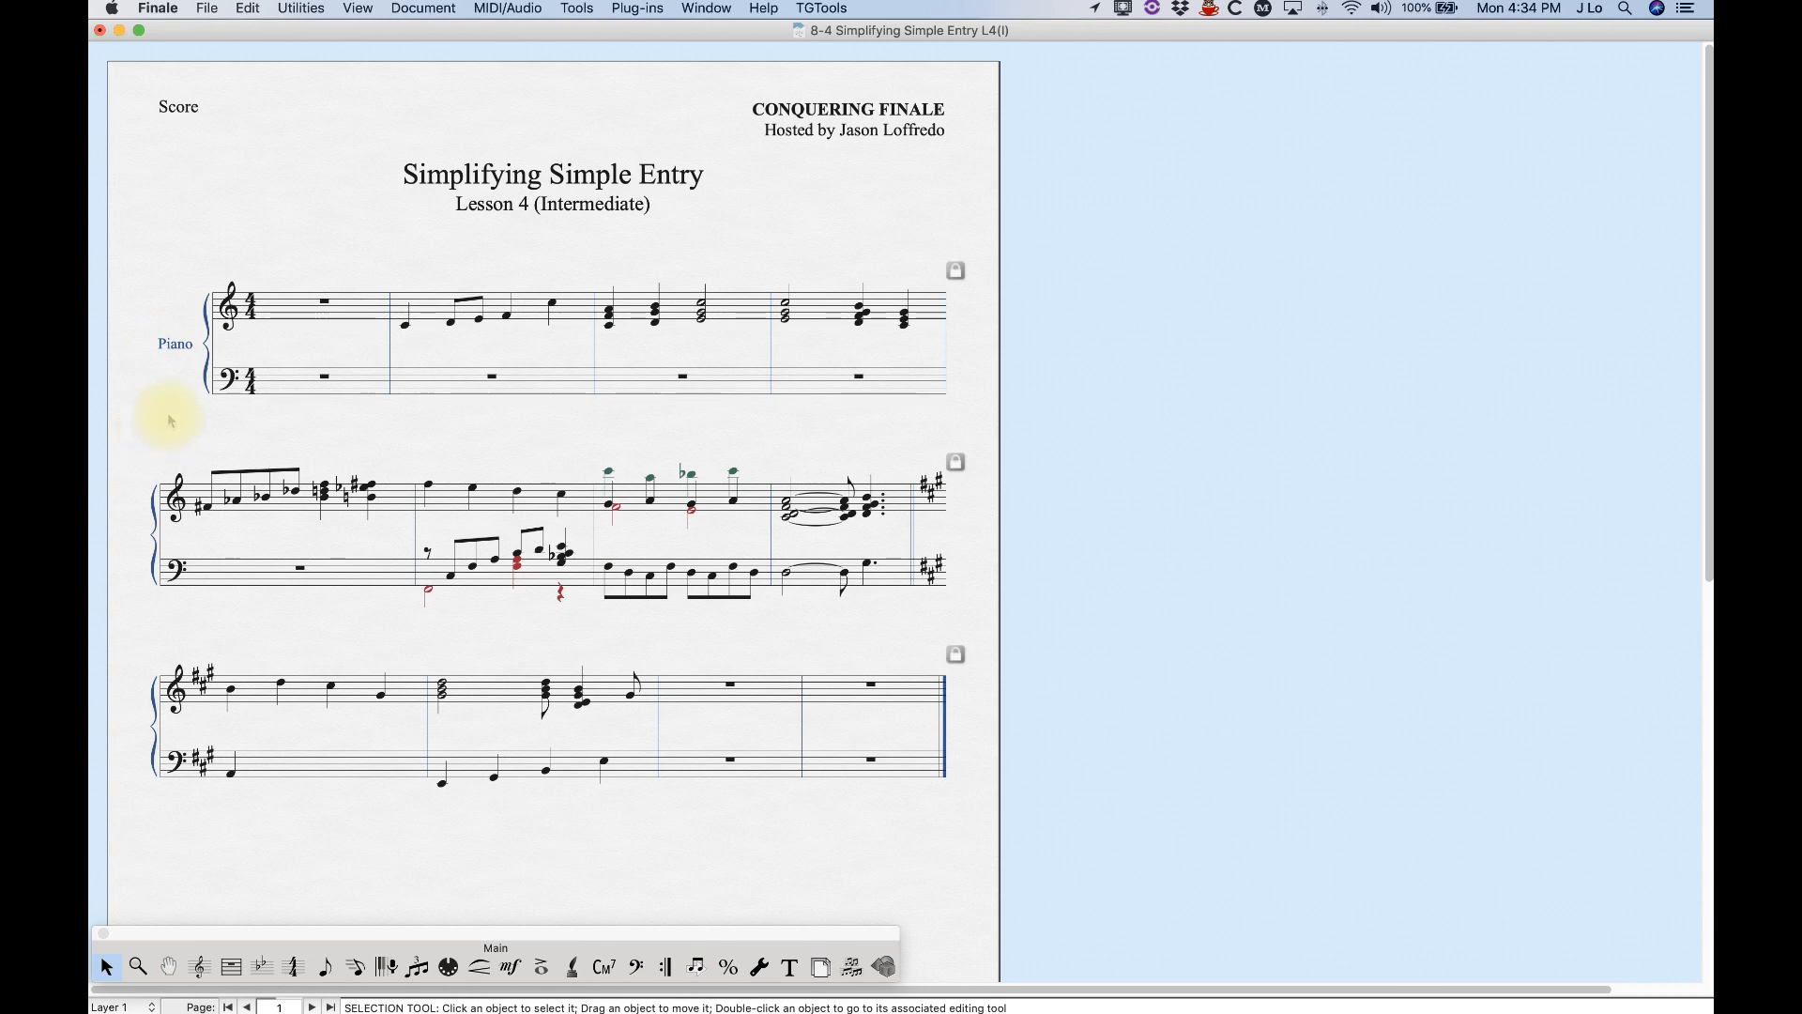
- Activate Simple Entry and move the entry caret to the bass staff in measures 1 and 2, then back to measure 1's treble staff
click(325, 966)
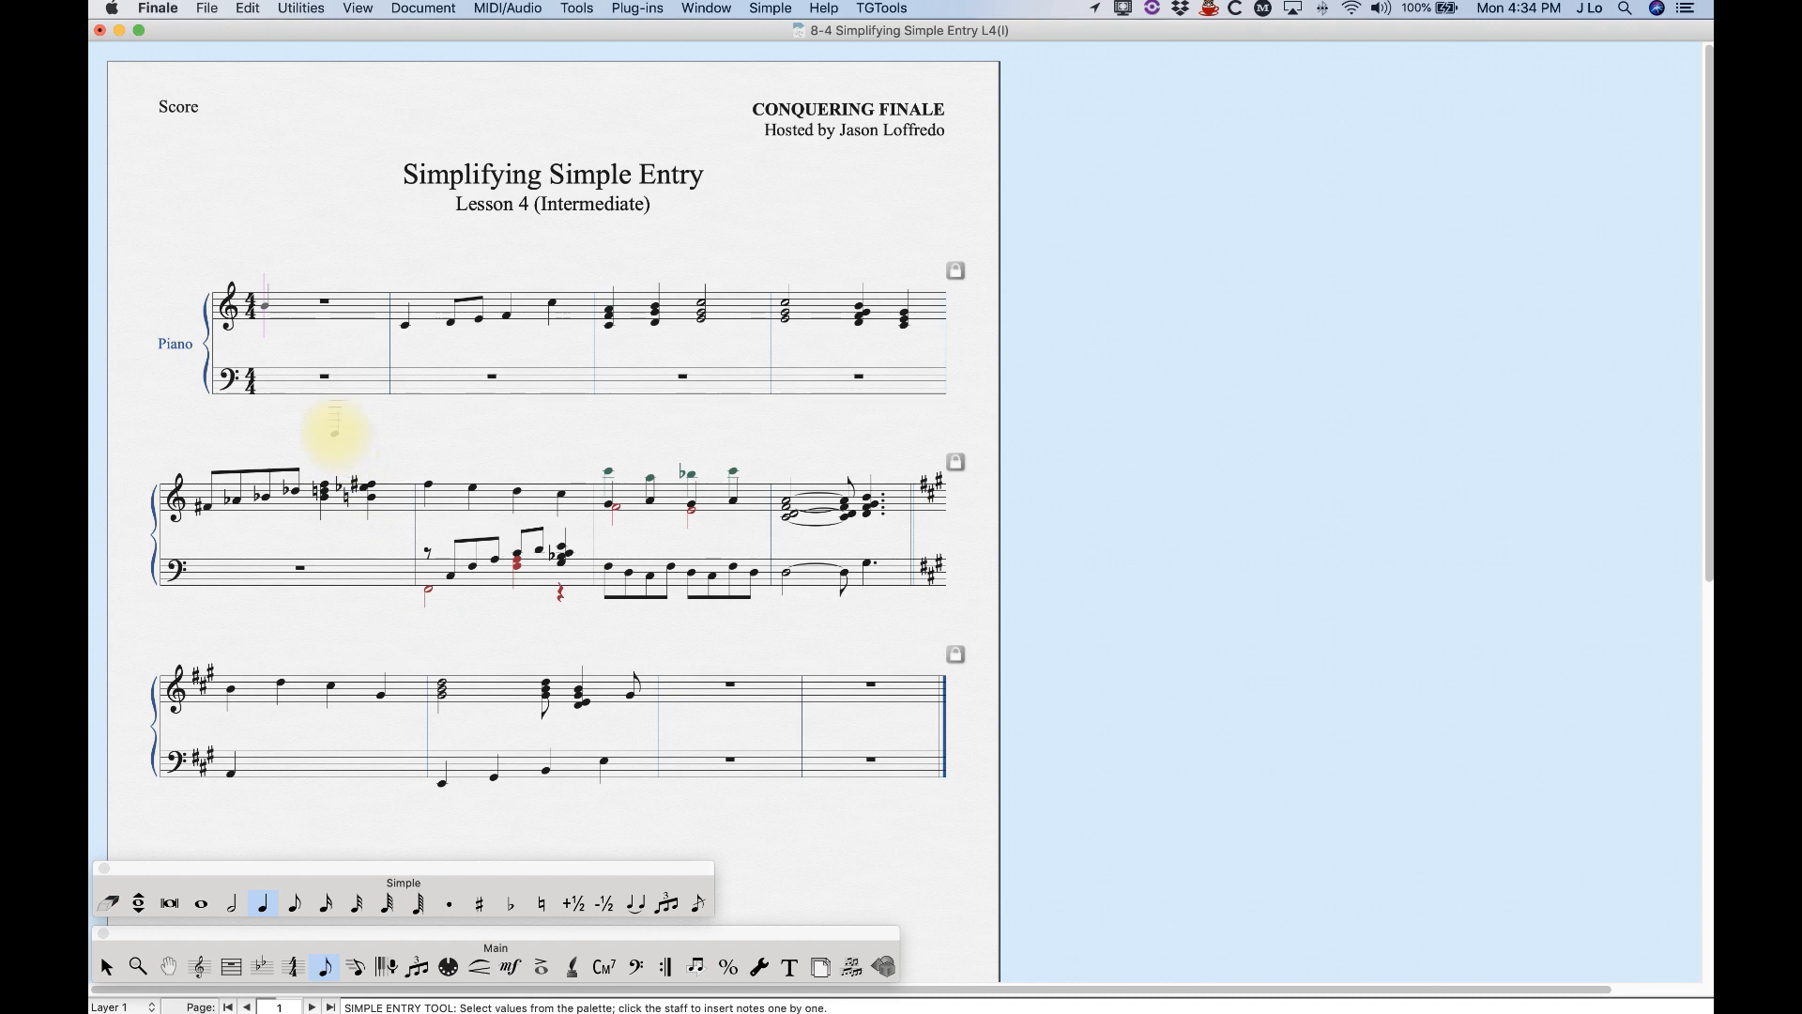
key(alt)
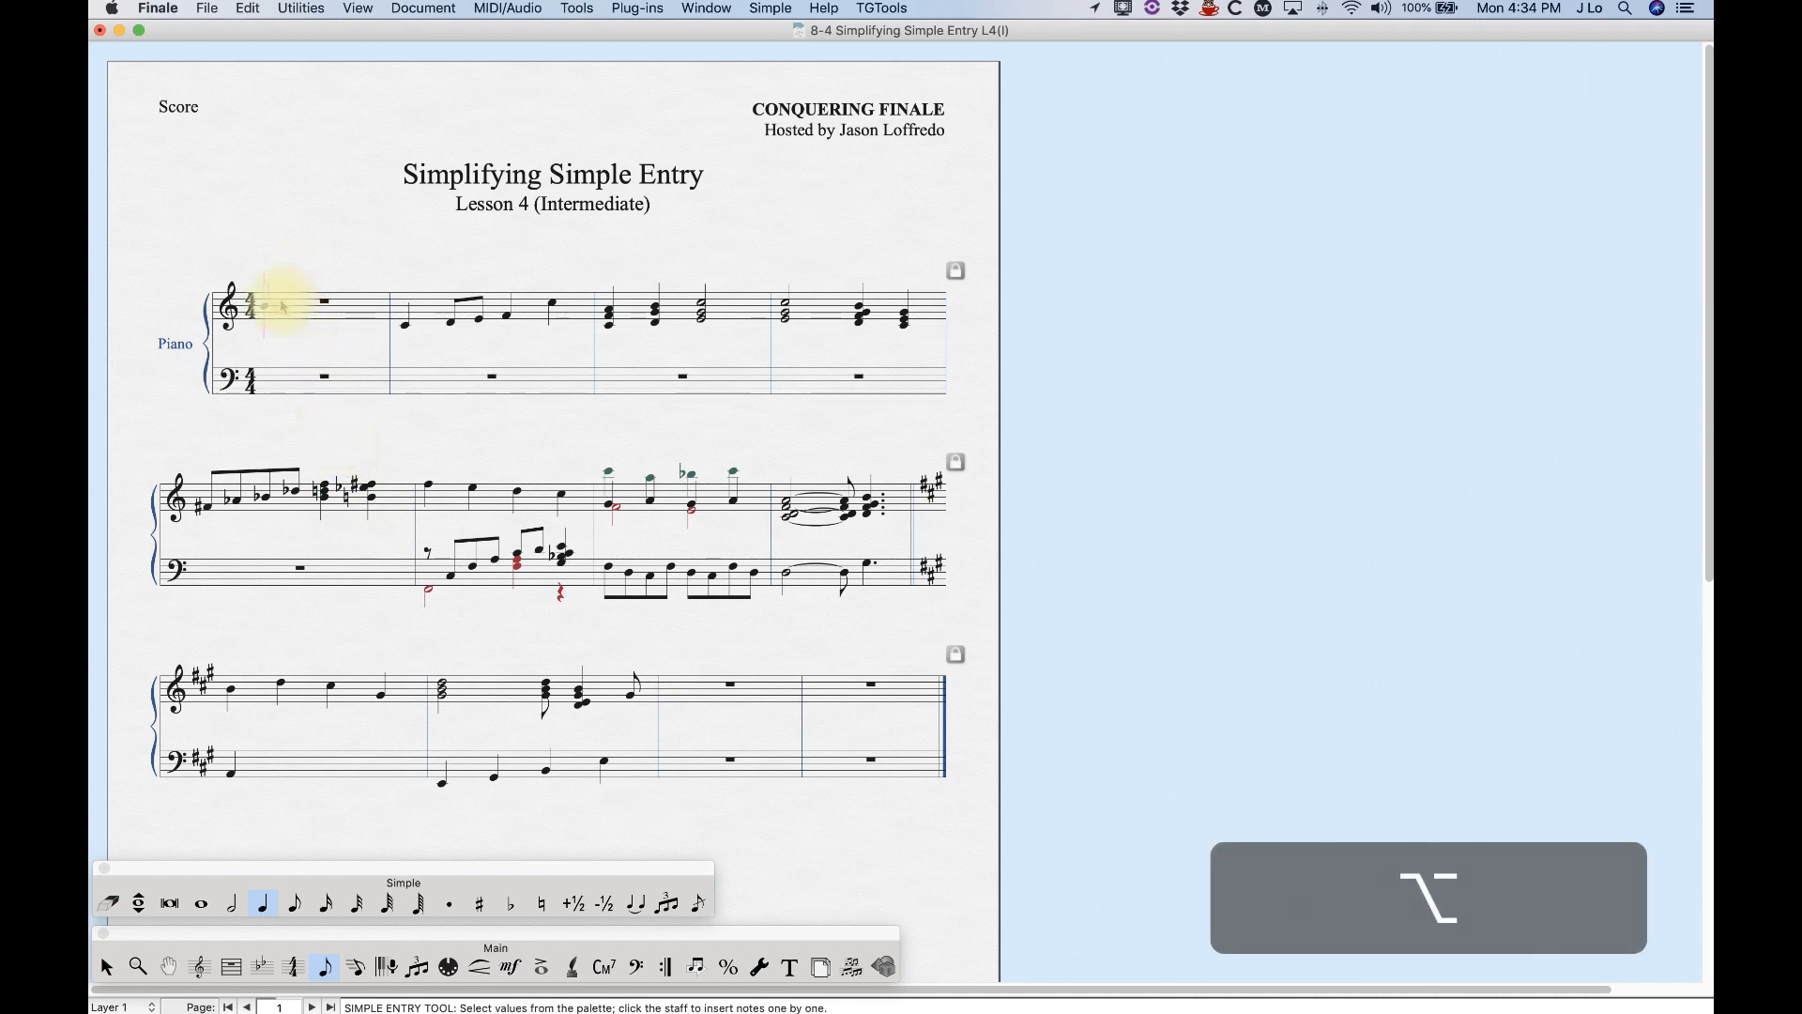
alt+click(303, 382)
alt+click(434, 386)
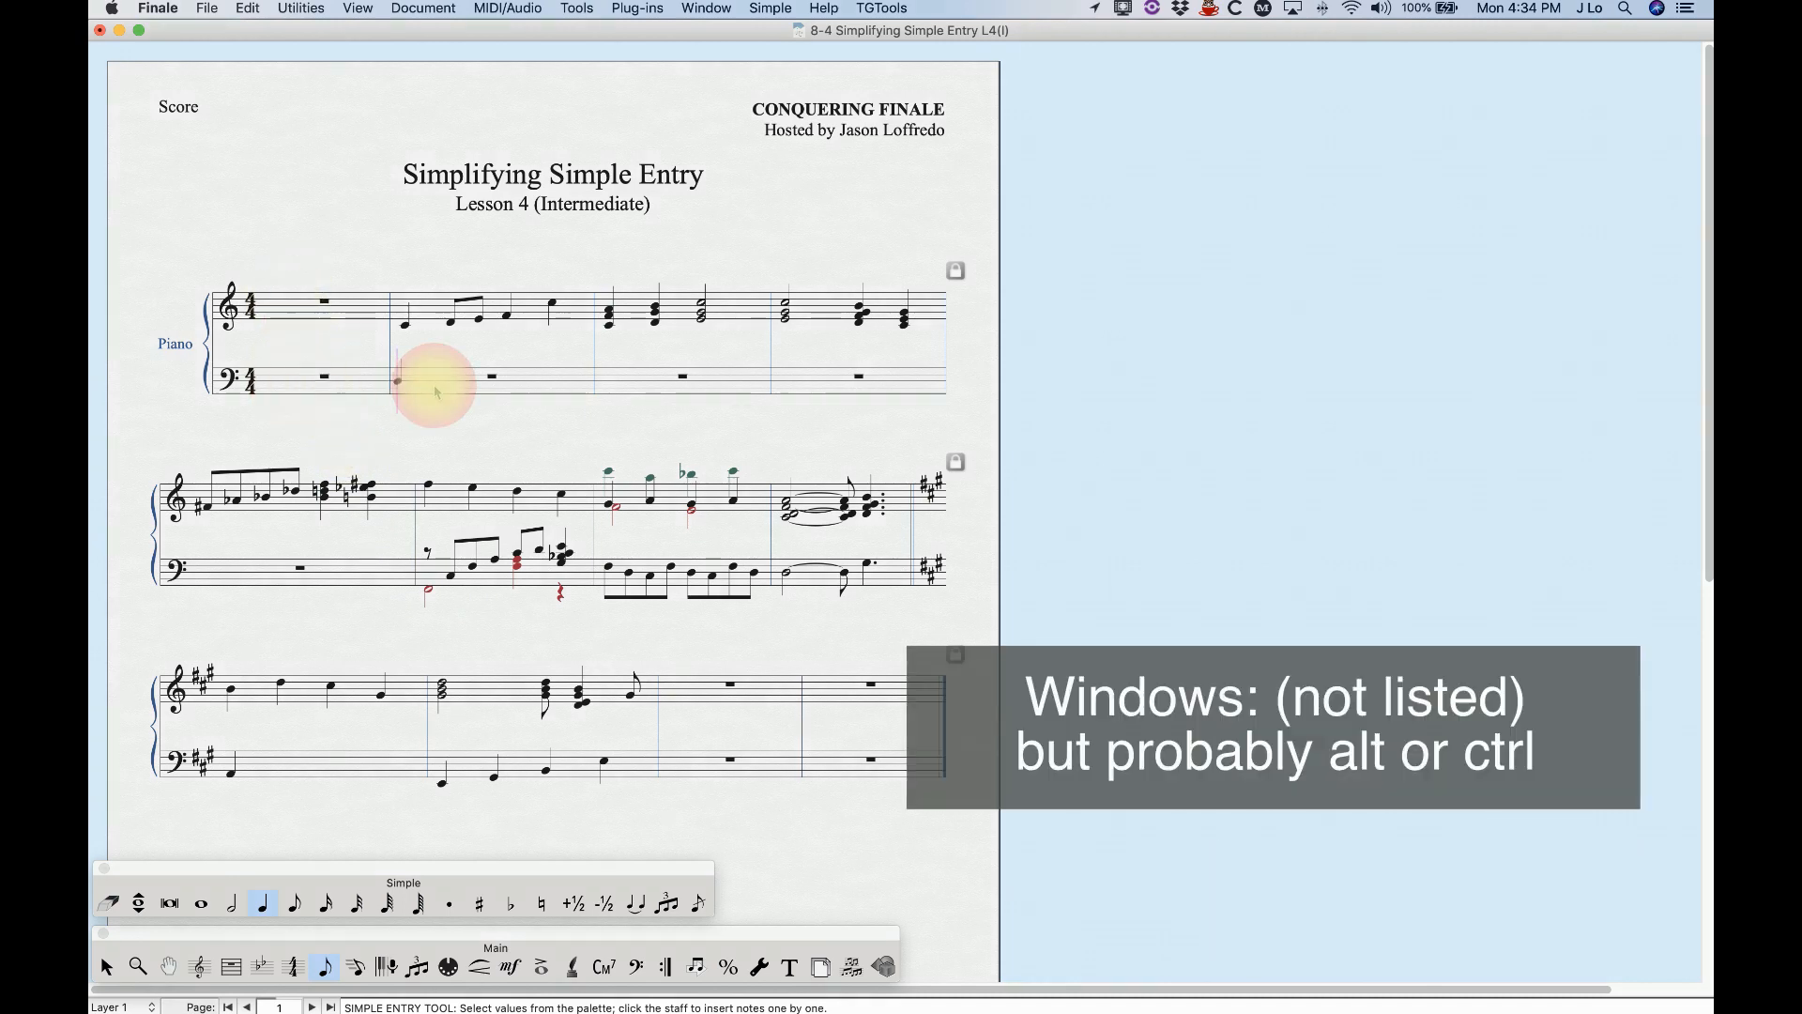
alt+click(280, 308)
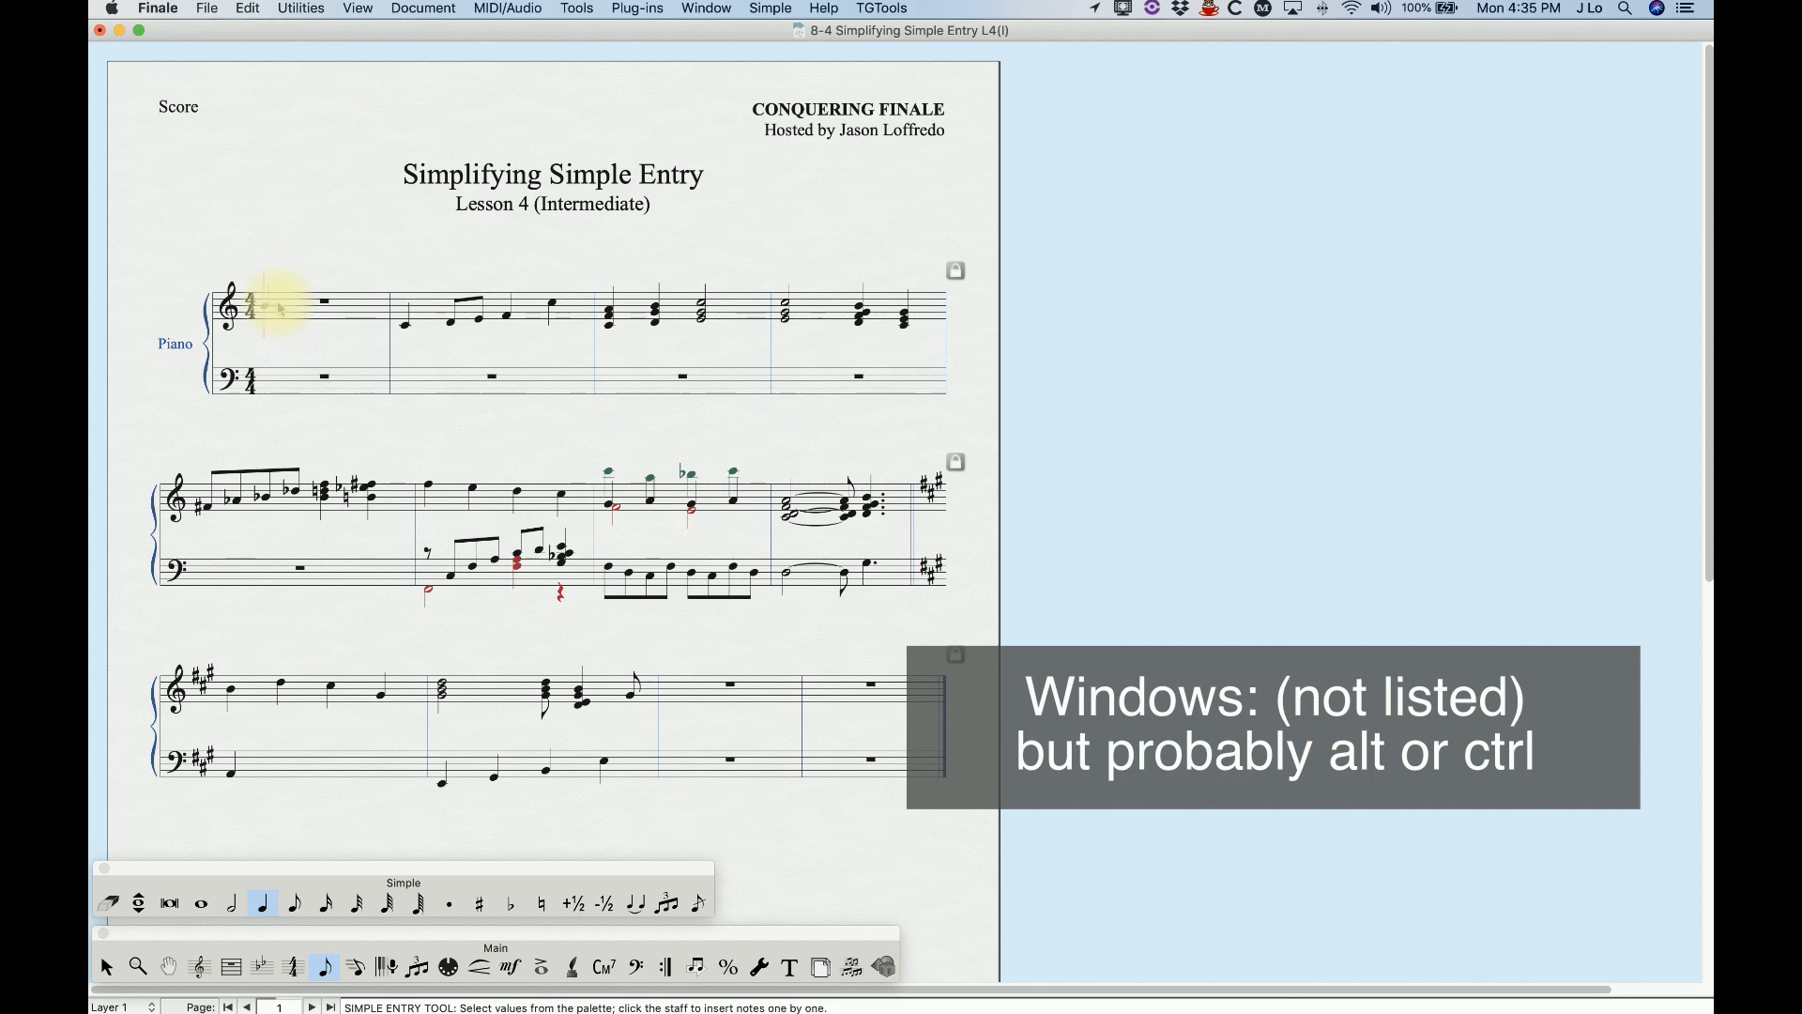
- Select measure 2's first eighth note and the opening chords of measures 3 and 4, then return the caret to measure 1's treble staff
alt+click(452, 322)
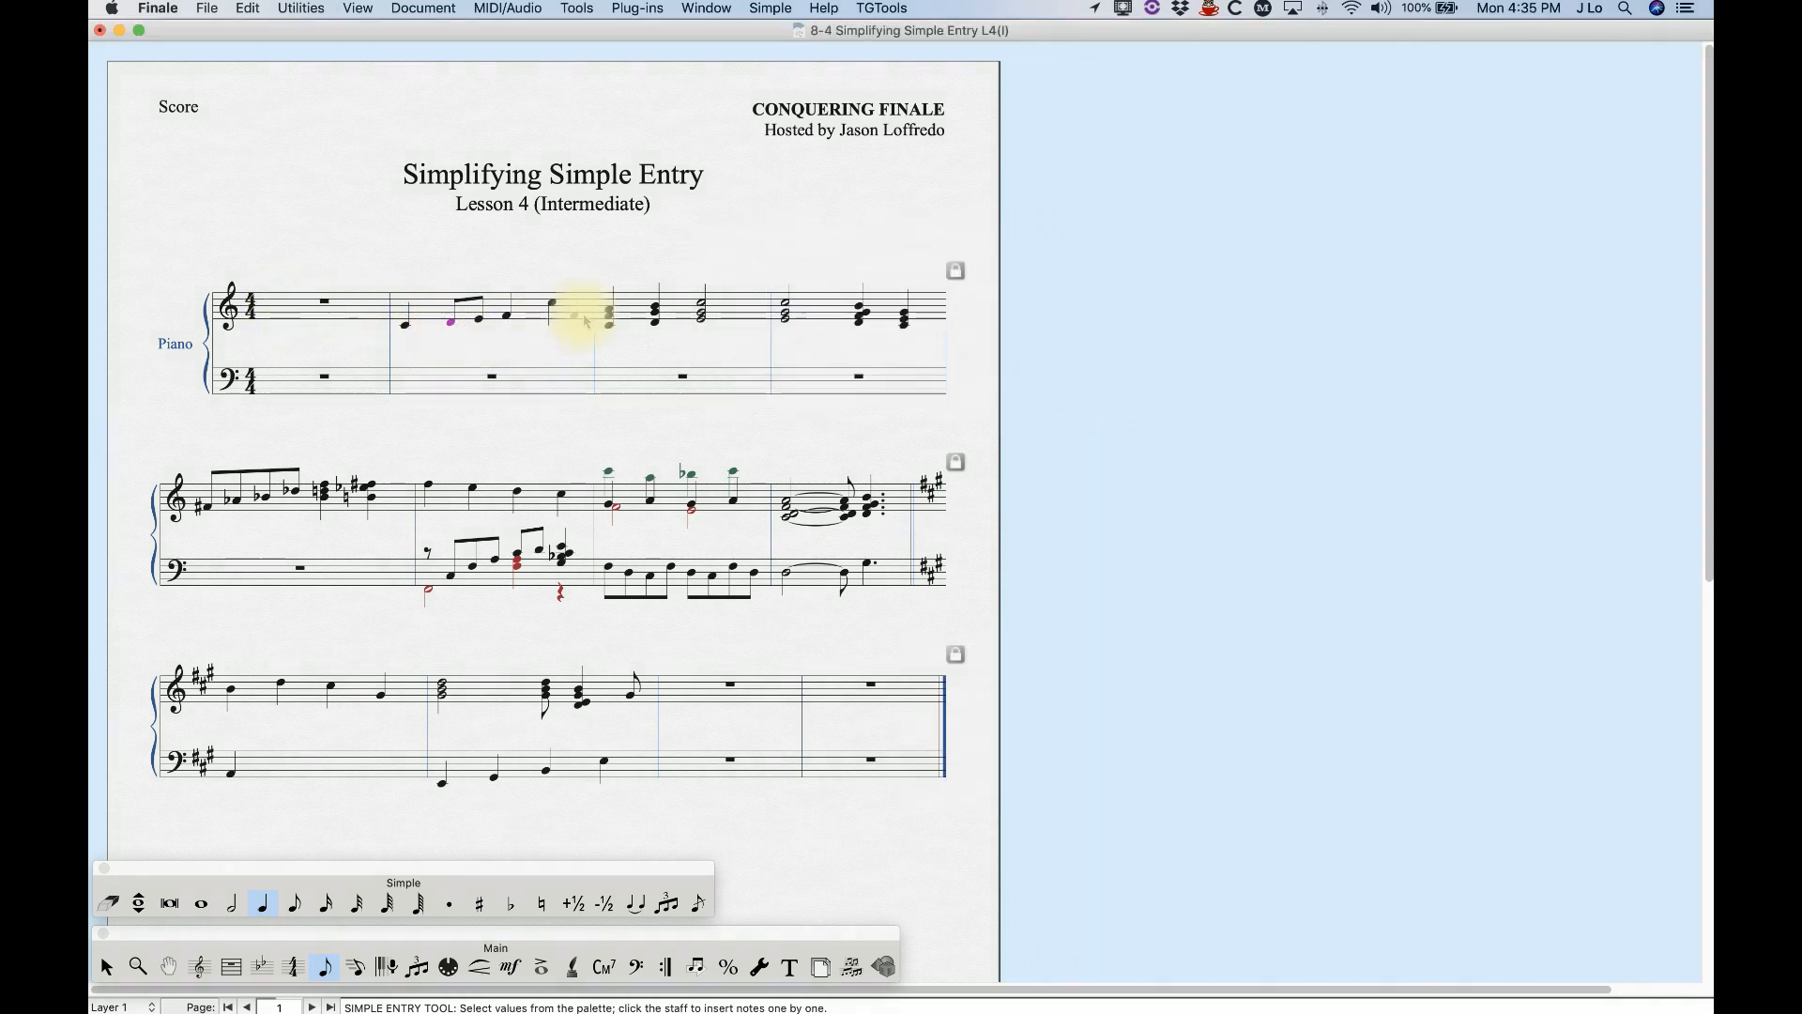
alt+click(609, 315)
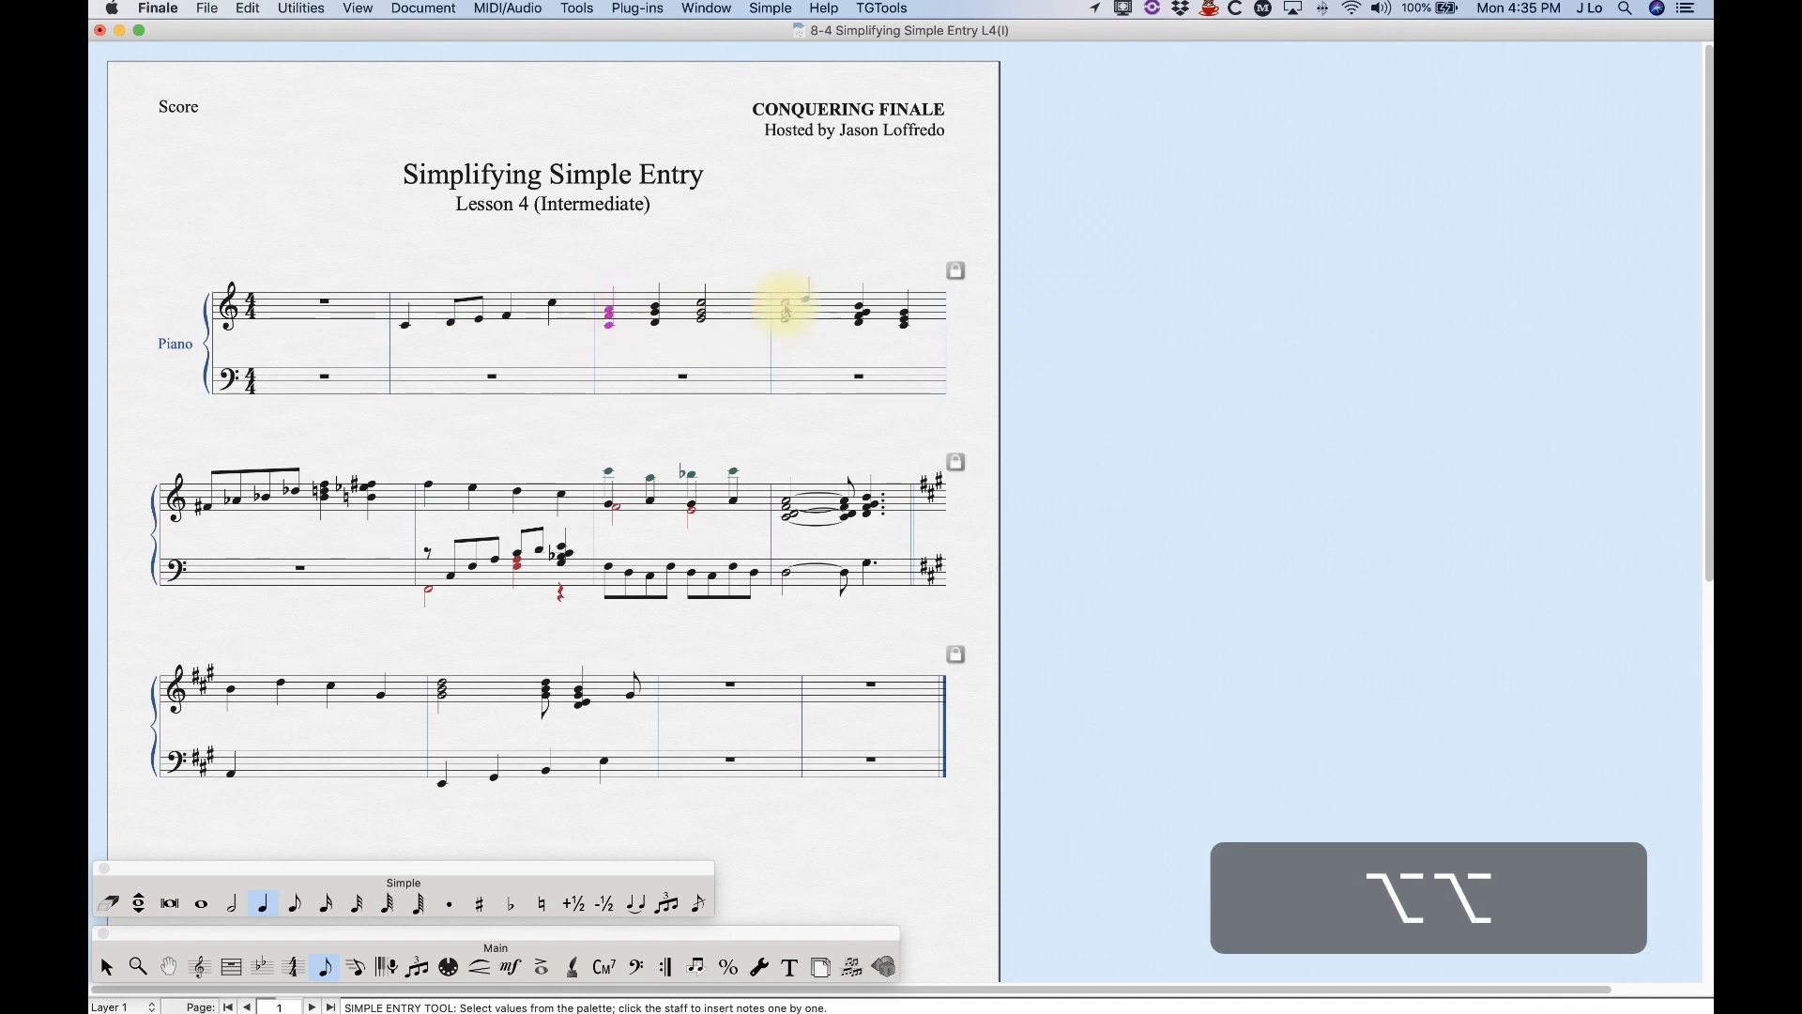
alt+click(786, 308)
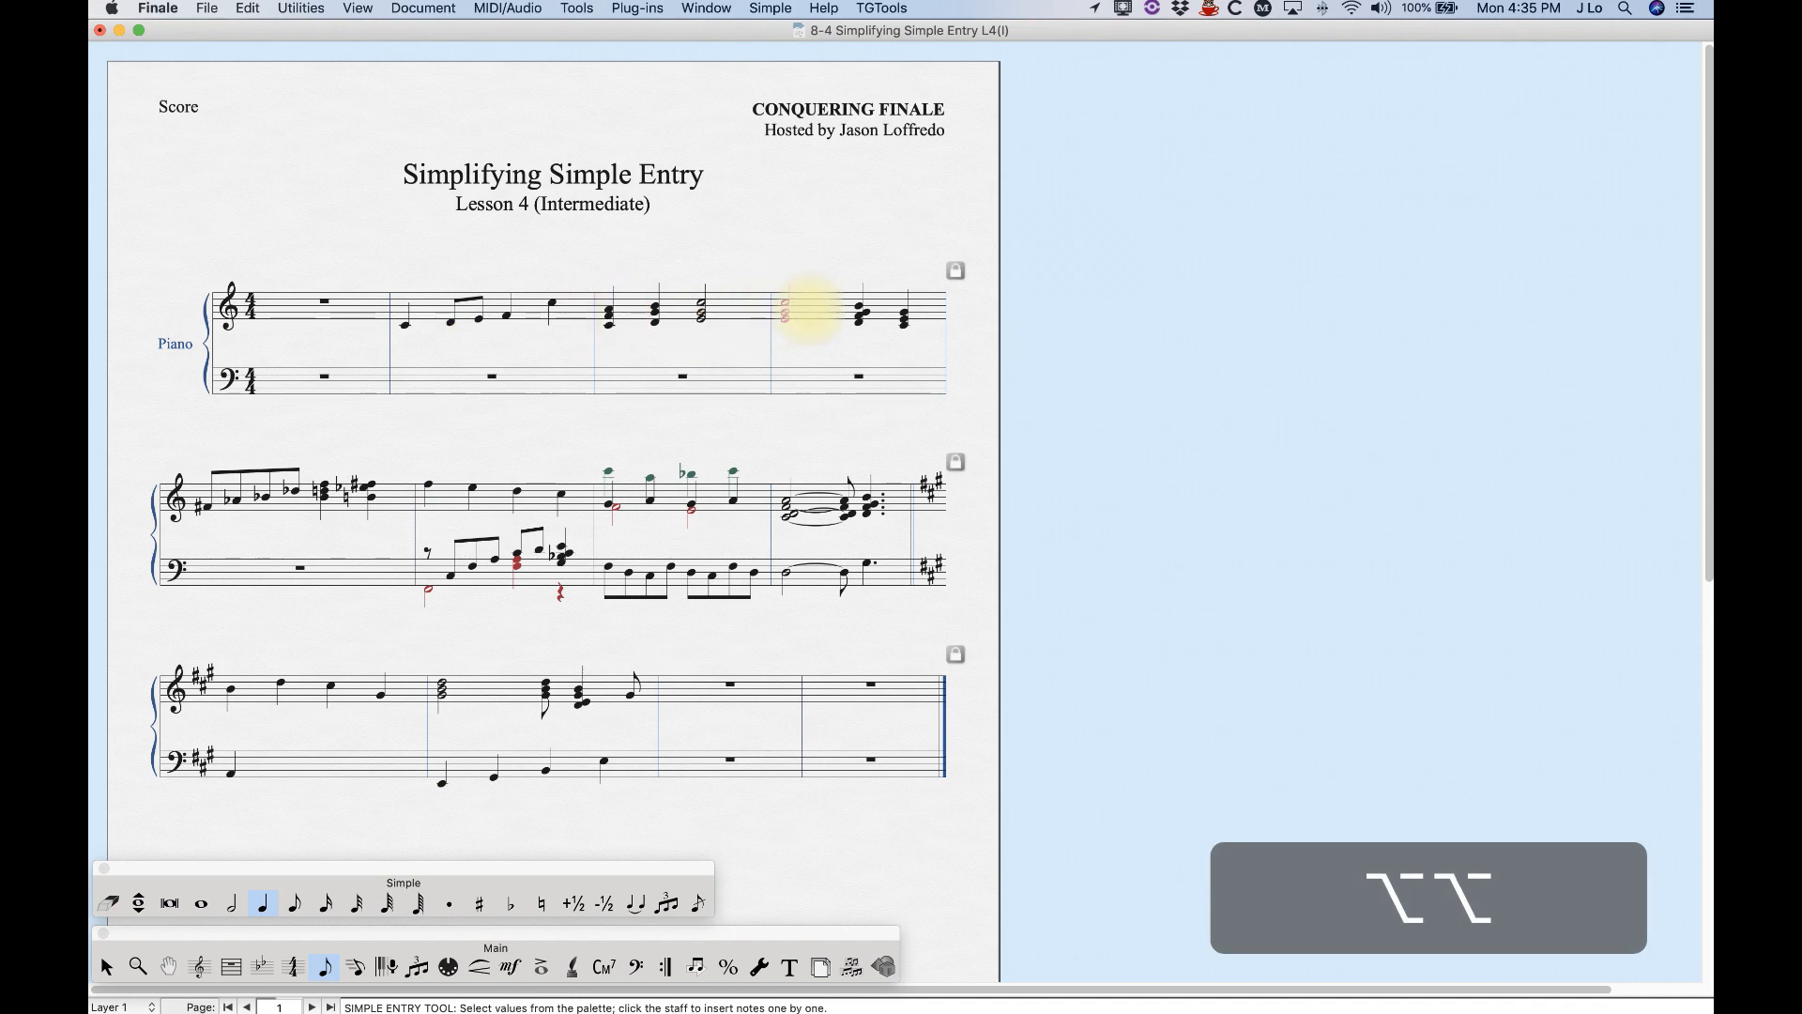
click(554, 304)
click(303, 302)
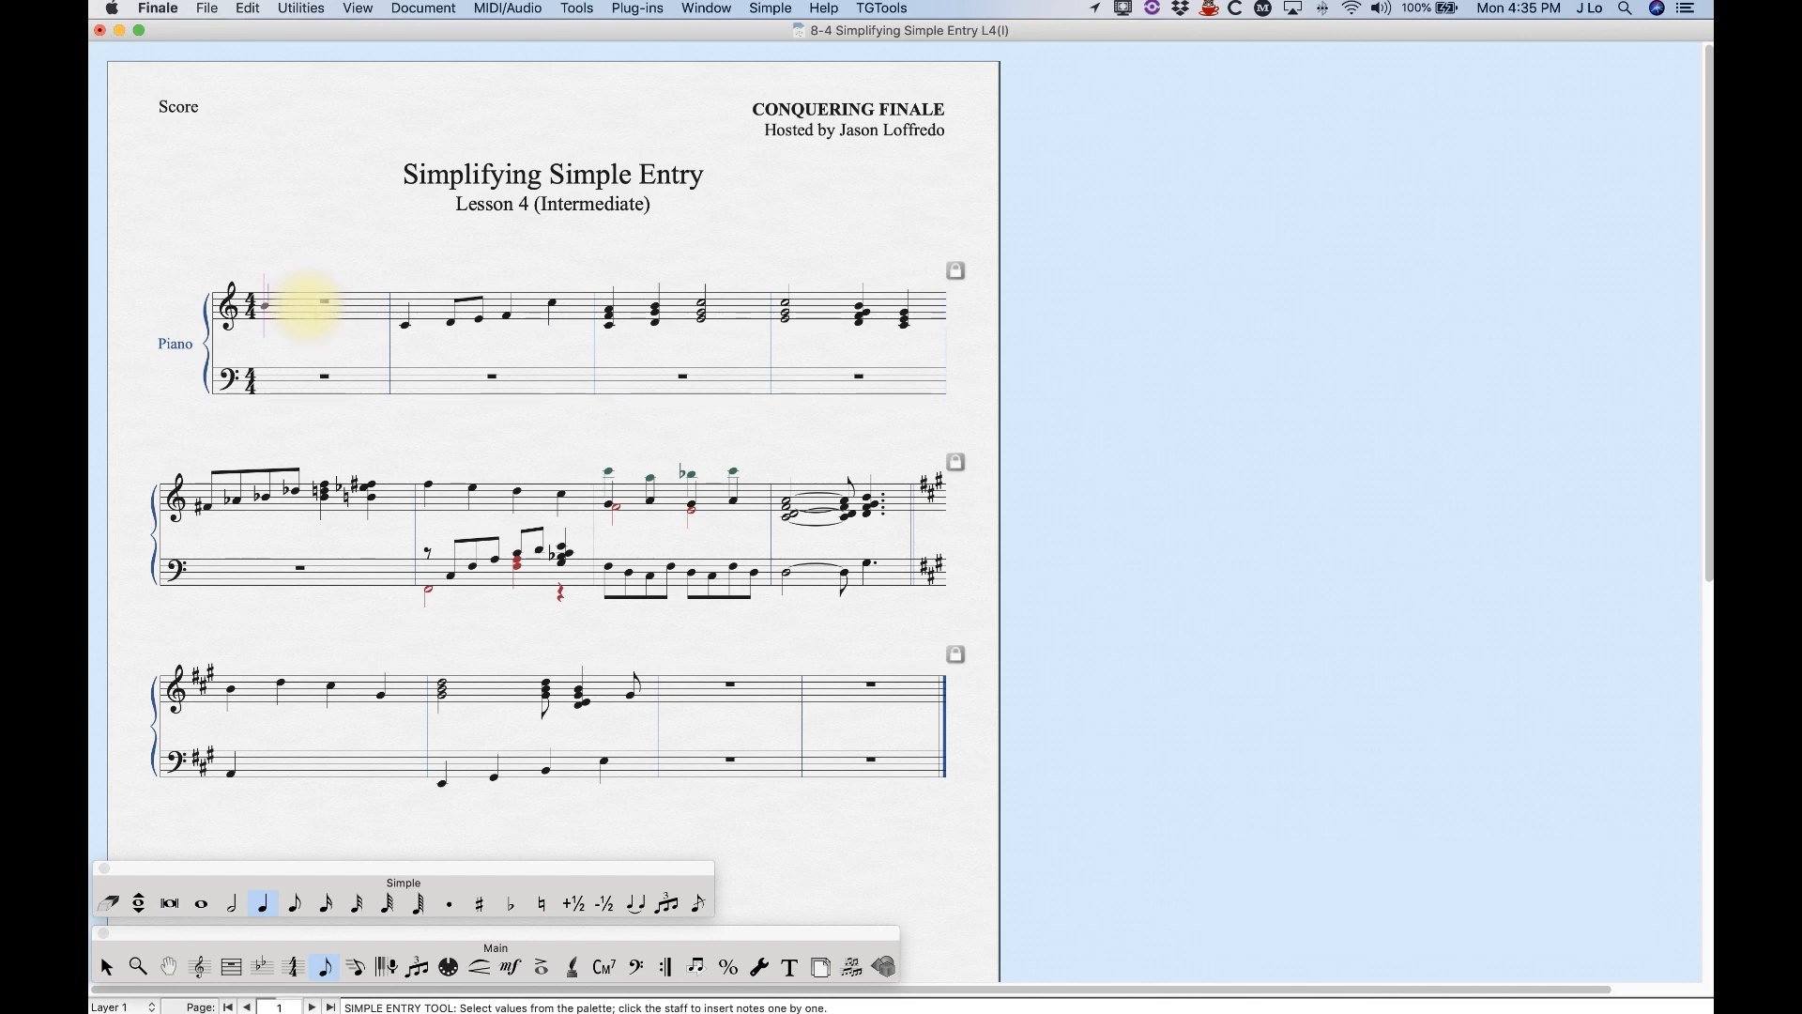
- Shift the entry caret's pitch down and up repeatedly in measure 1's treble staff, finishing on third-space C
key(Down)
key(Down)
key(Down)
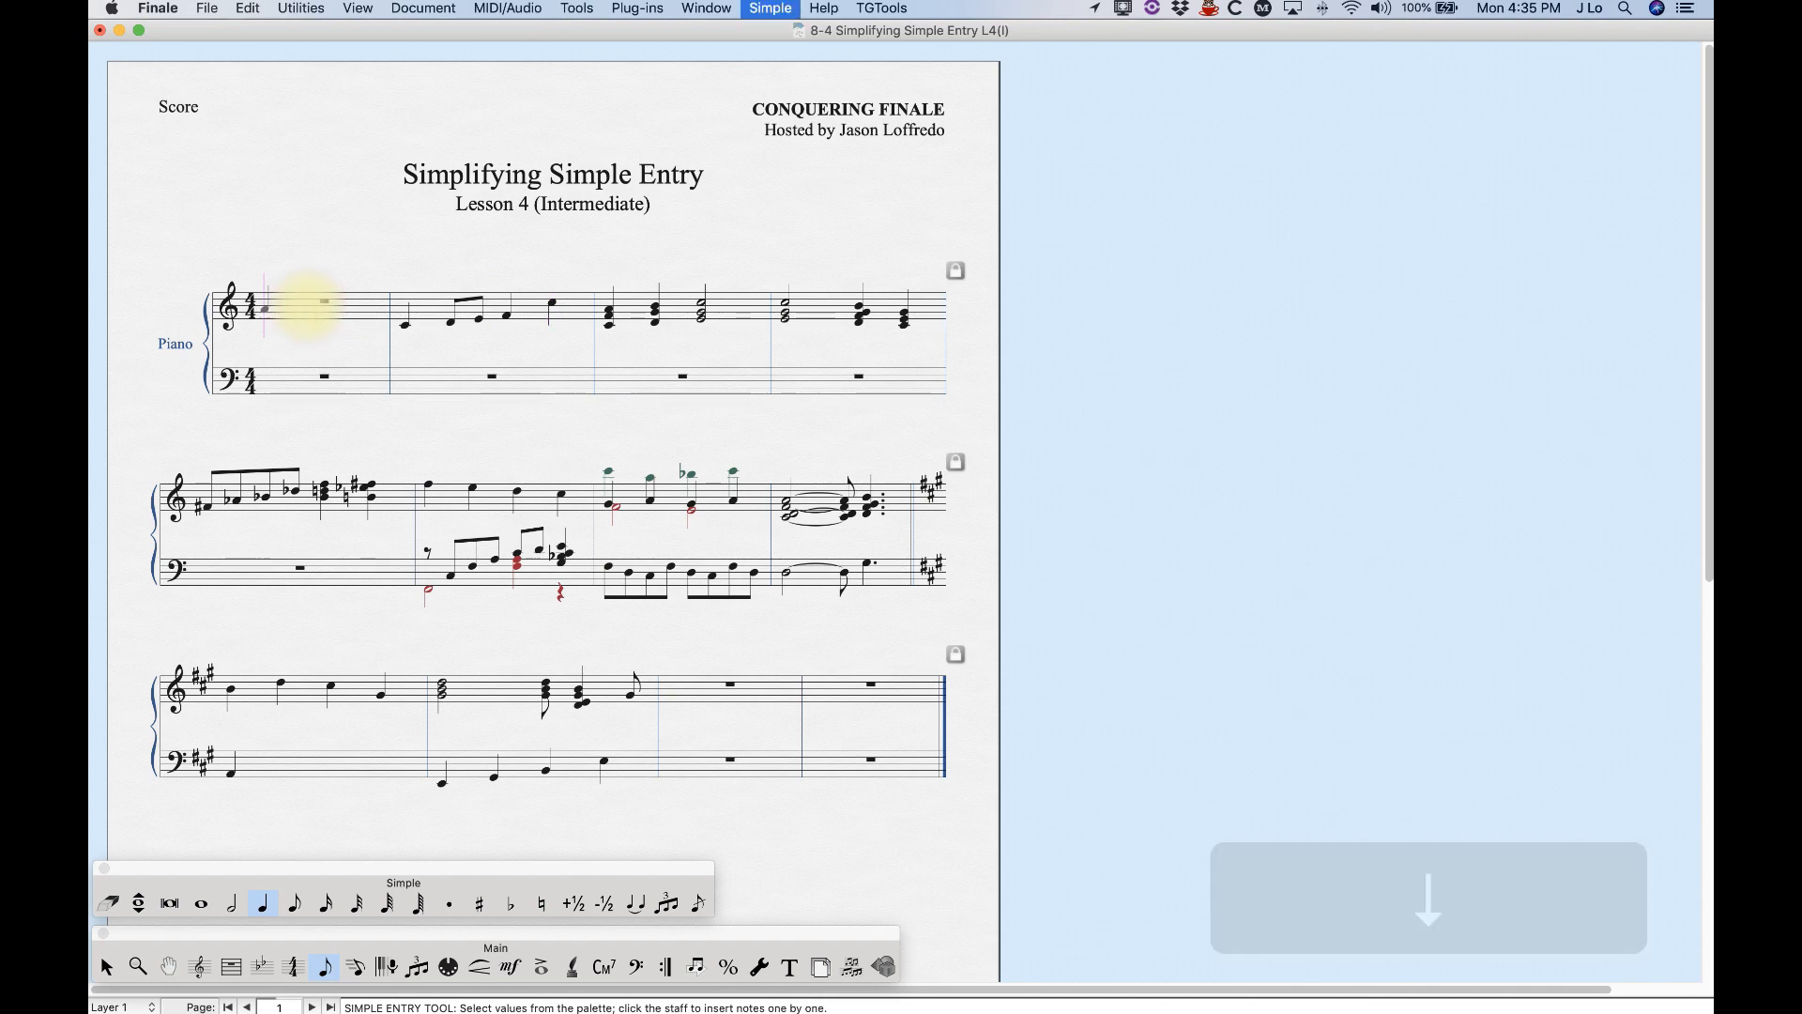
key(Up)
key(Up)
key(Up)
key(Up)
key(Up)
key(Up)
key(Down)
key(Down)
key(Down)
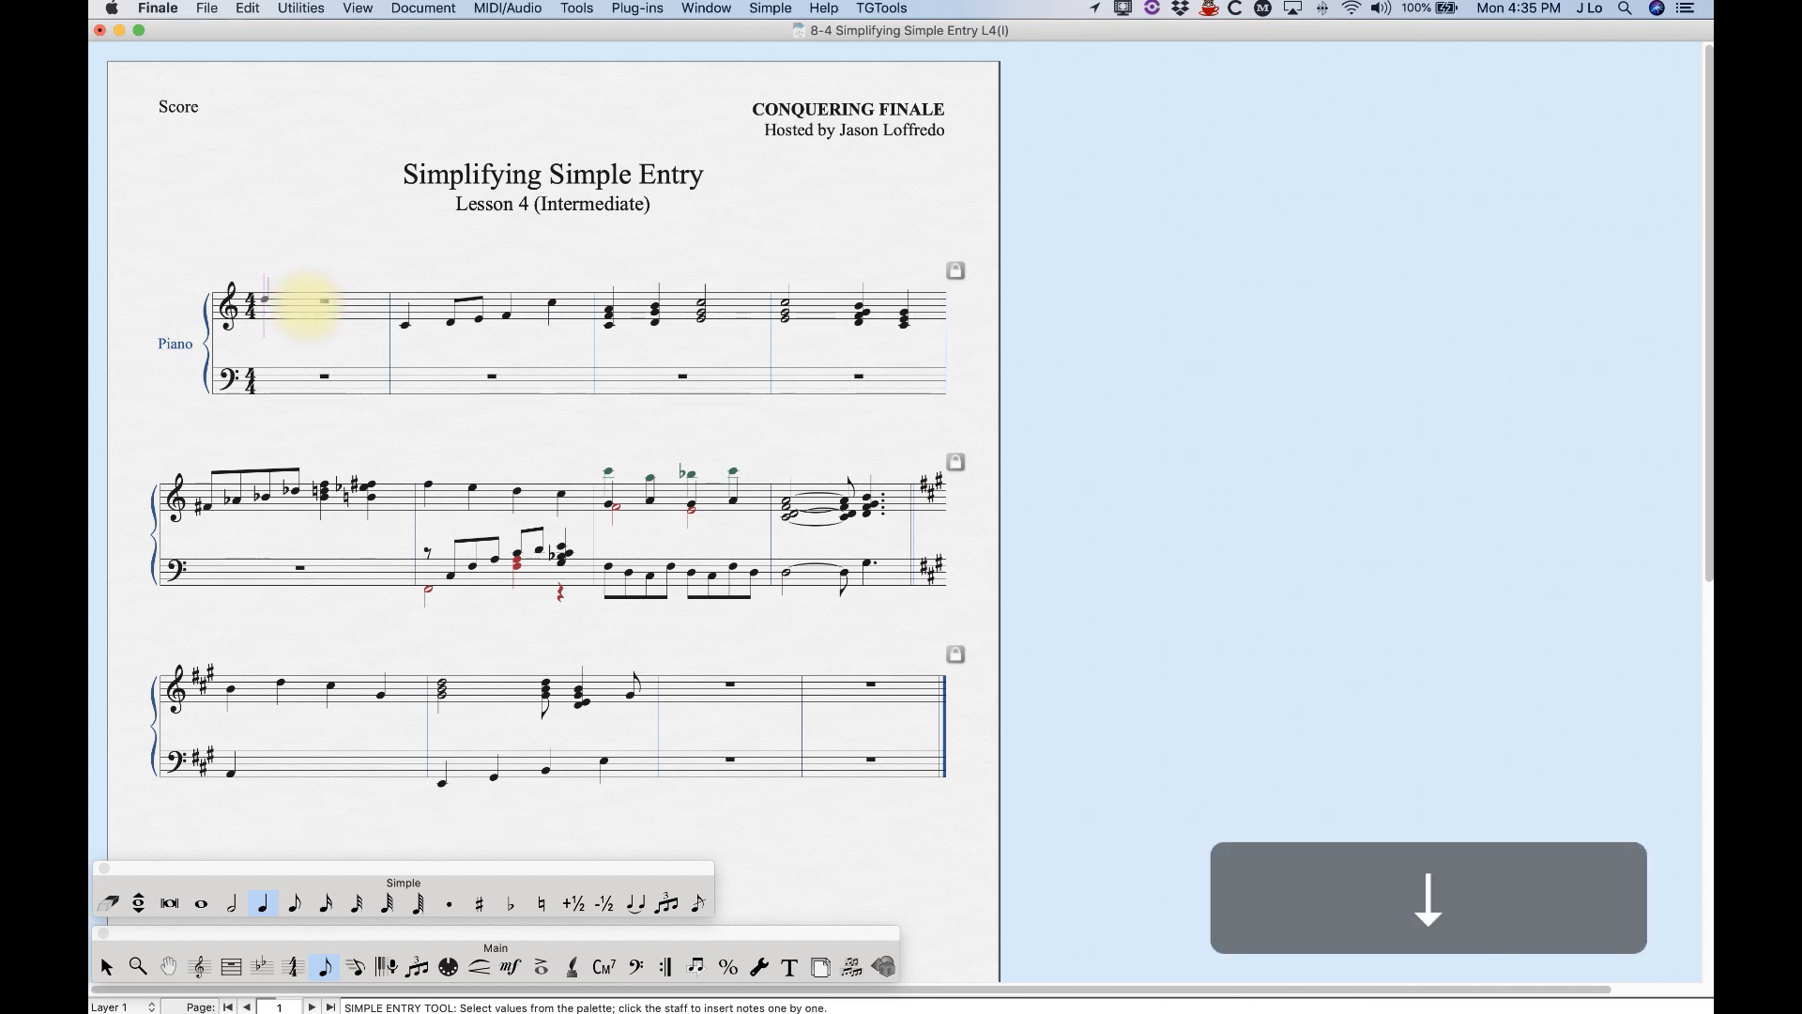
key(Up)
key(Up)
key(Down)
key(Down)
key(Down)
key(Up)
key(Up)
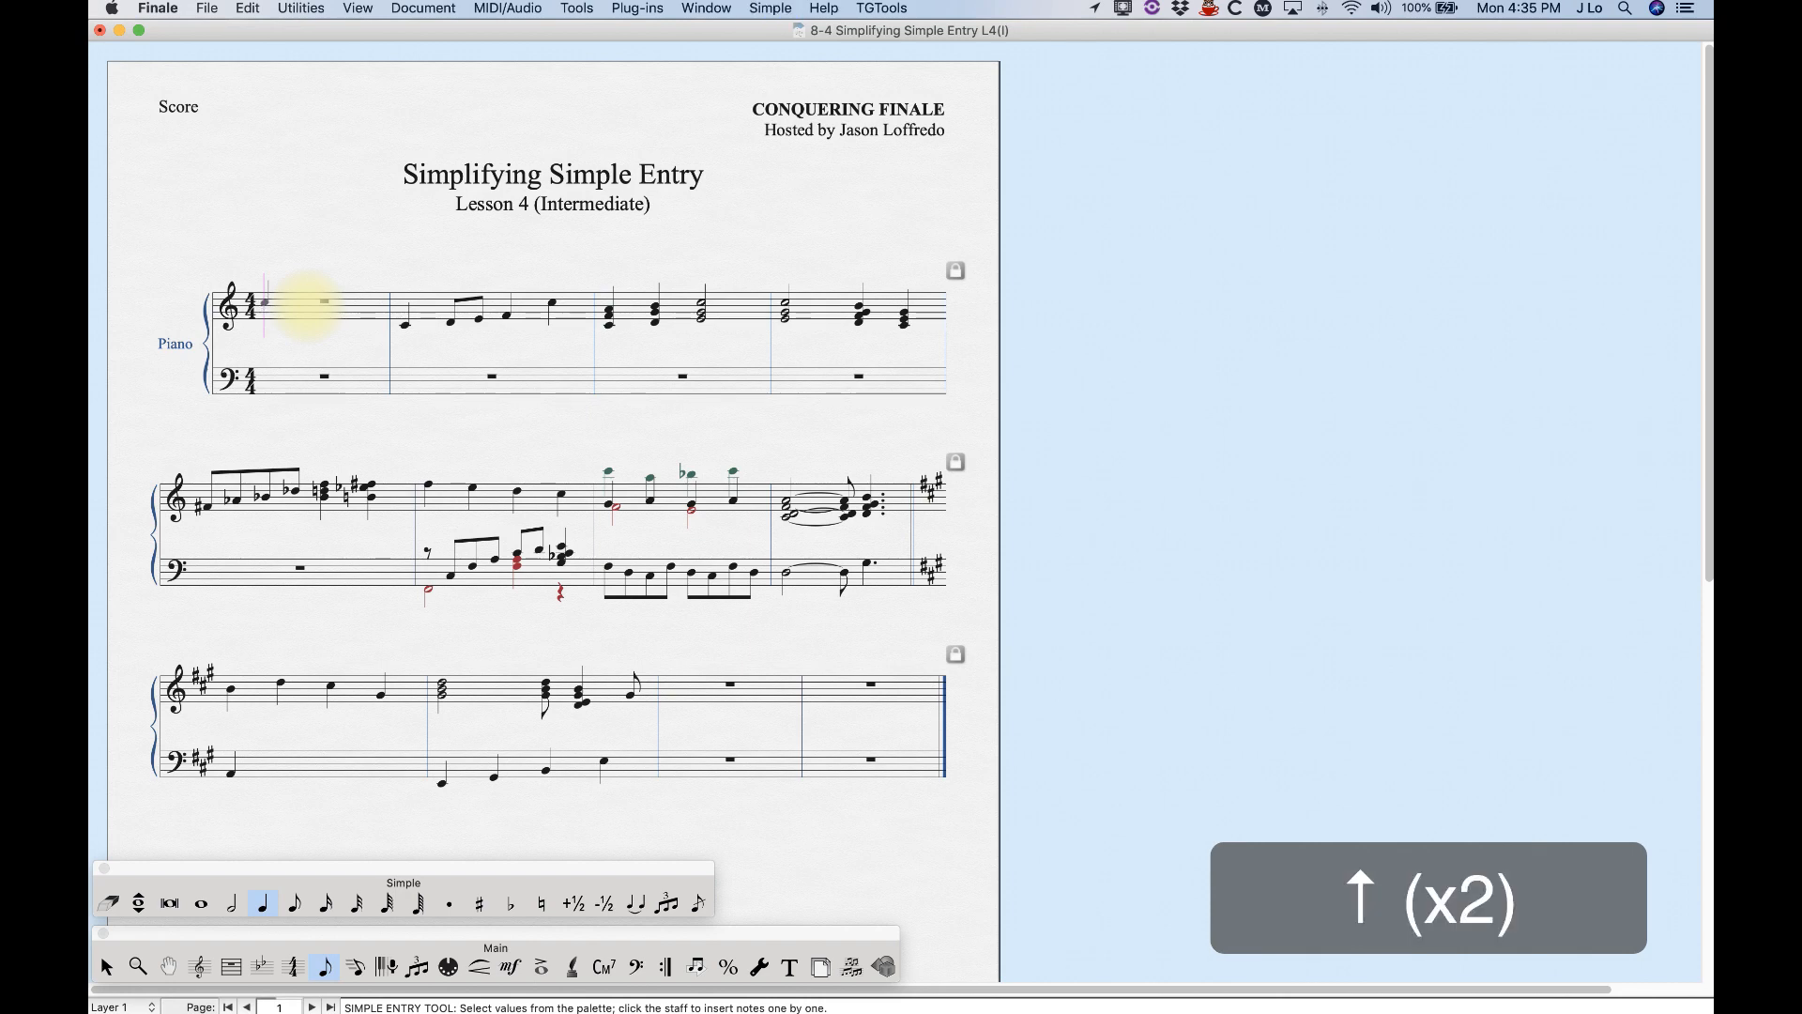
- Move the entry caret by whole measures and between the treble and bass staves, ending in measure 1 of the treble staff
key(super+Right)
key(super+Right)
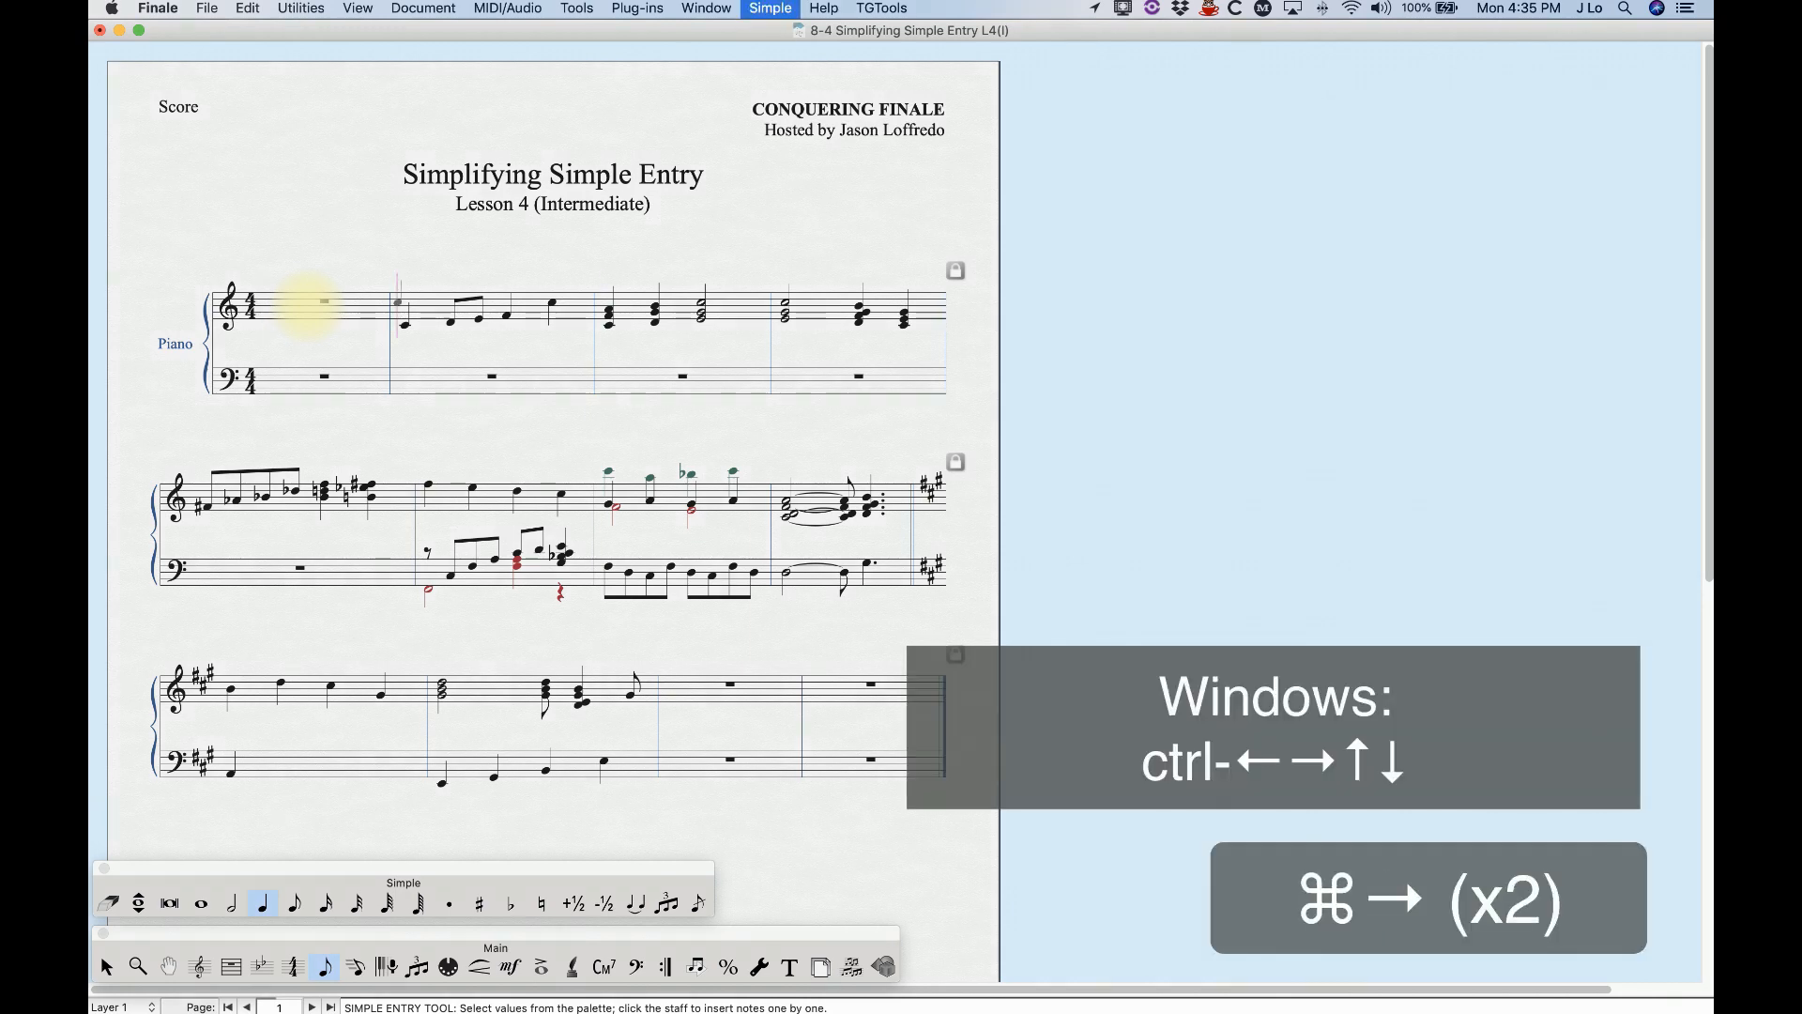
key(super+Down)
key(super+Left)
key(super+Left)
key(super+Left)
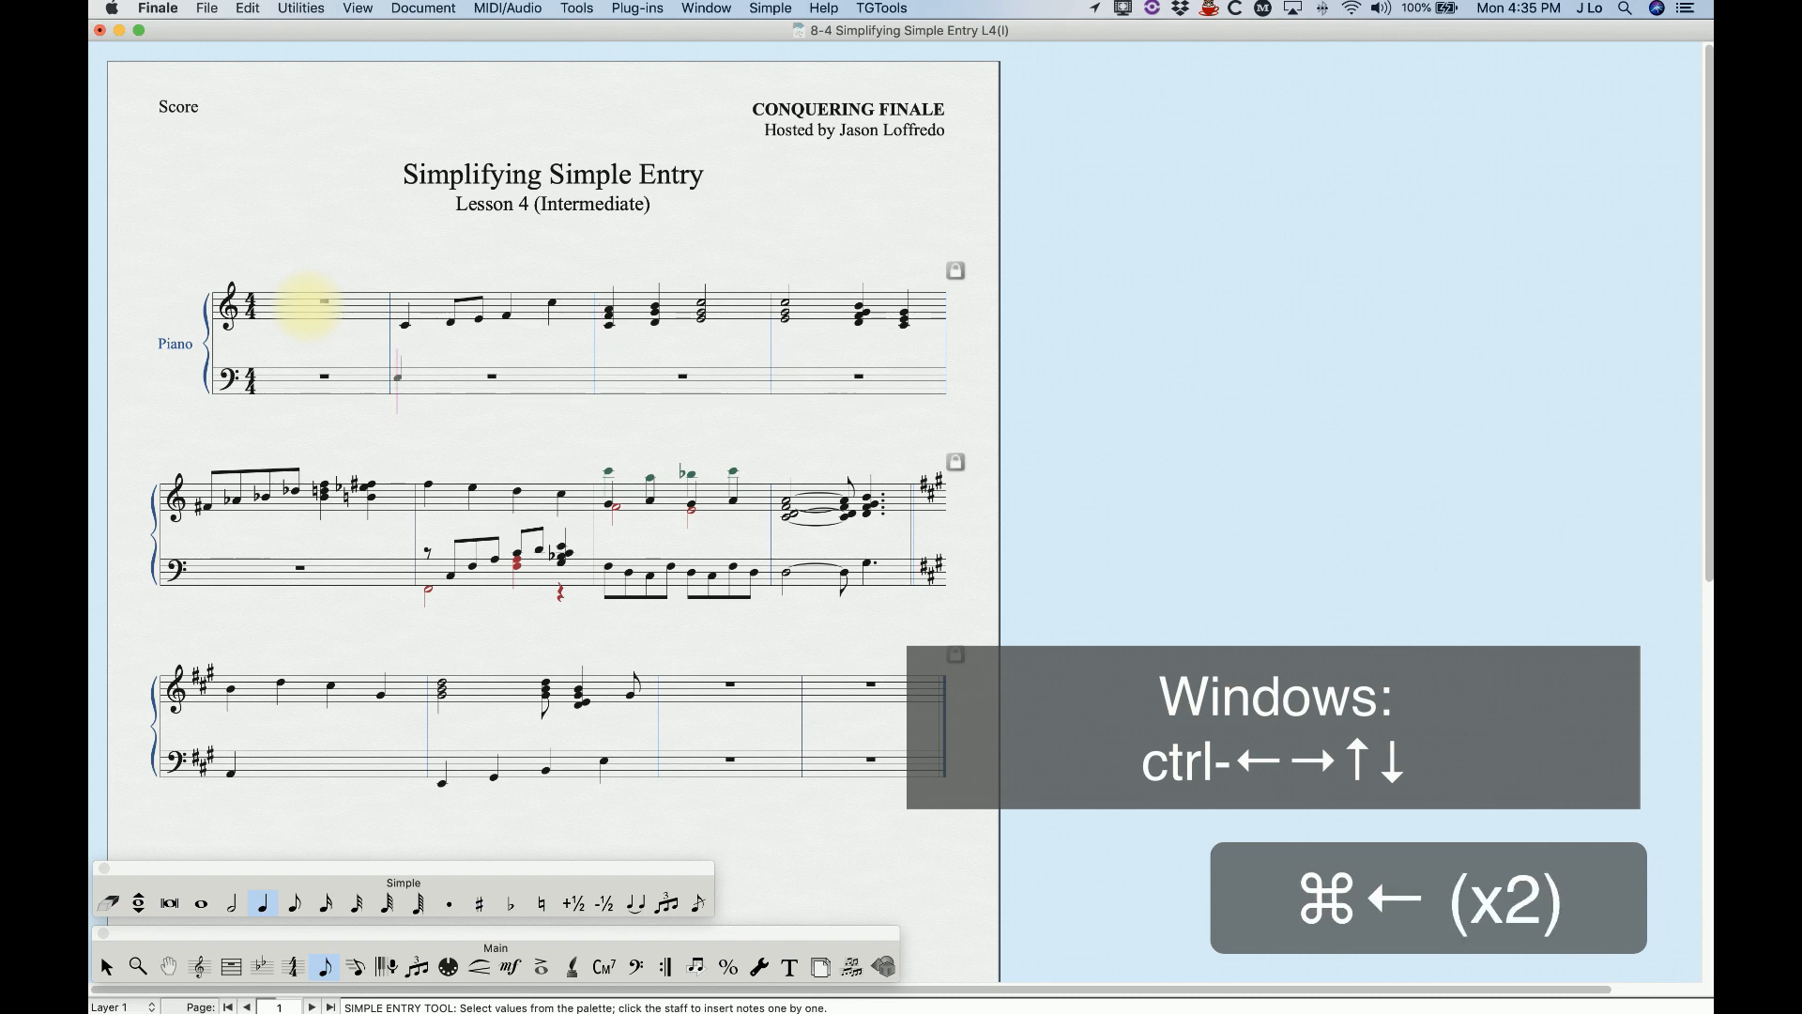
key(super+Up)
key(super+Right)
key(super+Up)
key(super+Left)
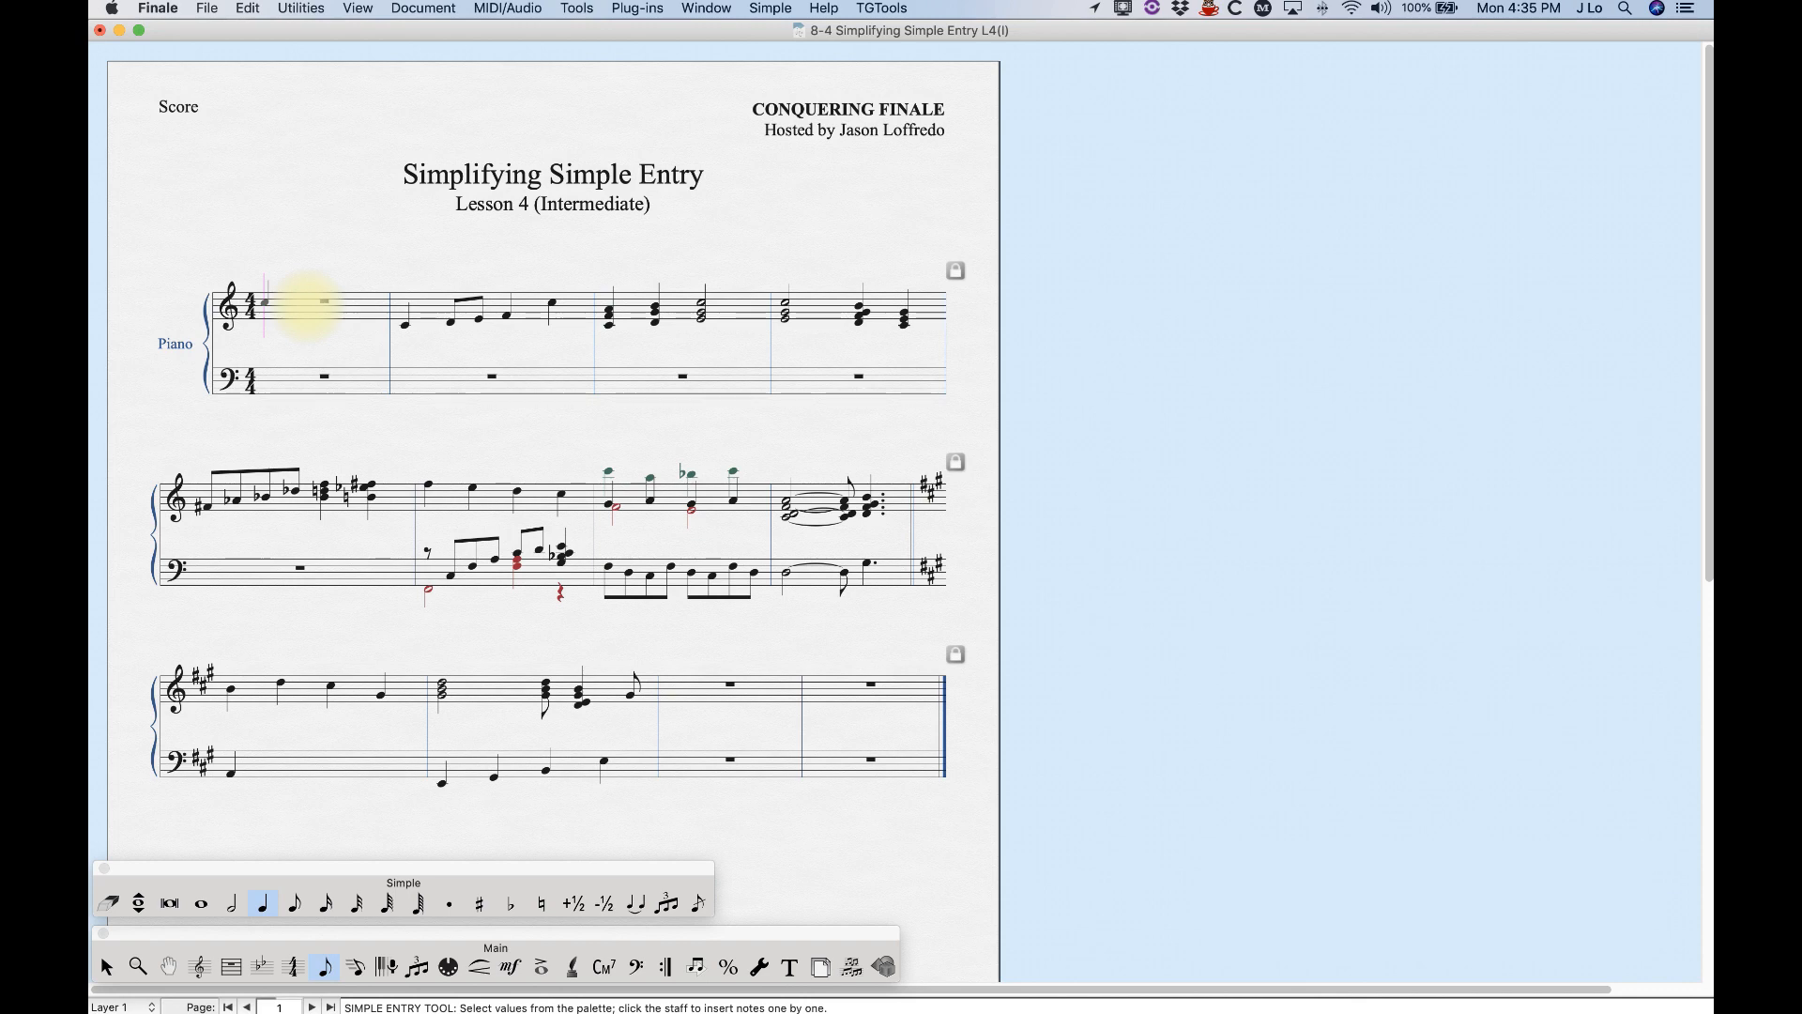
- Advance note by note through measure 2 of the treble staff to the bottom note of measure 3's first chord
key(Right)
key(Right)
key(Right)
key(Right)
key(Right)
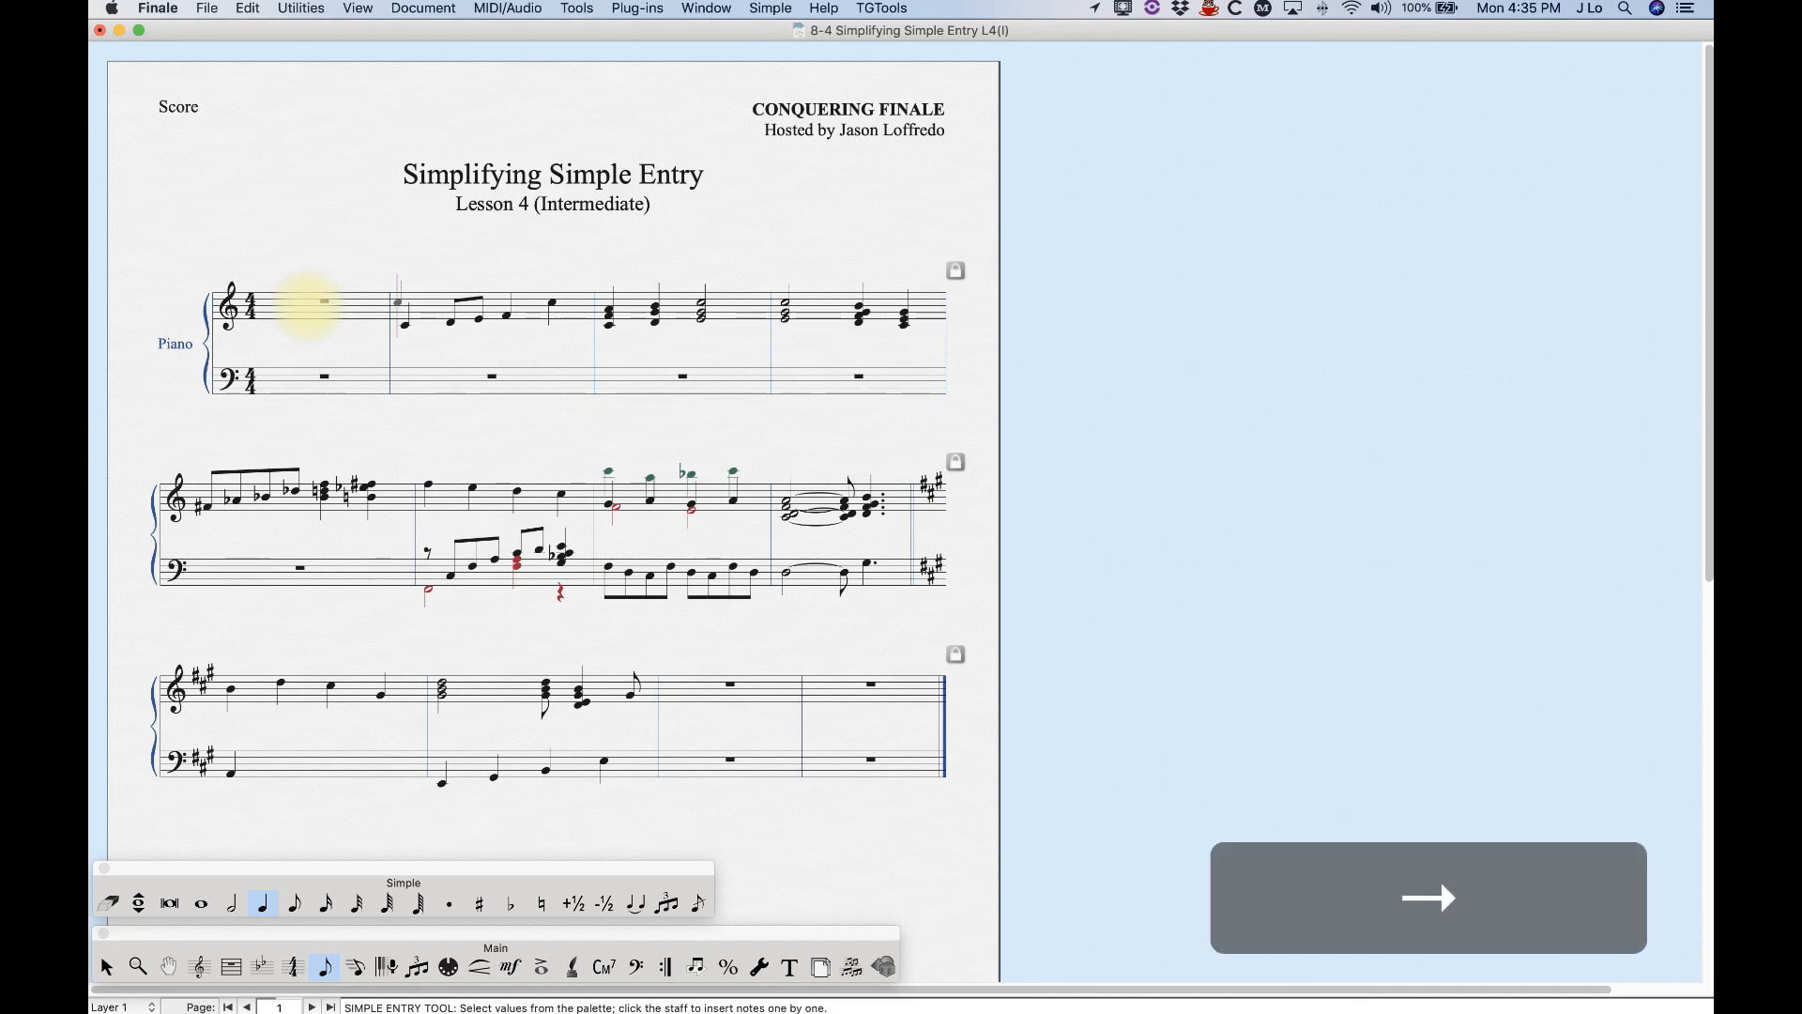
key(Right)
key(Right)
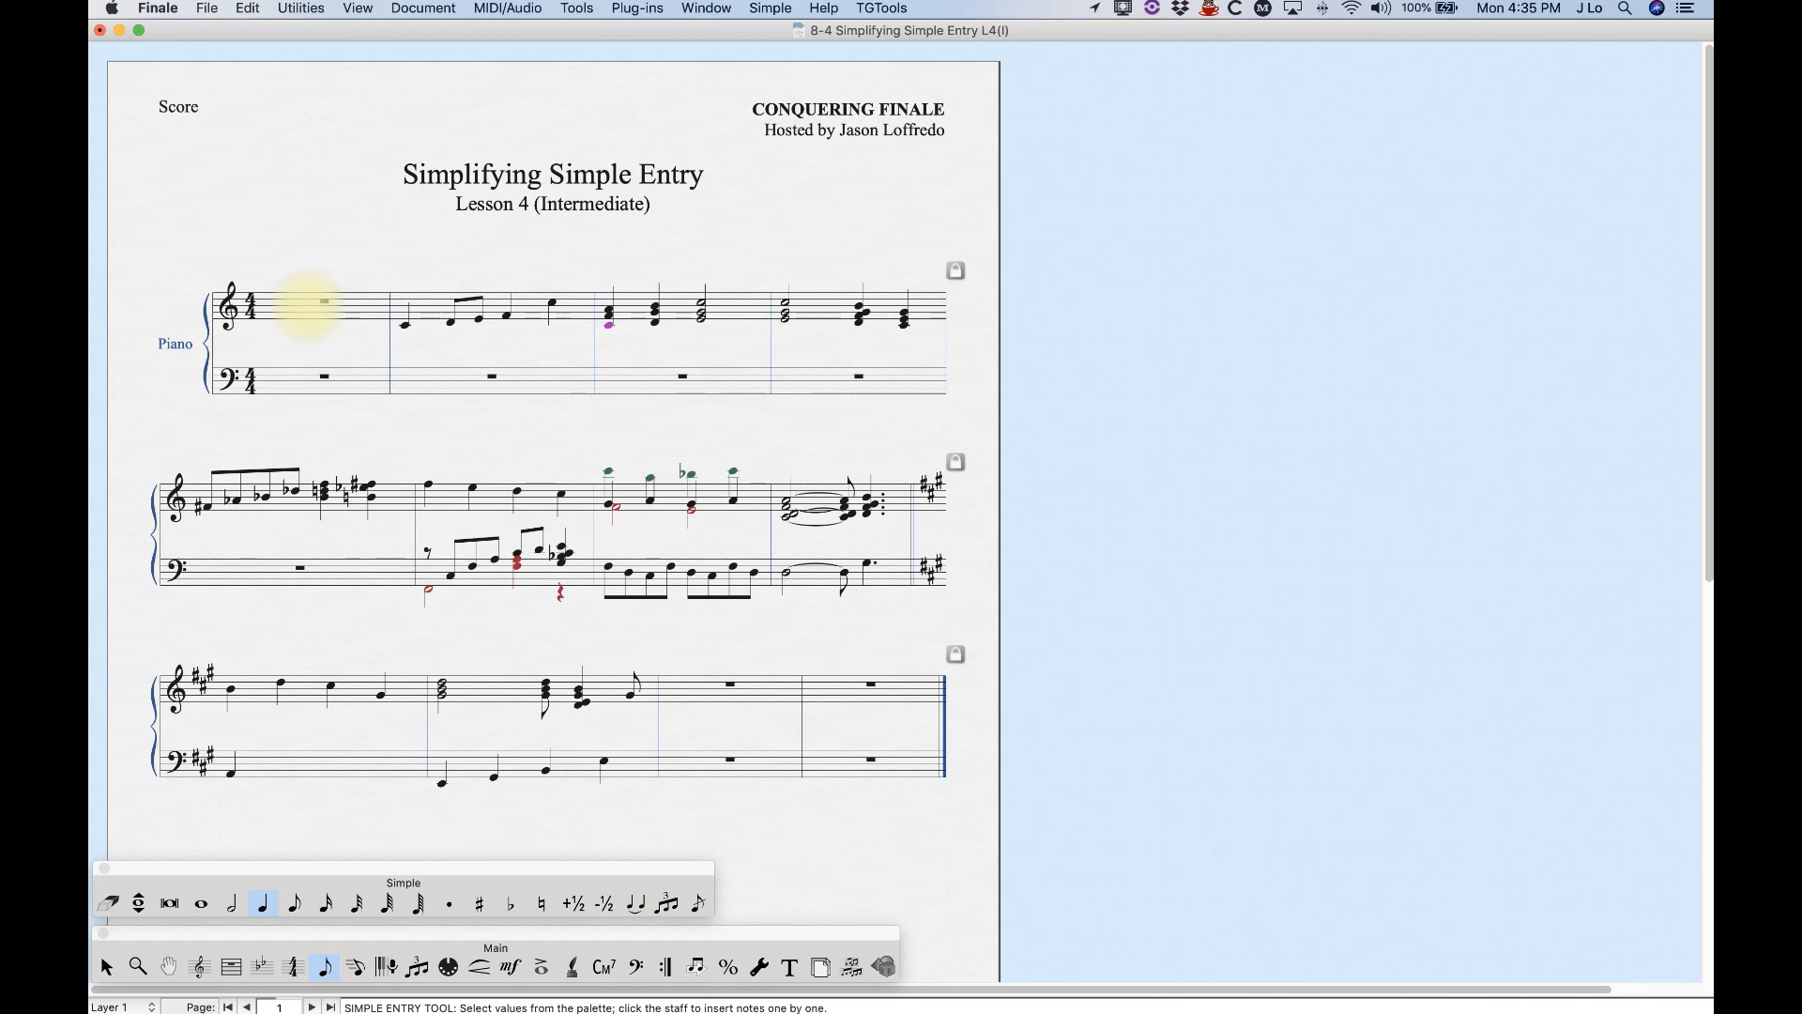
- Step up and down through the individual notes of measure 3's first chord, then select the whole chord
key(super+Up)
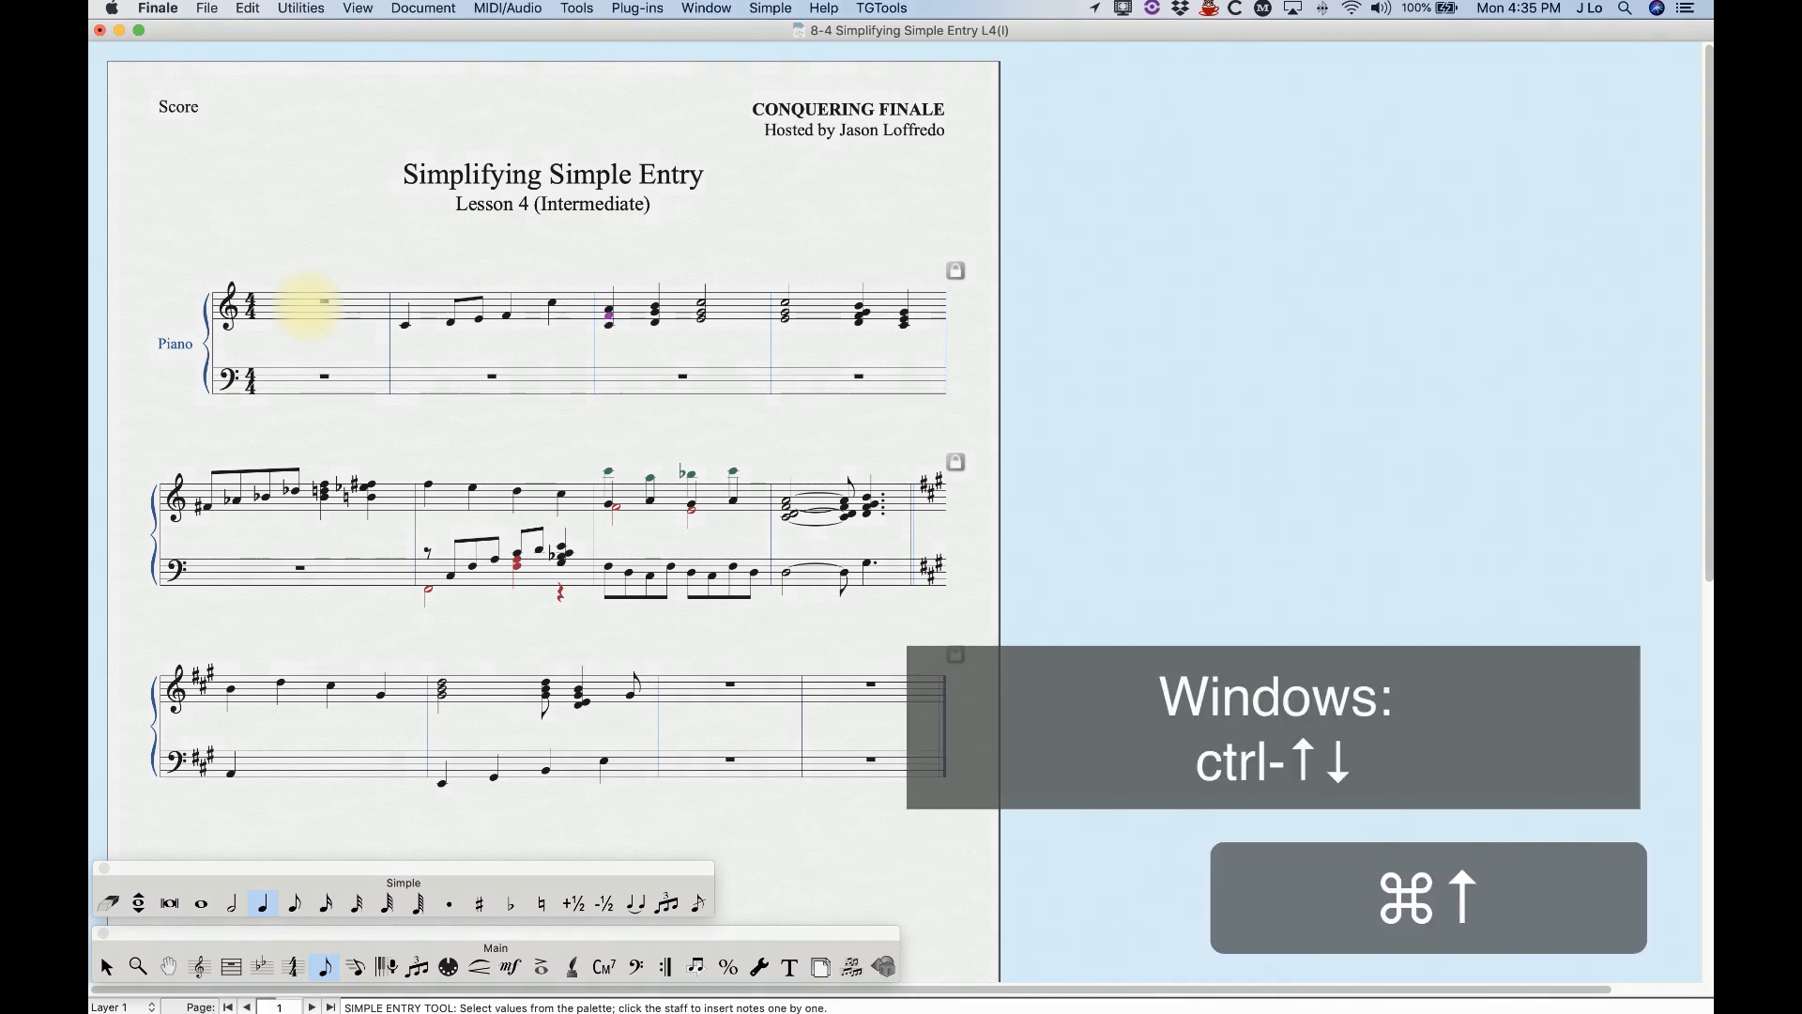
key(super+Up)
key(super+Down)
key(super+Down)
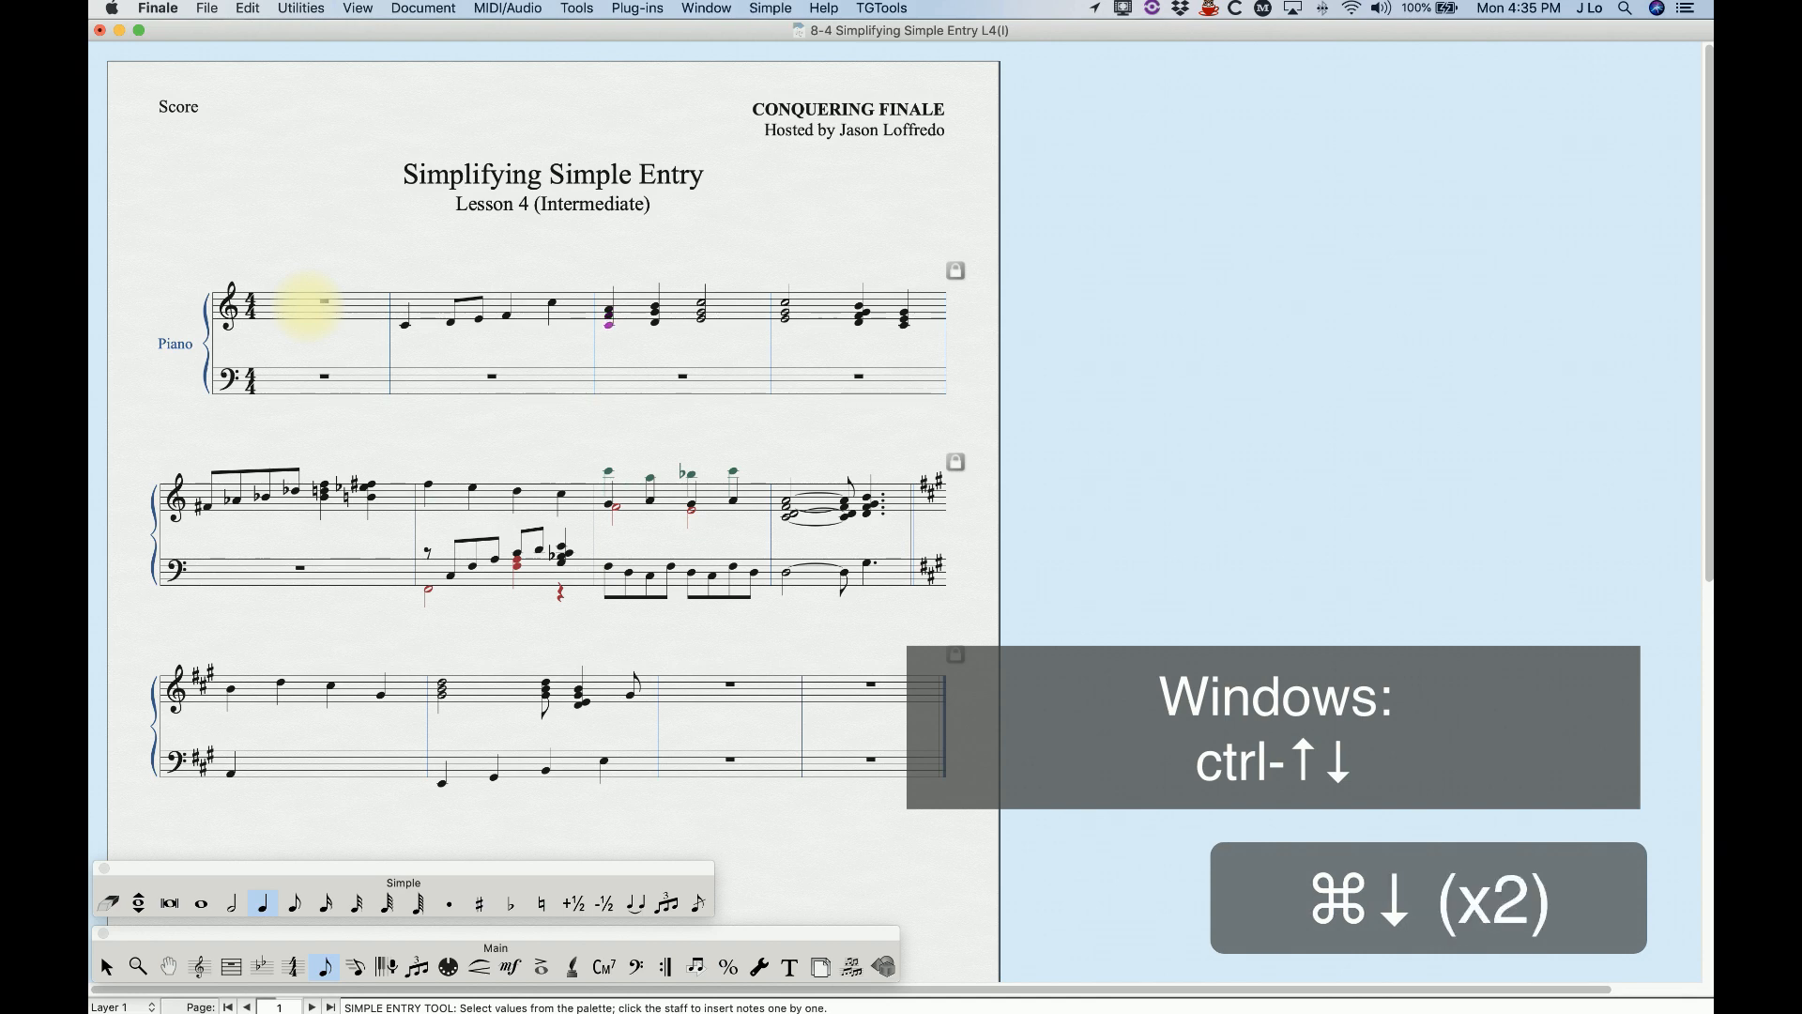
key(super+Up)
key(super+Up)
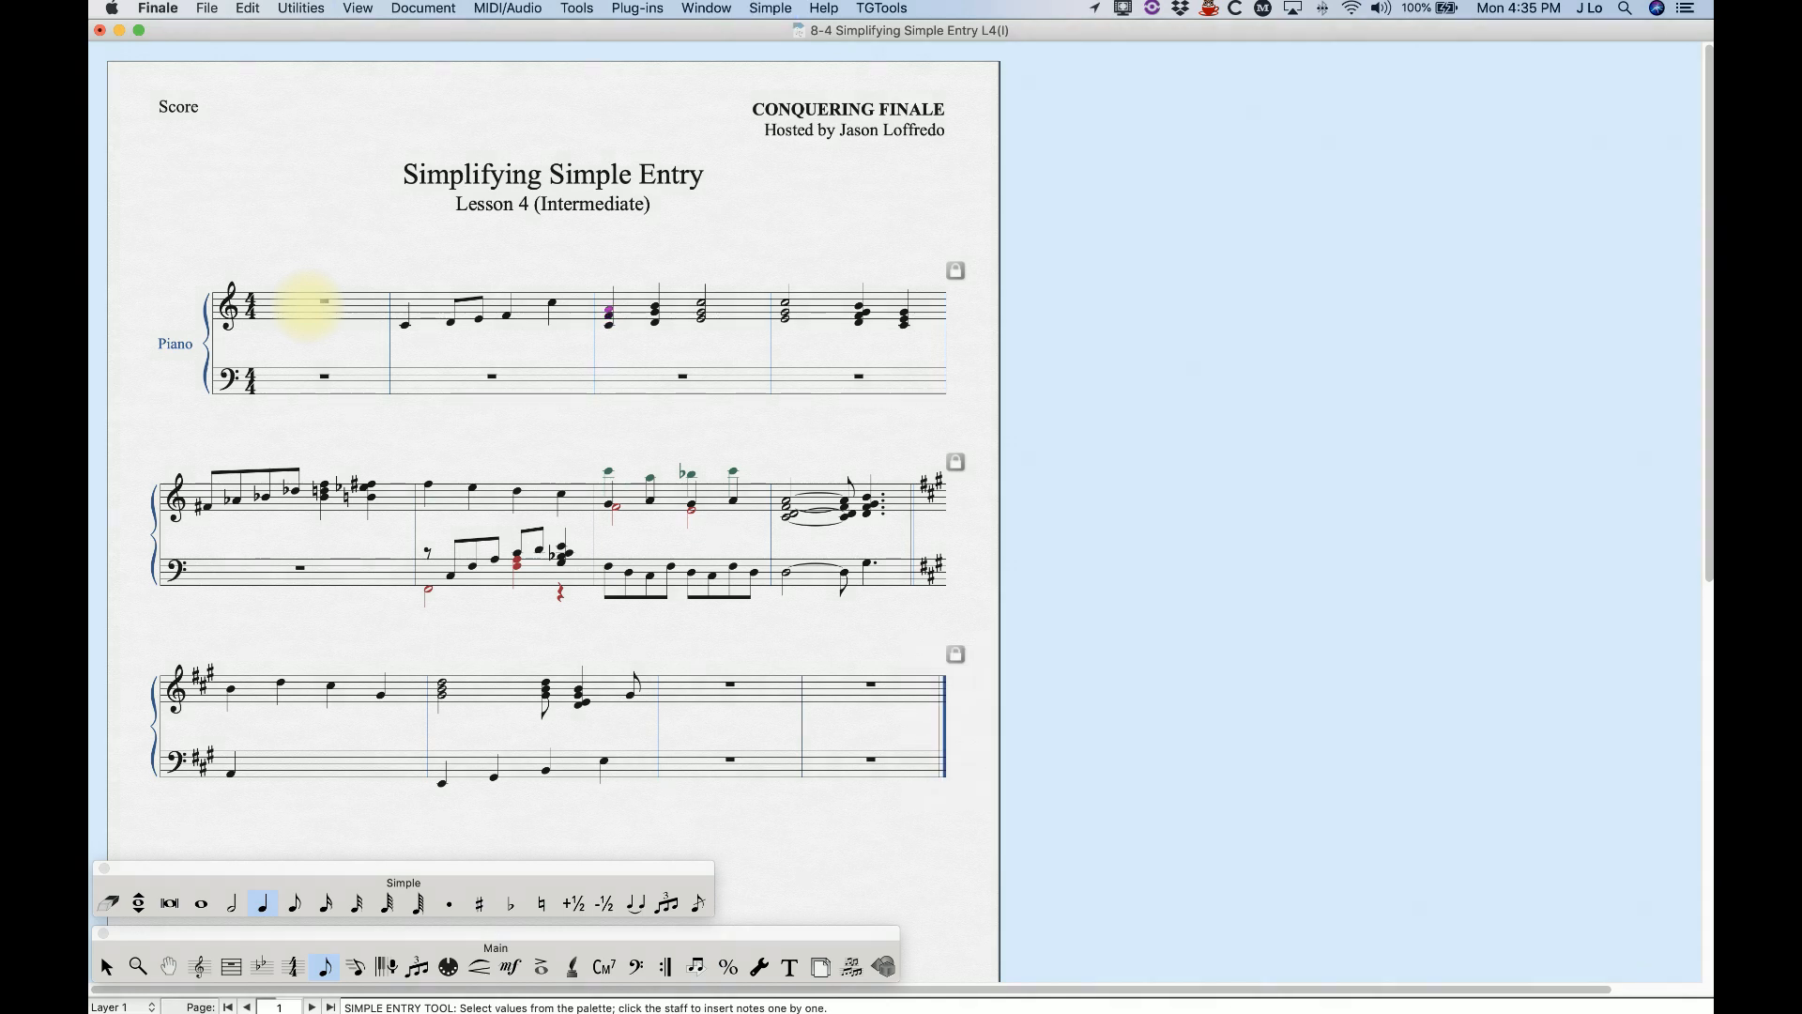
key(super+a)
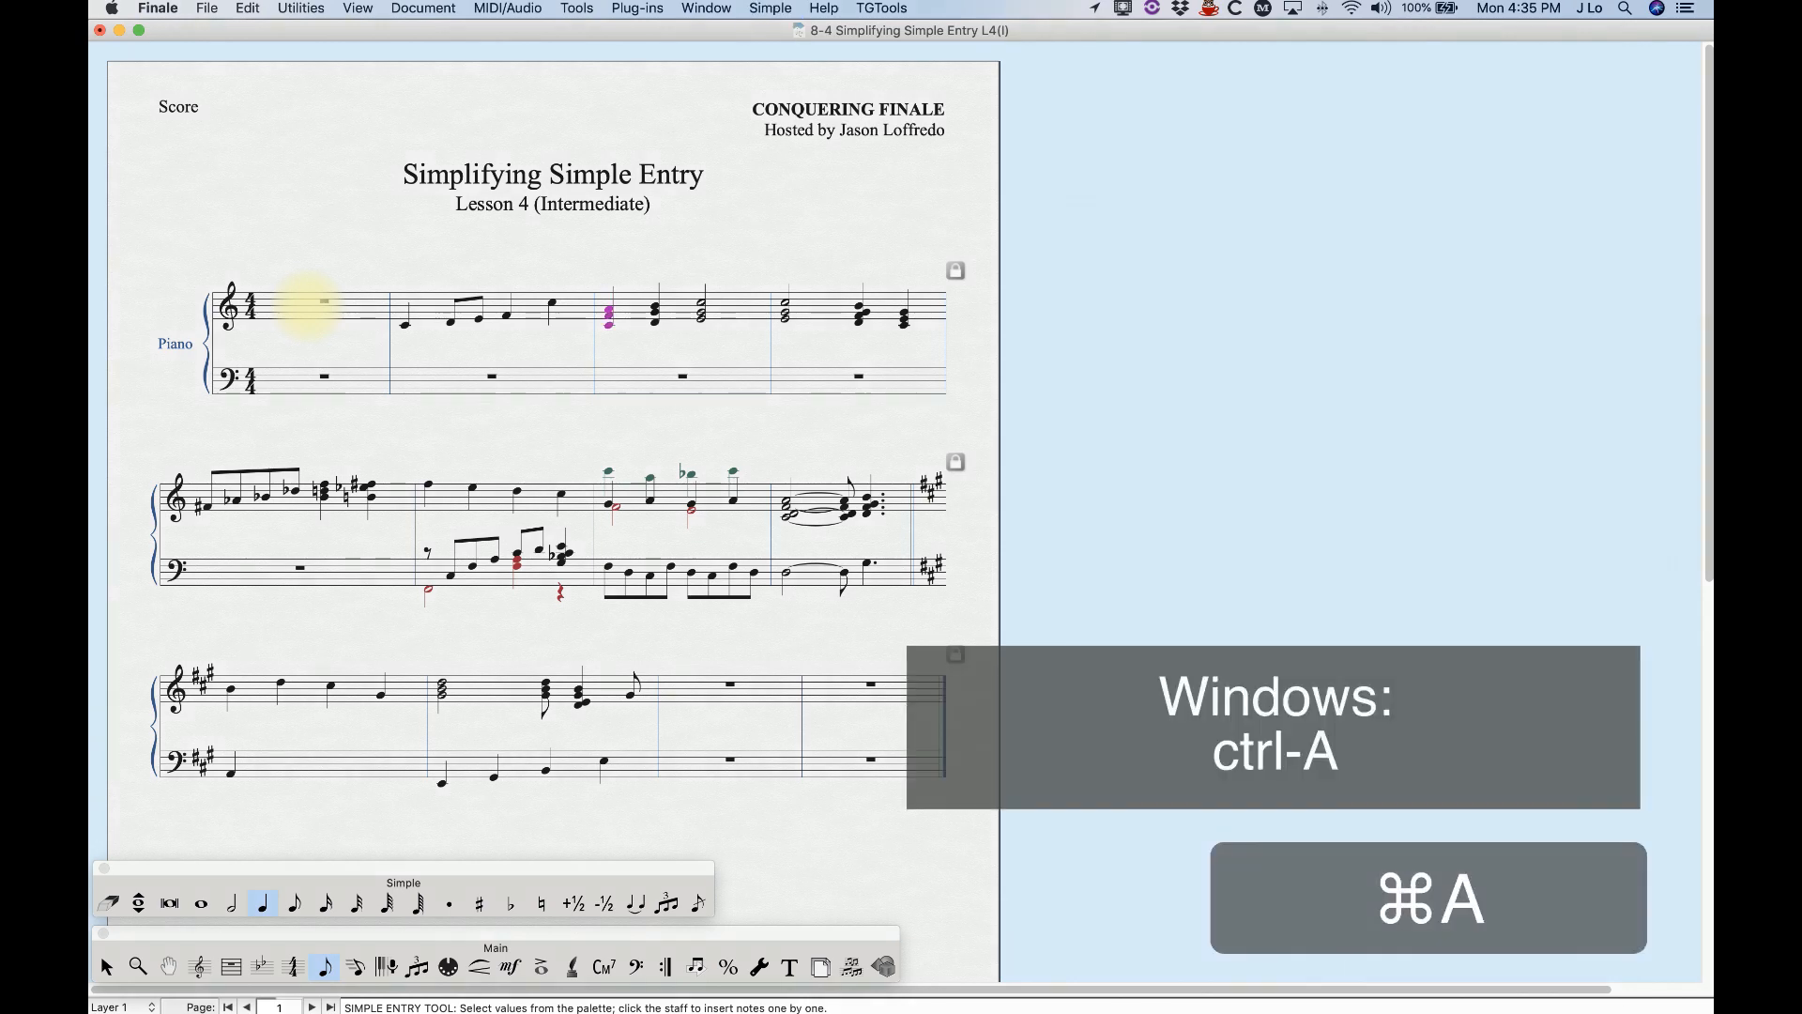
- Move the whole-chord selection forward through the following chords and back to measure 3's first chord
key(Right)
key(Right)
key(Right)
key(Left)
key(Left)
key(Left)
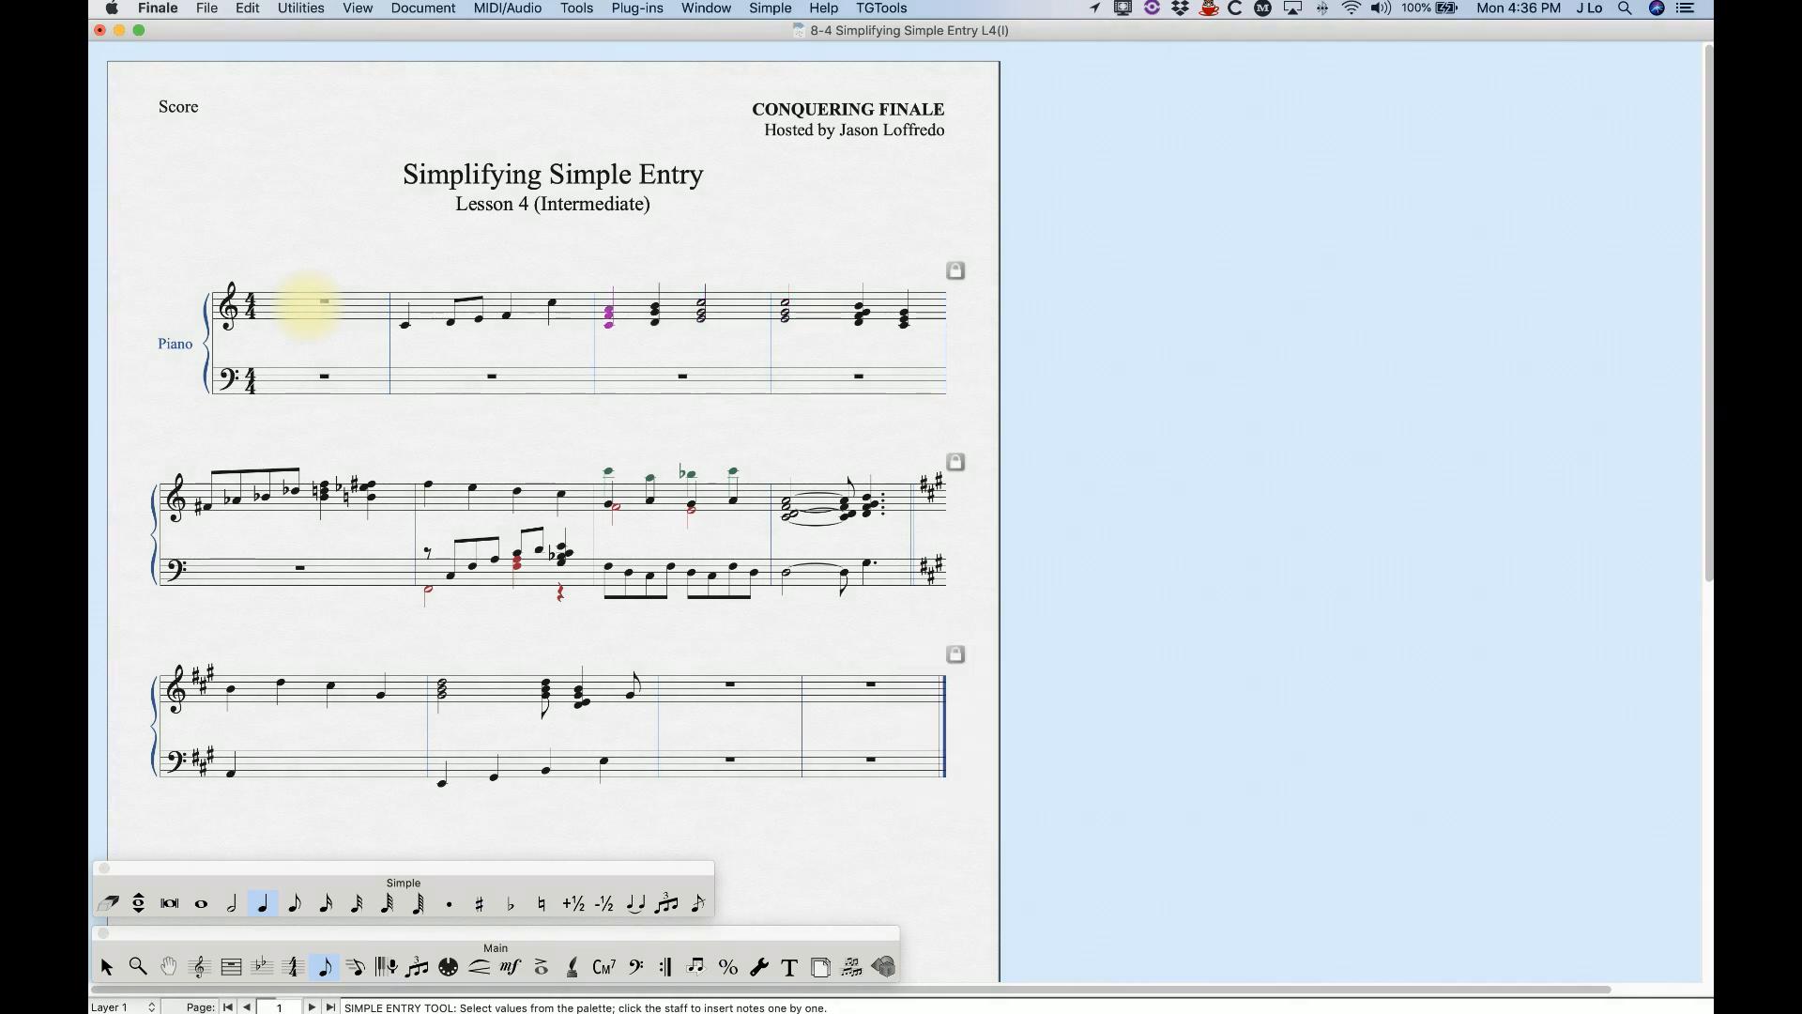
- Select the top, then the bottom note of measure 3's first chord, and advance the bottom-note selection to the measure's third chord
key(super+Up)
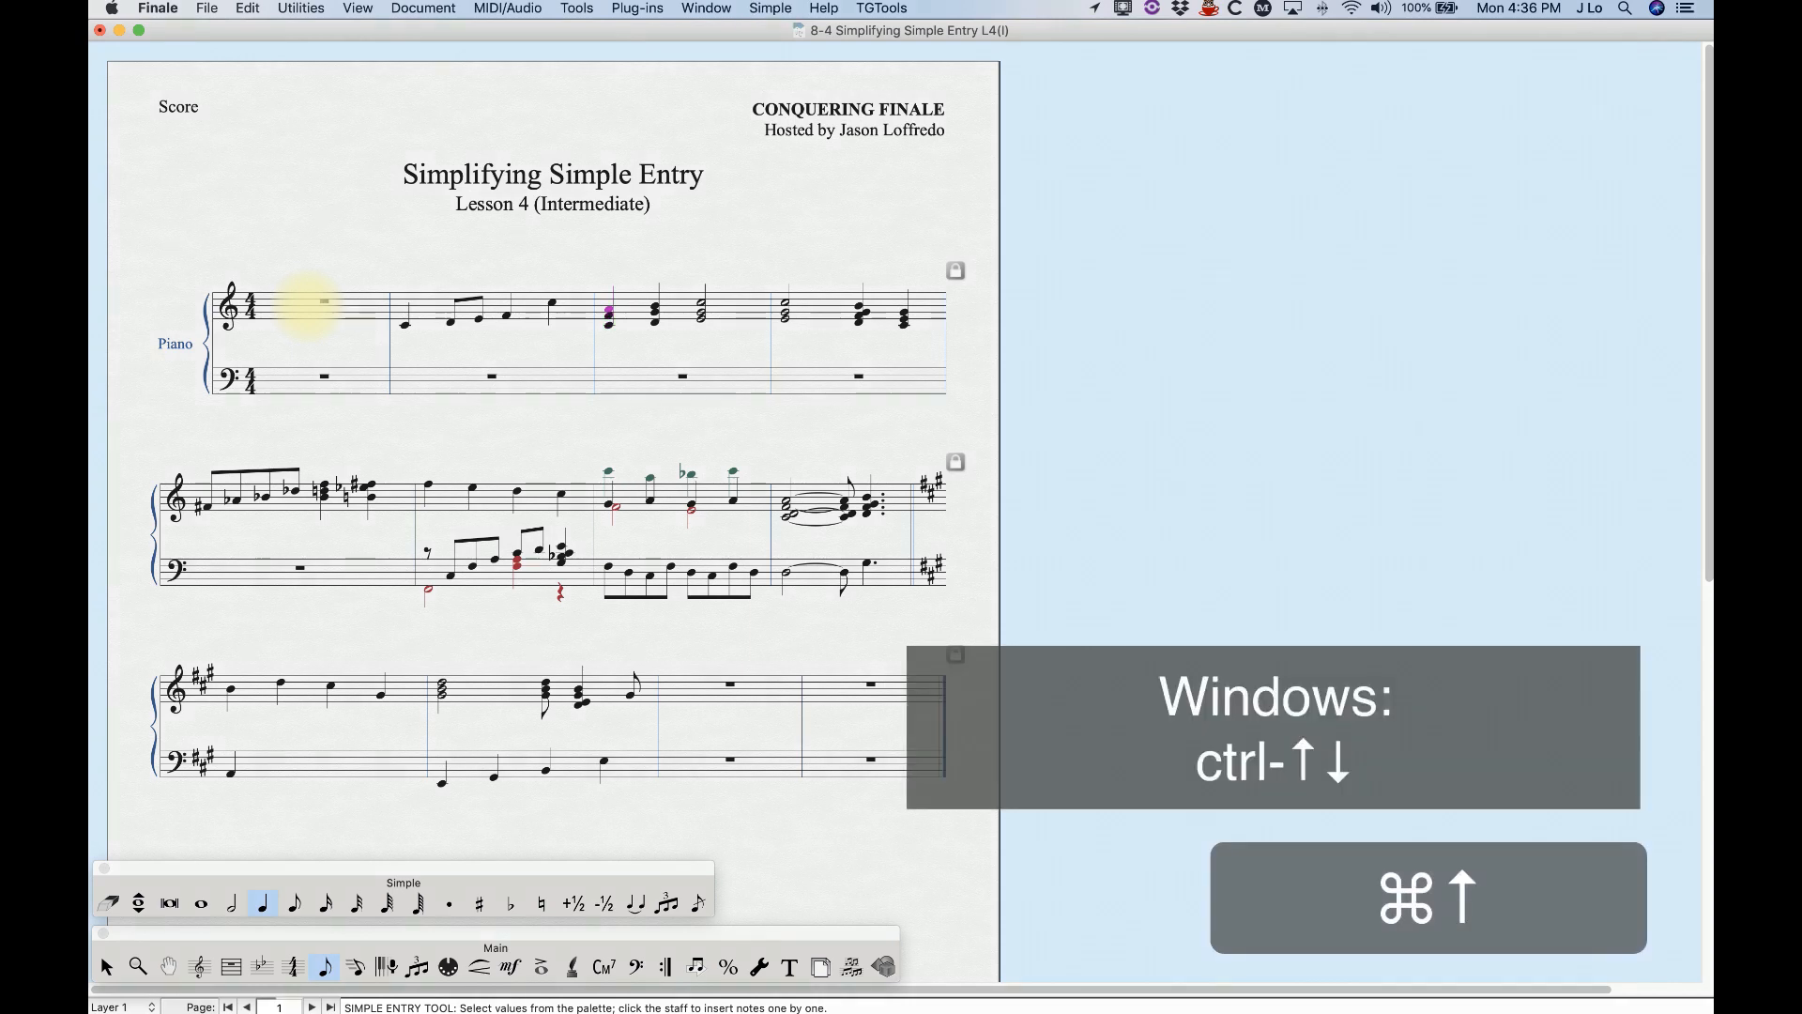
key(super+Down)
key(super+Down)
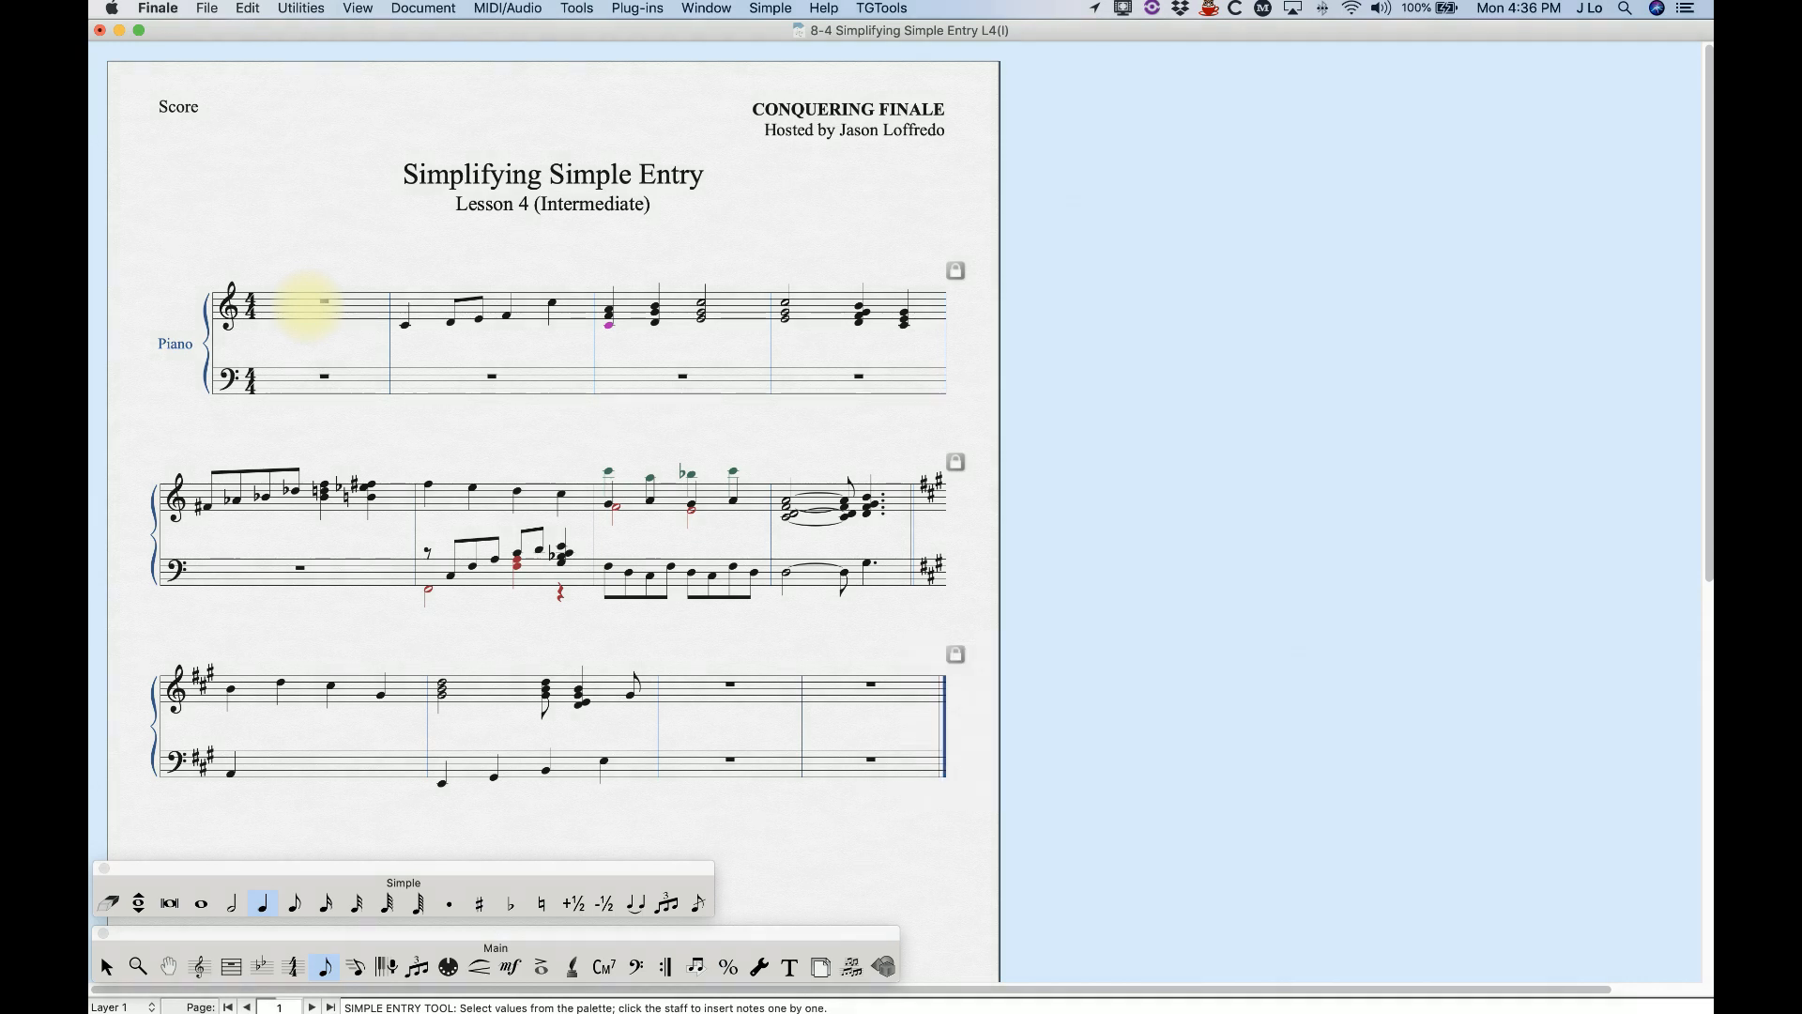
key(Right)
key(Right)
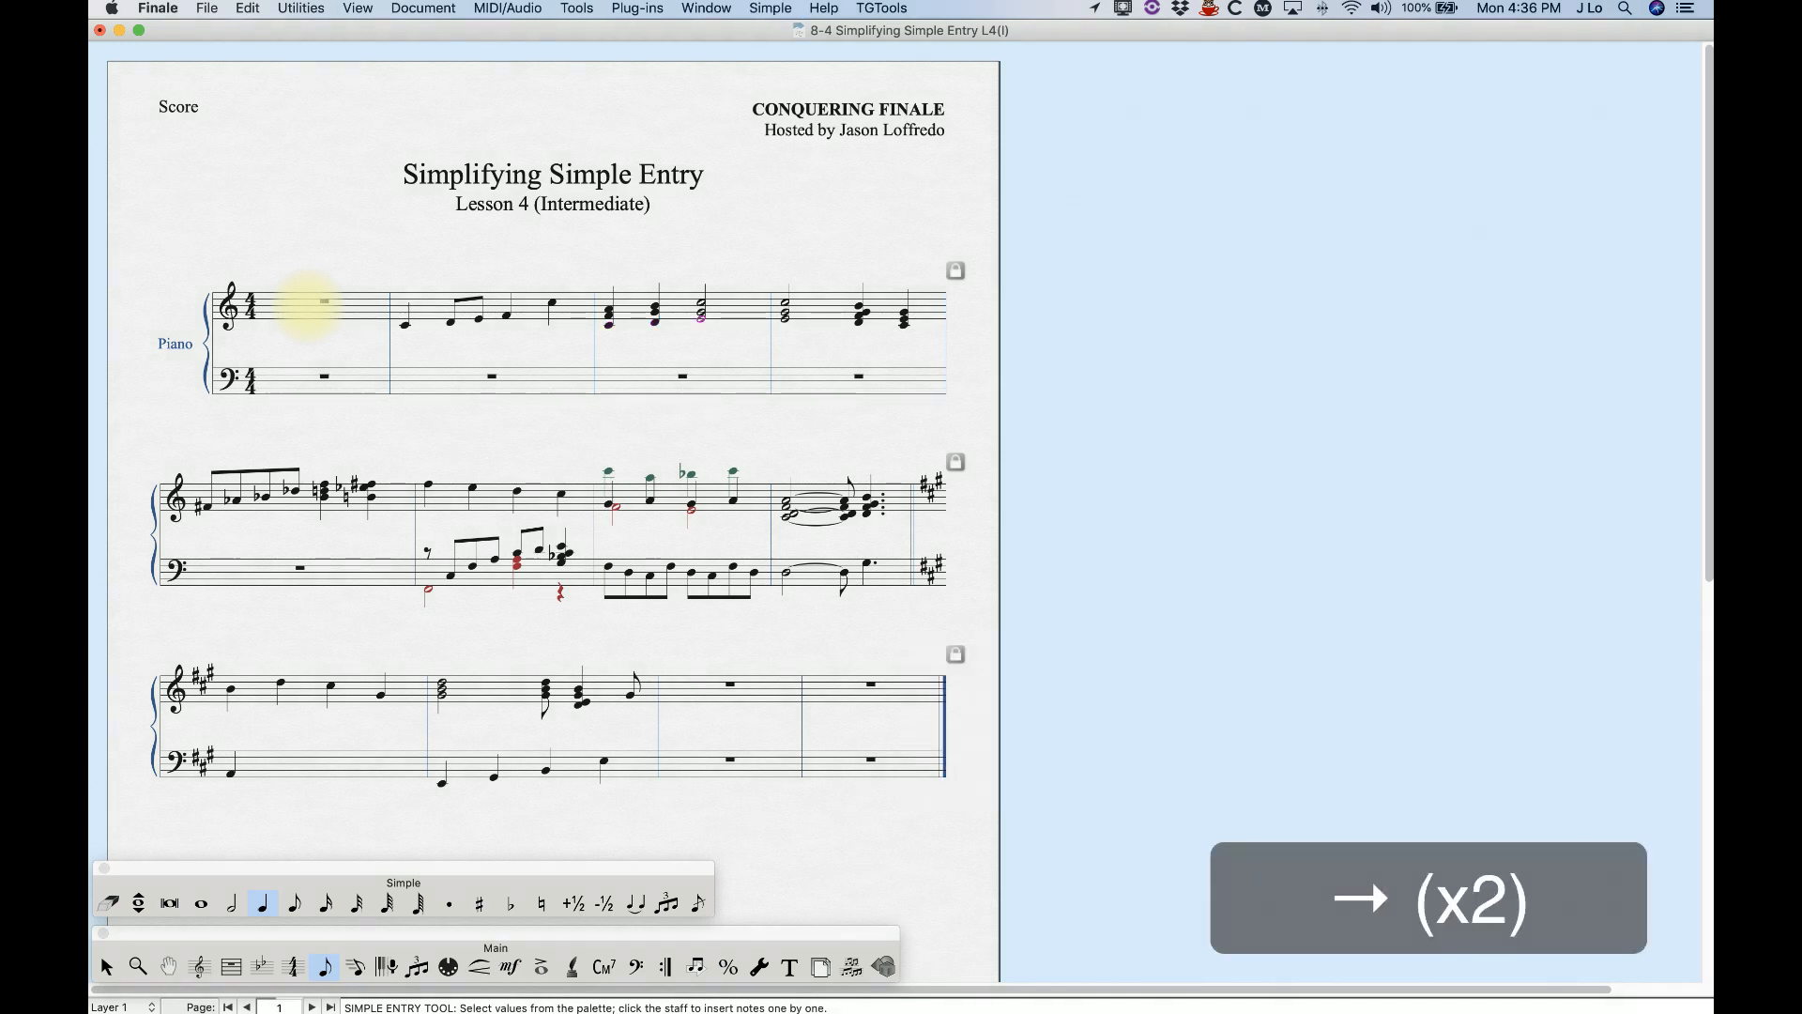
- Step back to measure 3's first chord by middle notes, return to the third chord by top notes, and select its bottom note
key(super+Up)
key(Left)
key(Left)
key(super+Up)
key(Right)
key(Right)
key(super+Down)
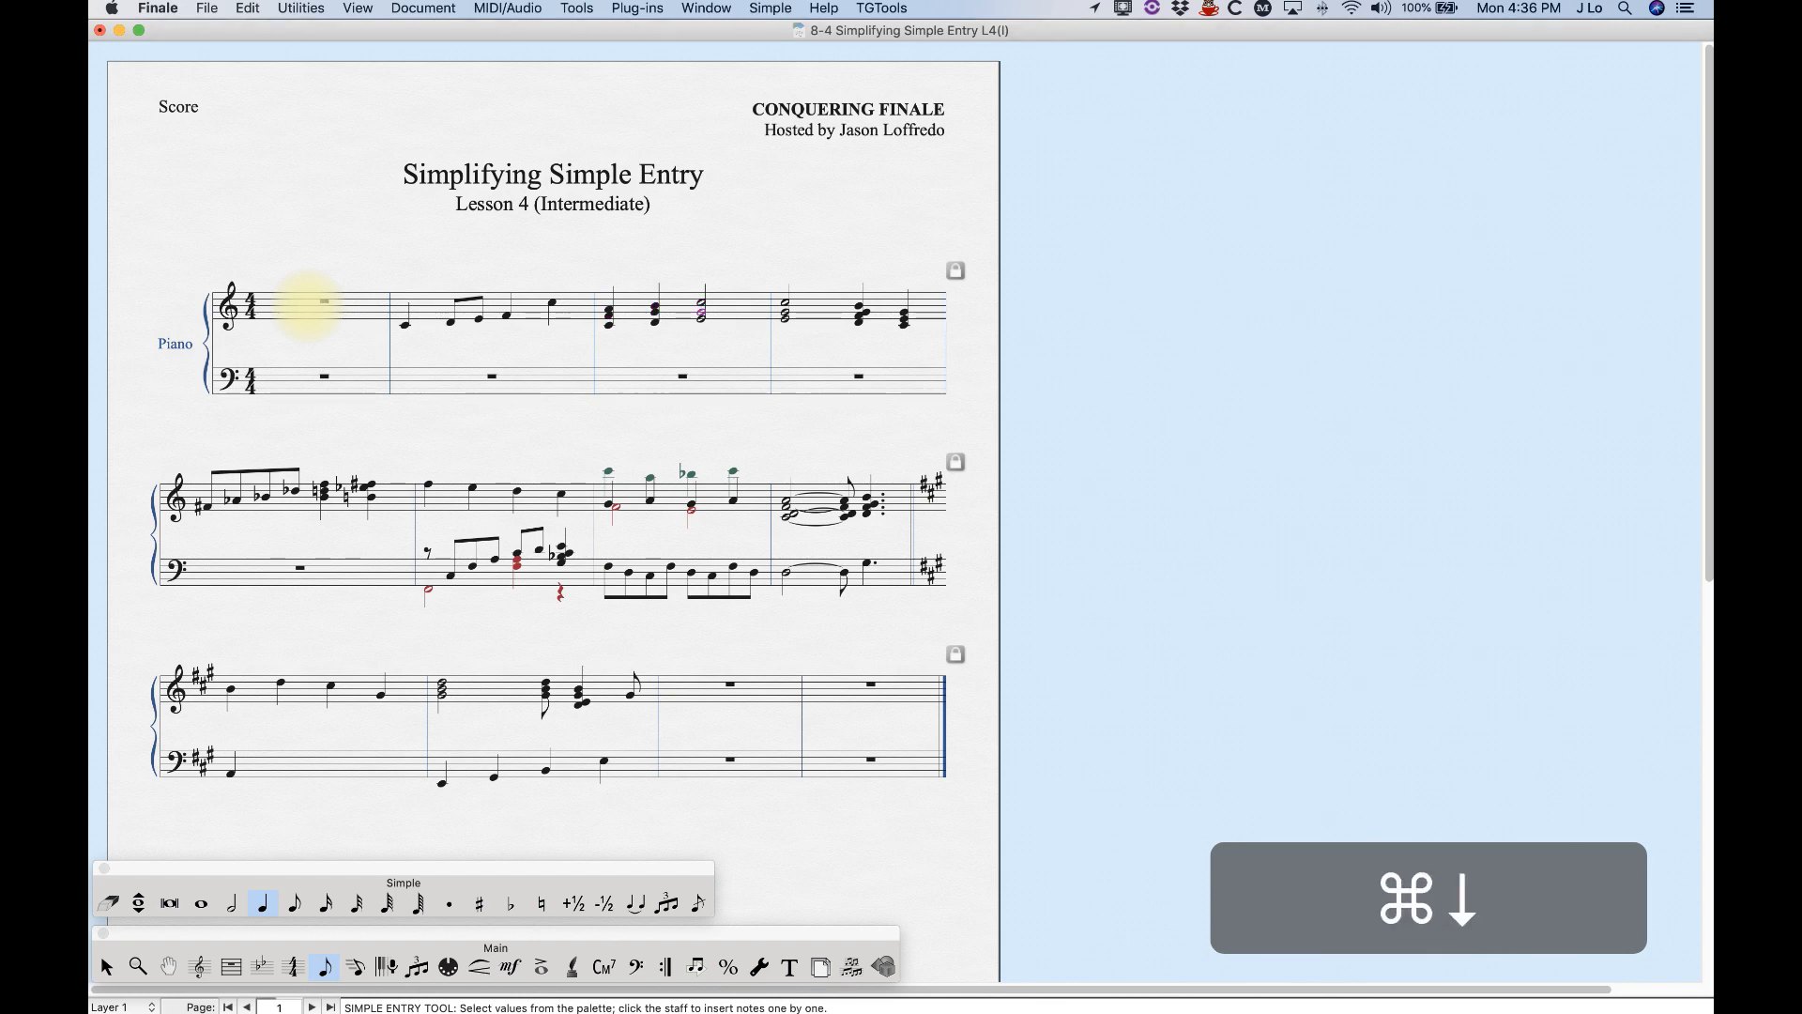
key(super+Down)
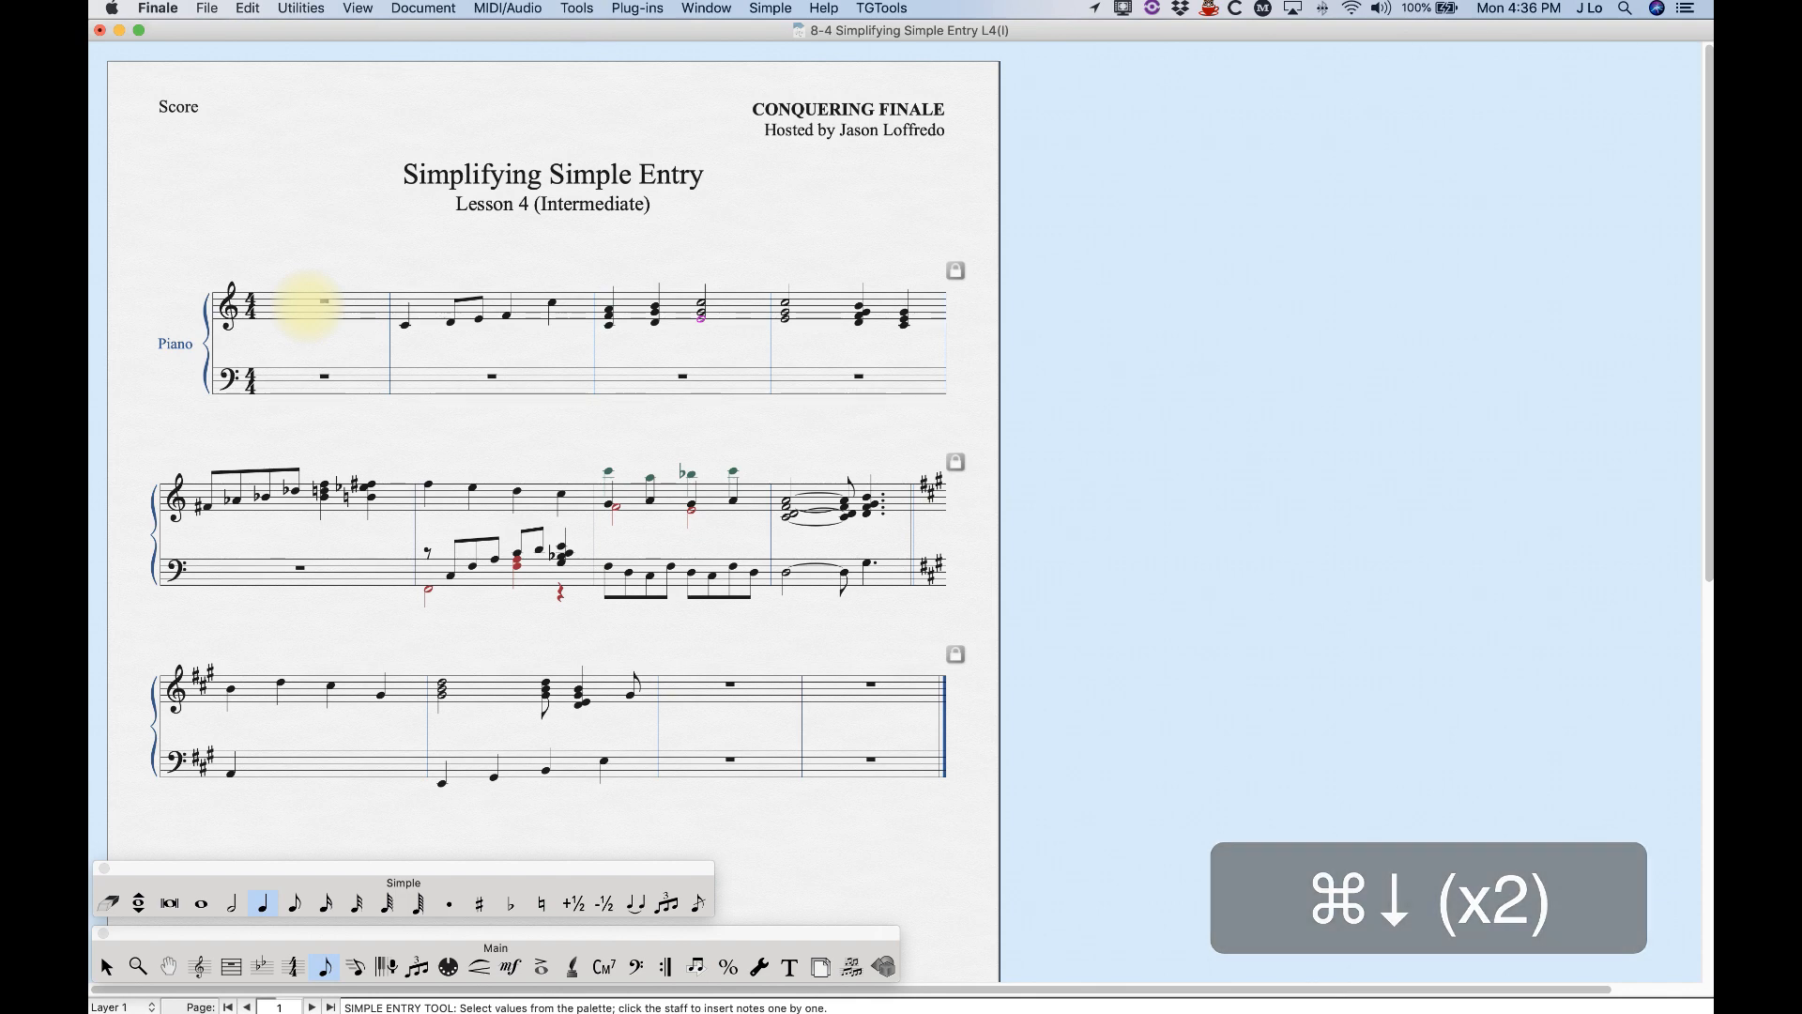
- Move from the chord into the bass staff, step back to measure 1, and switch the caret up to the treble staff
key(super+Down)
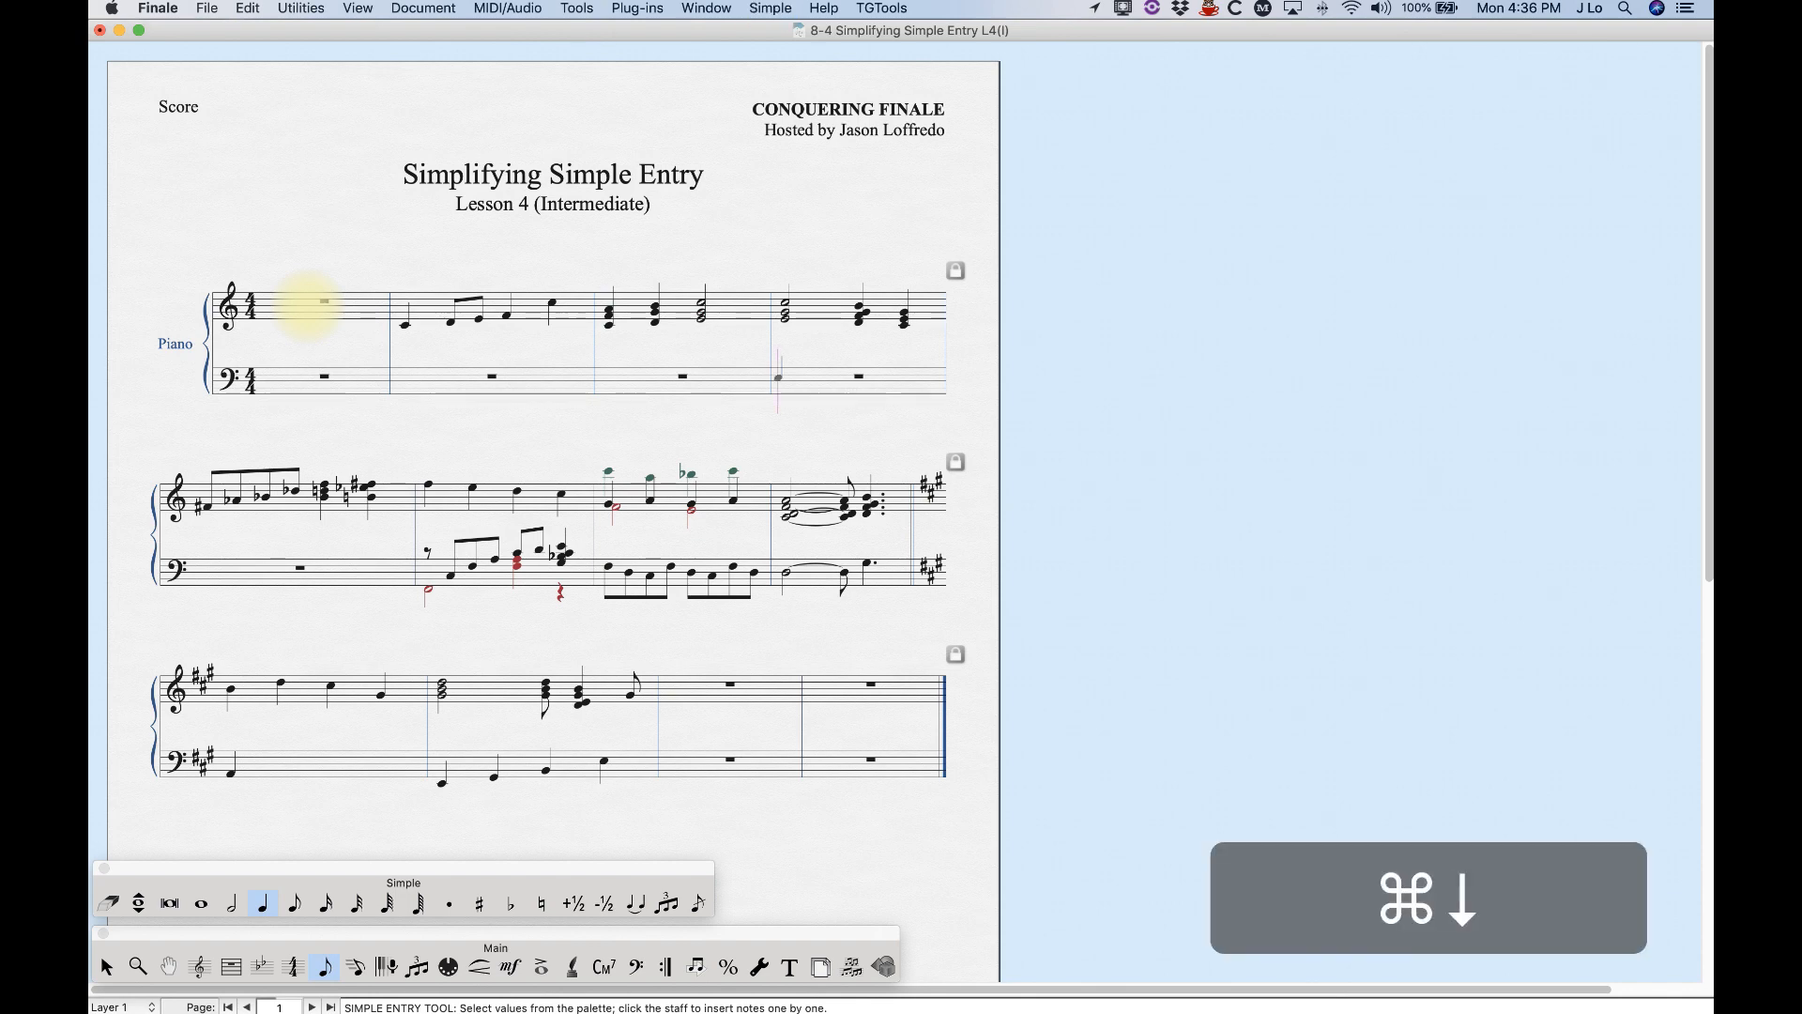
key(Left)
key(Left)
key(Left)
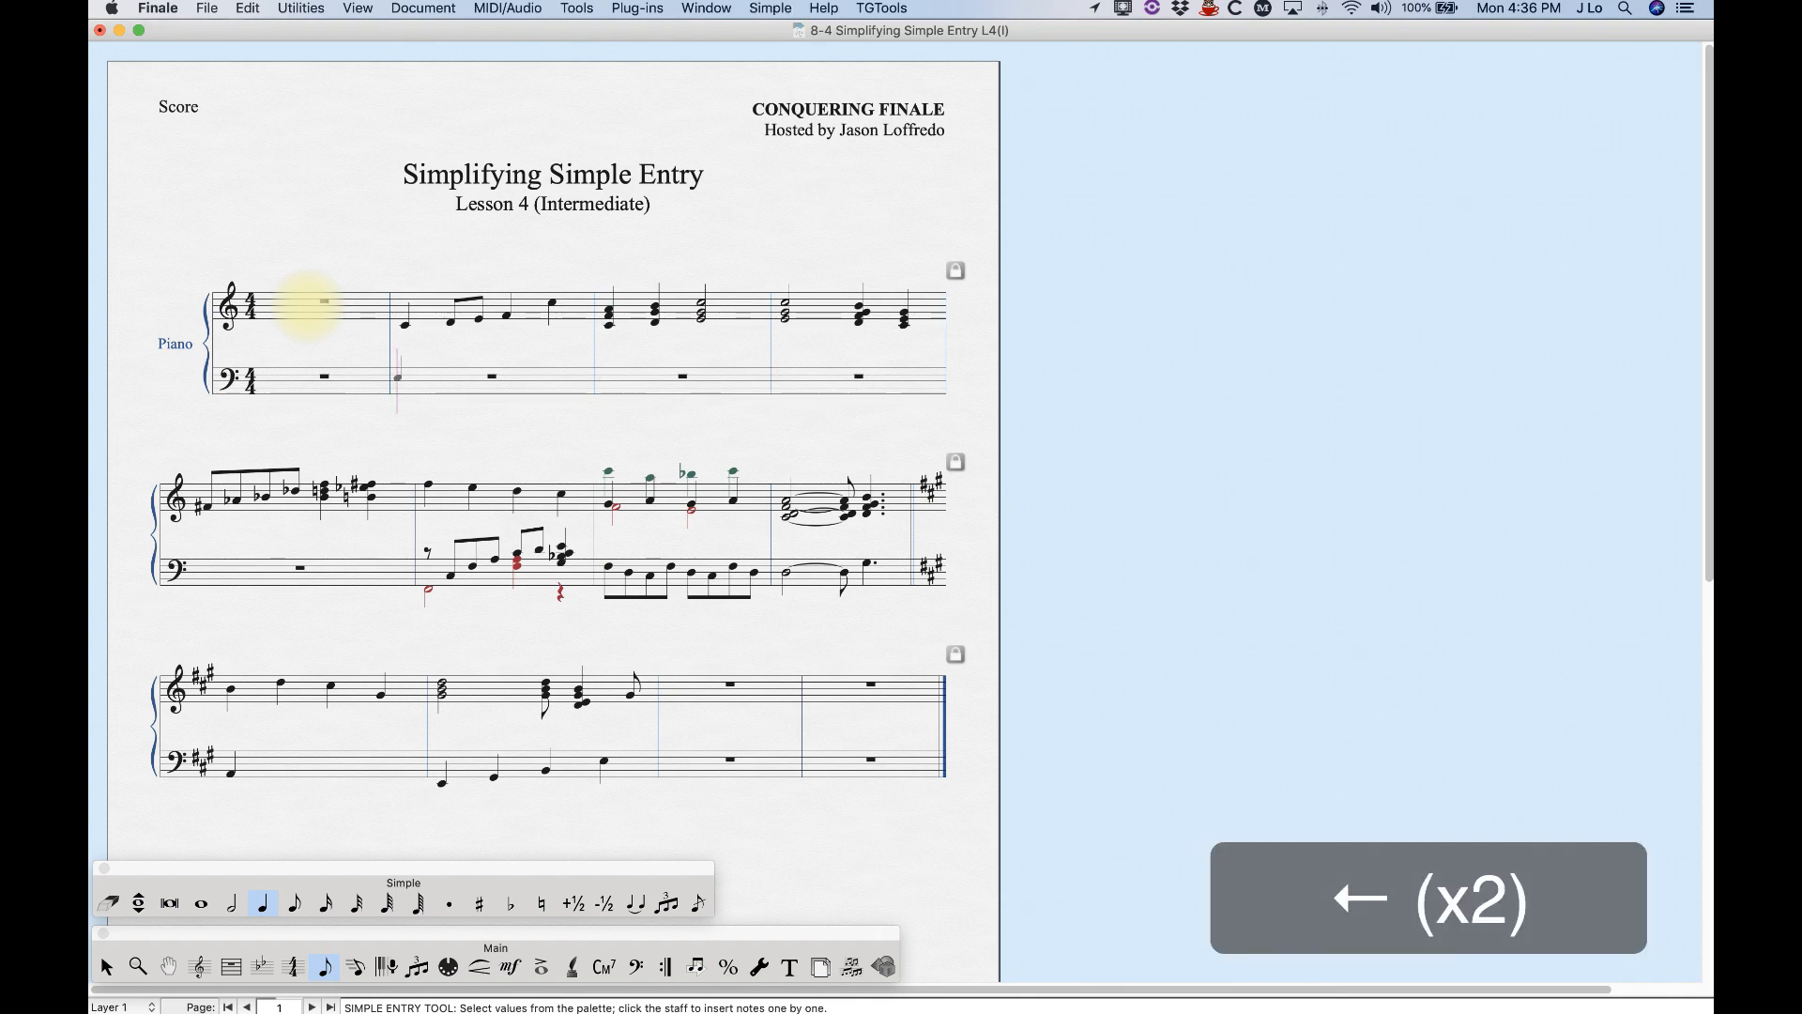
key(super+Up)
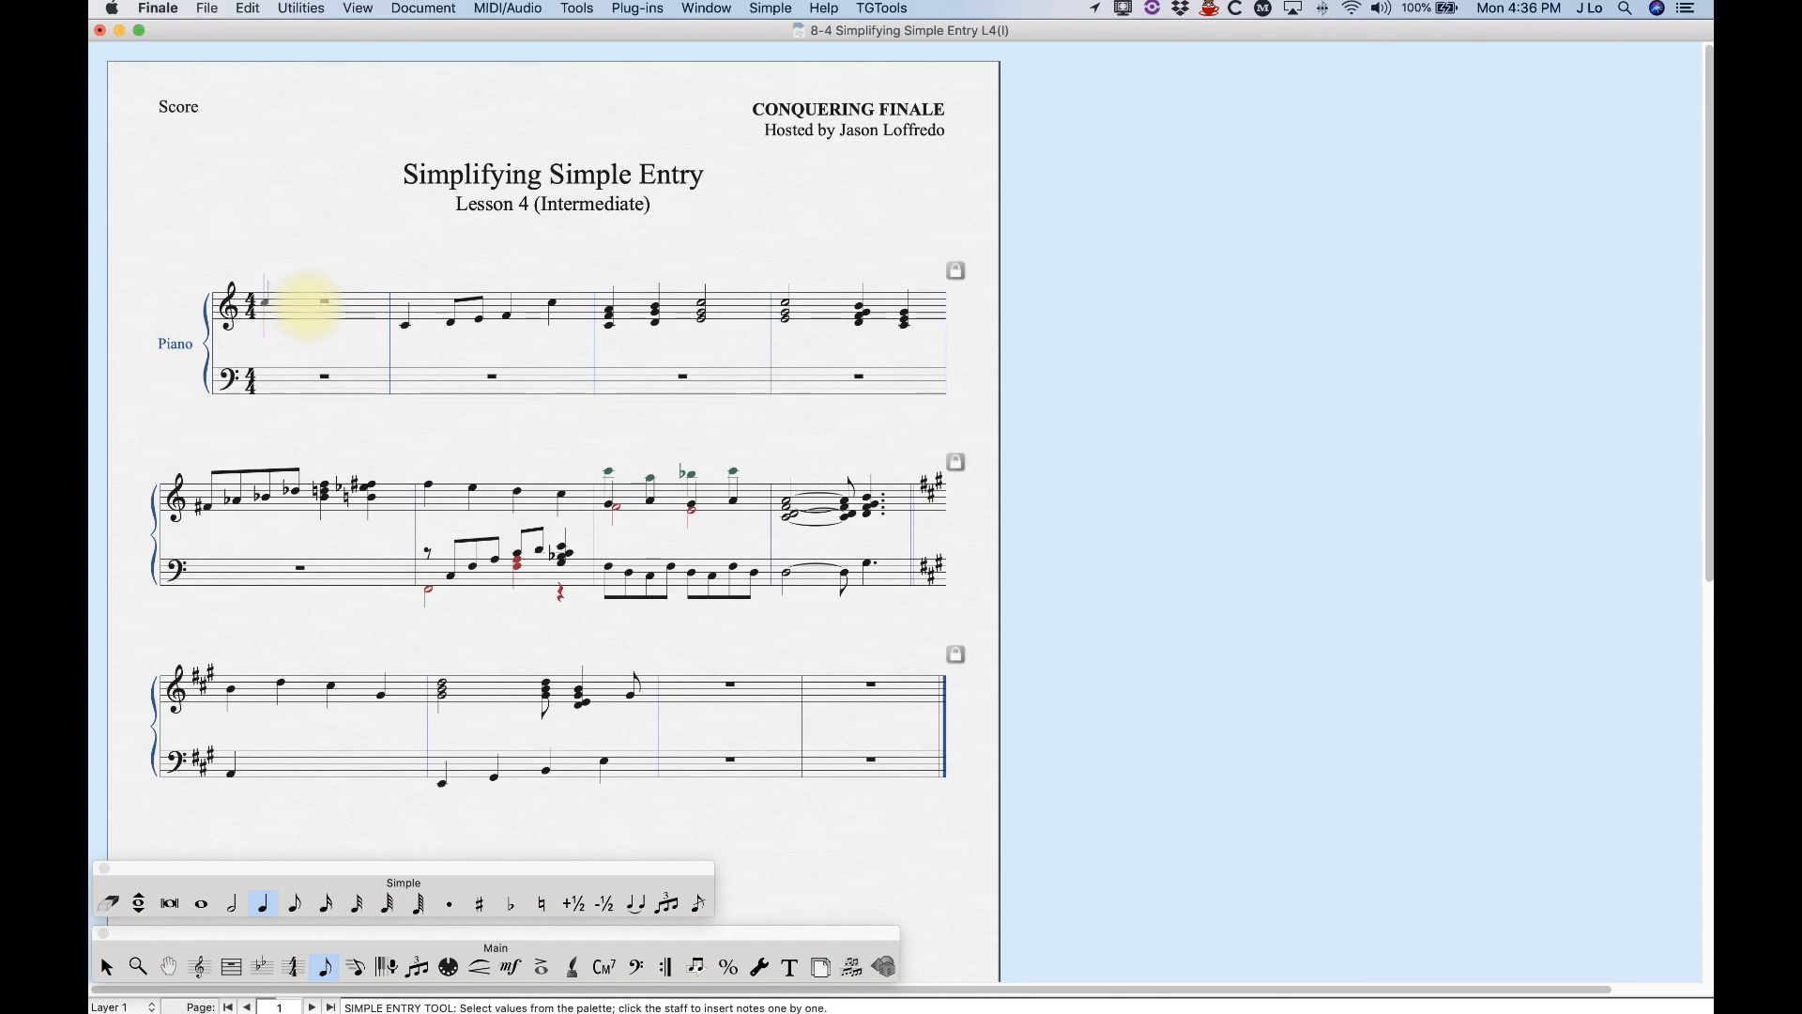
- Delete the first quarter note of measure 2 in the treble staff and undo the deletion
key(Right)
key(Right)
key(BackSpace)
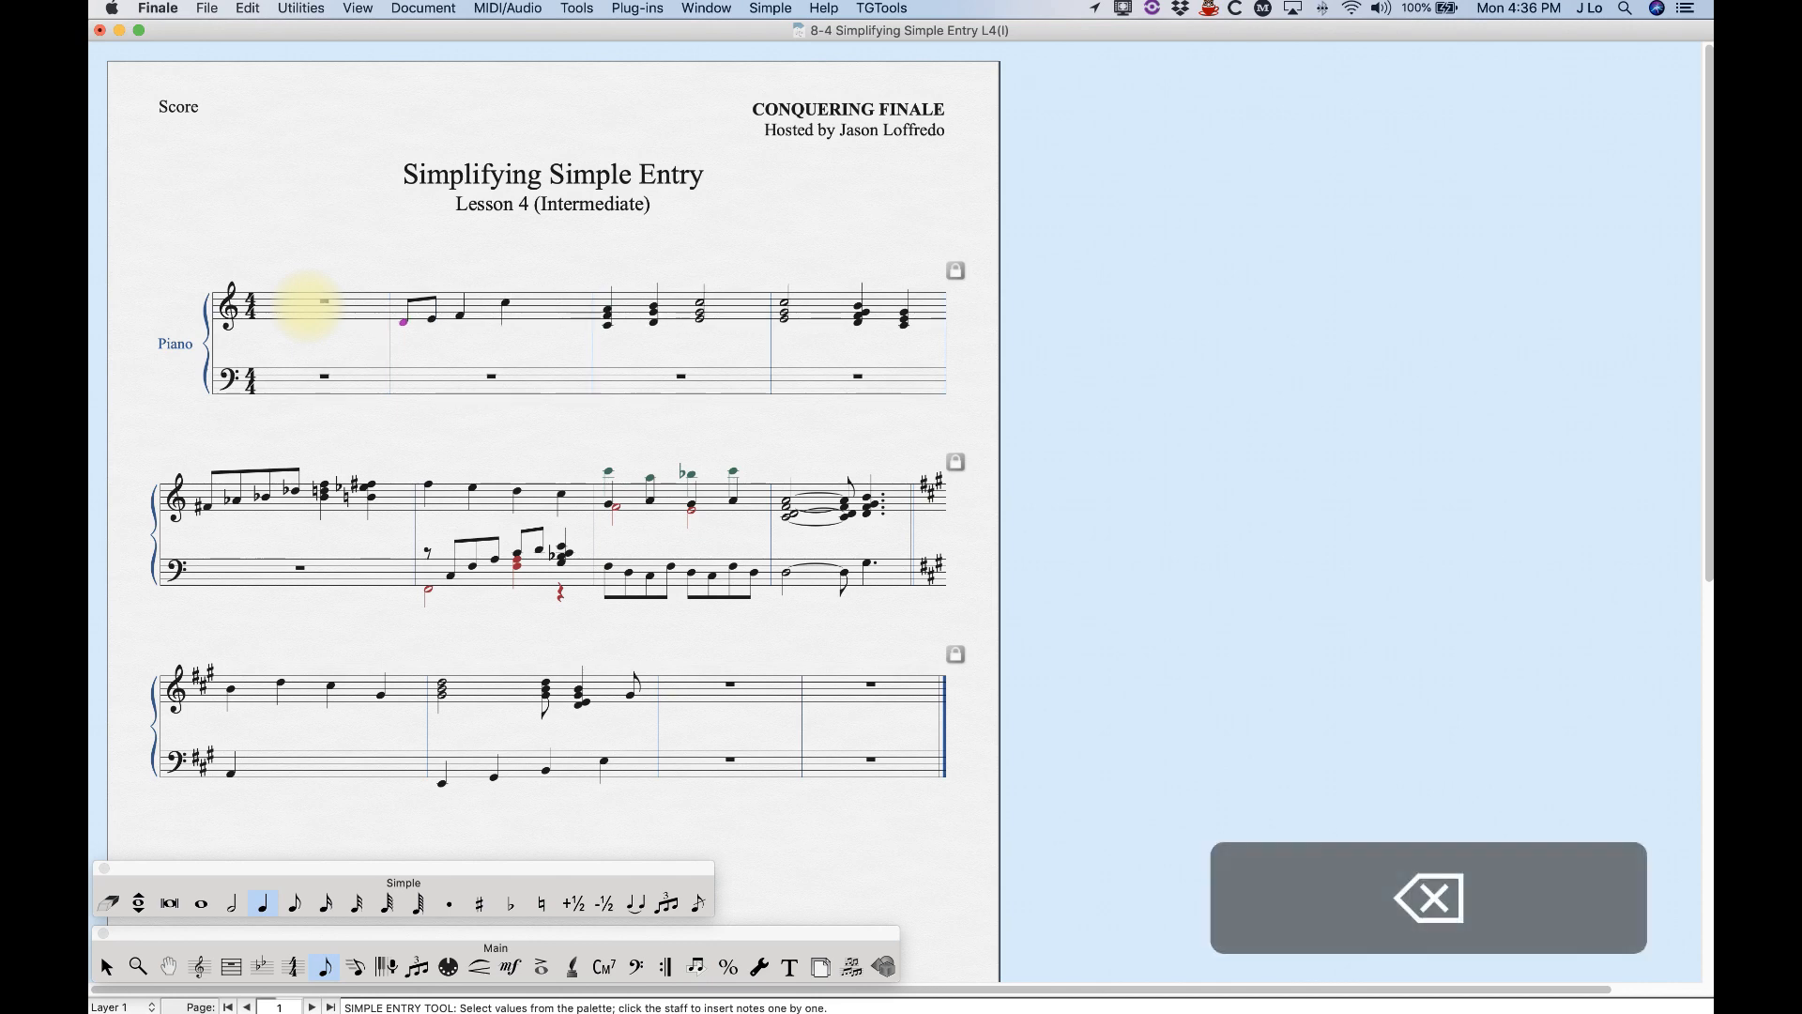
key(super)
key(super+z)
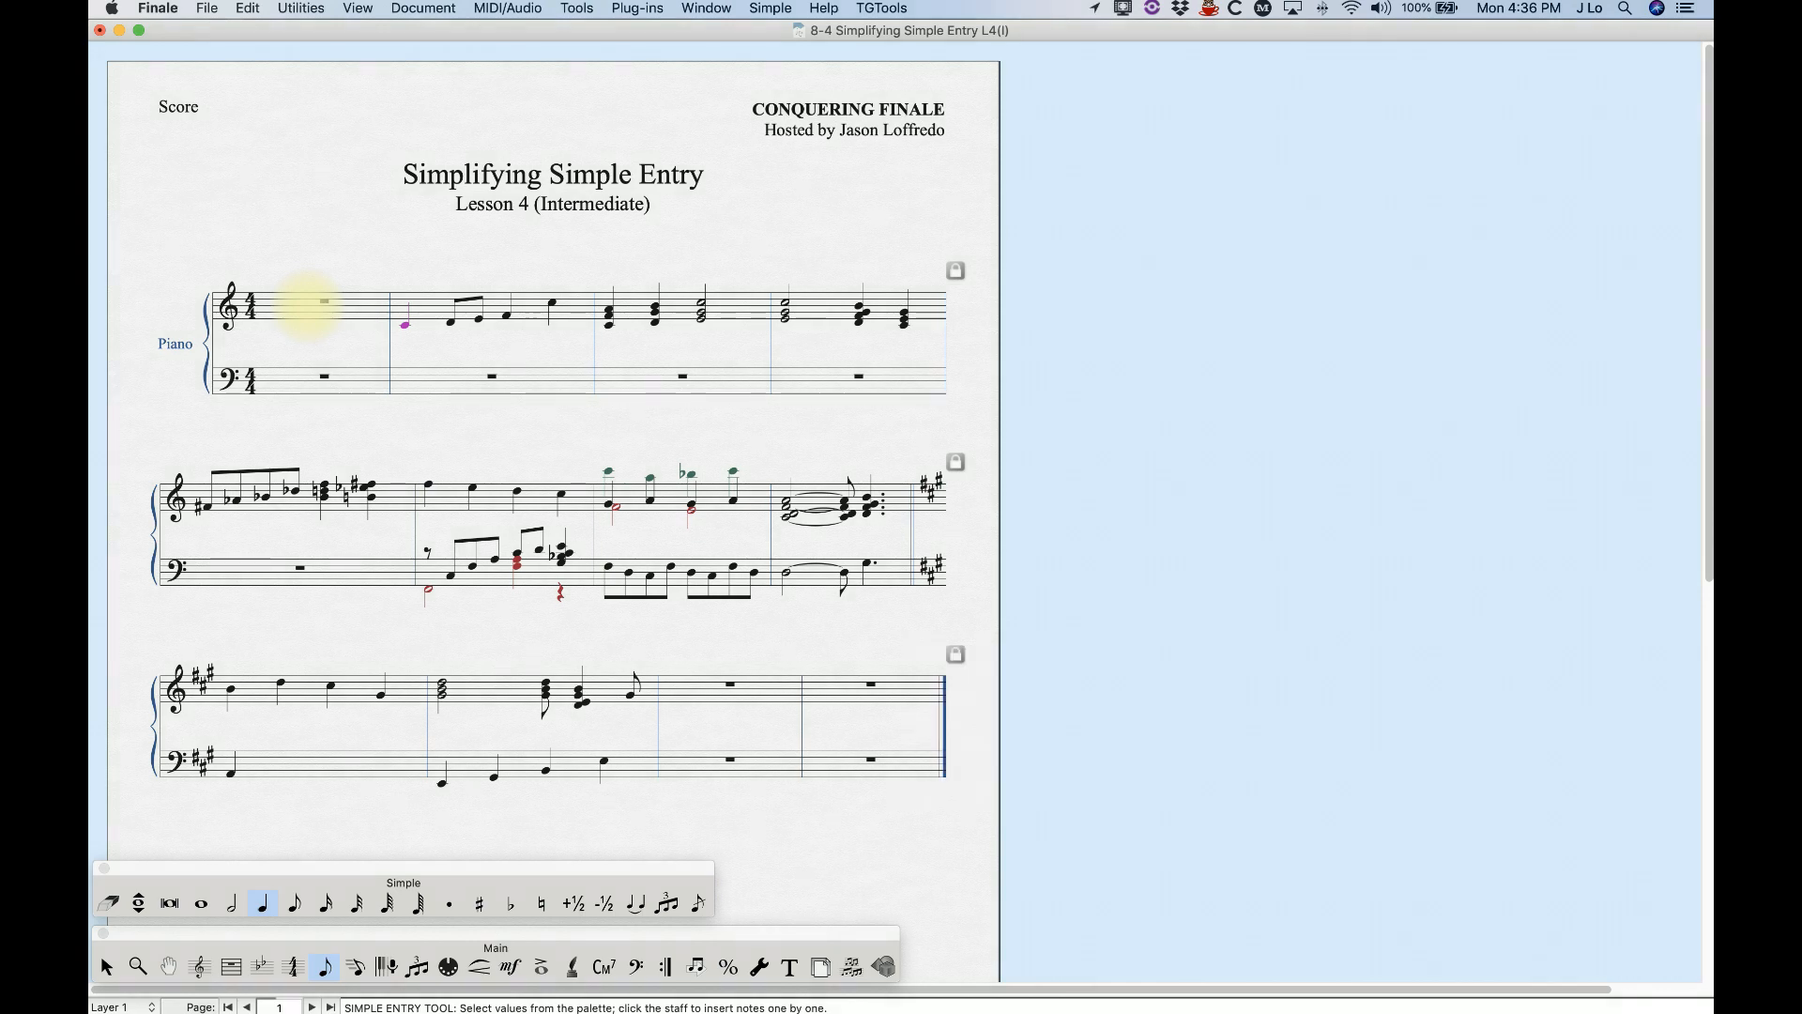
- Delete the notes of measure 3's first chord one at a time, starting with the middle note, and undo the last deletion
key(Right)
key(Right)
key(Right)
key(Right)
key(Right)
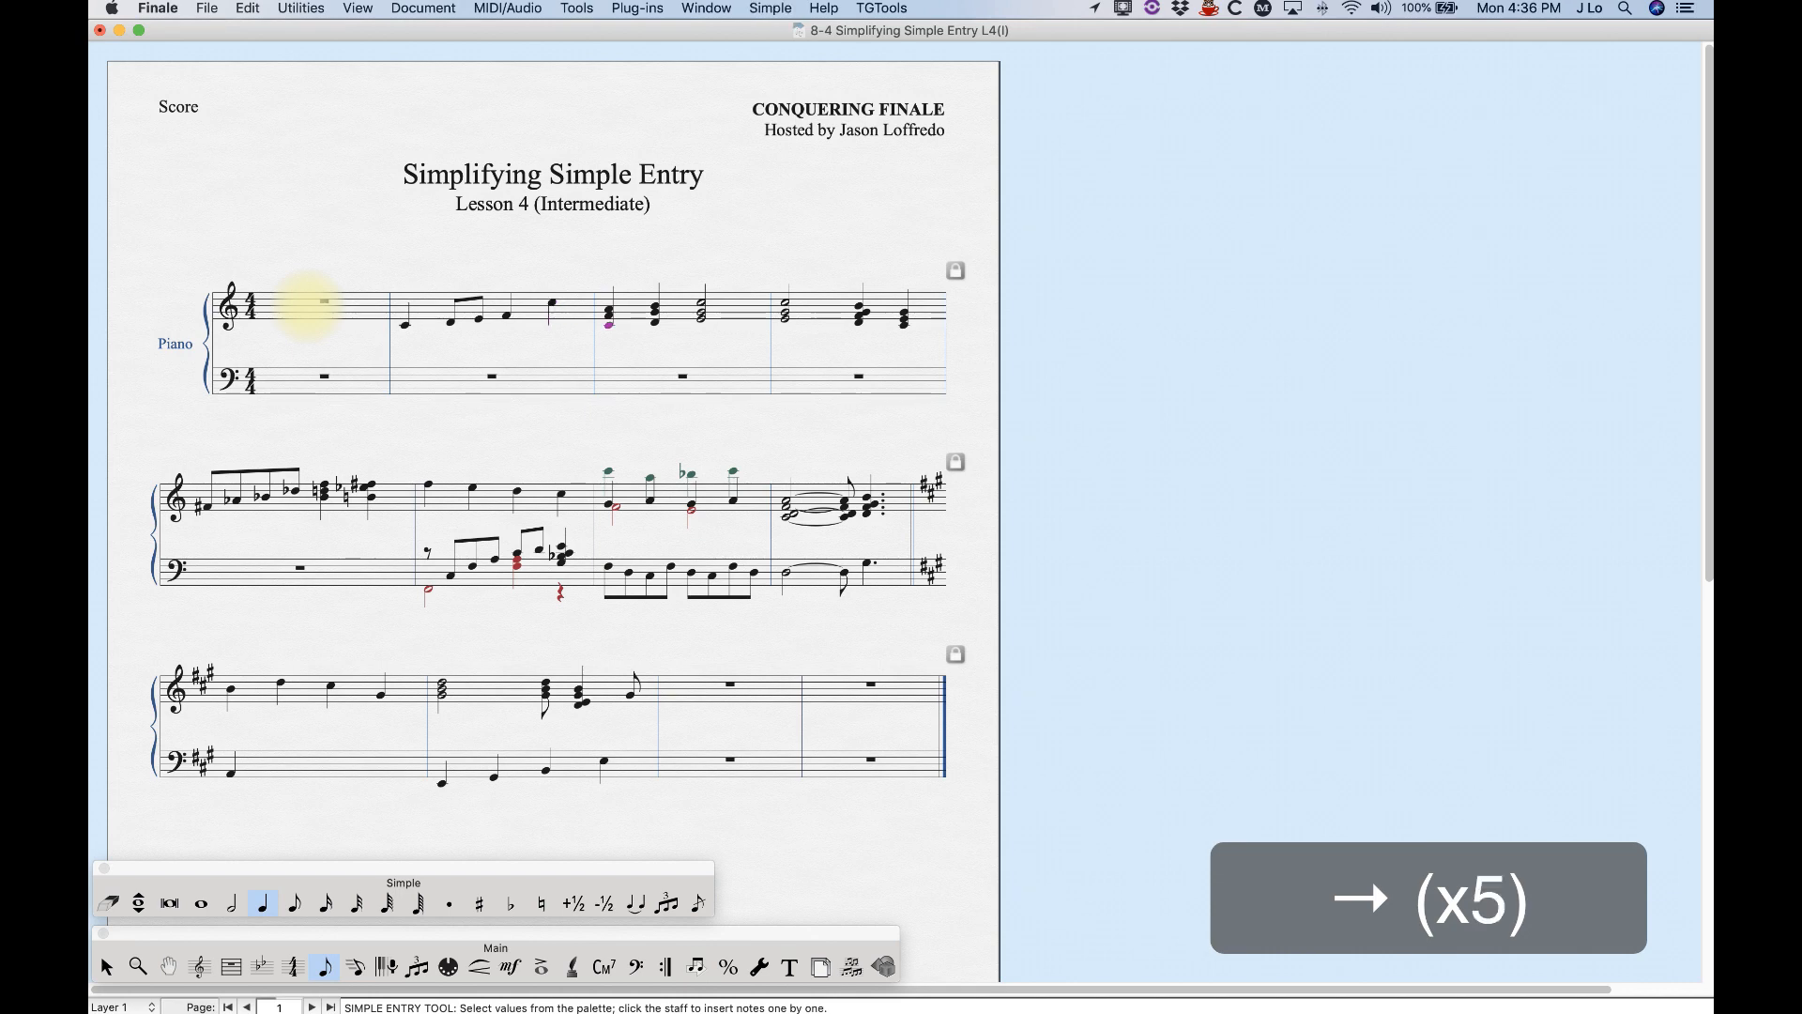
key(super+Up)
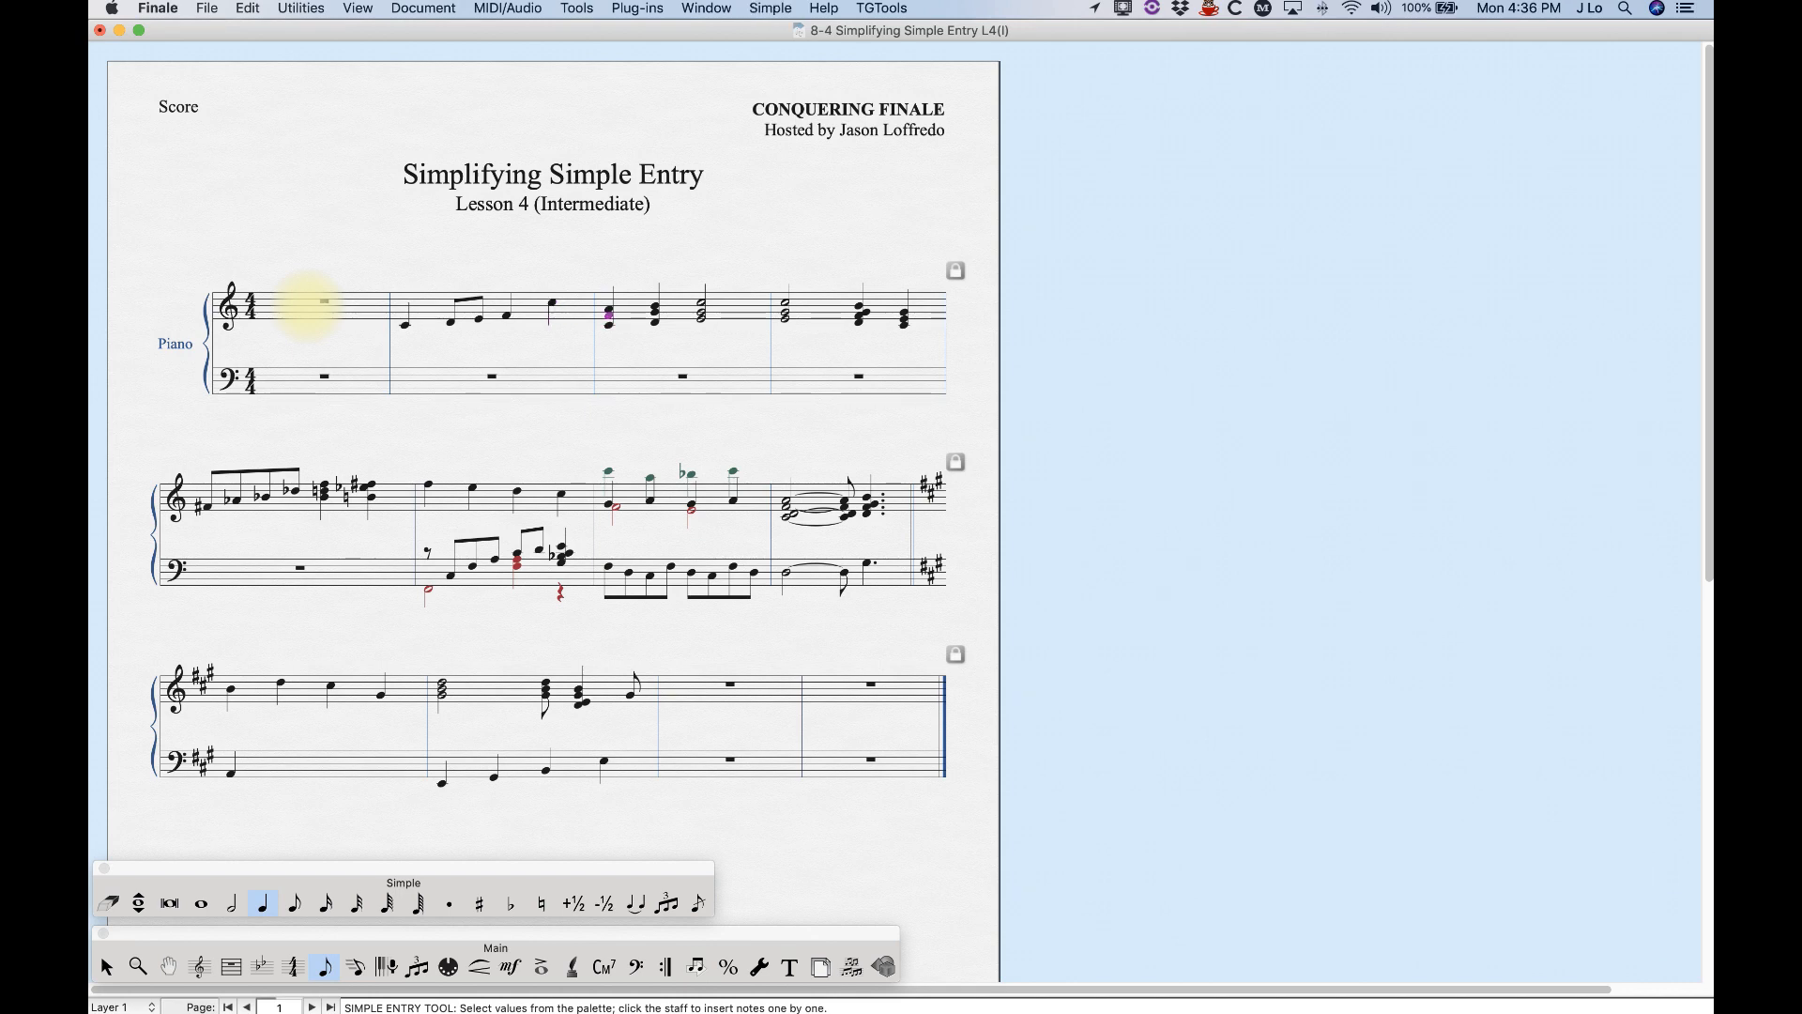
key(BackSpace)
key(BackSpace)
key(BackSpace)
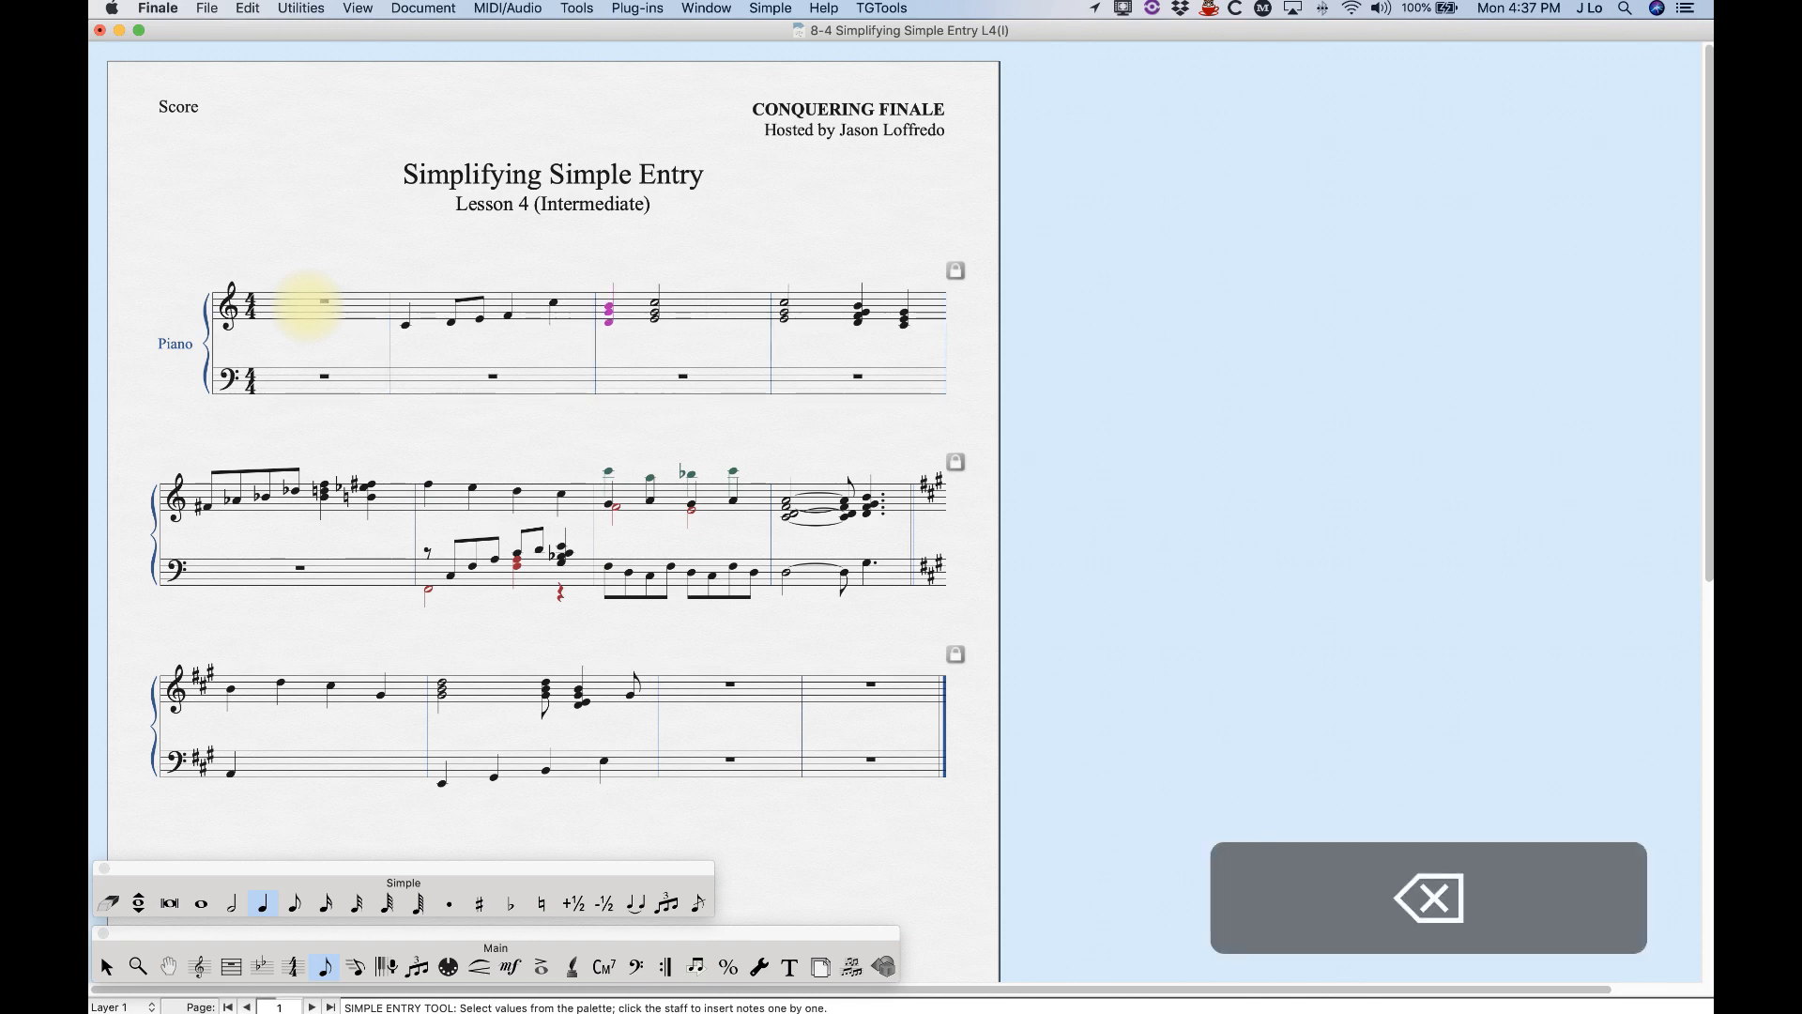
key(super+z)
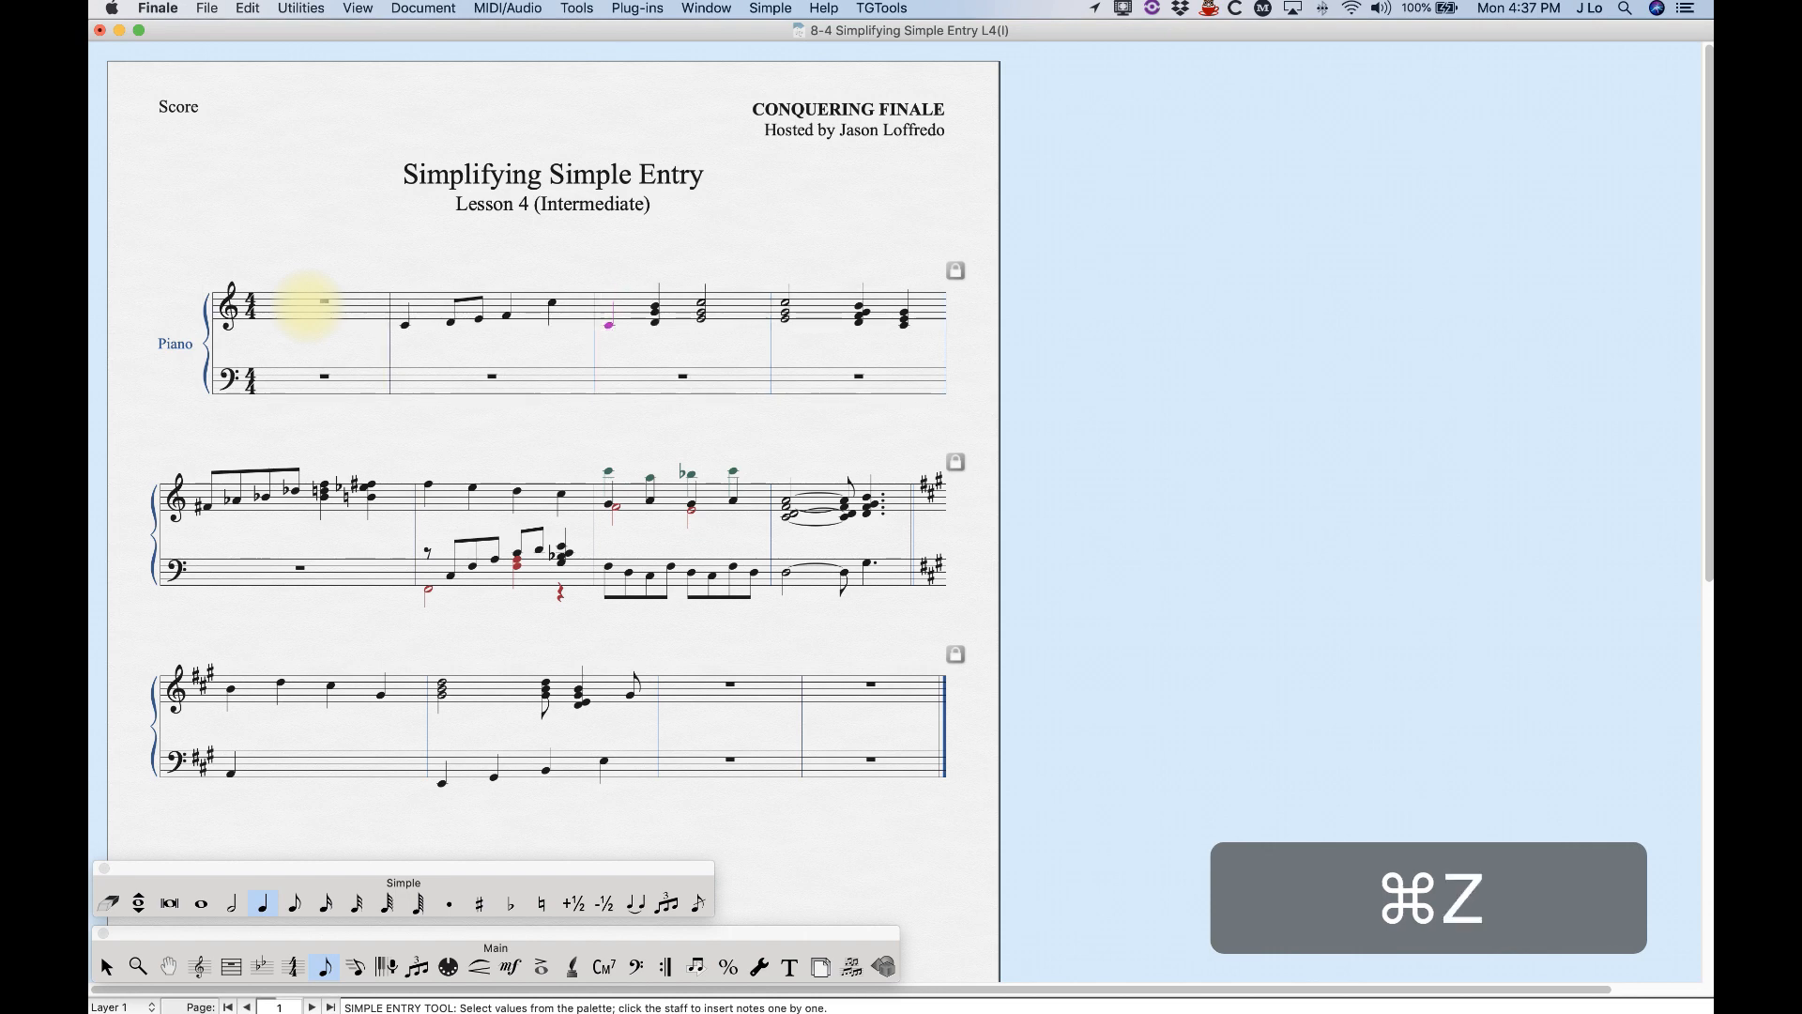
- Undo the remaining note deletions in measure 3's first treble chord
key(super+z)
key(super+z)
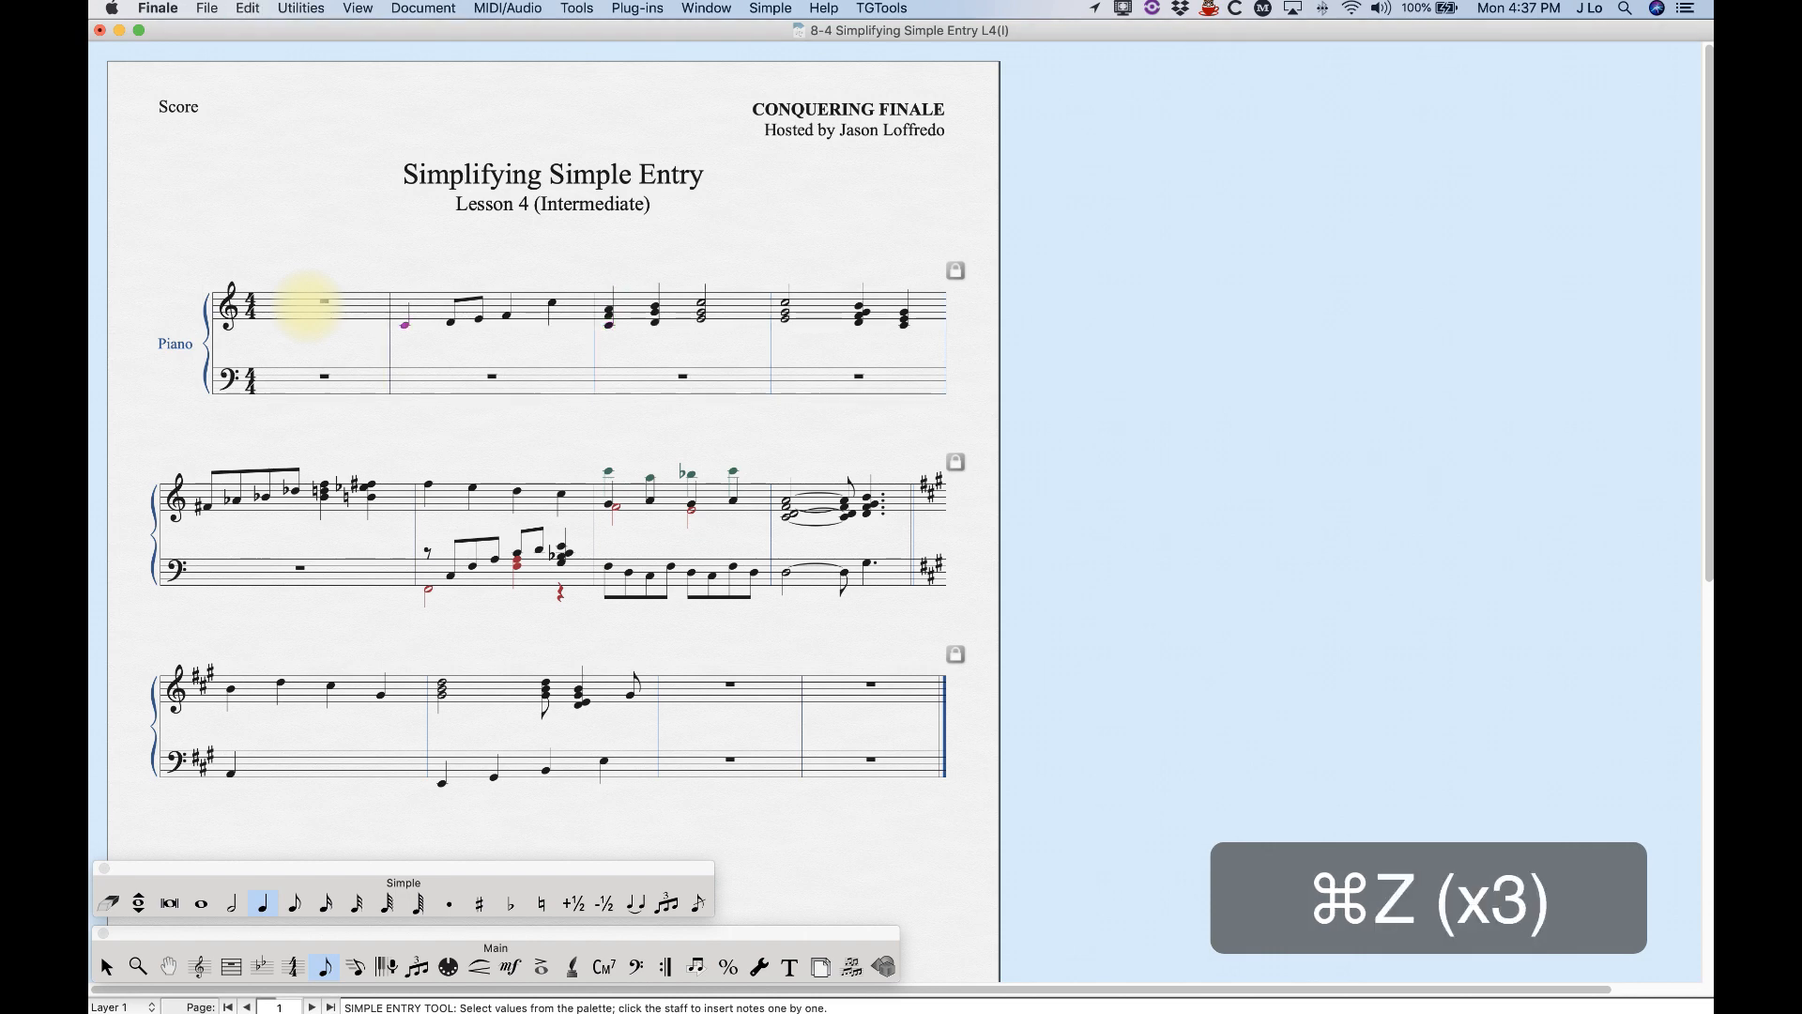
- Select all notes of measure 3's first treble chord, delete the whole chord, and undo the deletion
key(Right)
key(Right)
key(Right)
key(Right)
key(Right)
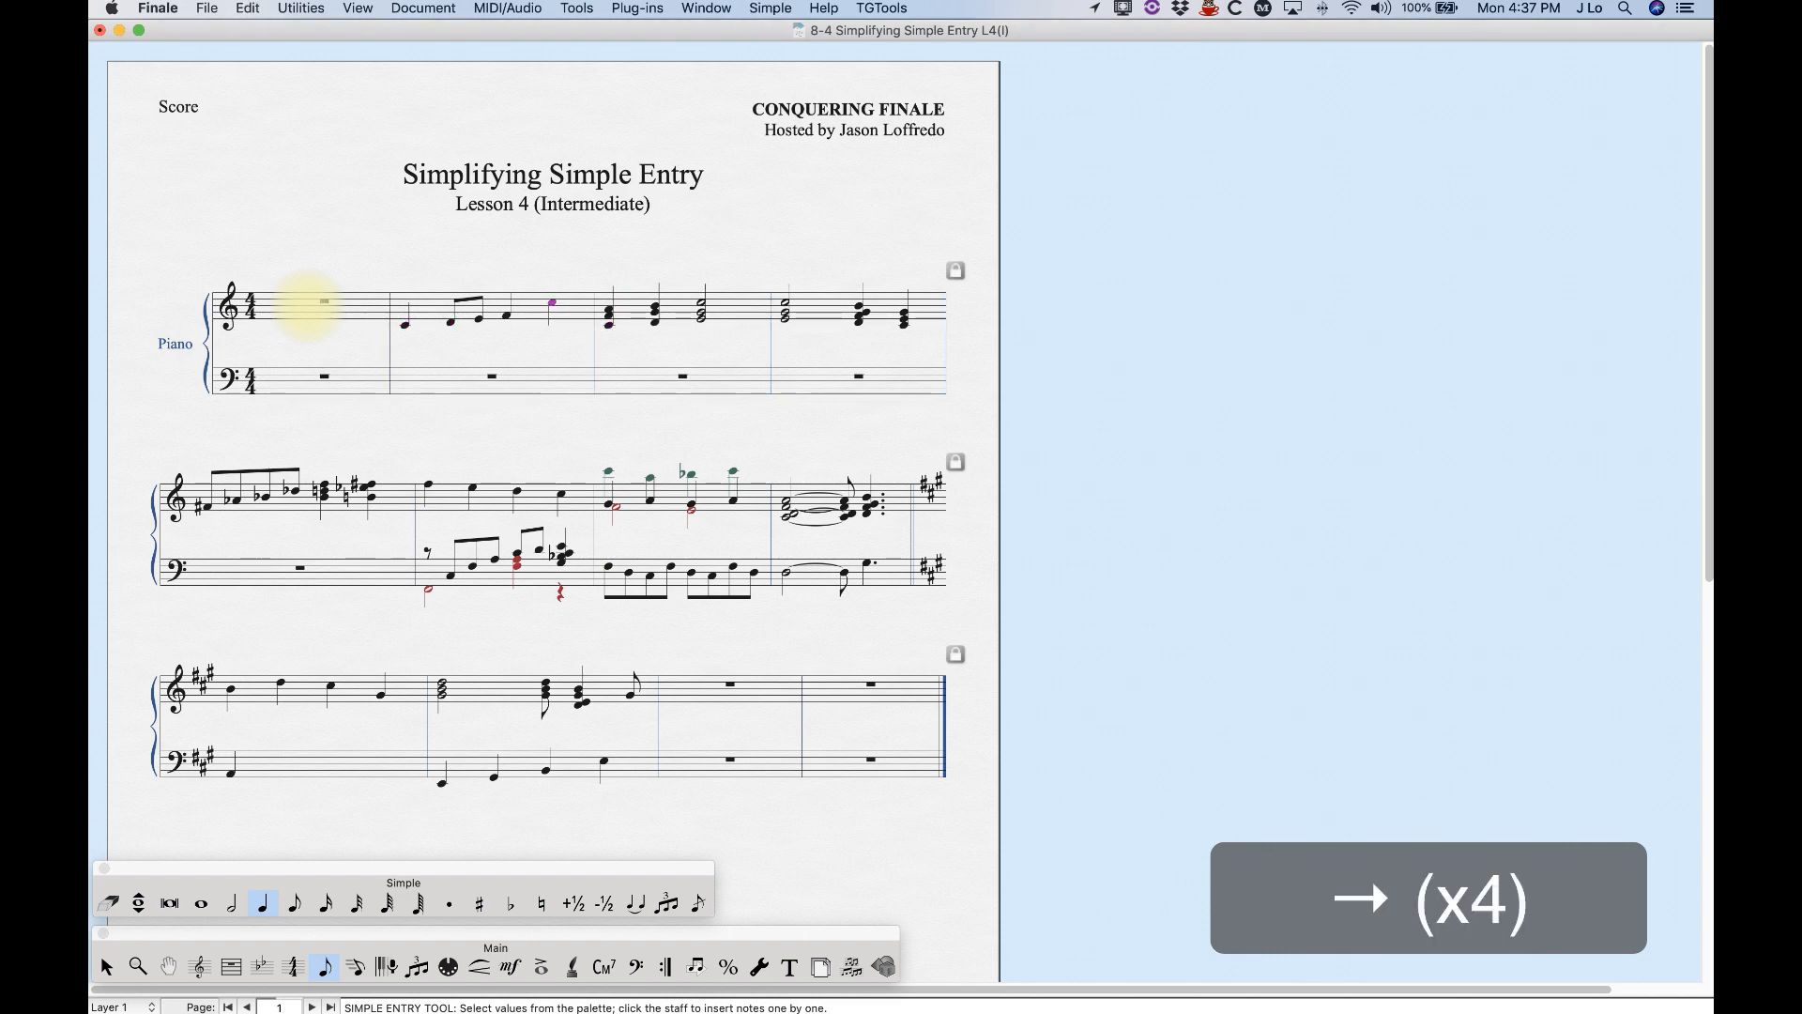
key(super+a)
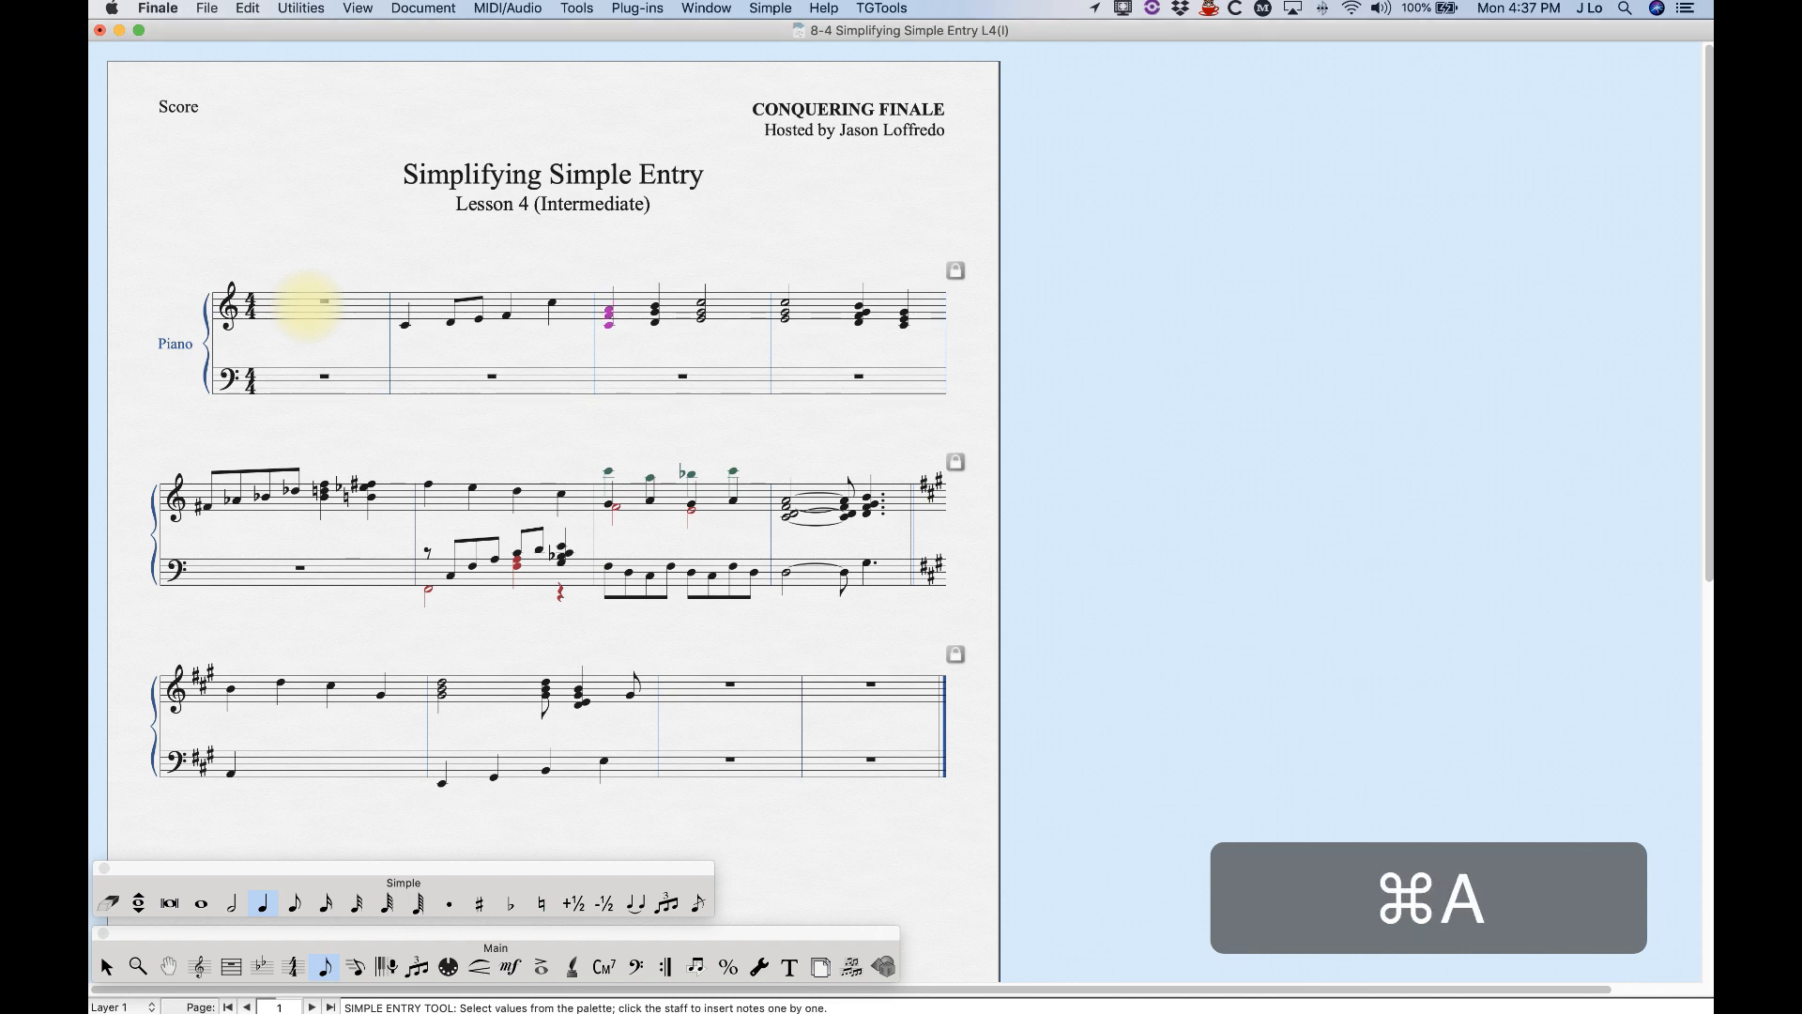
key(BackSpace)
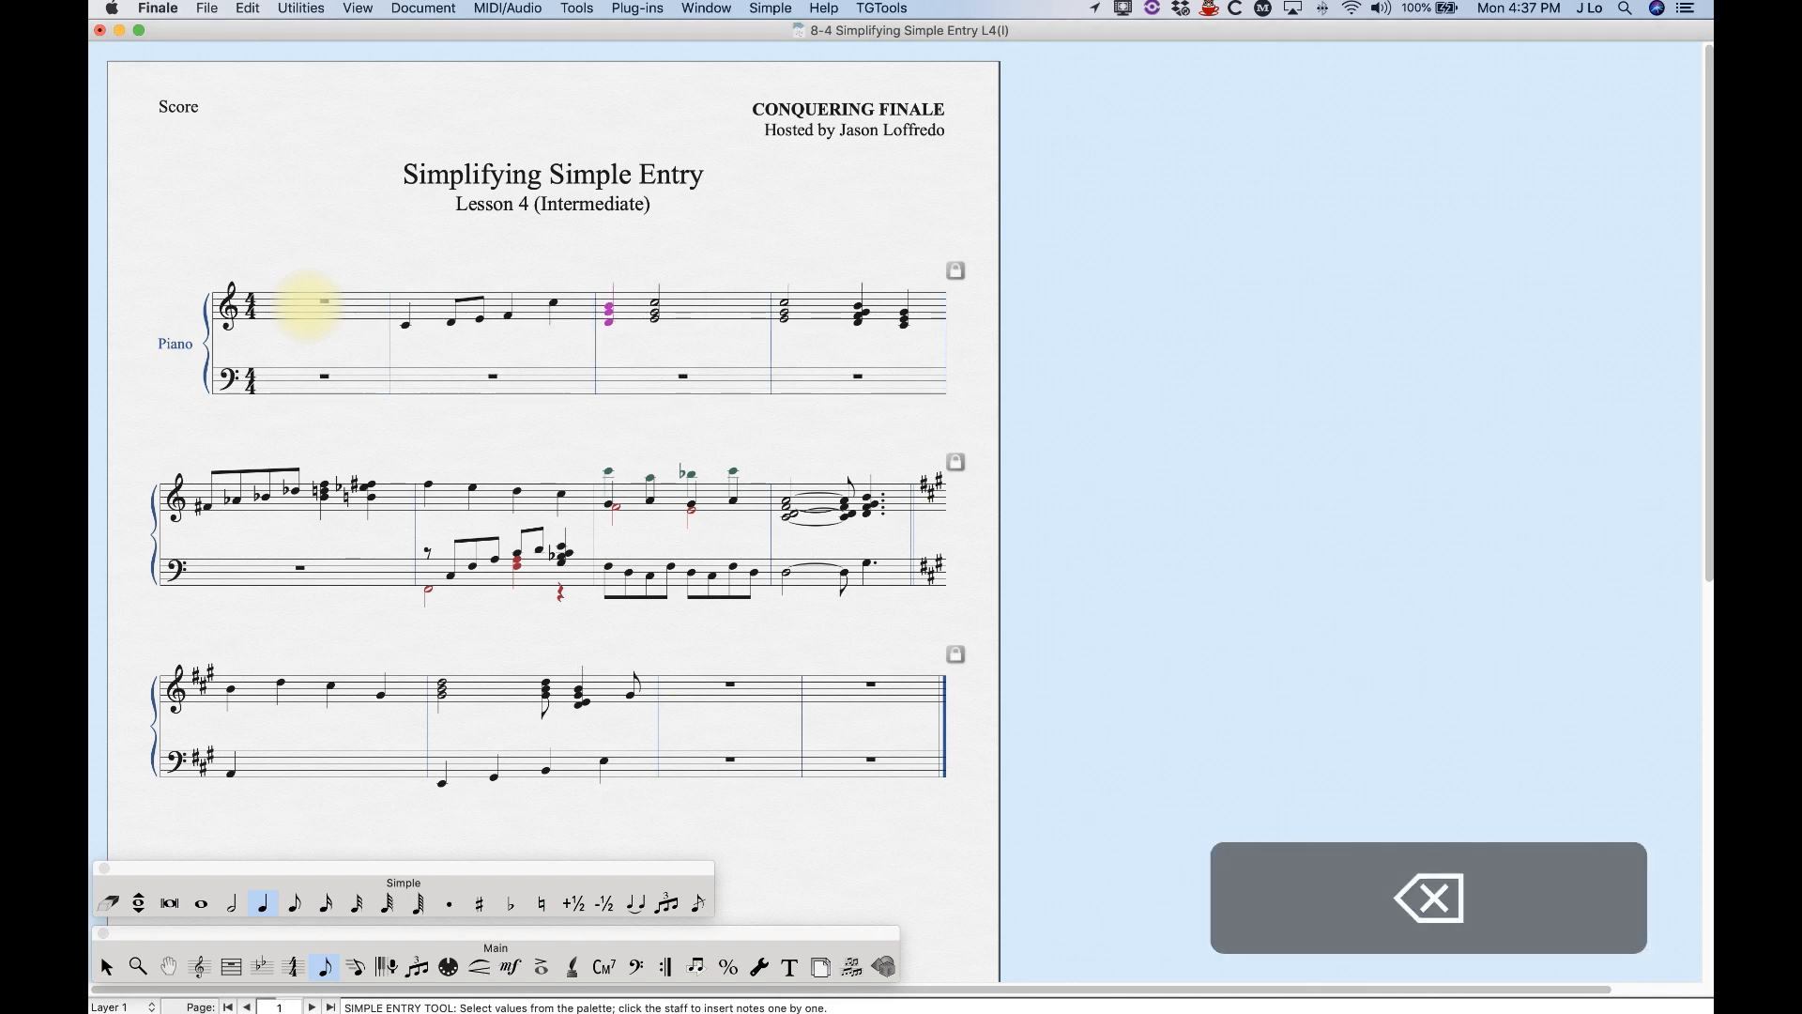
key(super+z)
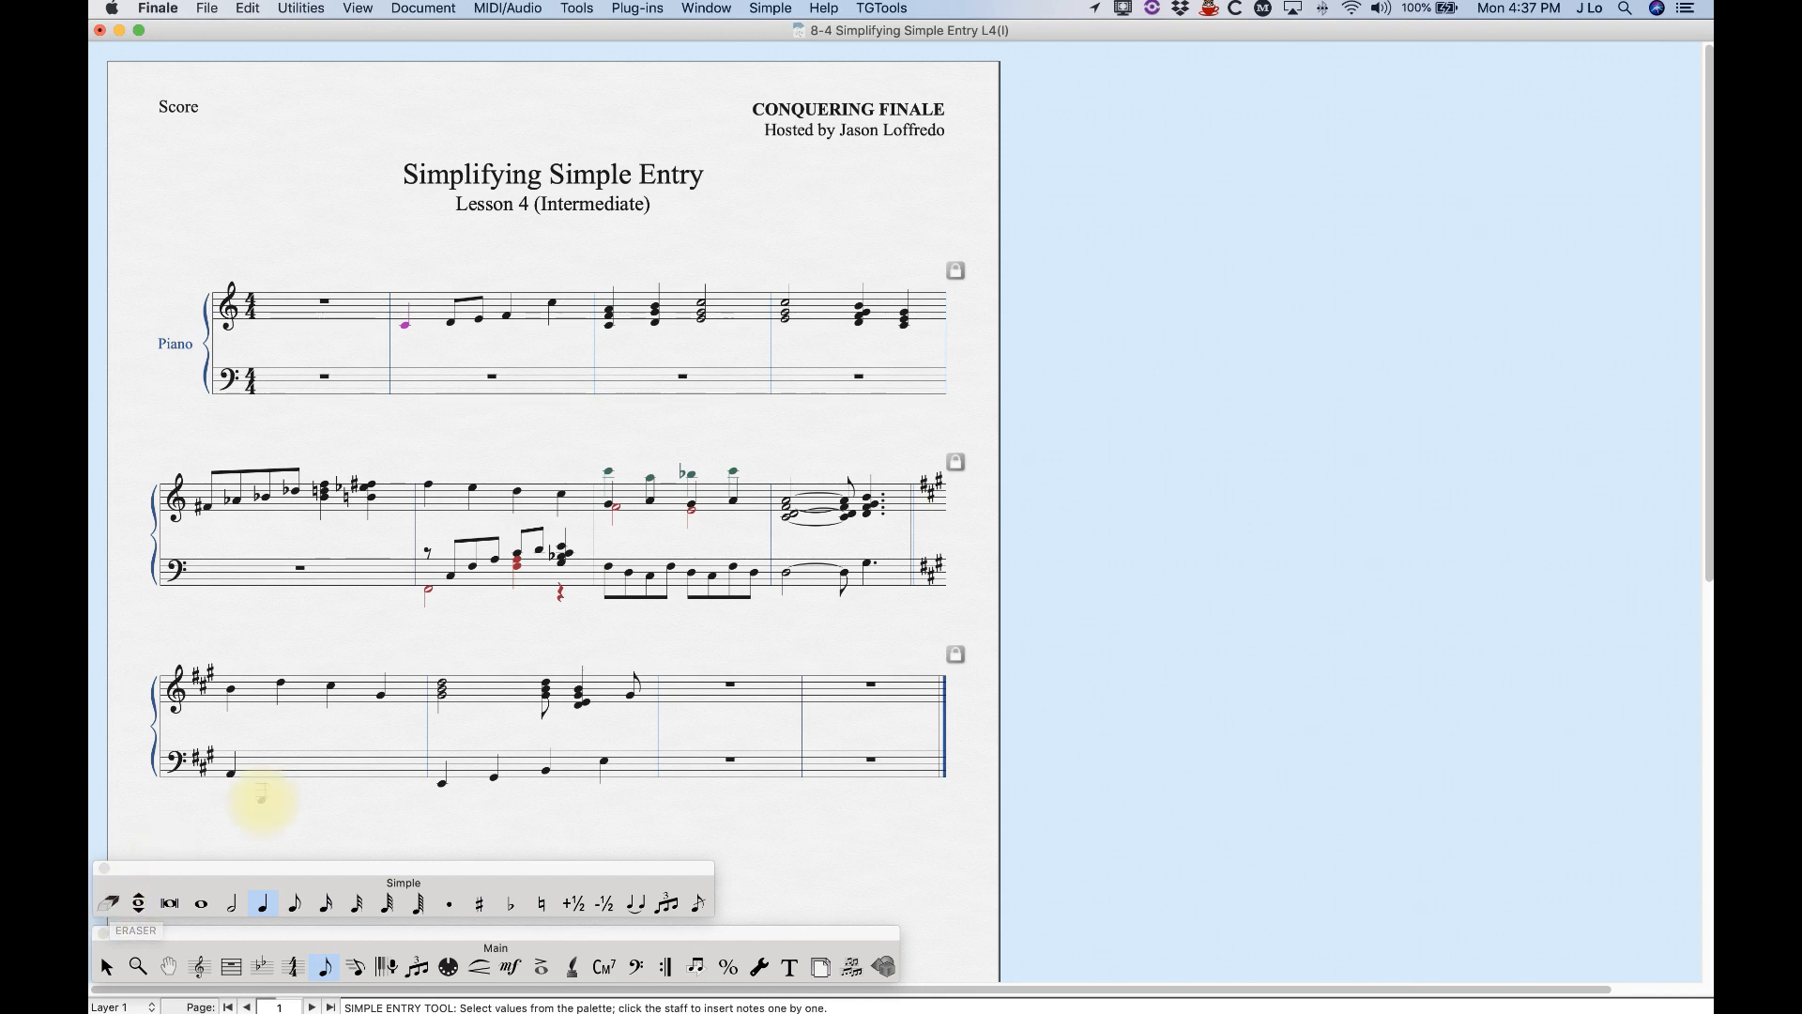
- Activate the Eraser, erase the quarter note on beat 3 of measure 2 in the treble staff, and undo it
key(alt)
key(alt+BackSpace)
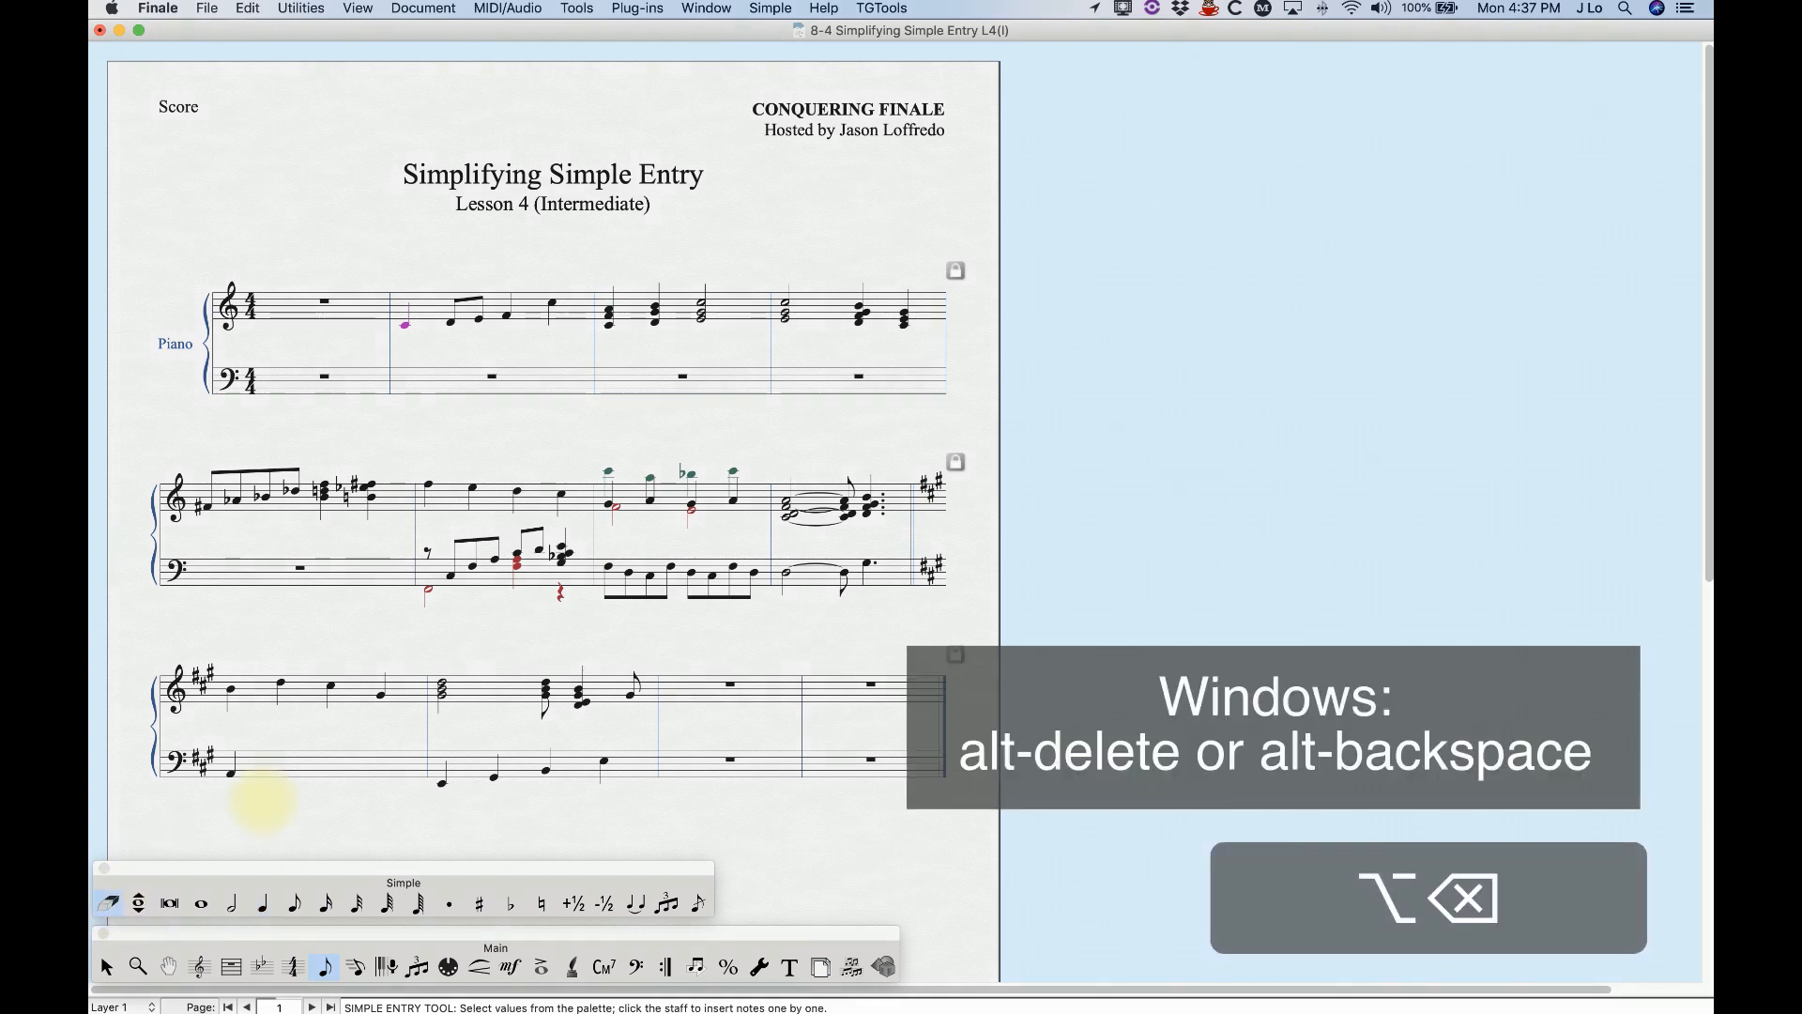
click(110, 901)
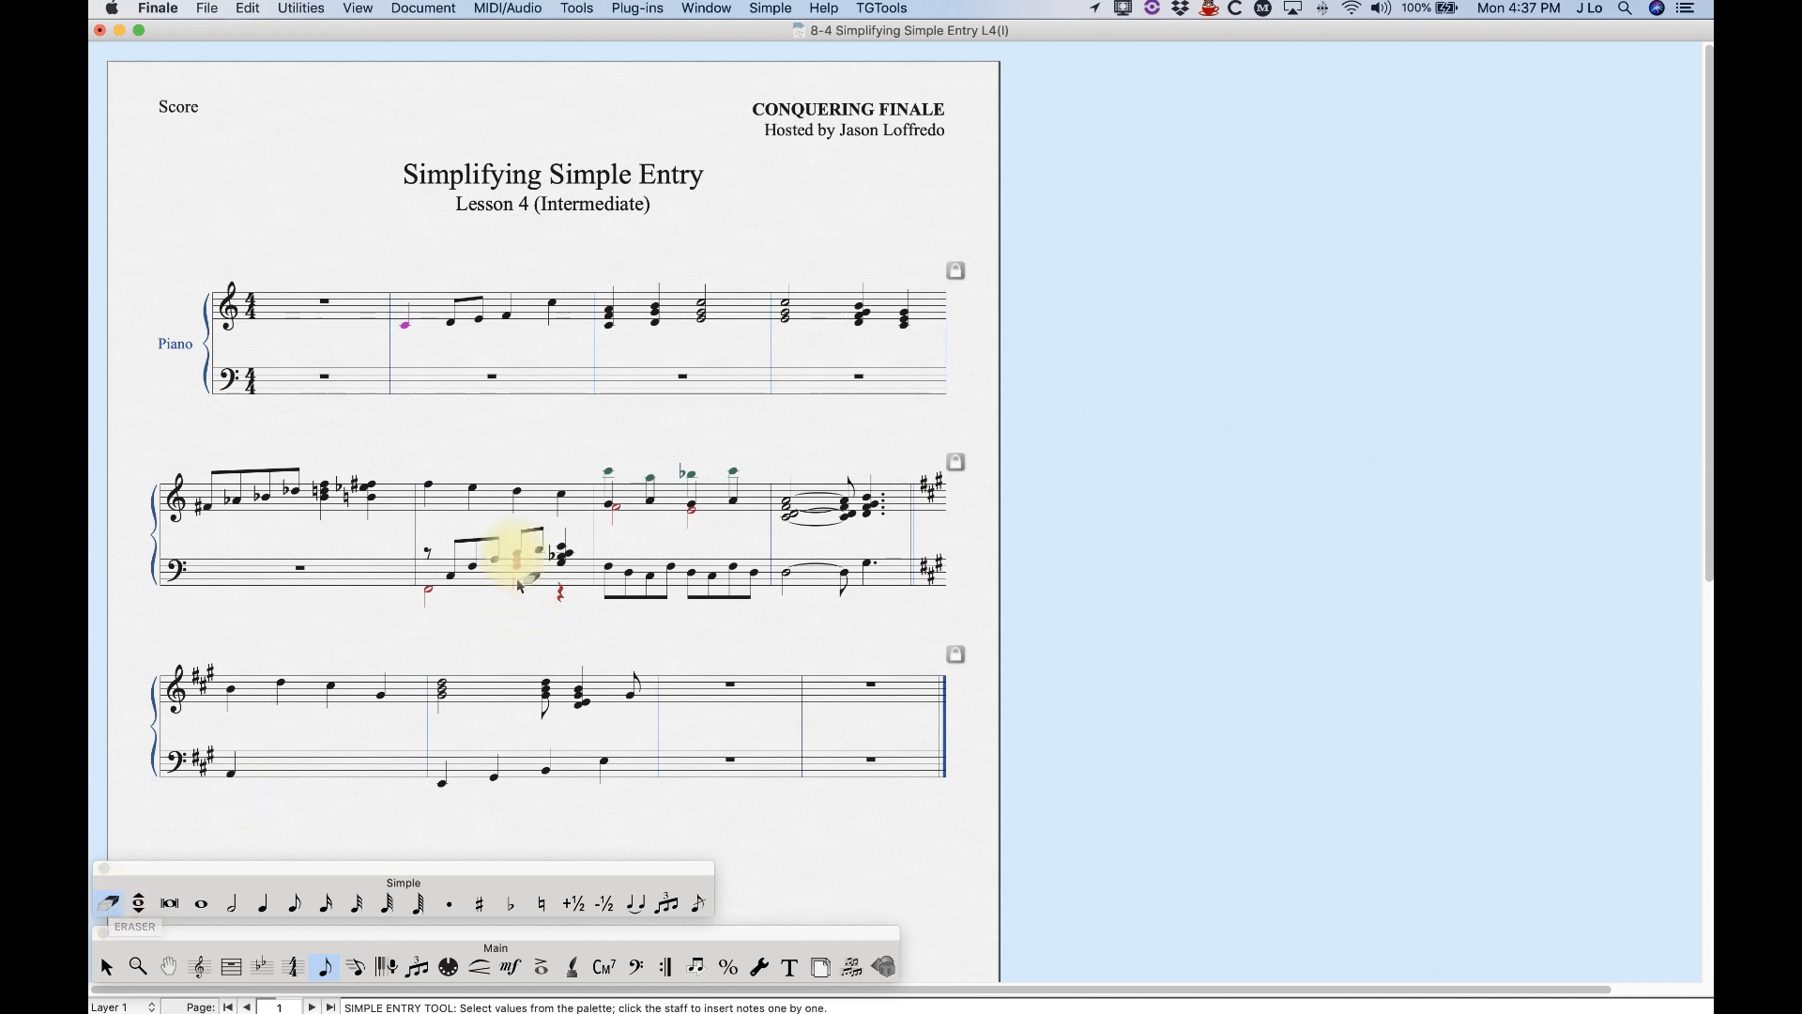
key(super+equal)
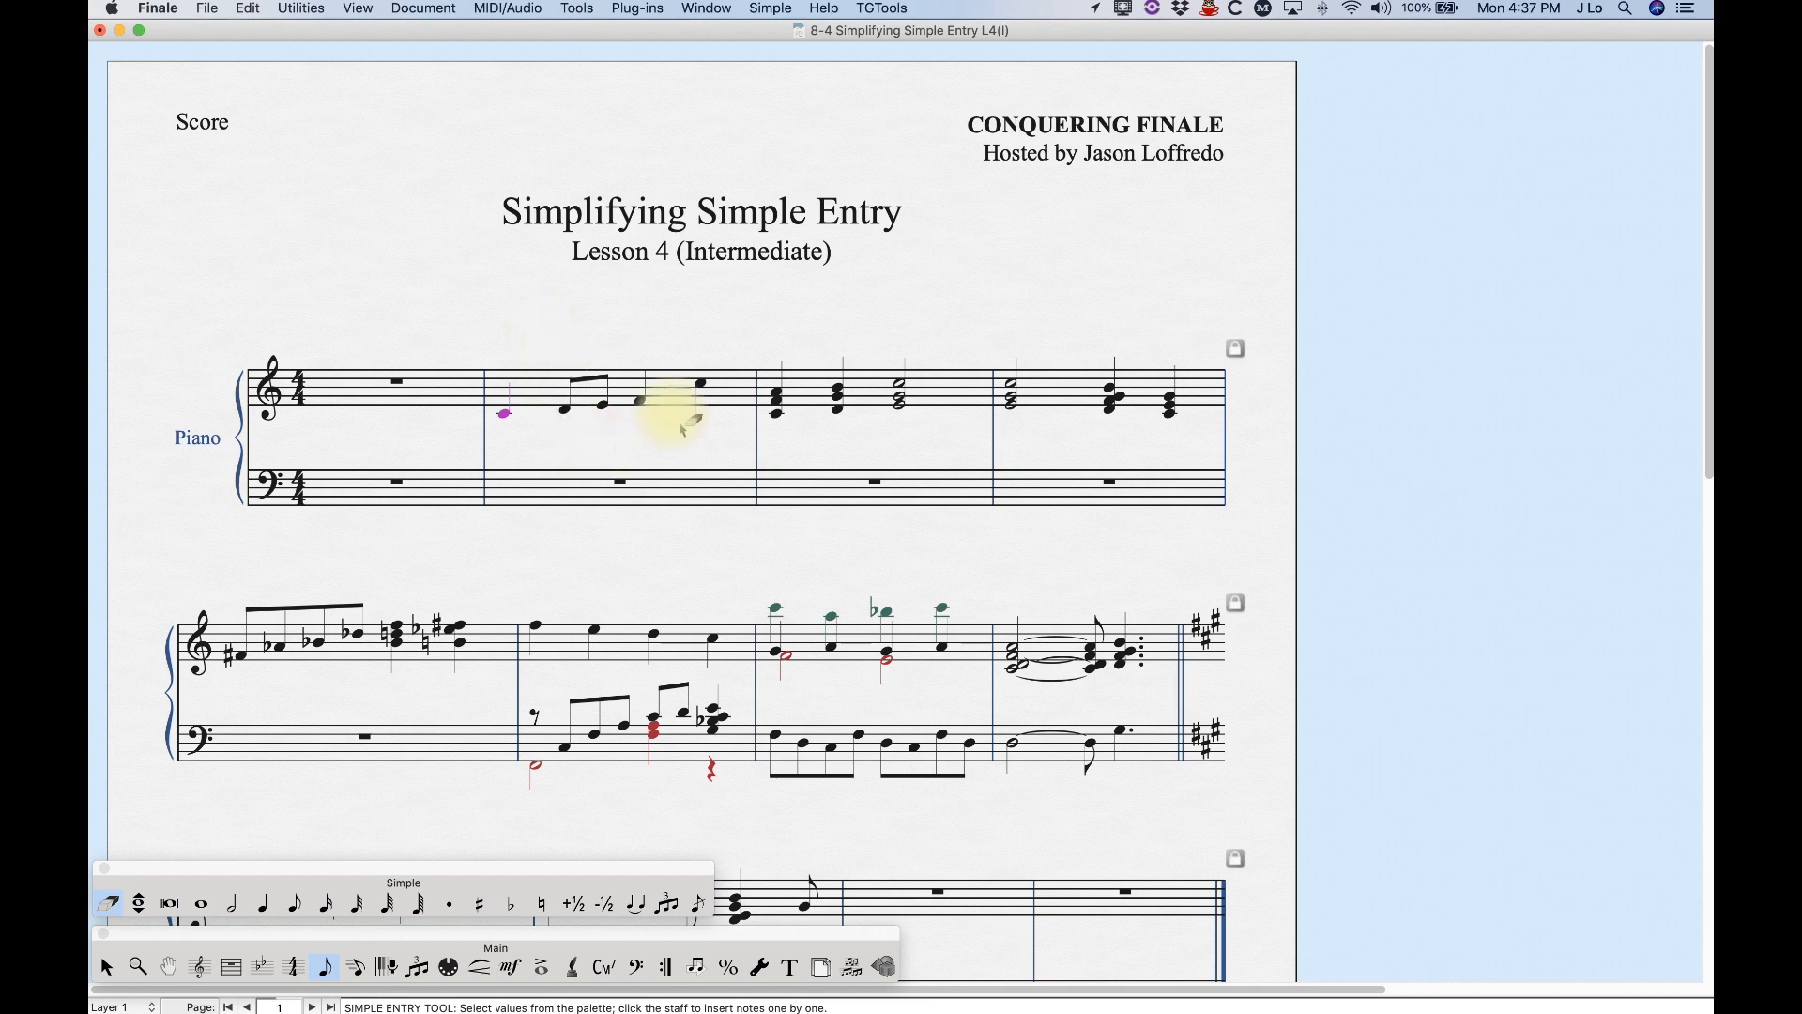
click(639, 402)
key(super+z)
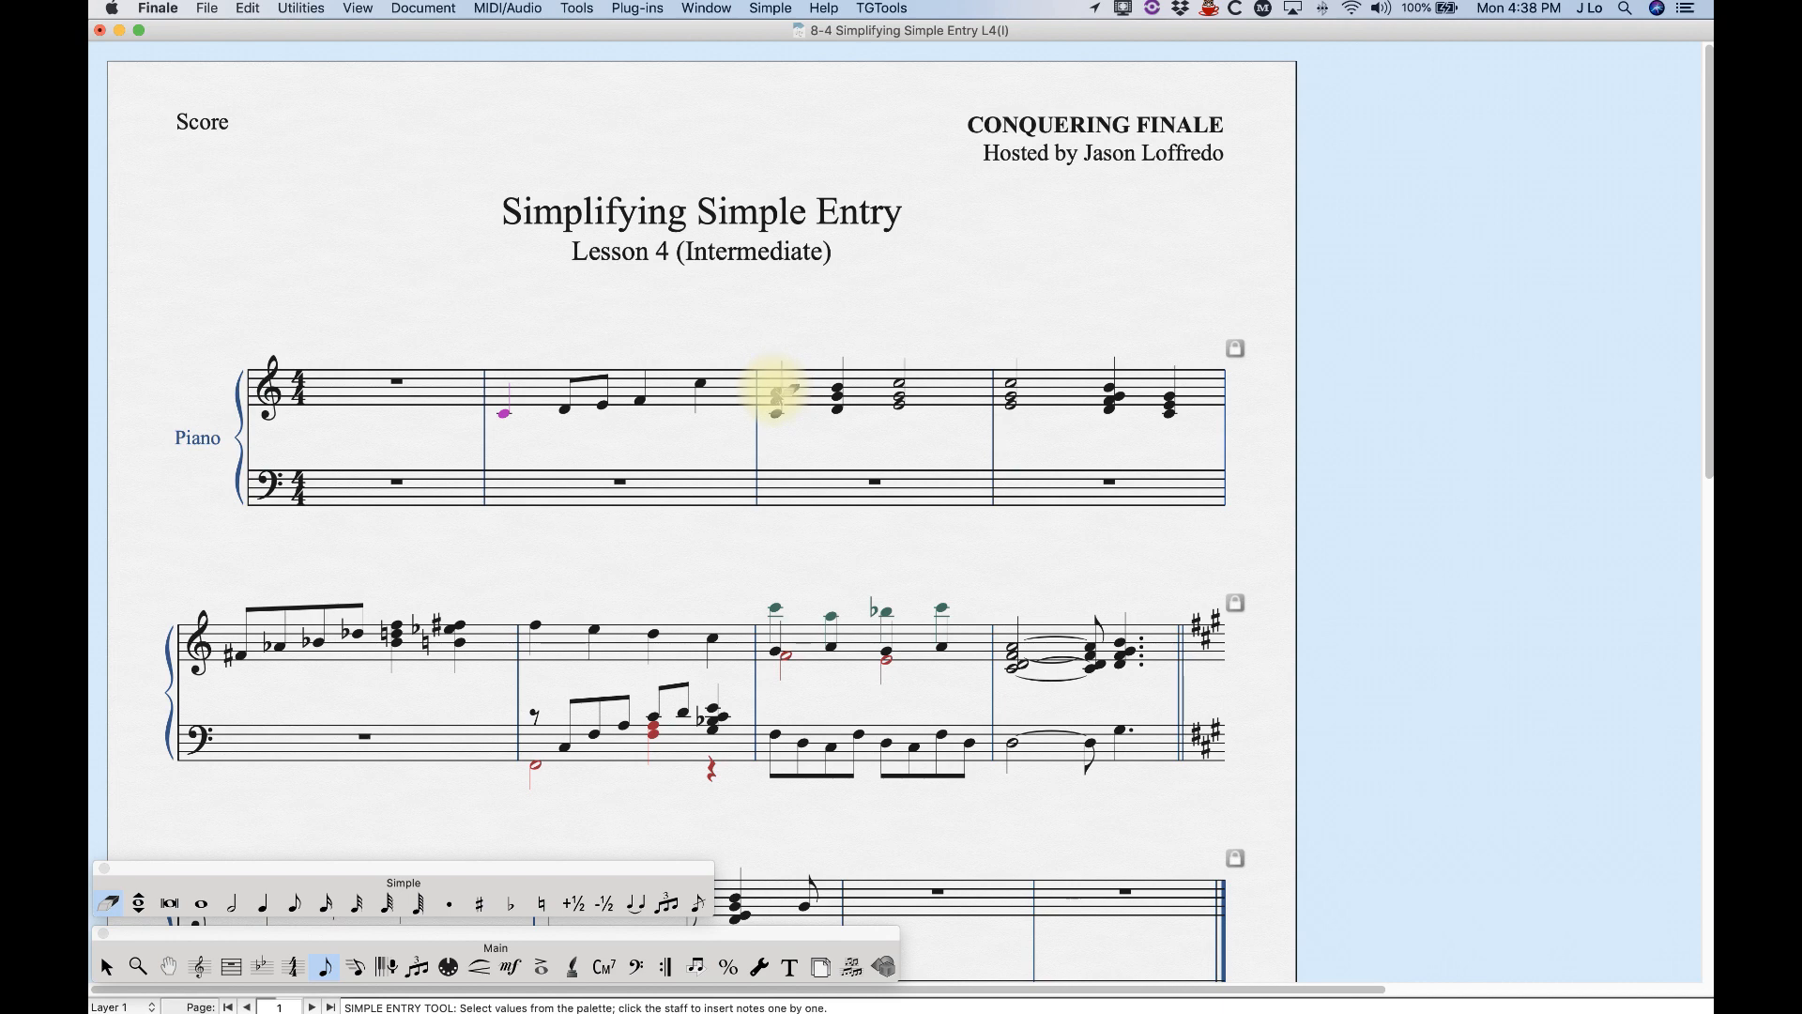
- Erase the top note and the whole of measure 3's first chord with the Eraser, undoing each erasure
click(776, 390)
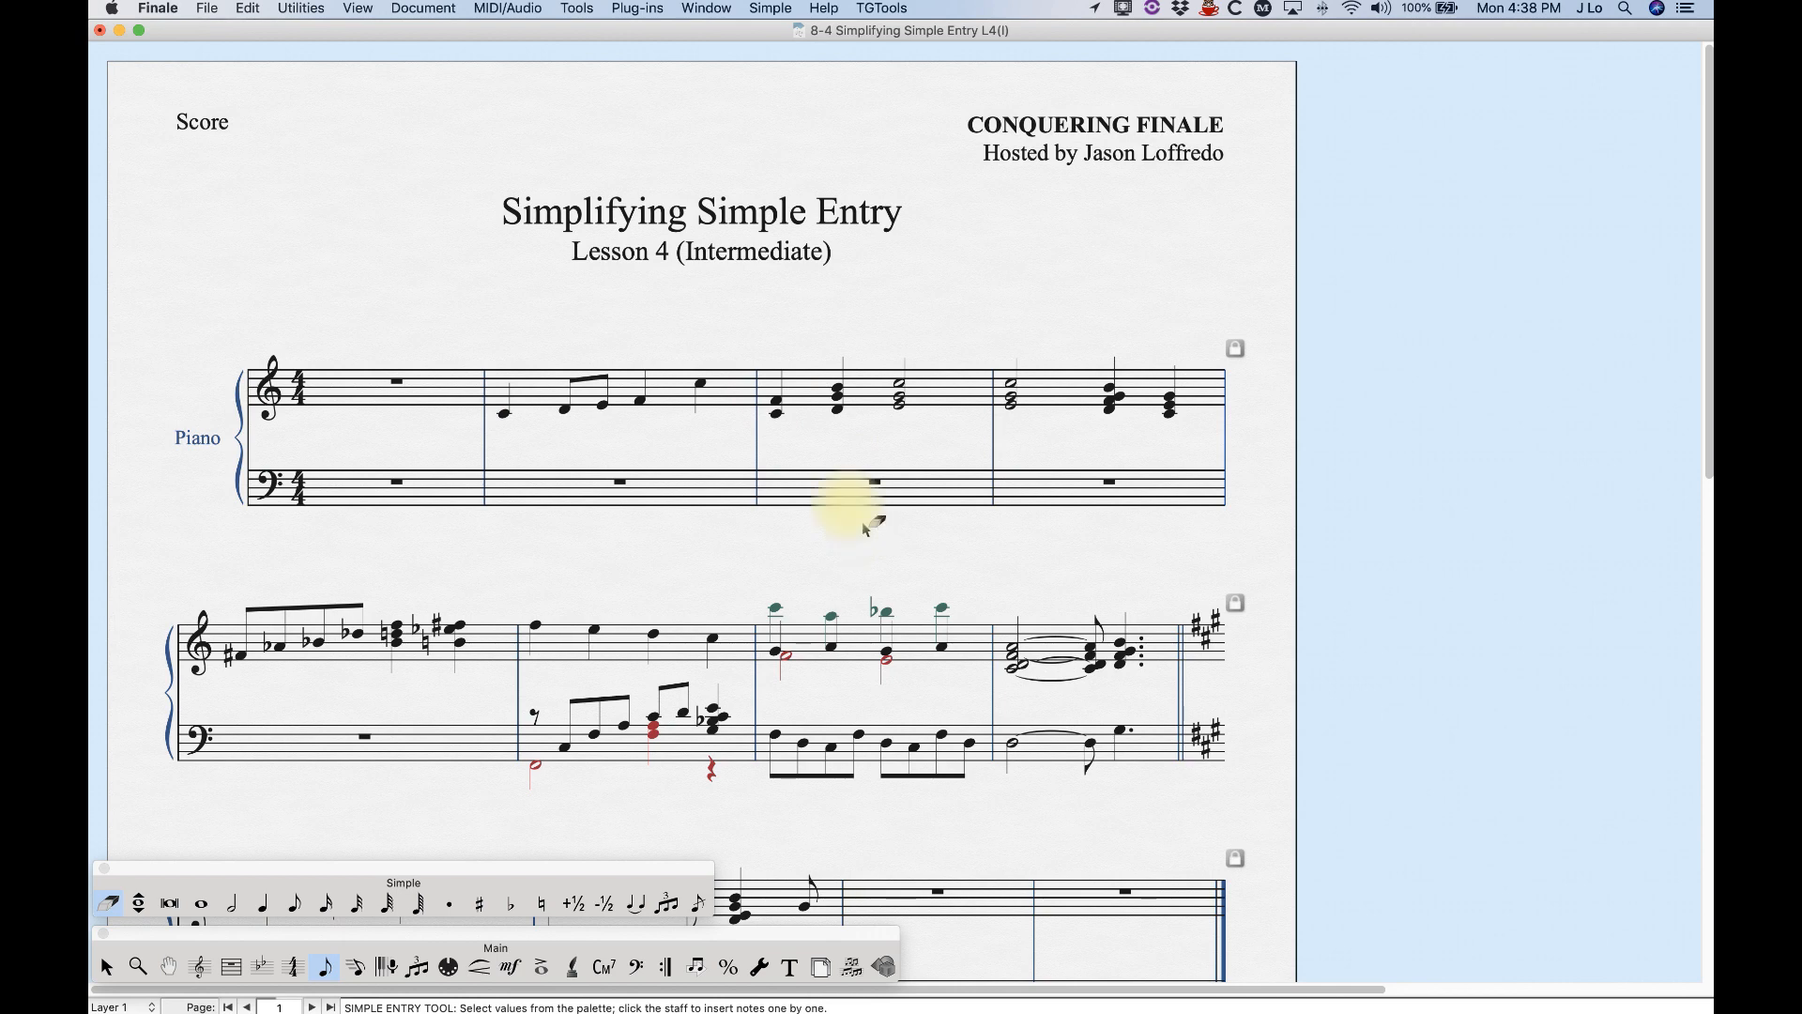
key(super+z)
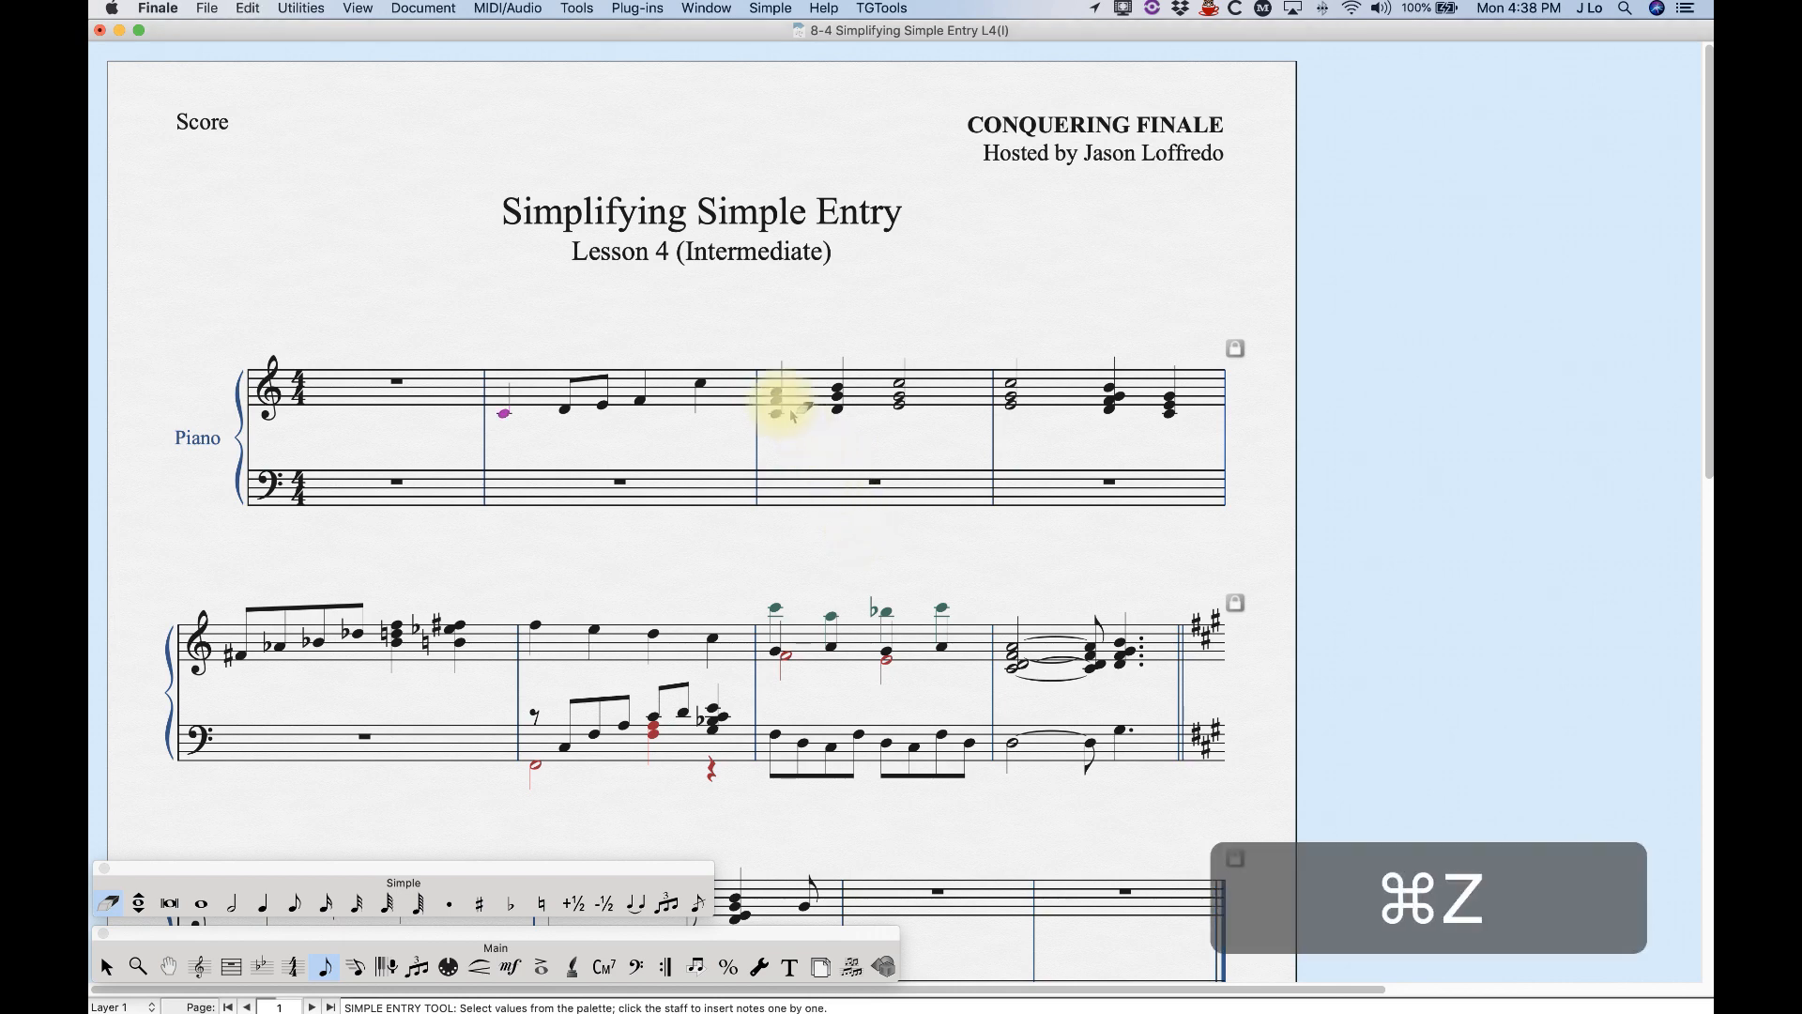
key(super+z)
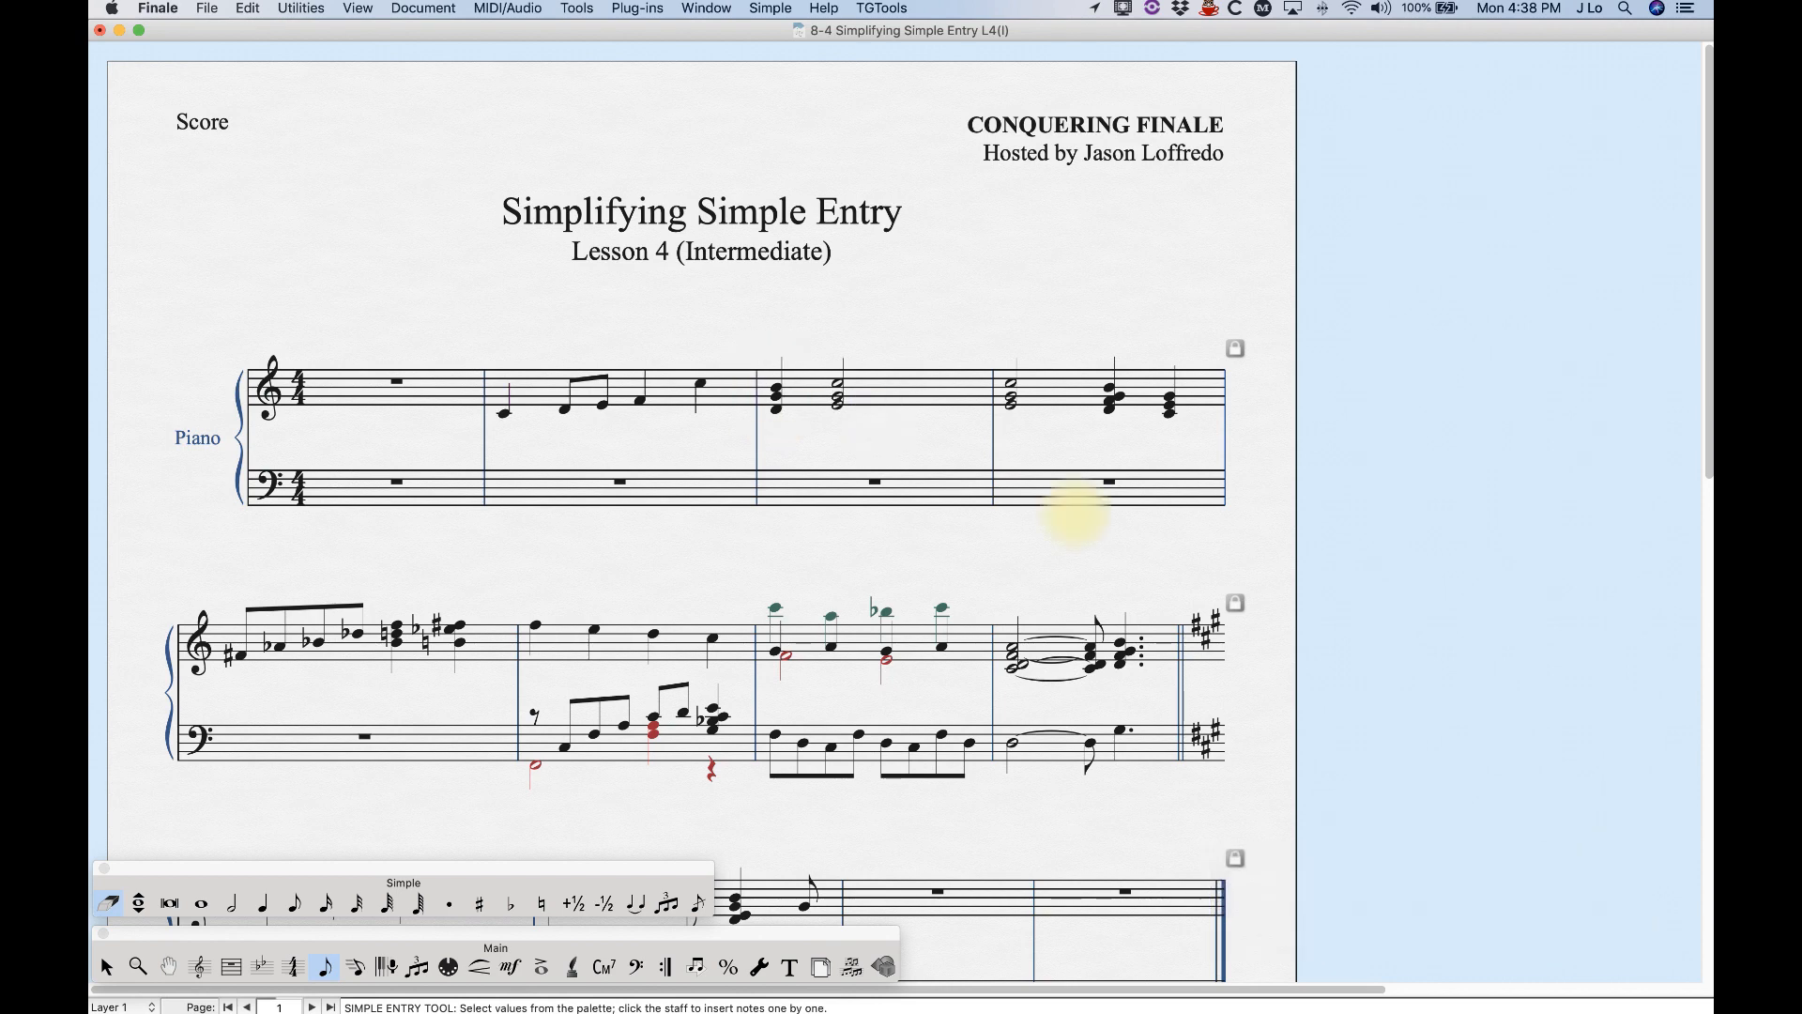
key(super+z)
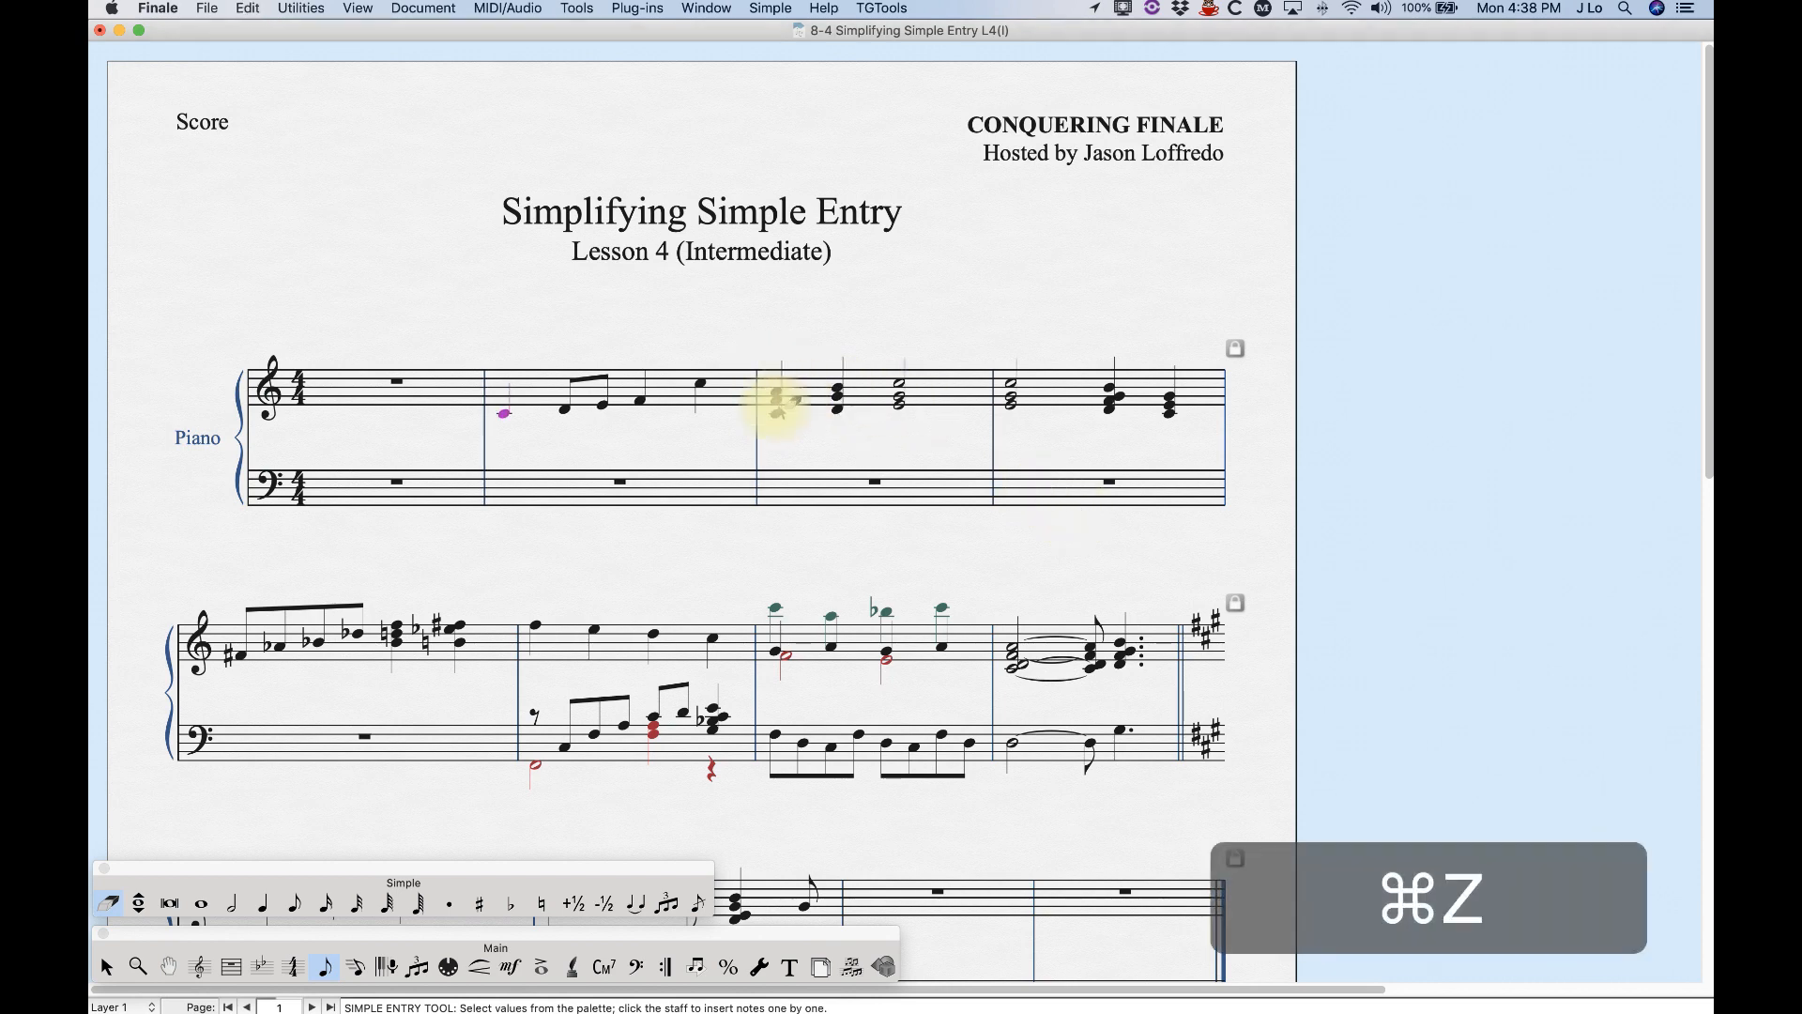
key(super+z)
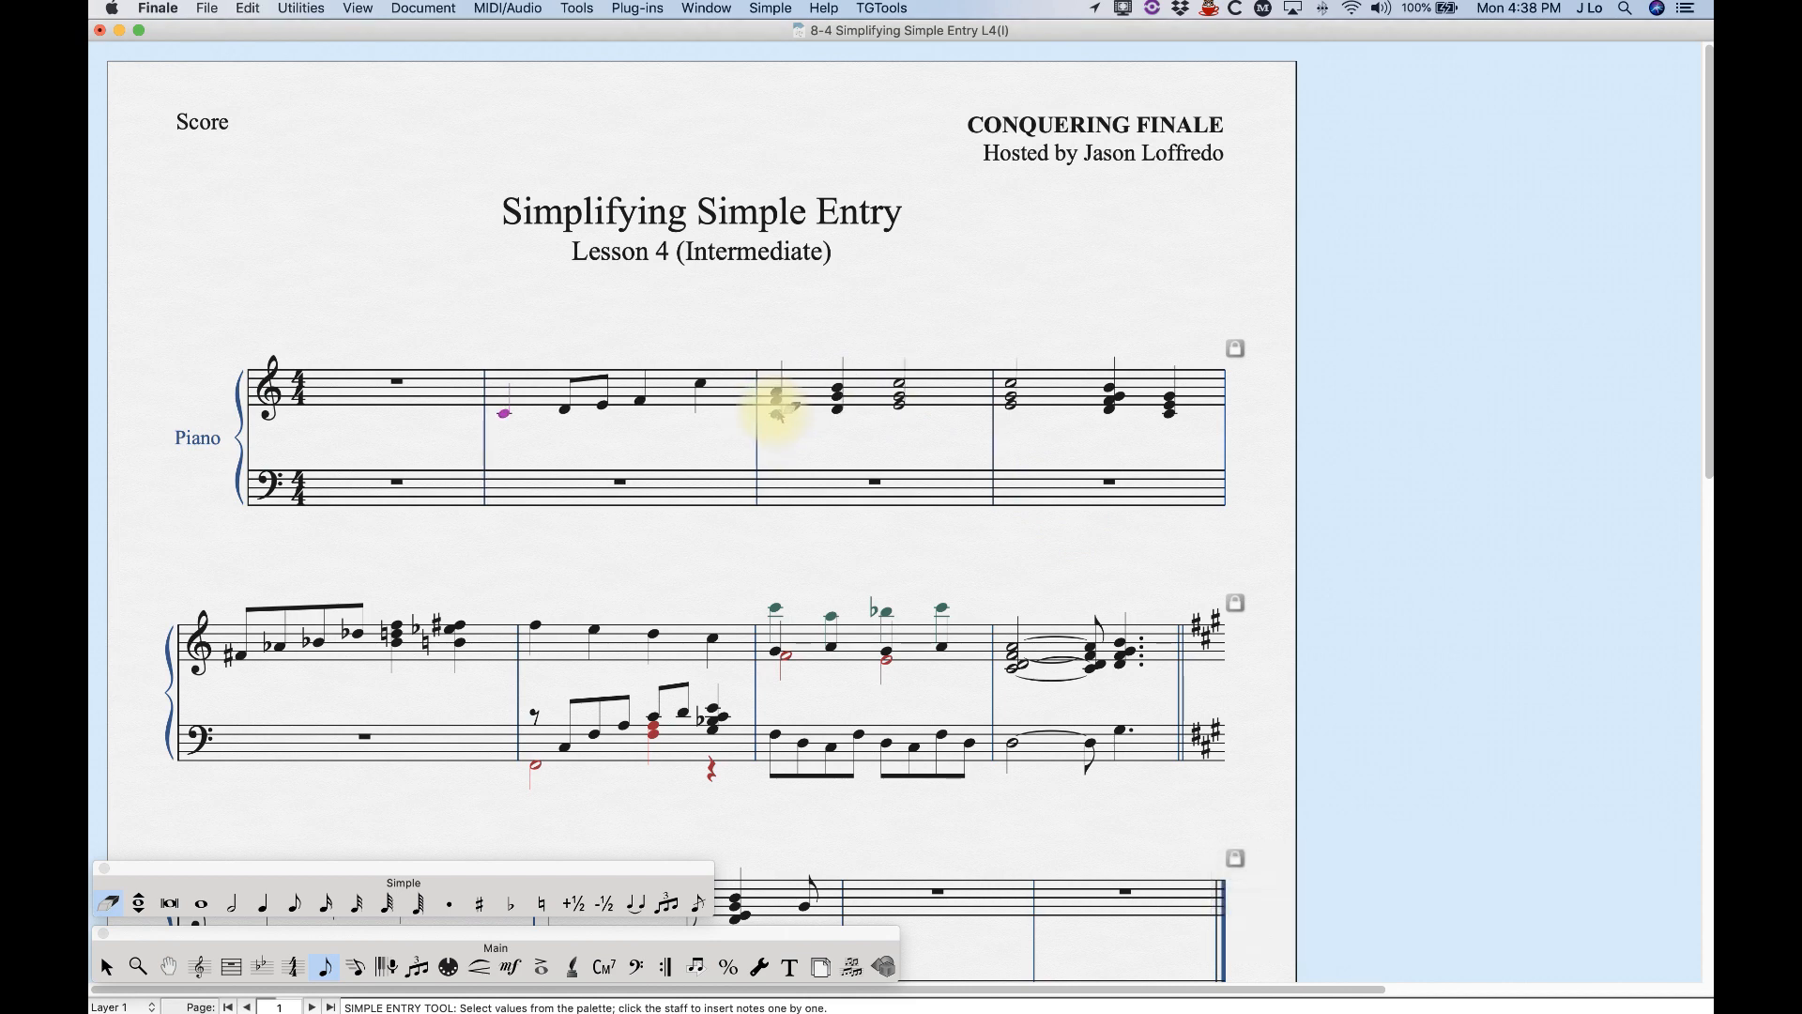
key(super+z)
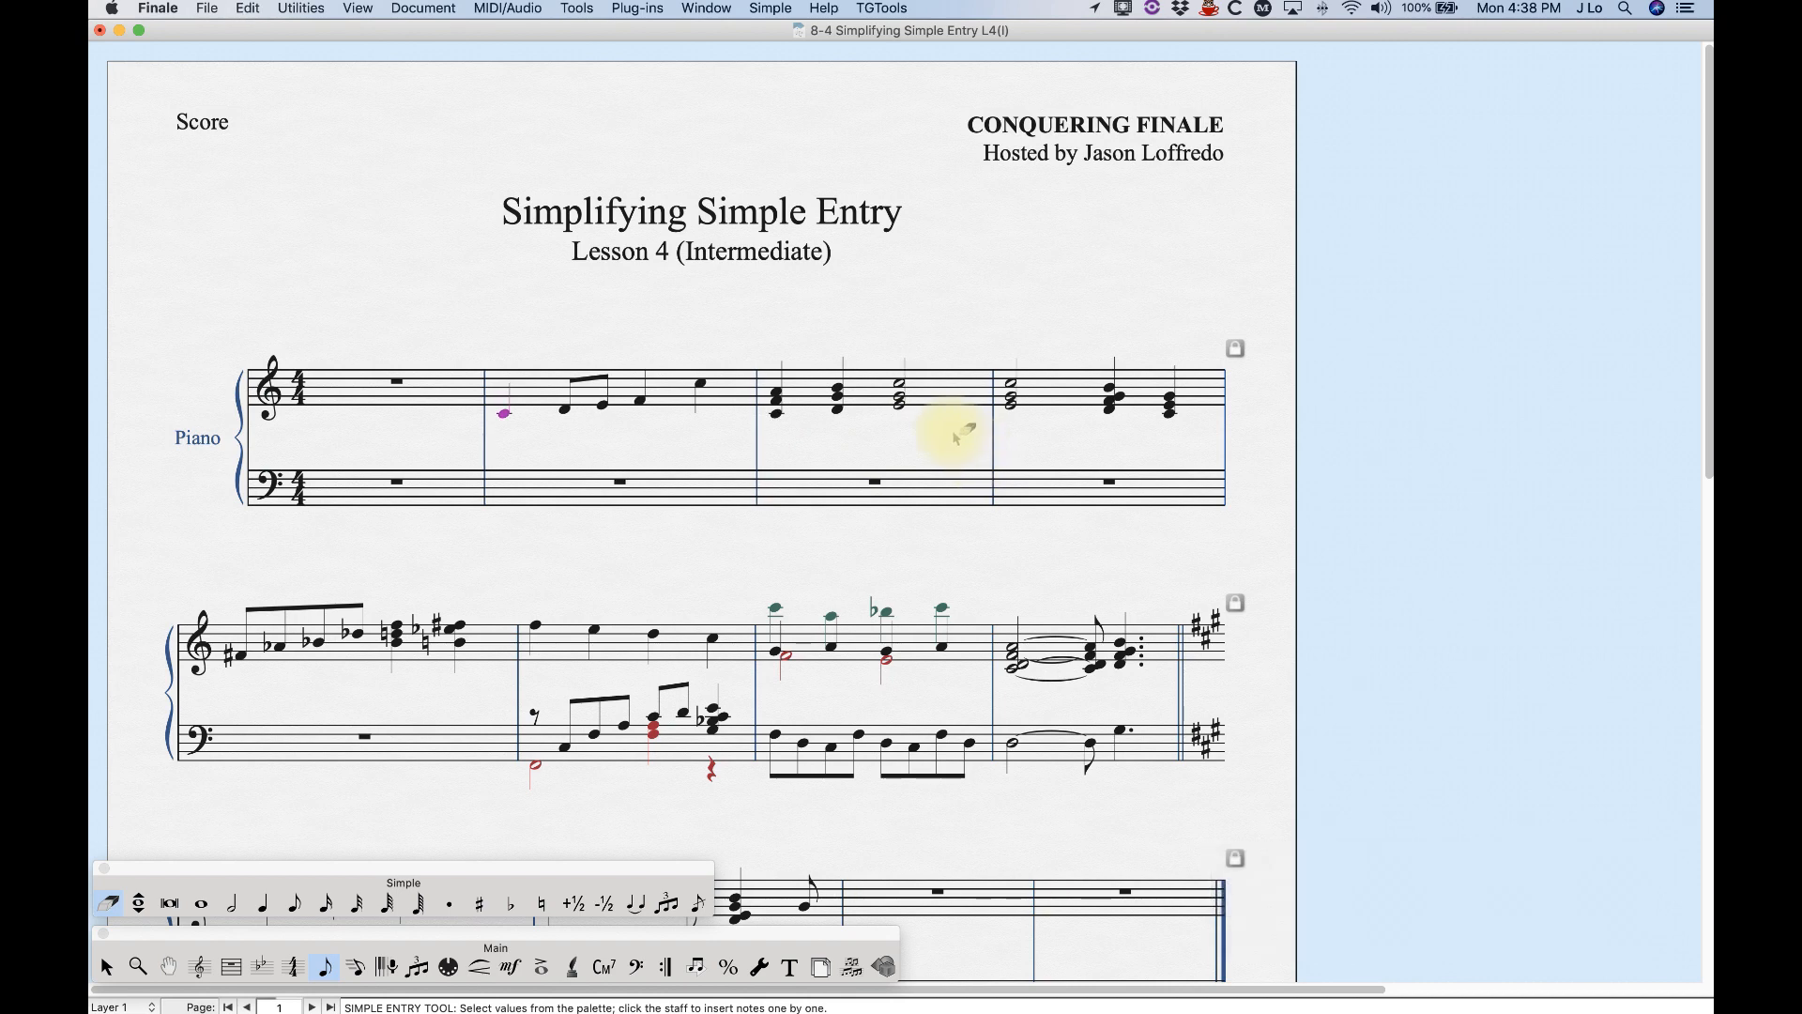
- With the quarter-note value selected, toggle measure 2's last treble note between rest and note, and undo the changes
click(263, 903)
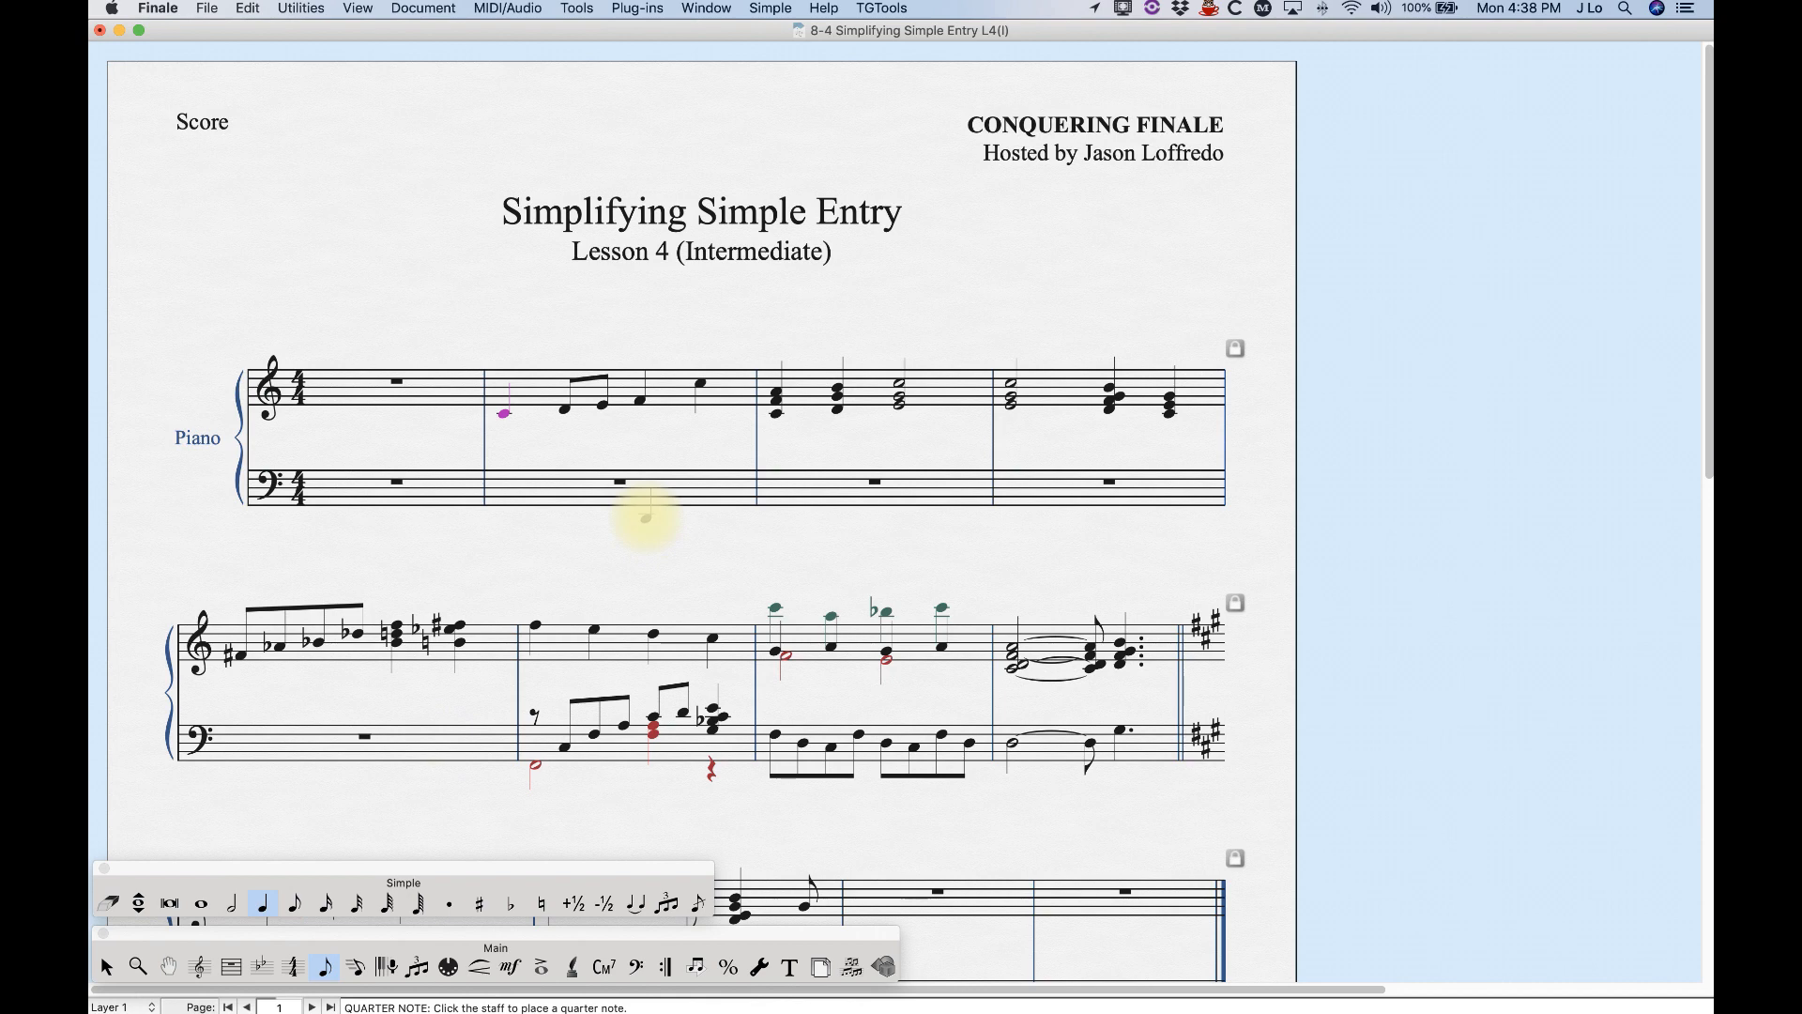
key(Right)
key(Right)
key(Right)
key(Right)
key(r)
key(r)
key(super+z)
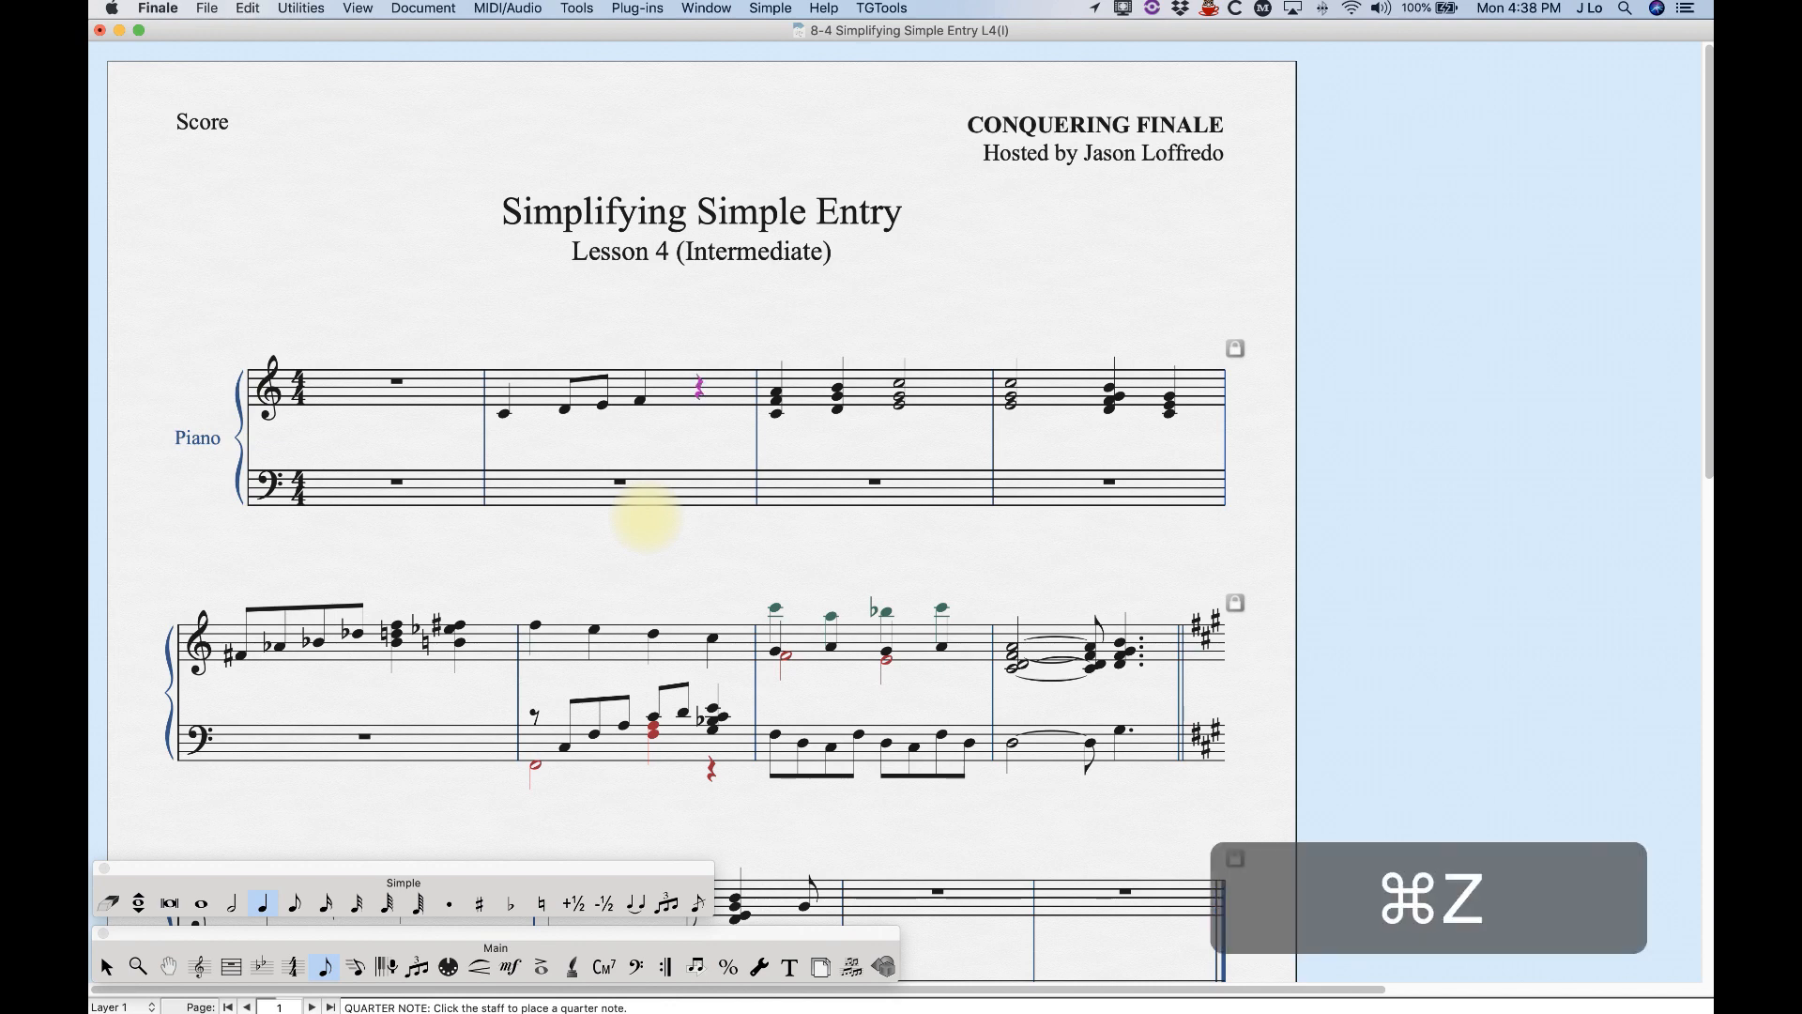
key(super+z)
- Convert measure 3's first treble chord to a rest with only its bottom note selected, and undo the conversion
key(Right)
key(Right)
key(Right)
key(Right)
key(Right)
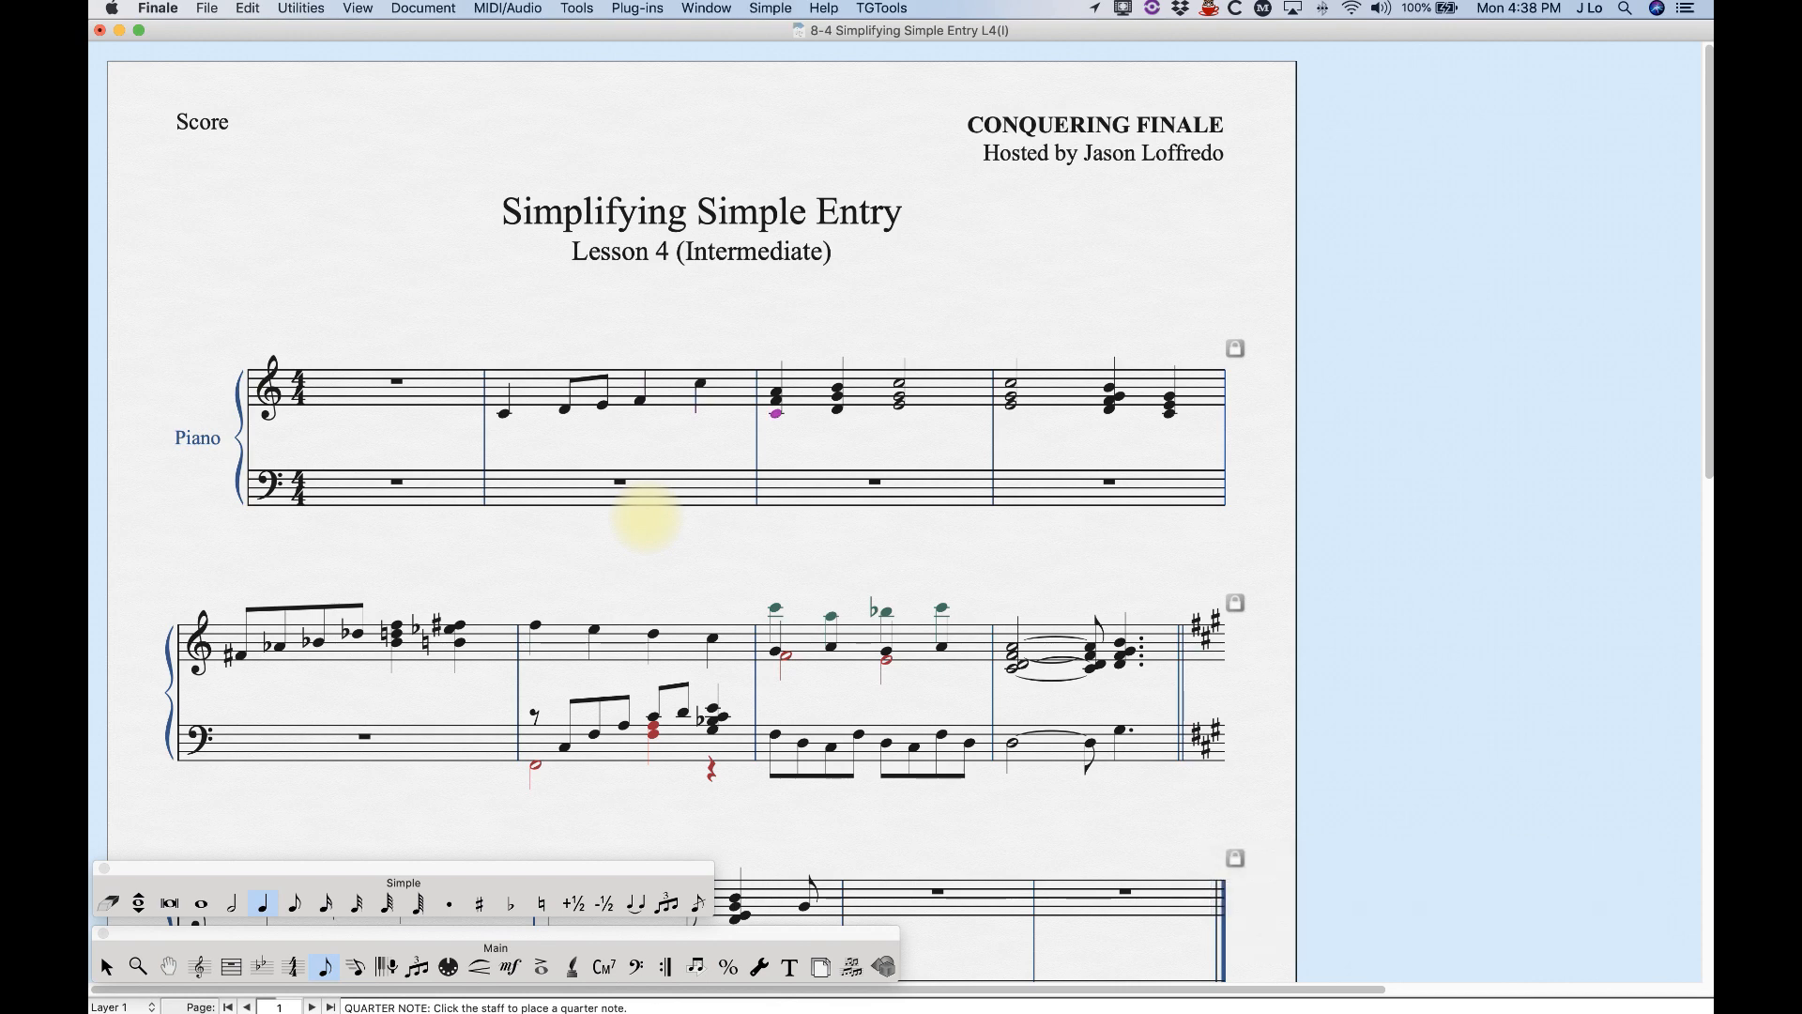
key(r)
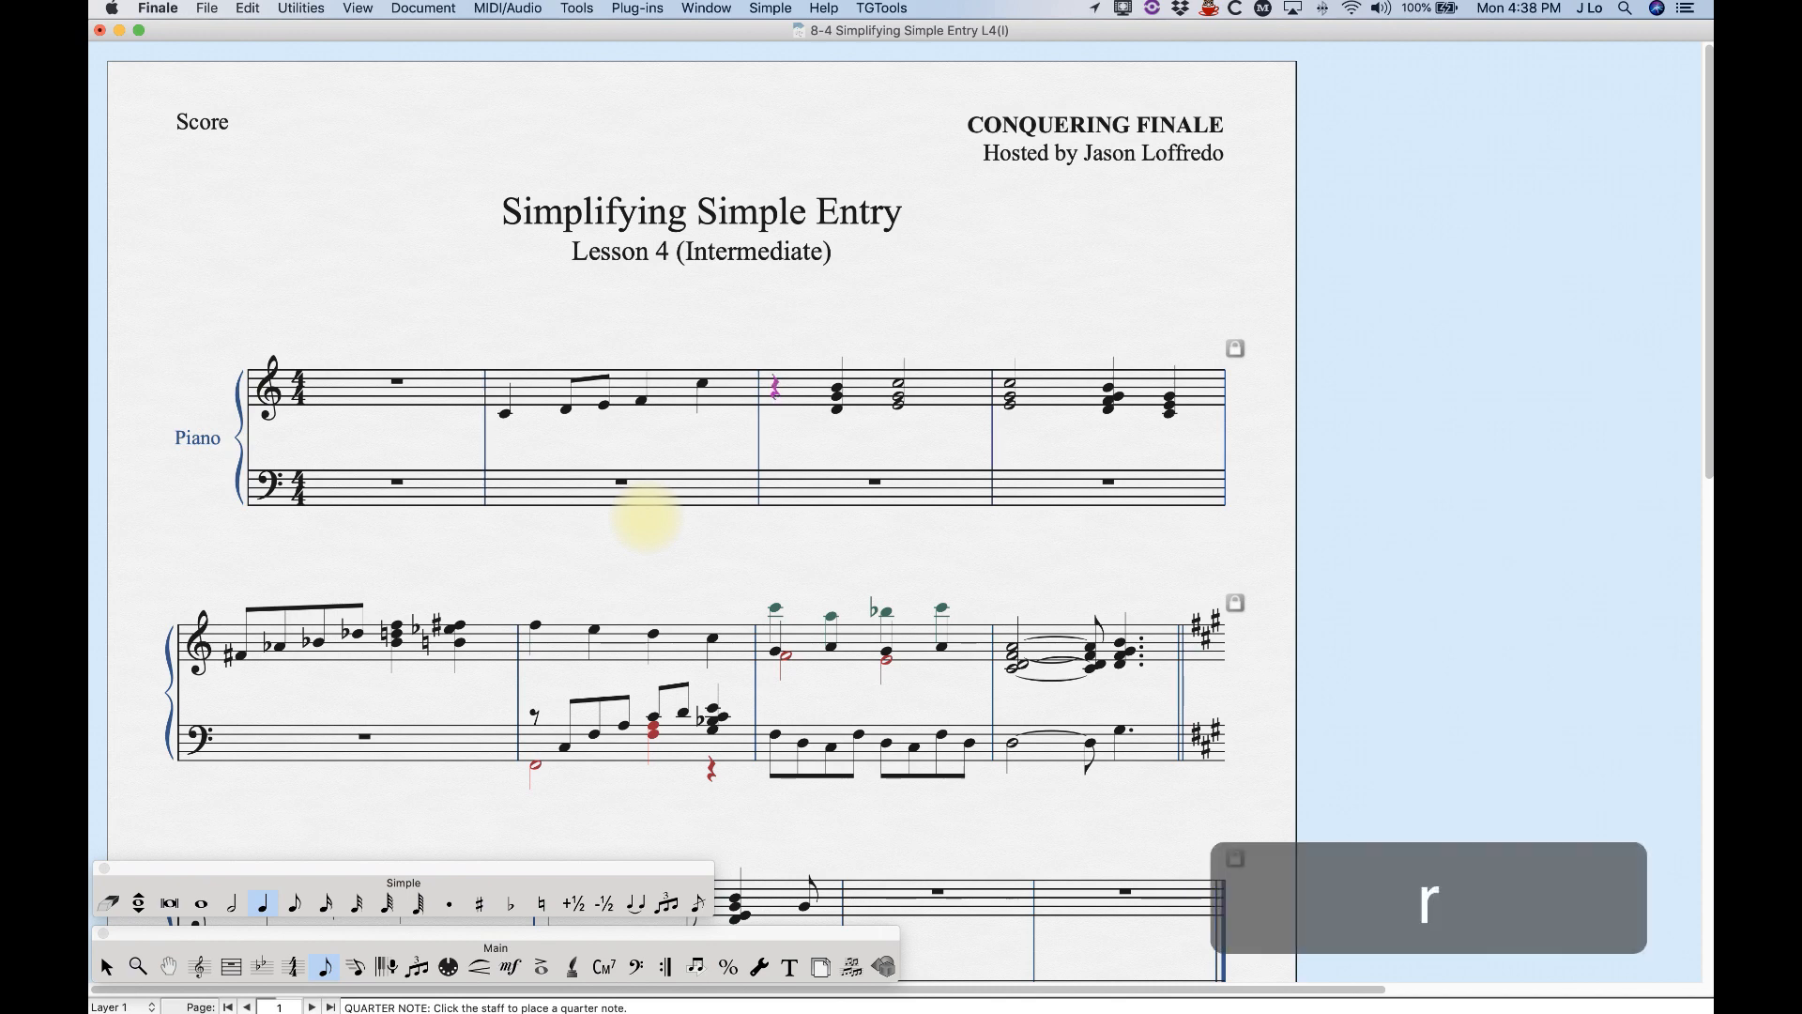
key(cmd+z)
- Select all notes of measure 3's first treble chord, convert the chord to a rest, and undo the conversion
key(Right)
key(Right)
key(Right)
key(Right)
key(Right)
key(super+a)
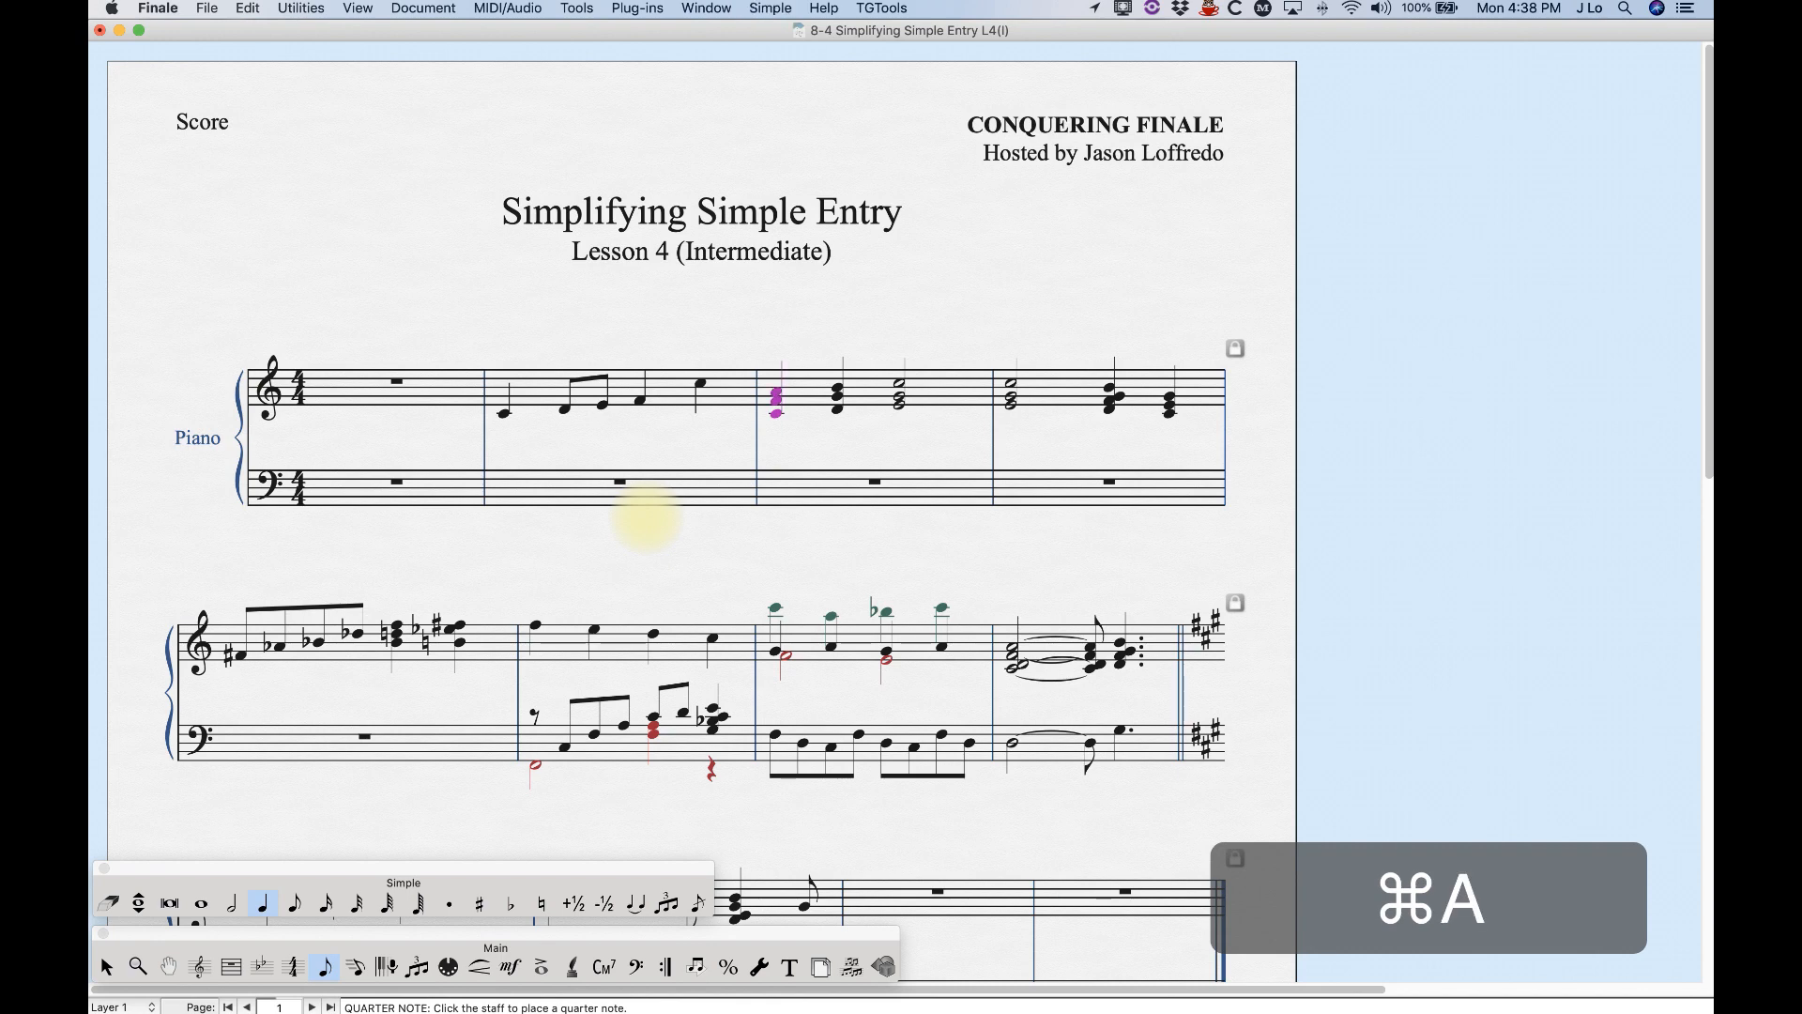
key(r)
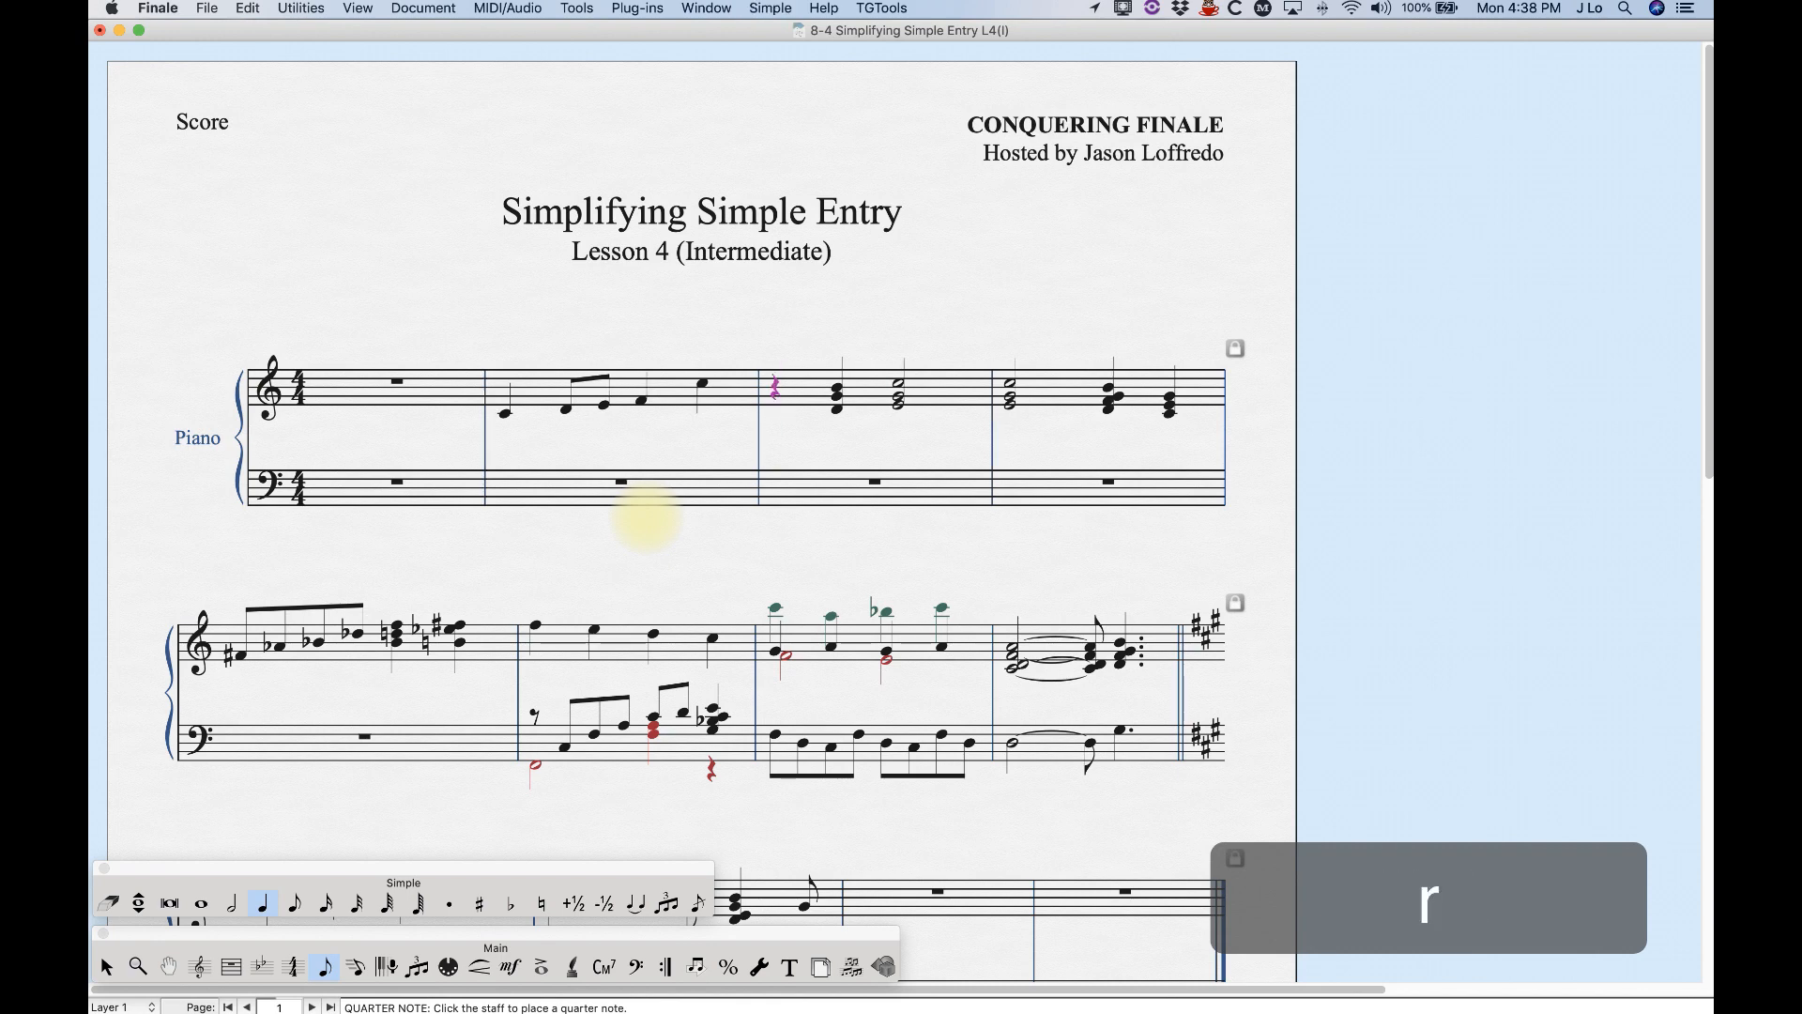
key(super+z)
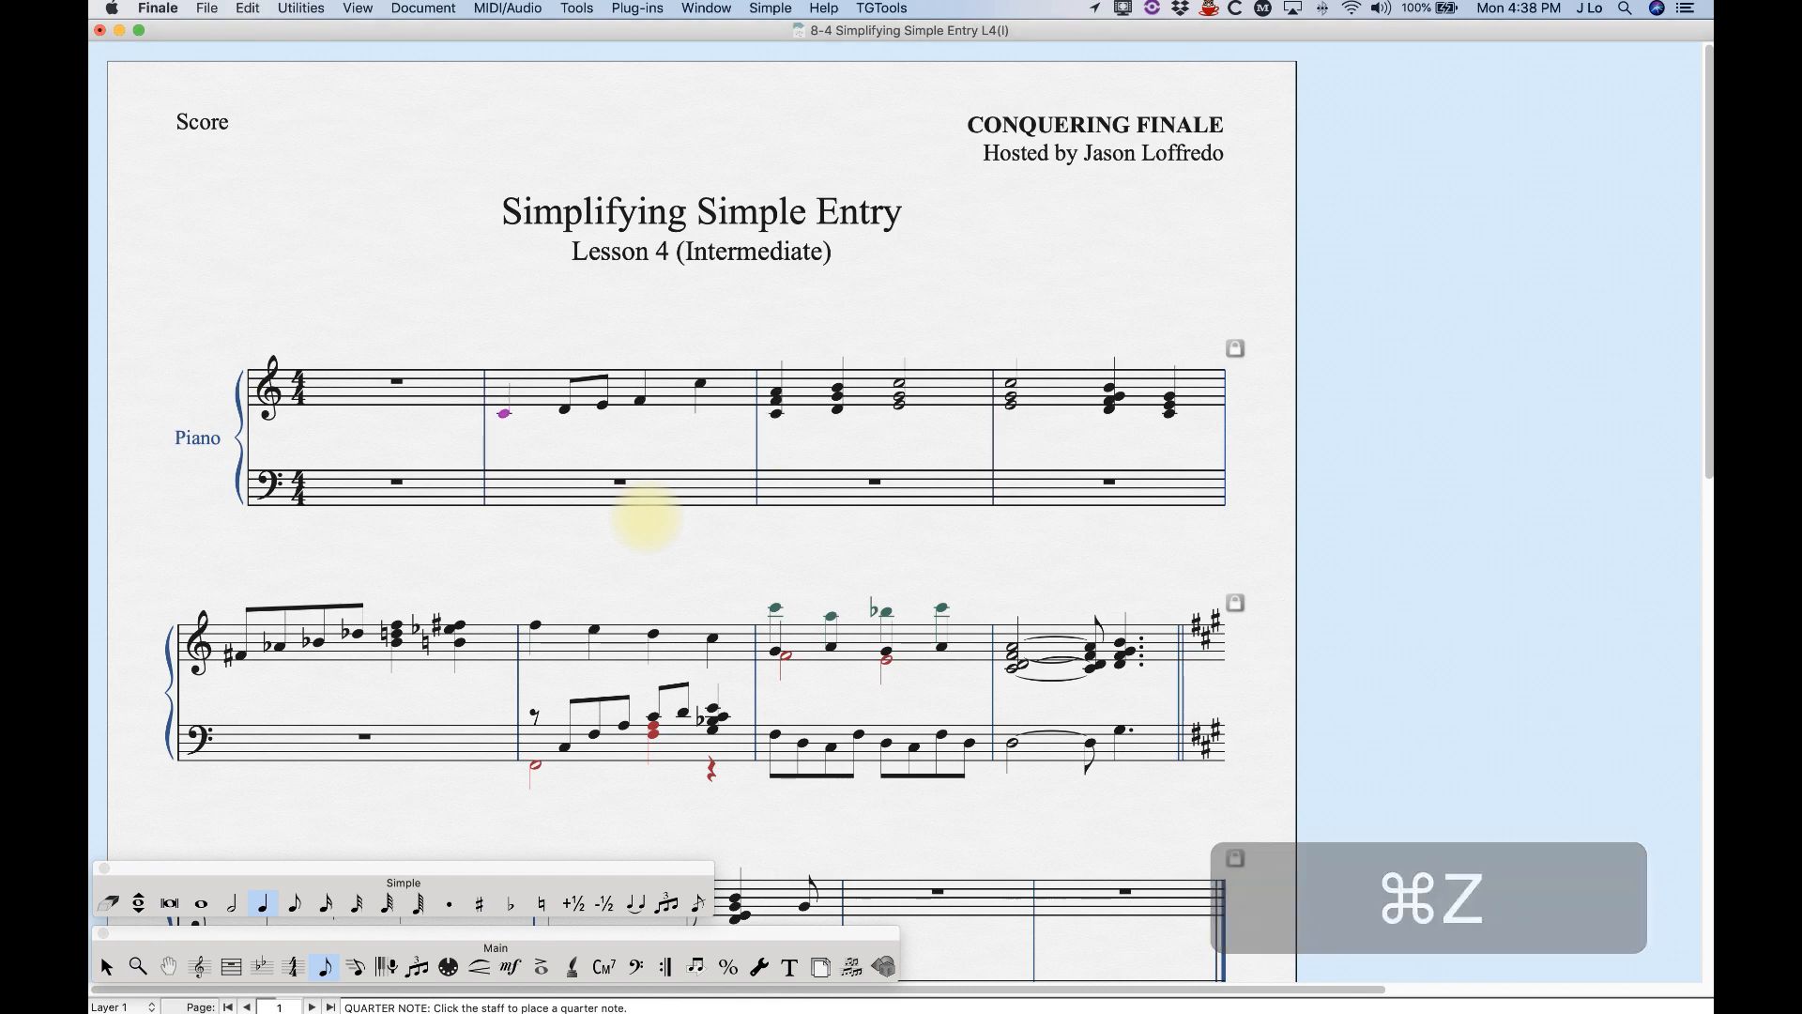
- Return the caret to measure 2's first treble note, raise it six steps, and lower it six steps
key(Right)
key(Right)
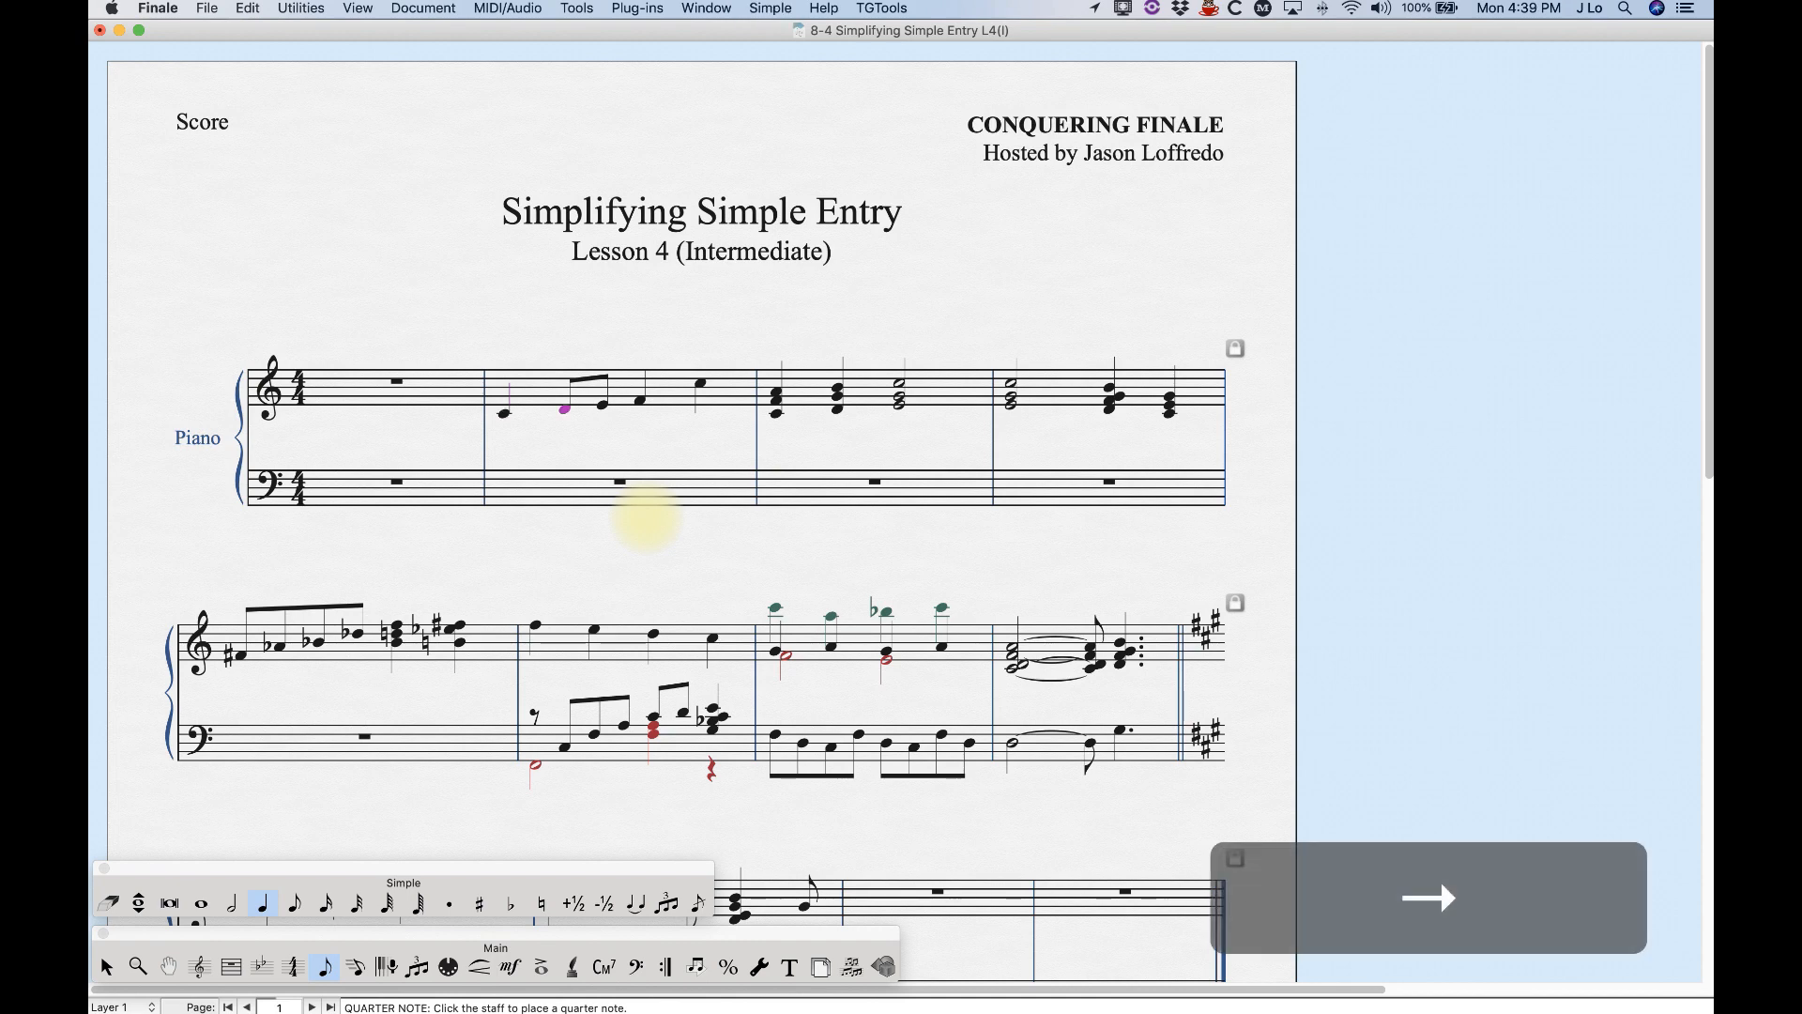
key(Left)
key(Left)
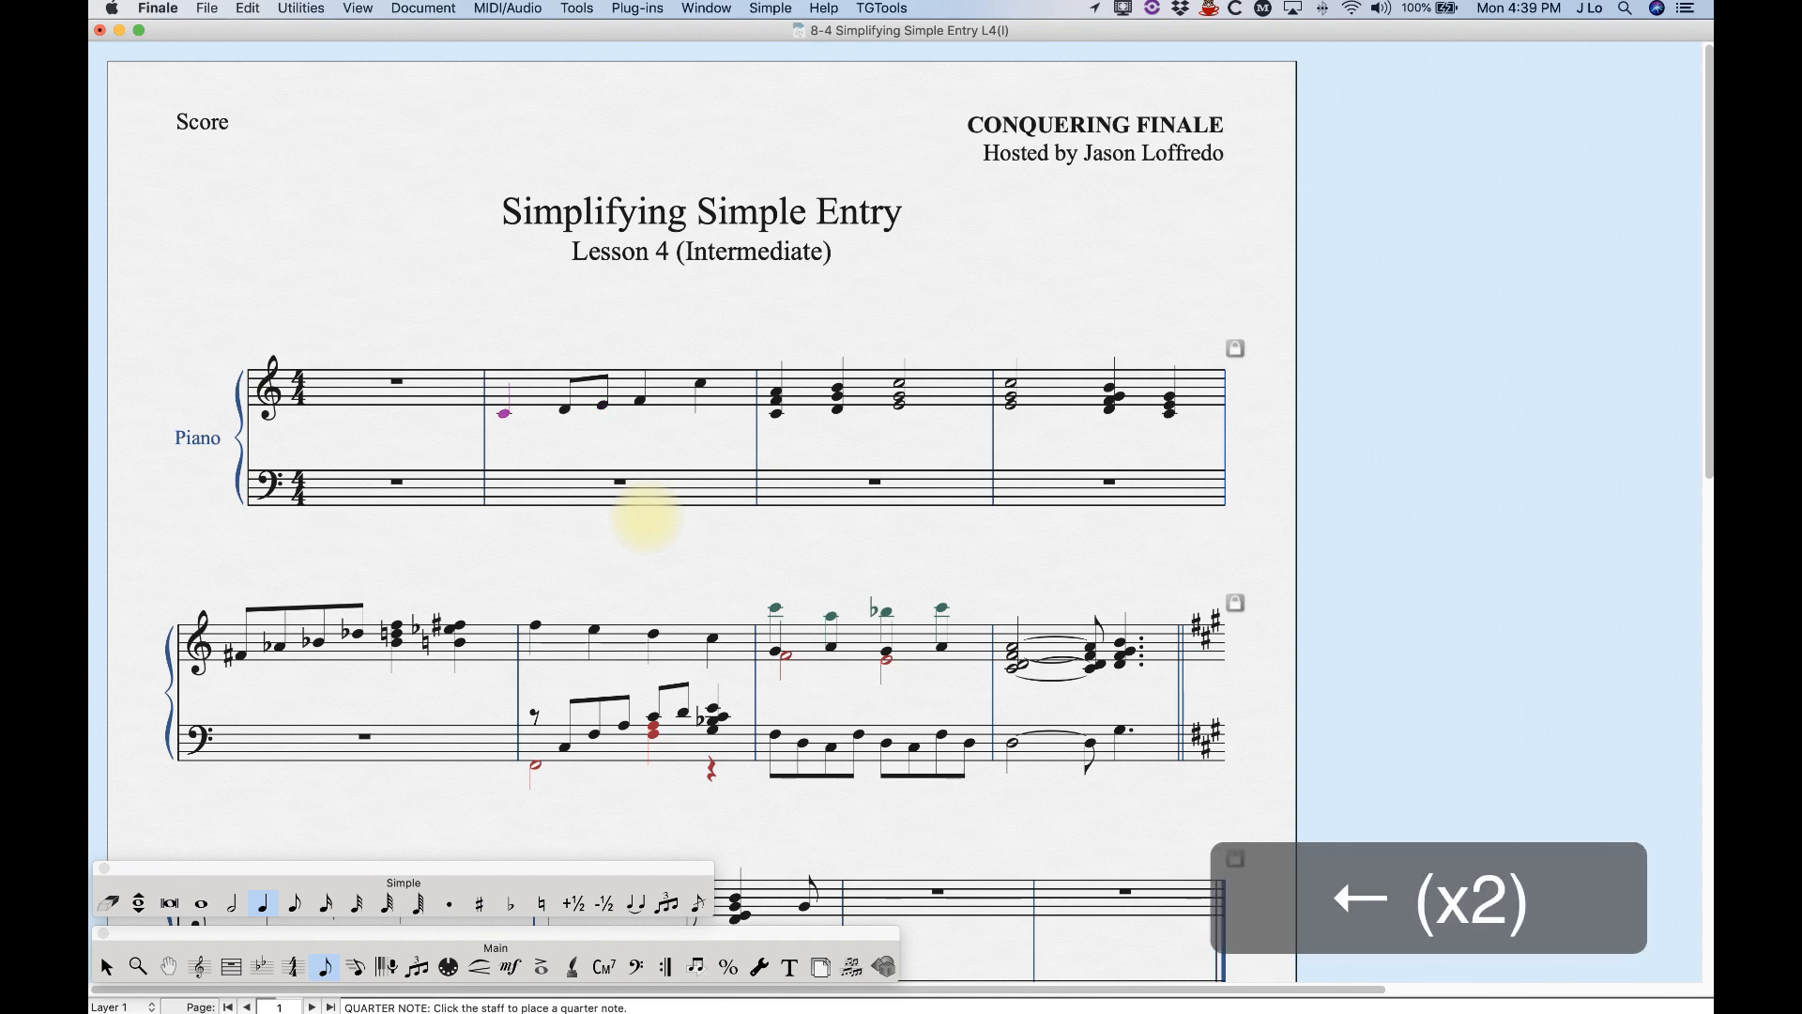
key(Up)
key(Up)
key(Up)
key(Up)
key(Up)
key(Up)
key(Down)
key(Down)
key(Down)
key(Down)
key(Down)
key(Down)
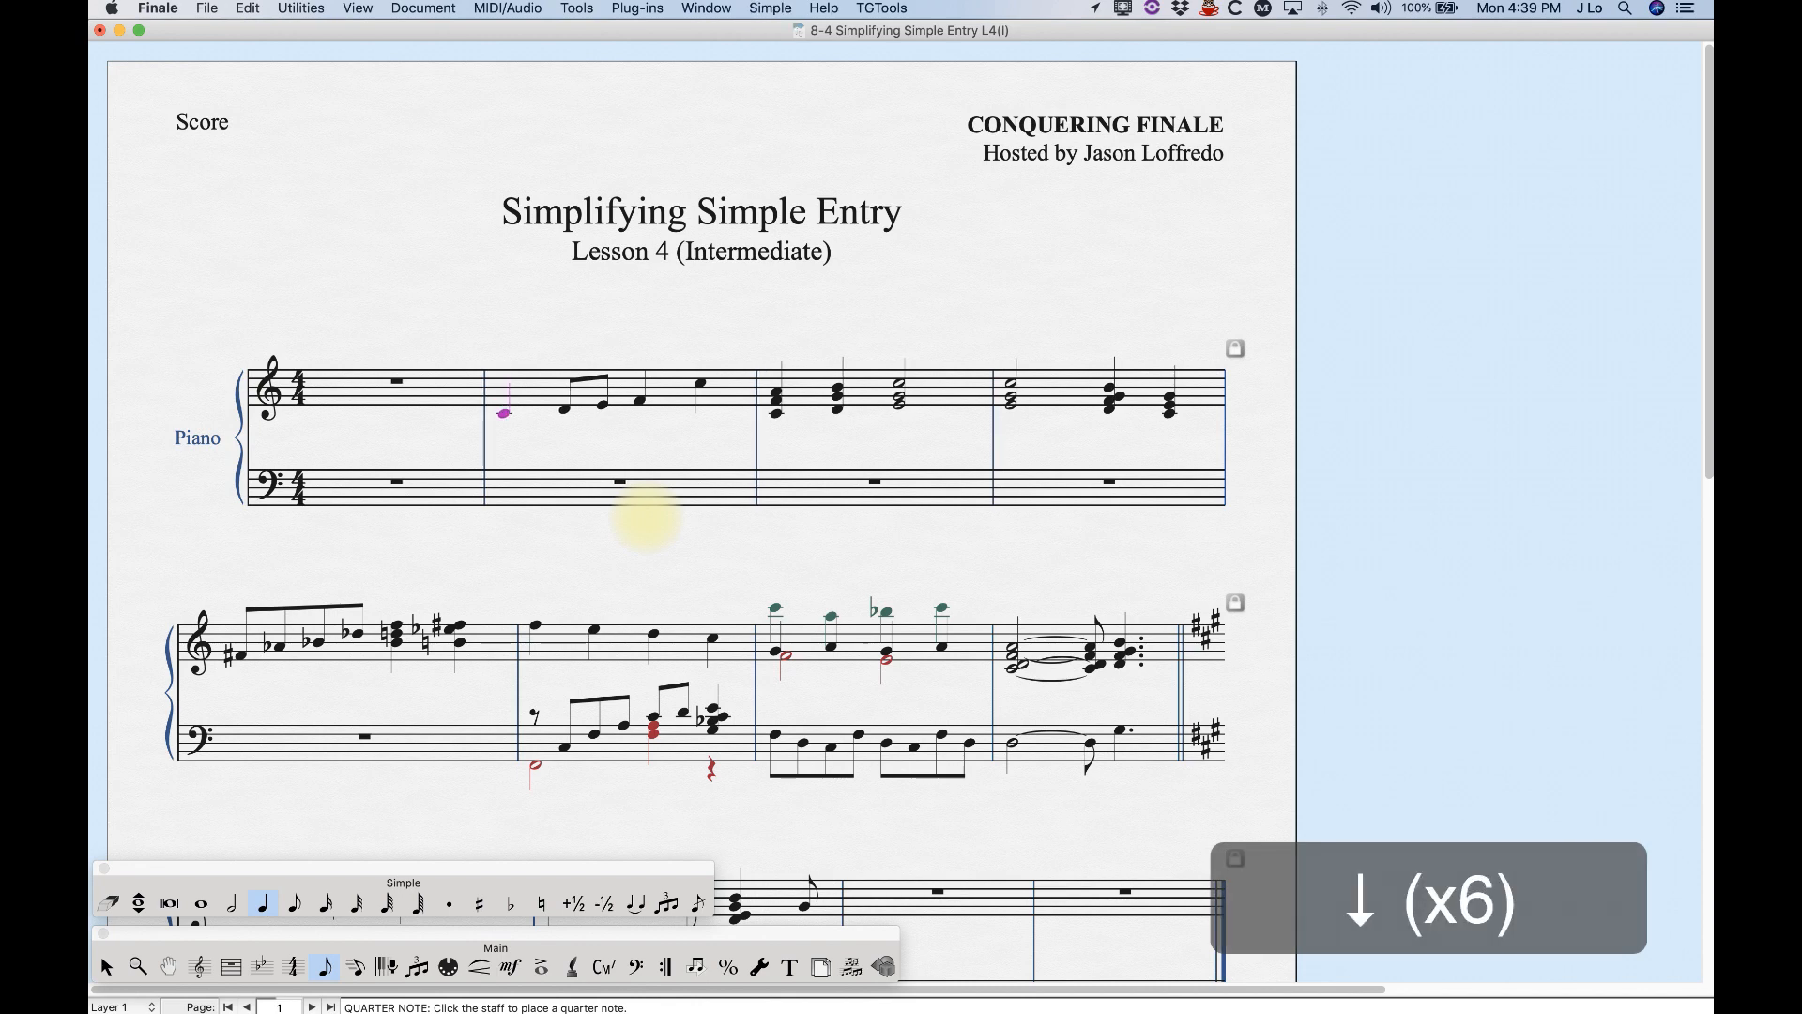
- Raise the quarter note on beat 3 of measure 2 several steps and lower it back to its original pitch
key(Right)
key(Right)
key(Right)
key(Up)
key(Up)
key(Up)
key(Down)
key(Down)
key(Down)
key(Down)
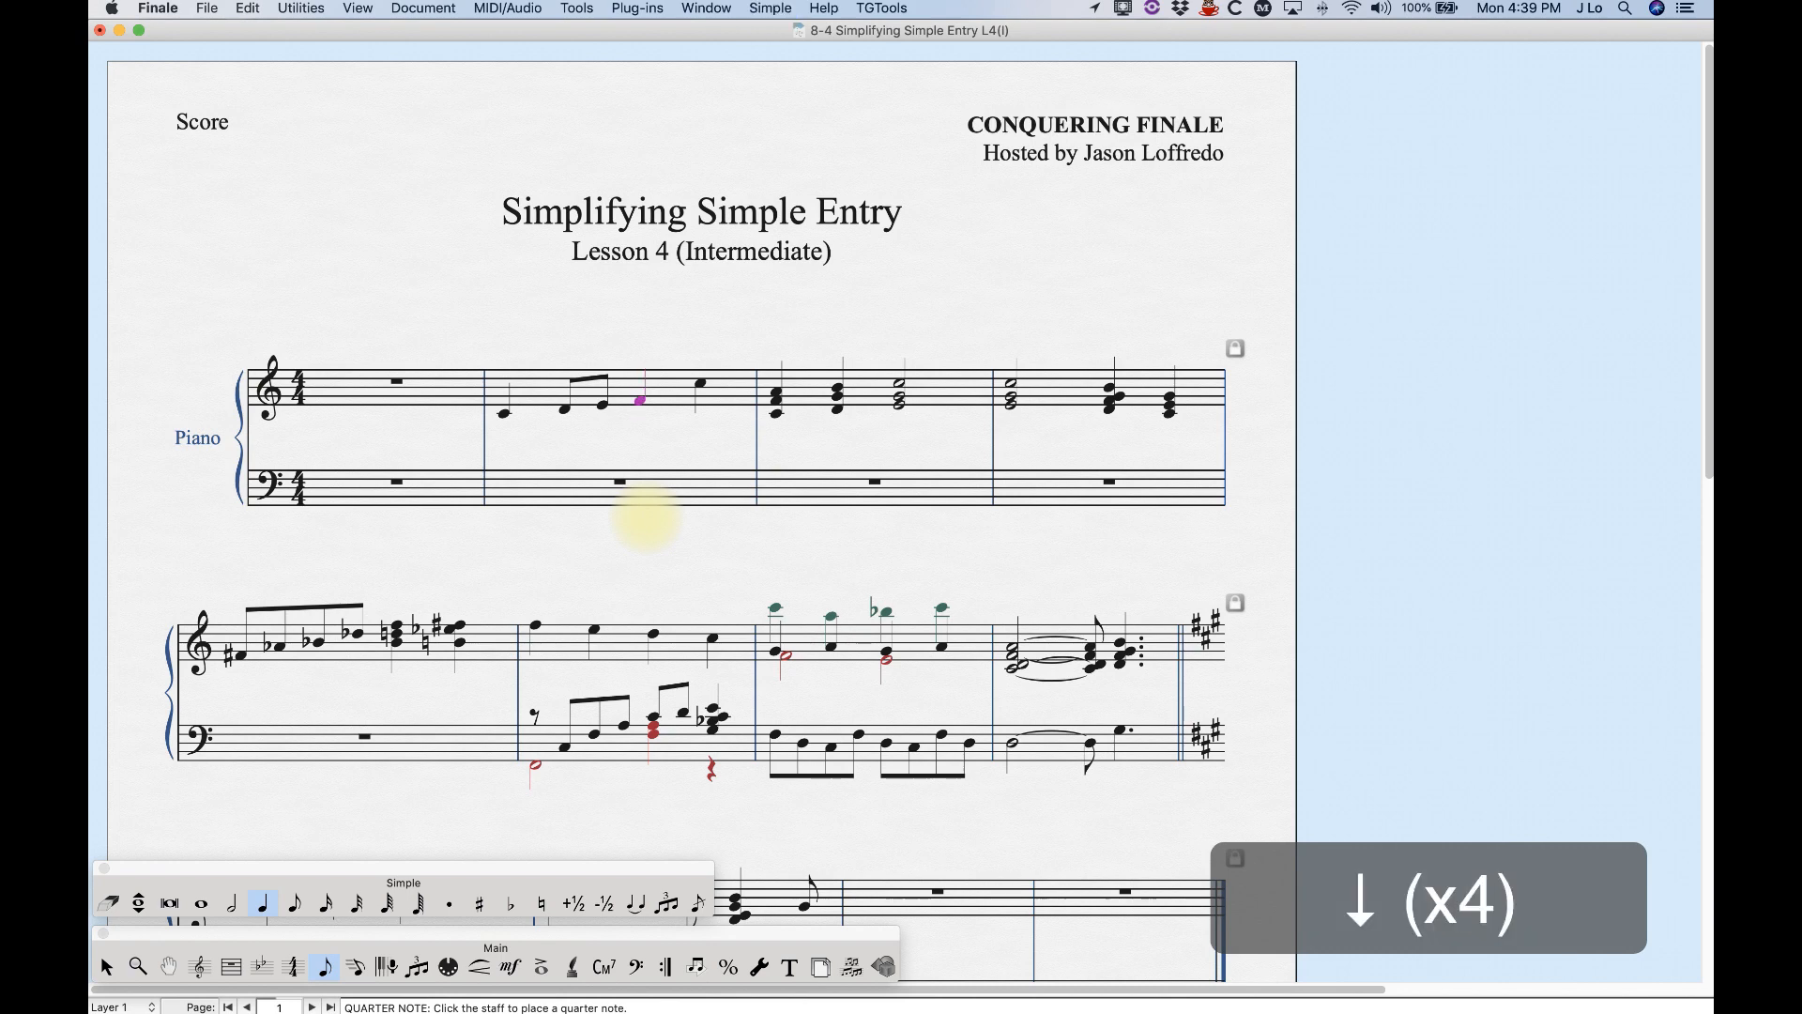
- Raise the quarter note on beat 3 of measure 2 by two octaves and lower it two octaves
key(shift+Up)
key(shift+Up)
key(shift+Down)
key(shift+Down)
- Move to the bottom note of measure 3's first chord and shift it down and up by steps, back to its original pitch
key(Right)
key(Right)
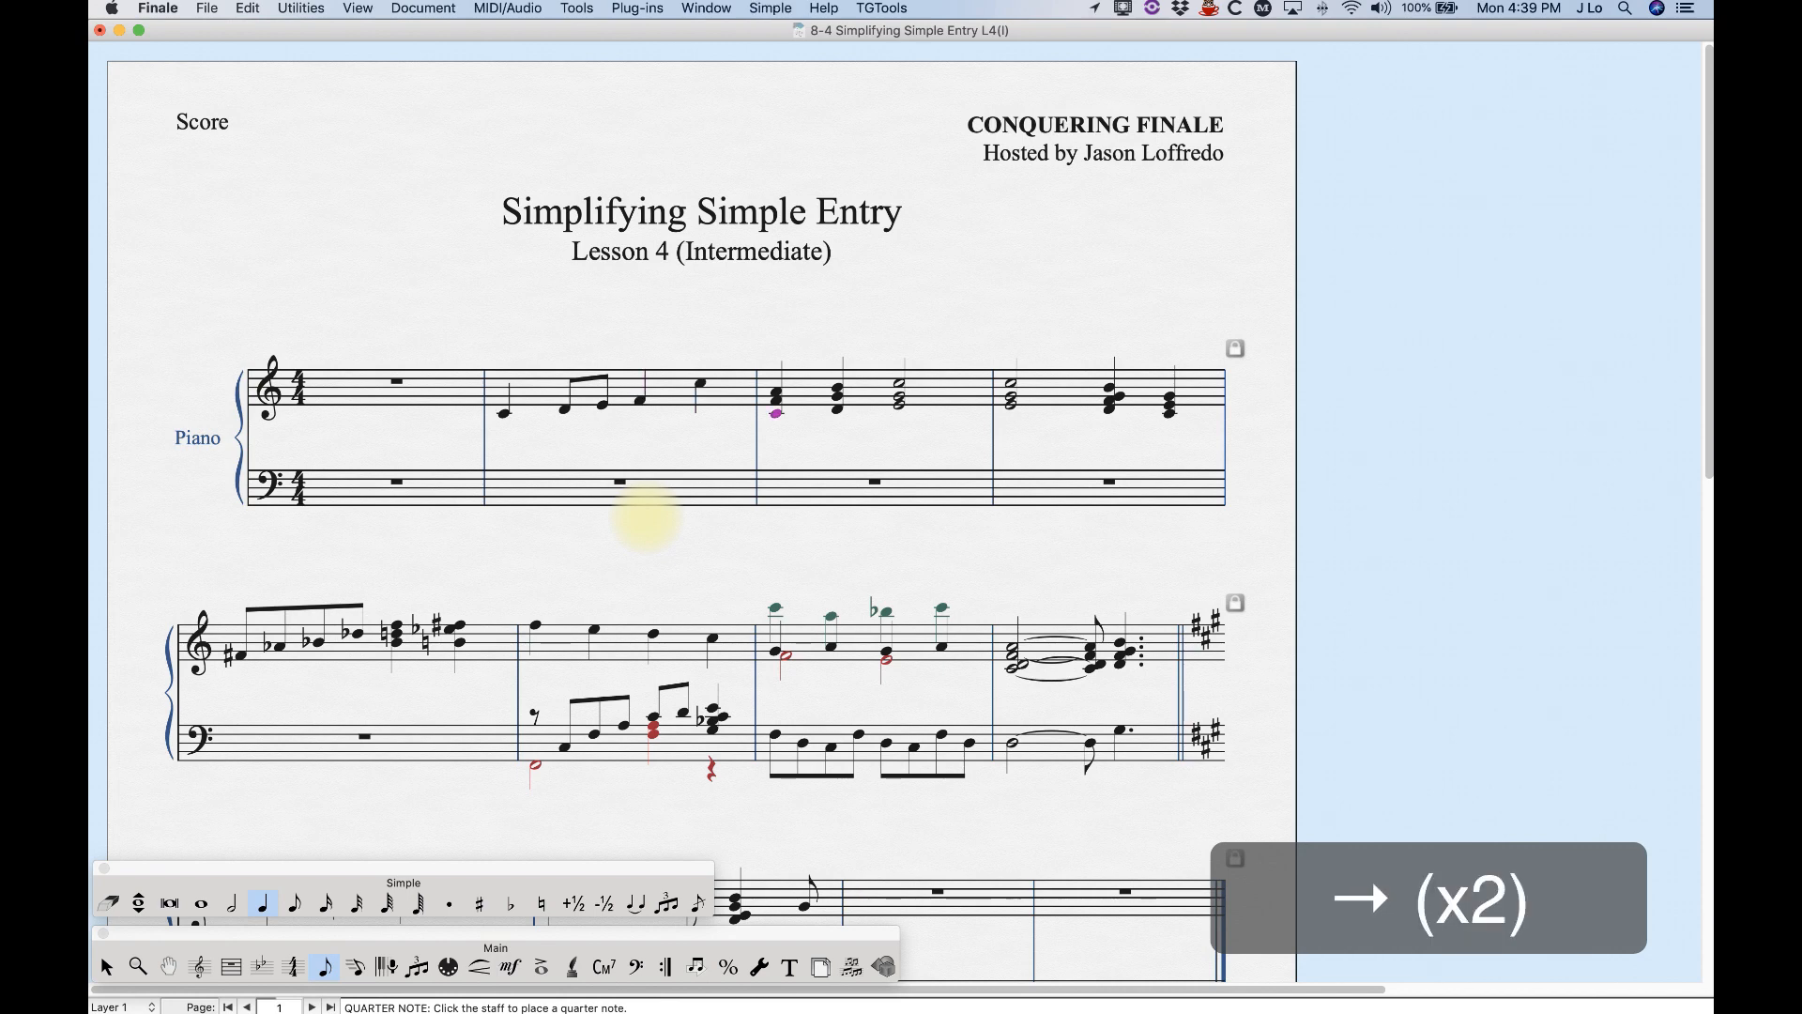
key(Down)
key(Up)
key(Up)
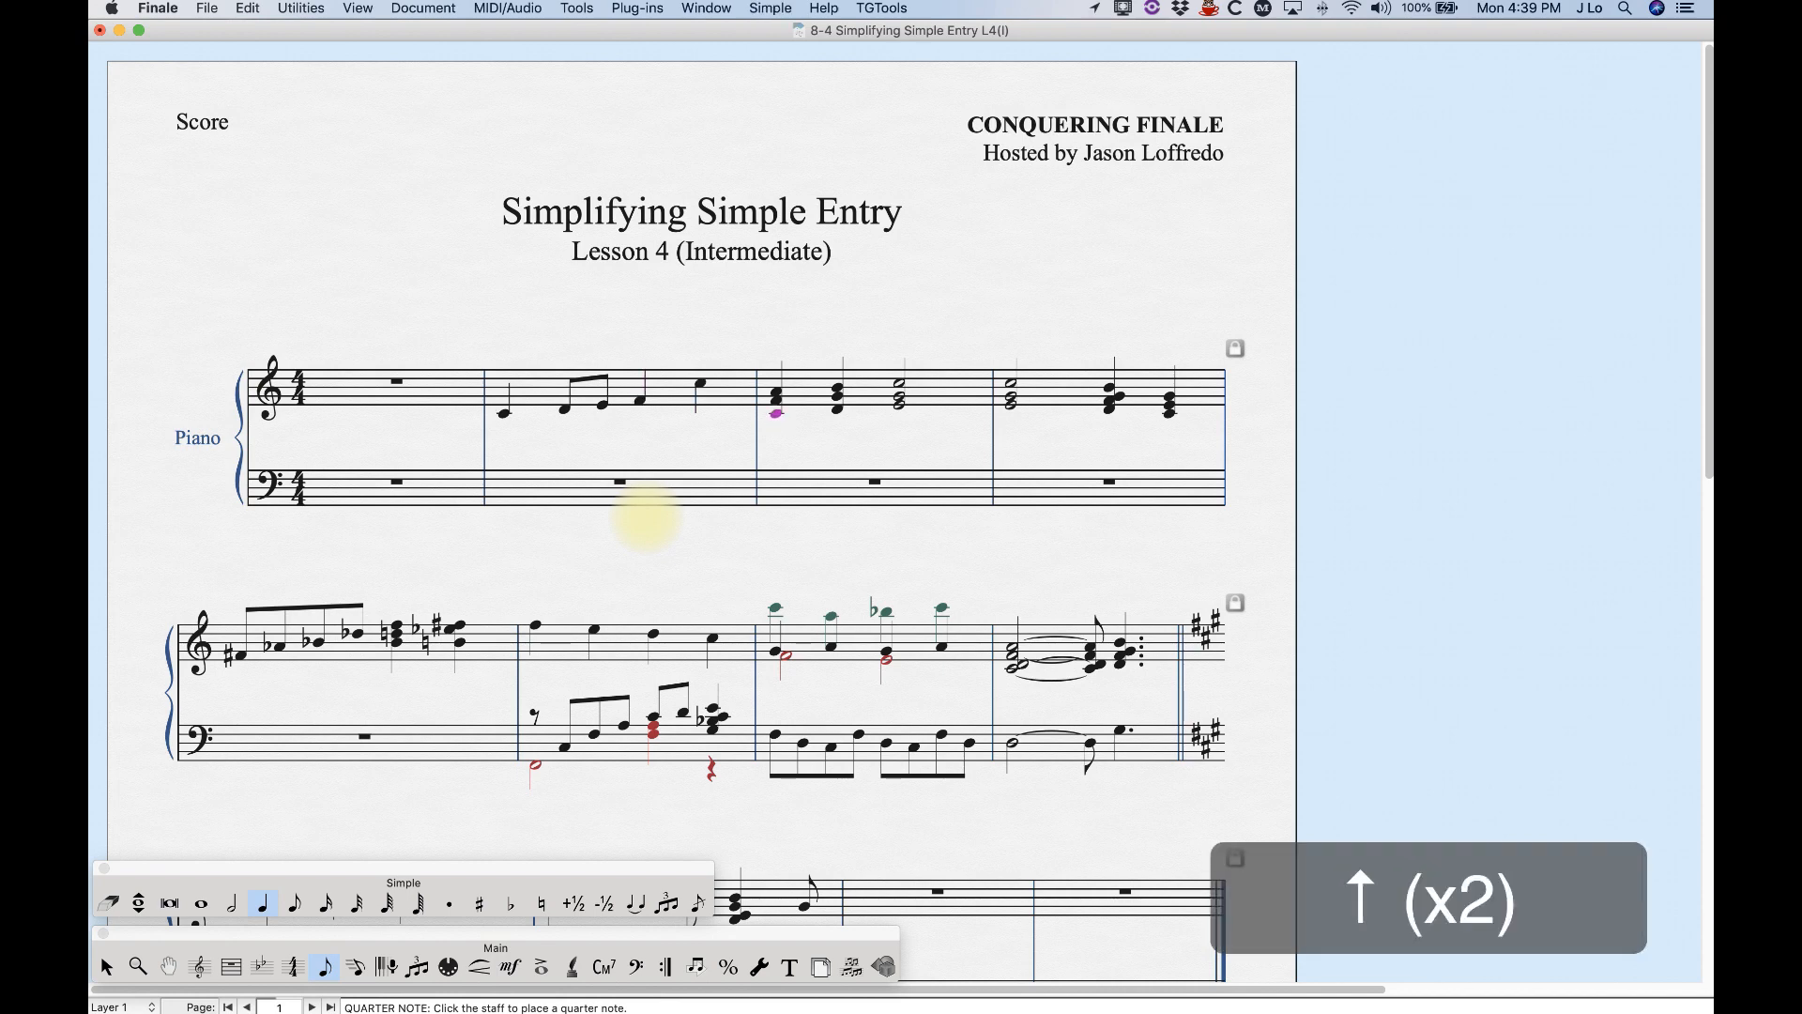
key(Up)
key(Down)
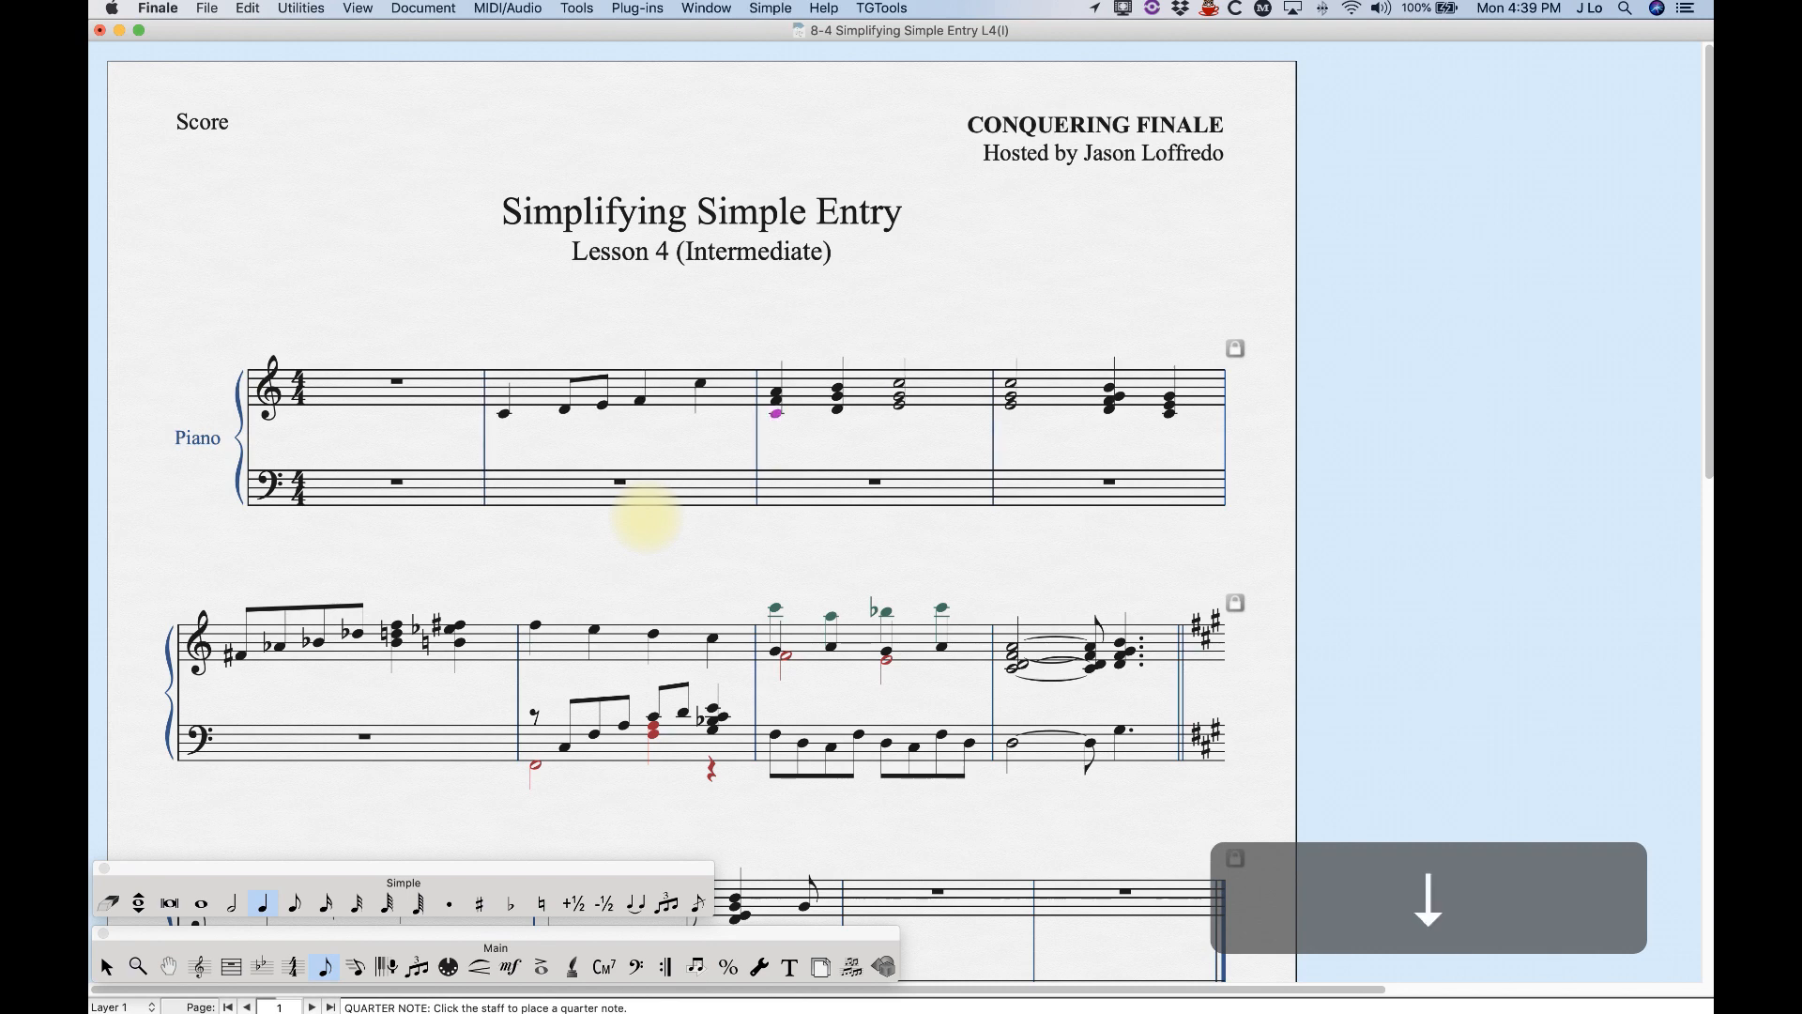
- Select all notes of measure 3's first chord and shift the chord up and back down by steps
key(super+a)
key(Up)
key(Up)
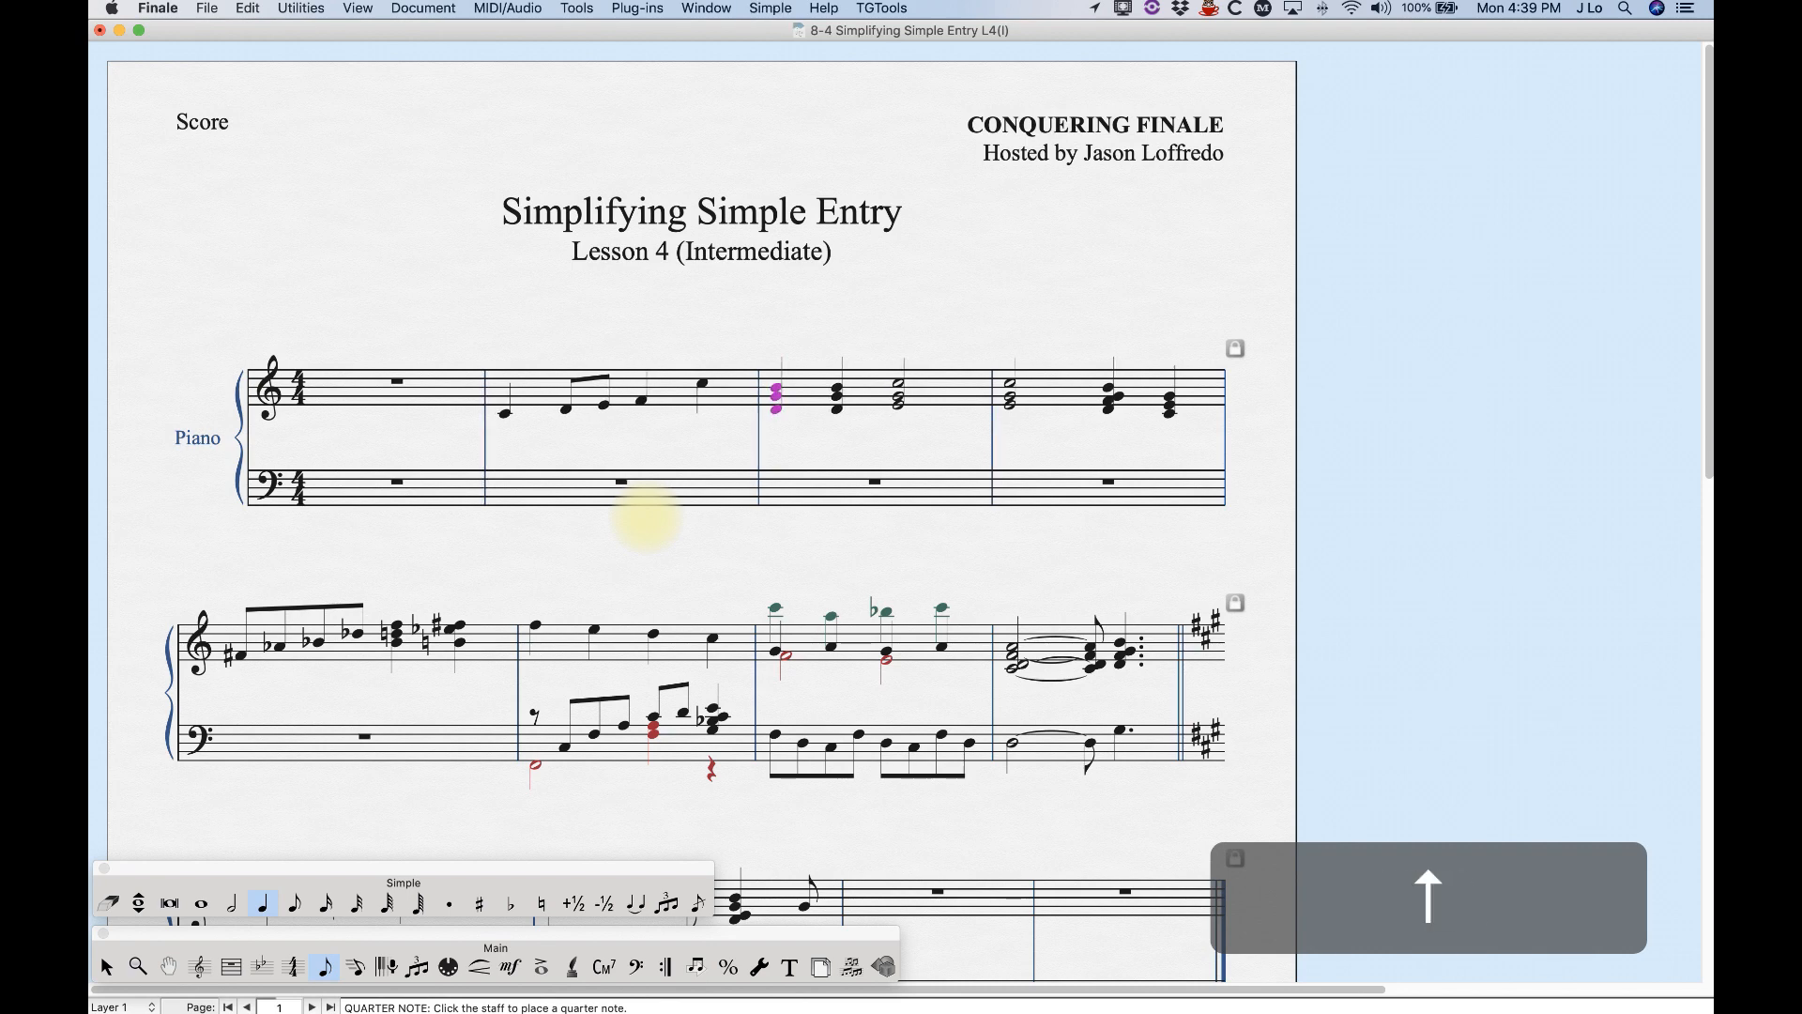
key(Down)
key(Down)
key(Down)
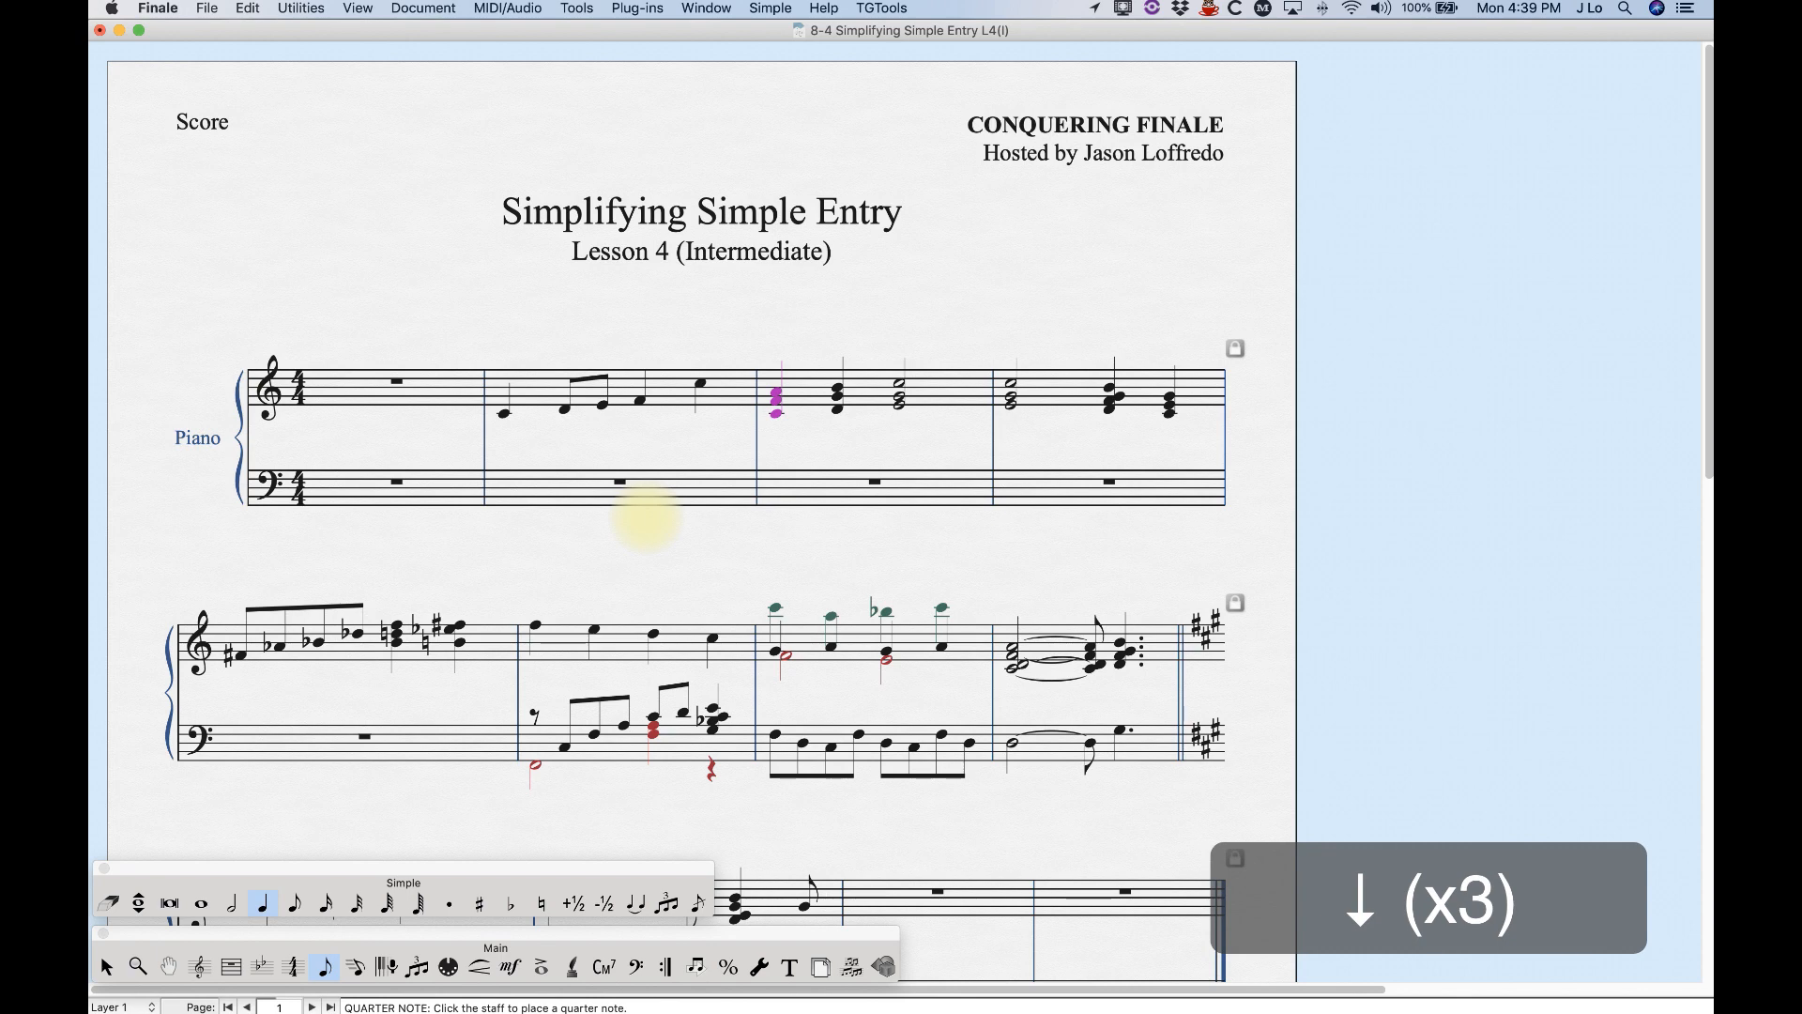
- Select individual notes within measure 3's second chord and shift each one down and back up a step, ending on the middle note
key(Right)
key(super+Up)
key(Down)
key(Up)
key(super+Down)
key(Down)
key(Up)
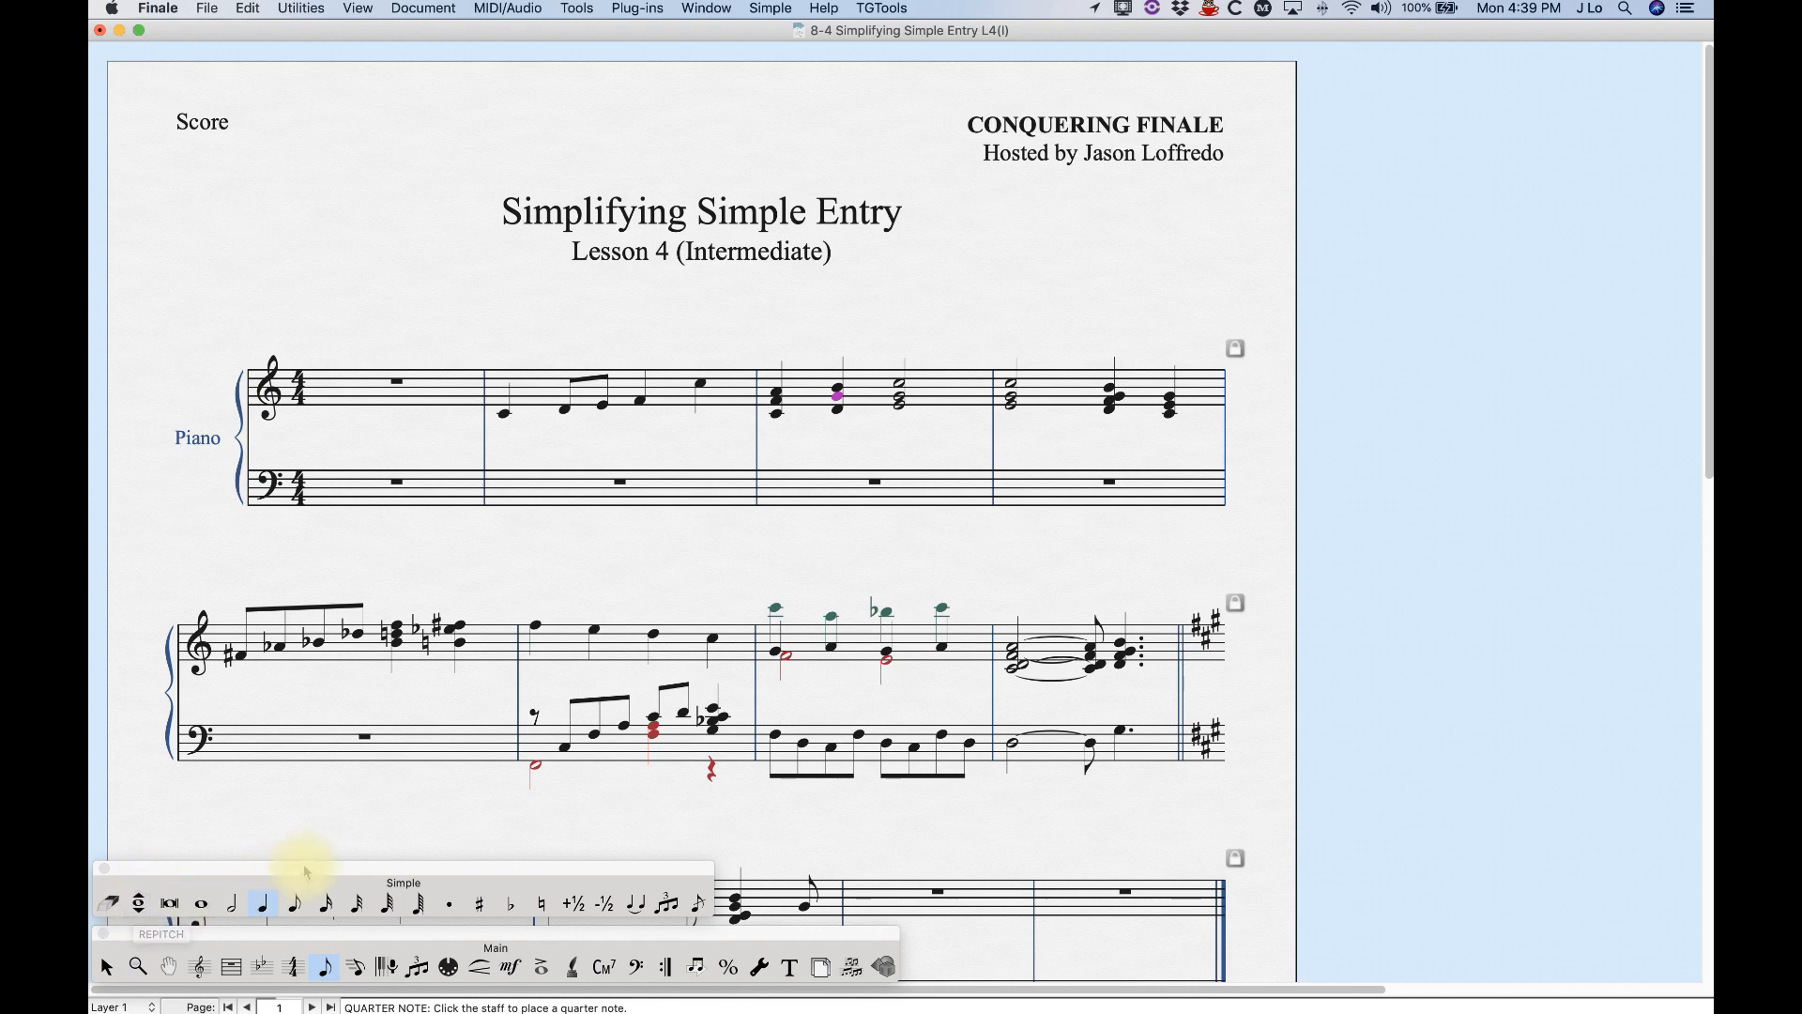
- Activate the Repitch tool and move the quarter note on beat 3 of measure 2 up to the pitch of the measure's last note
key(shift+grave)
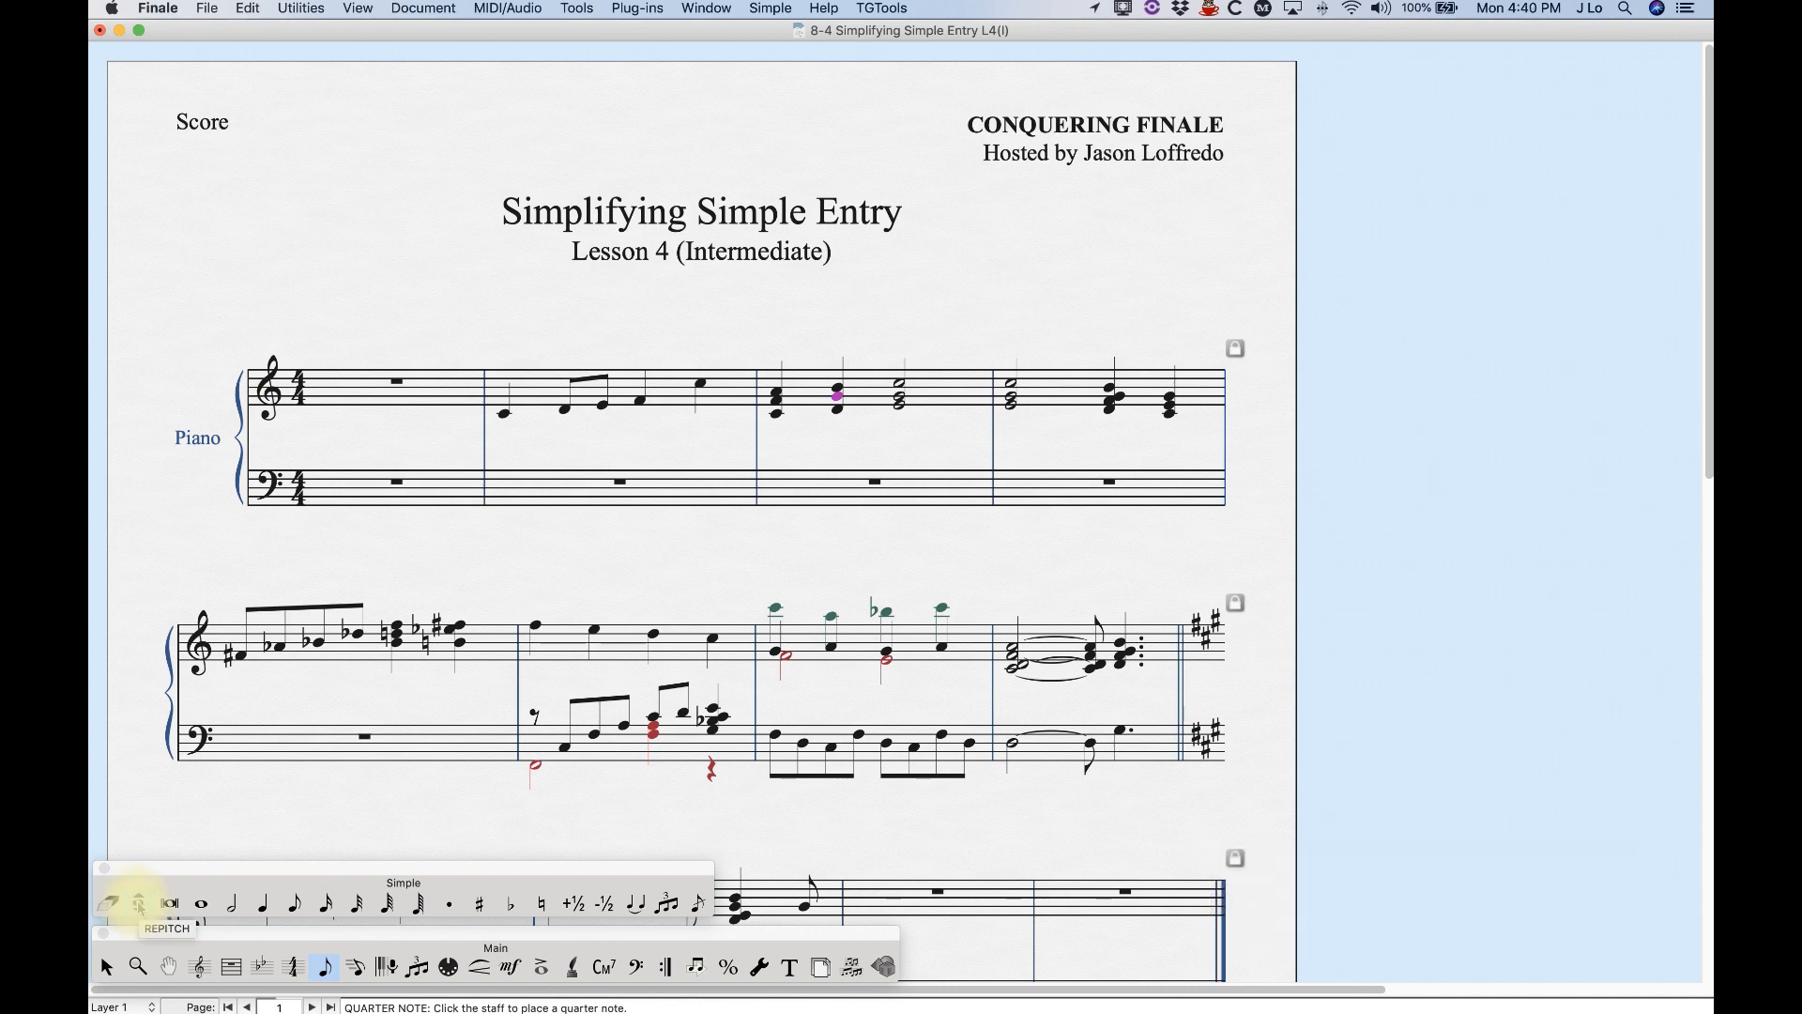
key(shift+r)
click(138, 904)
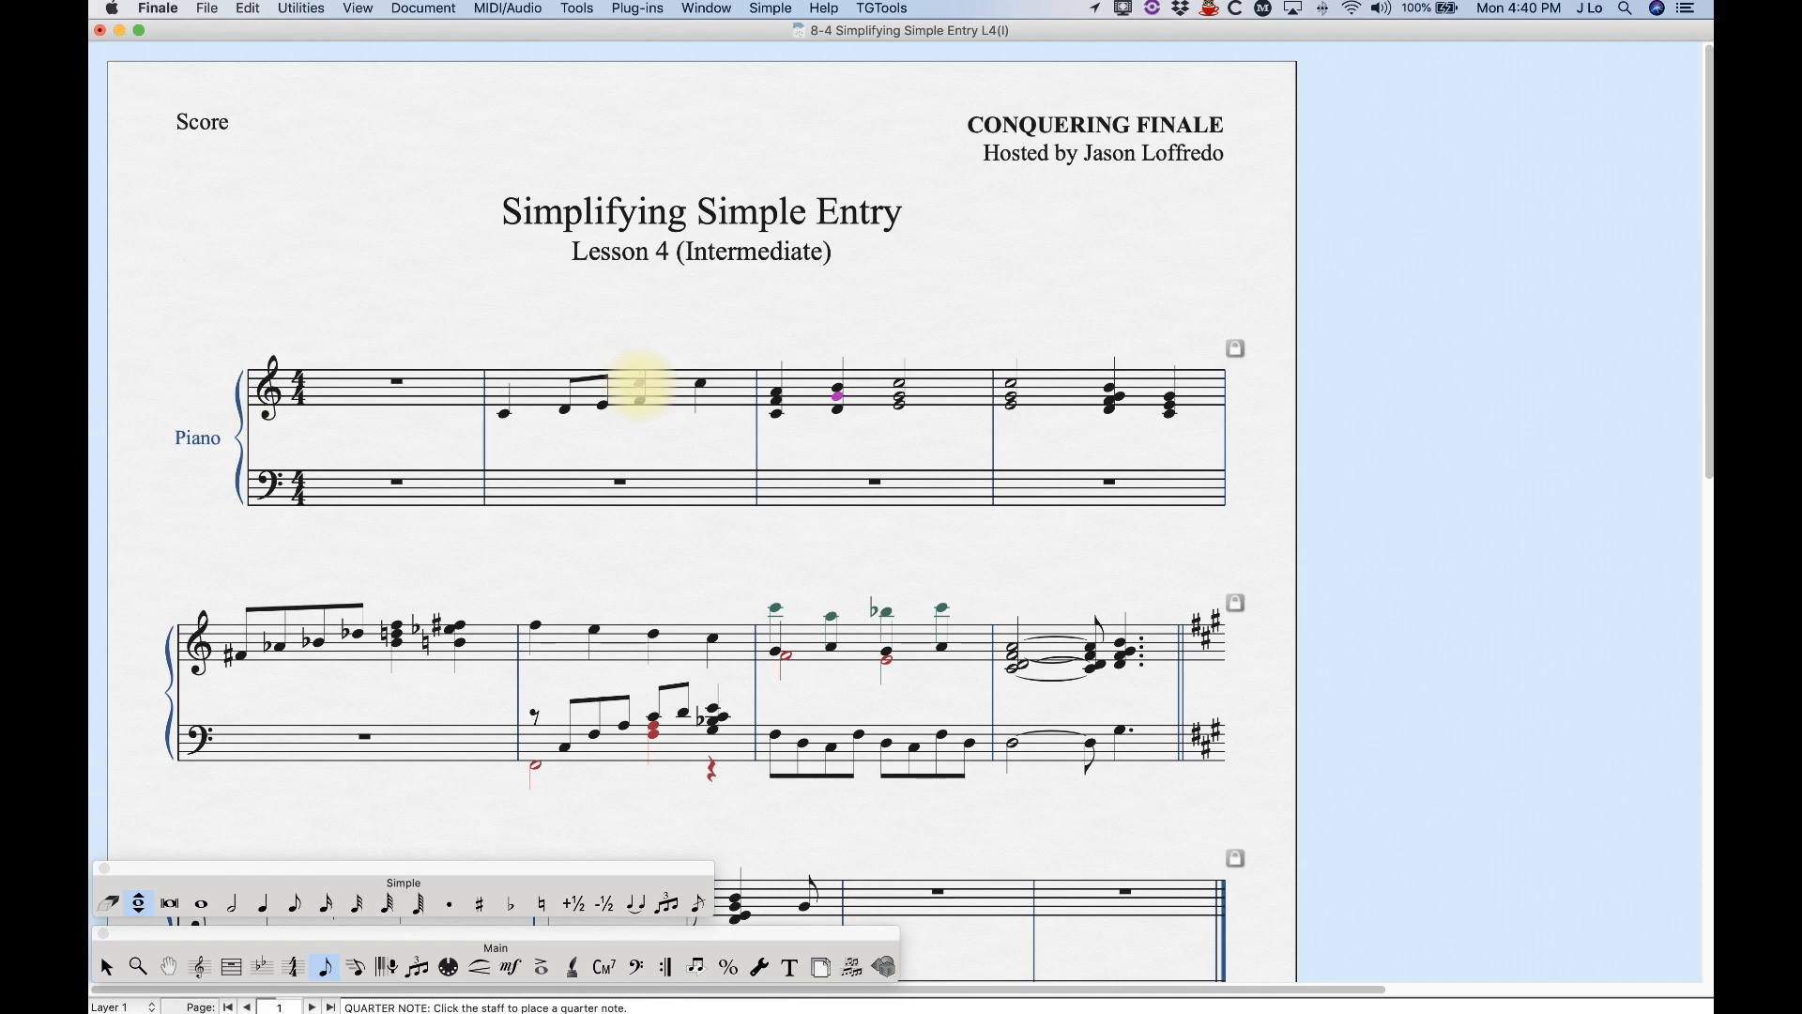
click(639, 383)
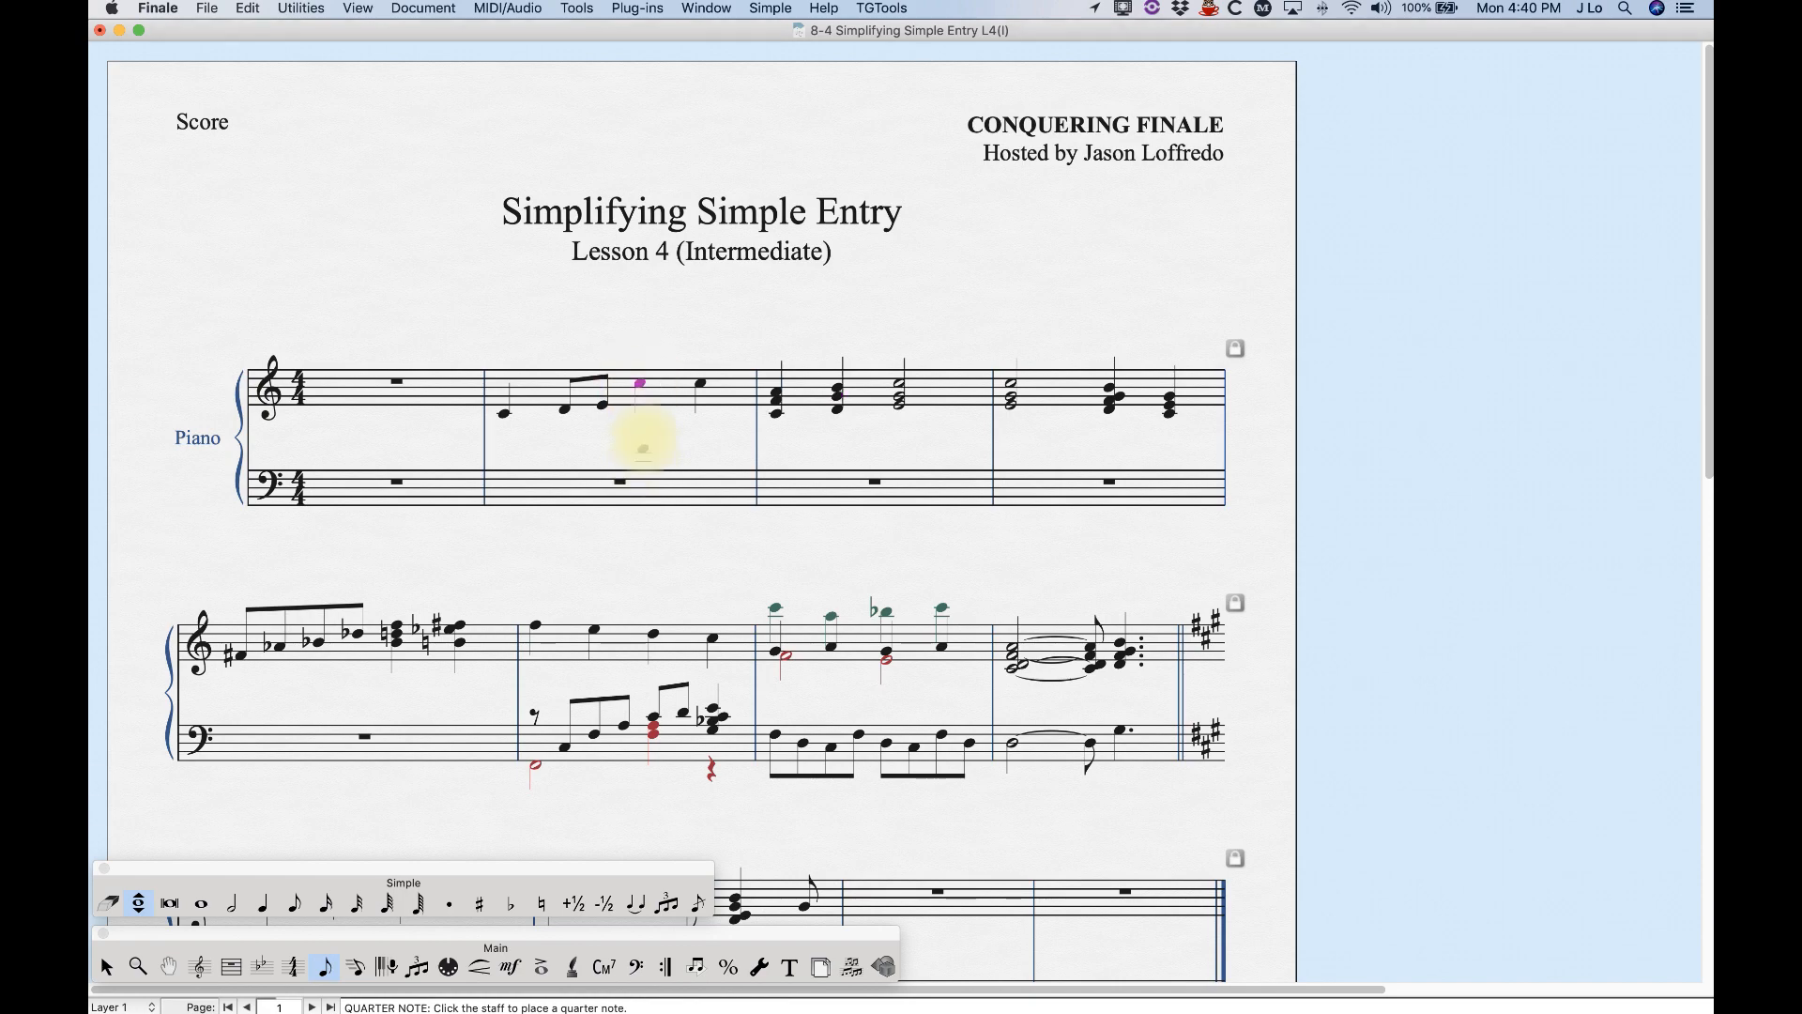
- Repitch the quarter note on beat 3 of measure 2 down to G, and move it up to D
click(641, 395)
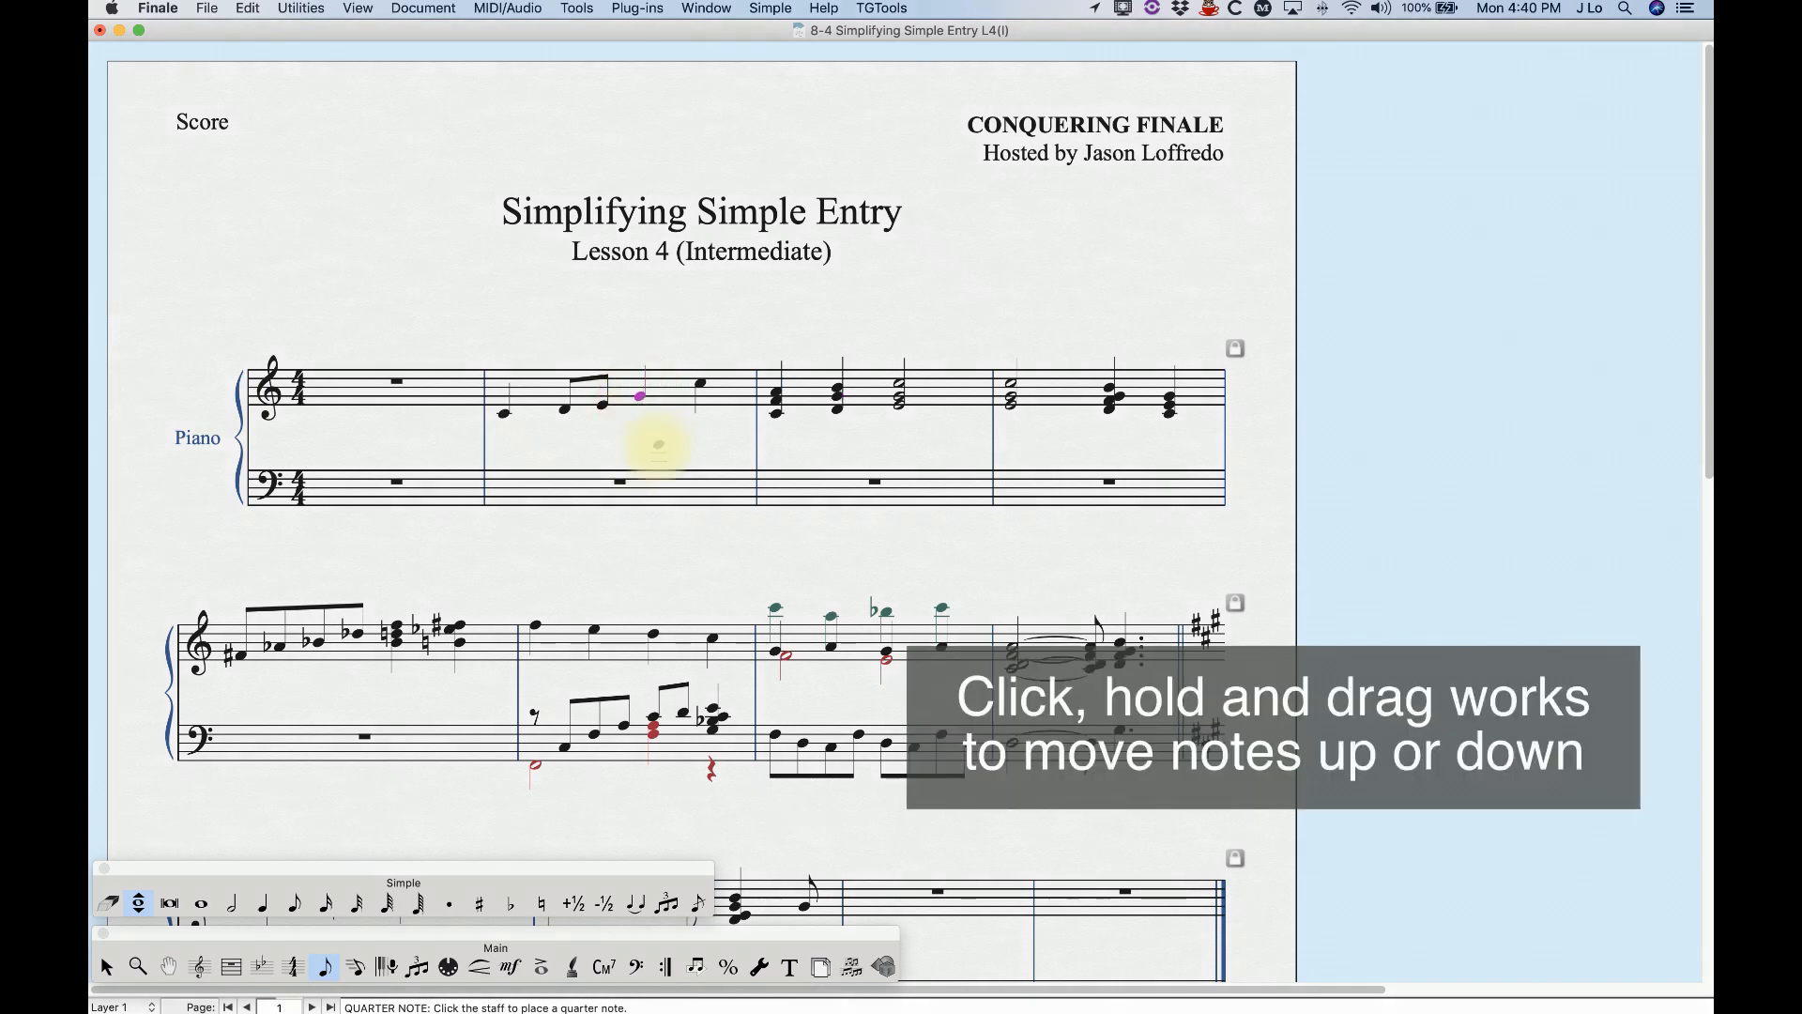
drag(641, 392, 639, 379)
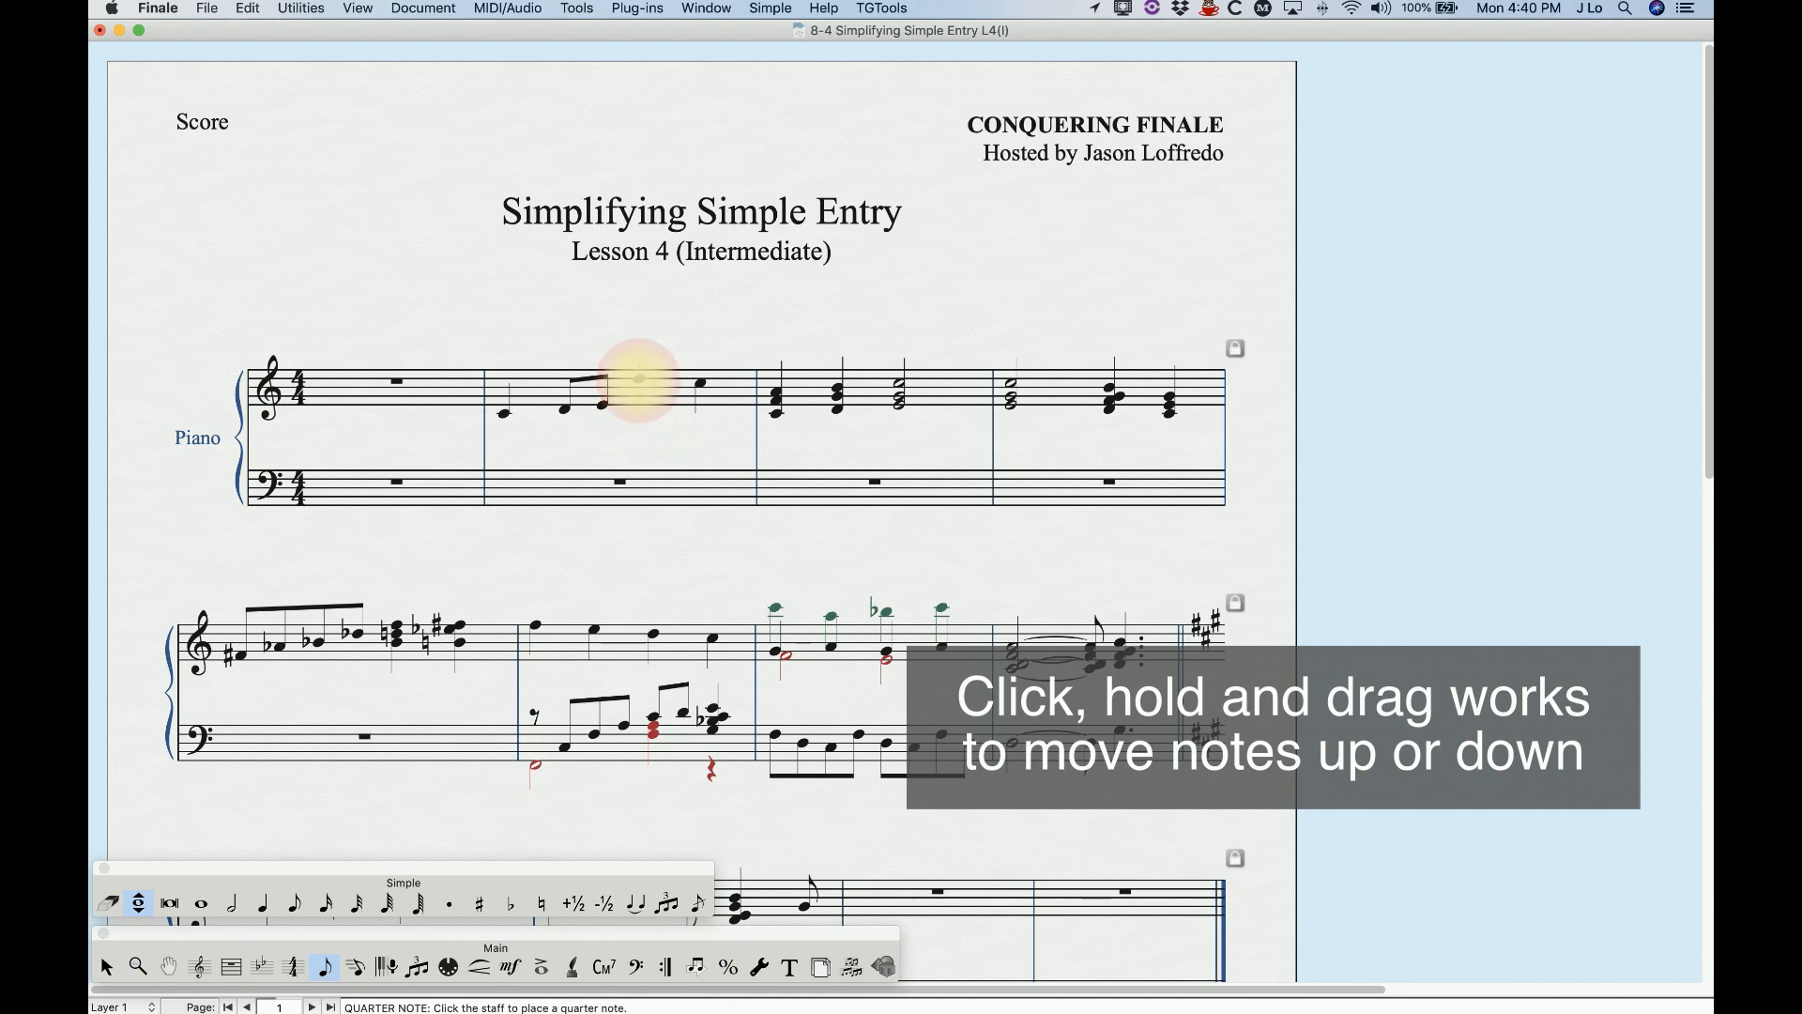
- Try repitching the top note of measure 3's first chord, and undo the pitch changes
click(775, 376)
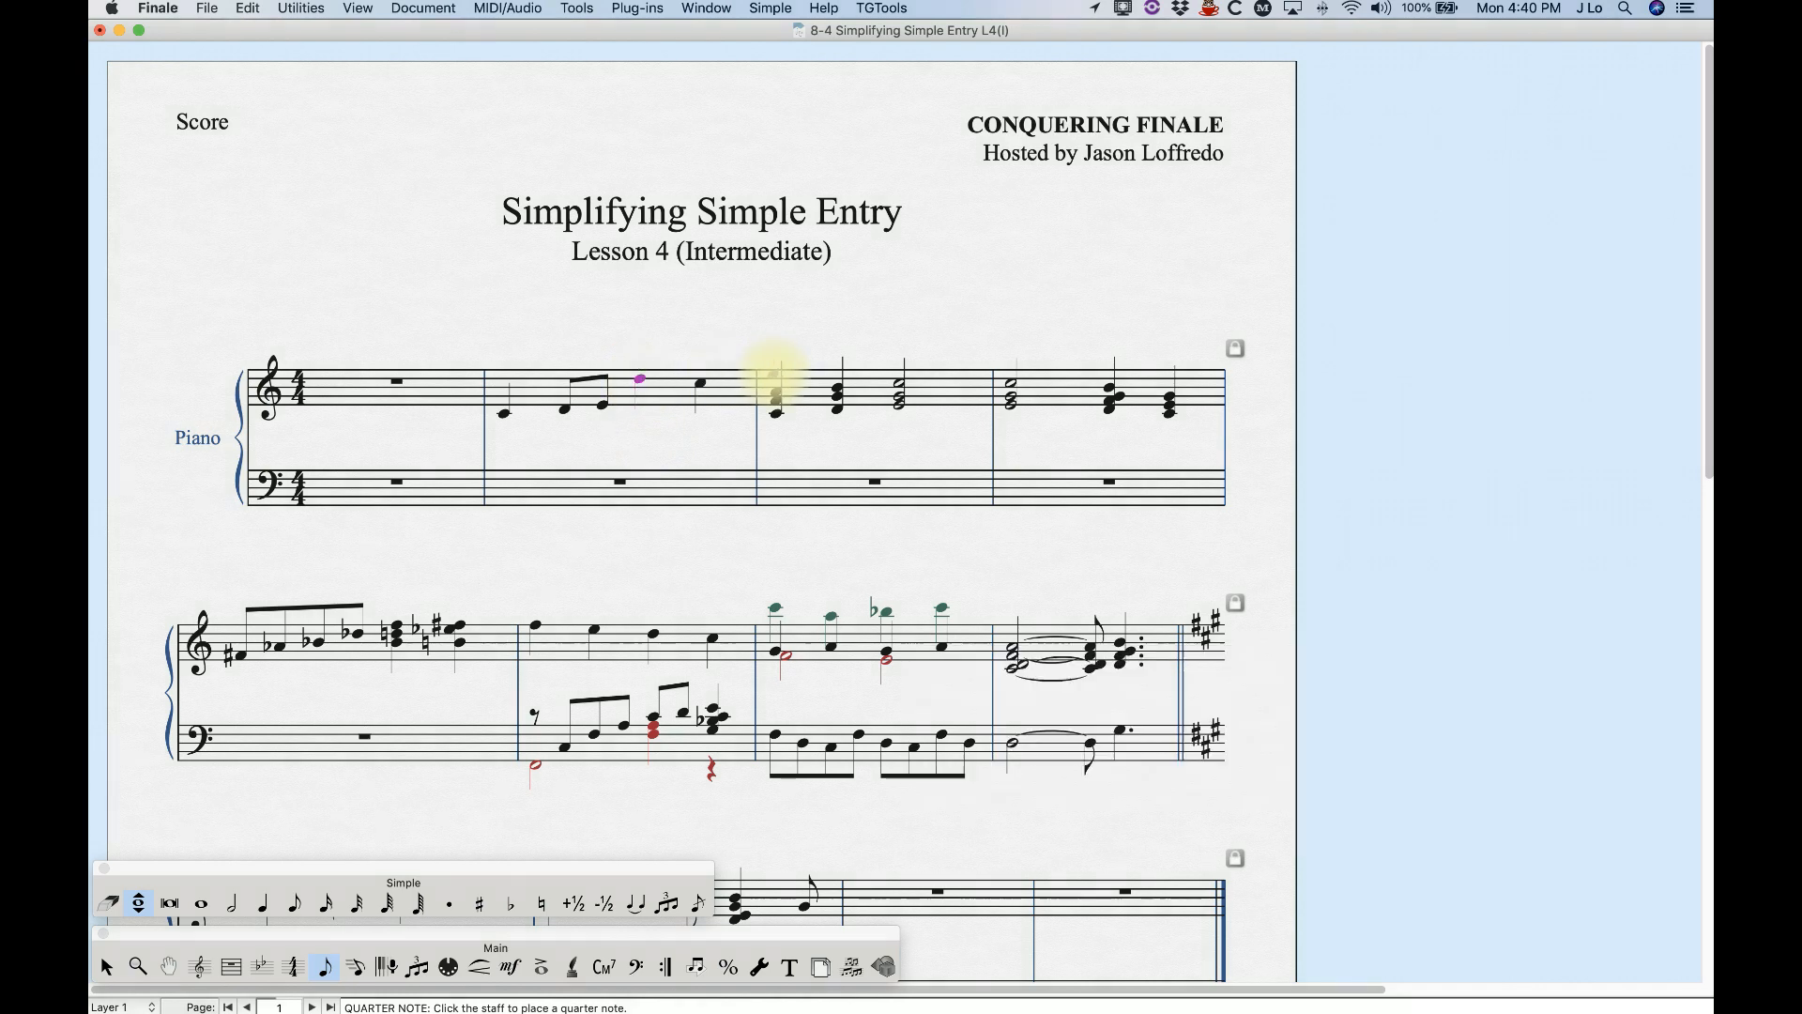
key(super+z)
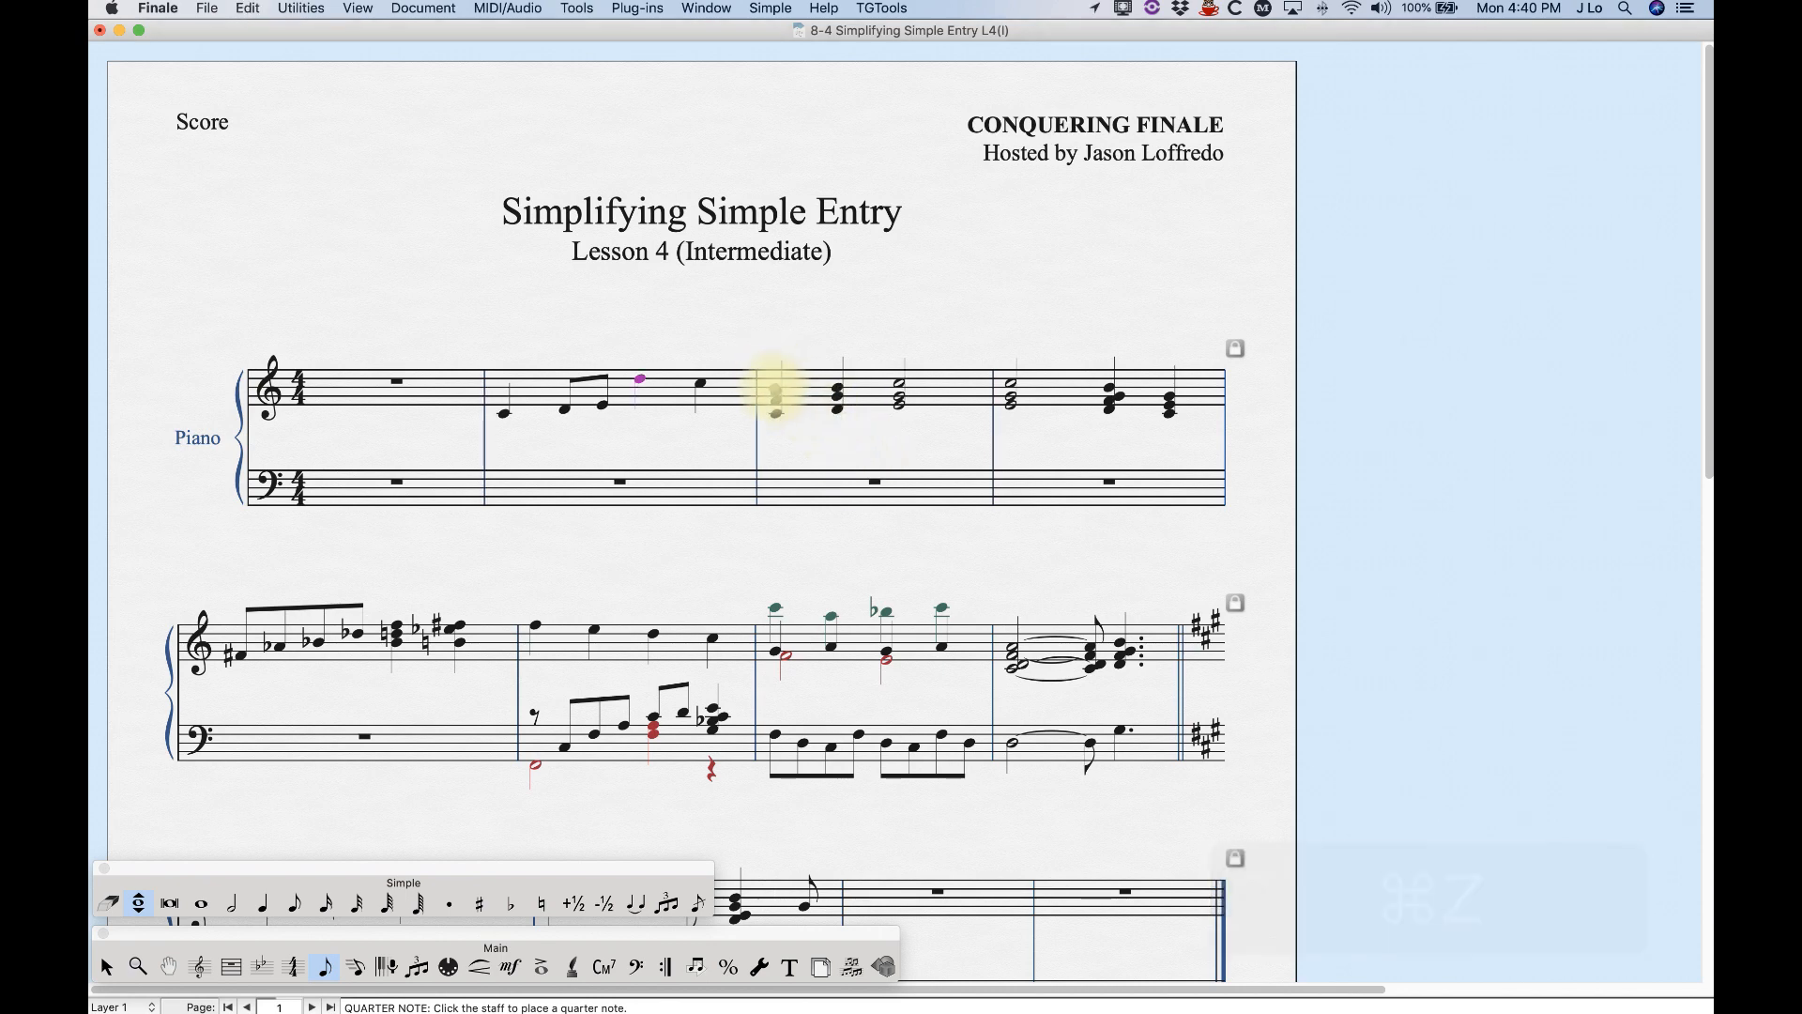
key(super+z)
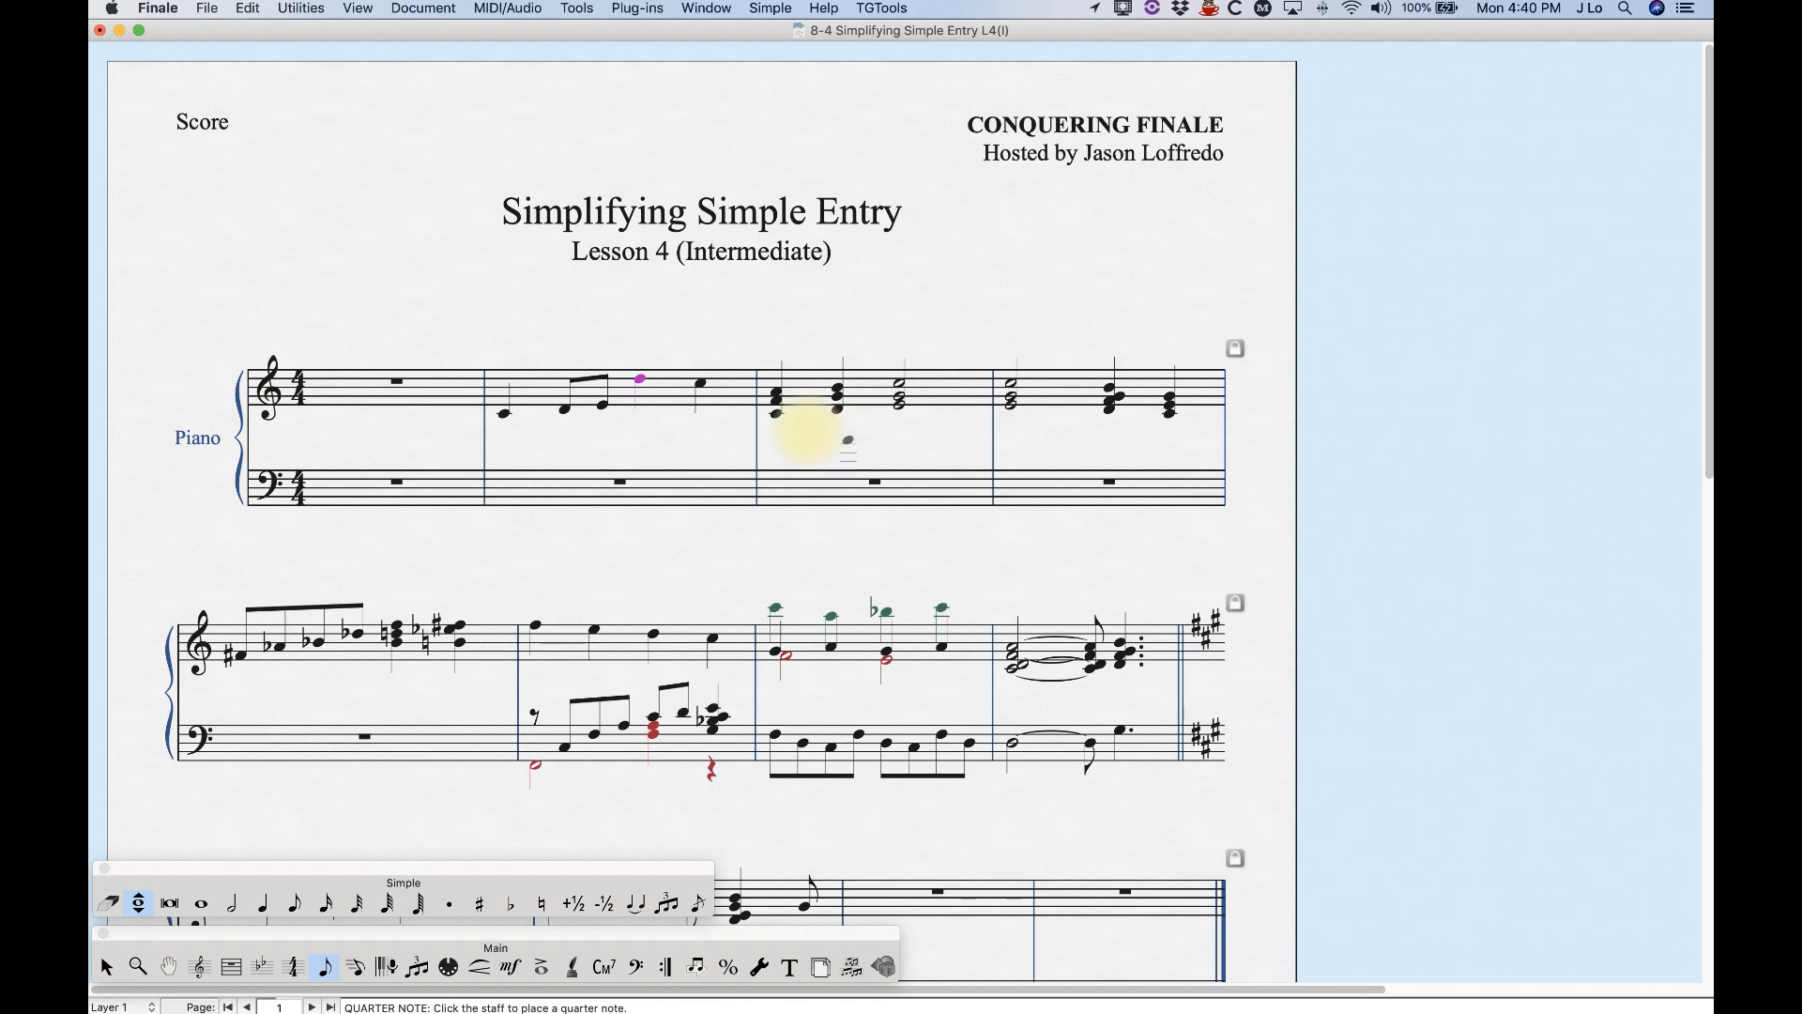
- Select measure 2's last note and change its duration between quarter, eighth and sixteenth values, ending on a quarter note
key(Right)
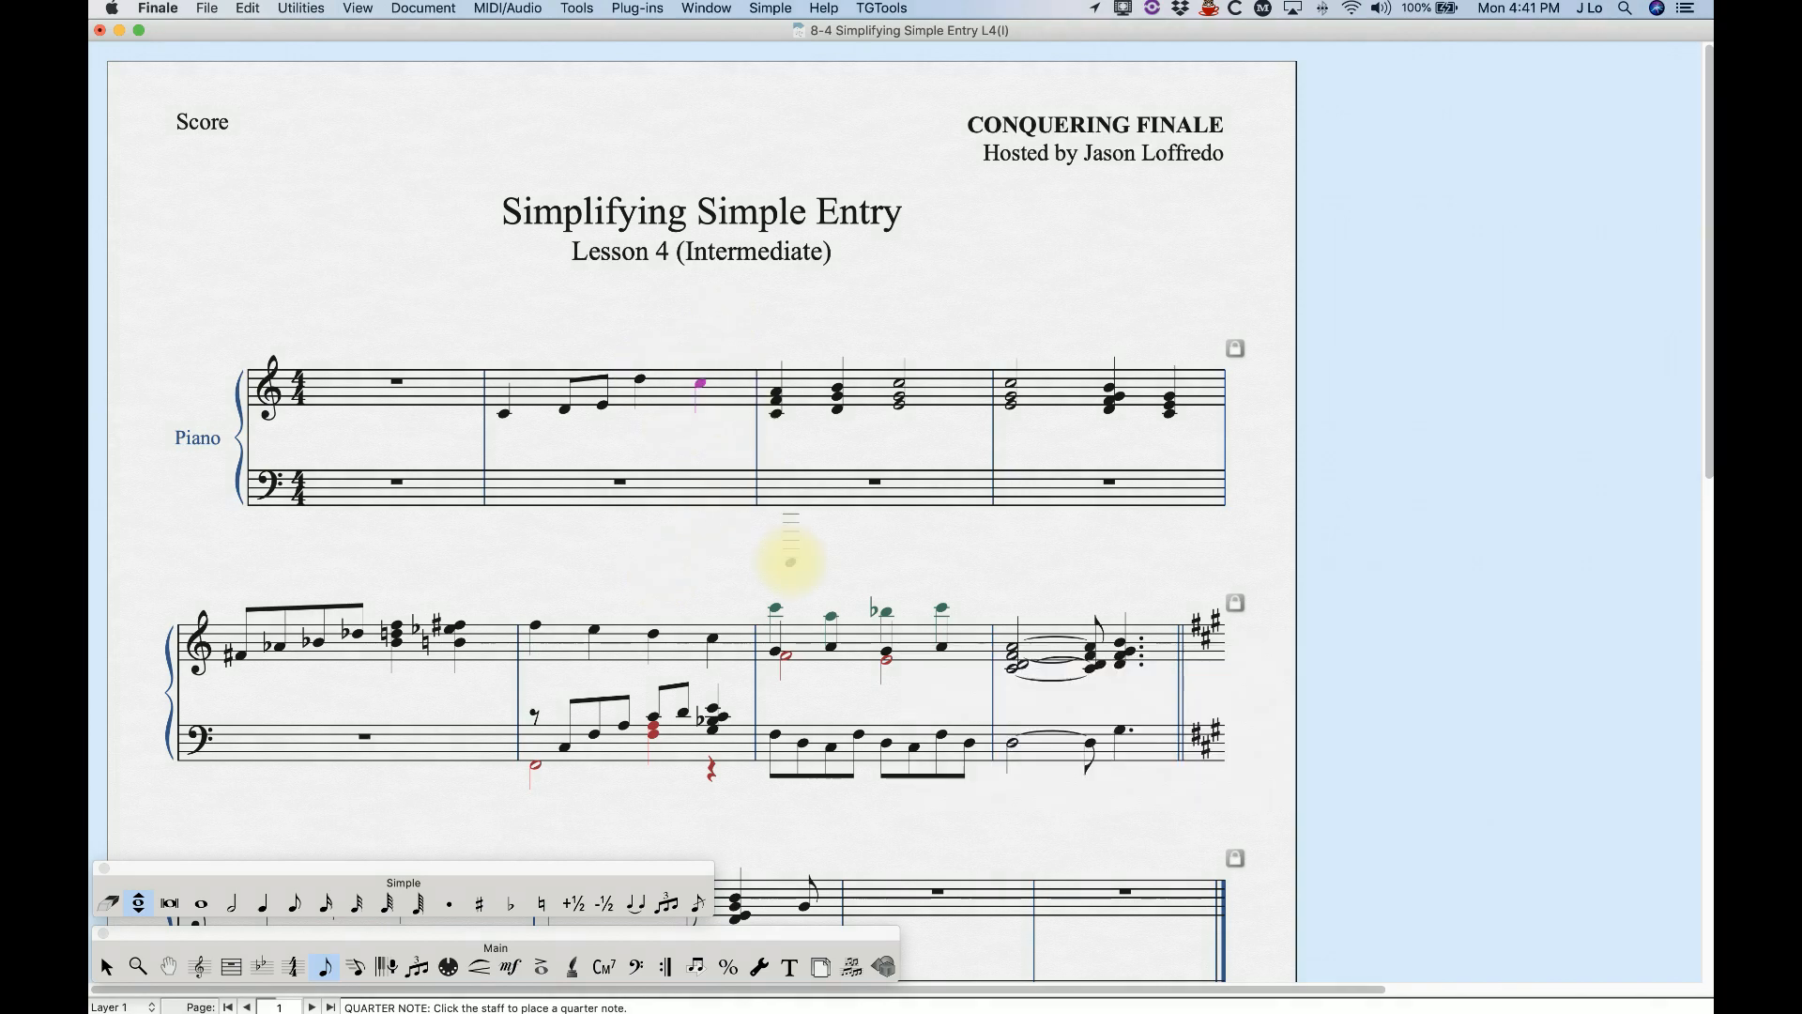
key(alt+4)
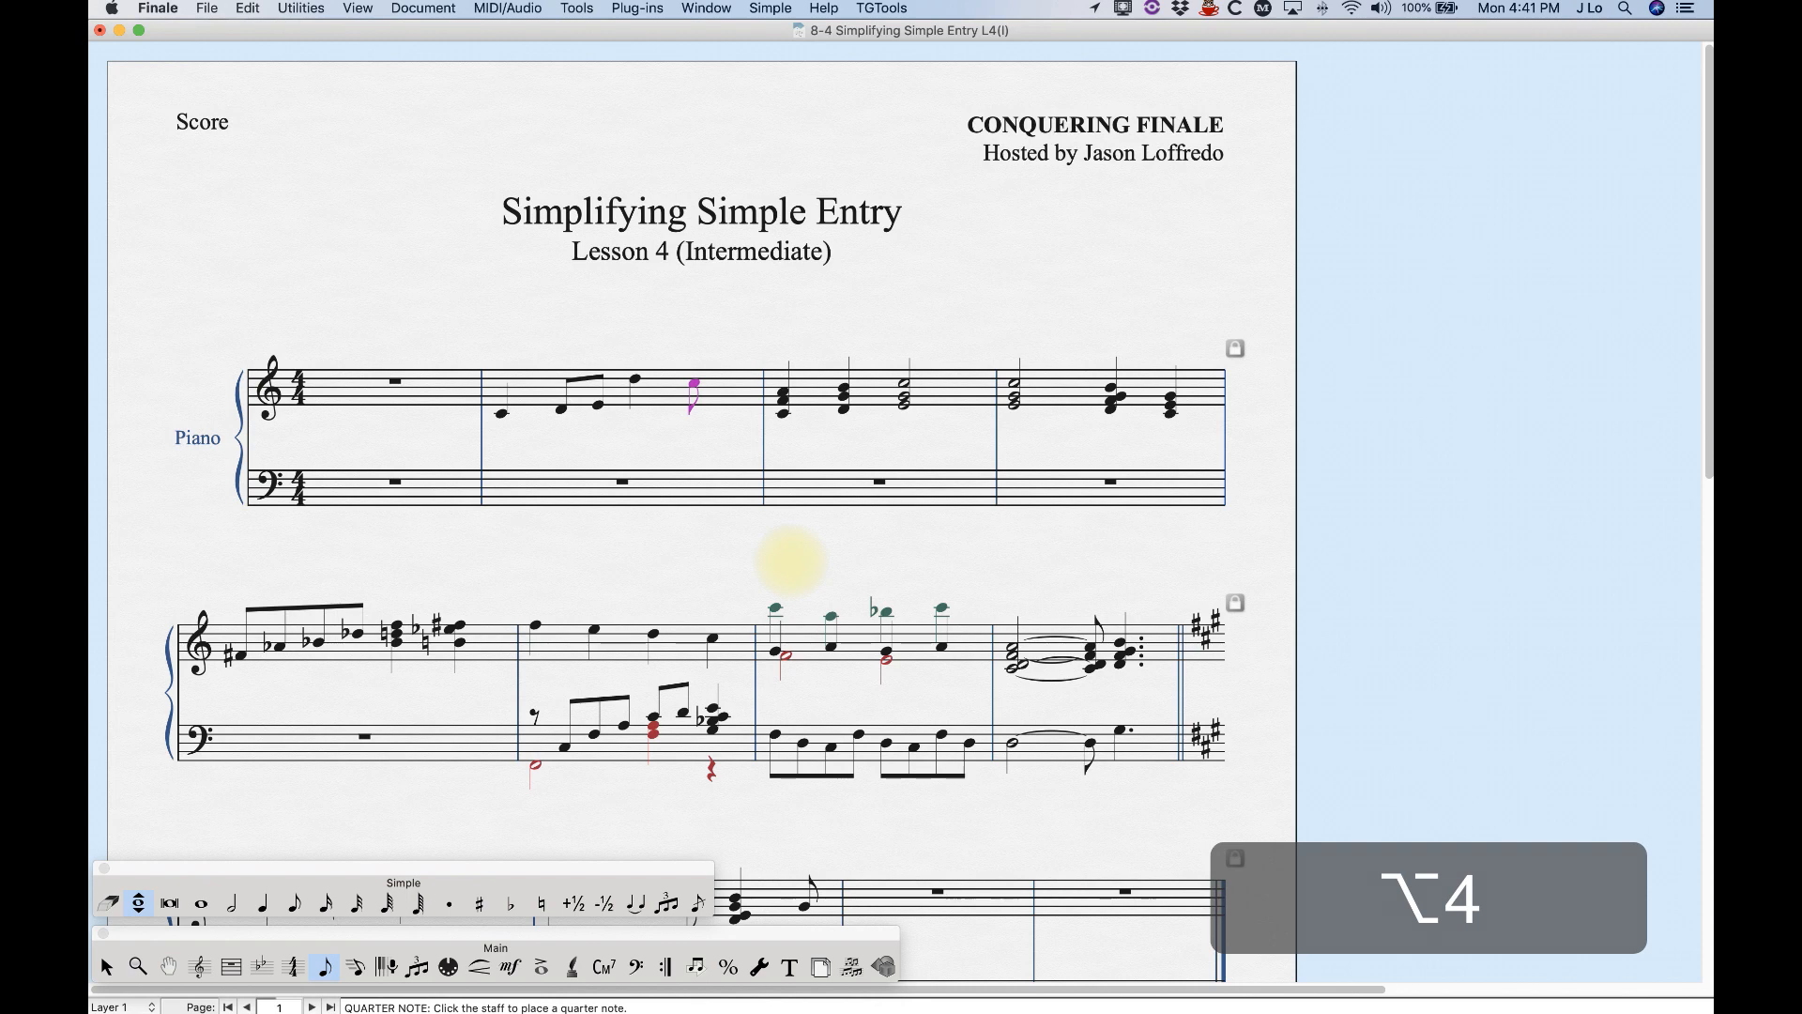
key(alt+5)
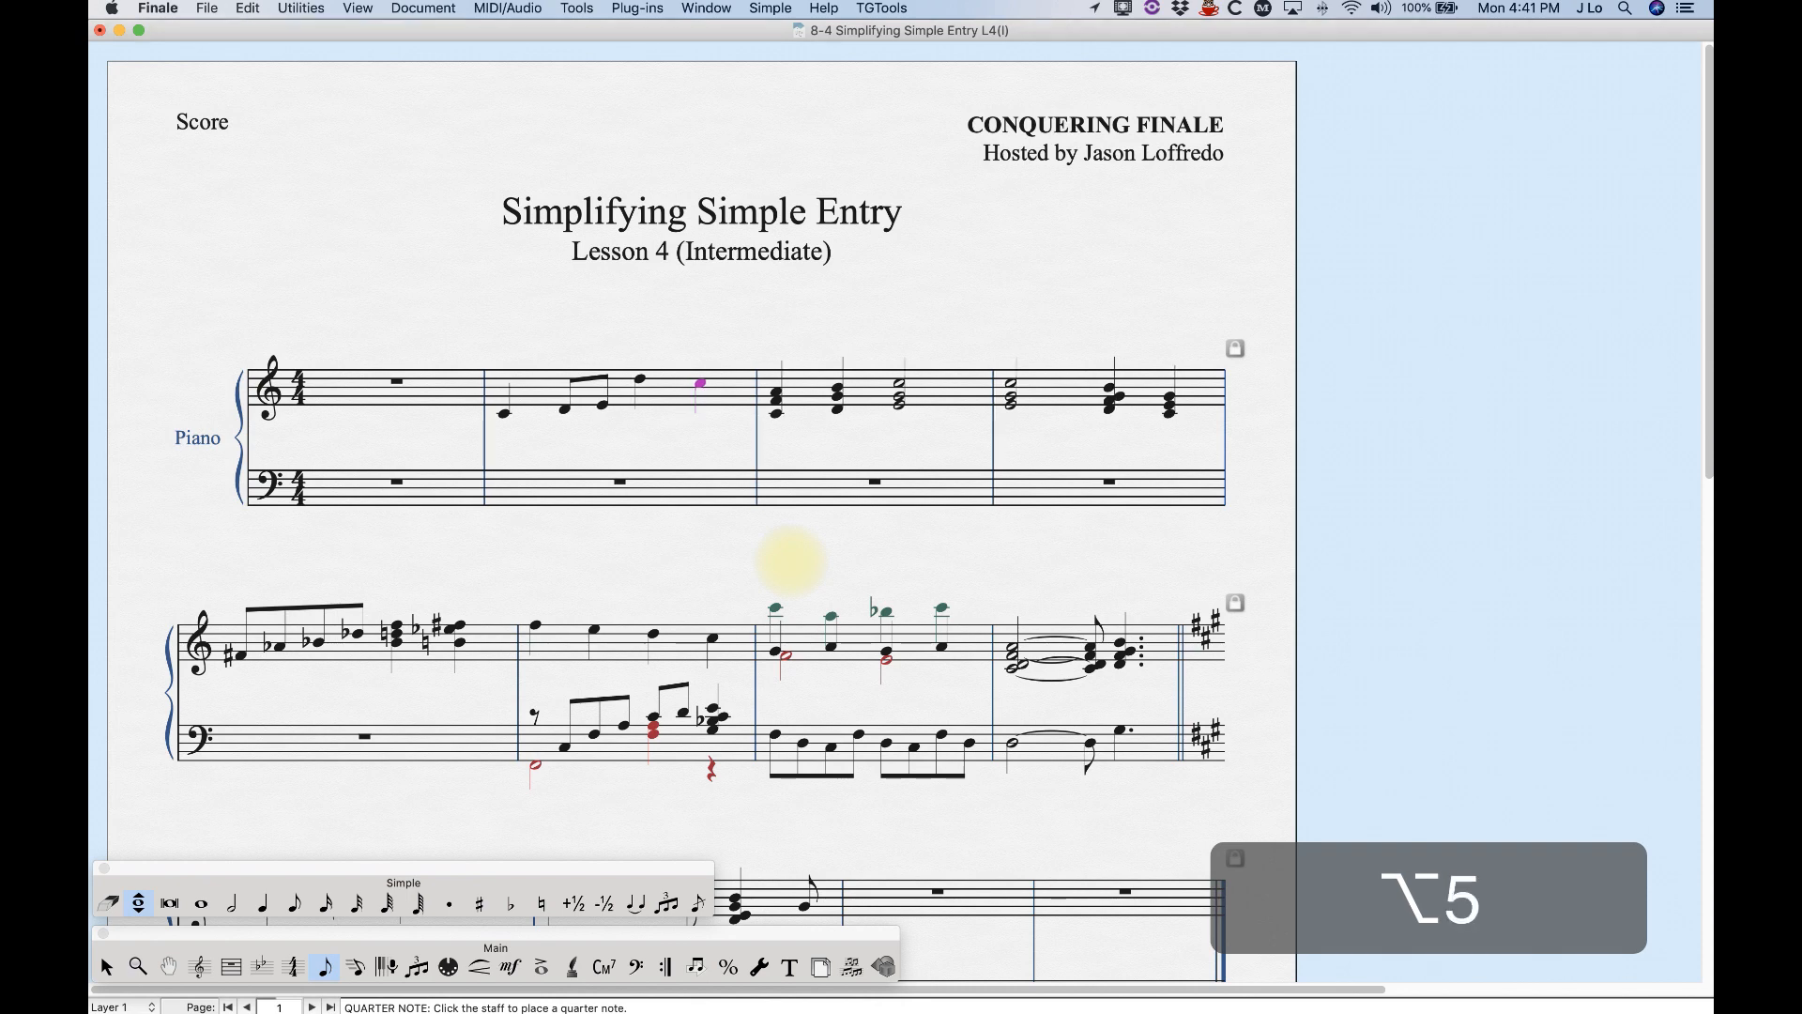
key(alt)
key(alt+6)
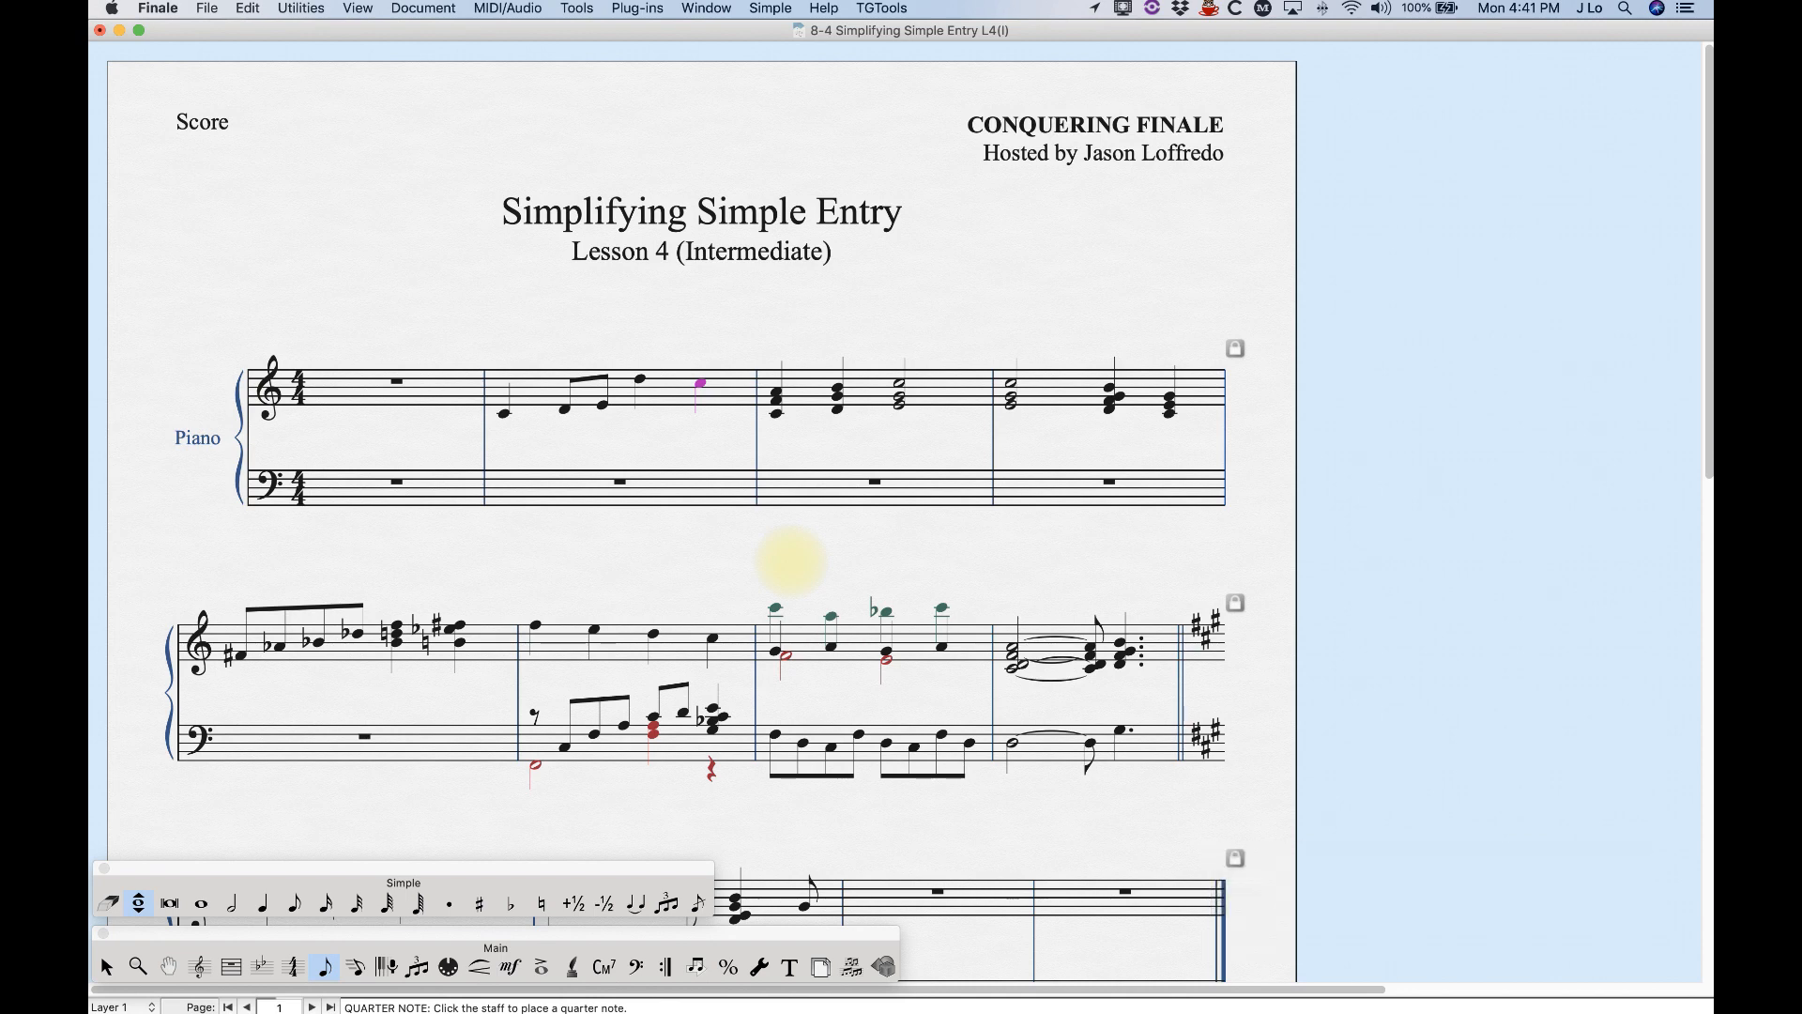
key(alt+4)
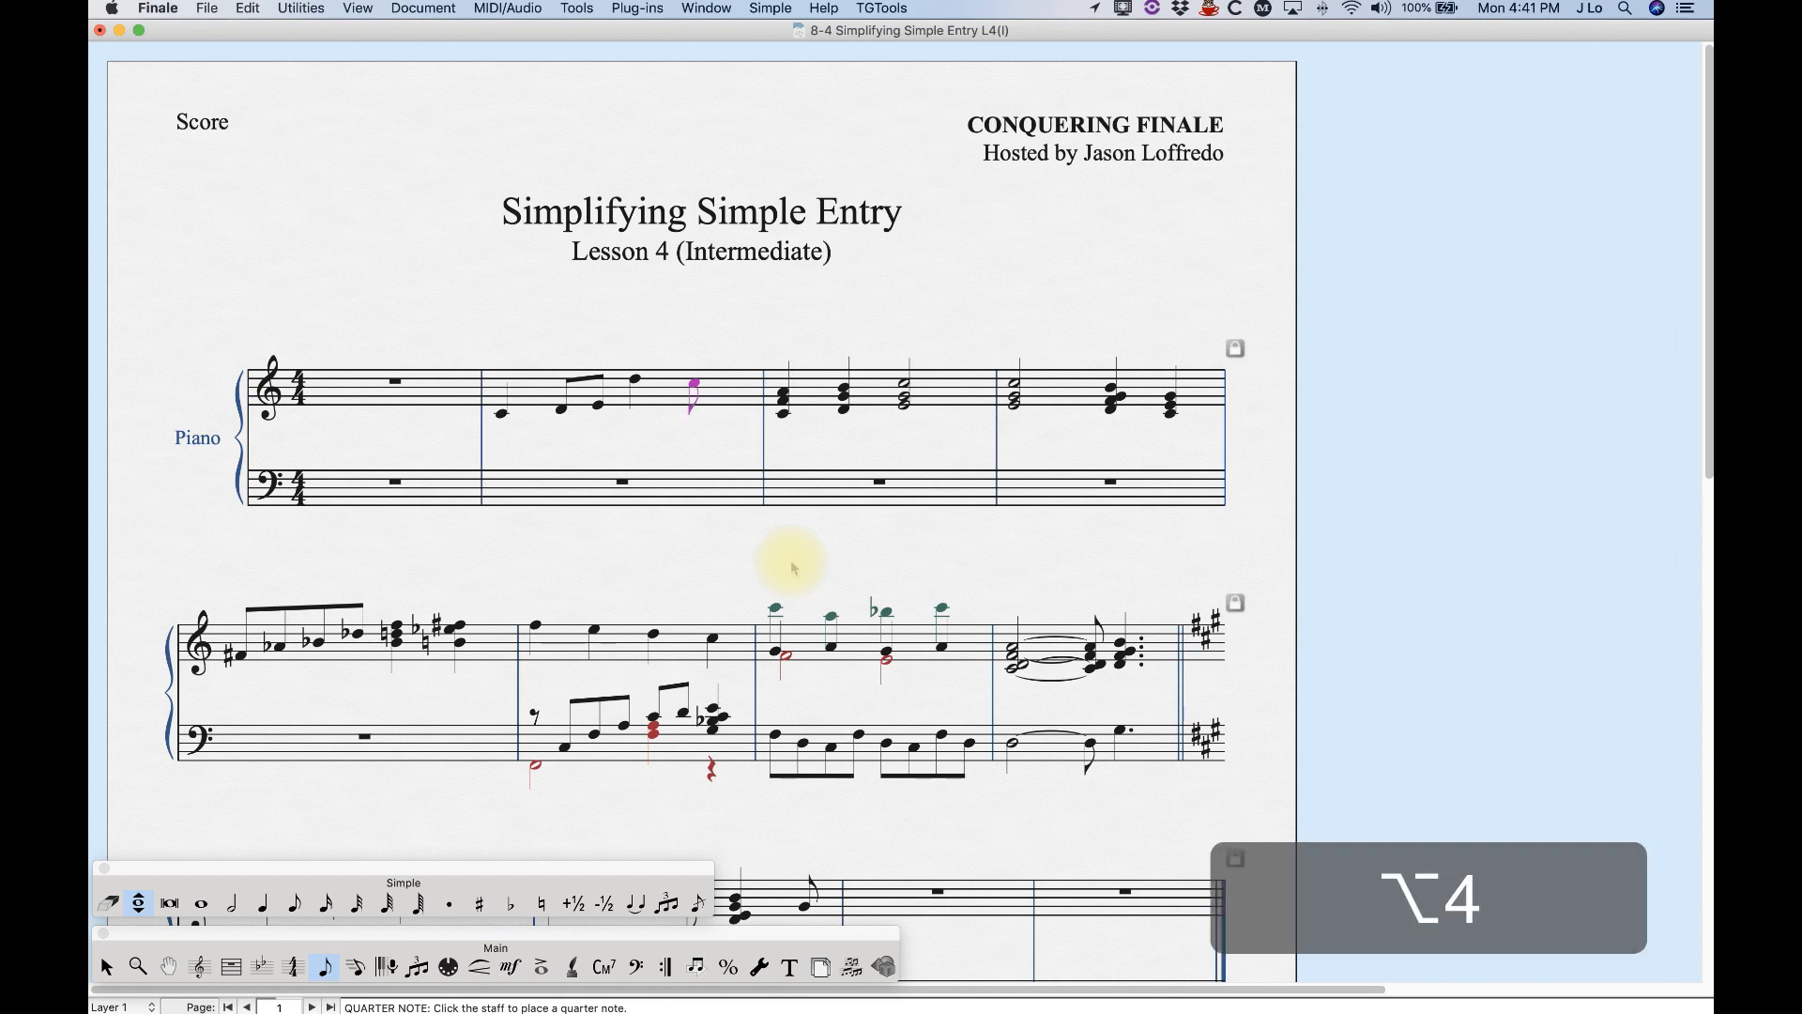
key(alt+3)
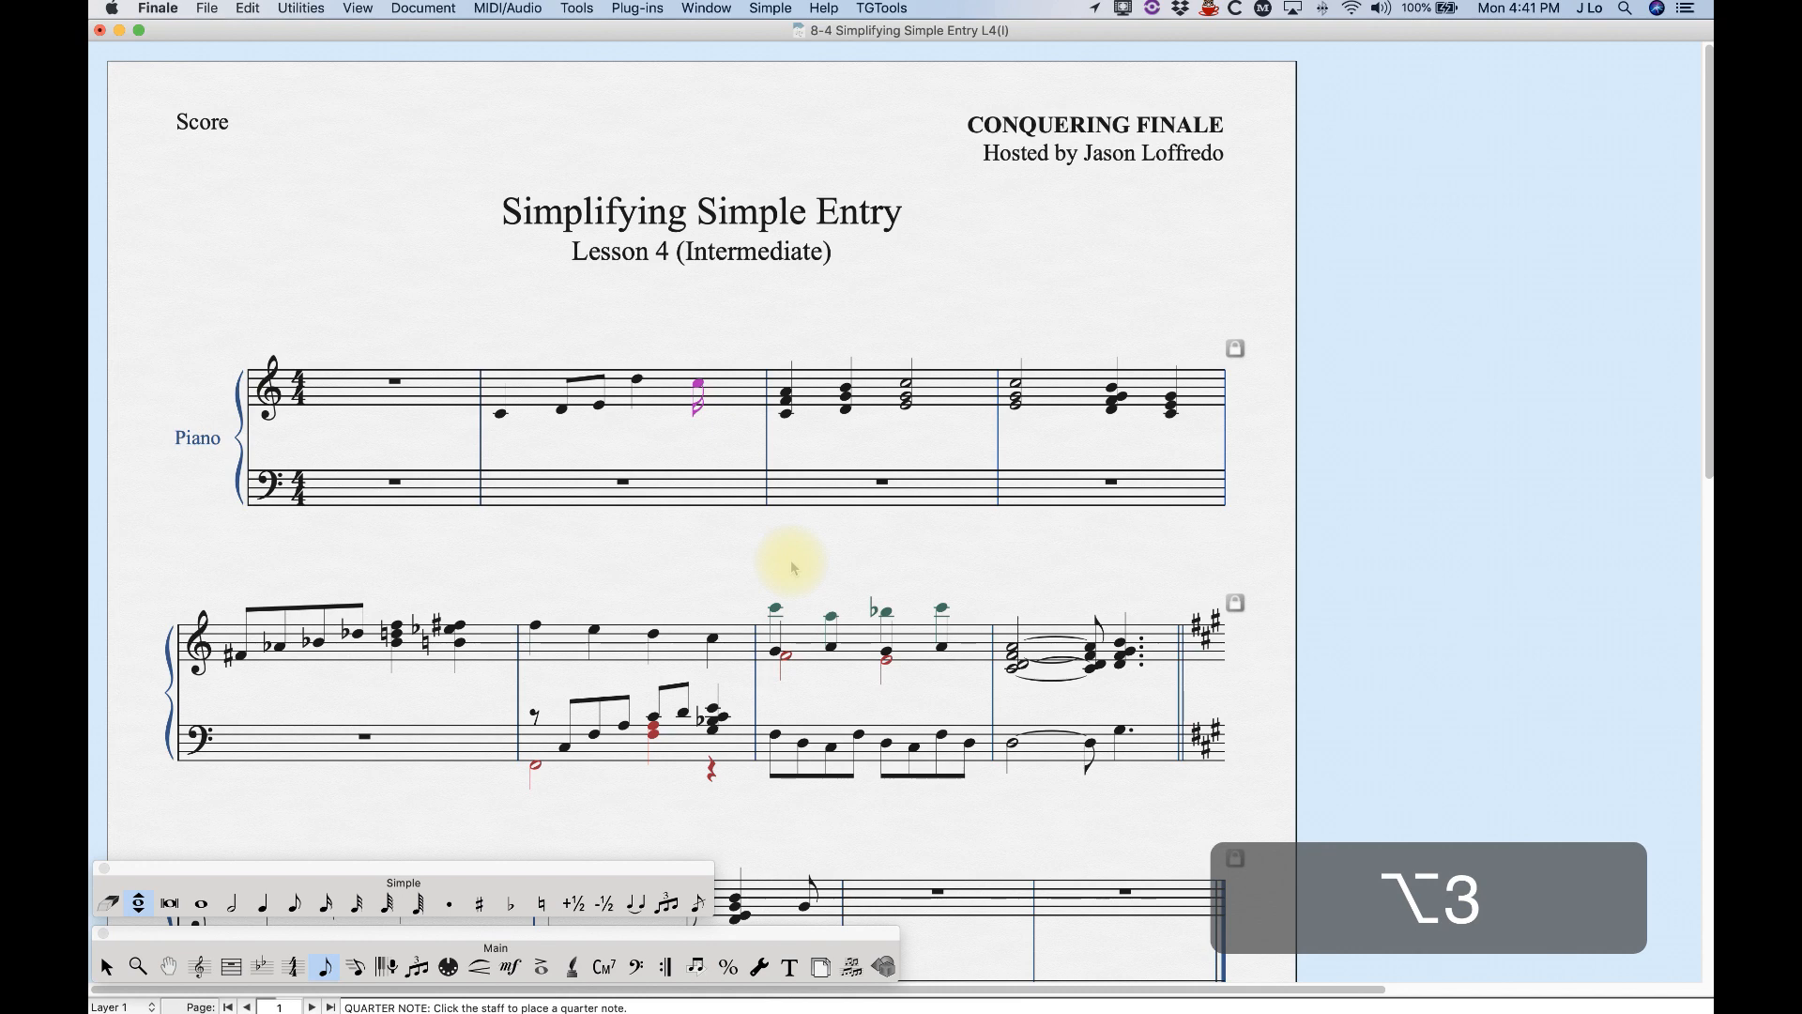
key(alt+5)
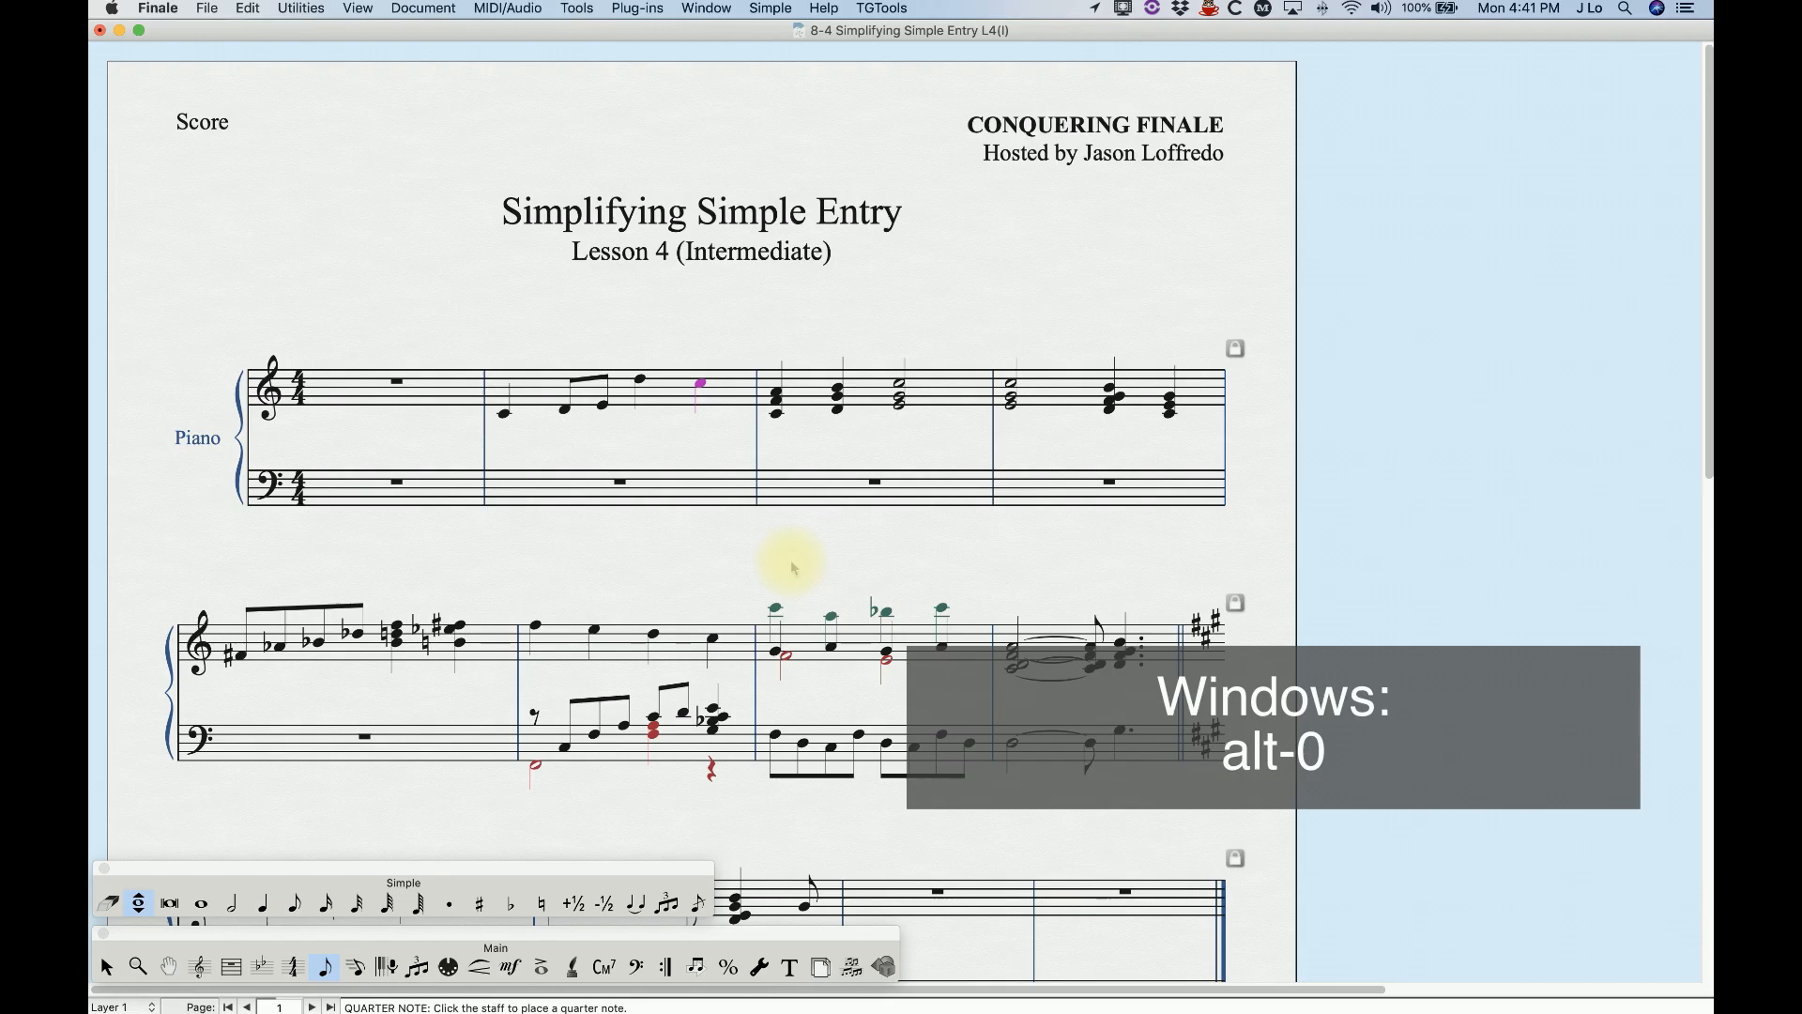
- Change measure 2's last note to a 128th note twice, setting it back to a quarter note each time
key(alt+0)
key(alt+0)
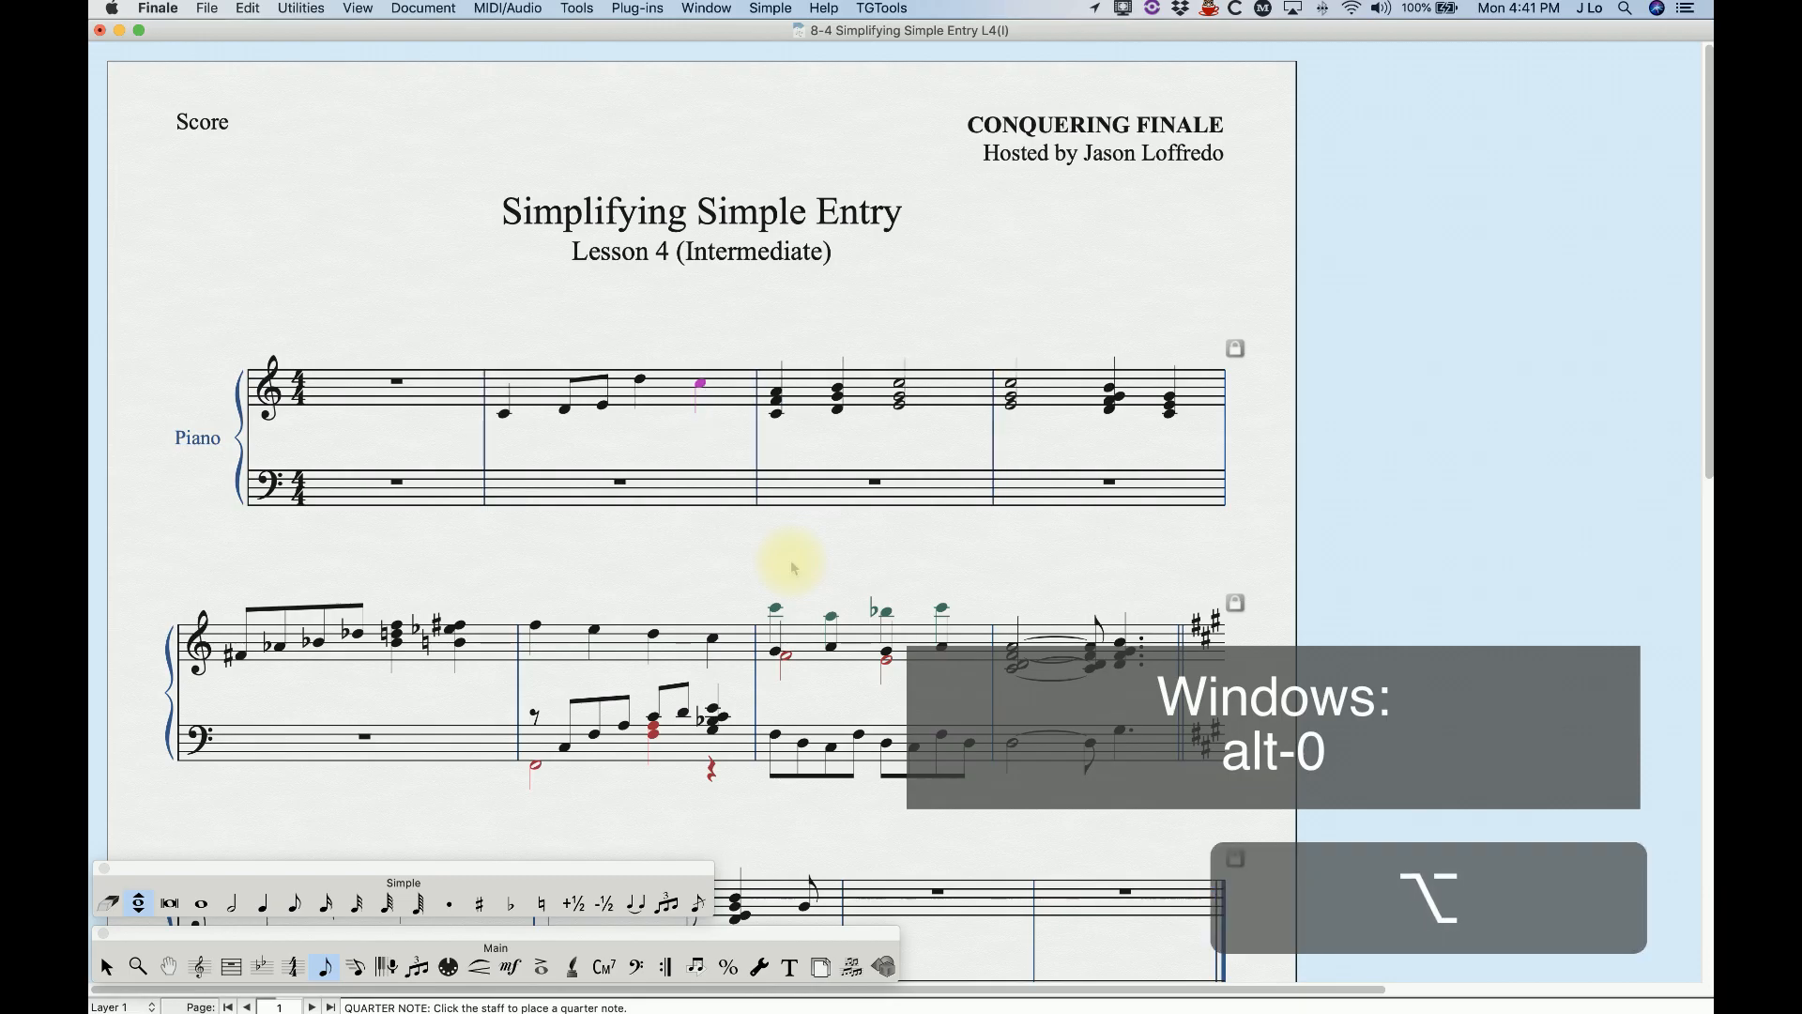
key(alt+0)
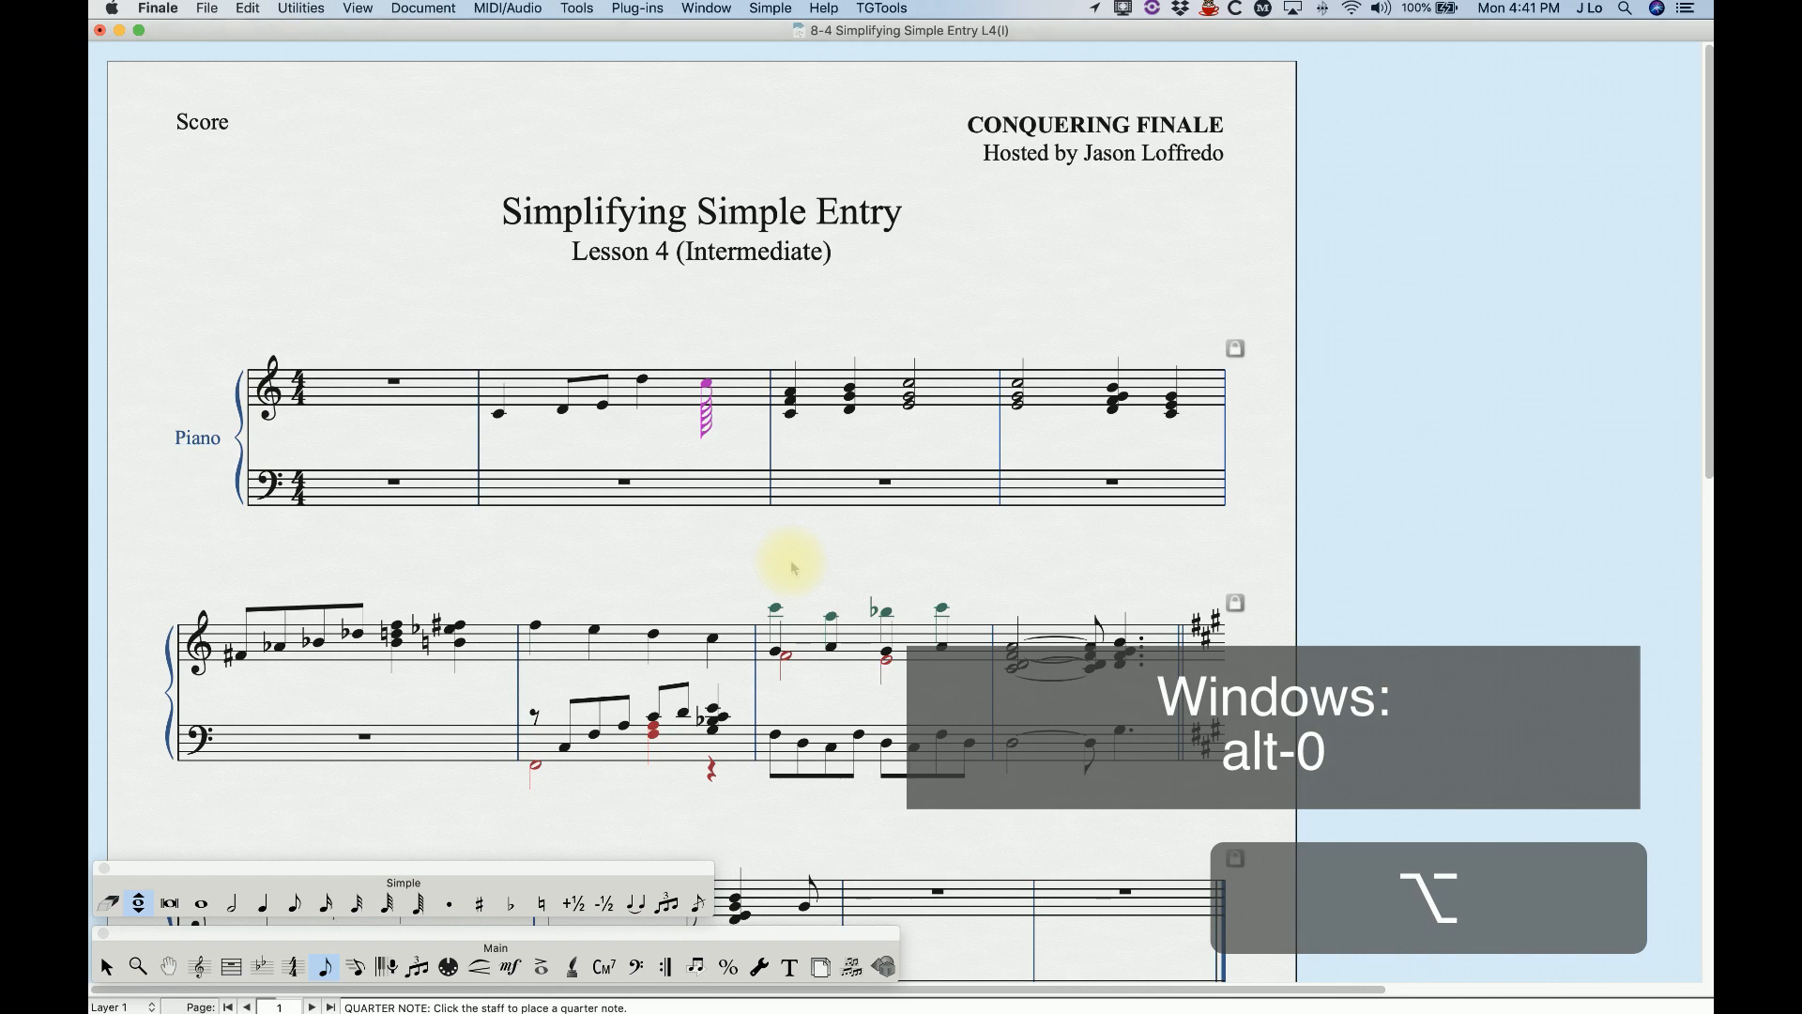
key(alt+5)
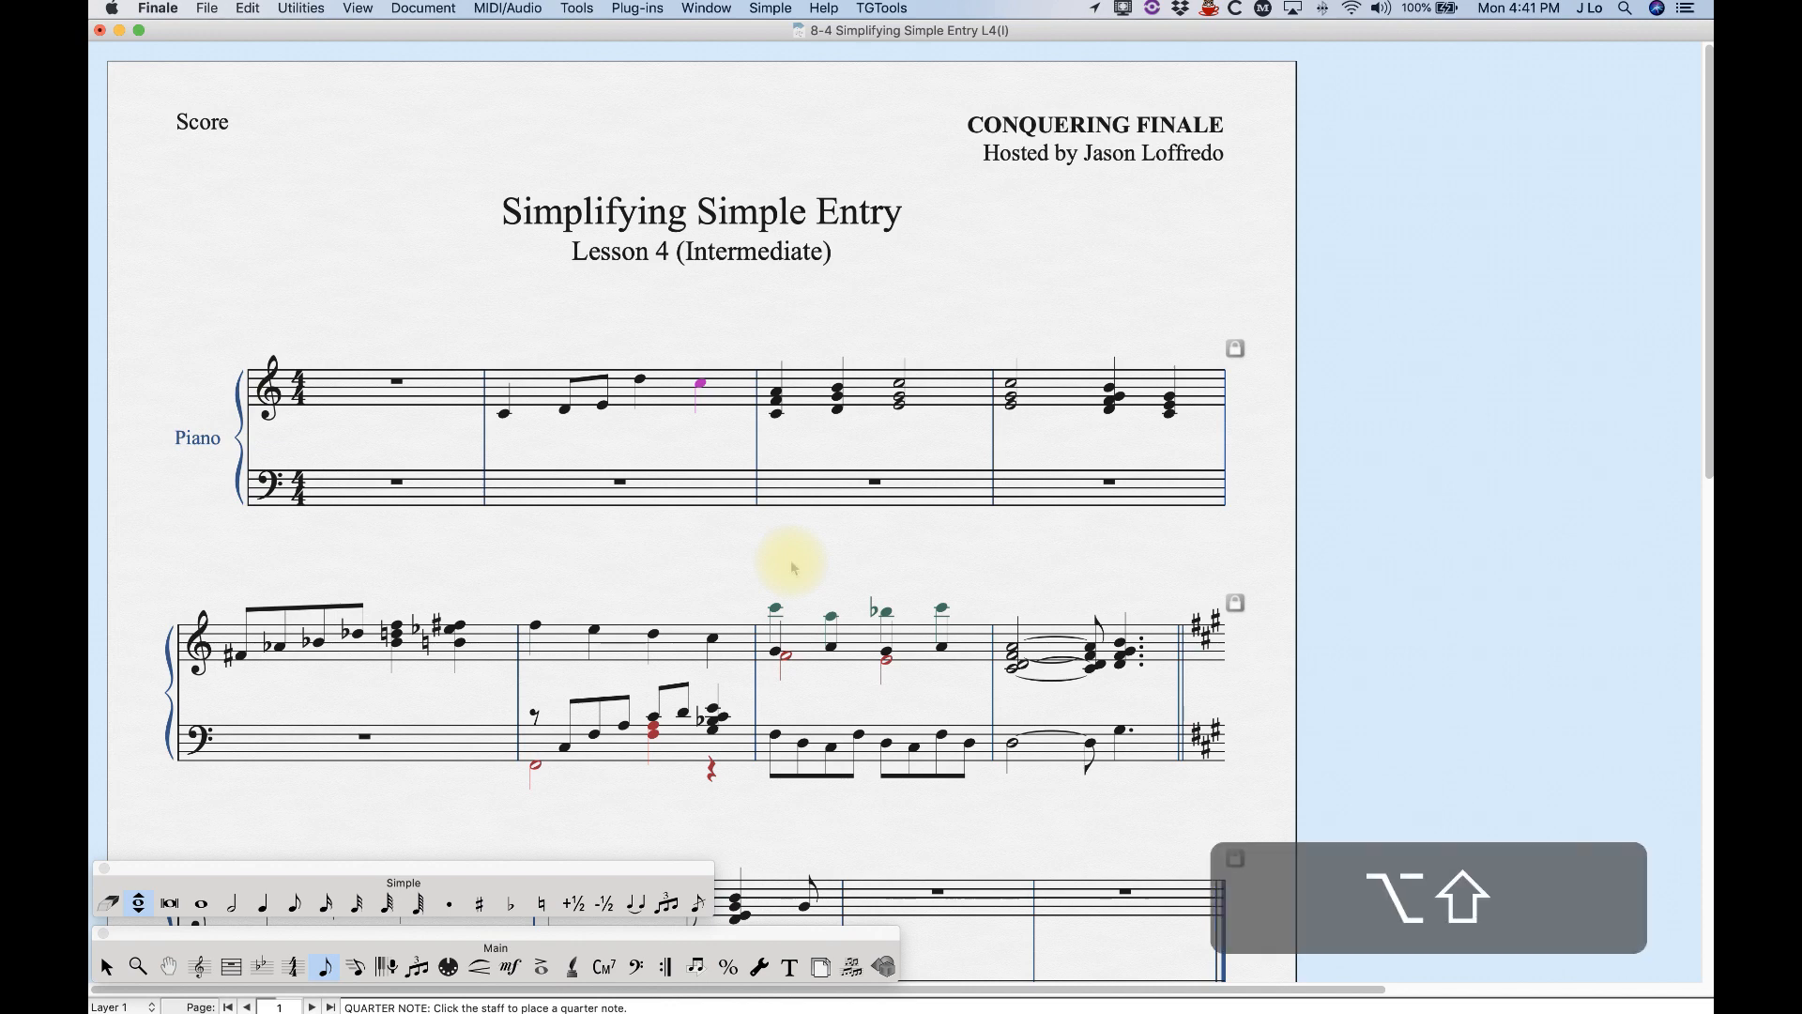
key(alt+shift+grave)
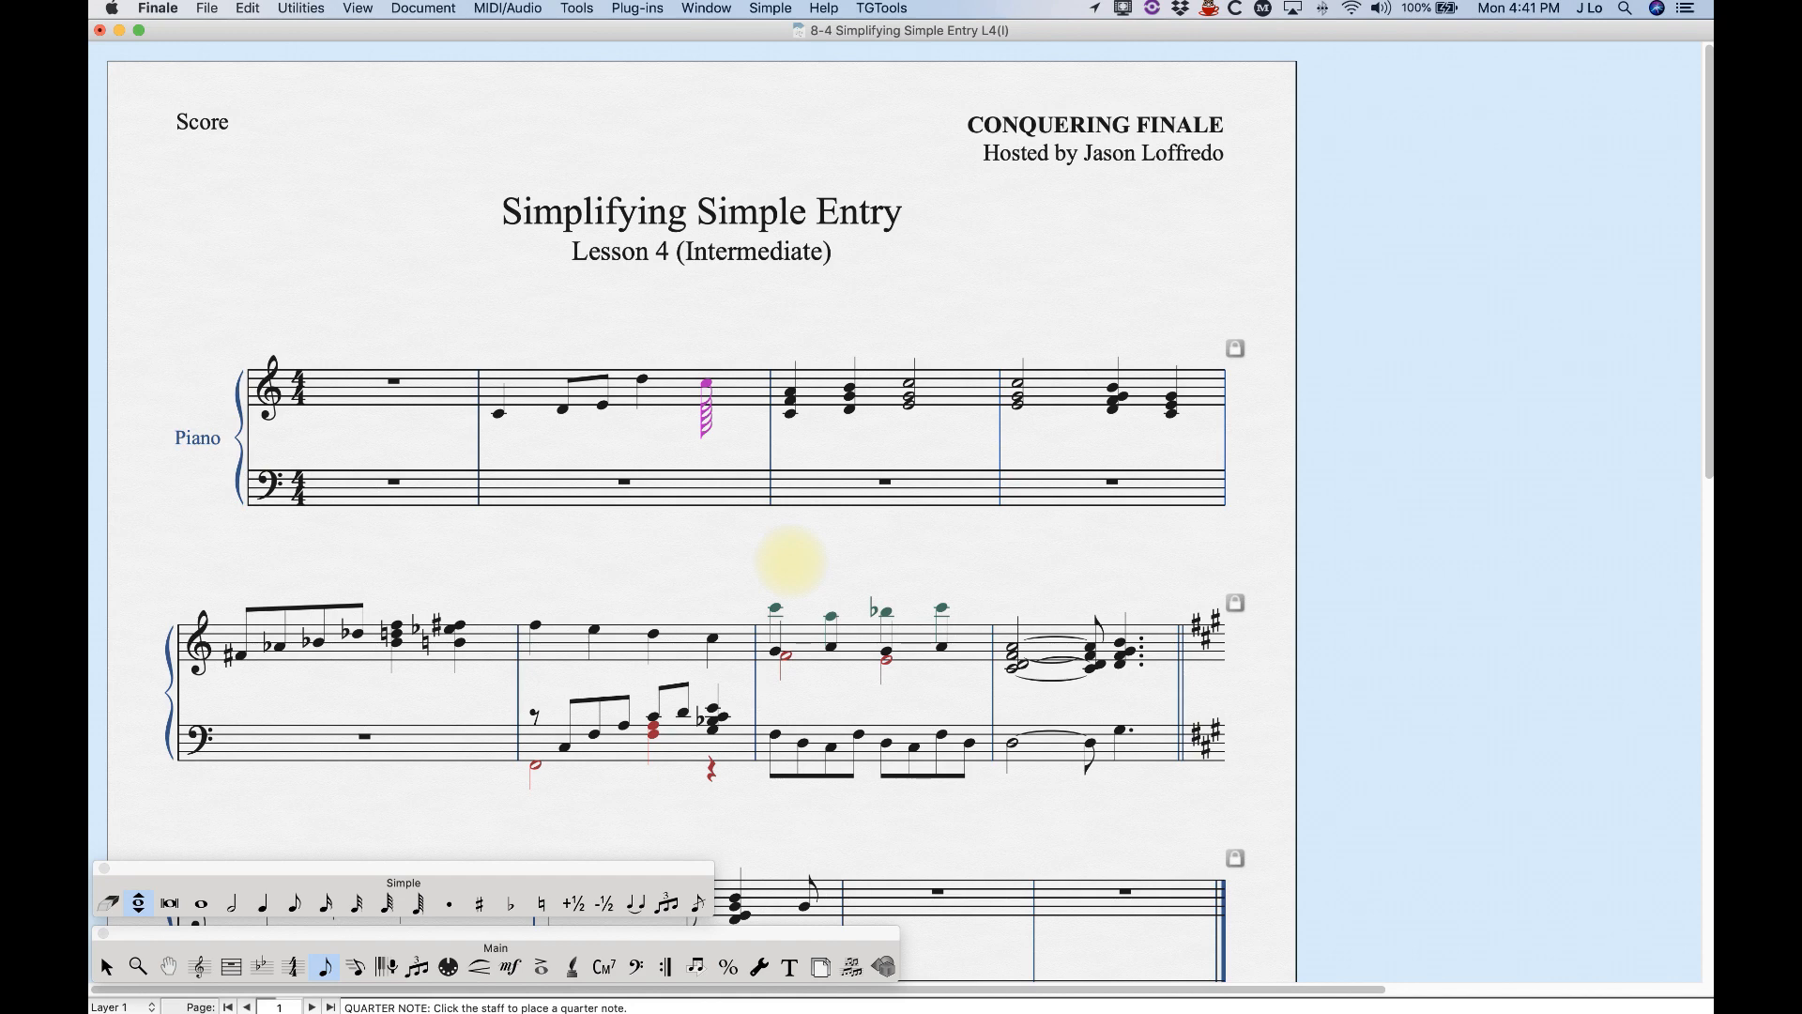
key(alt+shift+grave)
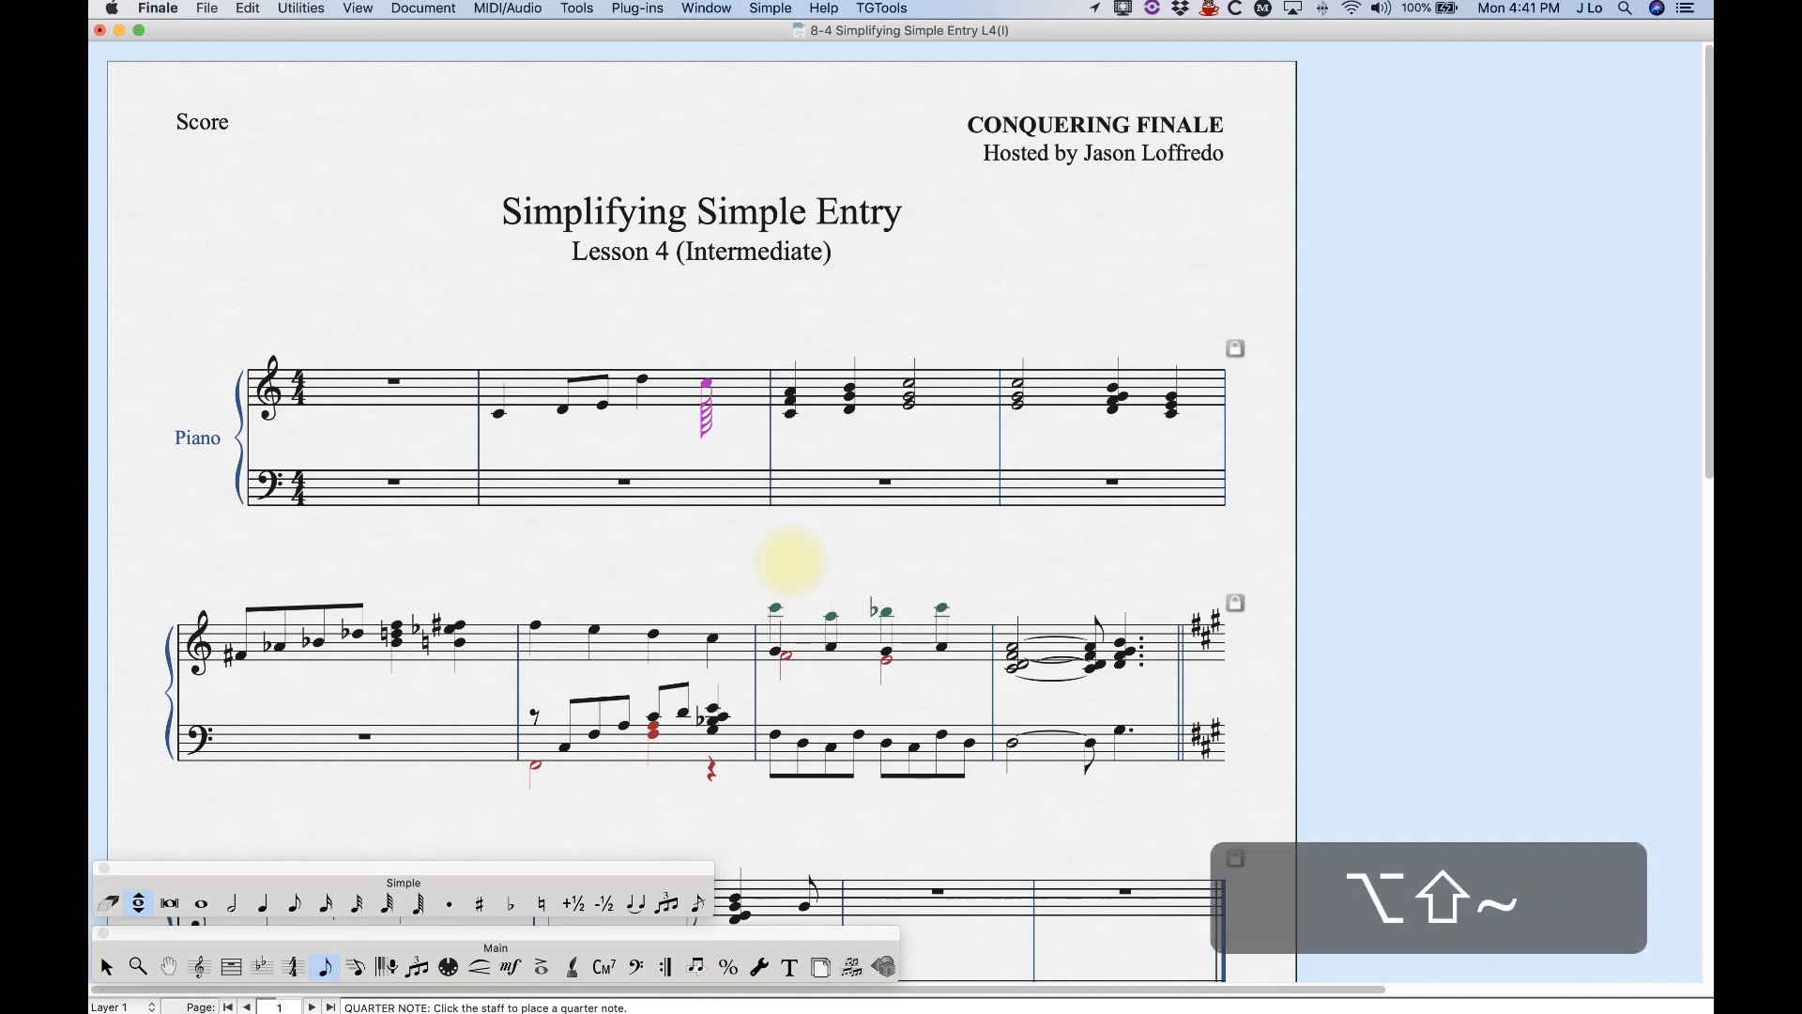
key(alt+5)
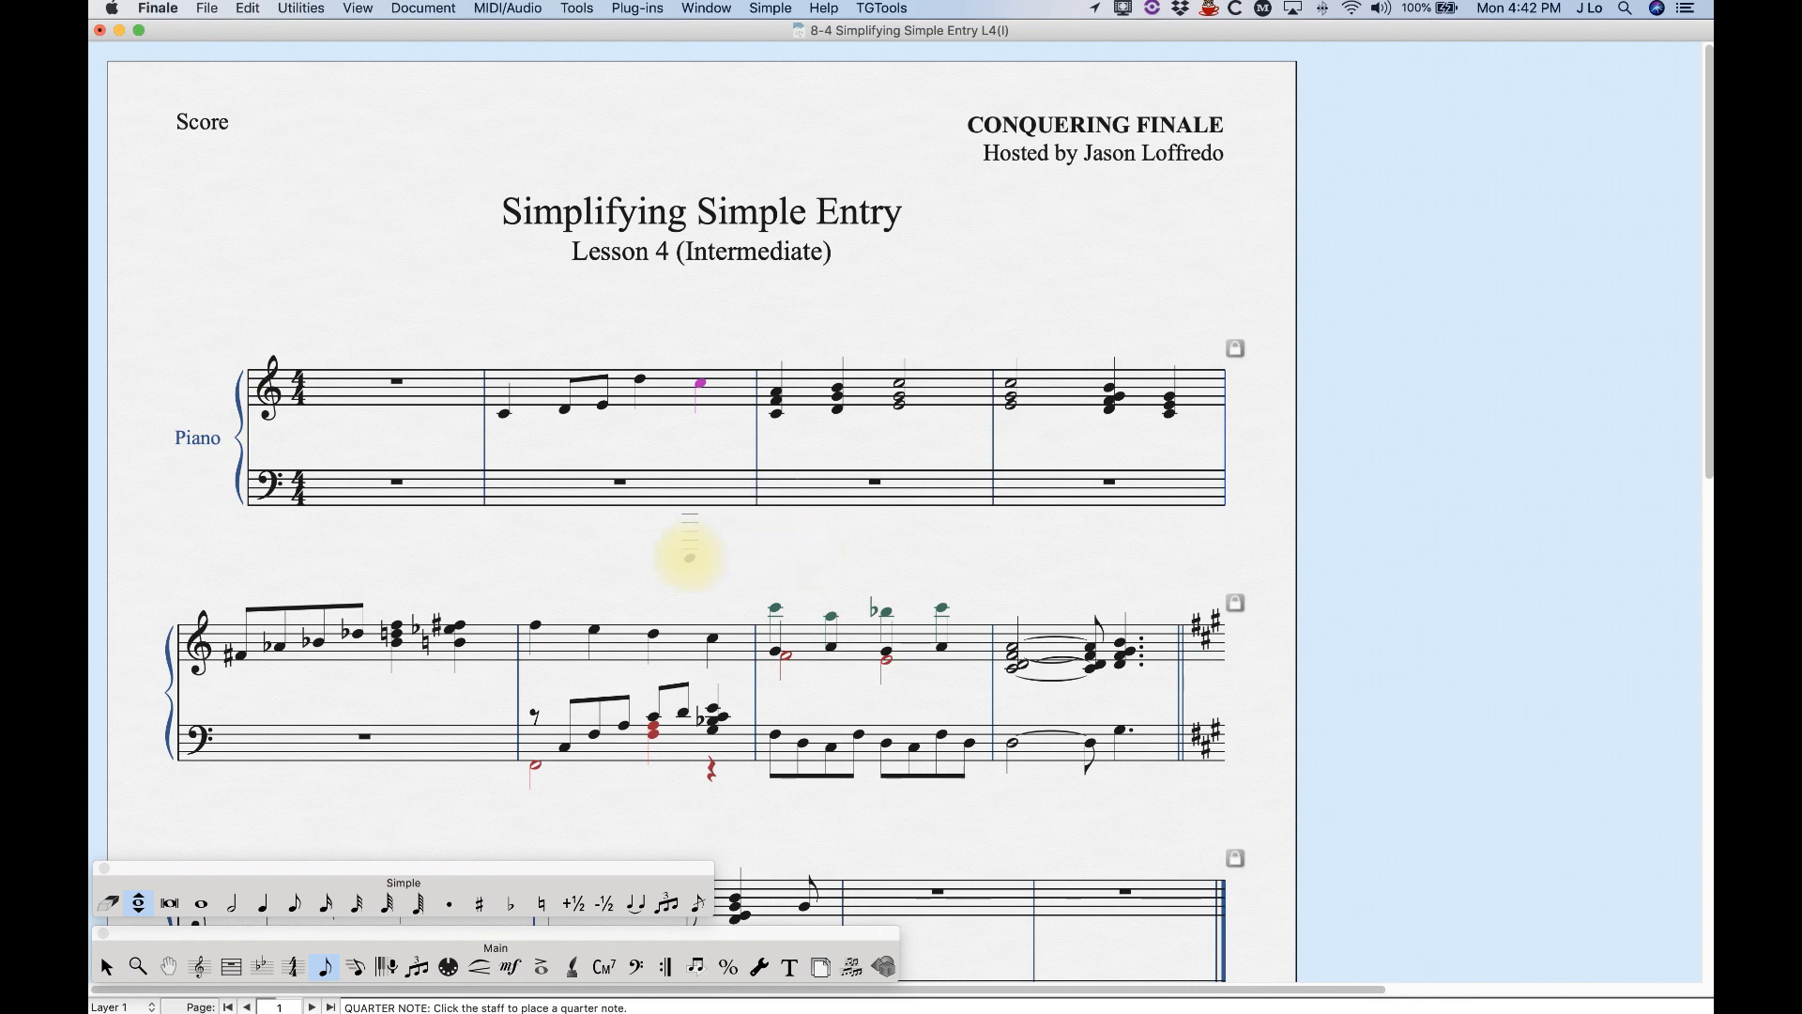
- Move to the bottom note of measure 3's first chord, change the chord to an eighth note, and undo the change
key(Right)
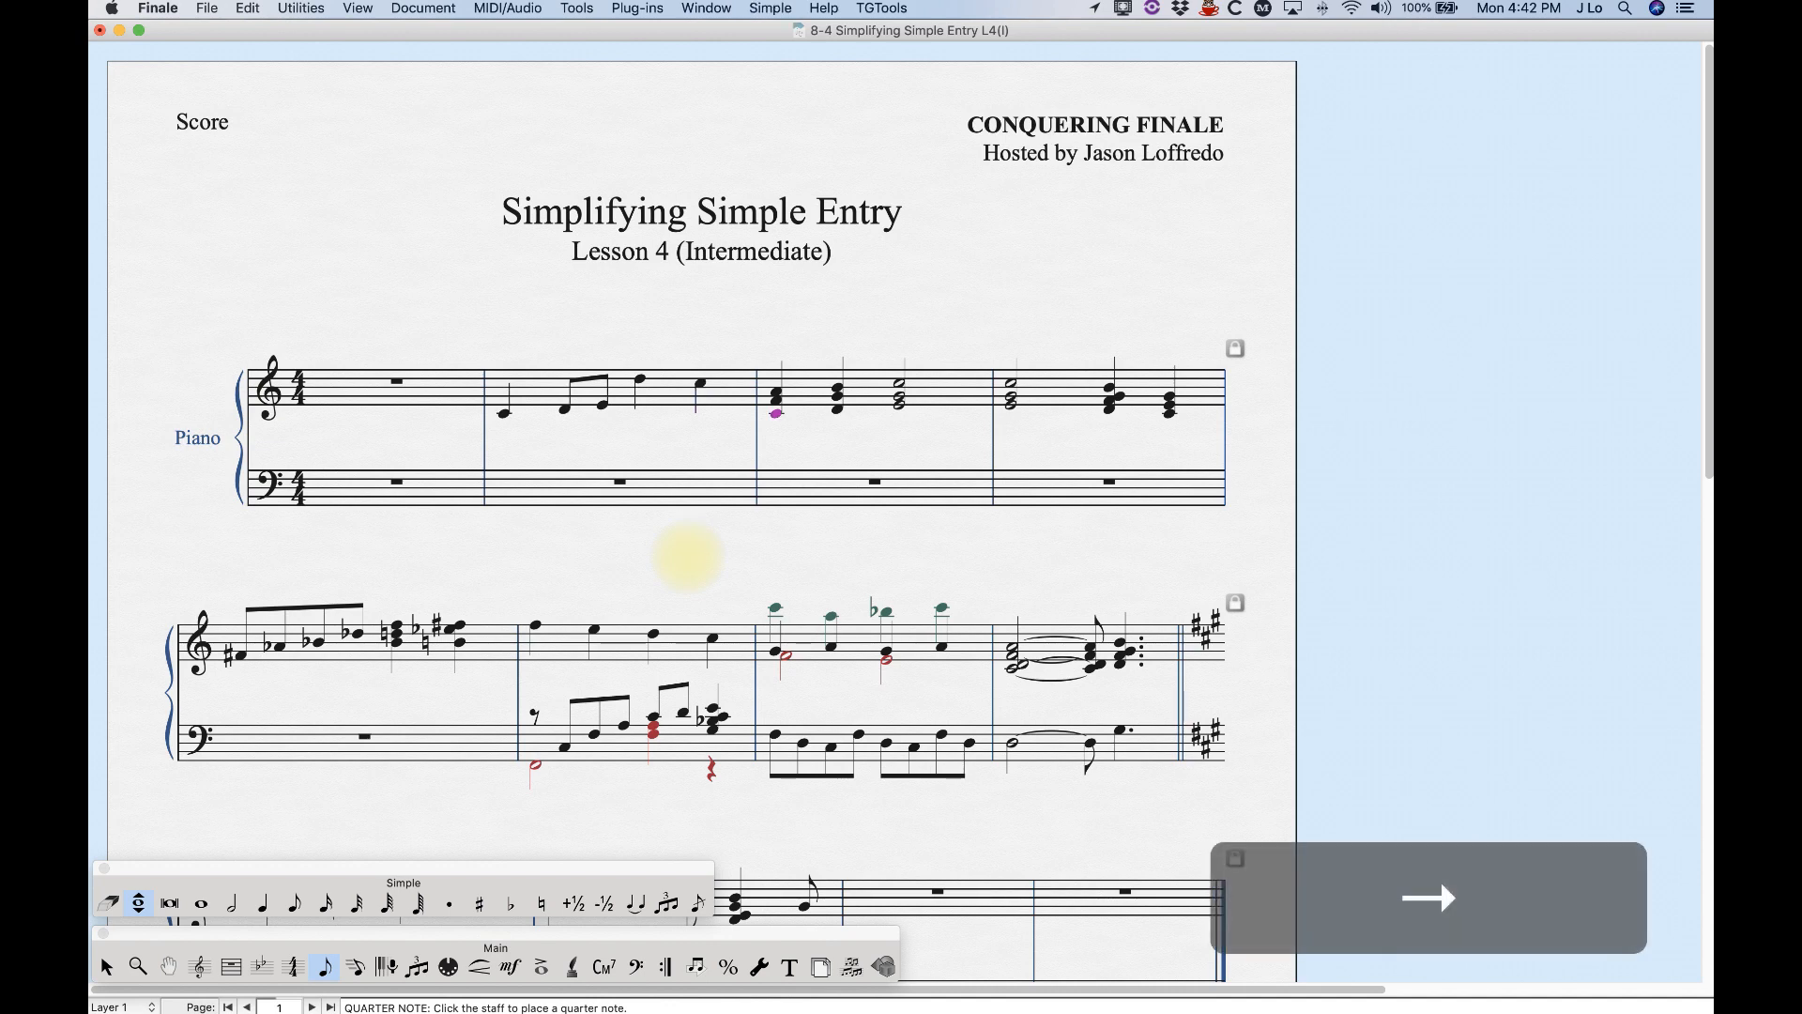
key(Up)
key(Down)
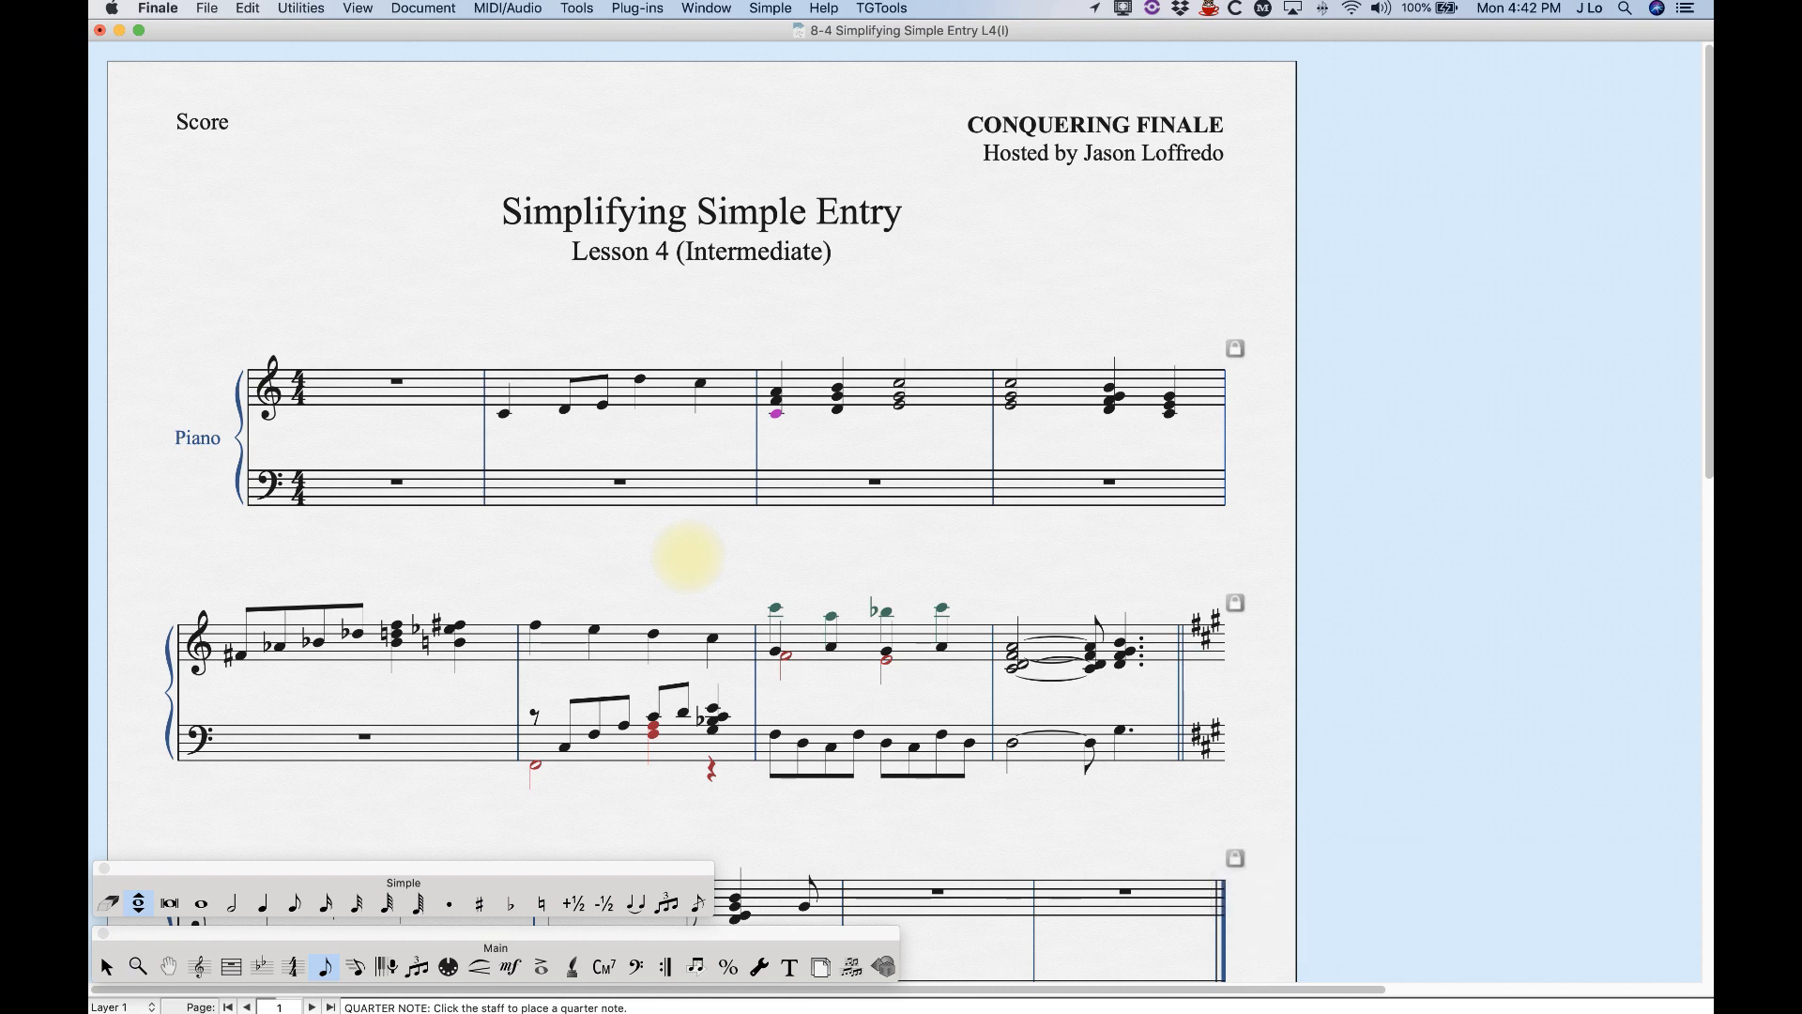
key(alt+4)
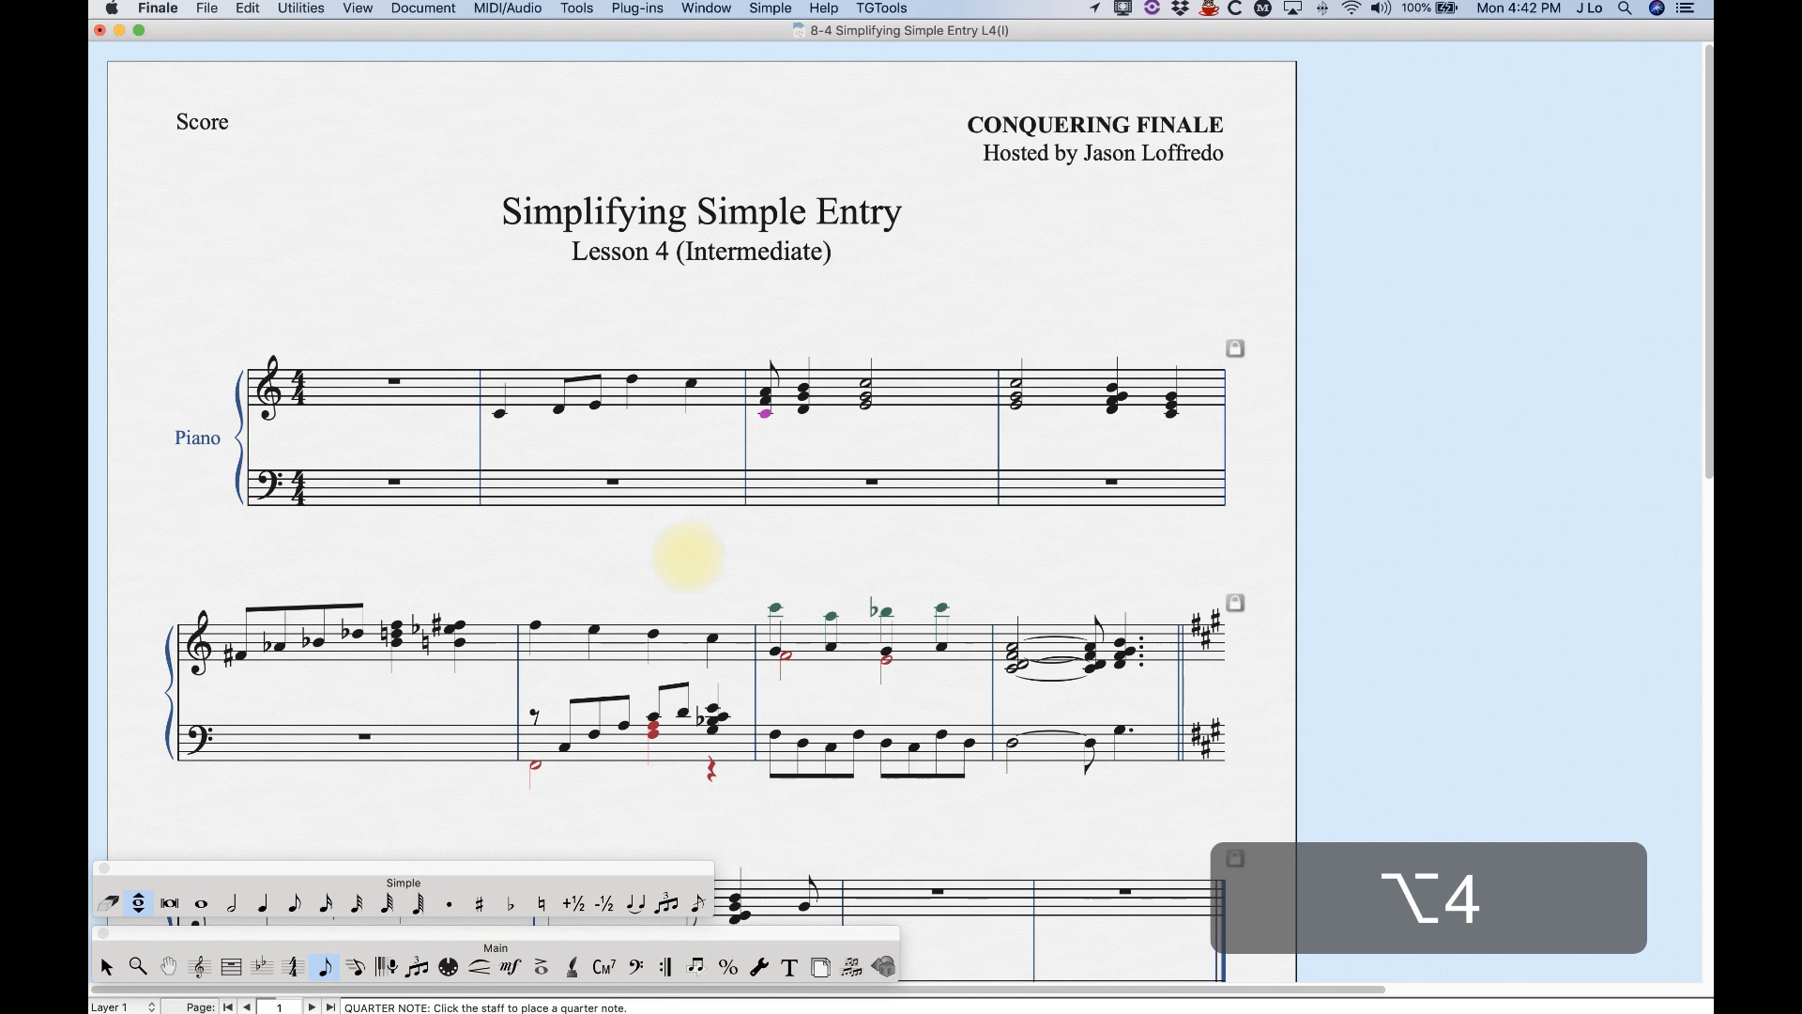
key(super+z)
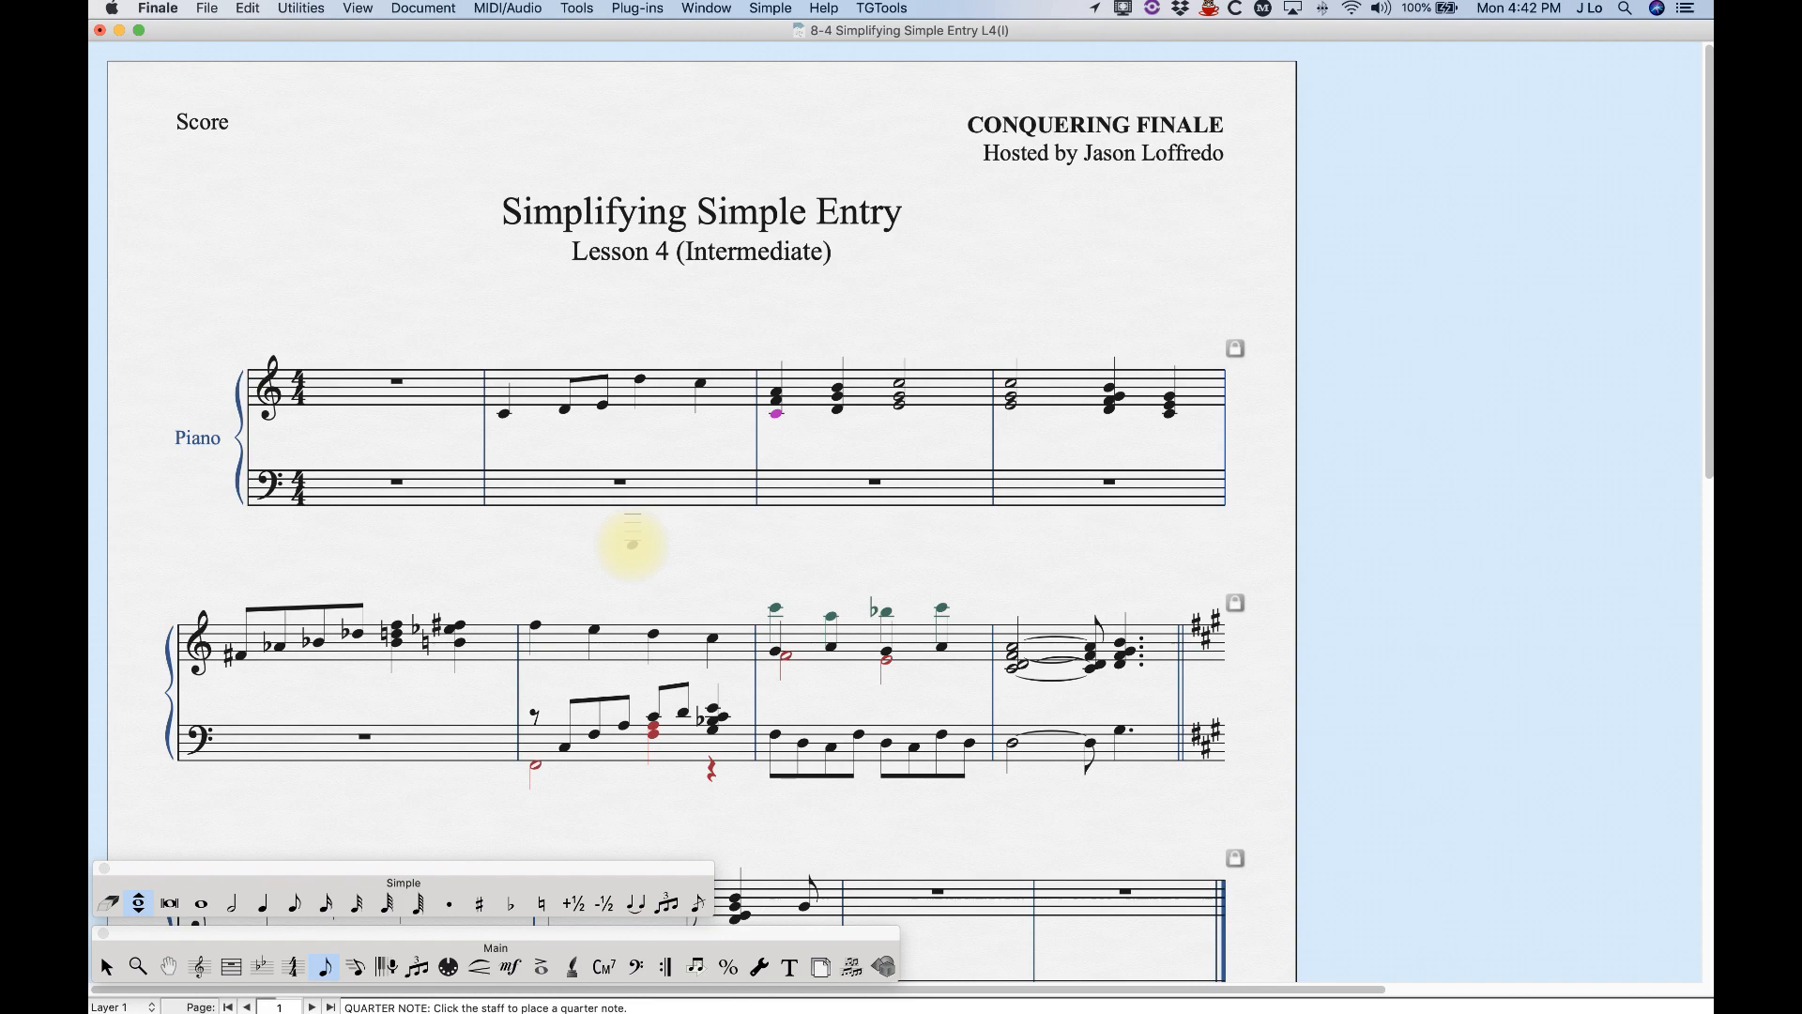
- Choose the quarter note duration, select measure 5's first note, and toggle its enharmonic spelling between F-sharp and G-flat, ending on G-flat
scroll(632, 542, down, 3)
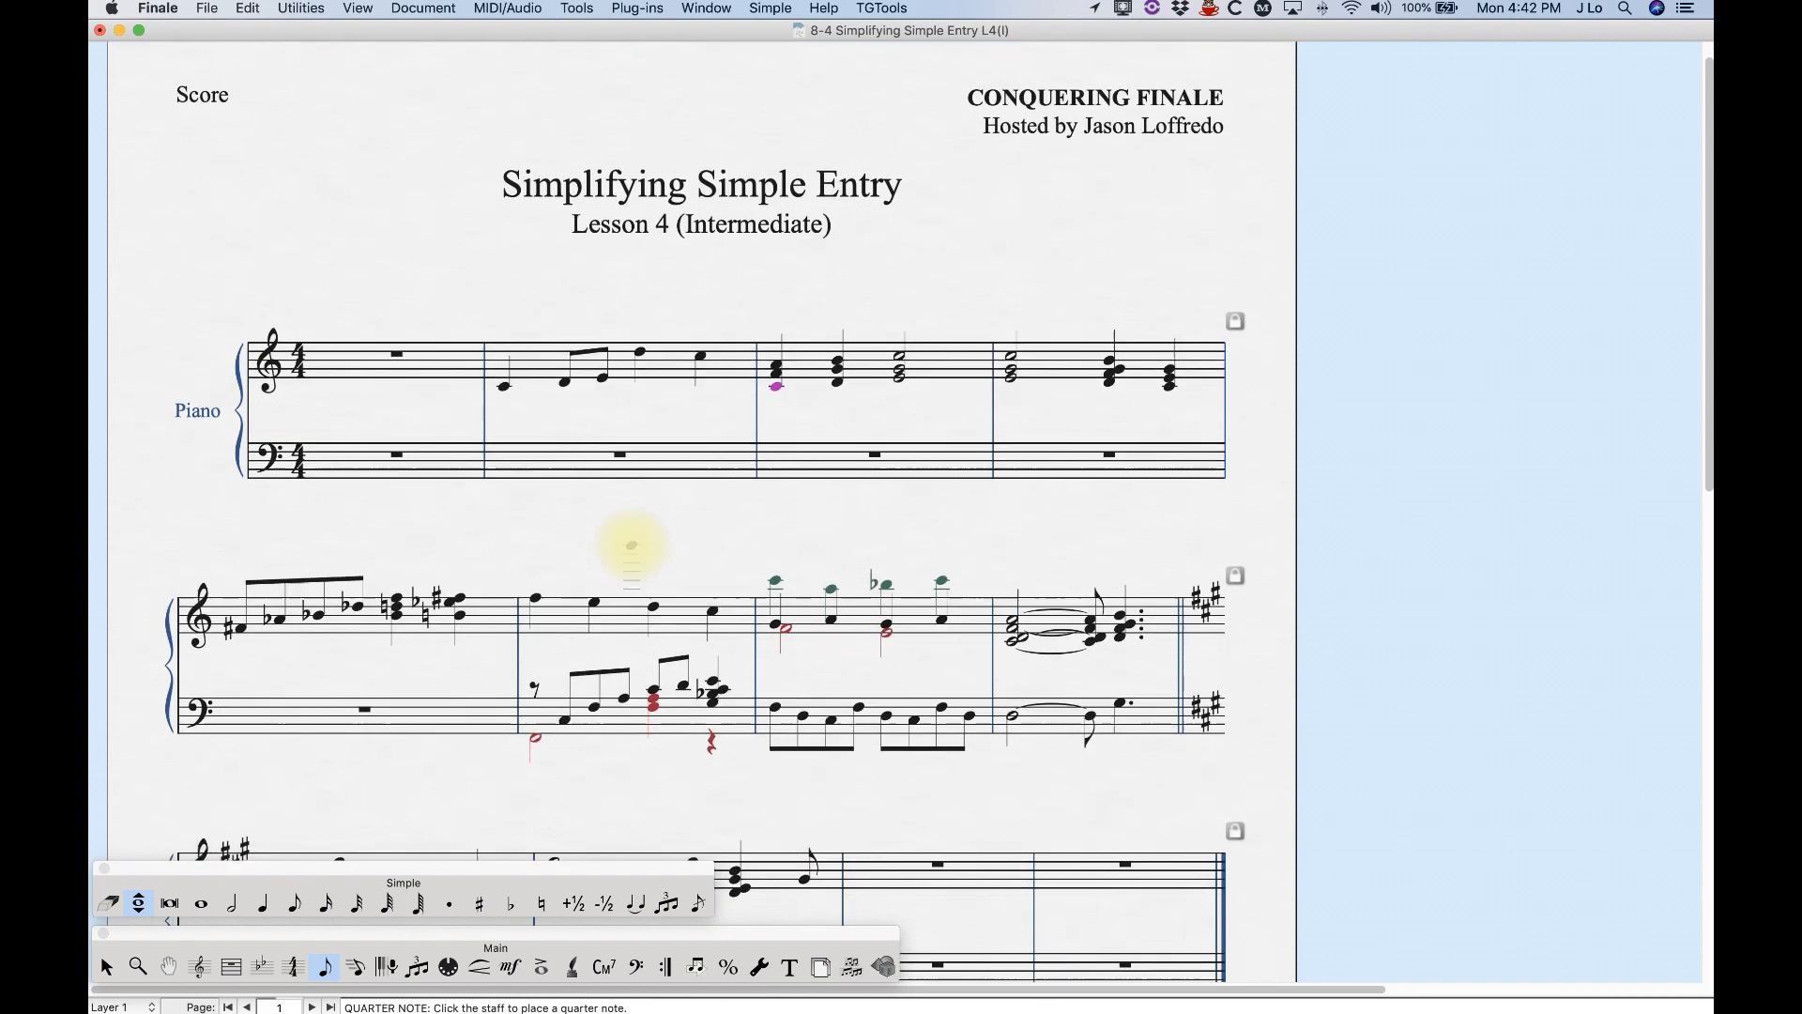
scroll(401, 633, down, 5)
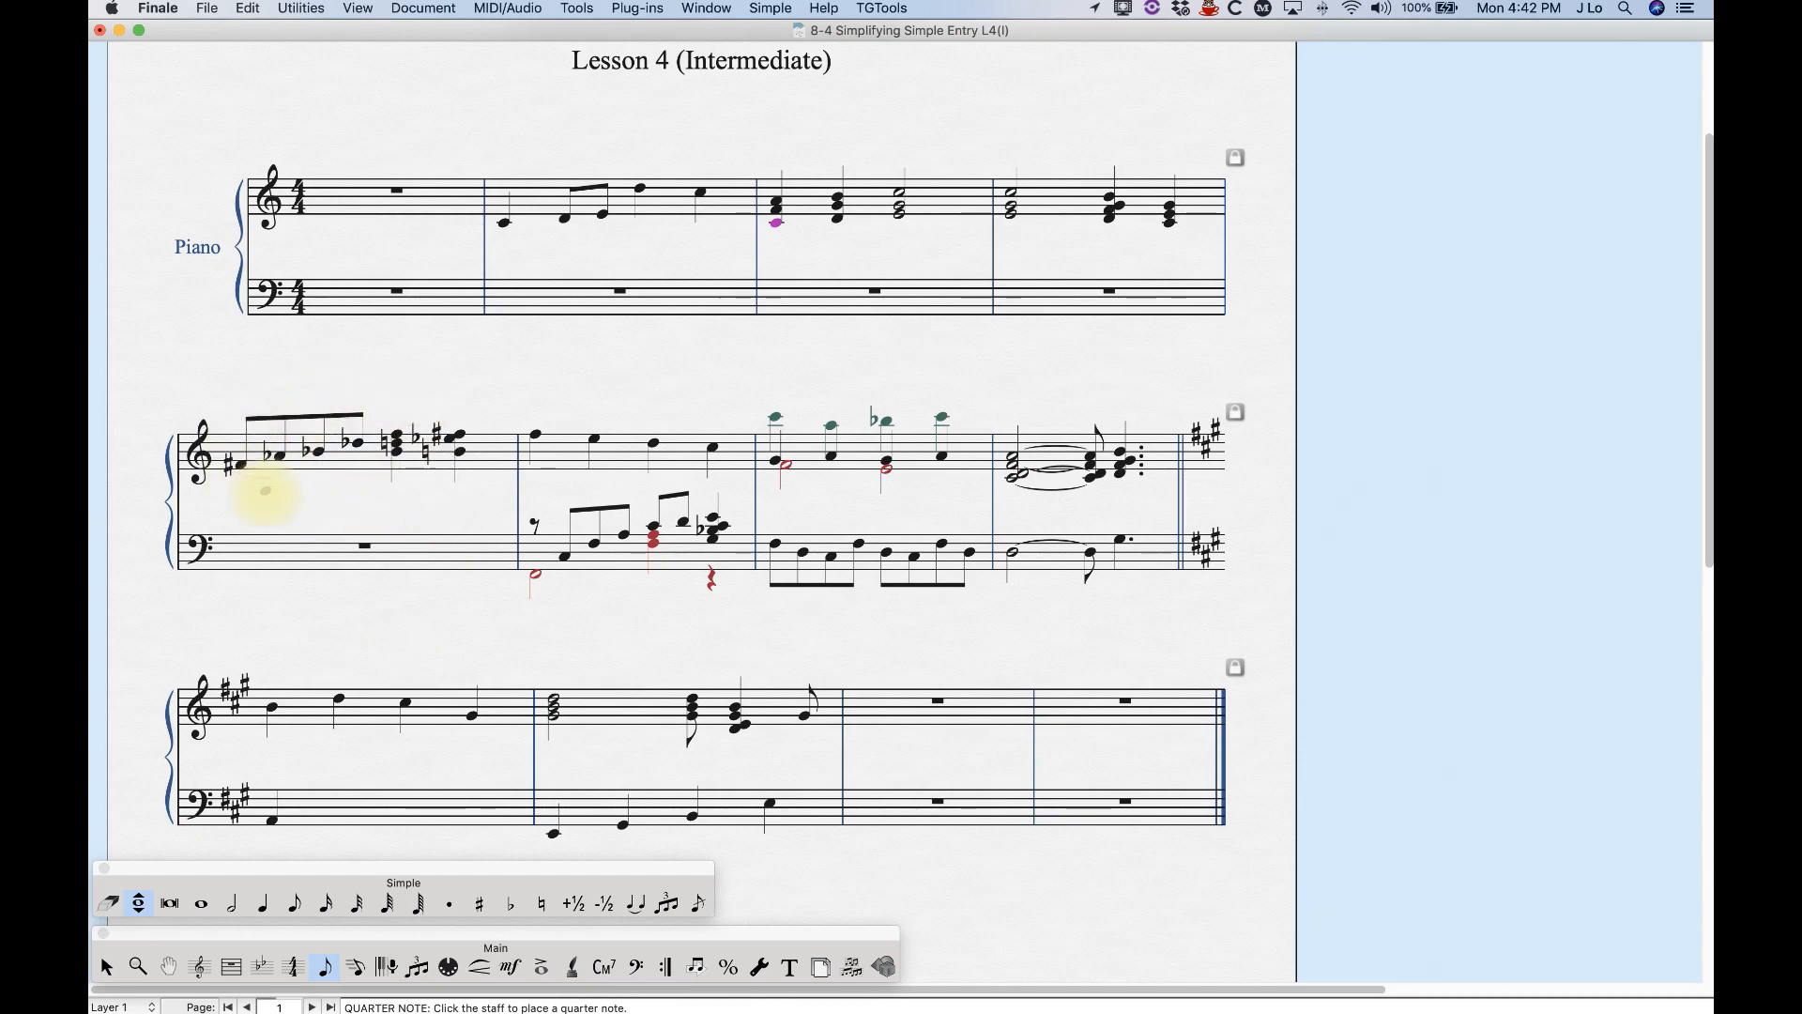
click(263, 902)
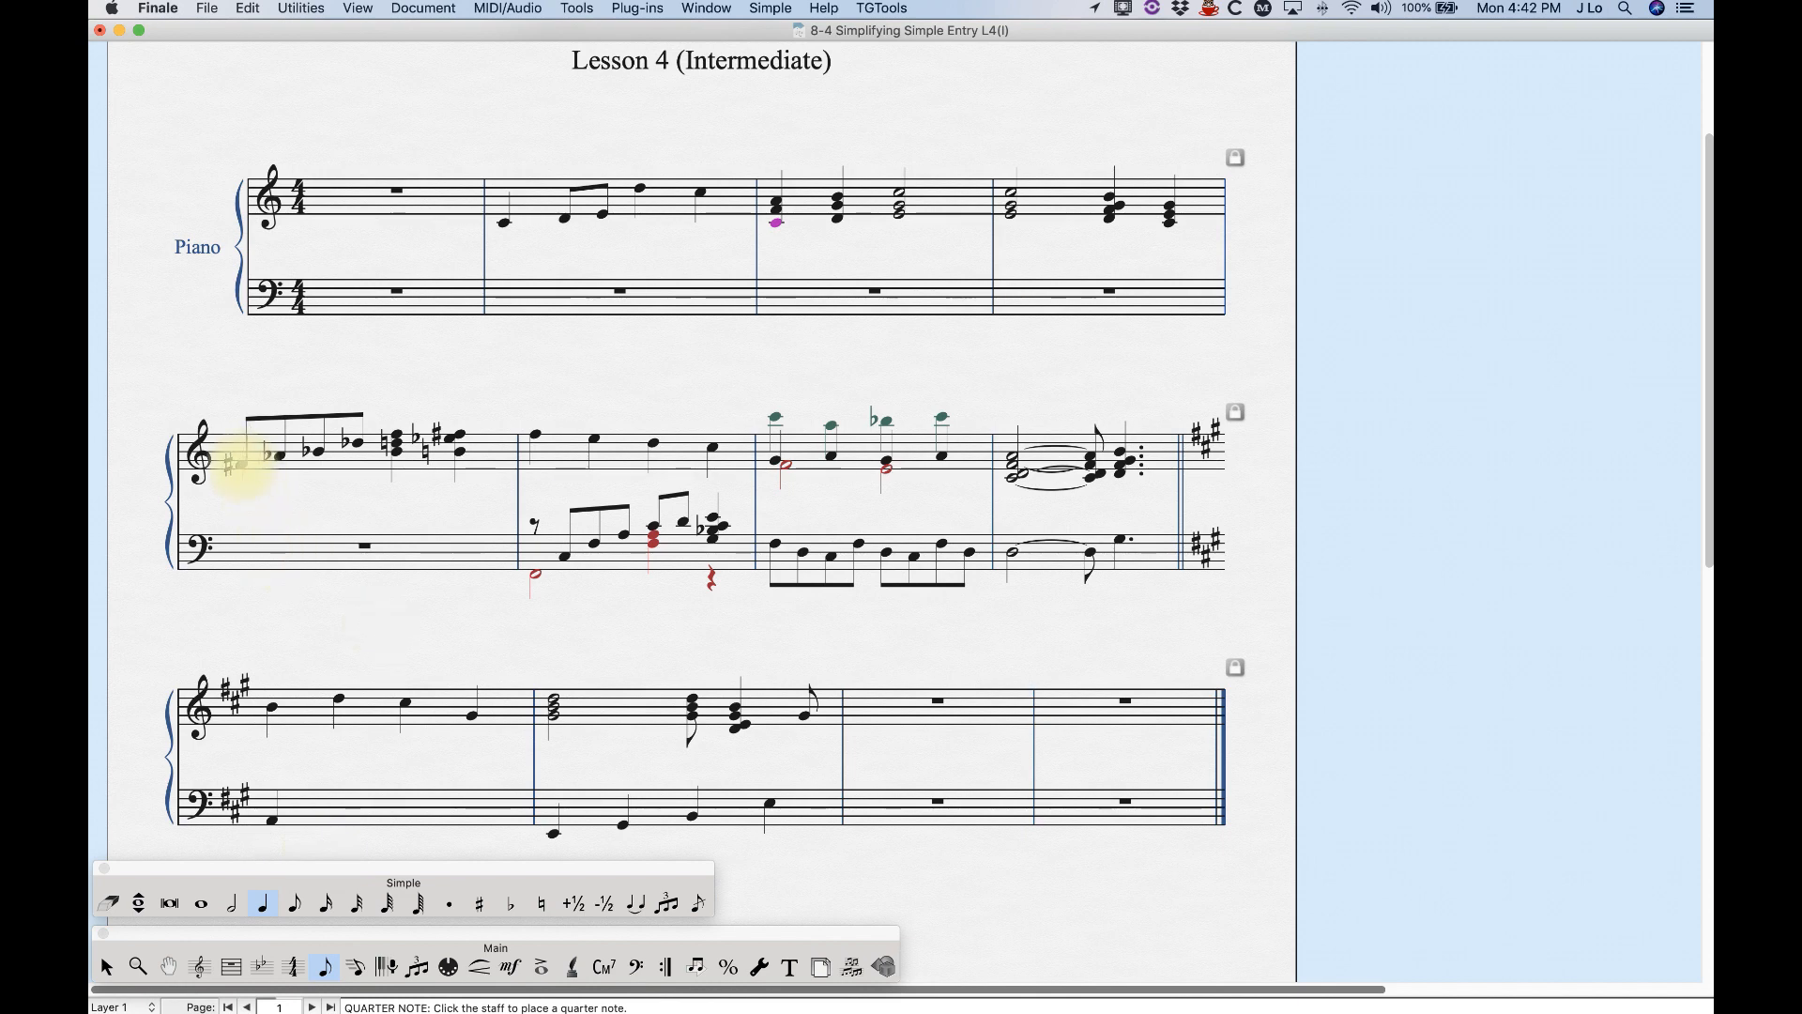
alt+click(237, 464)
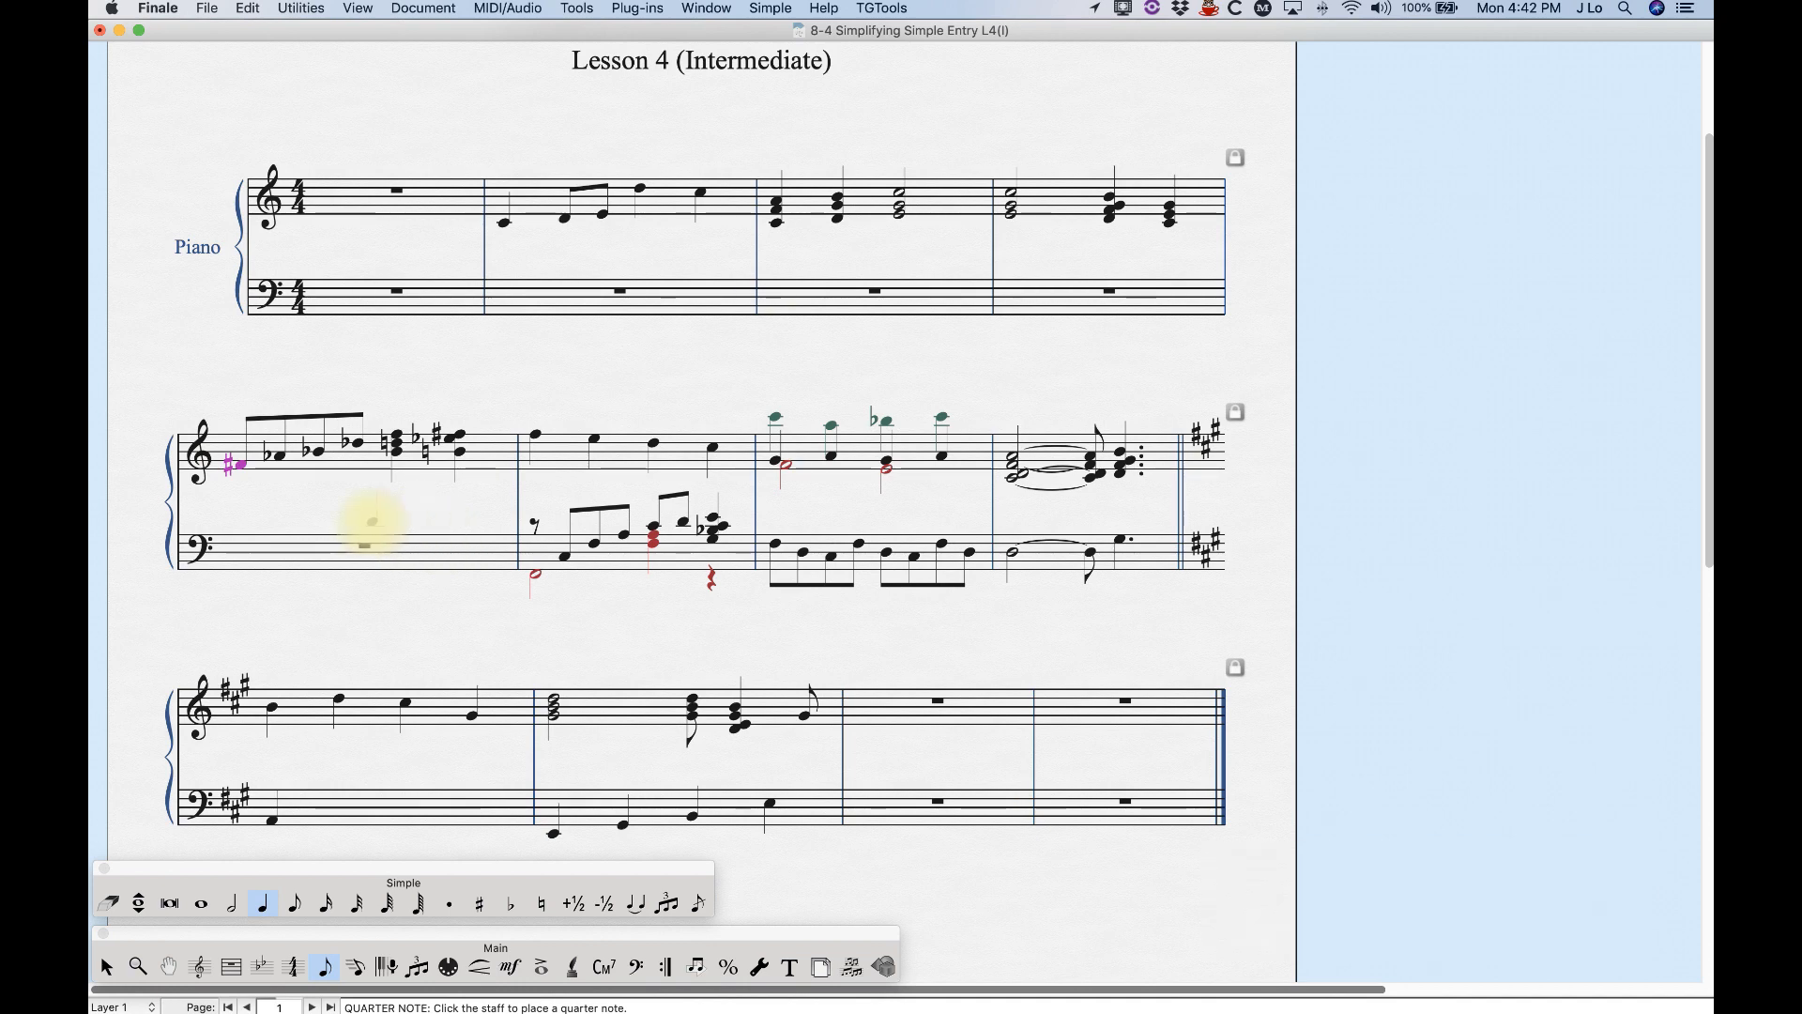
key(backslash)
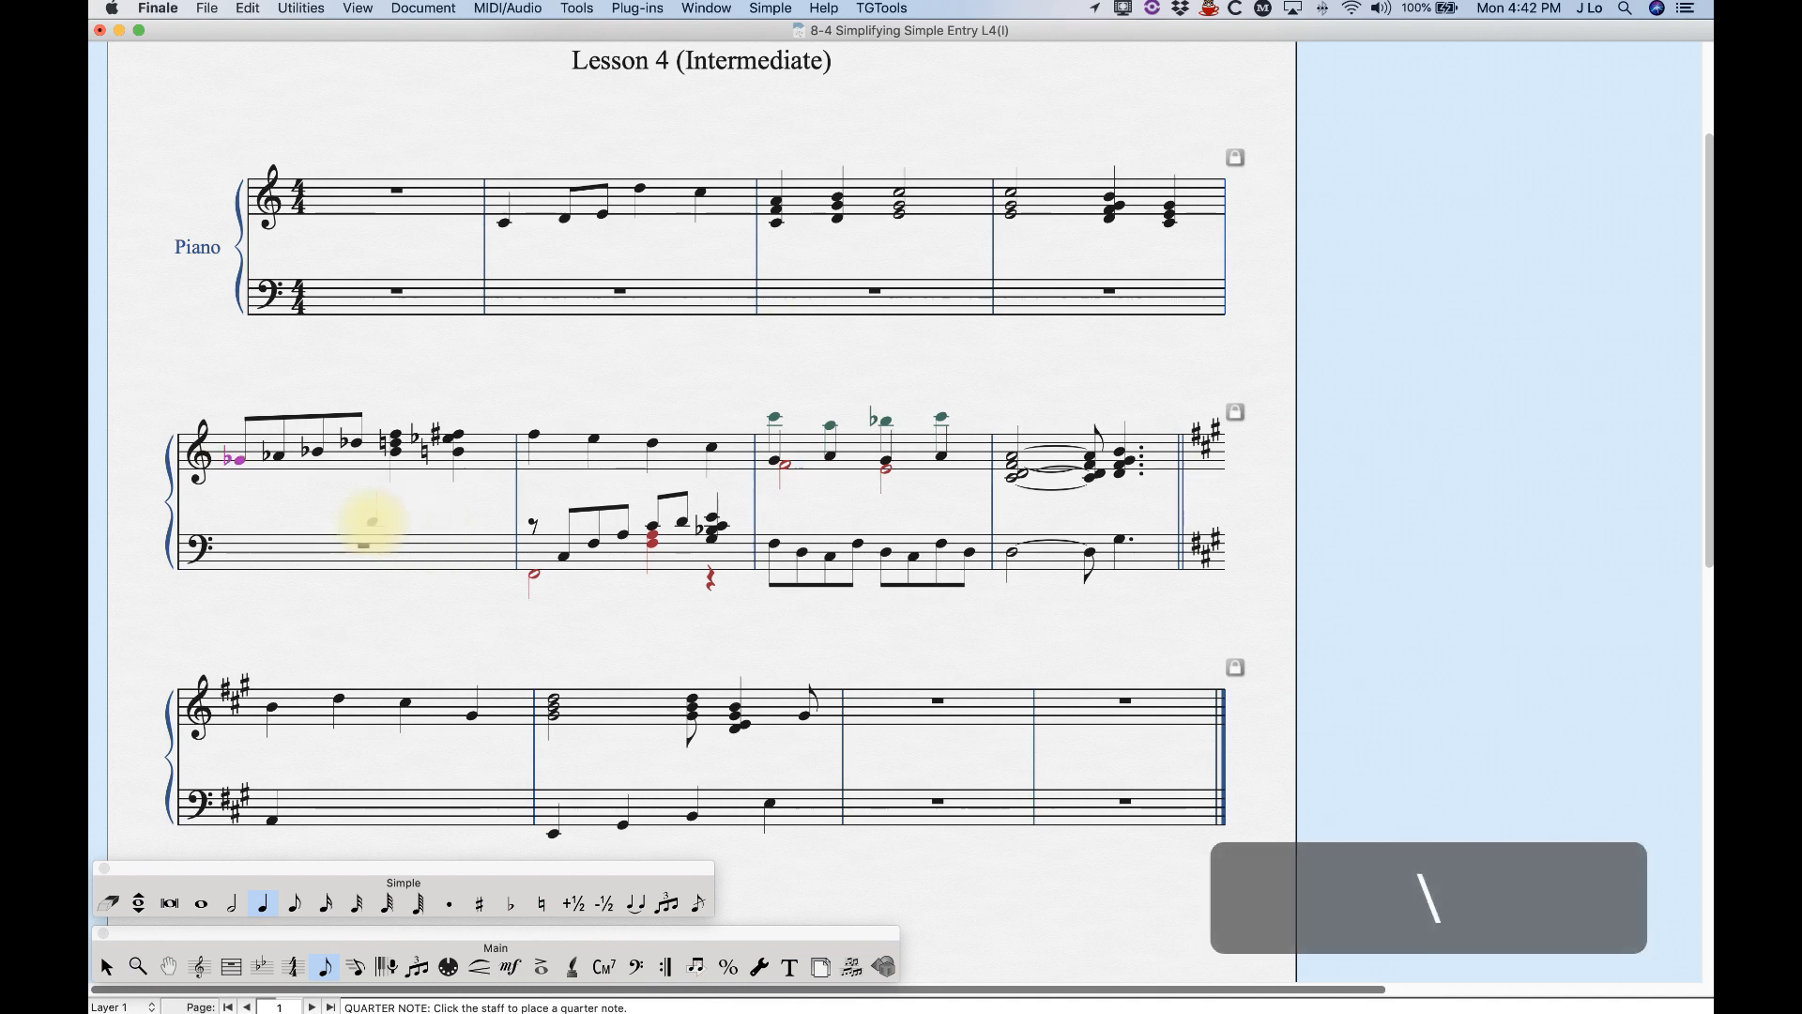
key(backslash)
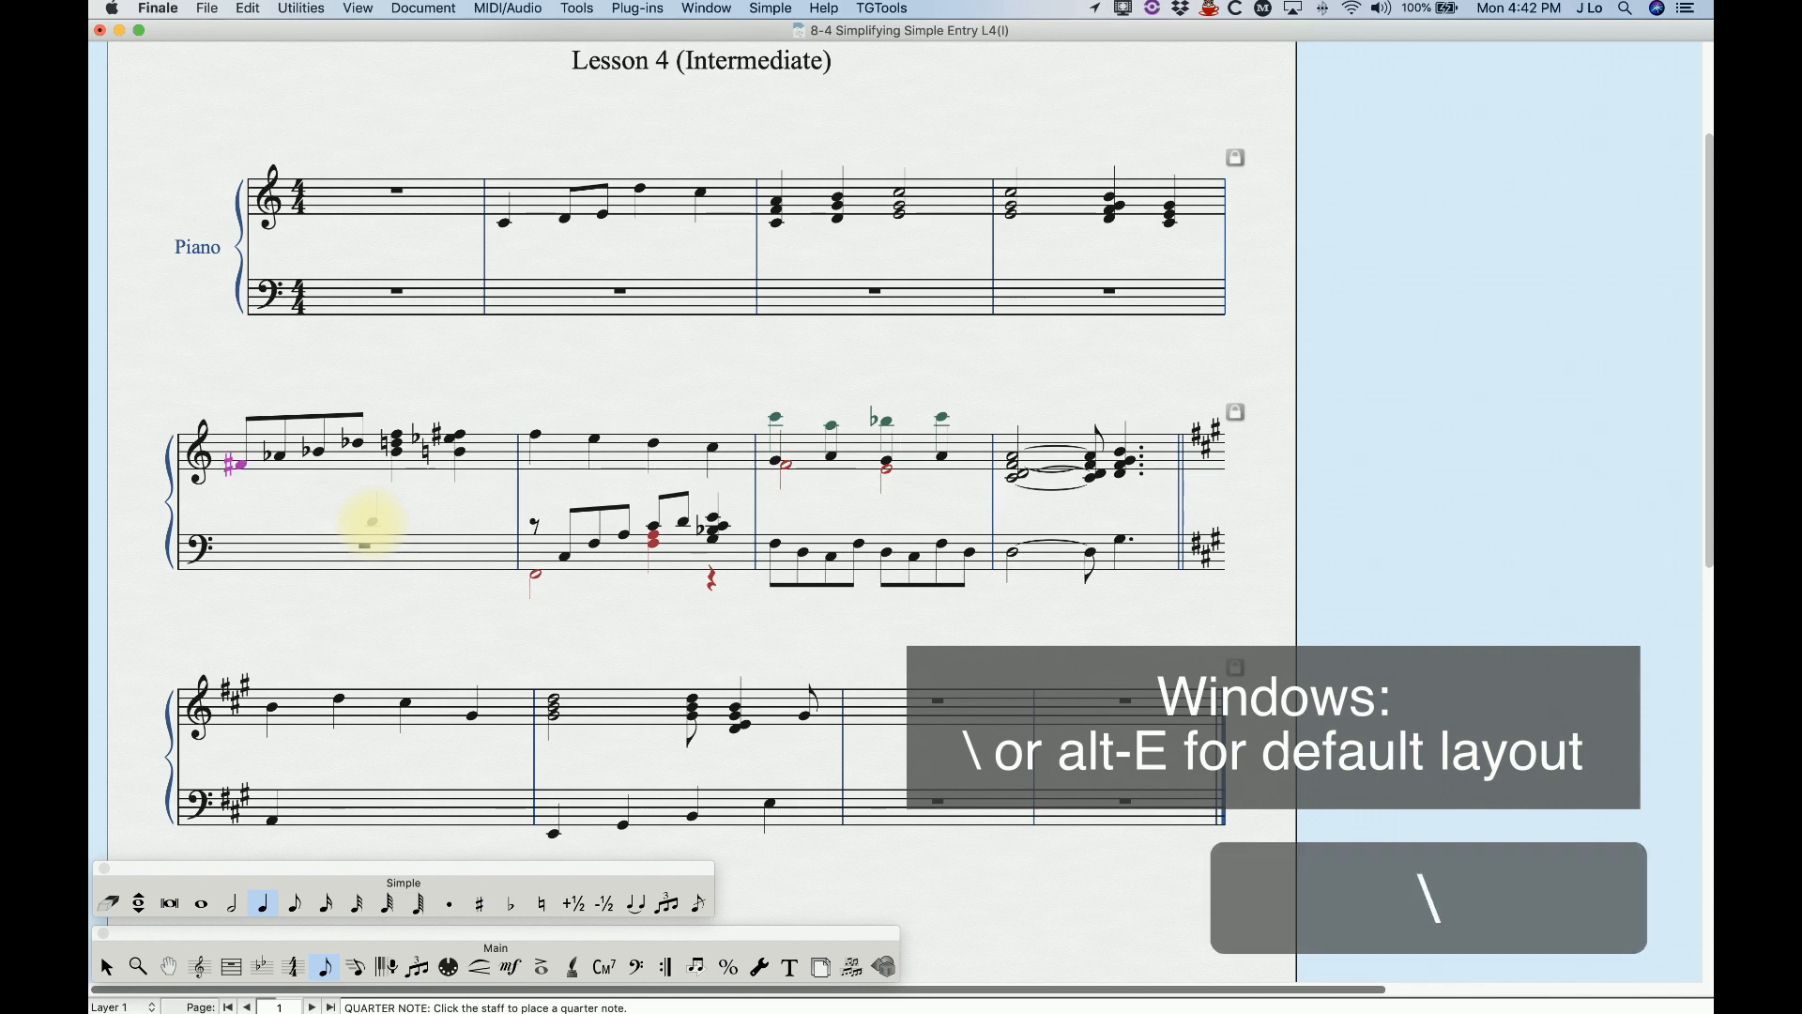
key(backslash)
- Respell only the middle note of measure 5's last chord from E-flat to D-sharp, and undo the respelling
key(Right)
key(Right)
key(Right)
key(Right)
key(Right)
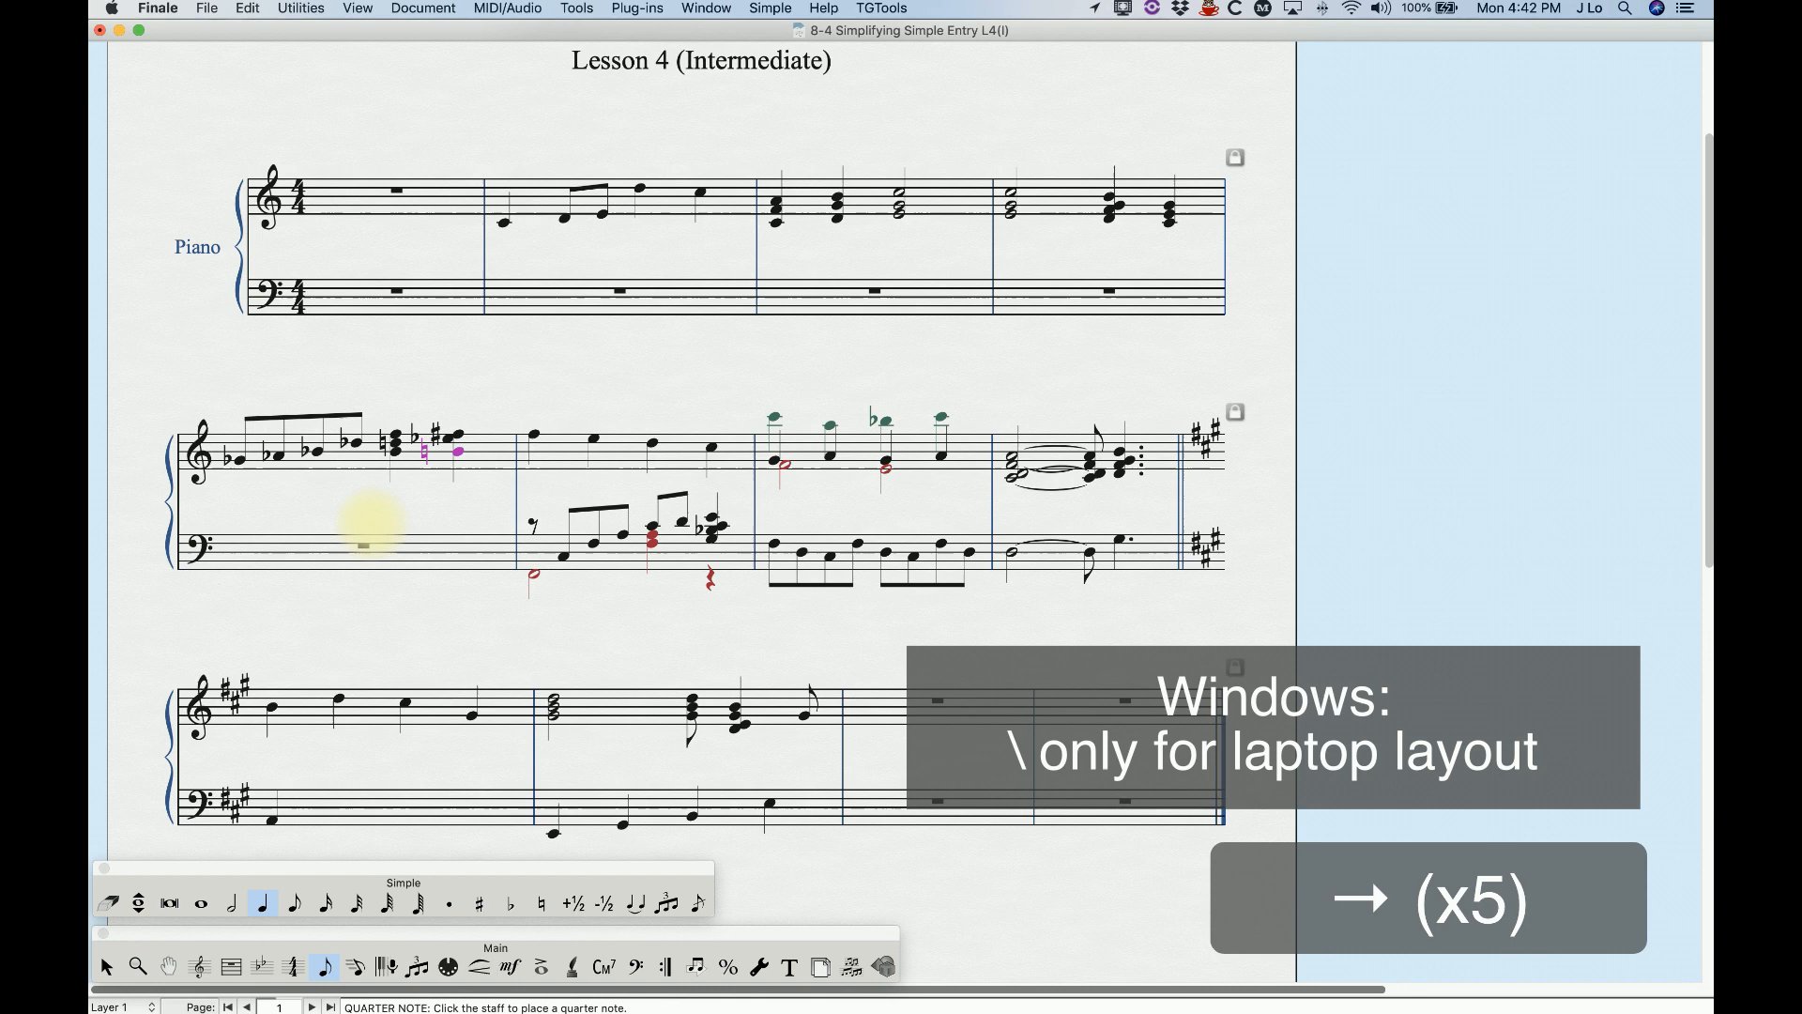
key(super+Up)
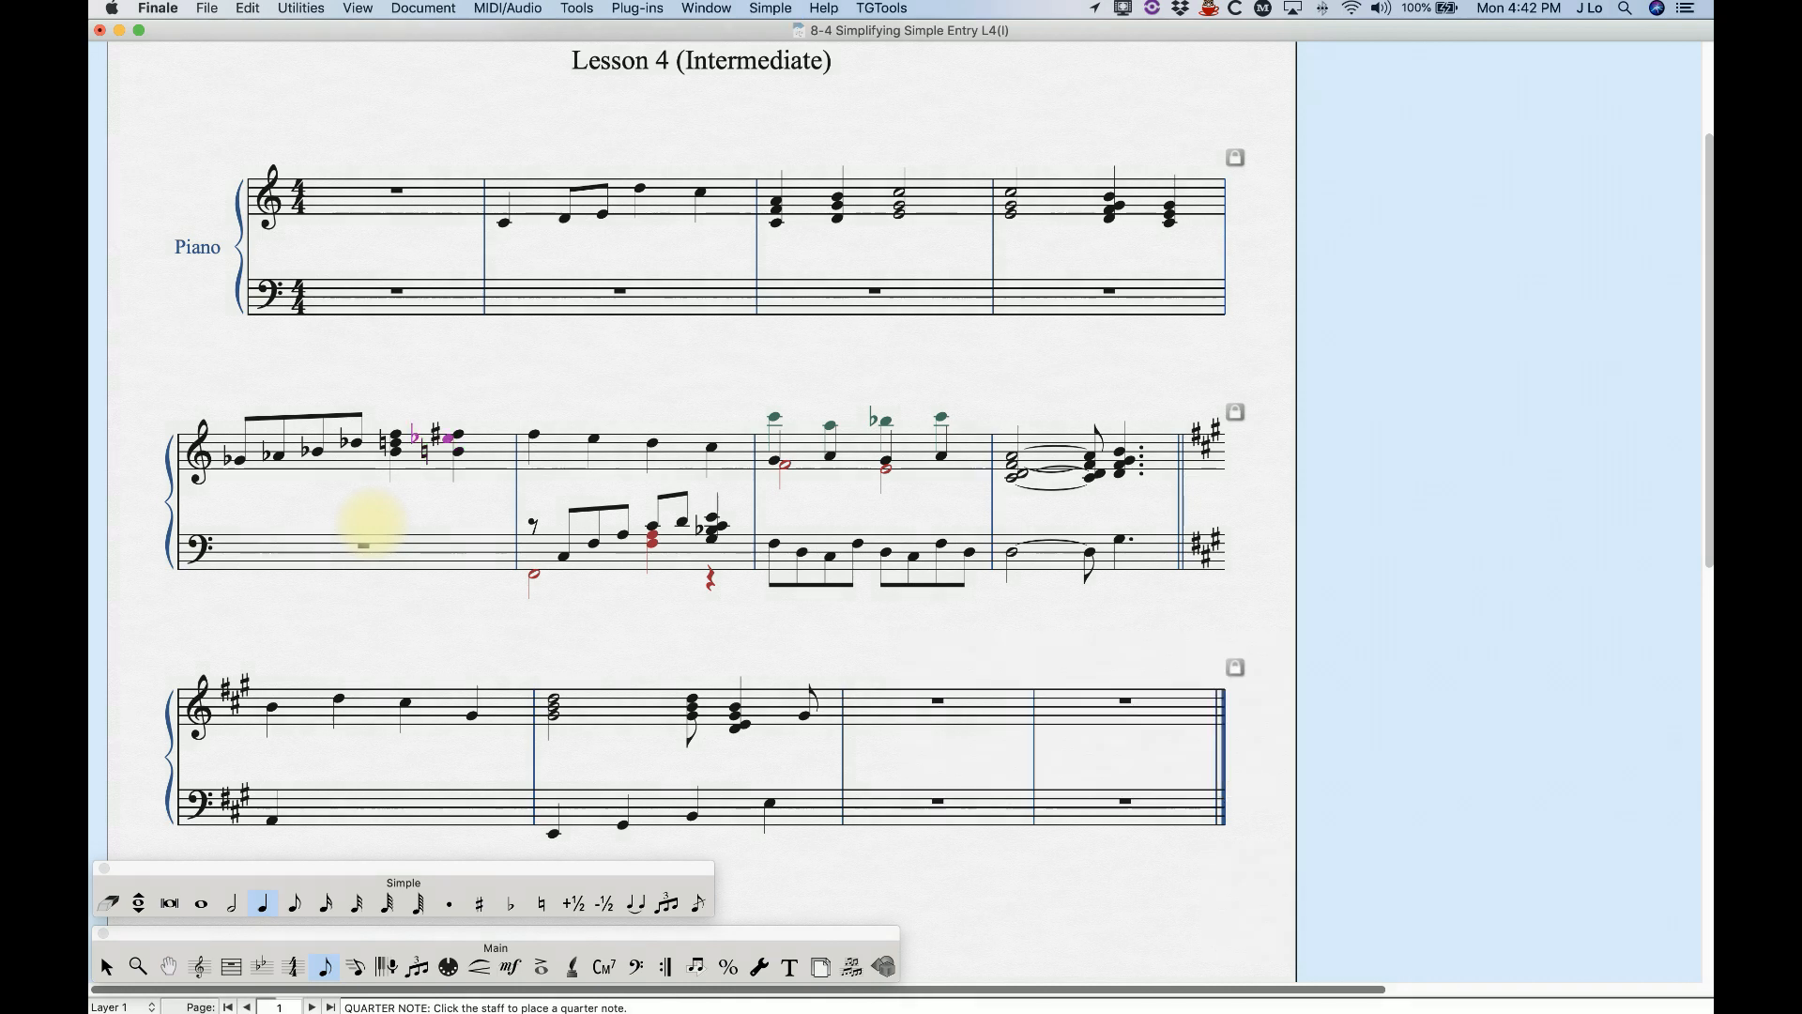
key(backslash)
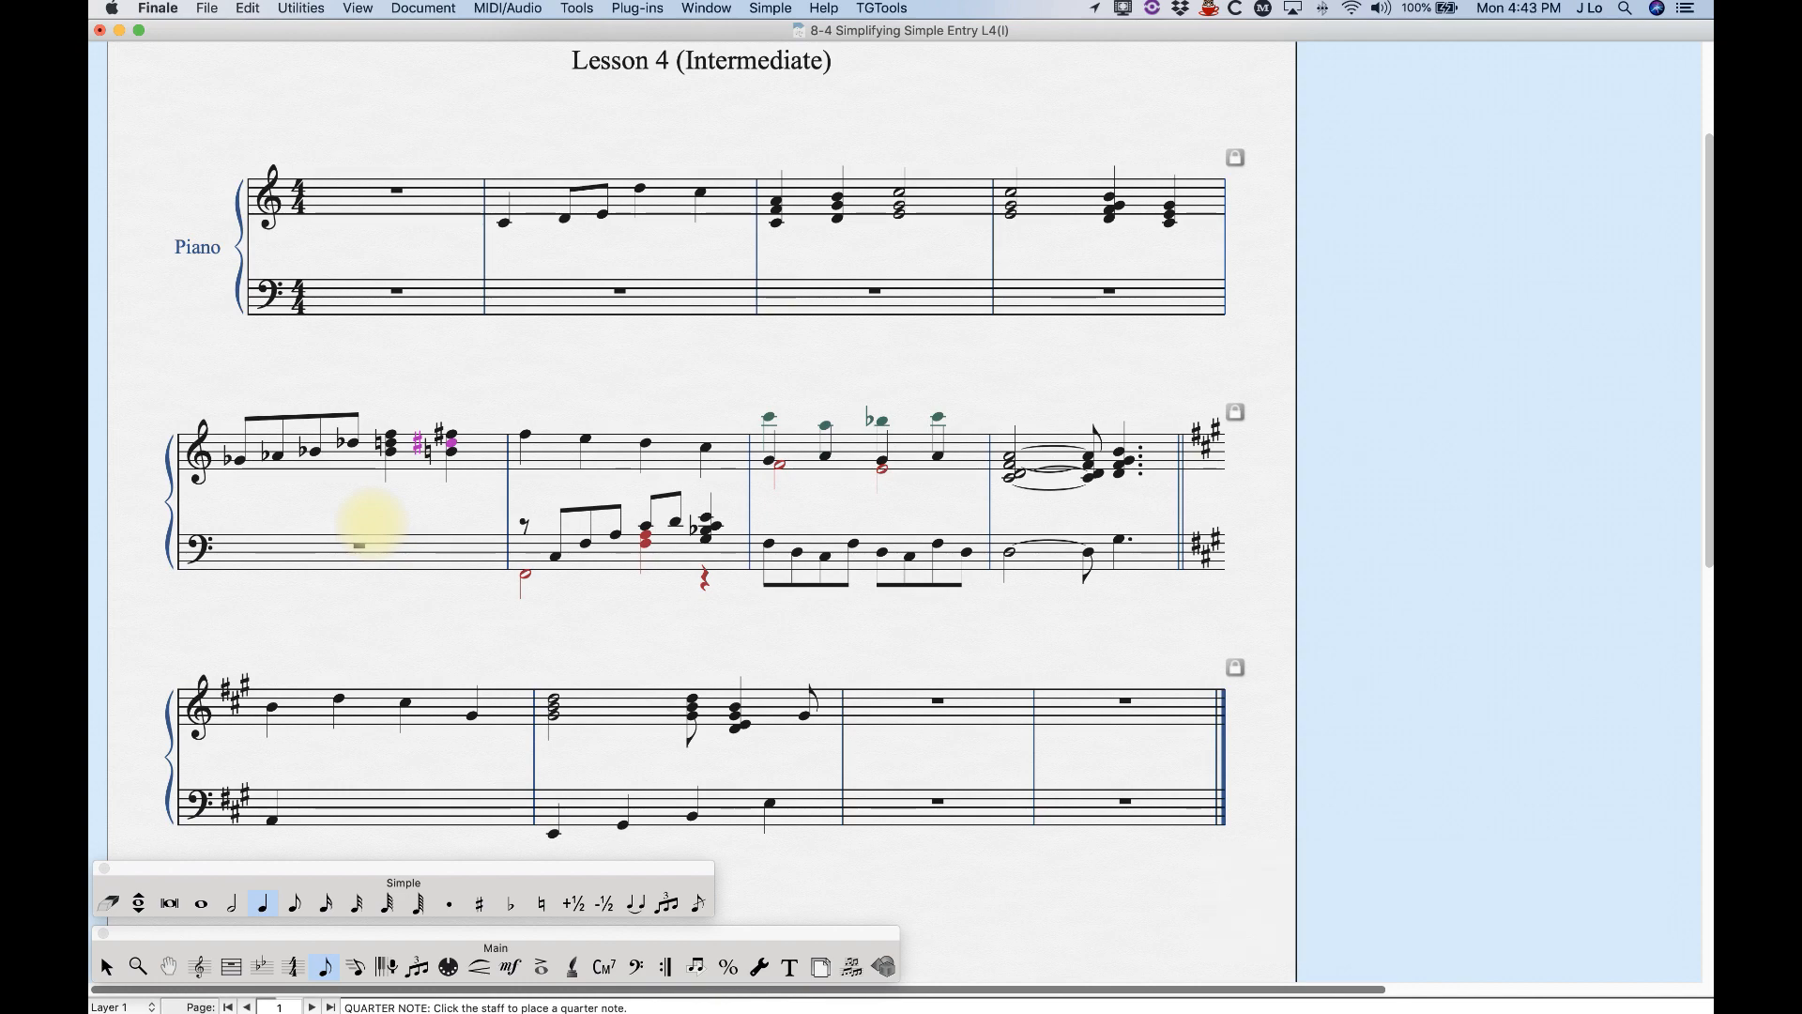
key(super+a)
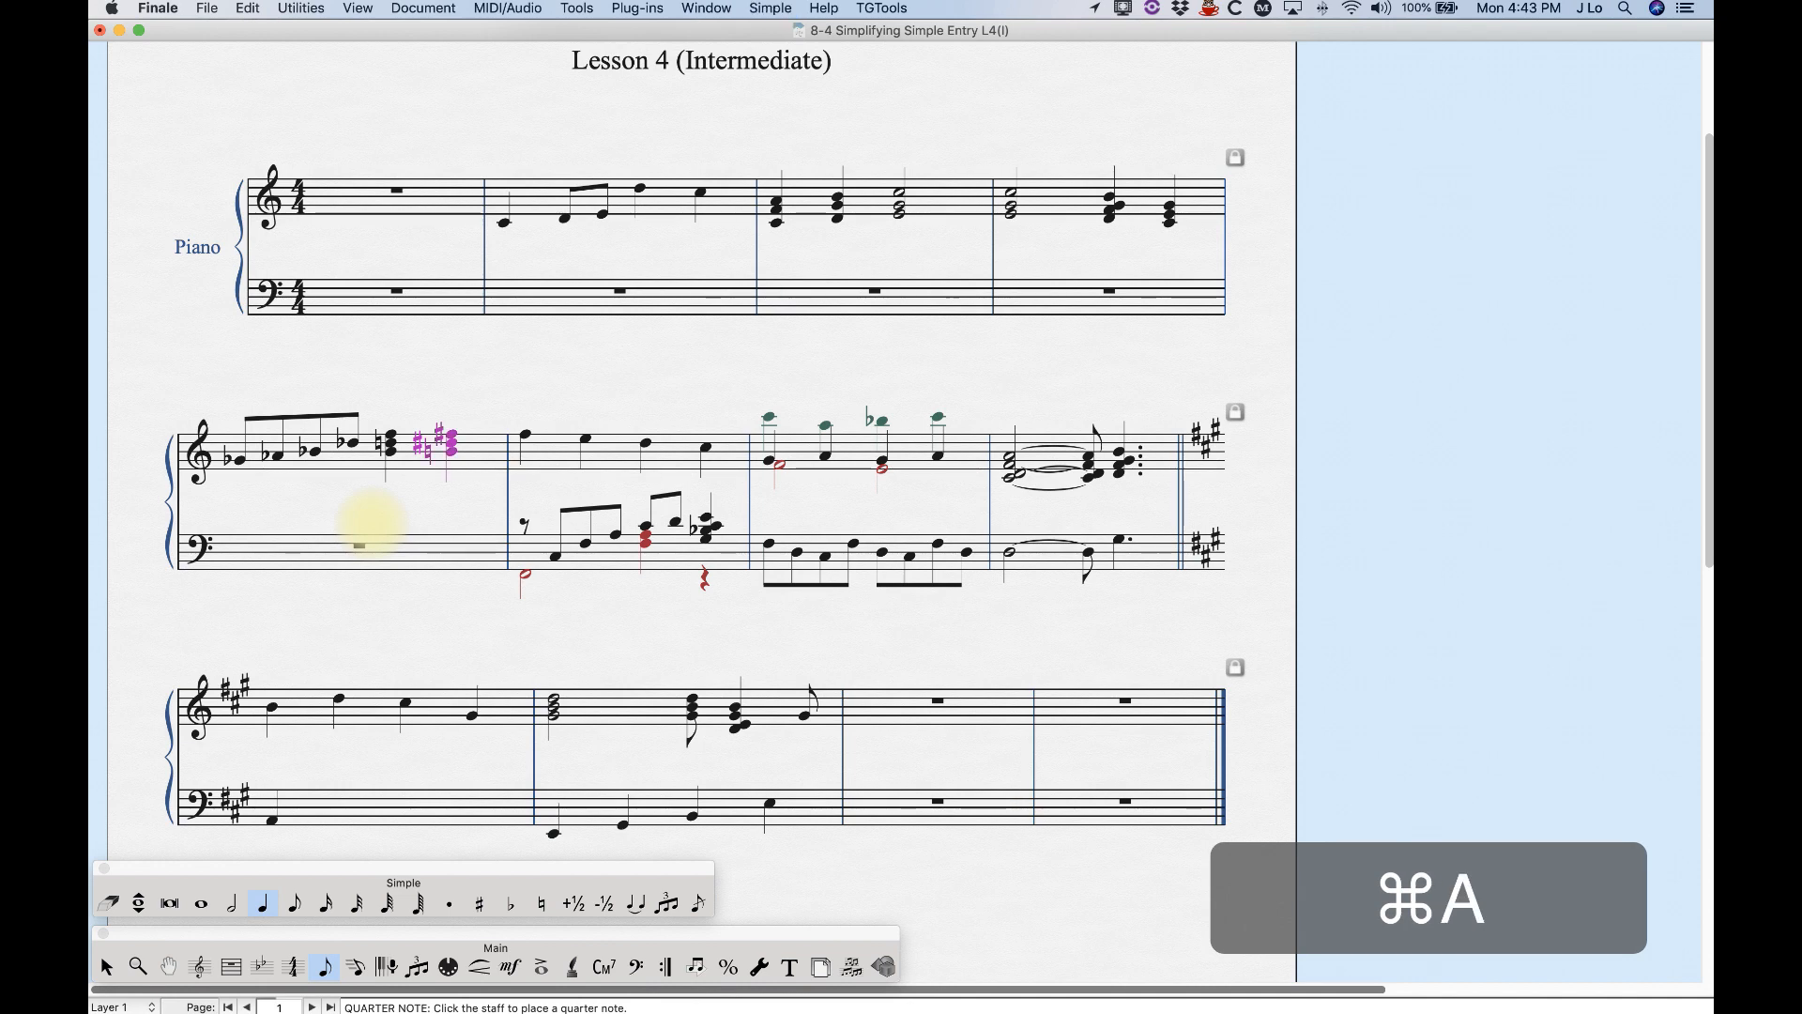
key(super+z)
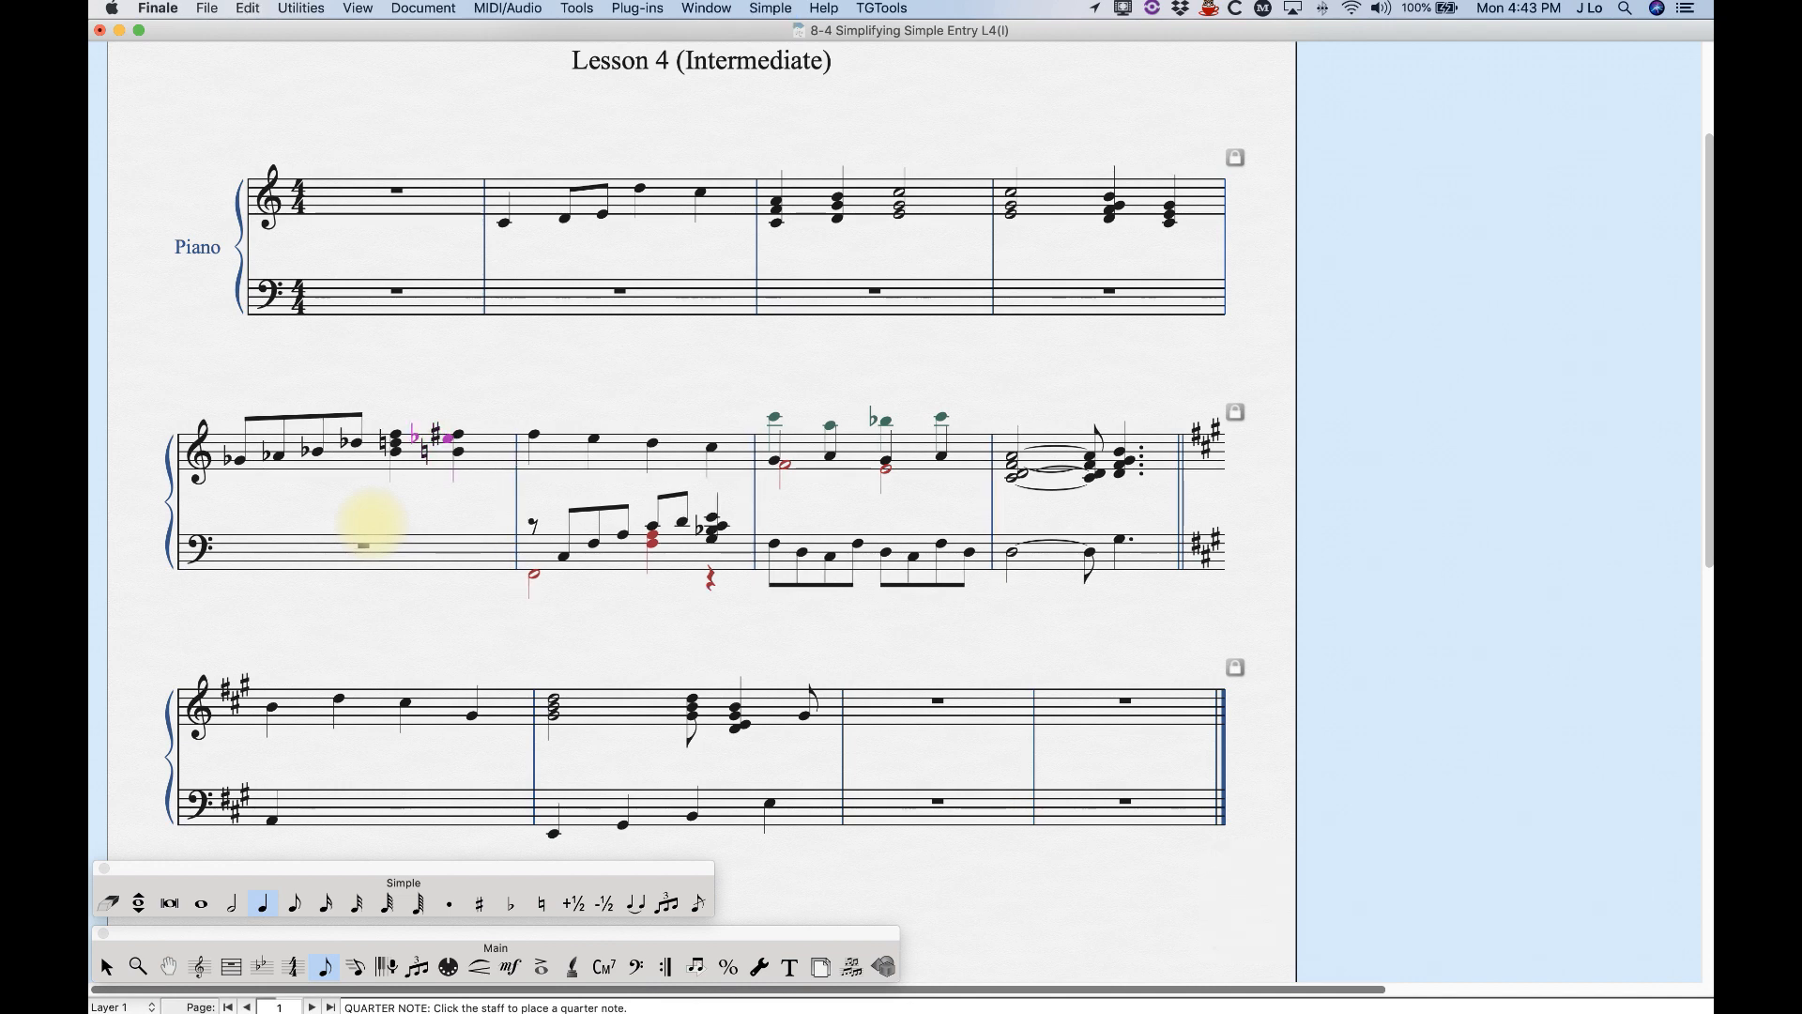
- Select all notes of measure 5's last chord and respell the chord enharmonically
key(super+a)
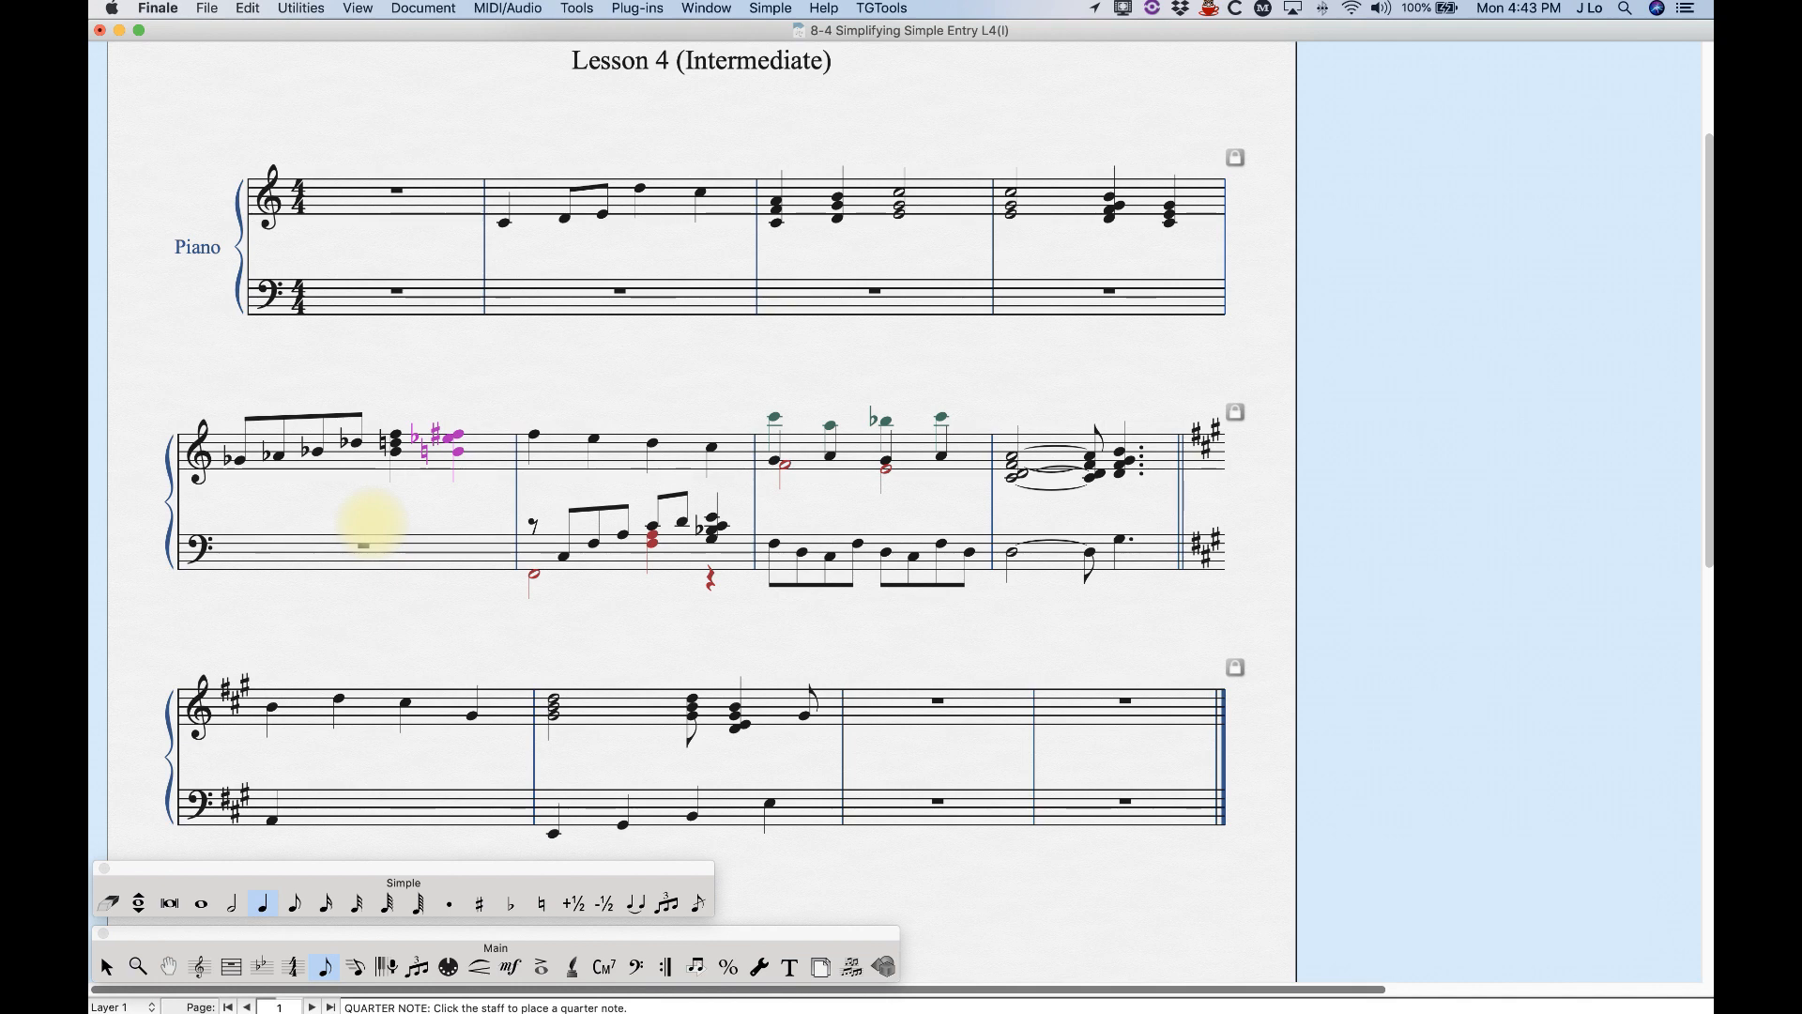
key(backslash)
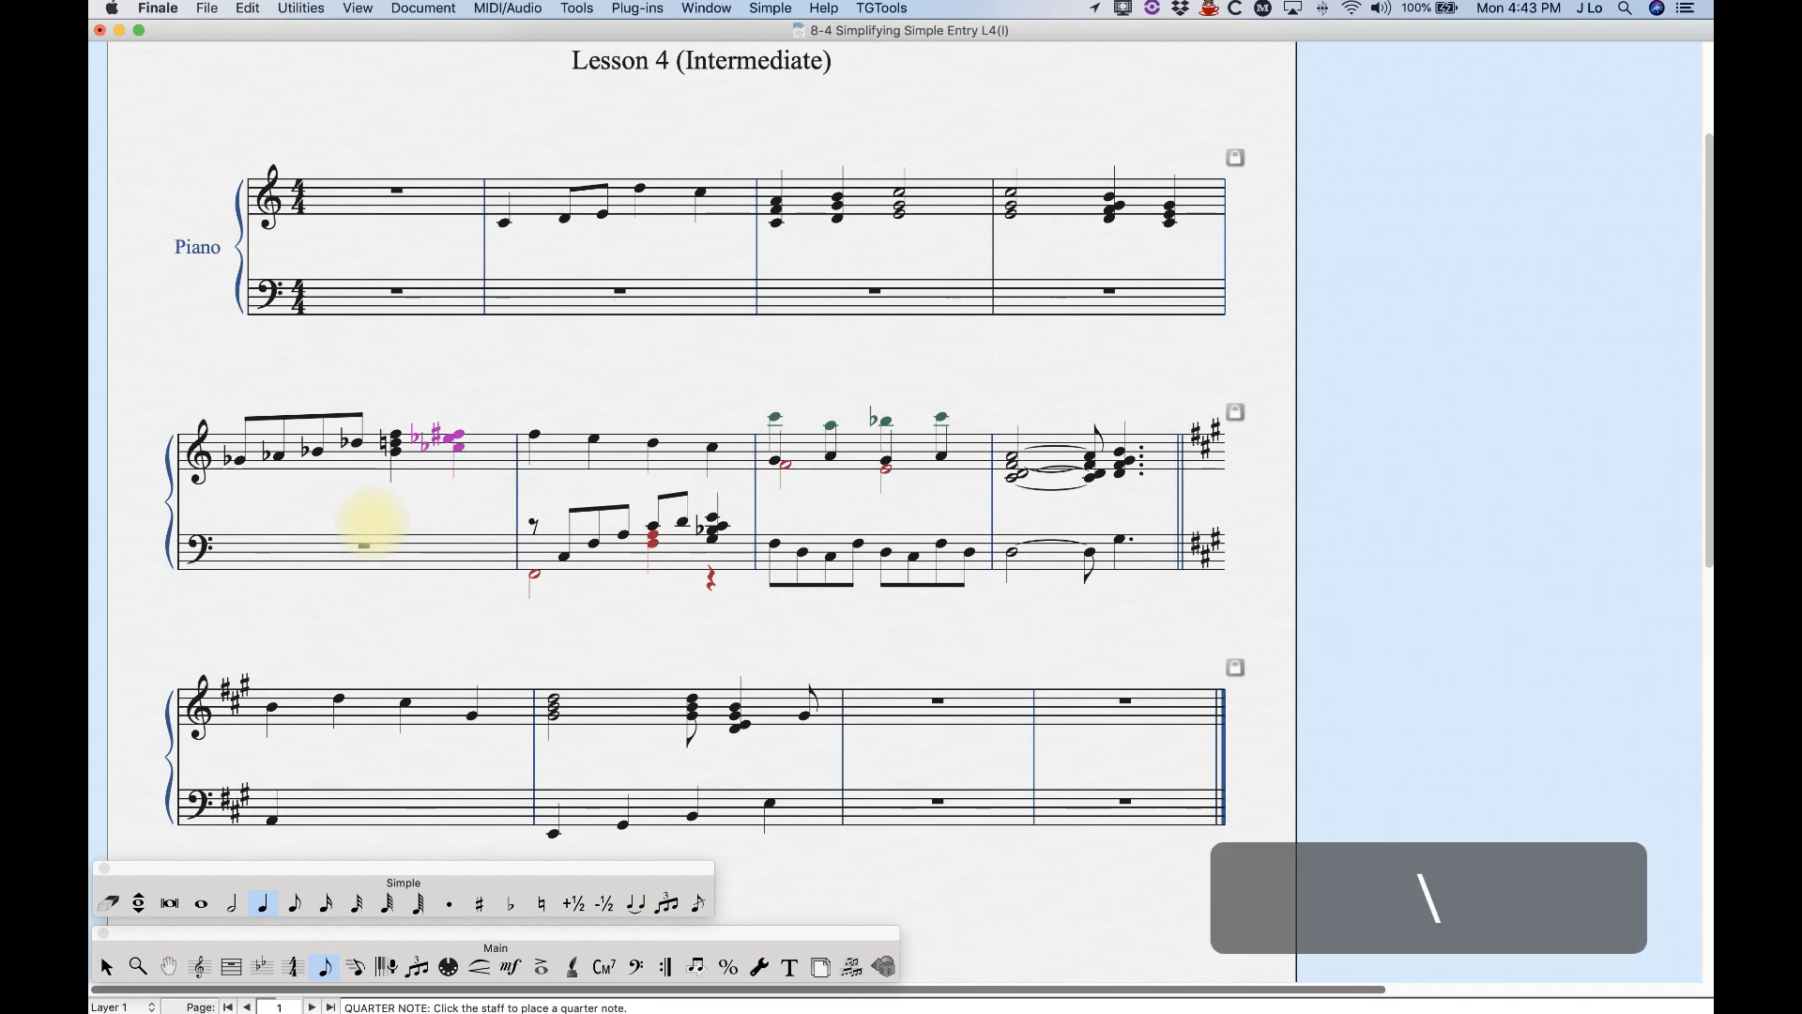
- Cycle measure 5's last chord through its enharmonic spelling combinations, ending on B-natural, D-sharp and F-sharp
key(backslash)
key(backslash)
key(backslash)
key(backslash)
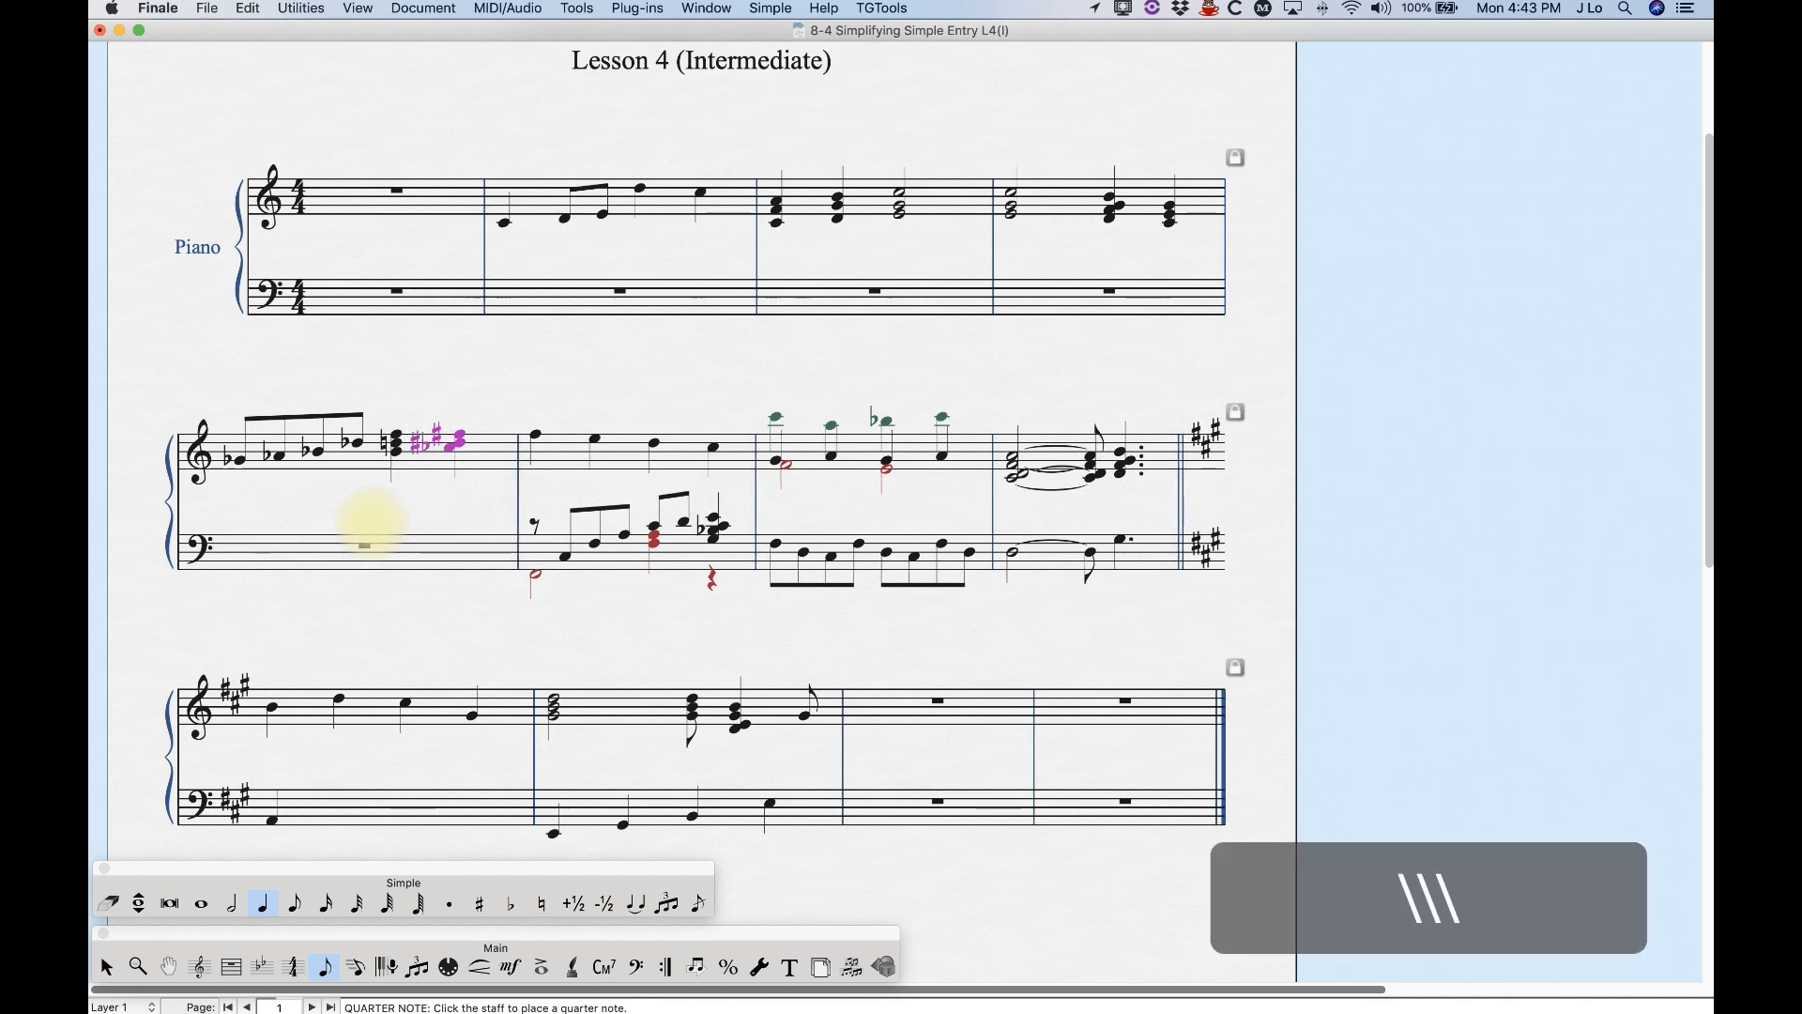
key(backslash)
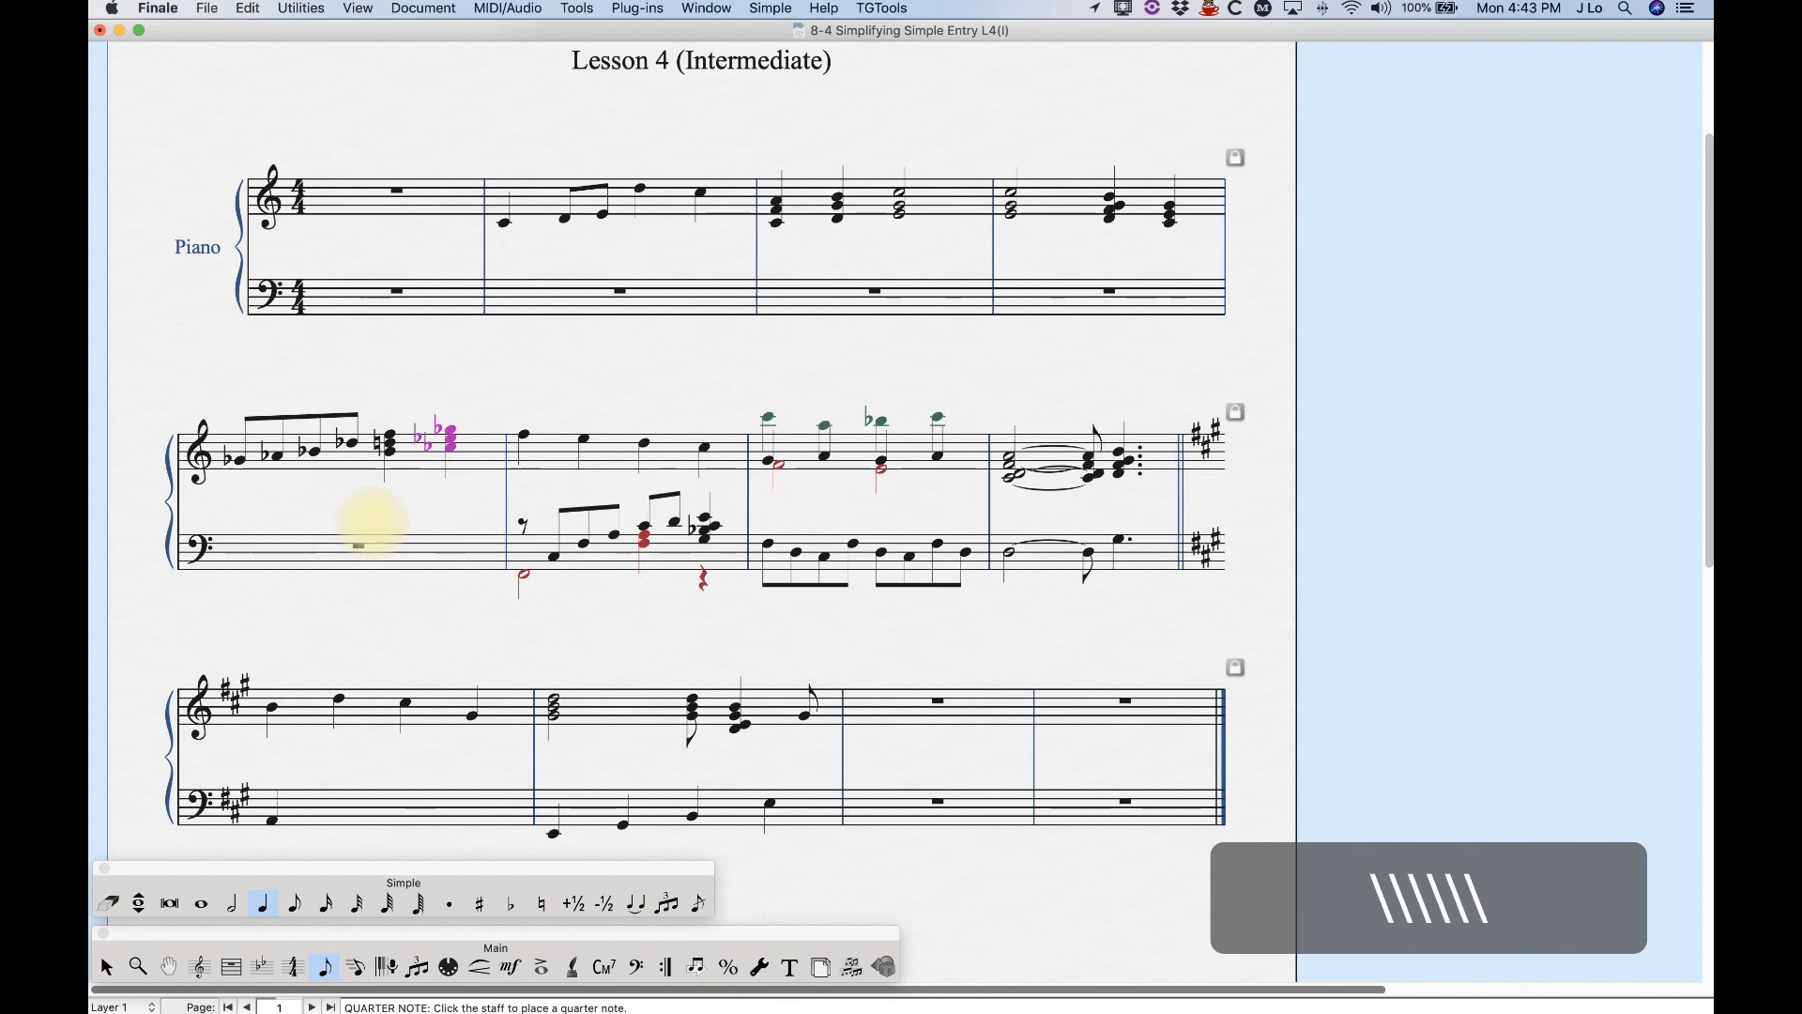
key(backslash)
key(backslash)
key(backslash)
key(backslash)
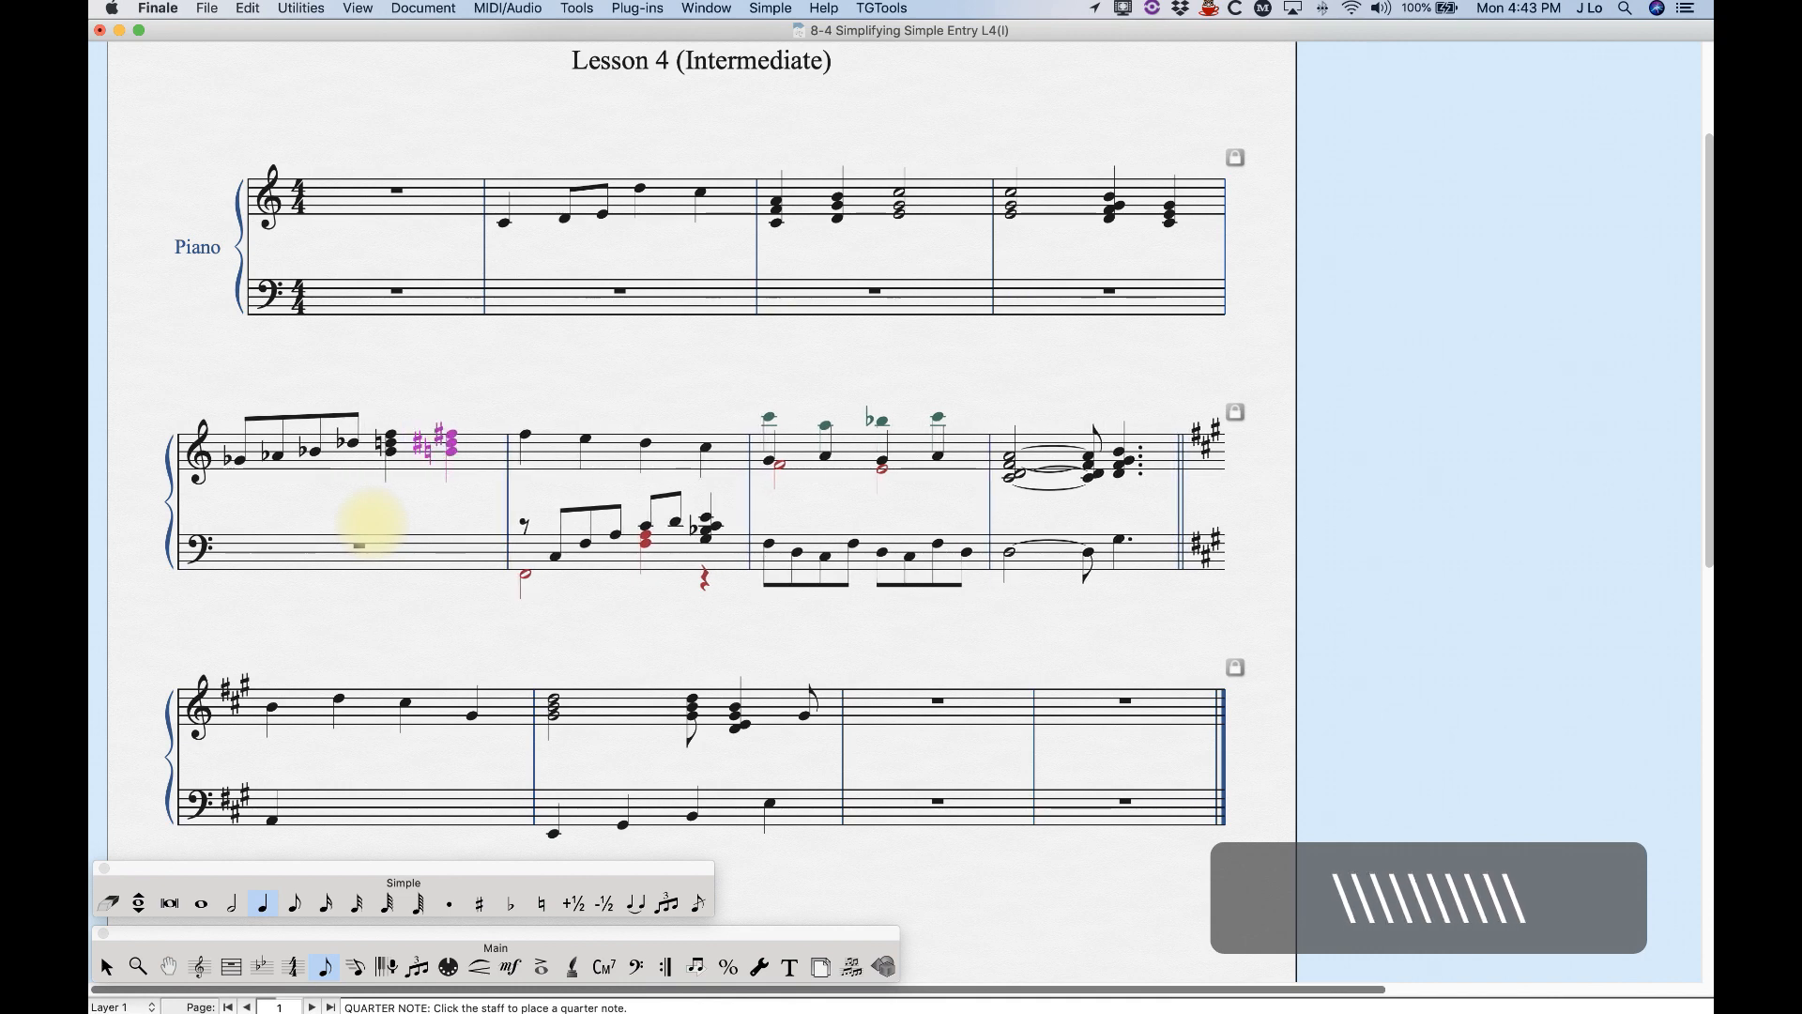
key(backslash)
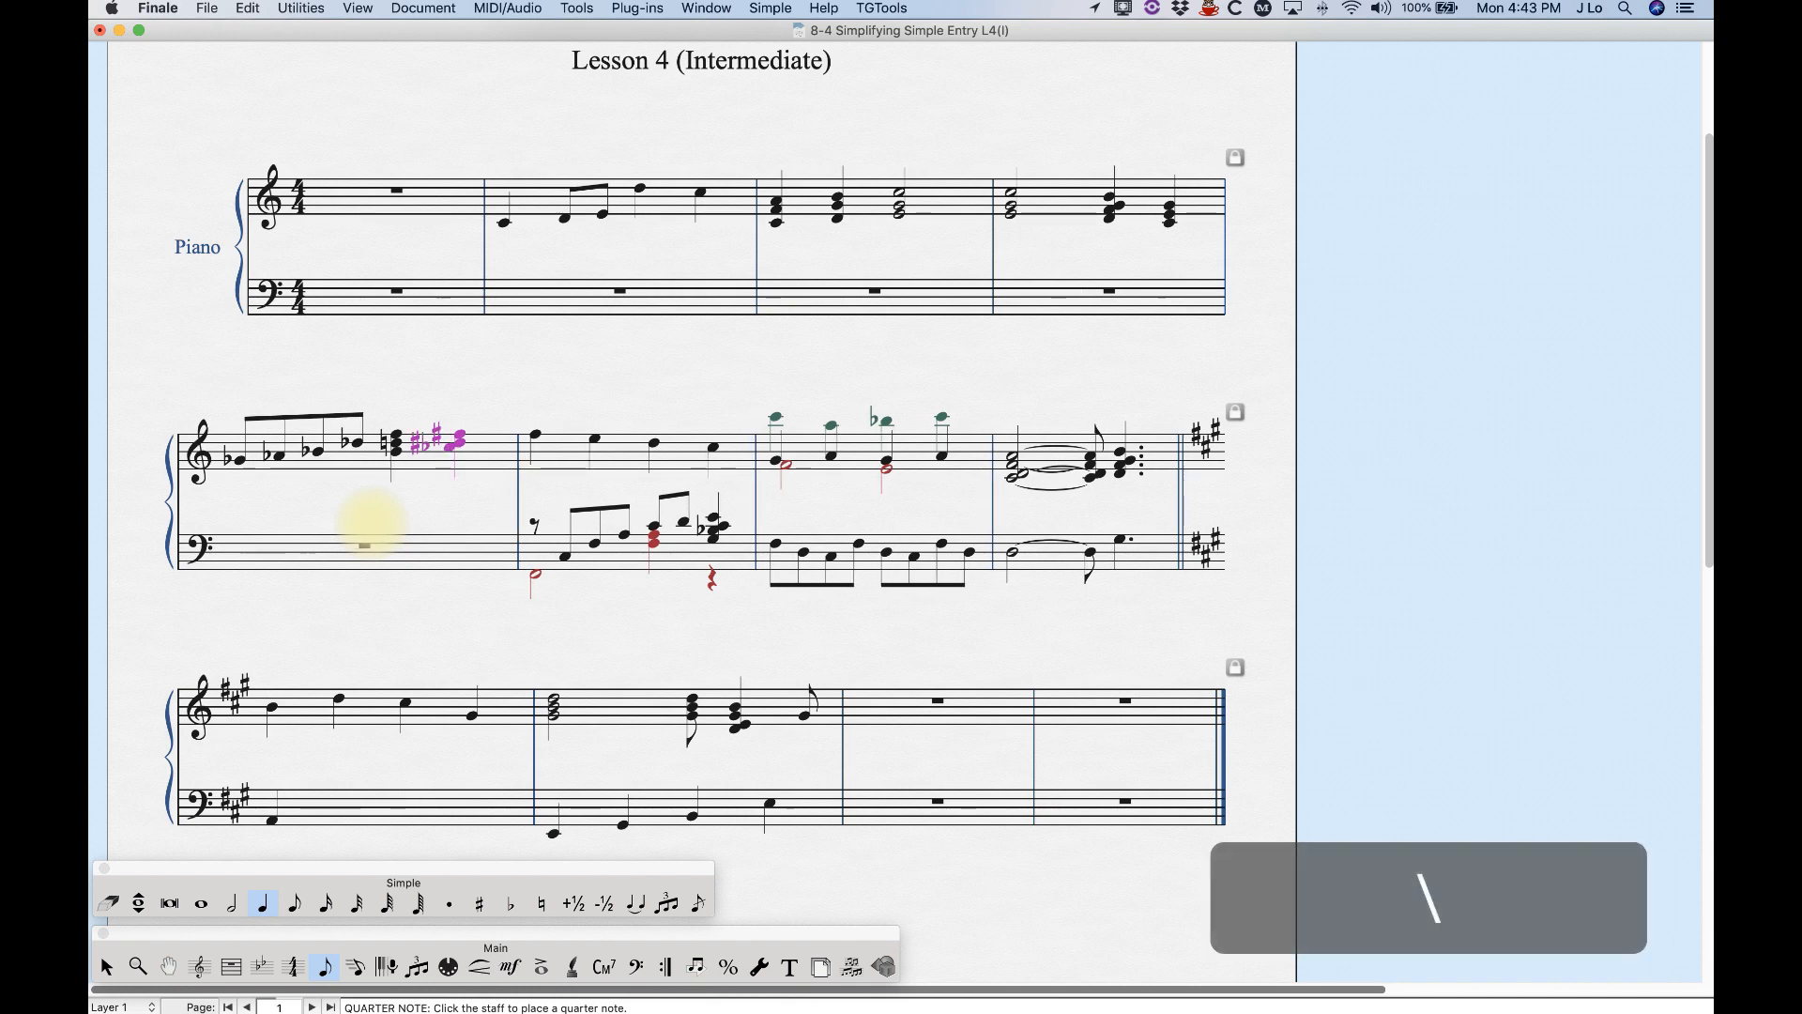
key(backslash)
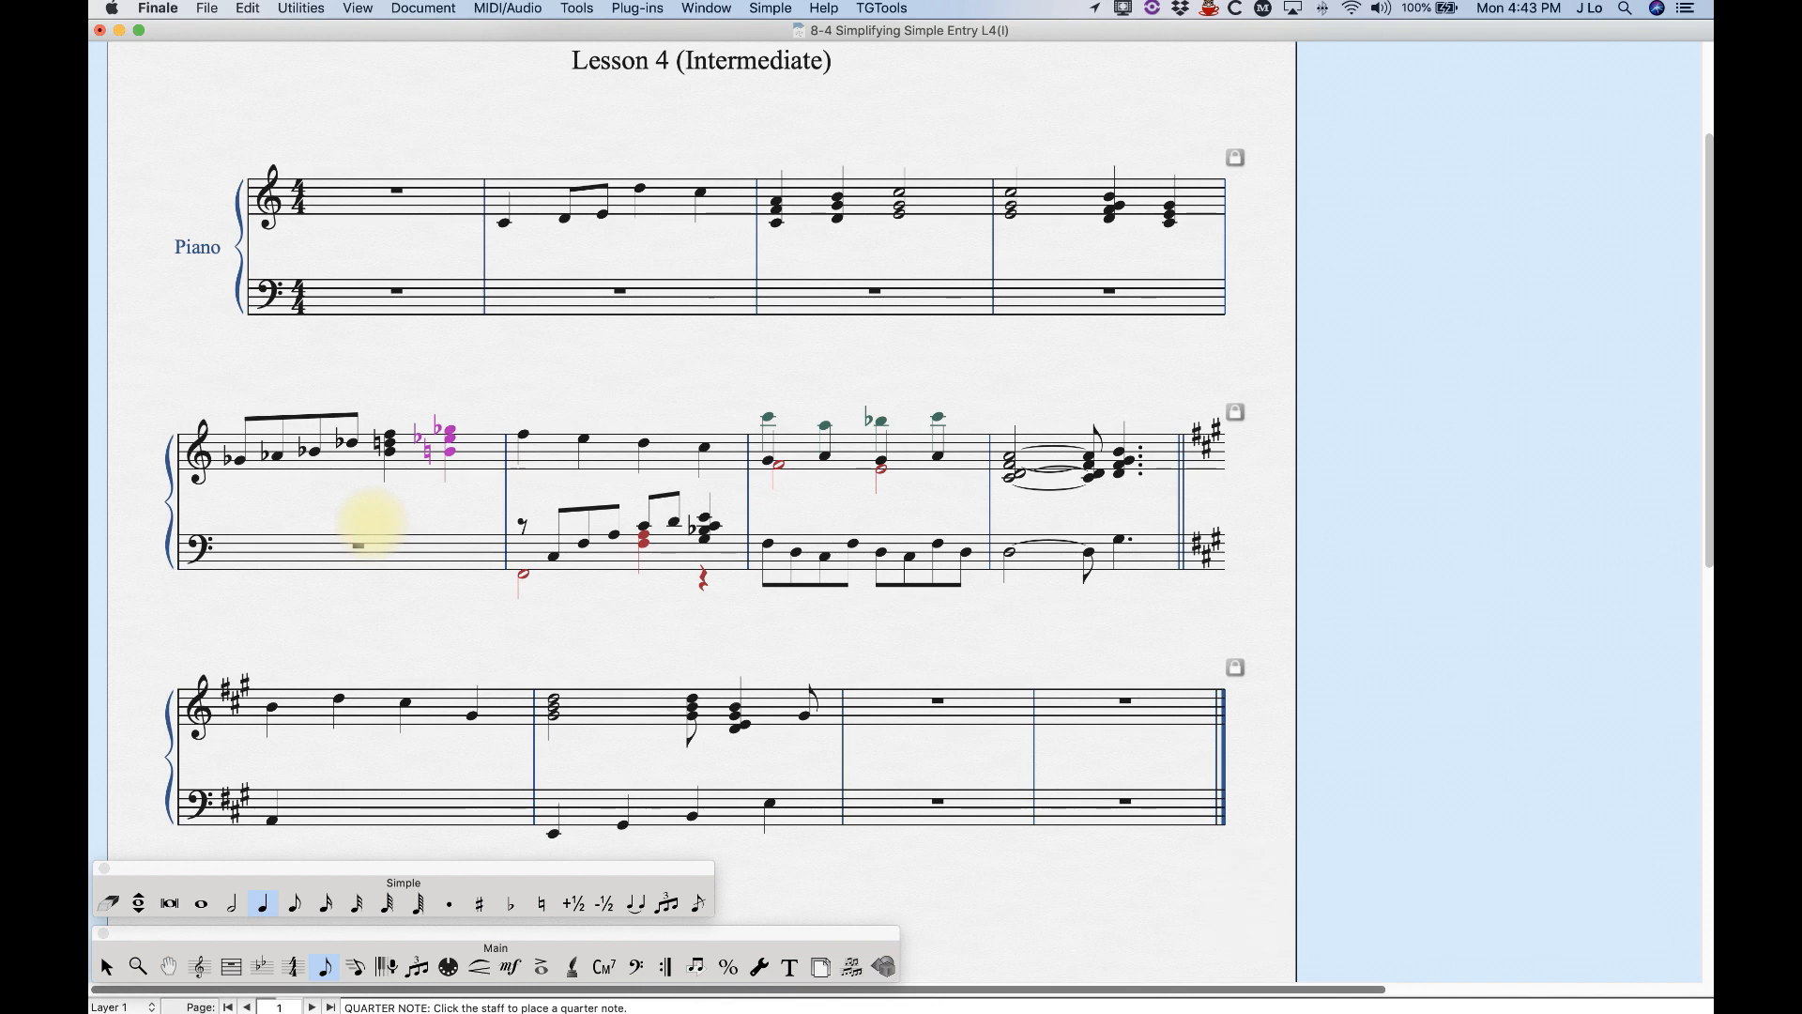
key(backslash)
key(backslash)
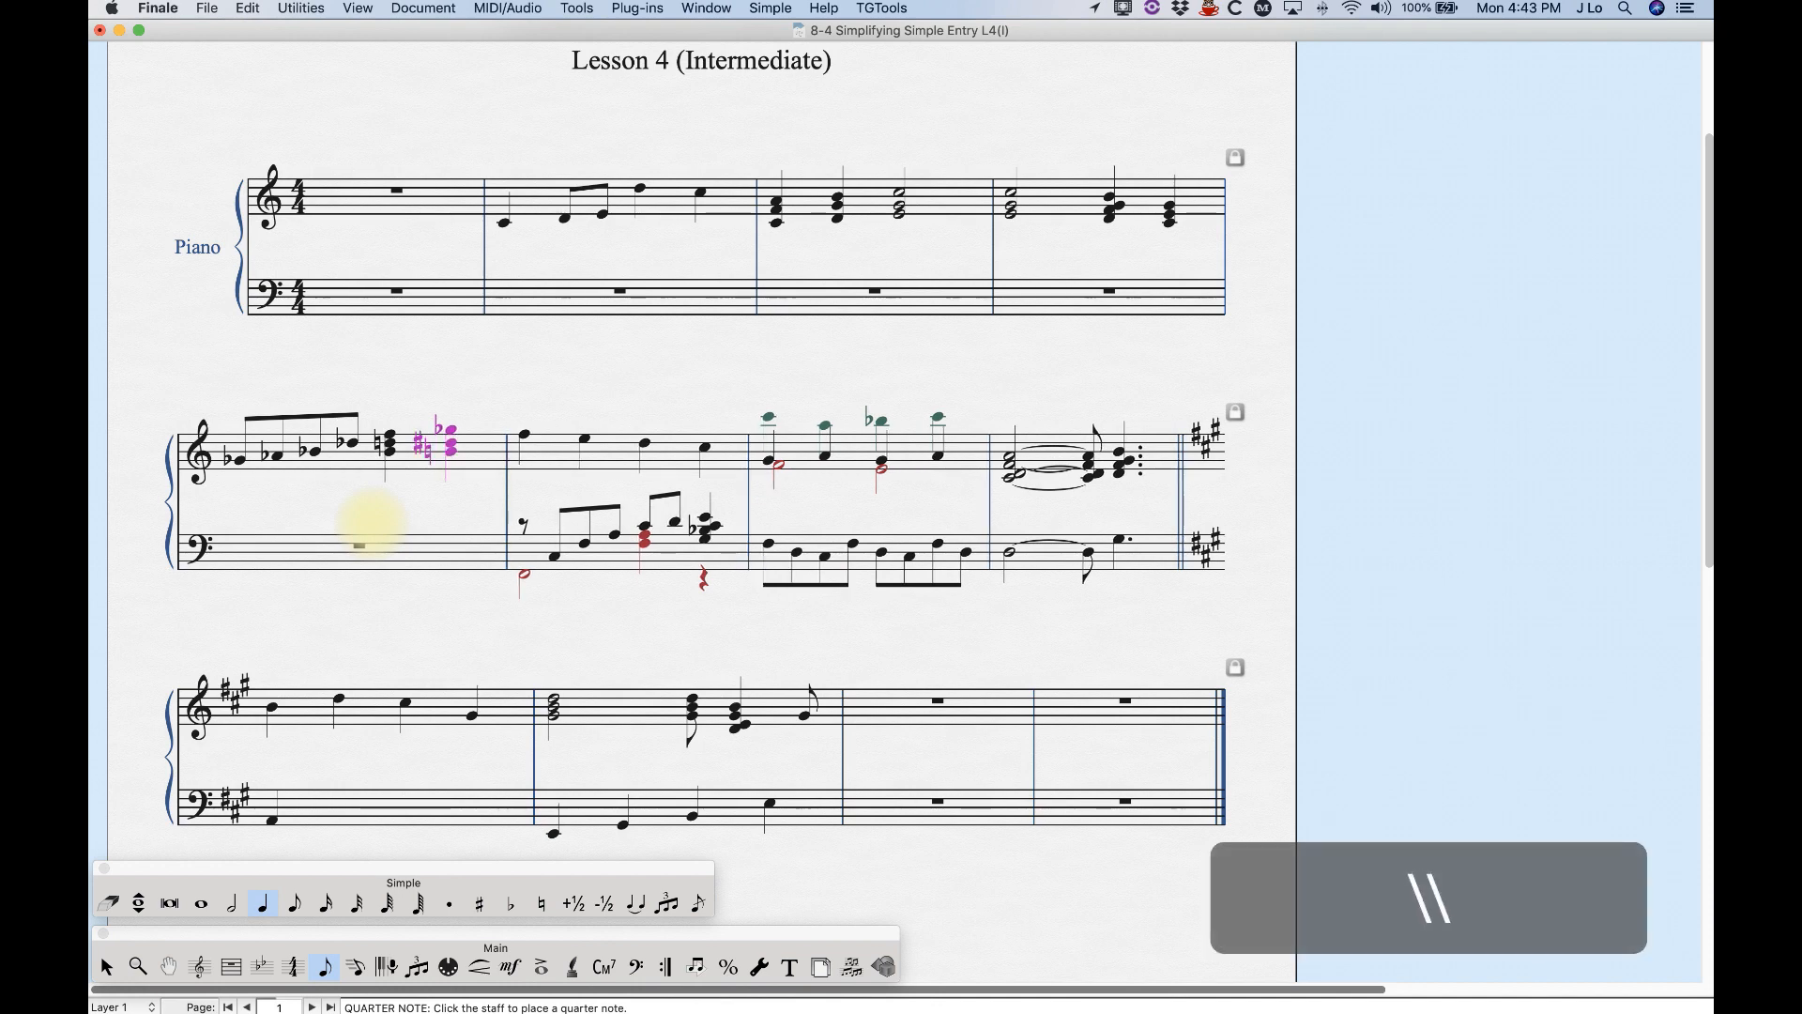
key(backslash)
key(backslash)
key(backslash)
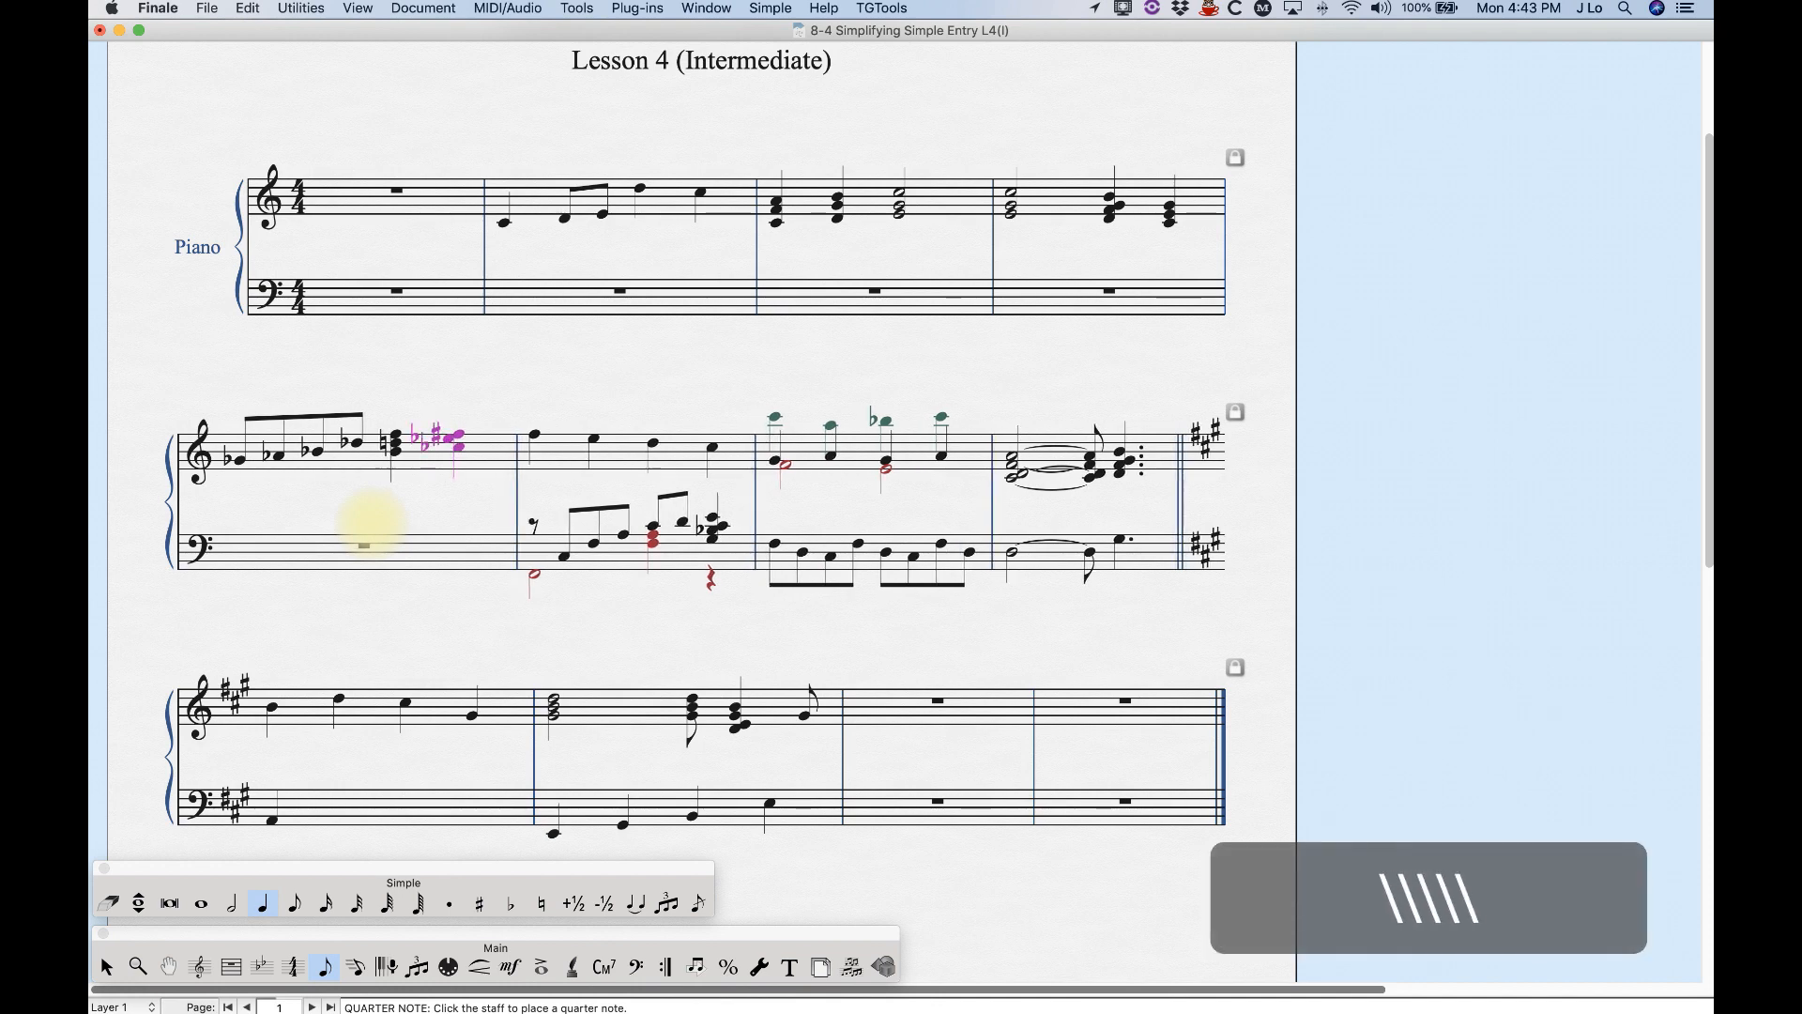
key(backslash)
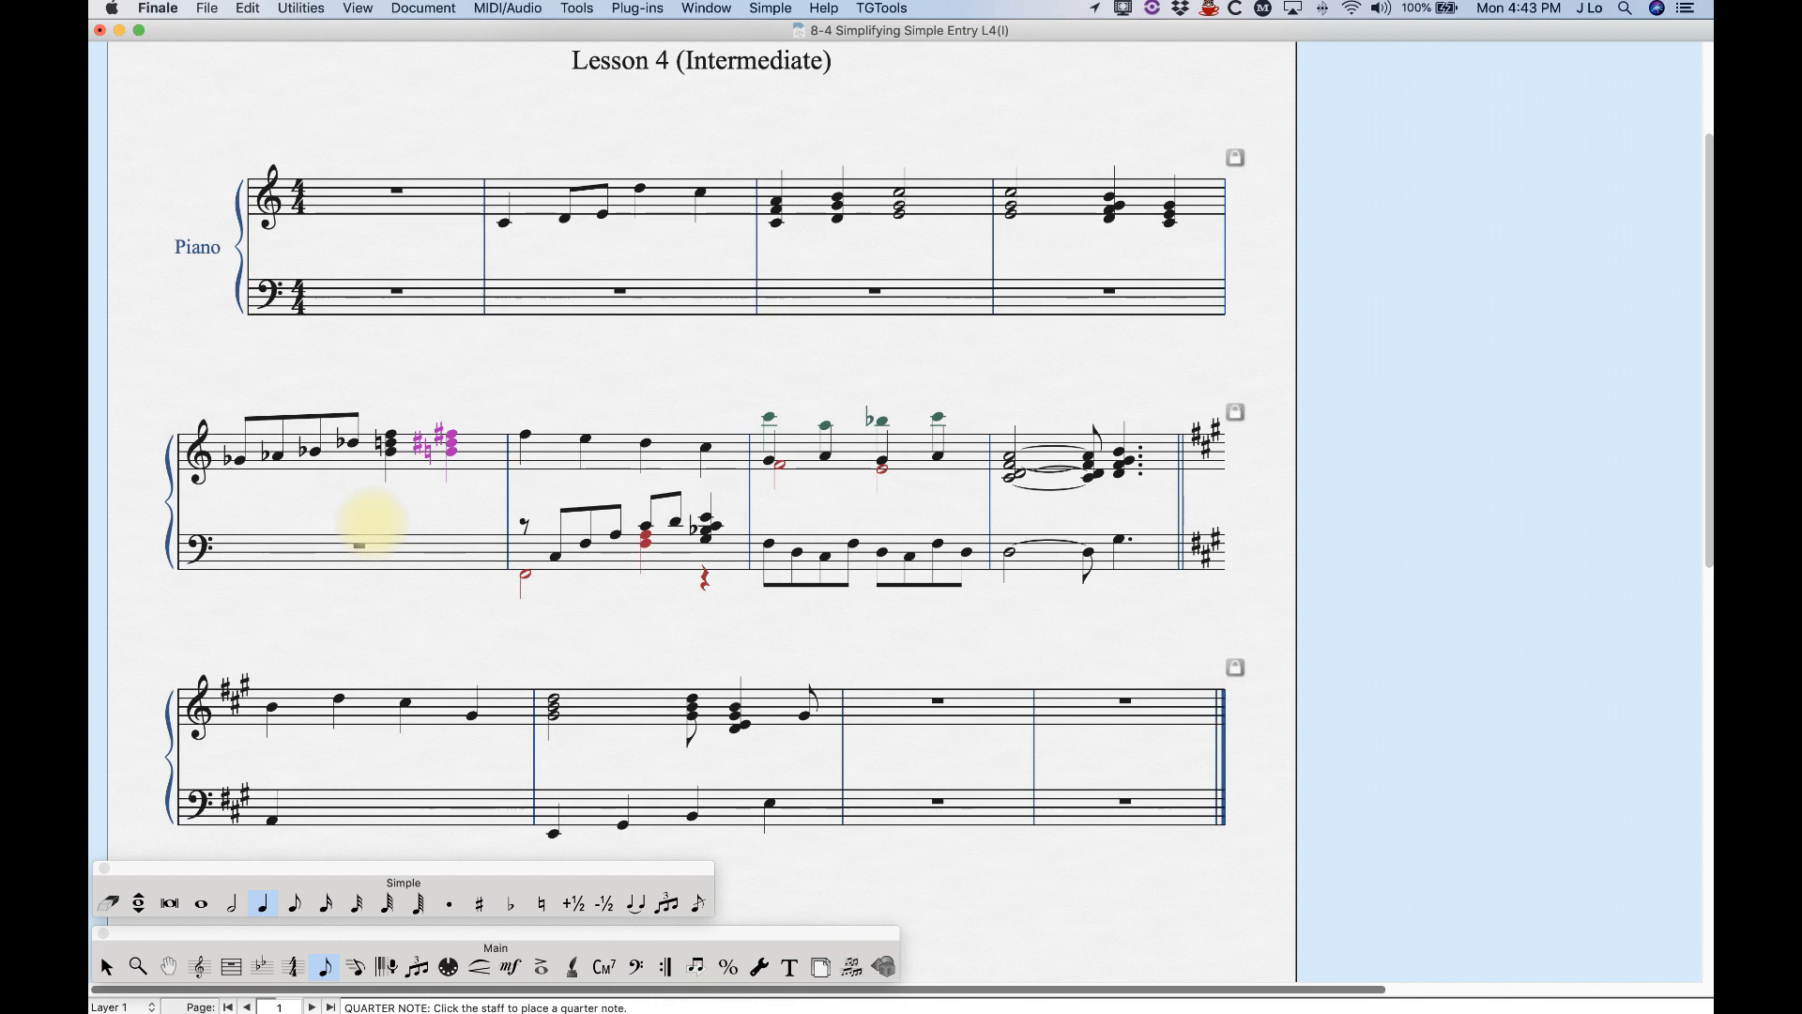
- Select the first upper-staff note of measure 6 and toggle its courtesy natural on and off
key(Right)
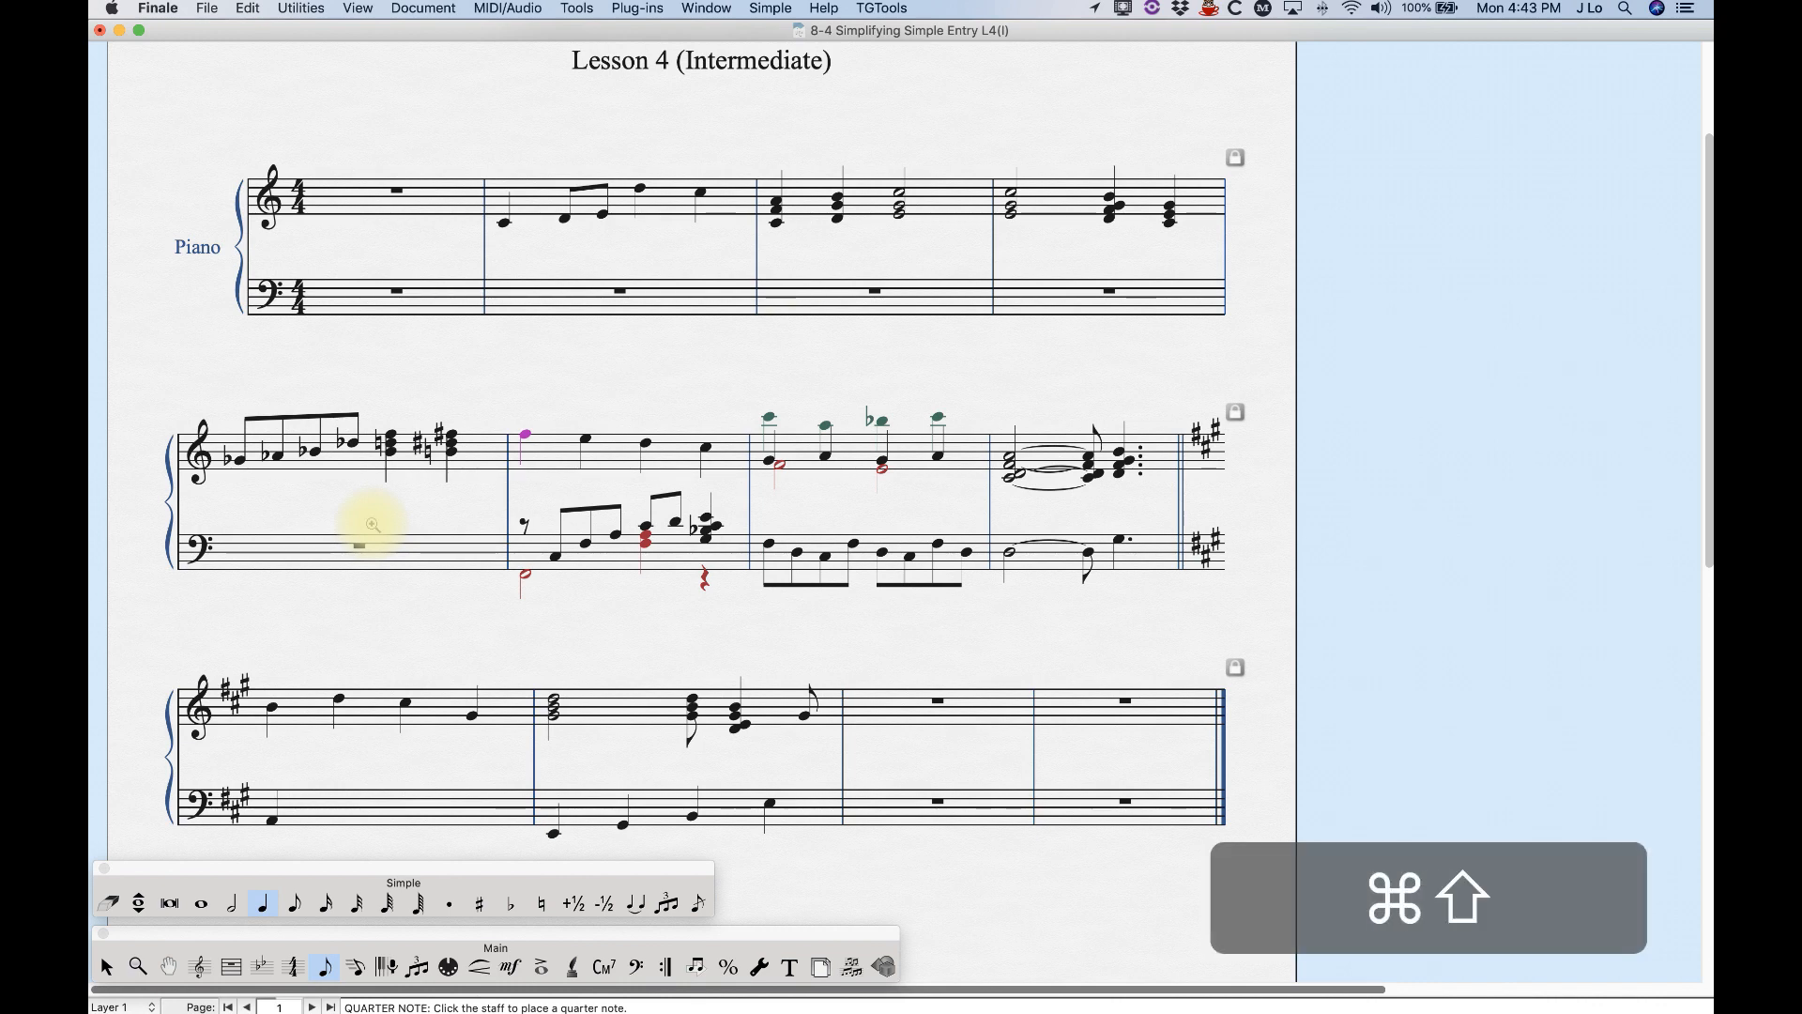
key(super+shift+minus)
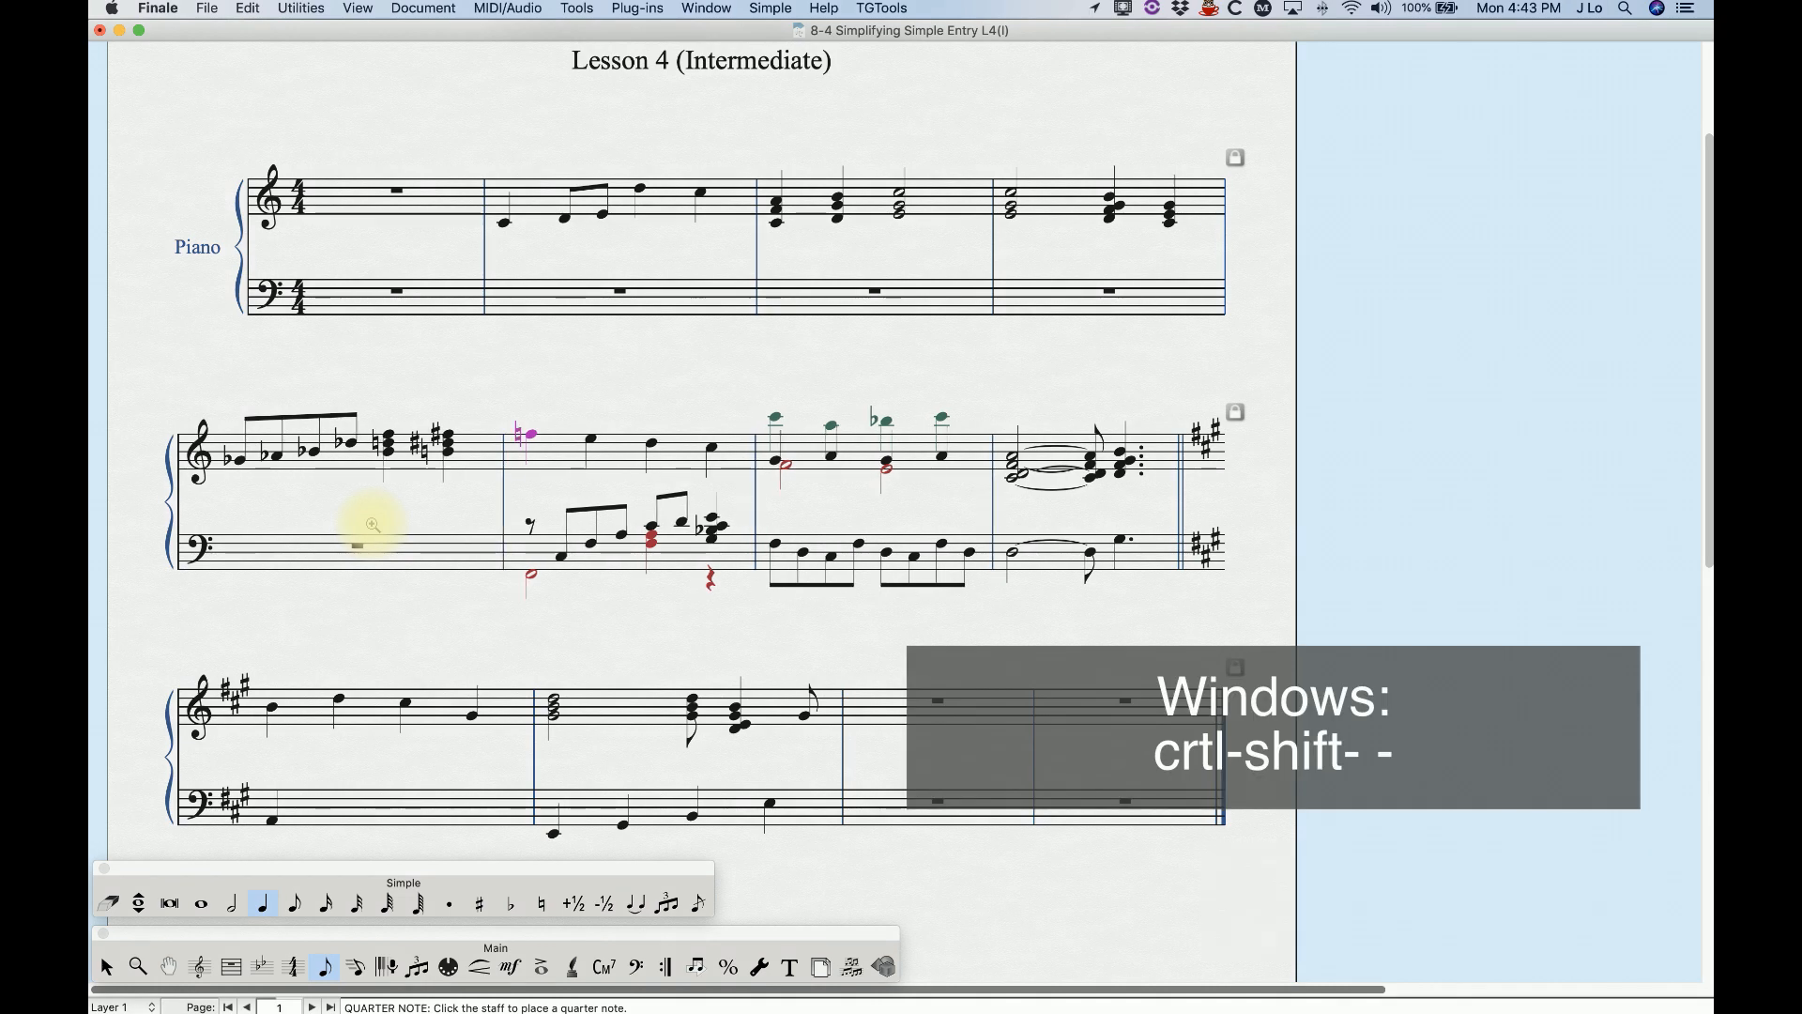
key(super+shift+minus)
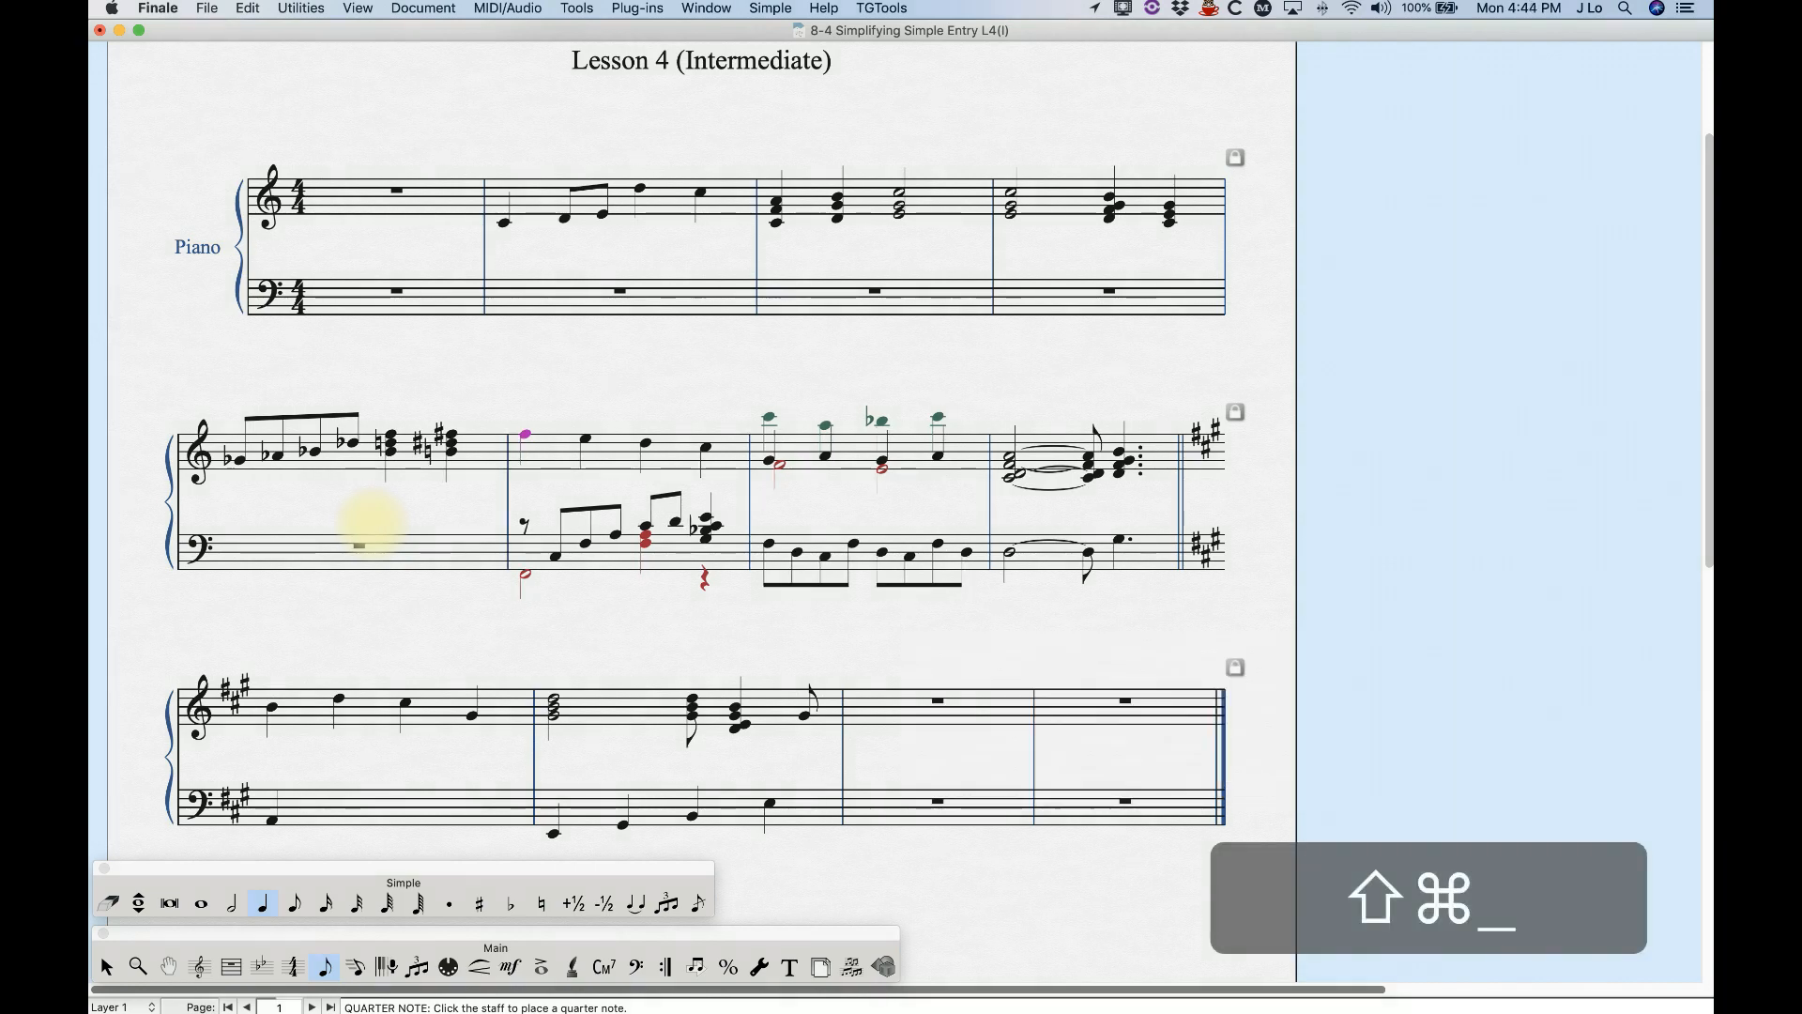
key(super+shift+minus)
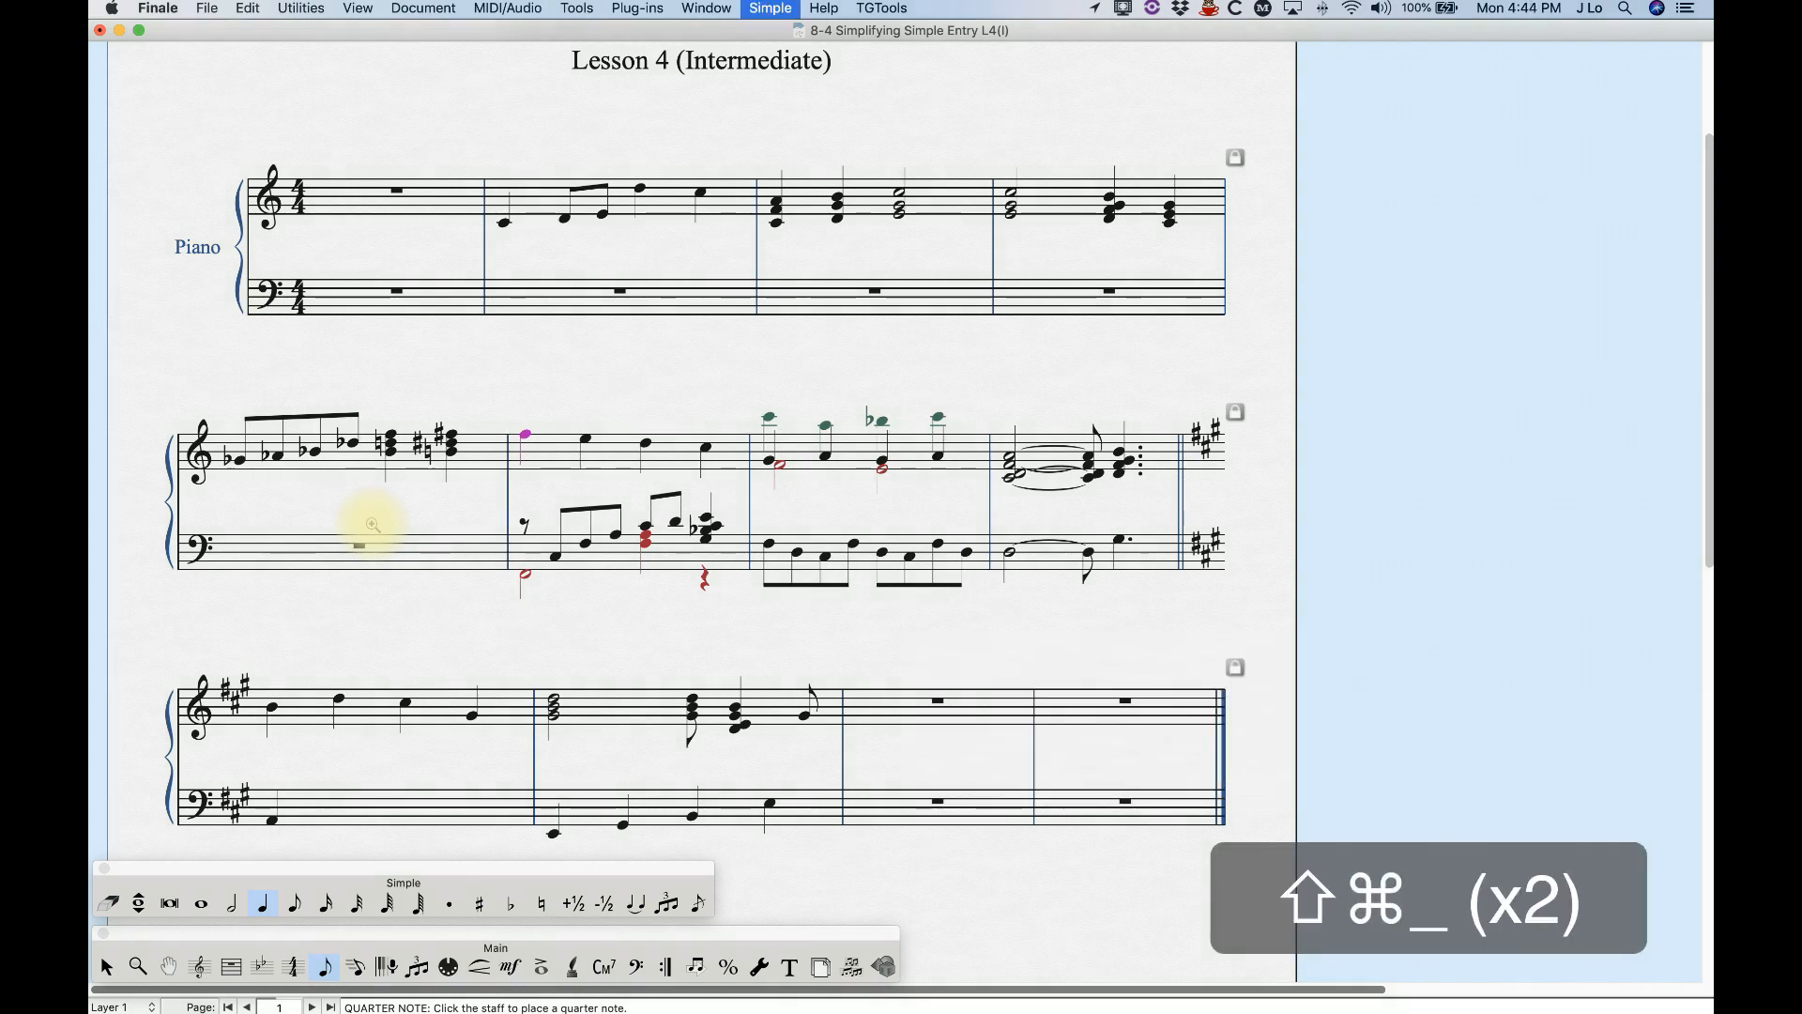
key(super+shift+minus)
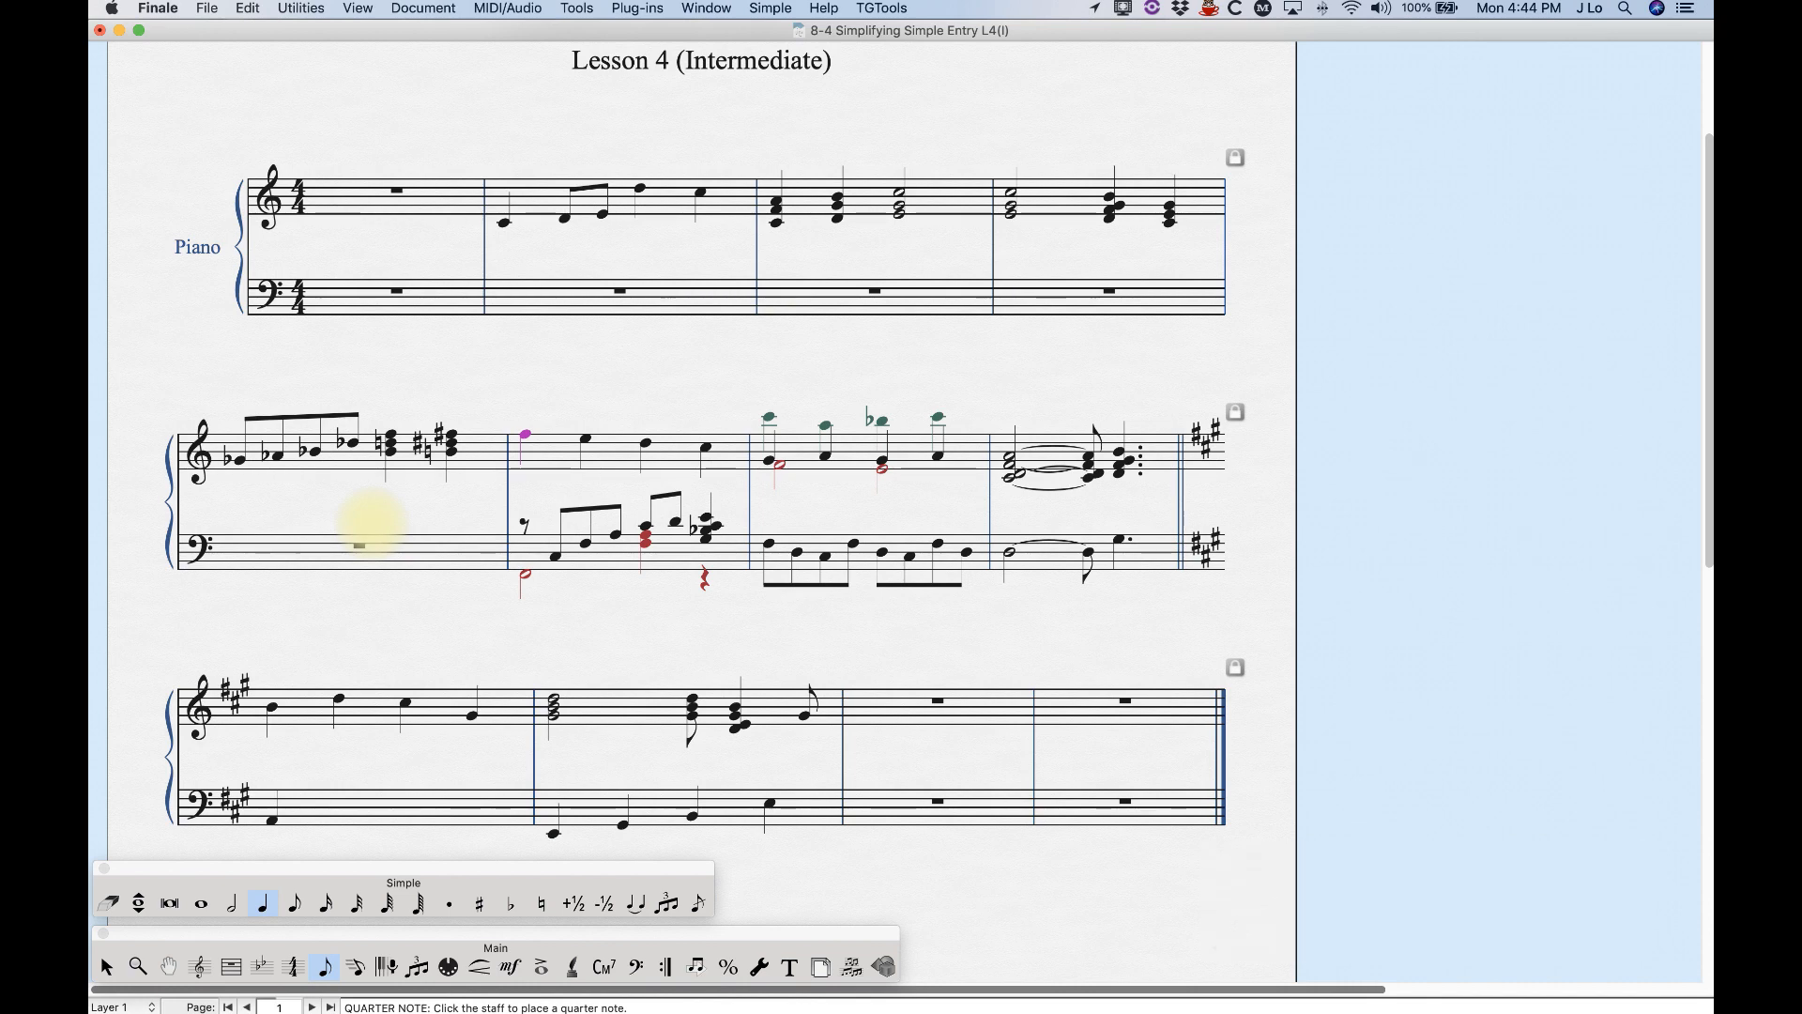
- Toggle the parentheses around the natural on measure 6's first upper-staff note, and hide the accidental
key(p)
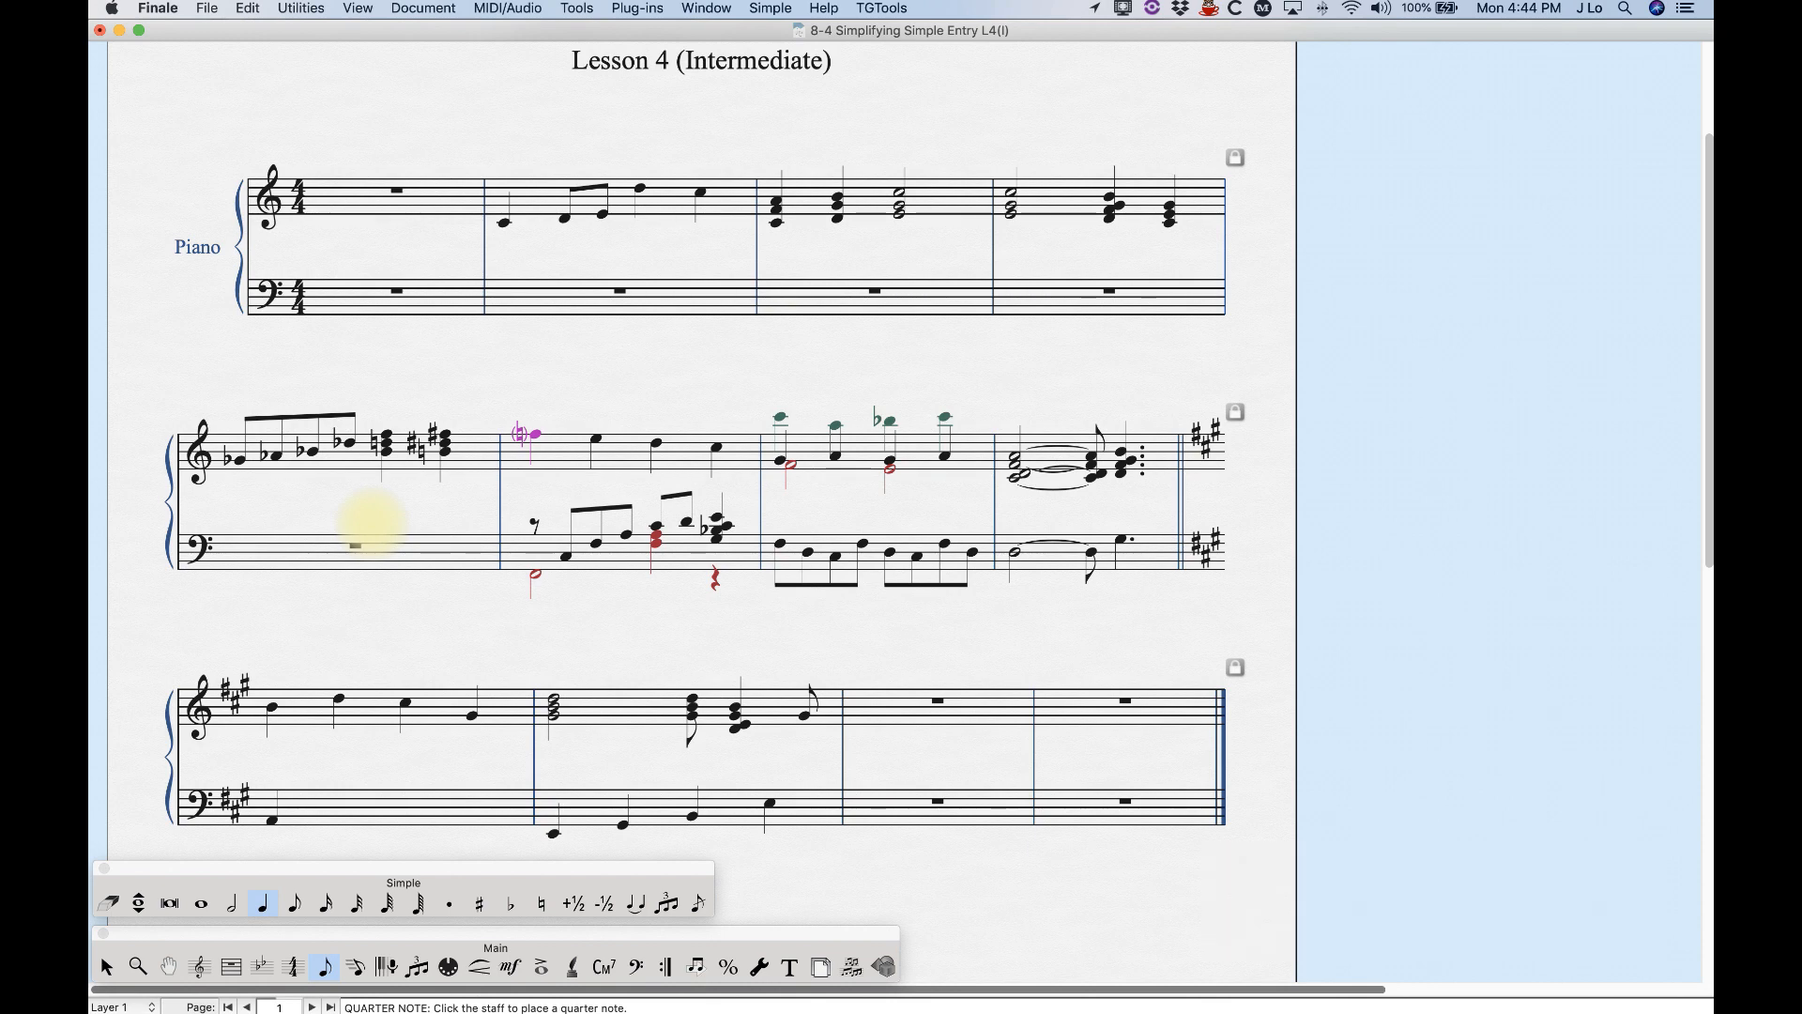
key(p)
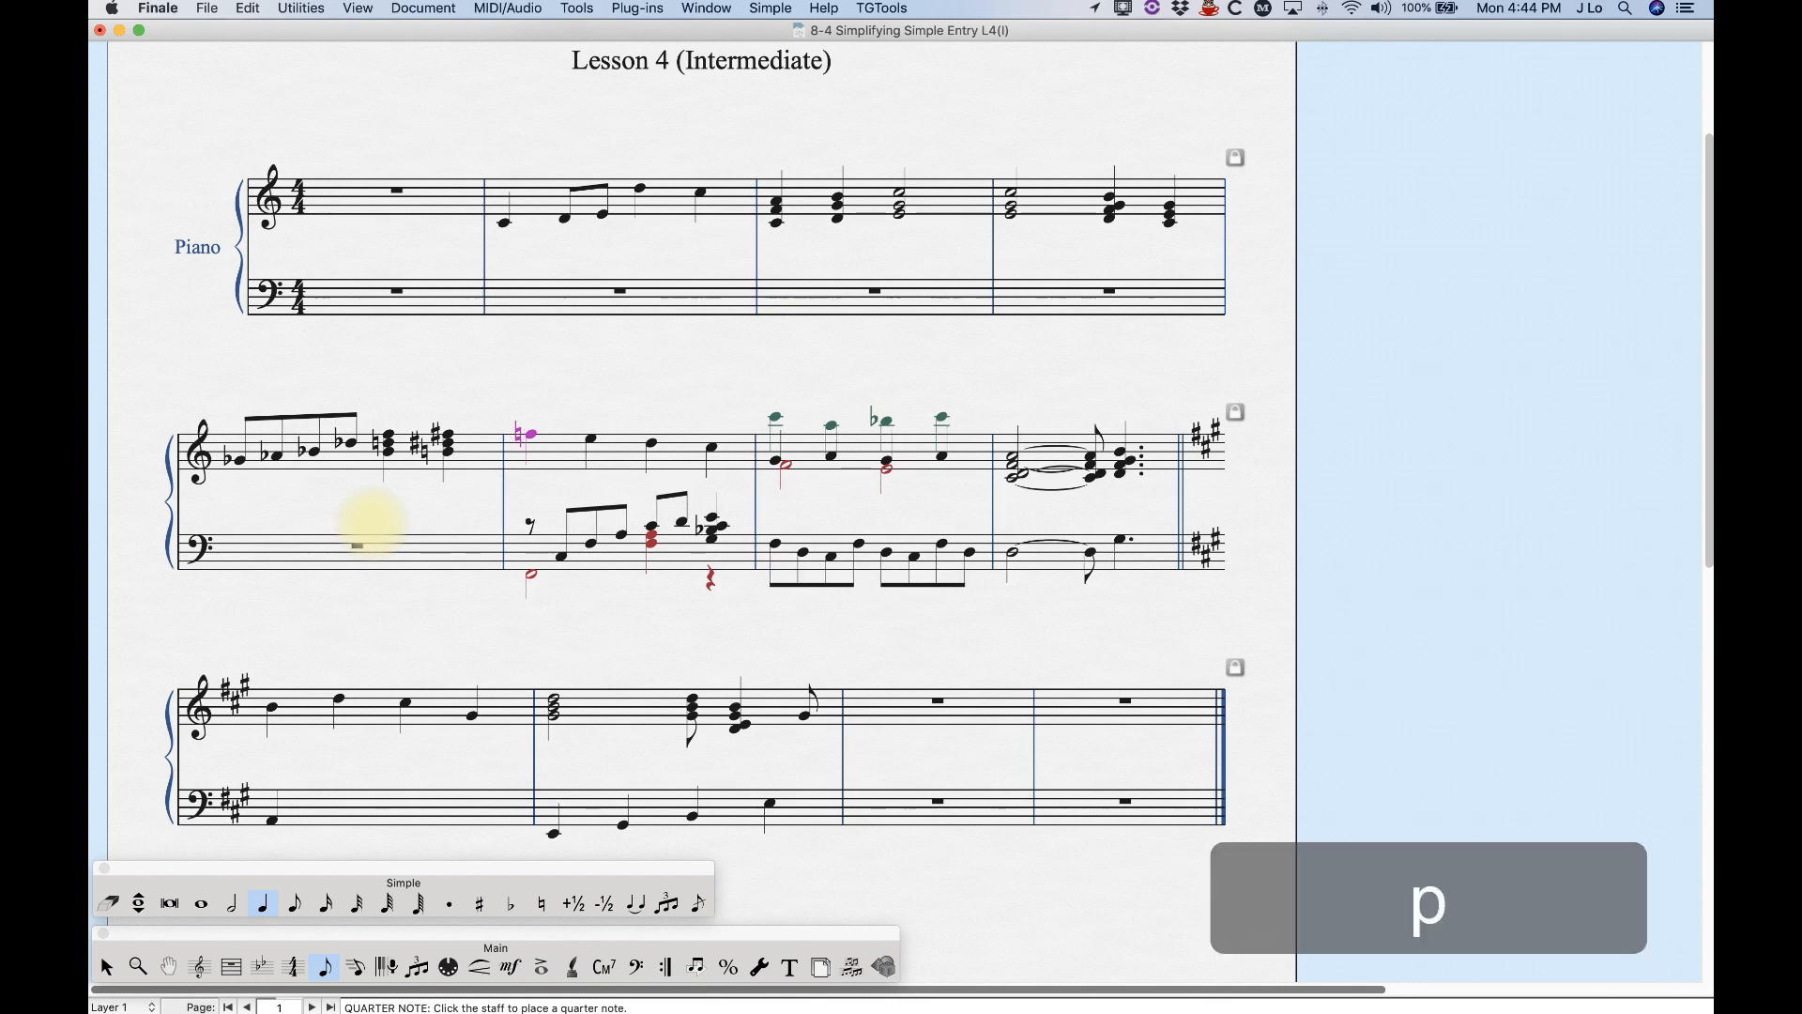
key(p)
key(p)
key(p)
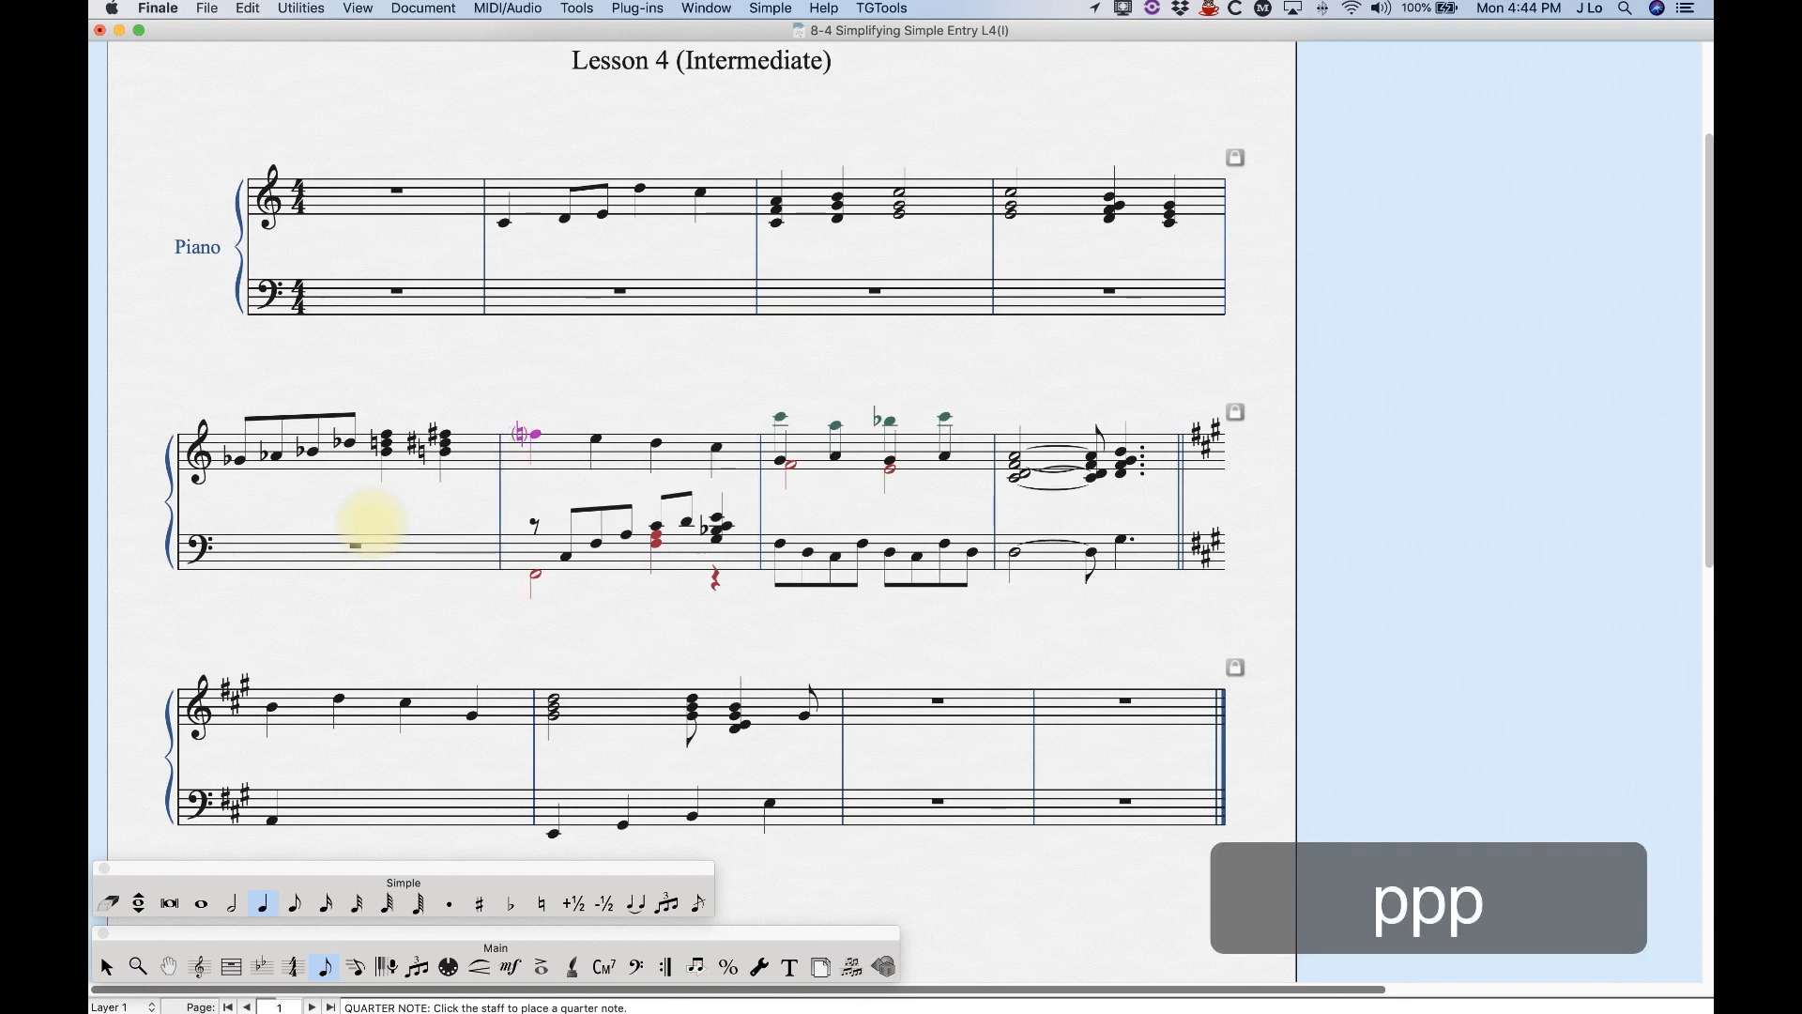
key(p)
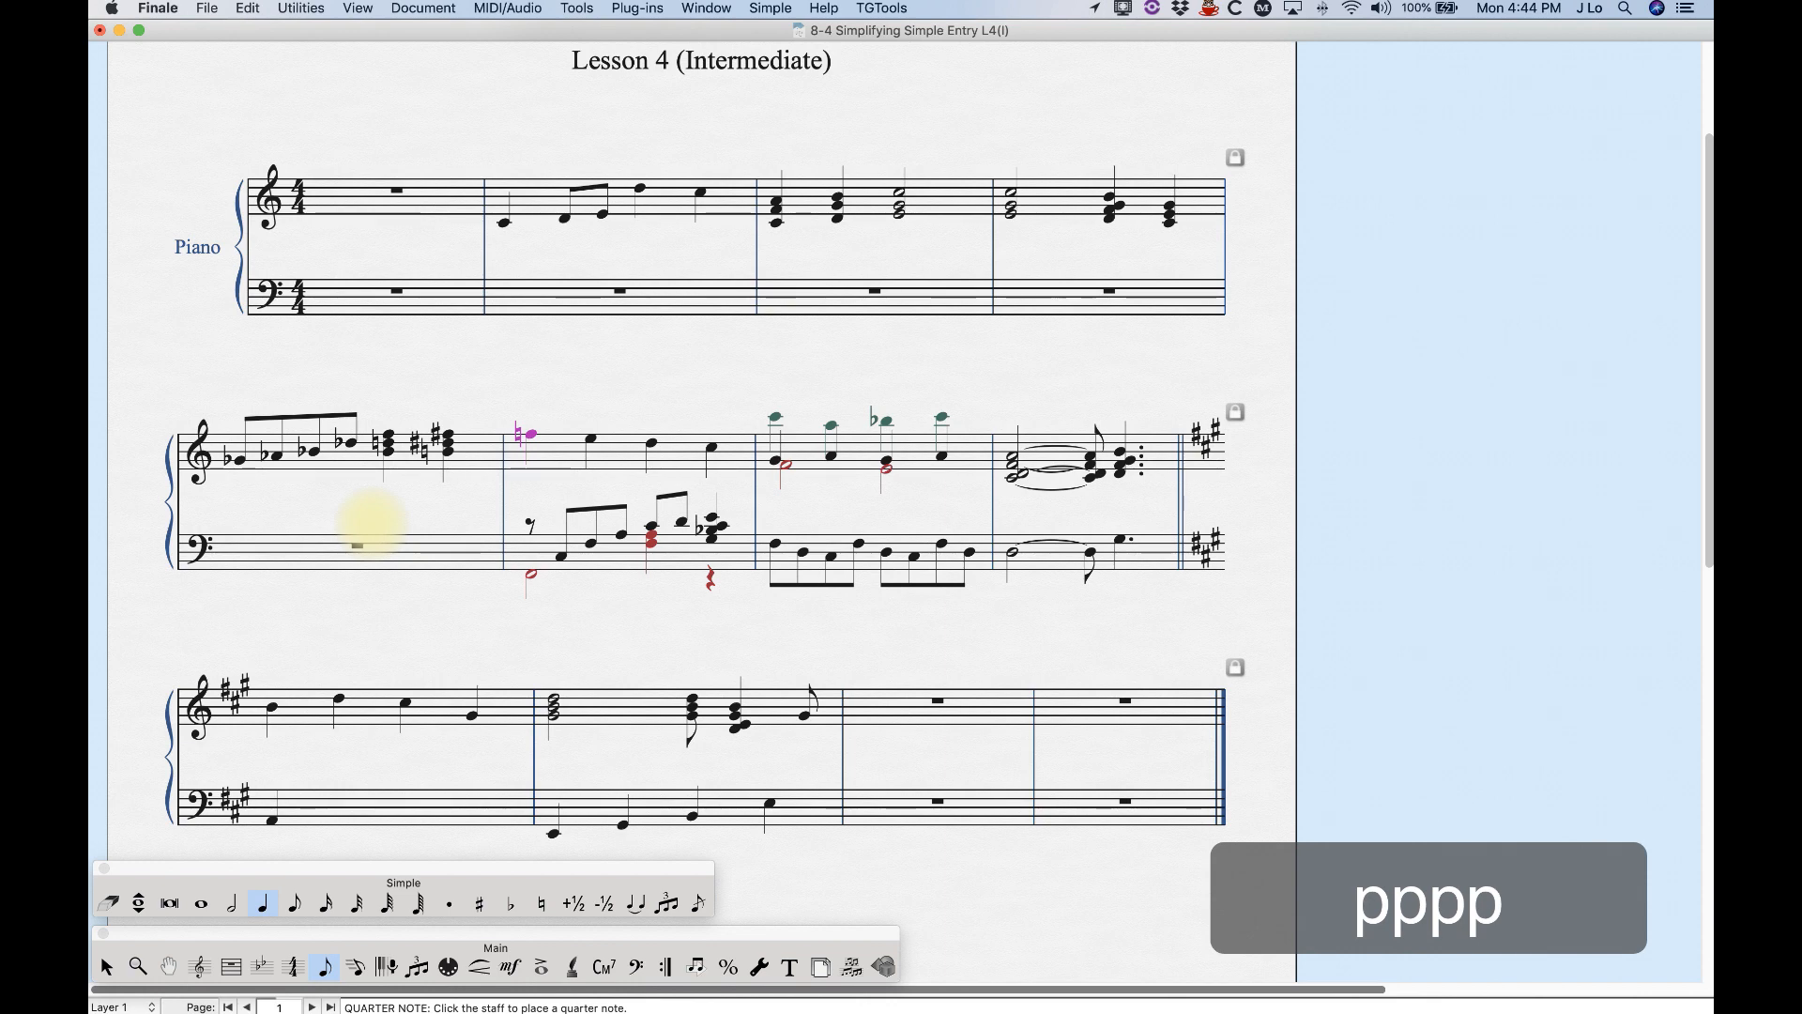
key(super)
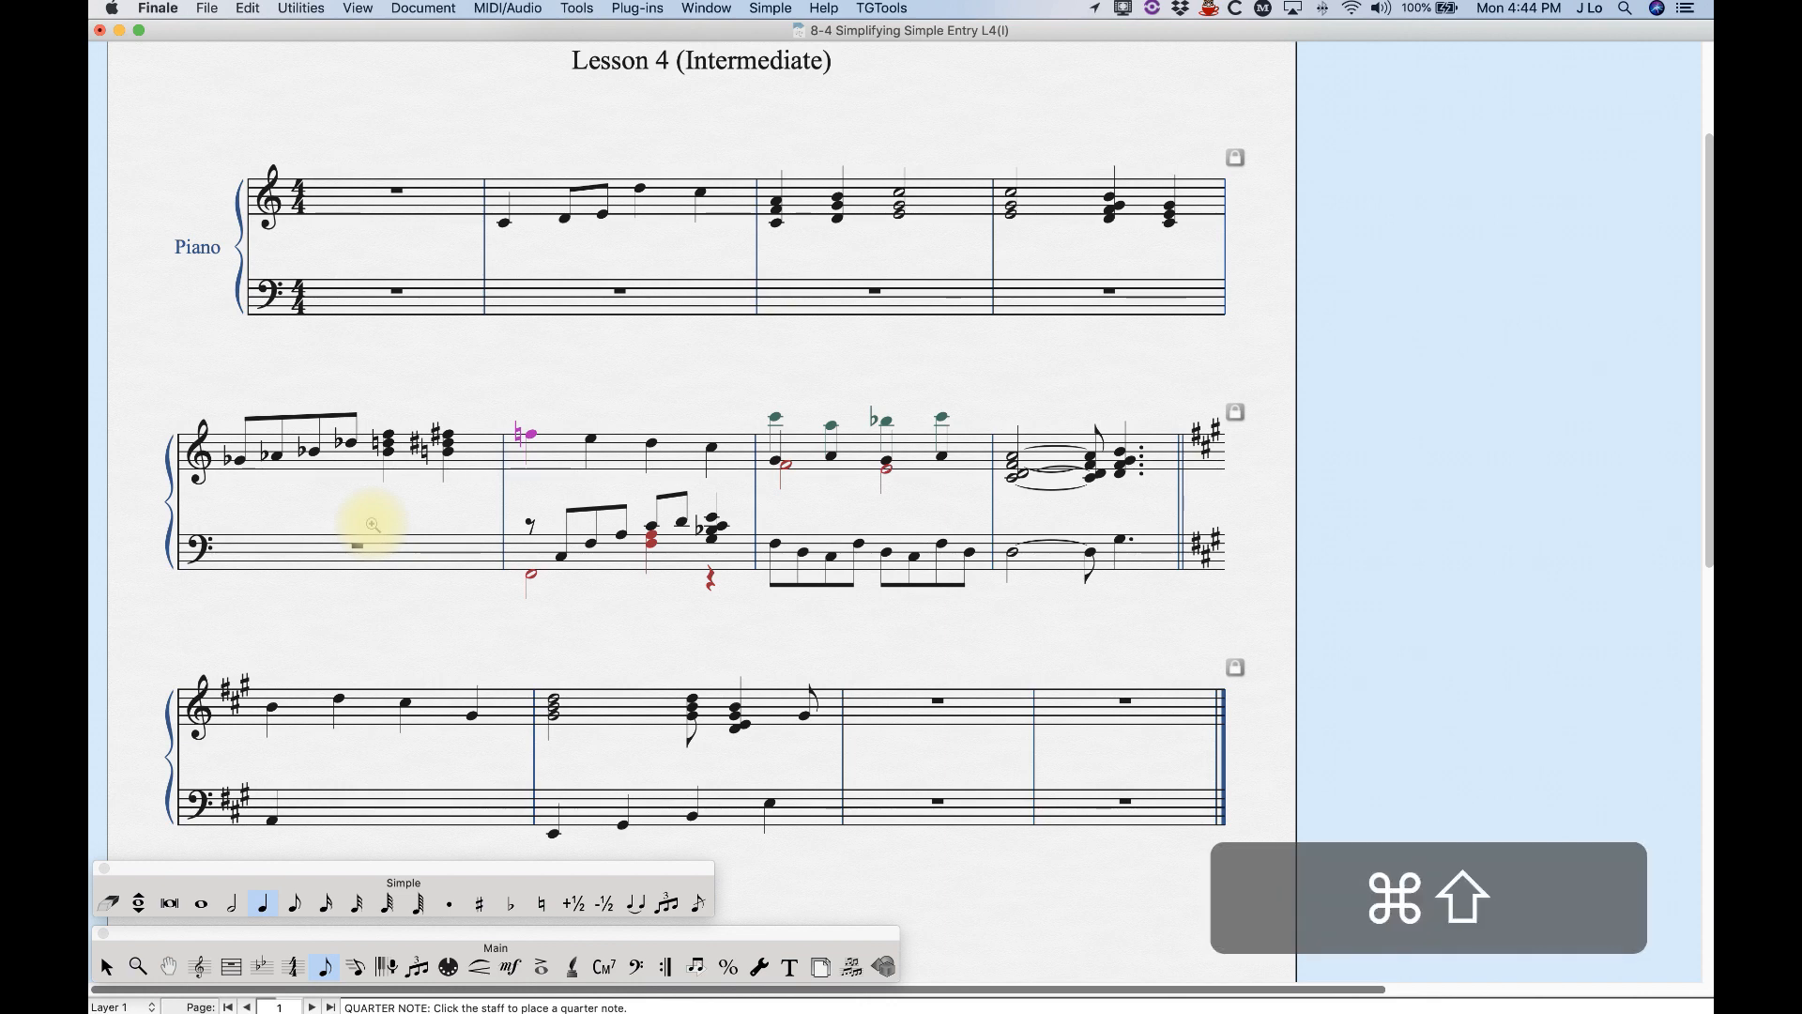
key(super+shift+minus)
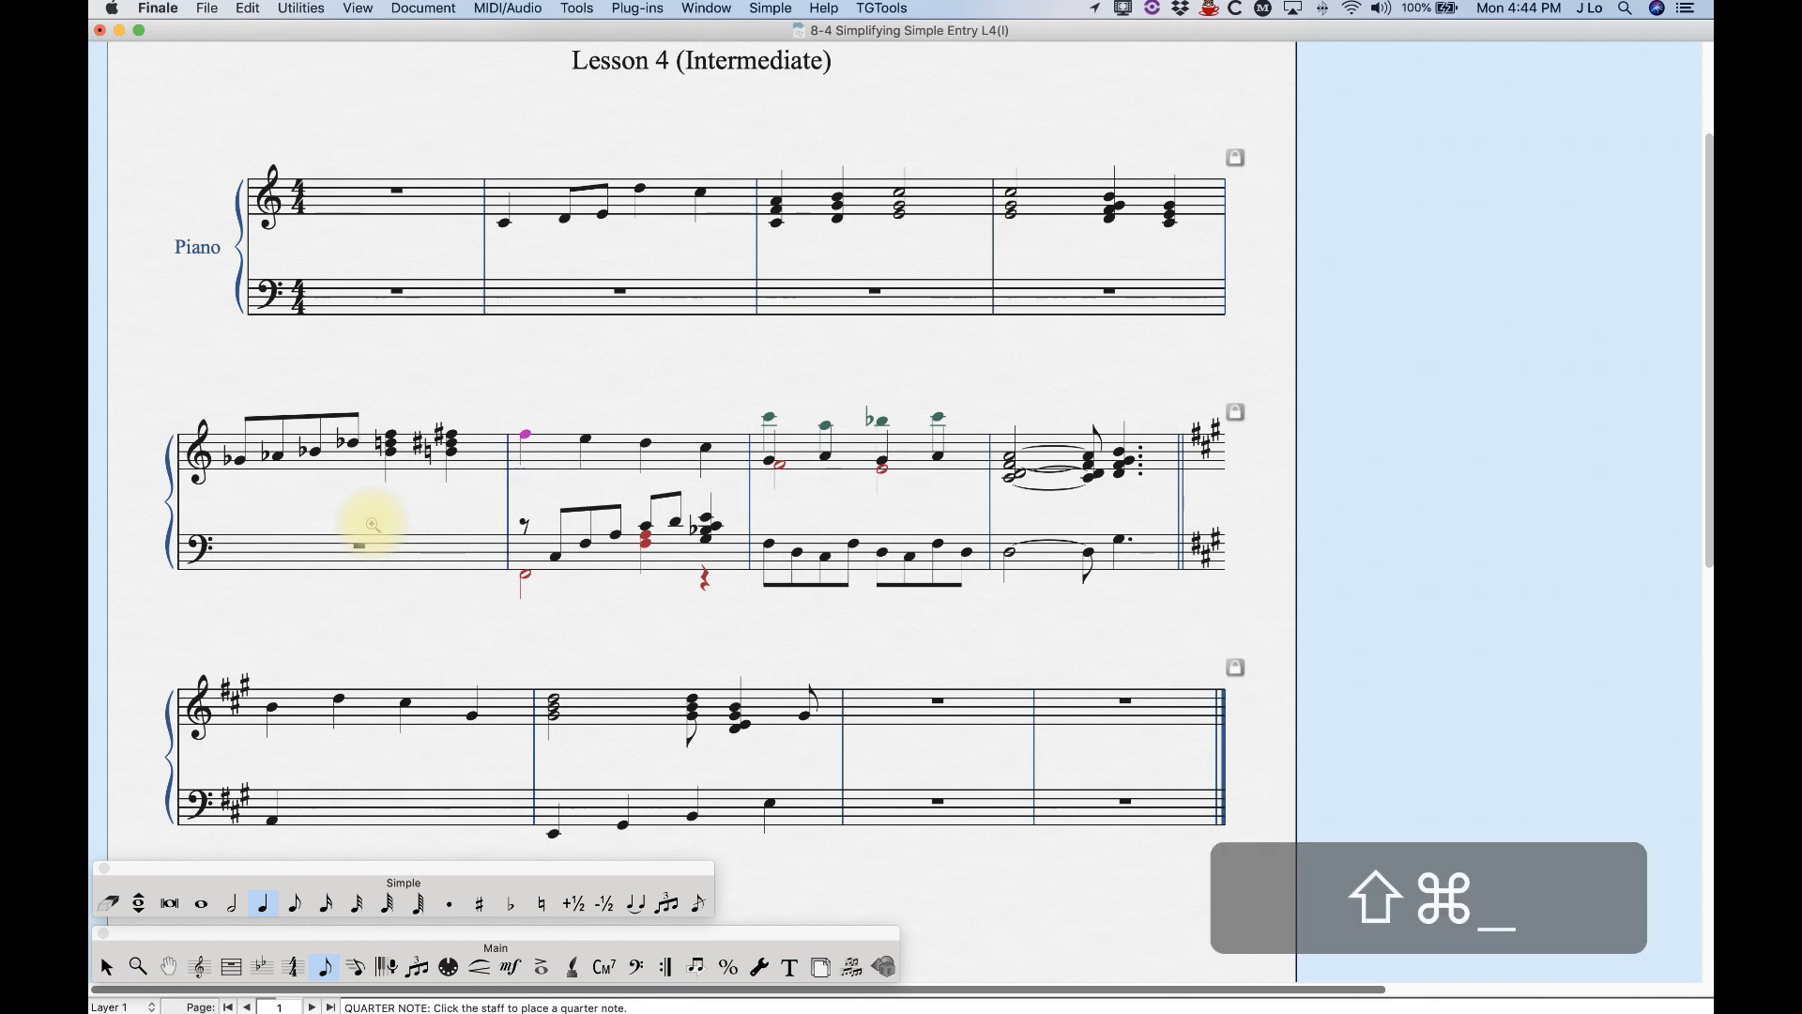
- Select the last upper-staff note of measure 9, show its courtesy sharp, and hide it again
scroll(435, 632, down, 2)
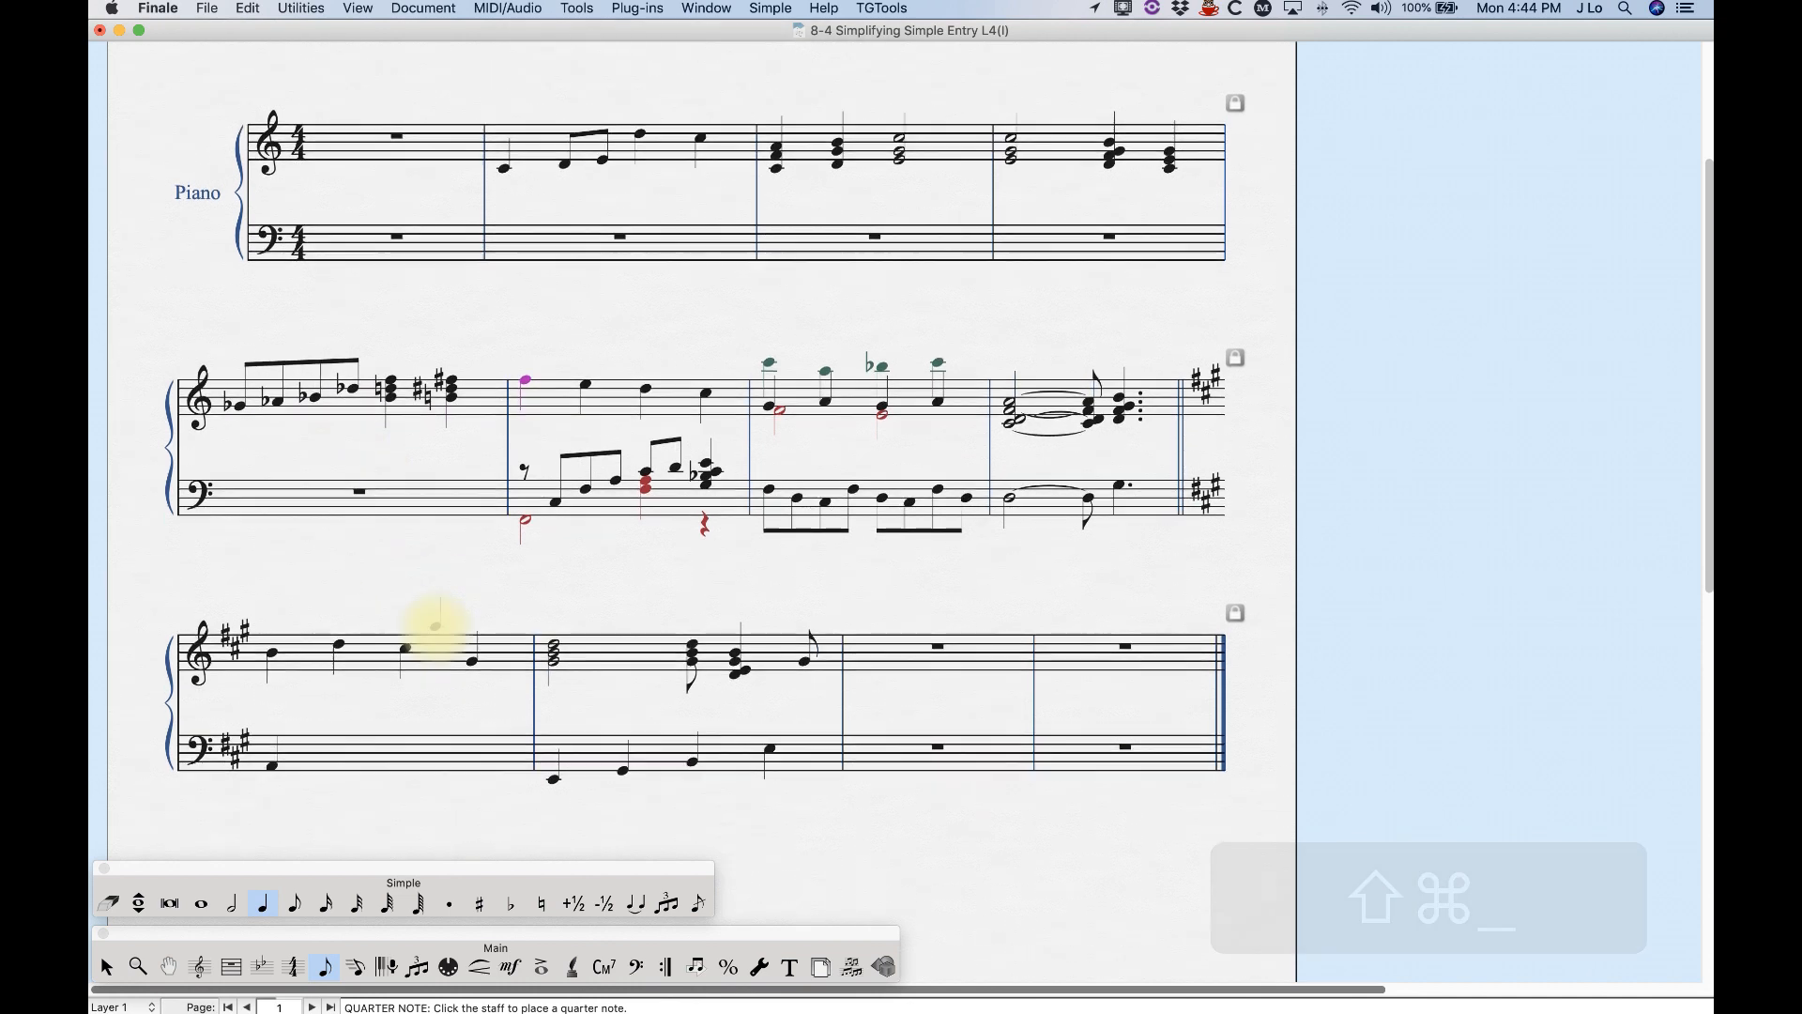
click(473, 662)
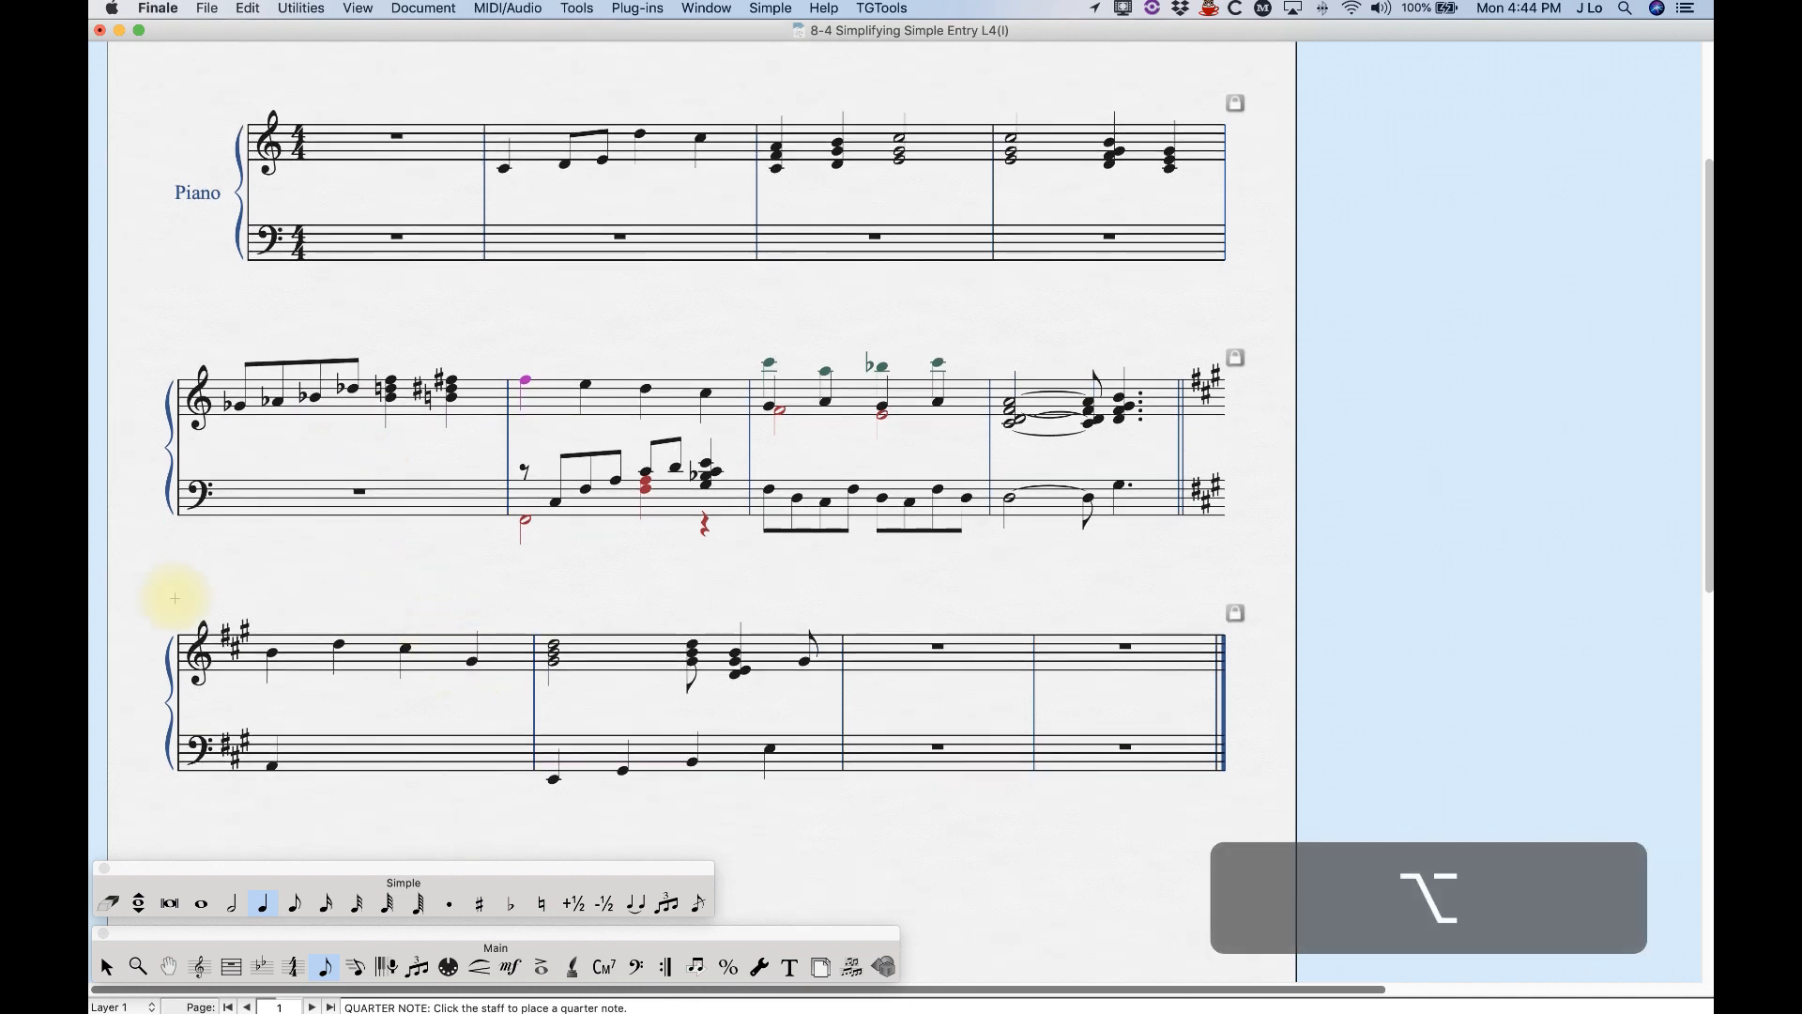
key(alt)
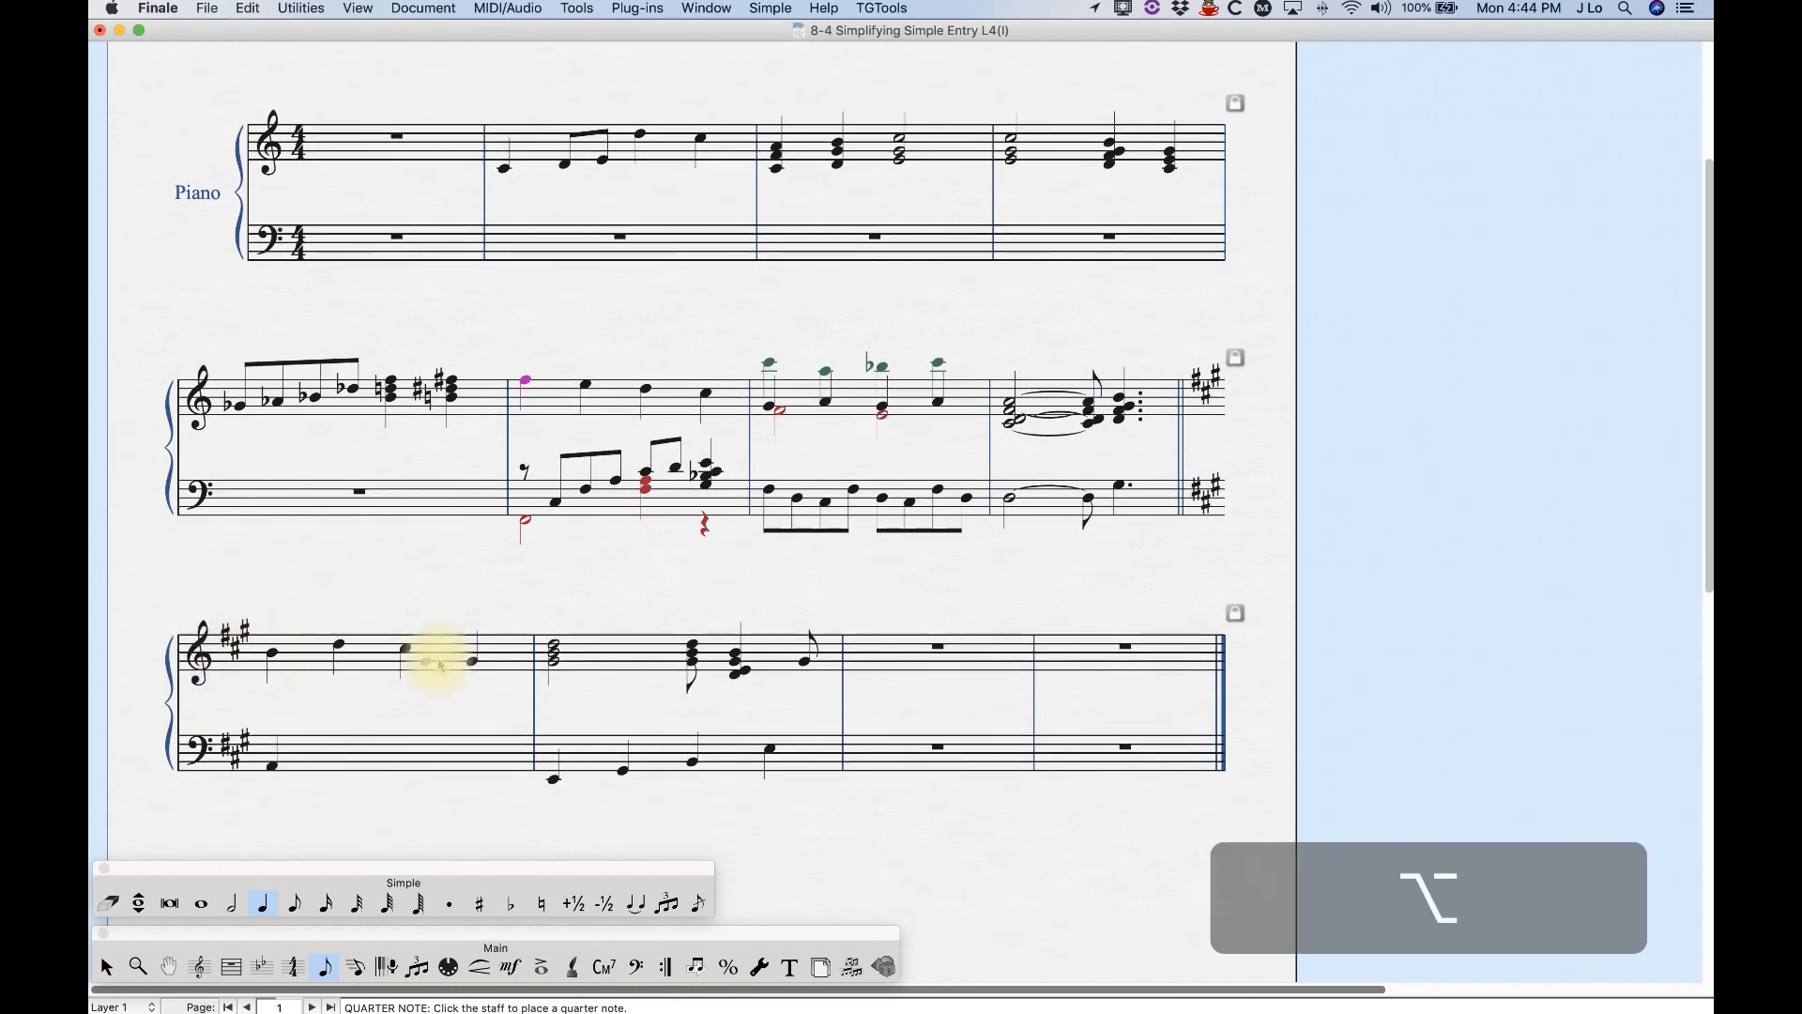
alt+click(473, 663)
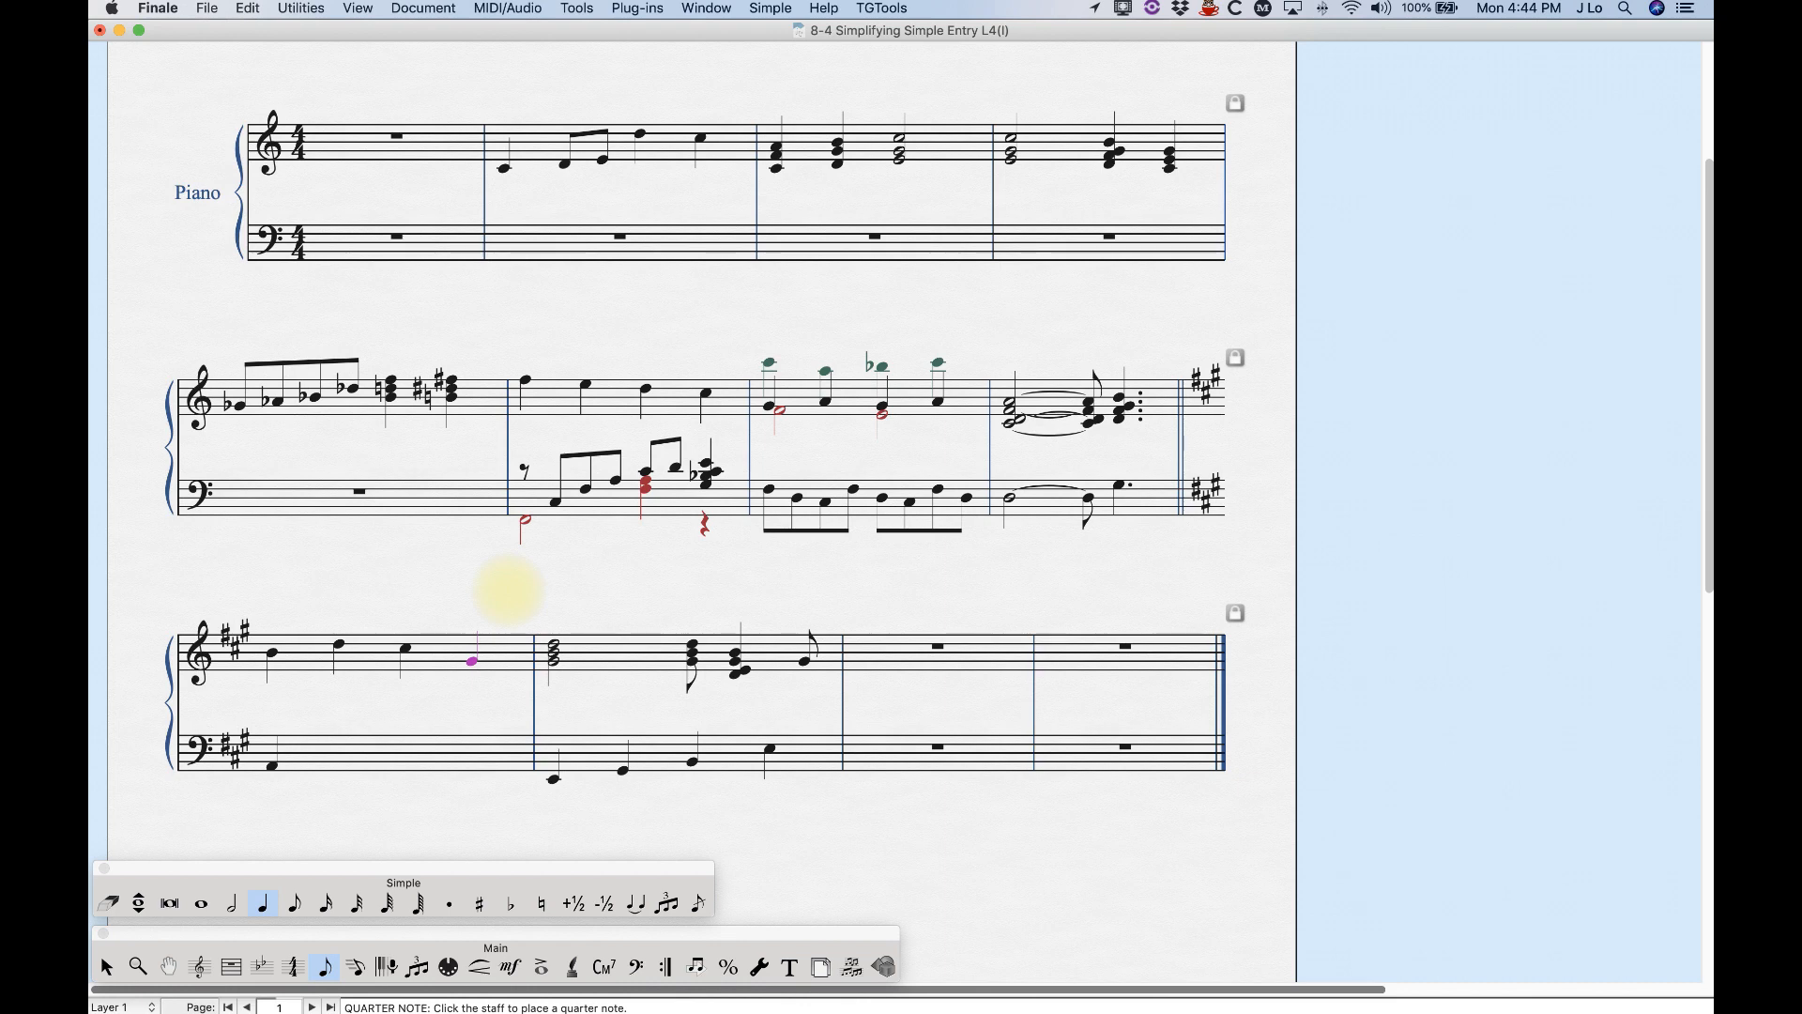
key(super)
key(shift)
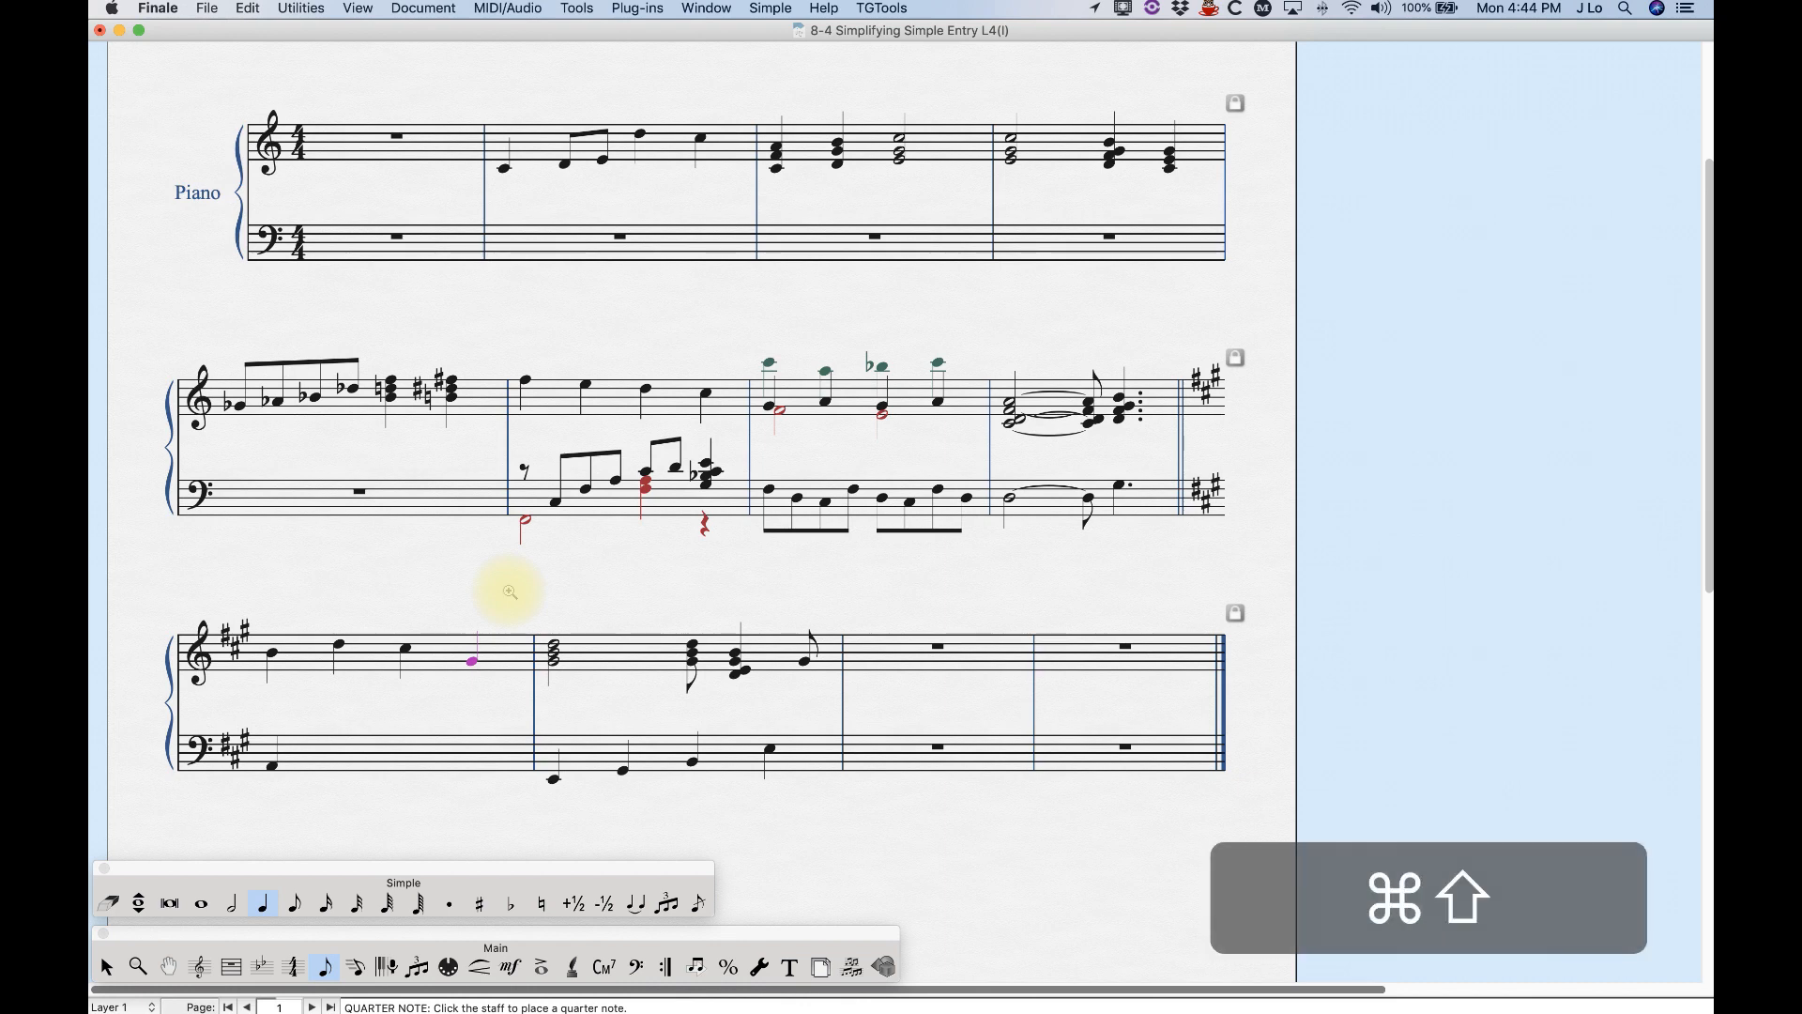
key(super+shift+minus)
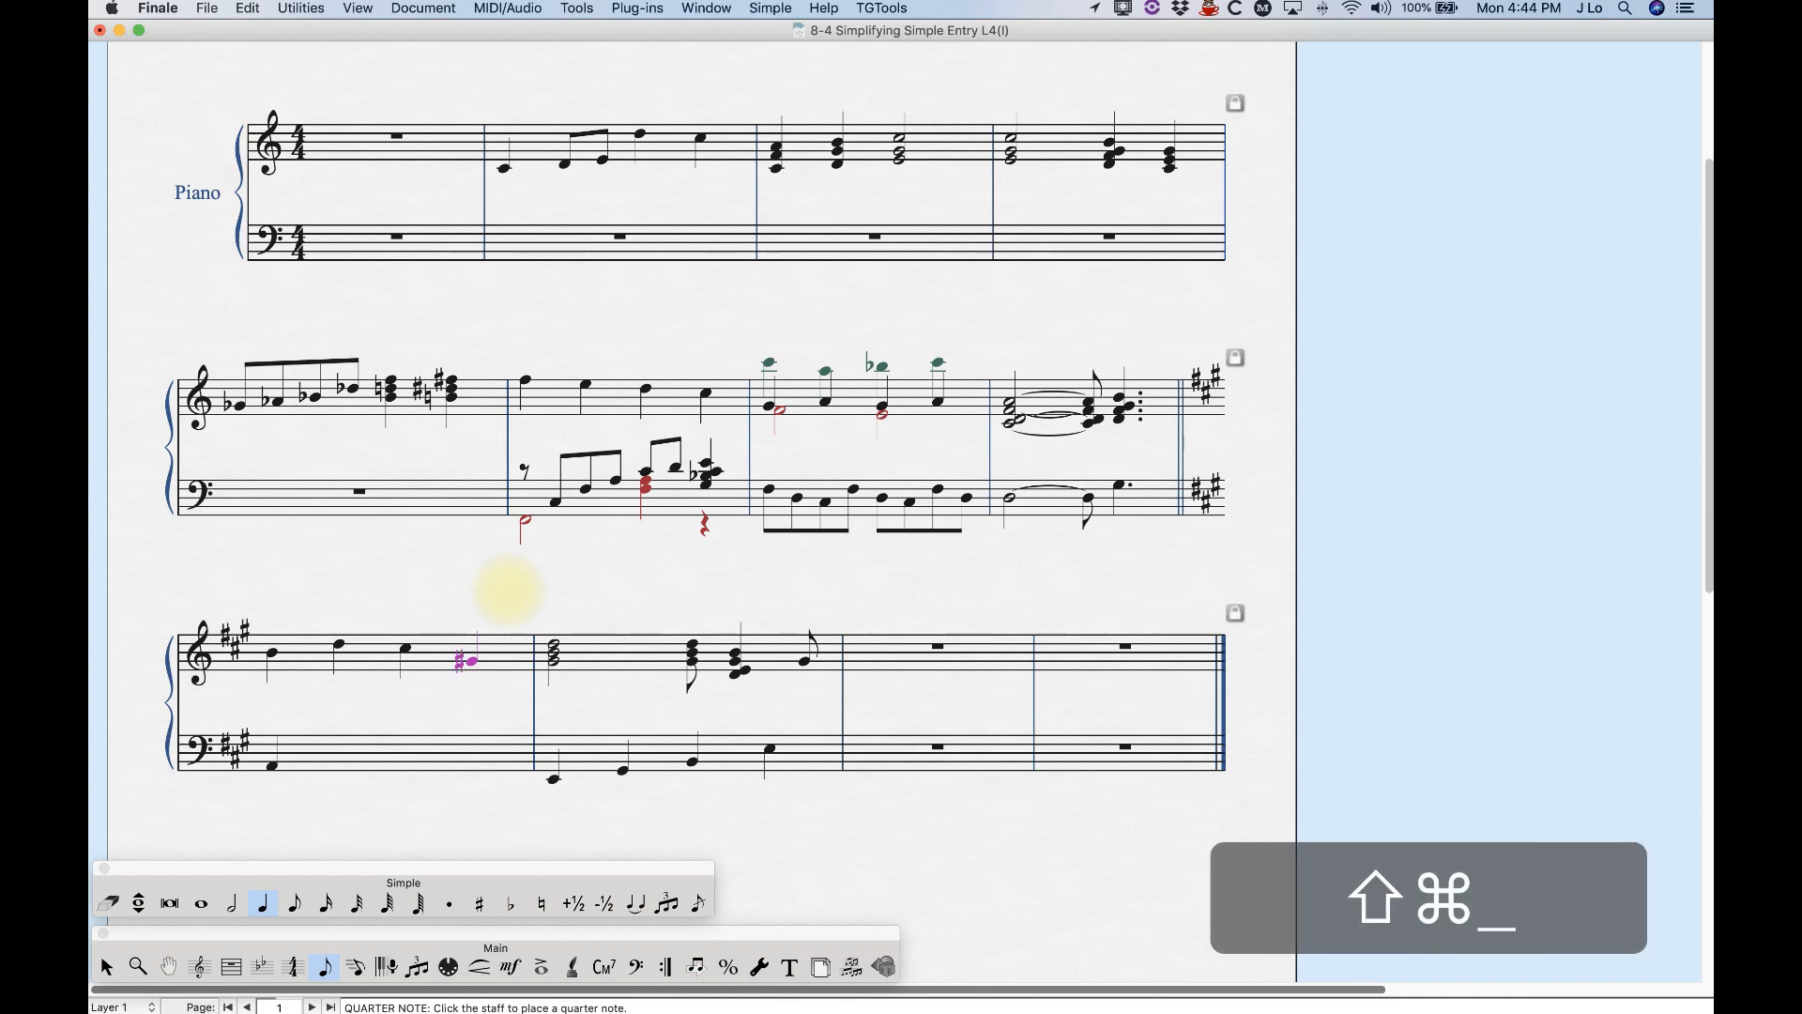
key(super+shift+minus)
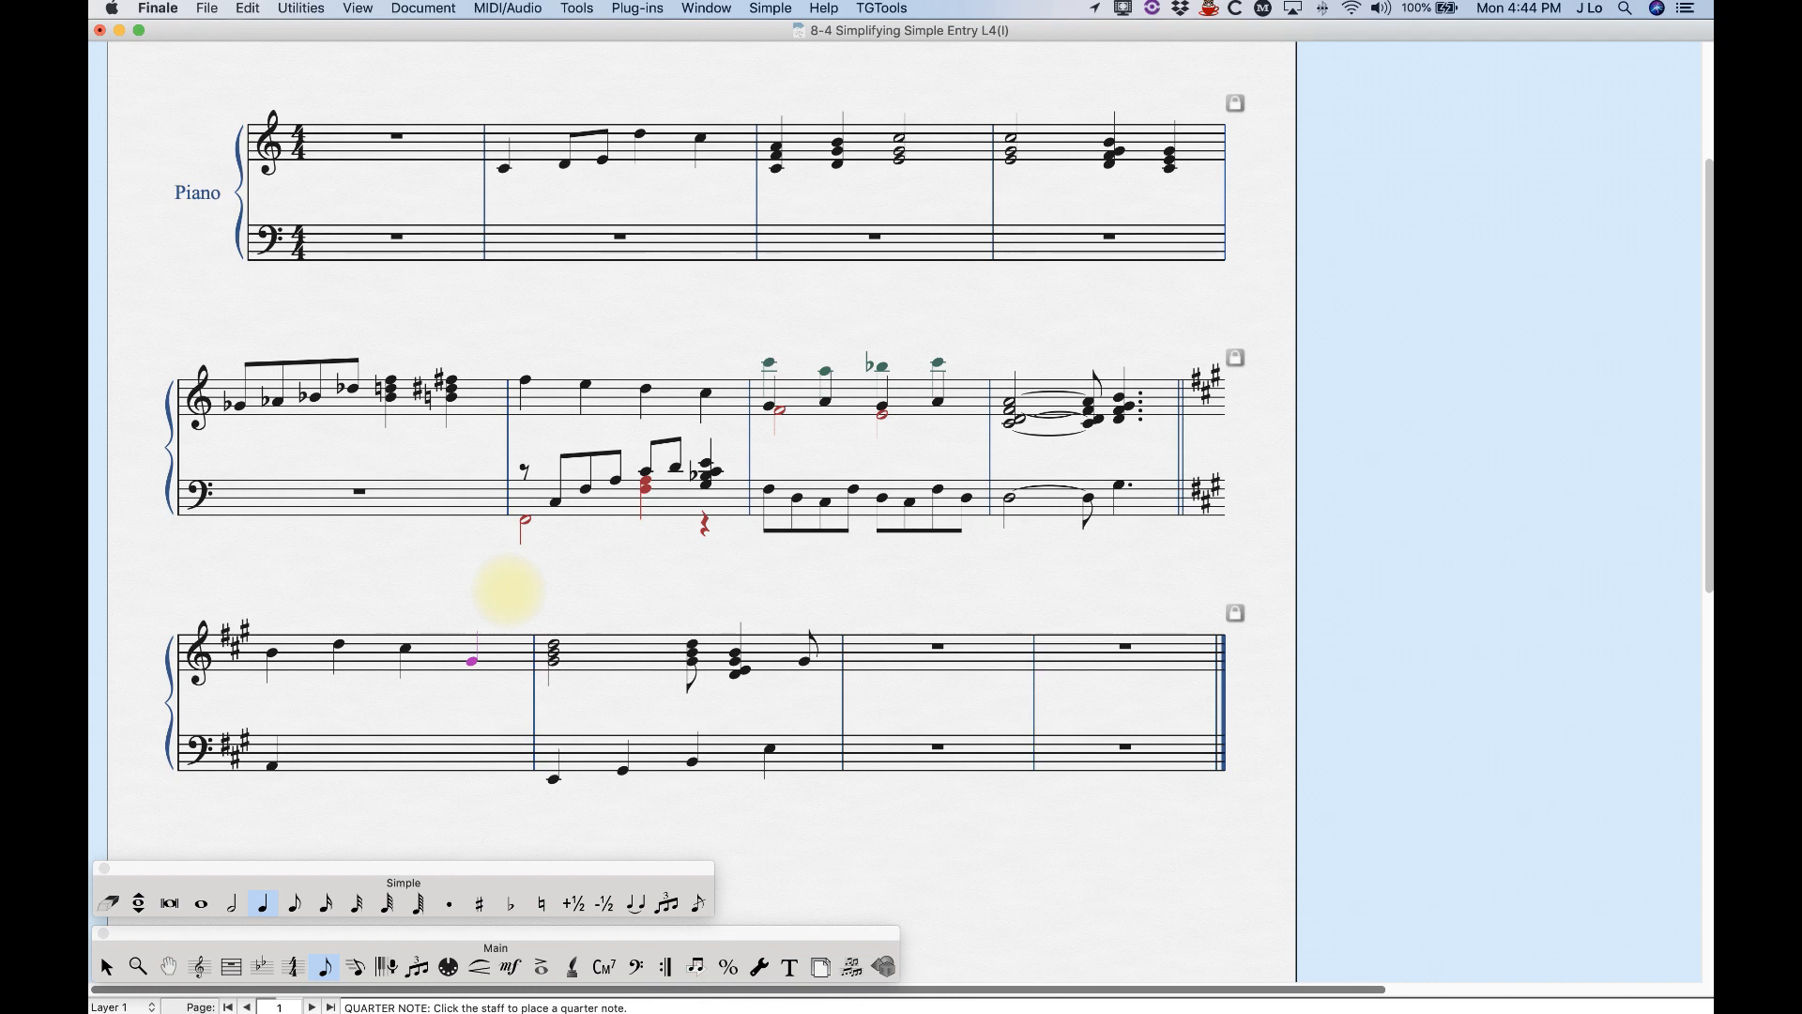
- Respell measure 9's last upper-staff note as A-flat with its flat shown, and revert it to G-sharp with the accidental hidden
key(backslash)
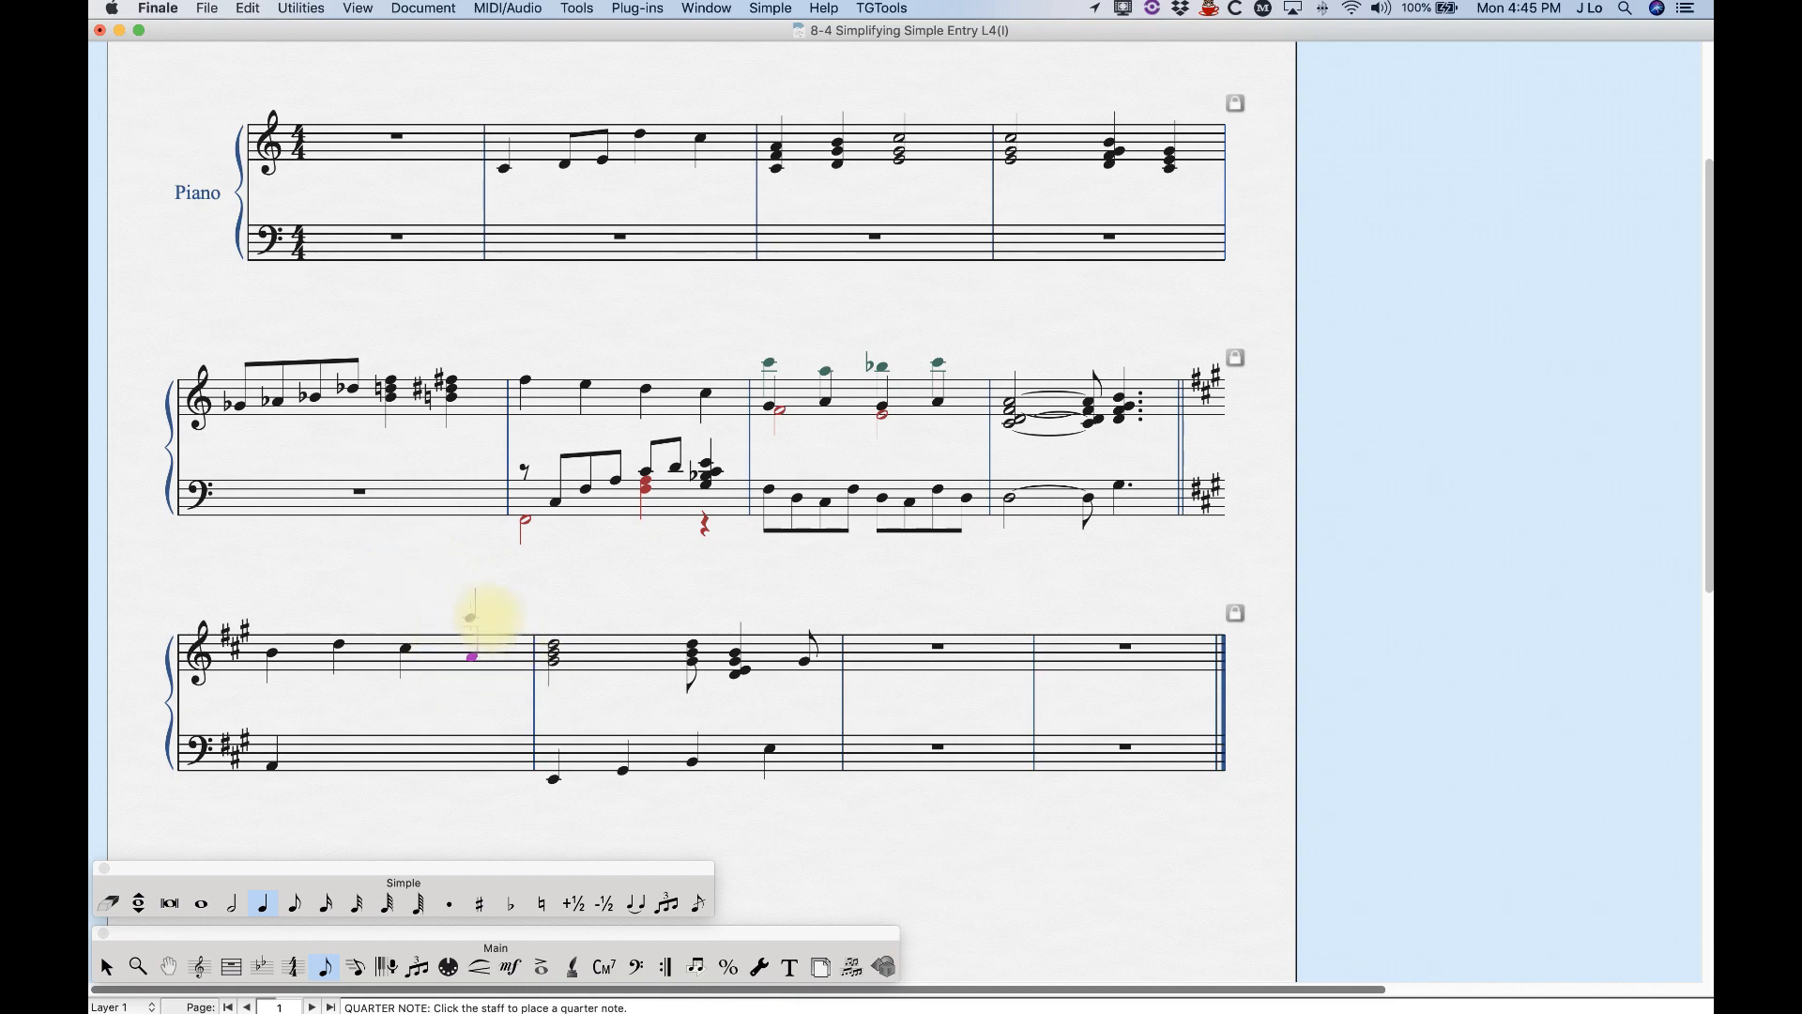
key(super+shift+minus)
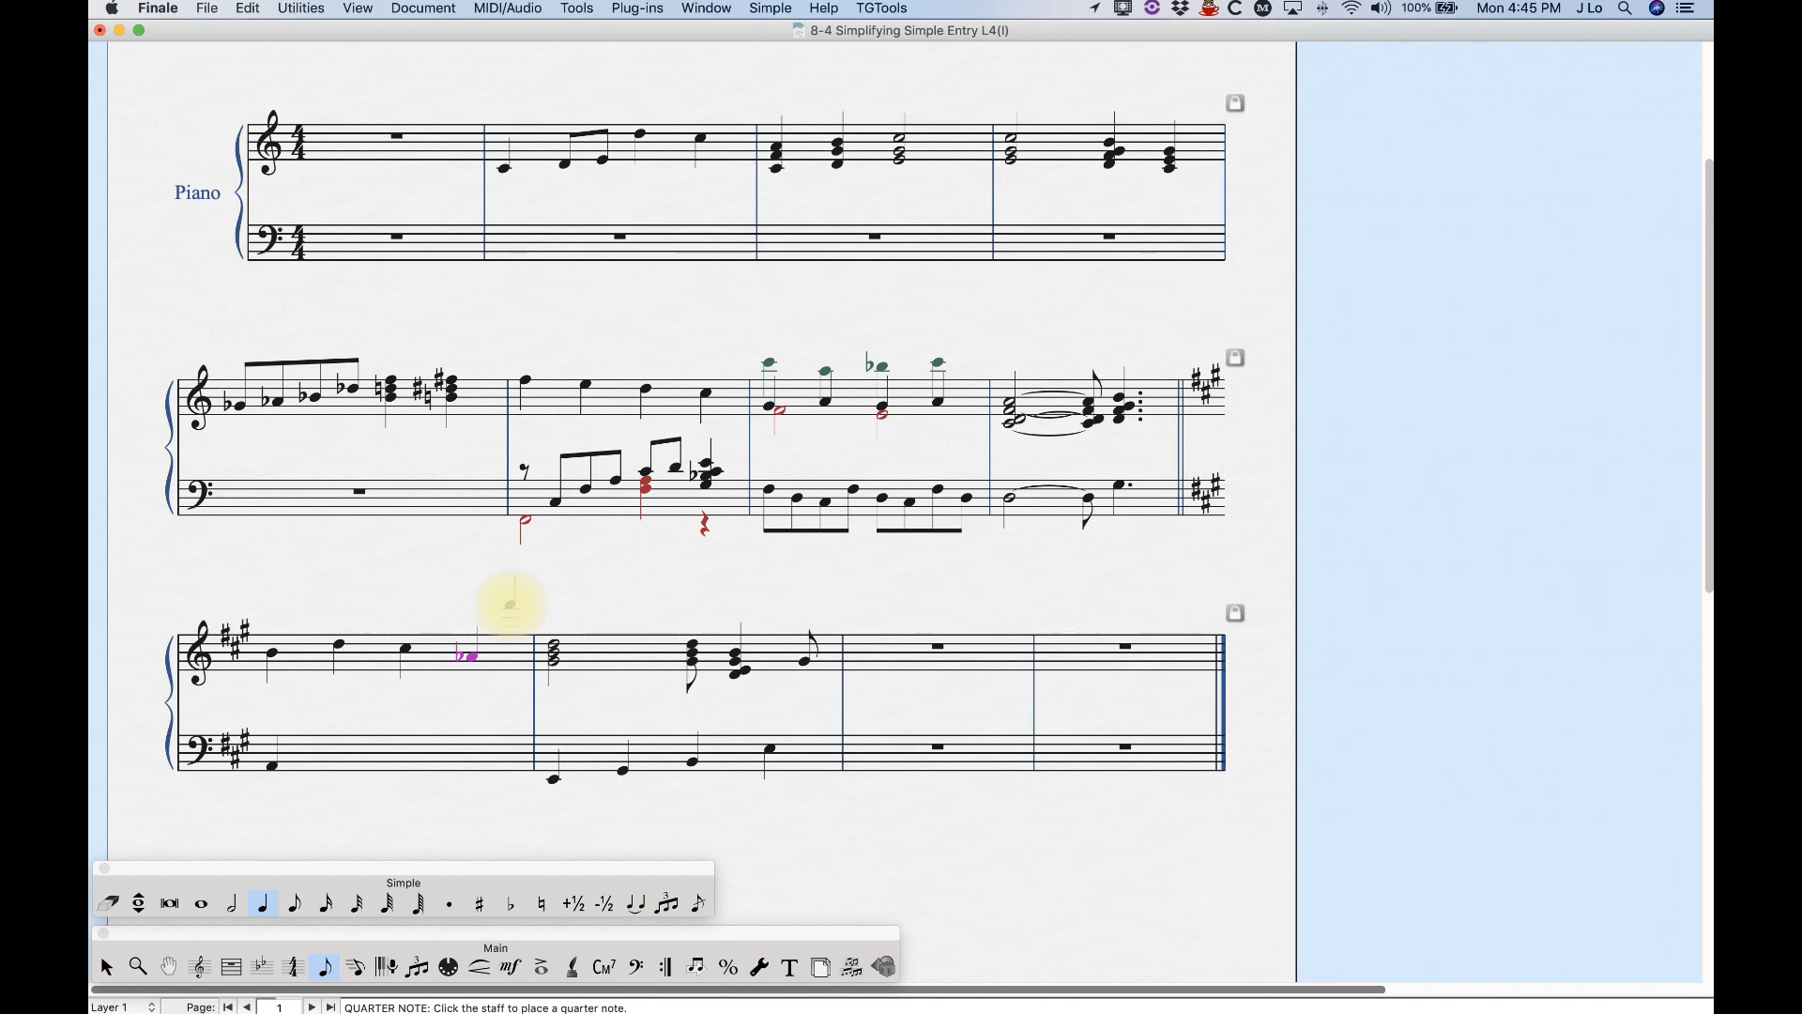
key(backslash)
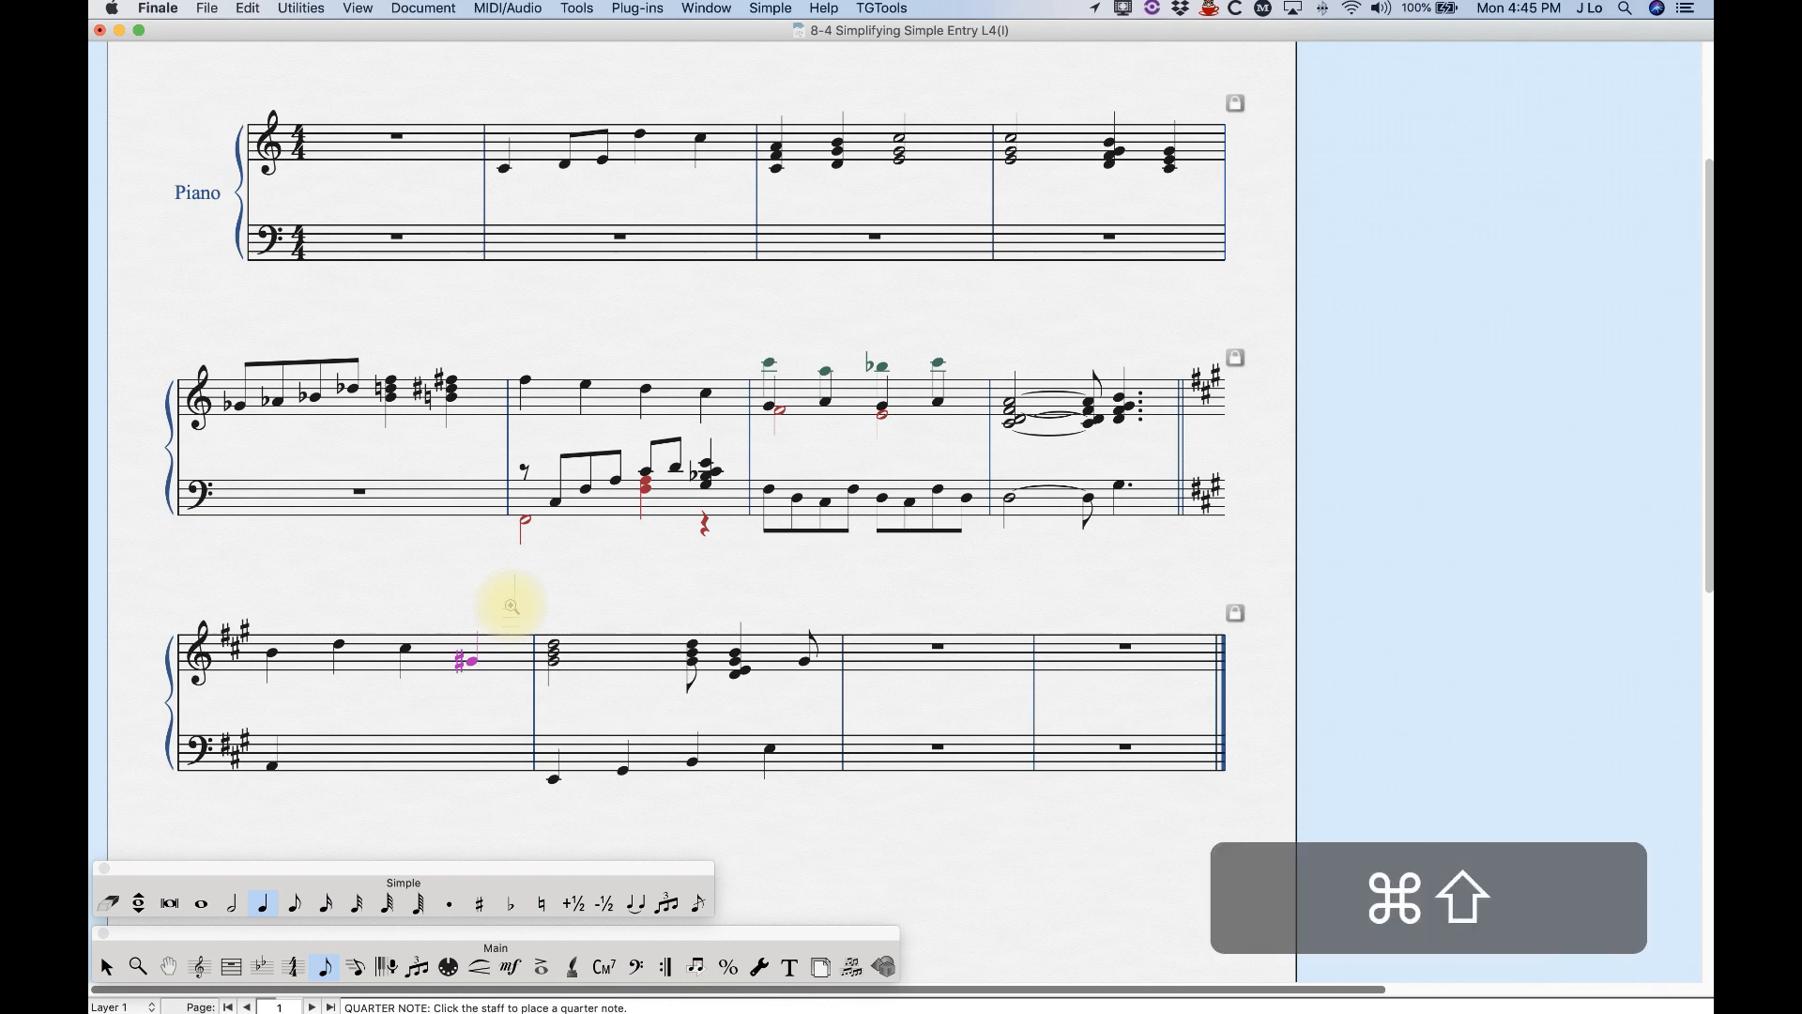
key(super+shift+minus)
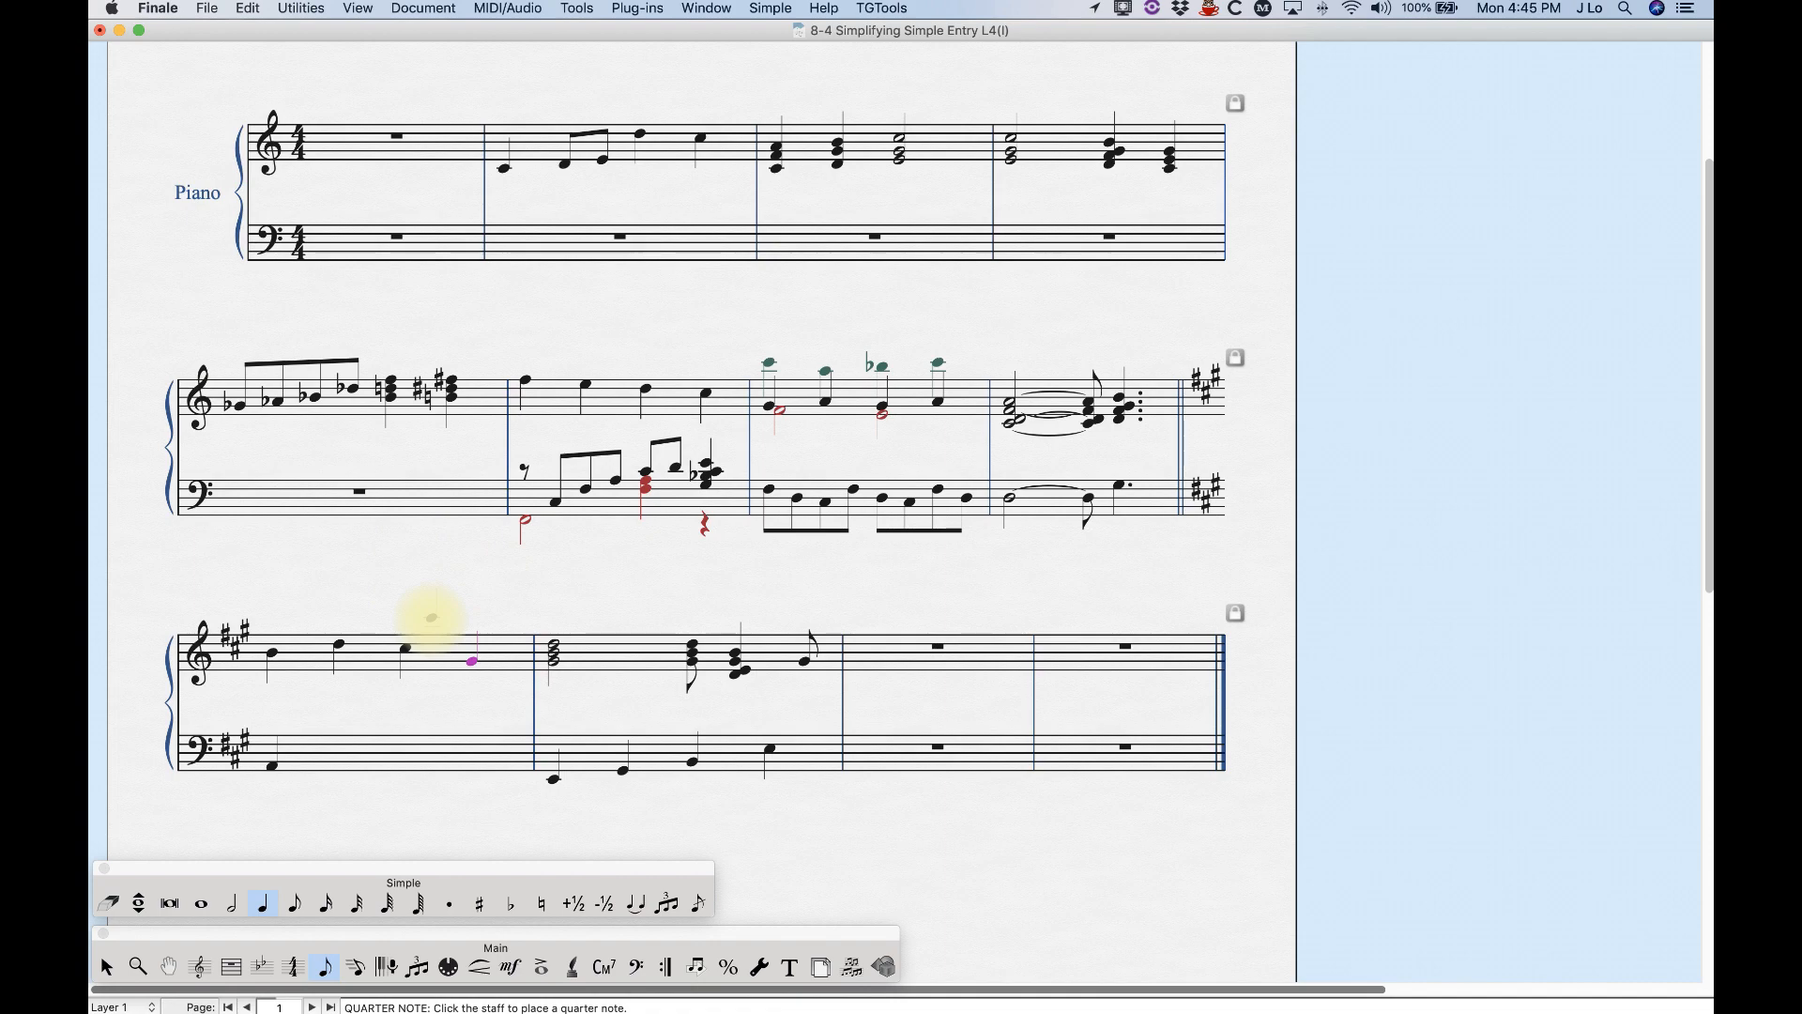
- Switch to Layer 2, select the quarter rest in measure 6's lower staff, and hide it
scroll(432, 617, down, 2)
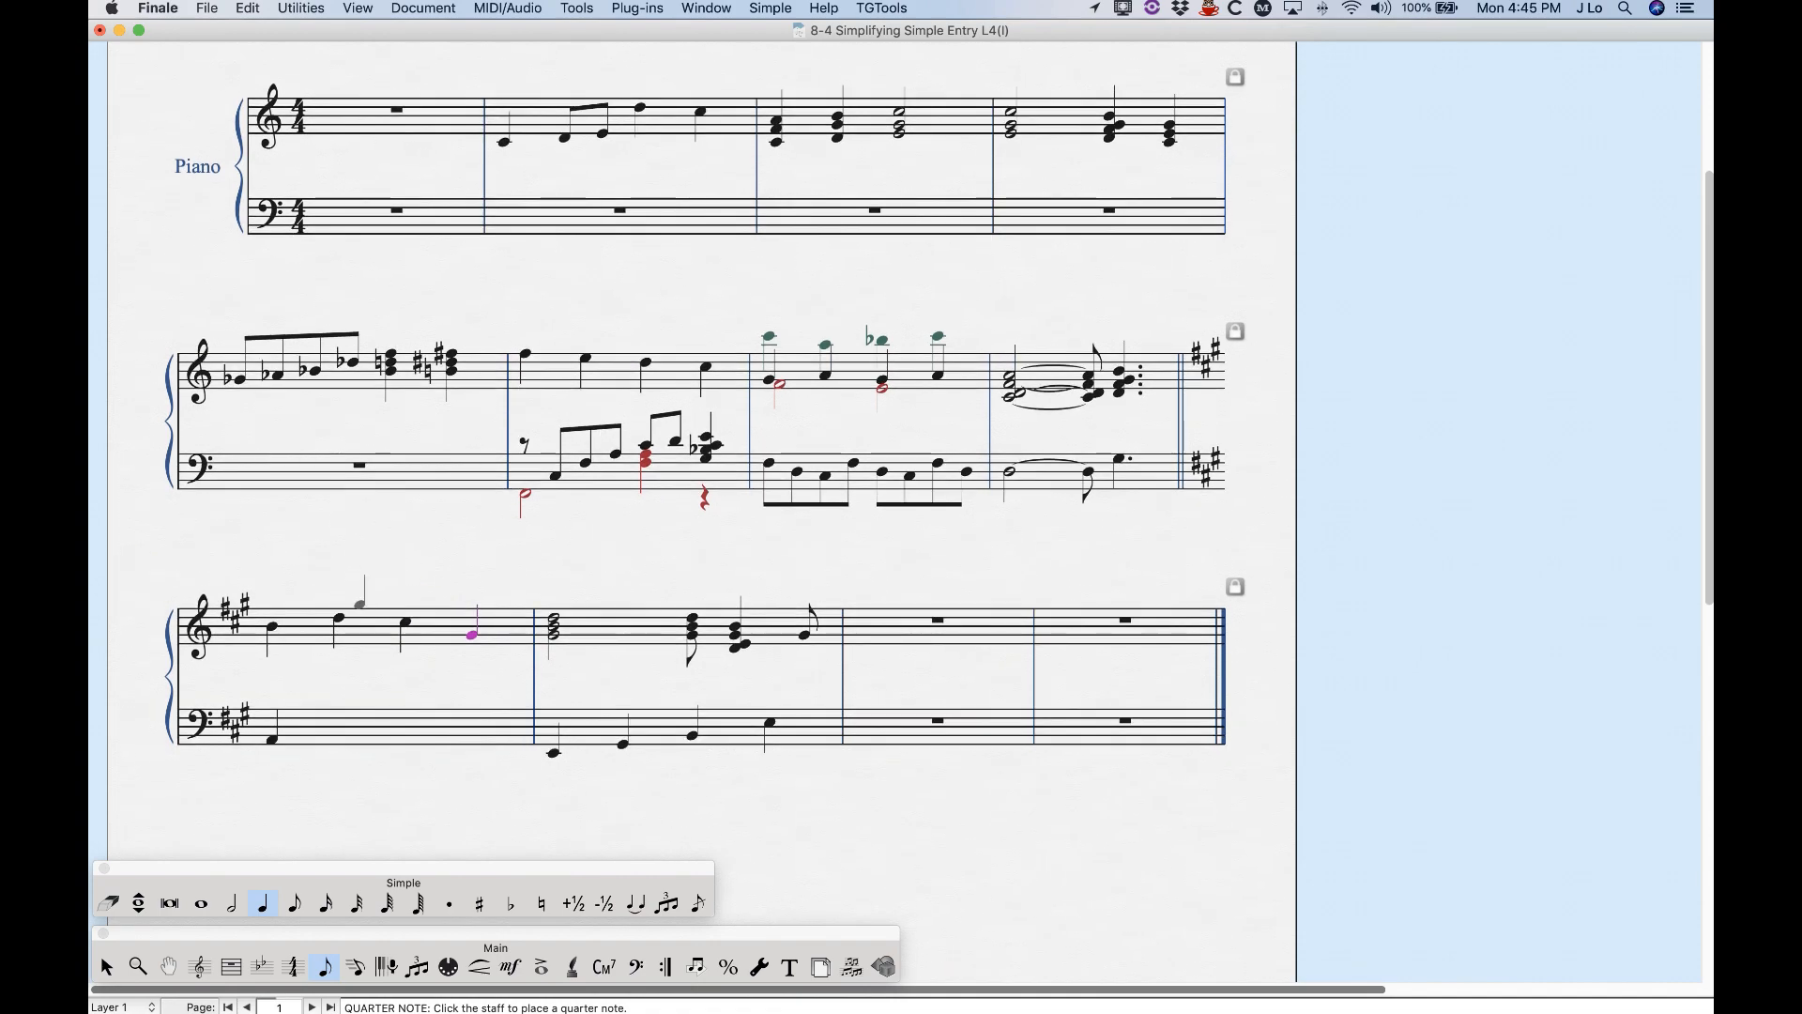
scroll(723, 640, up, 2)
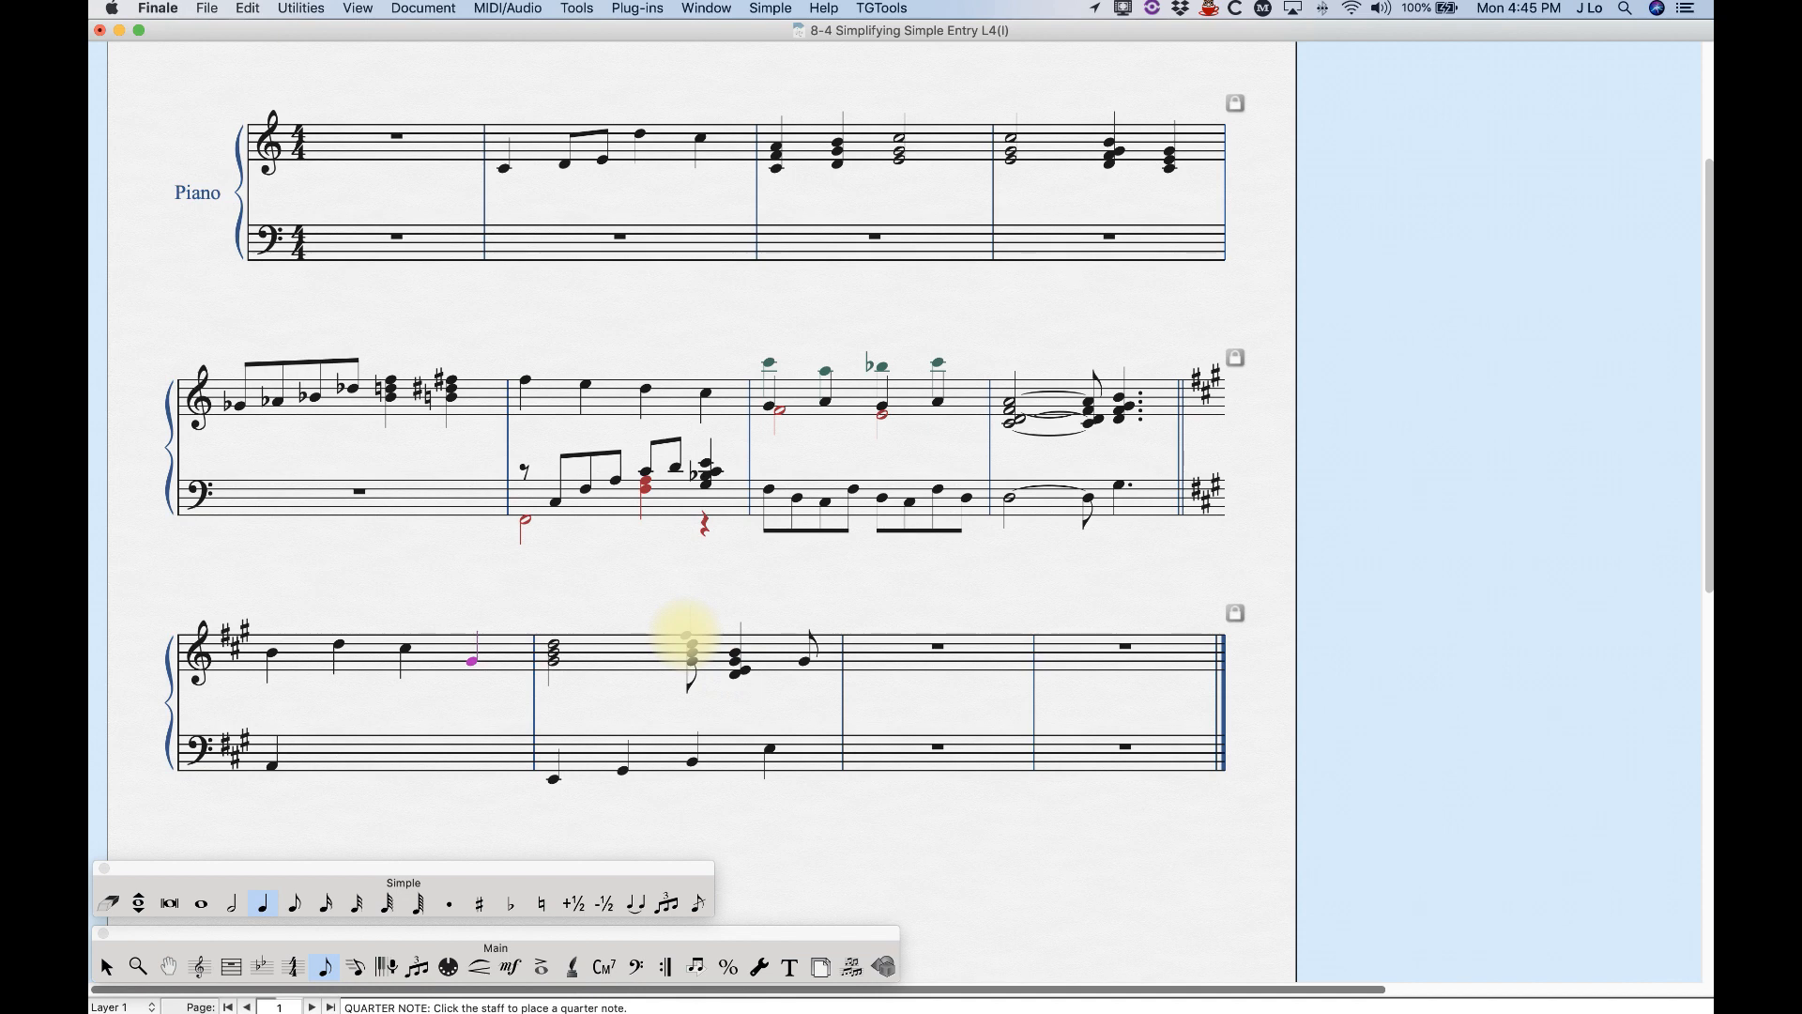
key(h)
key(h)
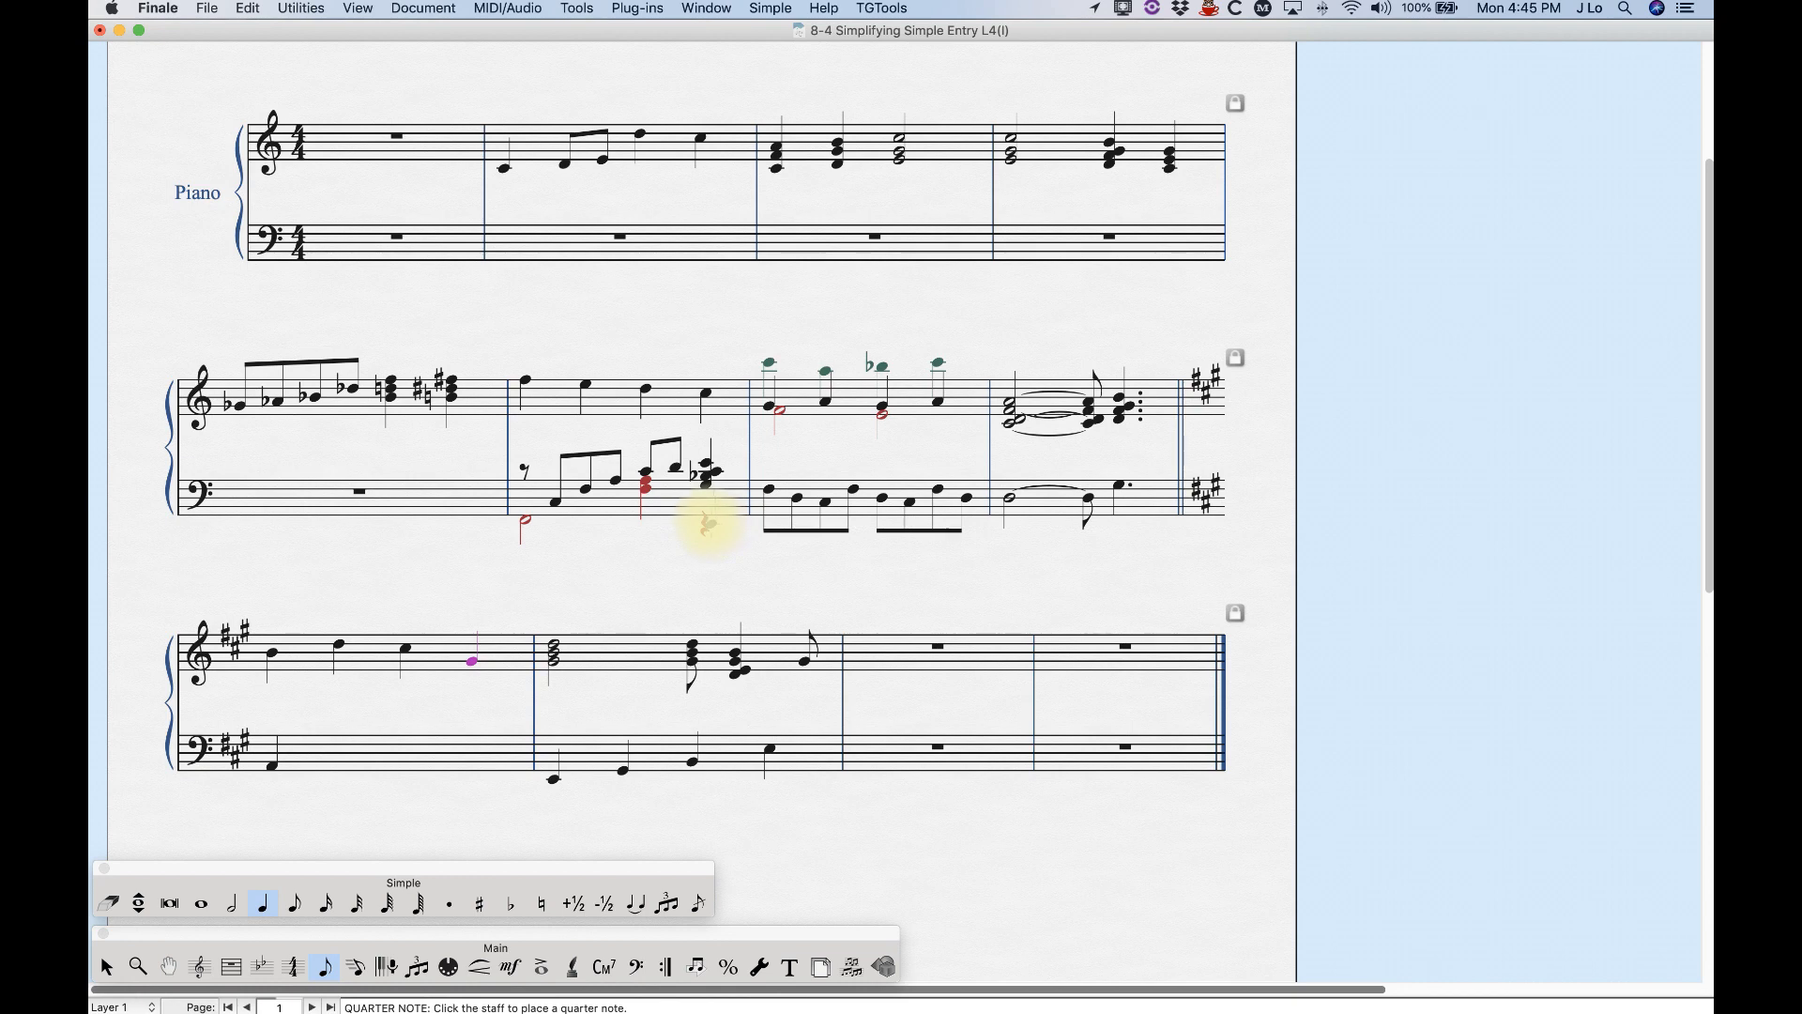
key(alt+super+2)
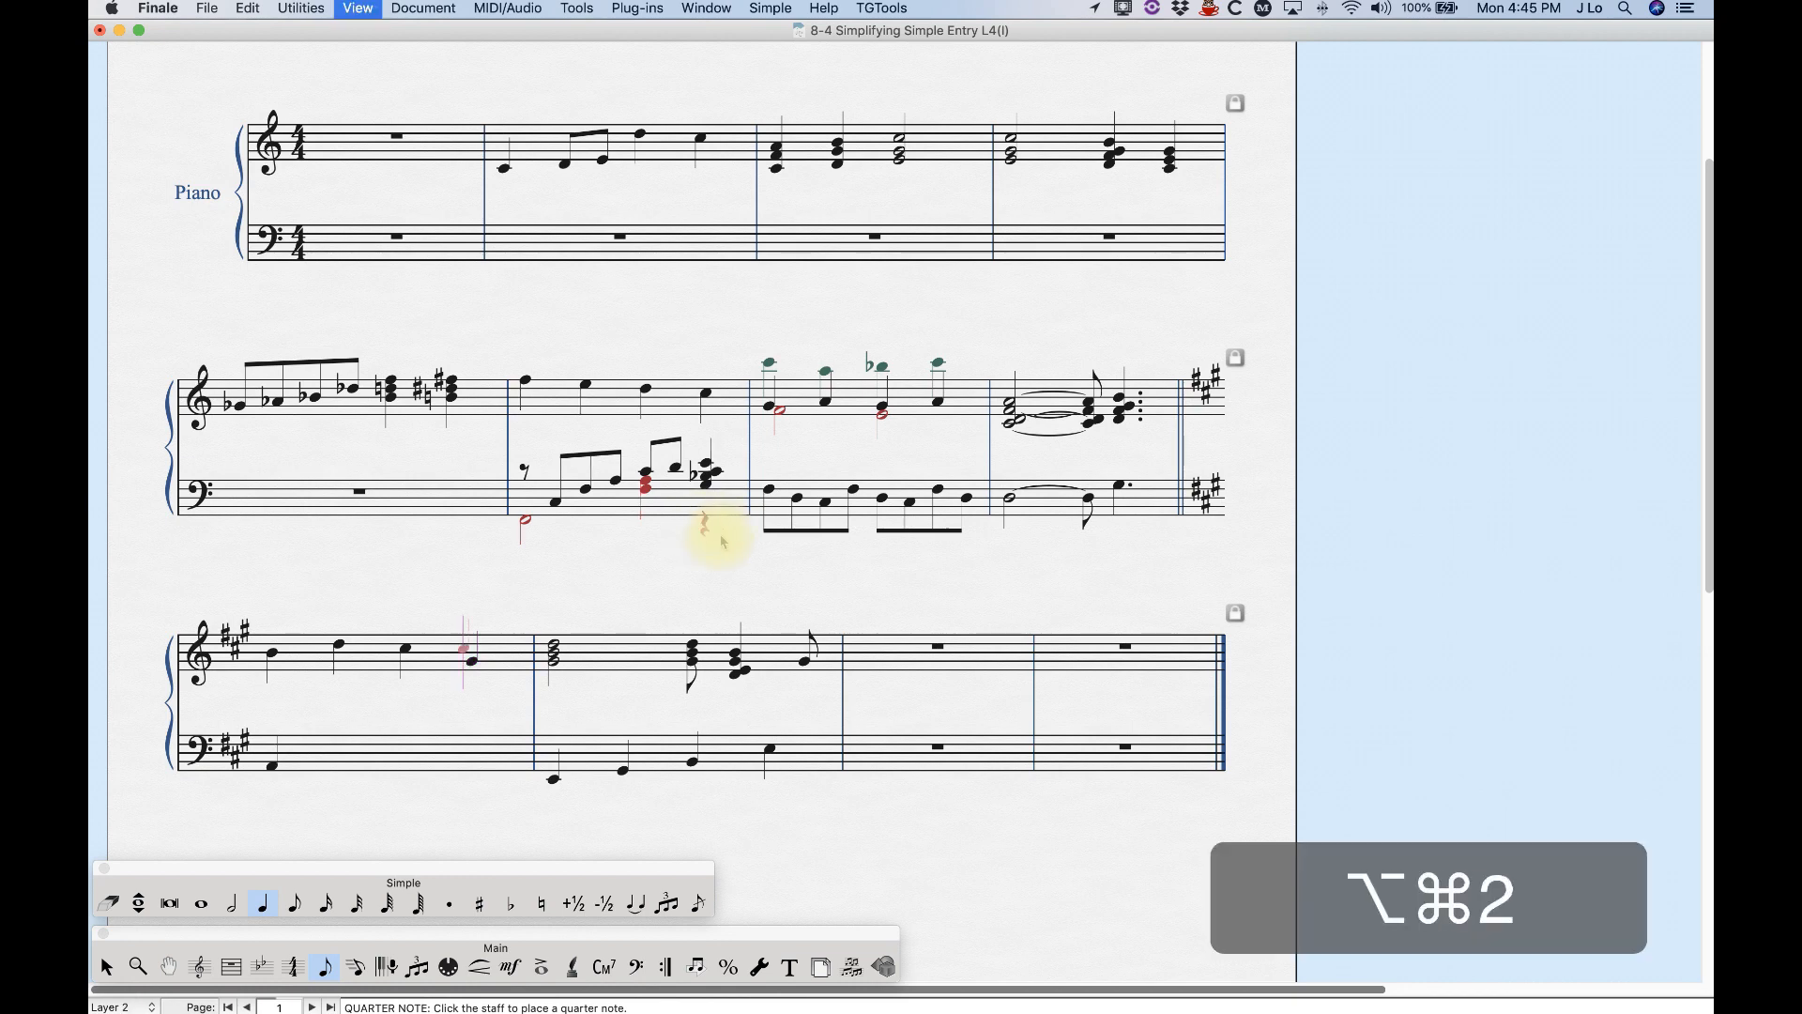
alt+click(704, 523)
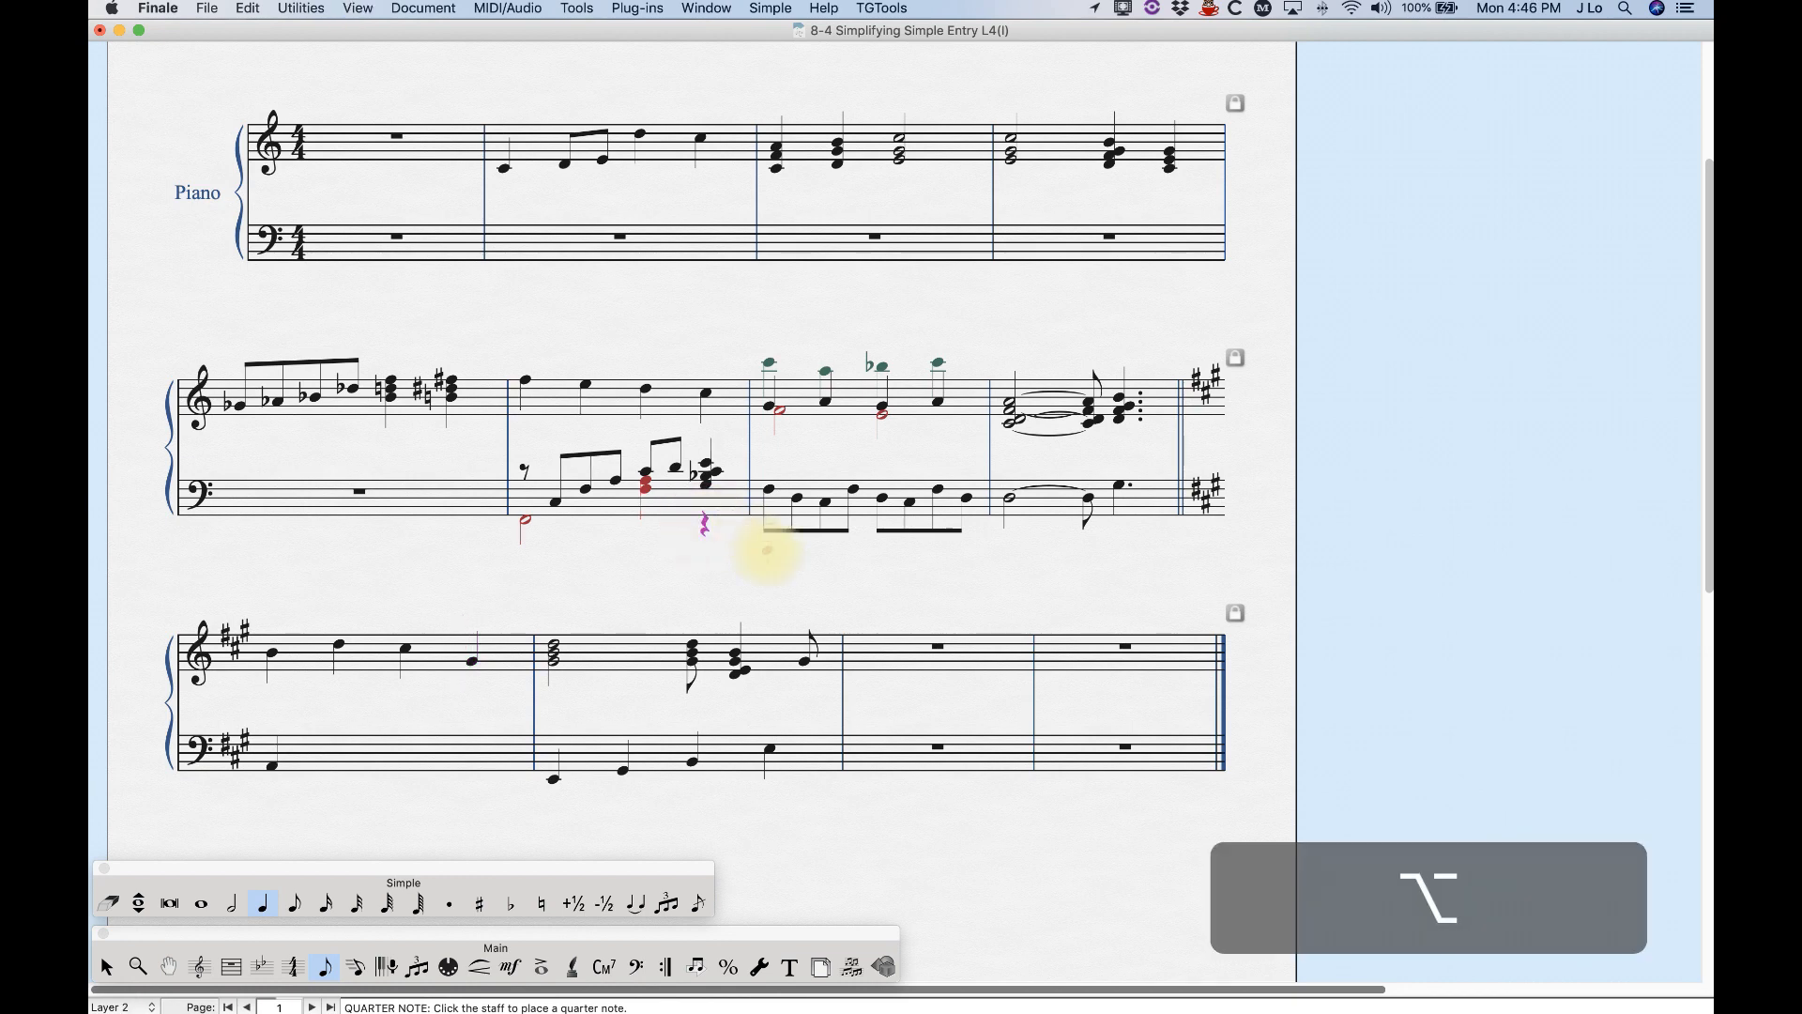
key(h)
key(h)
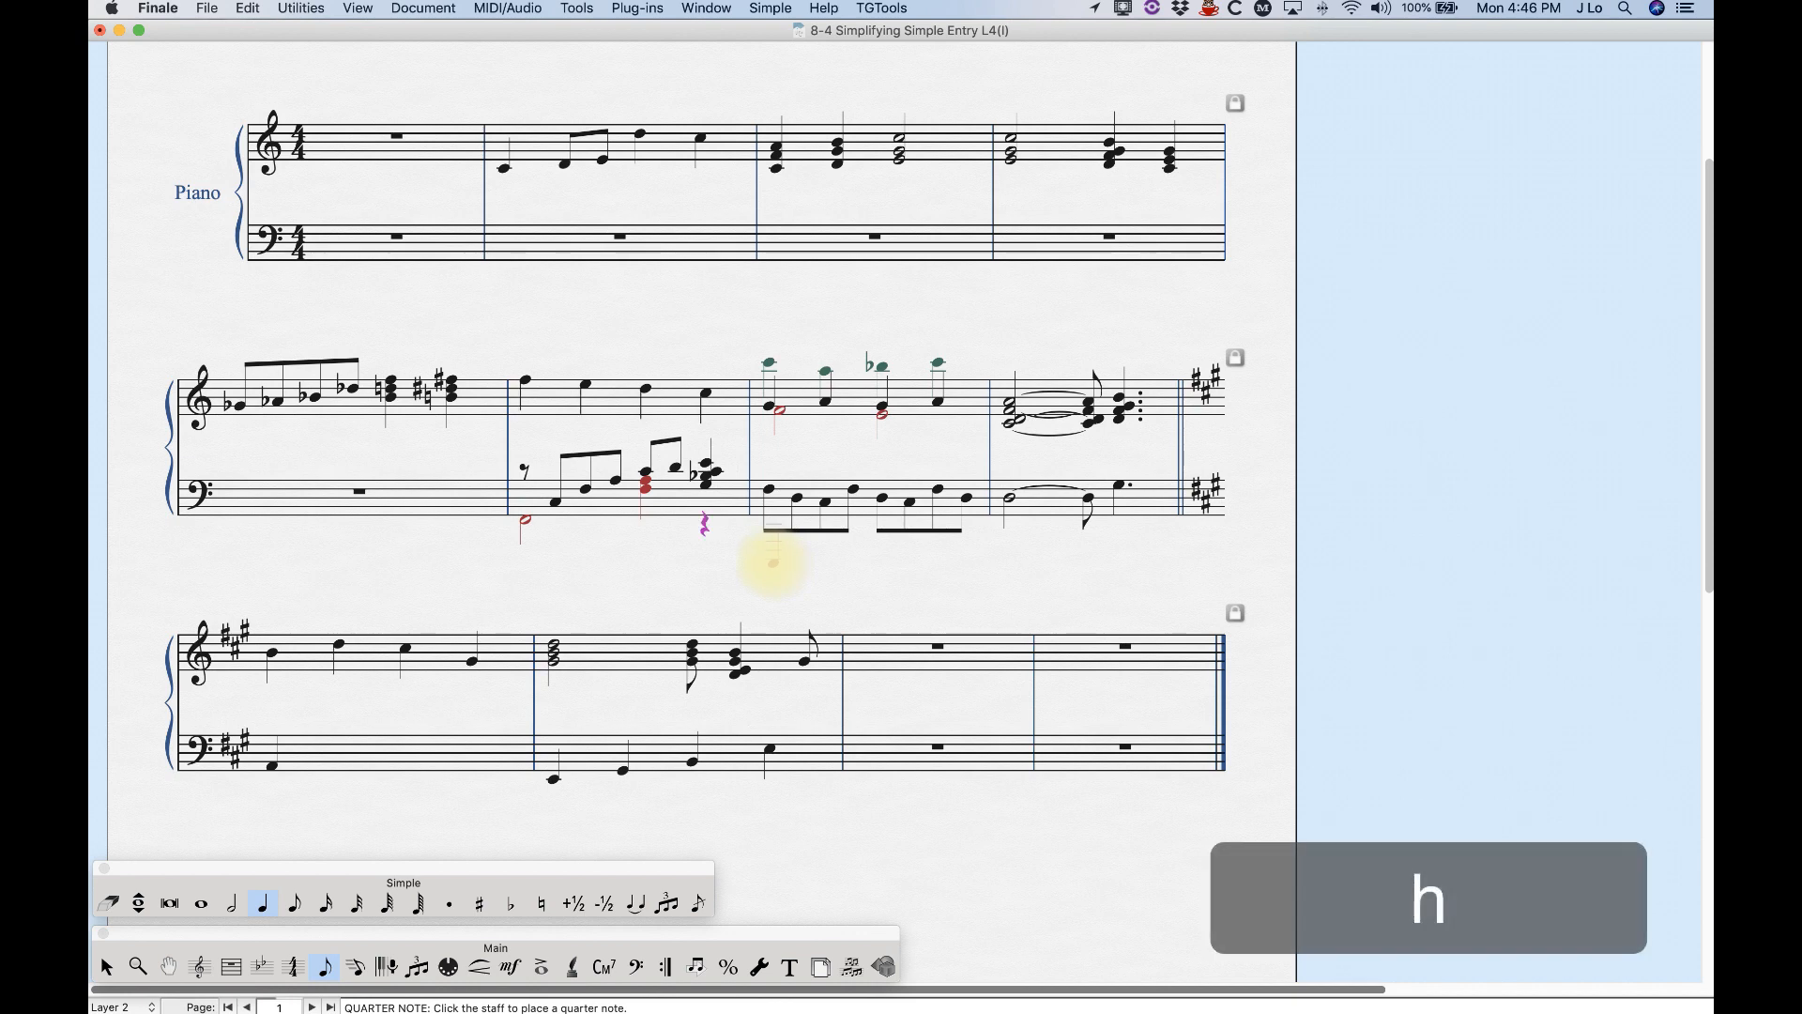
key(h)
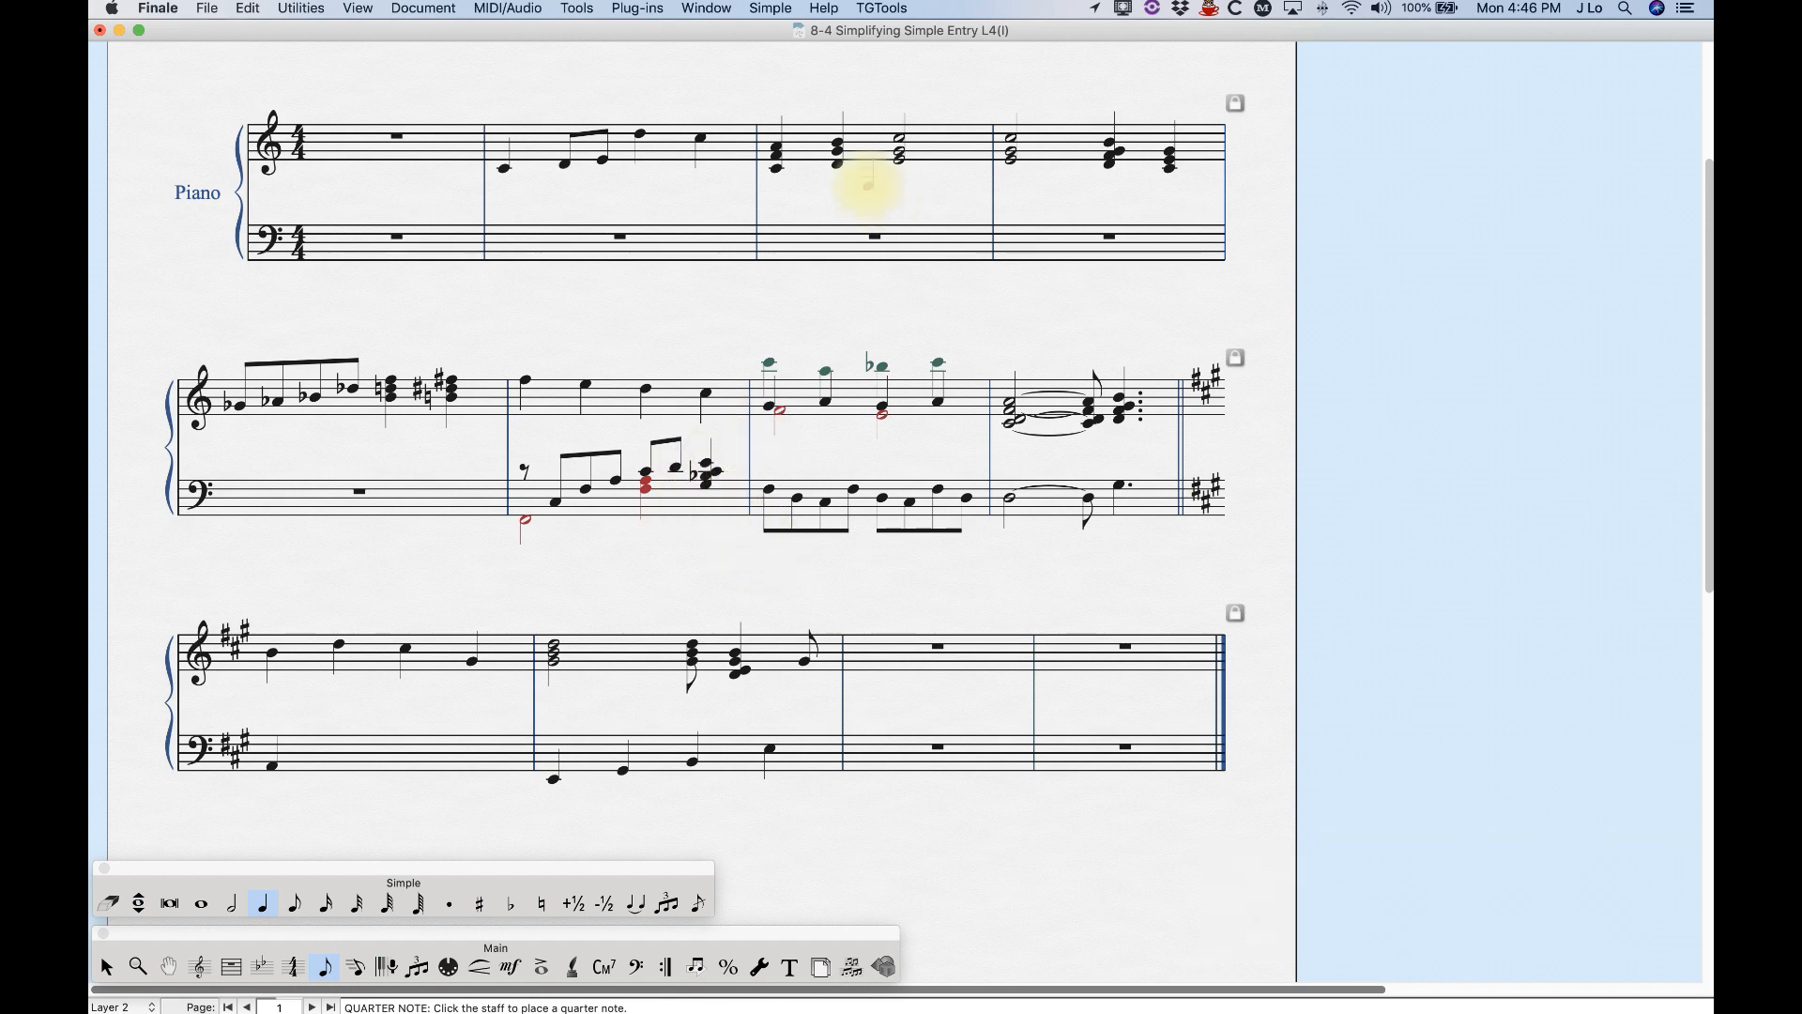
- Switch to Layer 1, select the lowest note of measure 3's first upper-staff chord, and toggle the chord hidden and shown
key(alt+super+1)
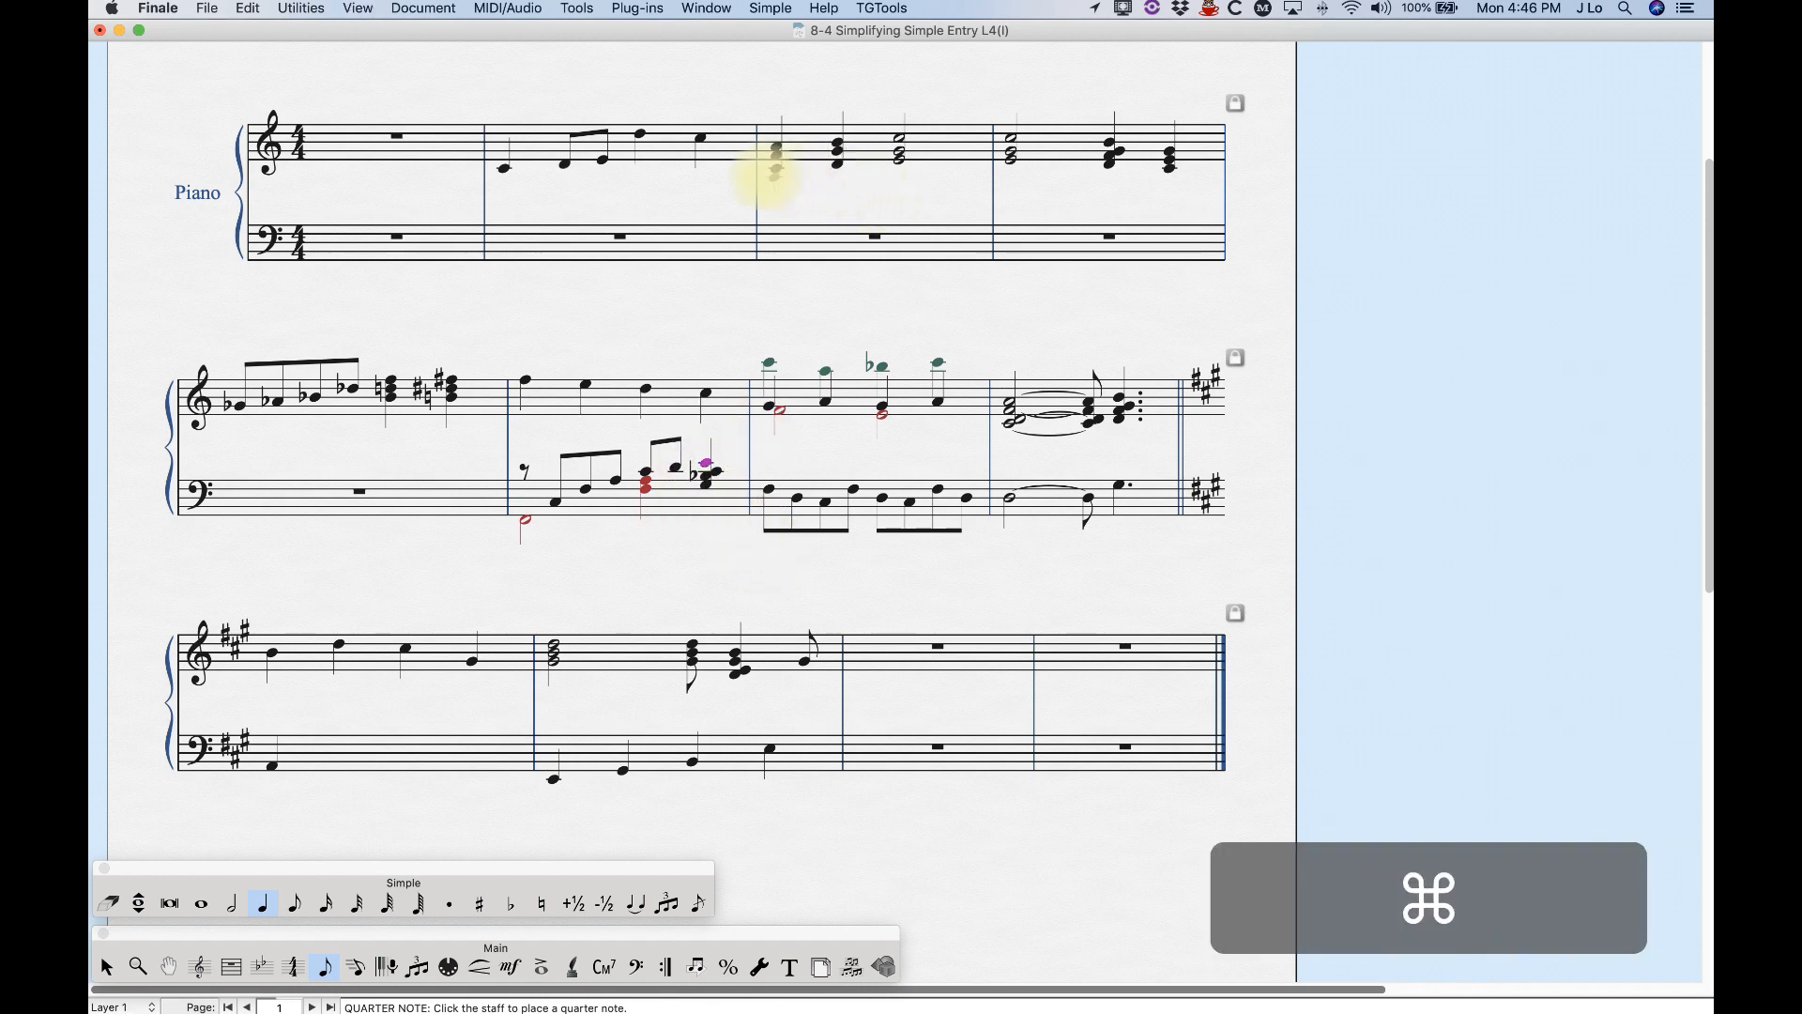
alt+click(775, 168)
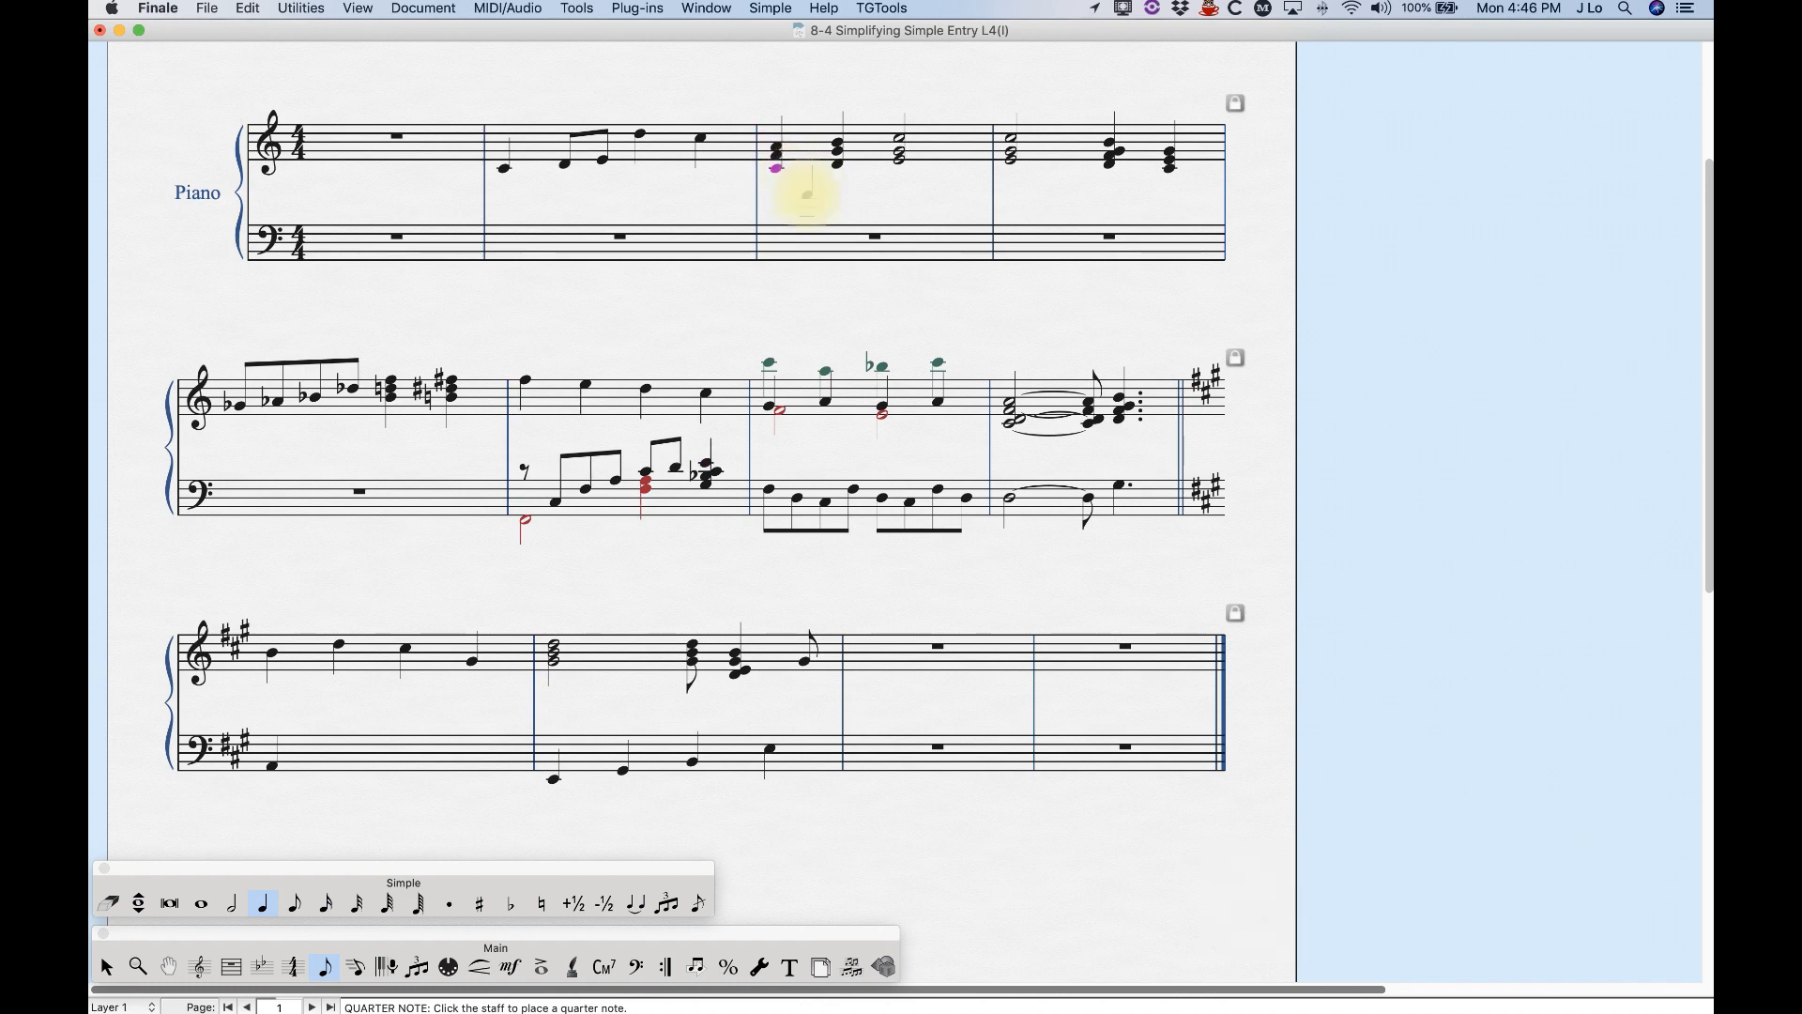
key(h)
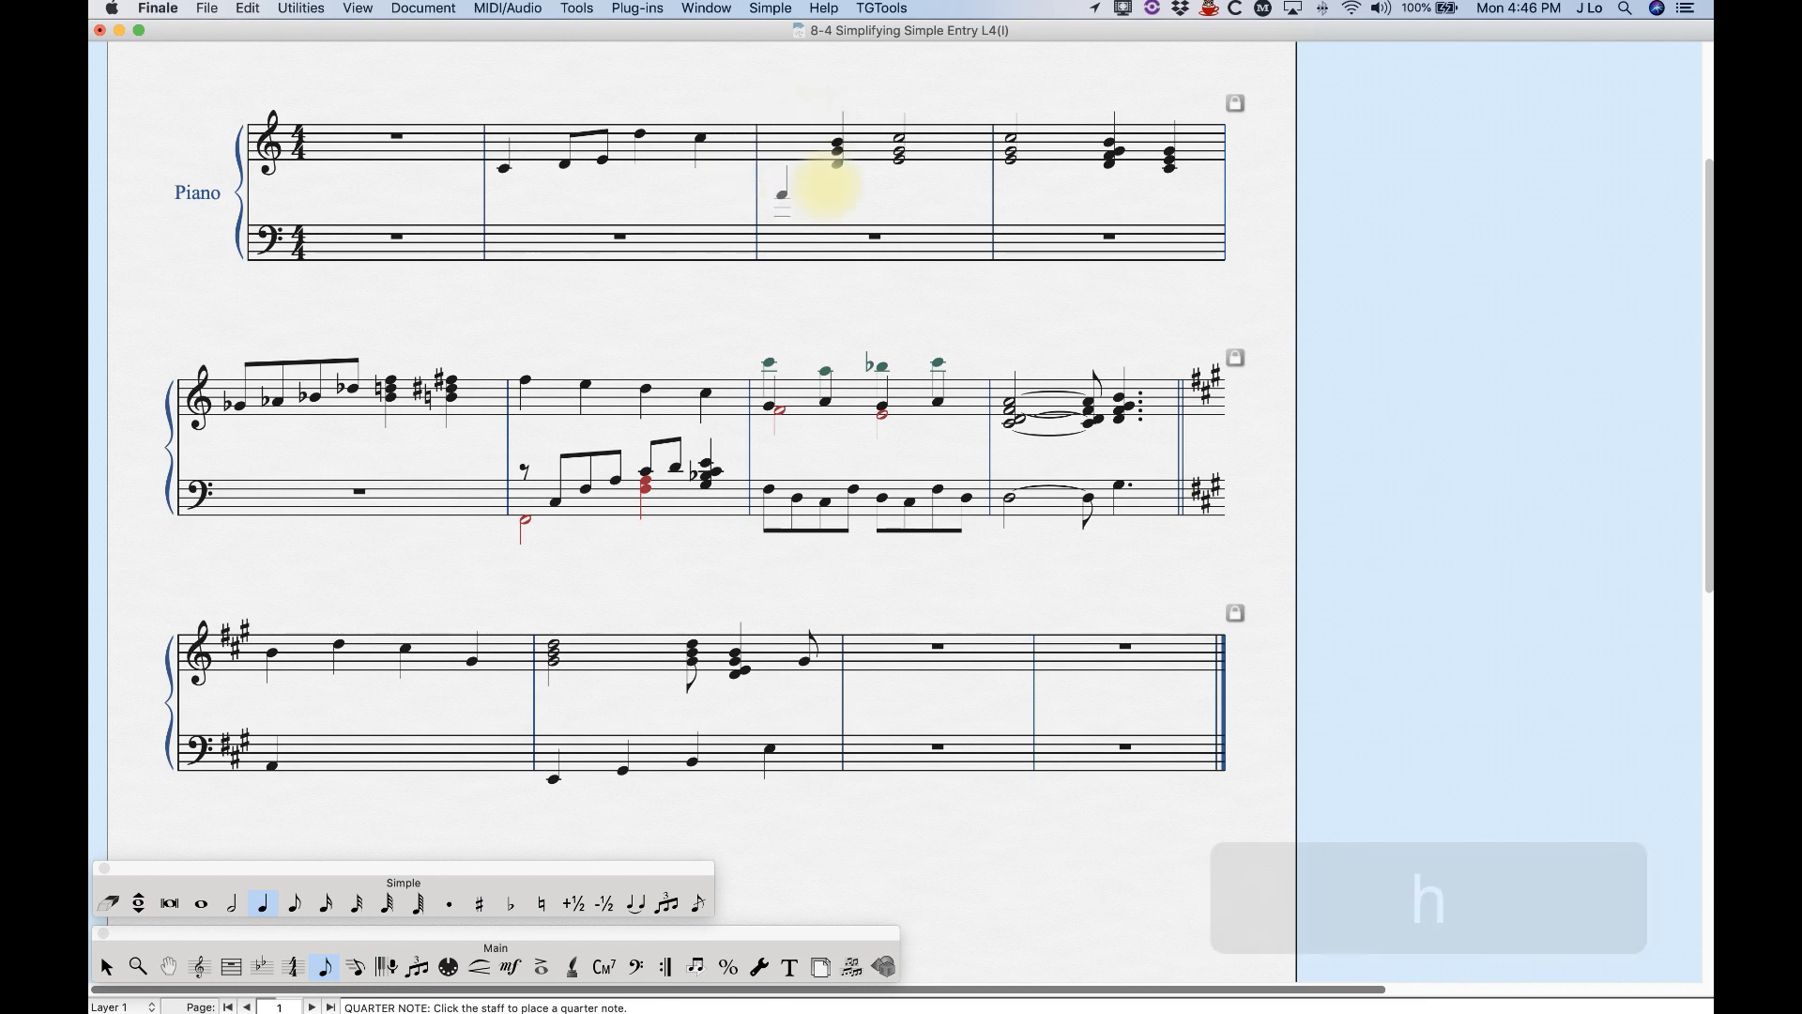
key(h)
key(h)
key(h)
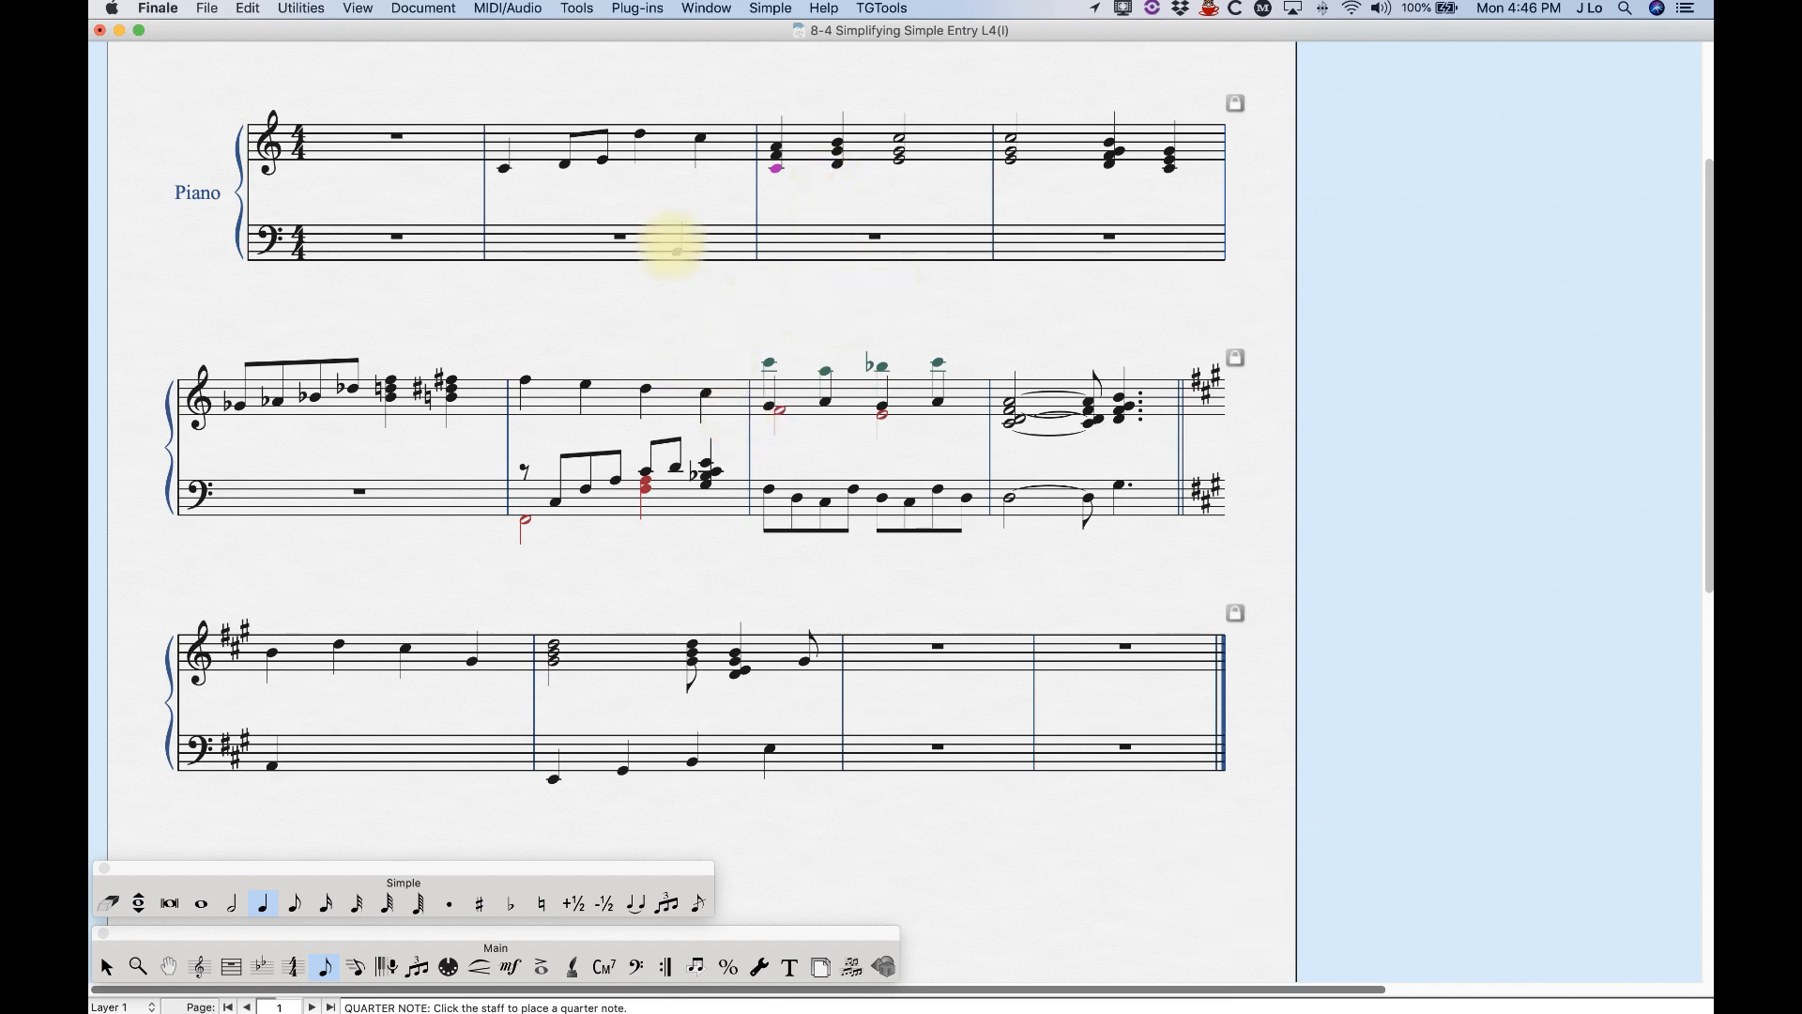
- Select the last upper-staff note of measure 2 and flip its stem direction back and forth
alt+click(702, 140)
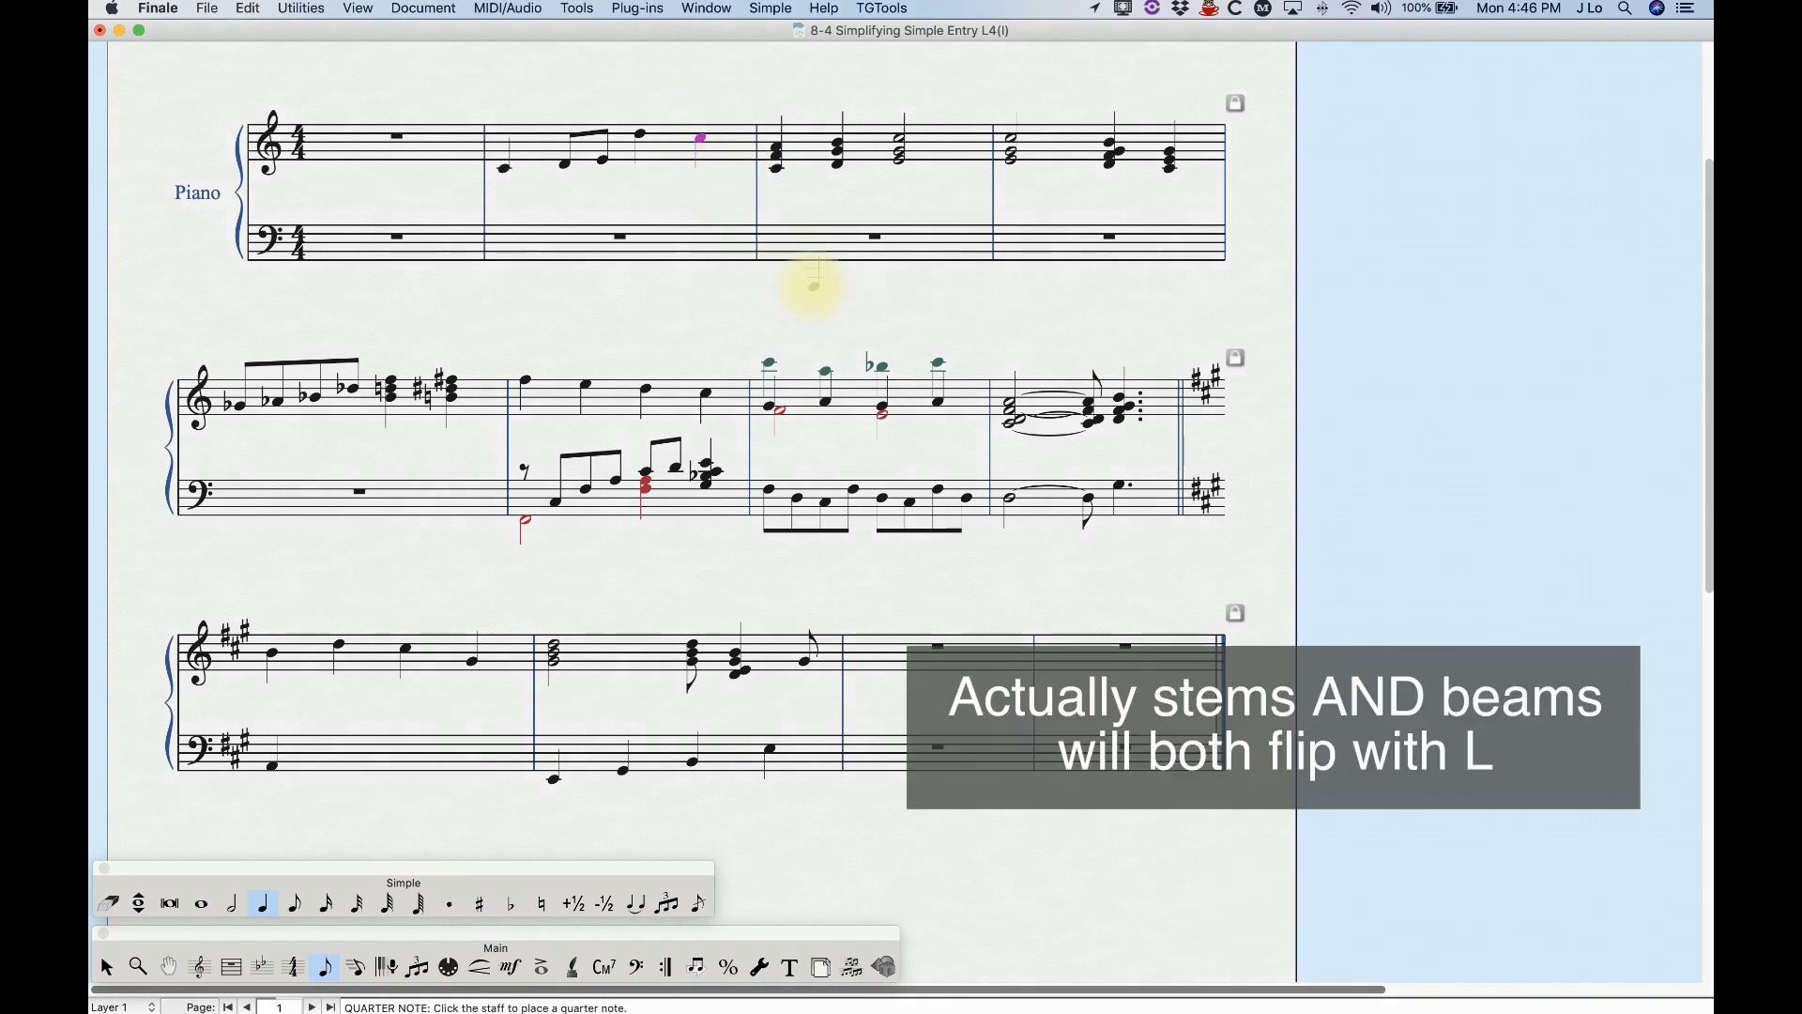
key(l)
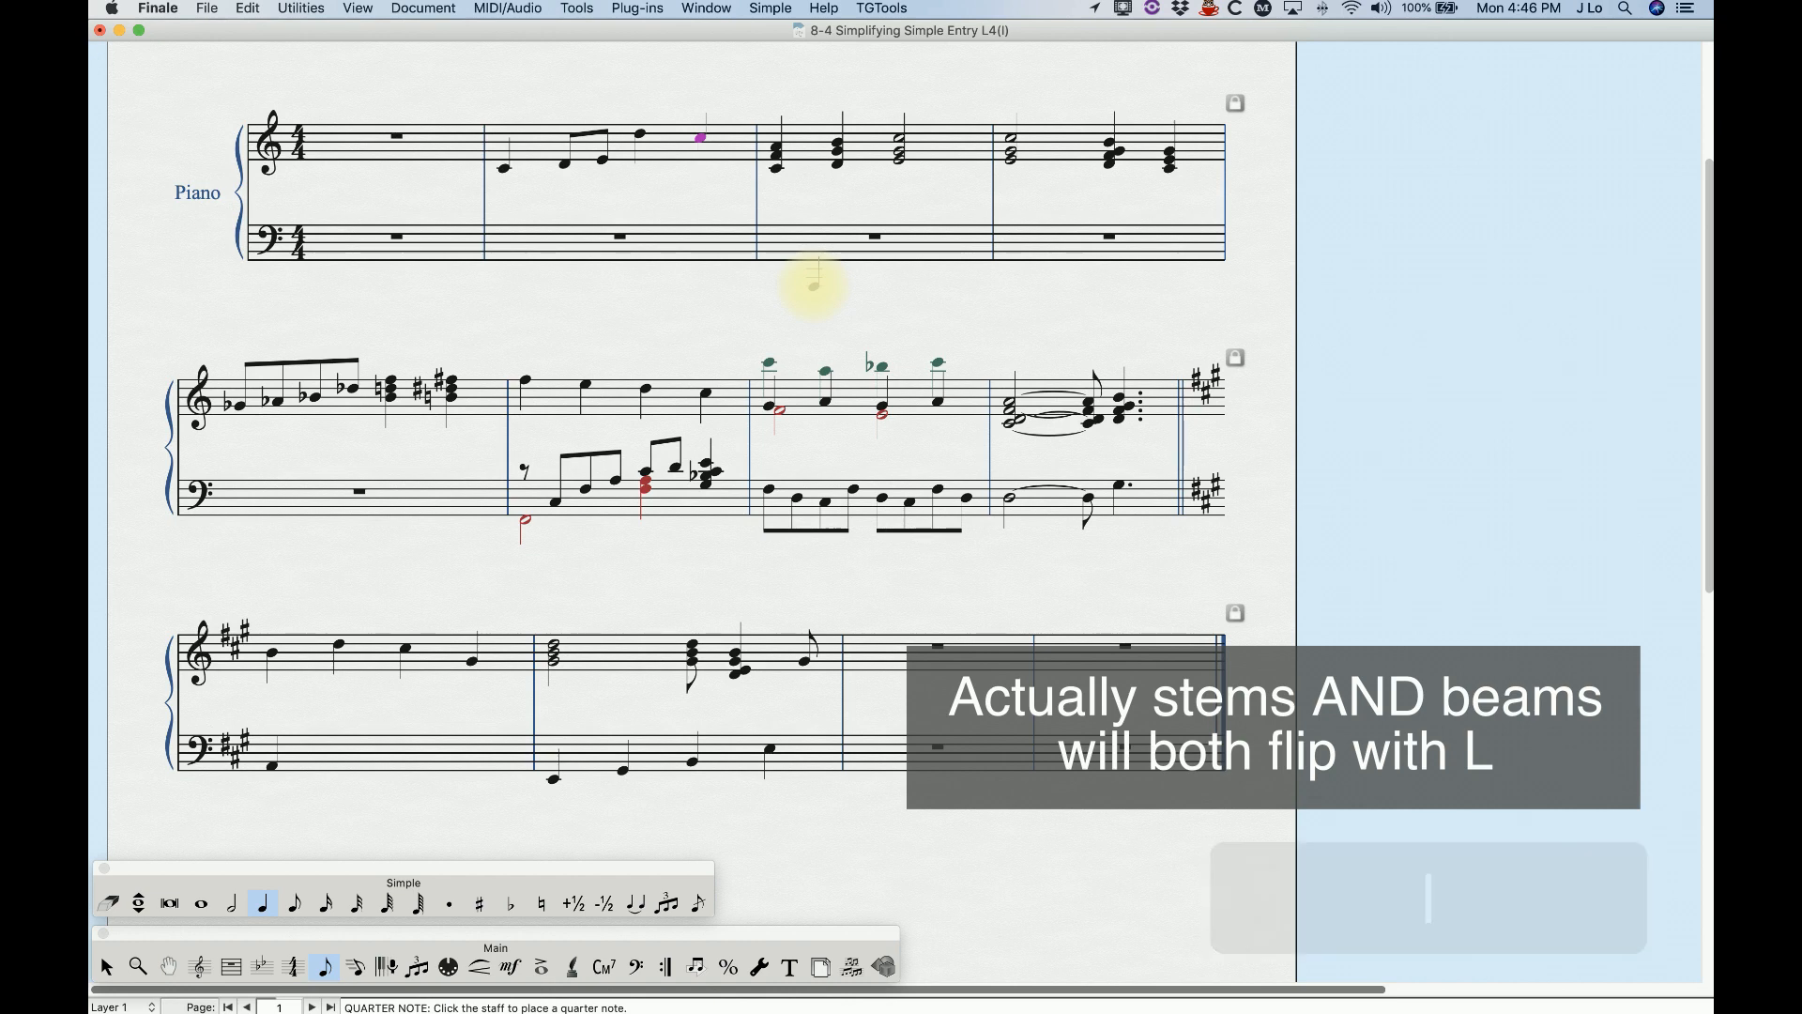
key(l)
key(l)
key(l)
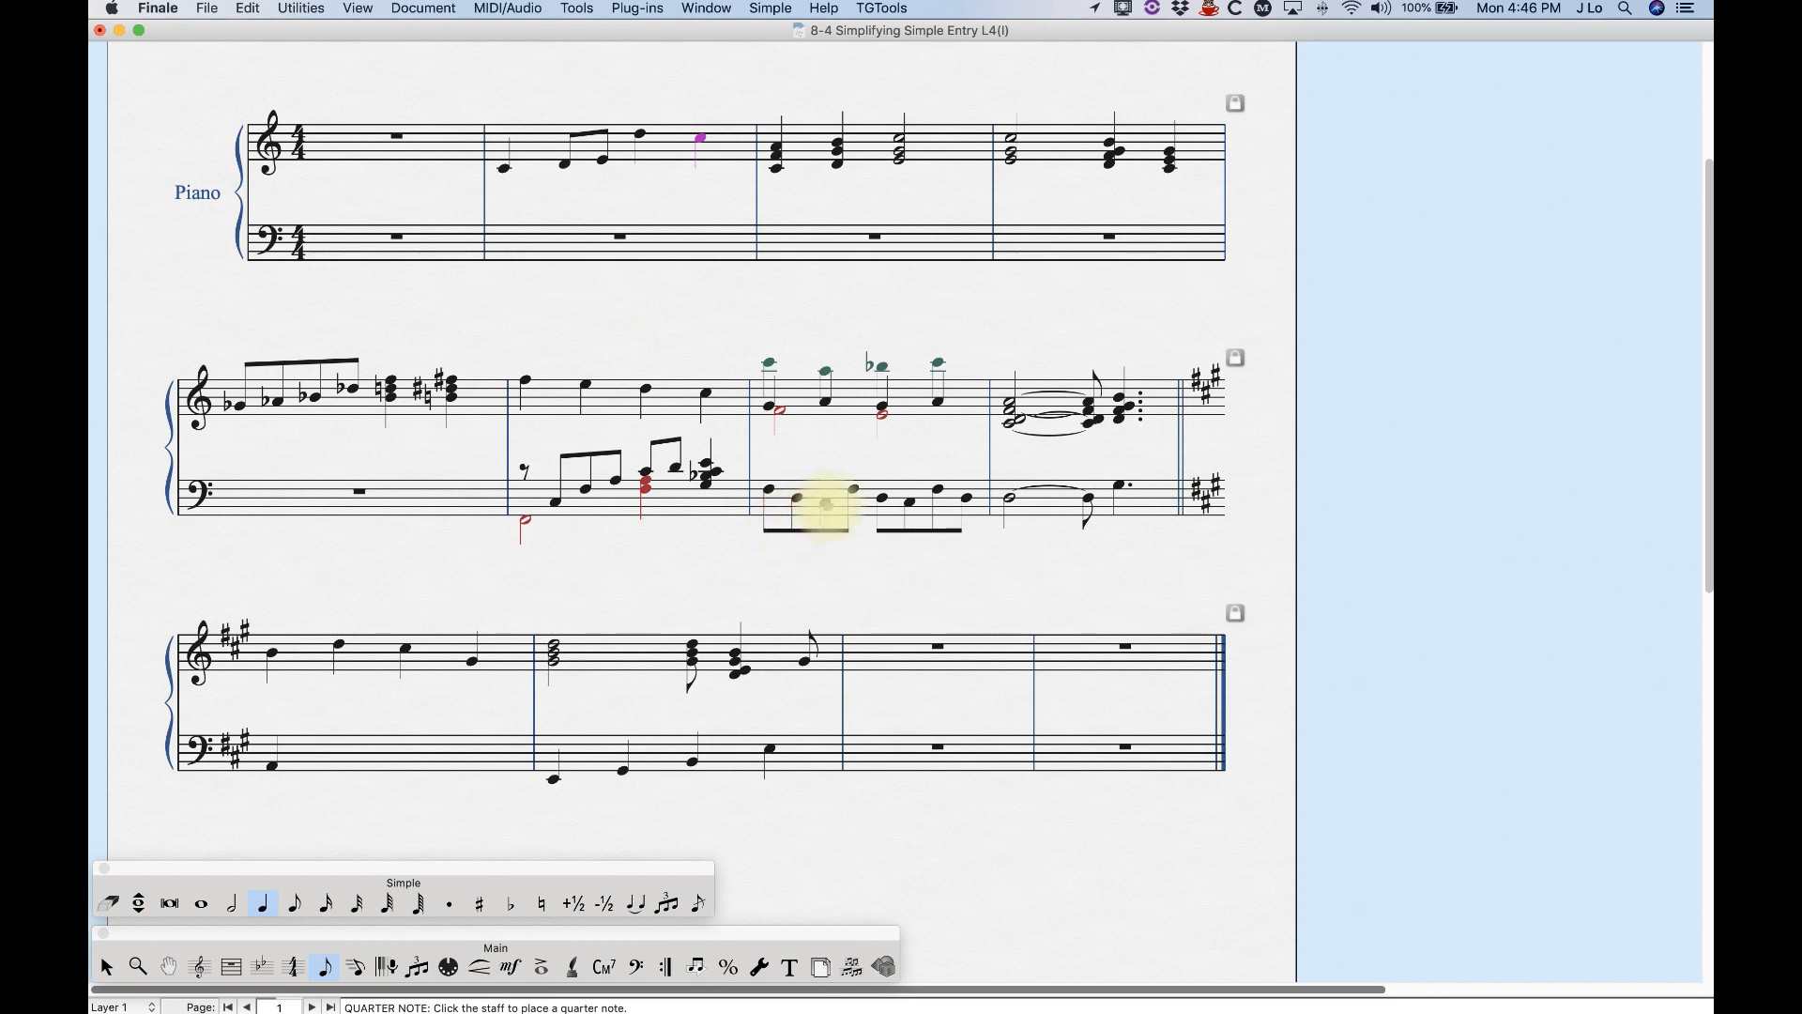
- Select the third eighth note in measure 7's lower staff, break its beam, and rejoin it
alt+click(825, 502)
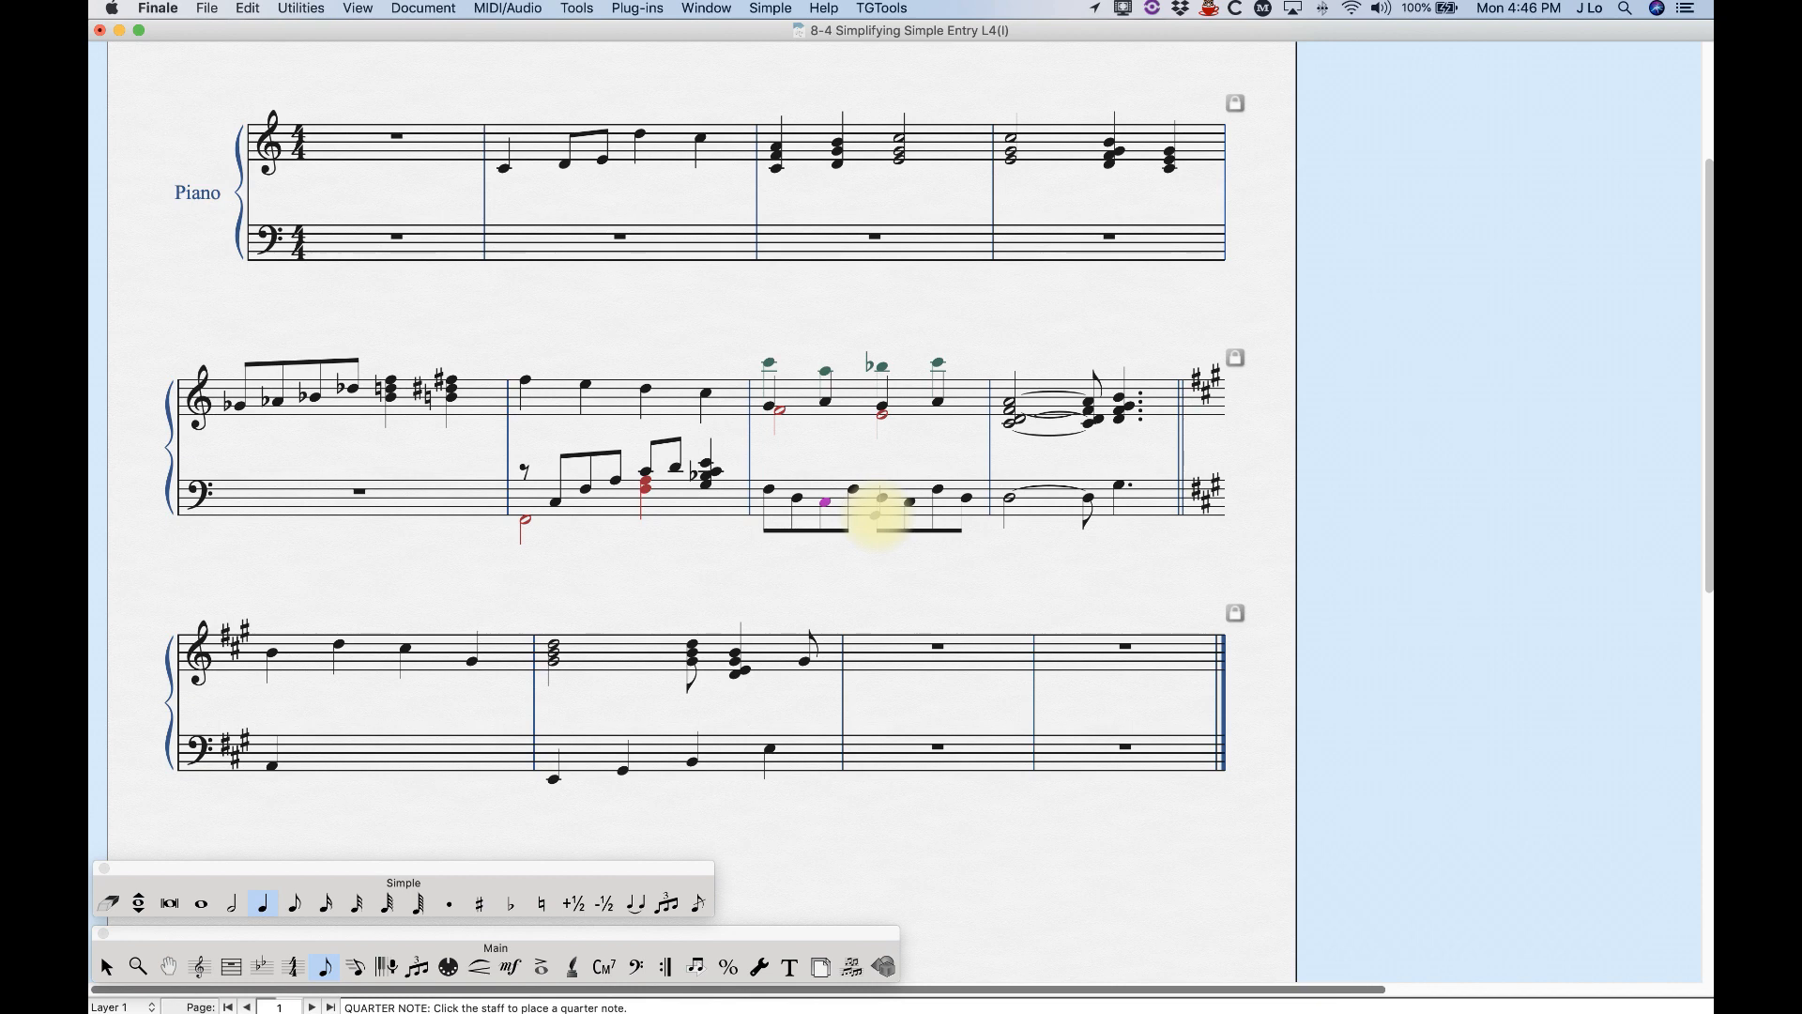
key(Left)
key(Right)
key(slash)
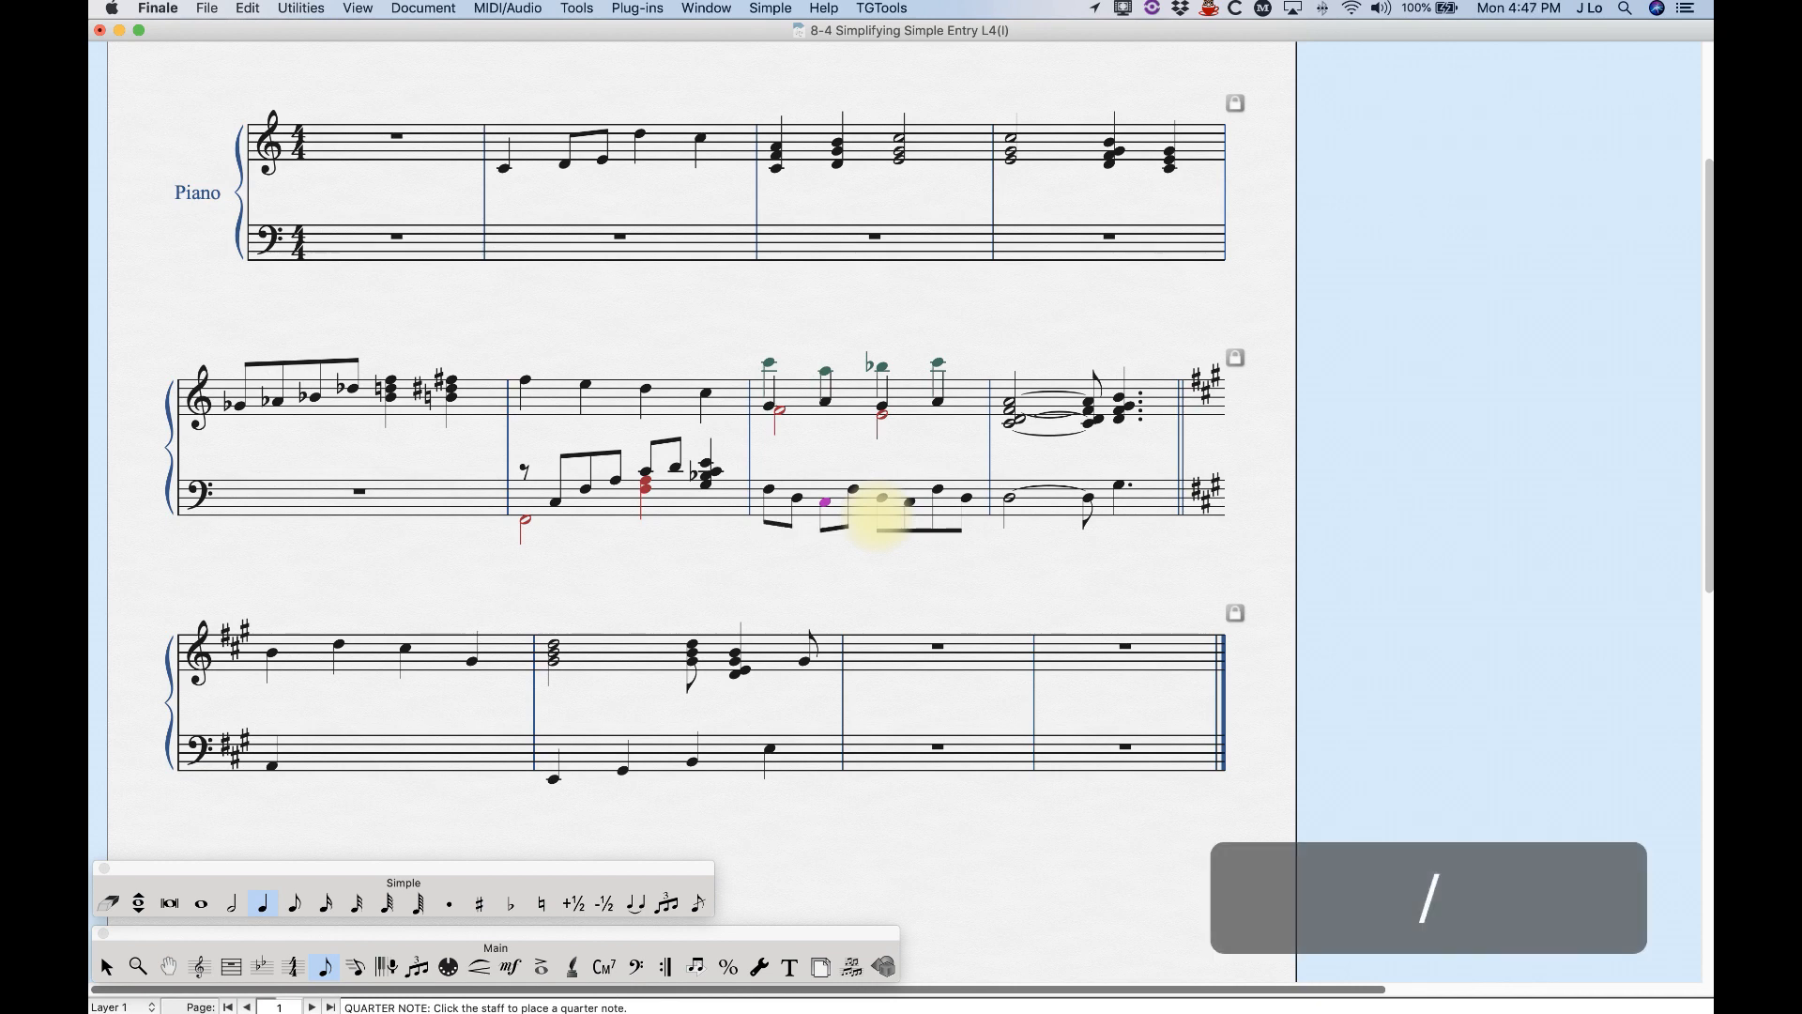
key(slash)
- Break the beam before measure 7's fourth lower-staff eighth note, and join the fourth through eighth notes under one beam
key(Right)
key(slash)
key(Right)
key(Right)
key(slash)
key(slash)
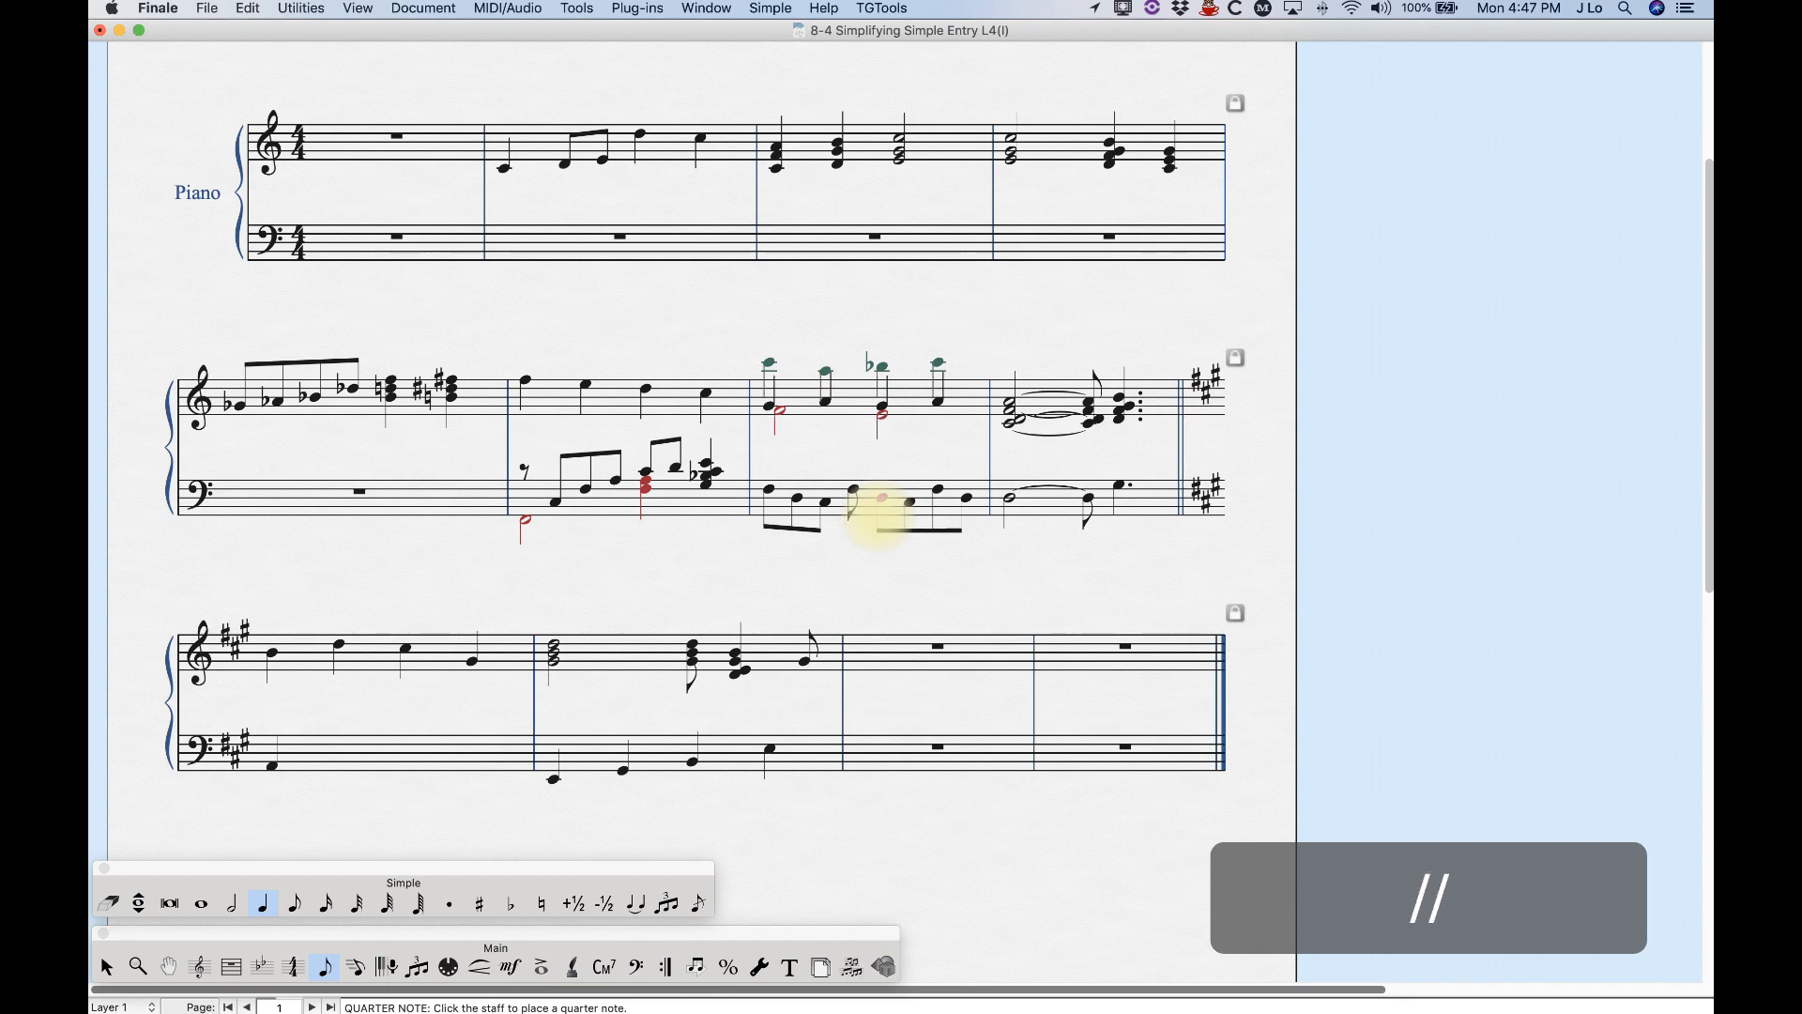
key(slash)
key(Right)
key(Right)
key(Right)
key(slash)
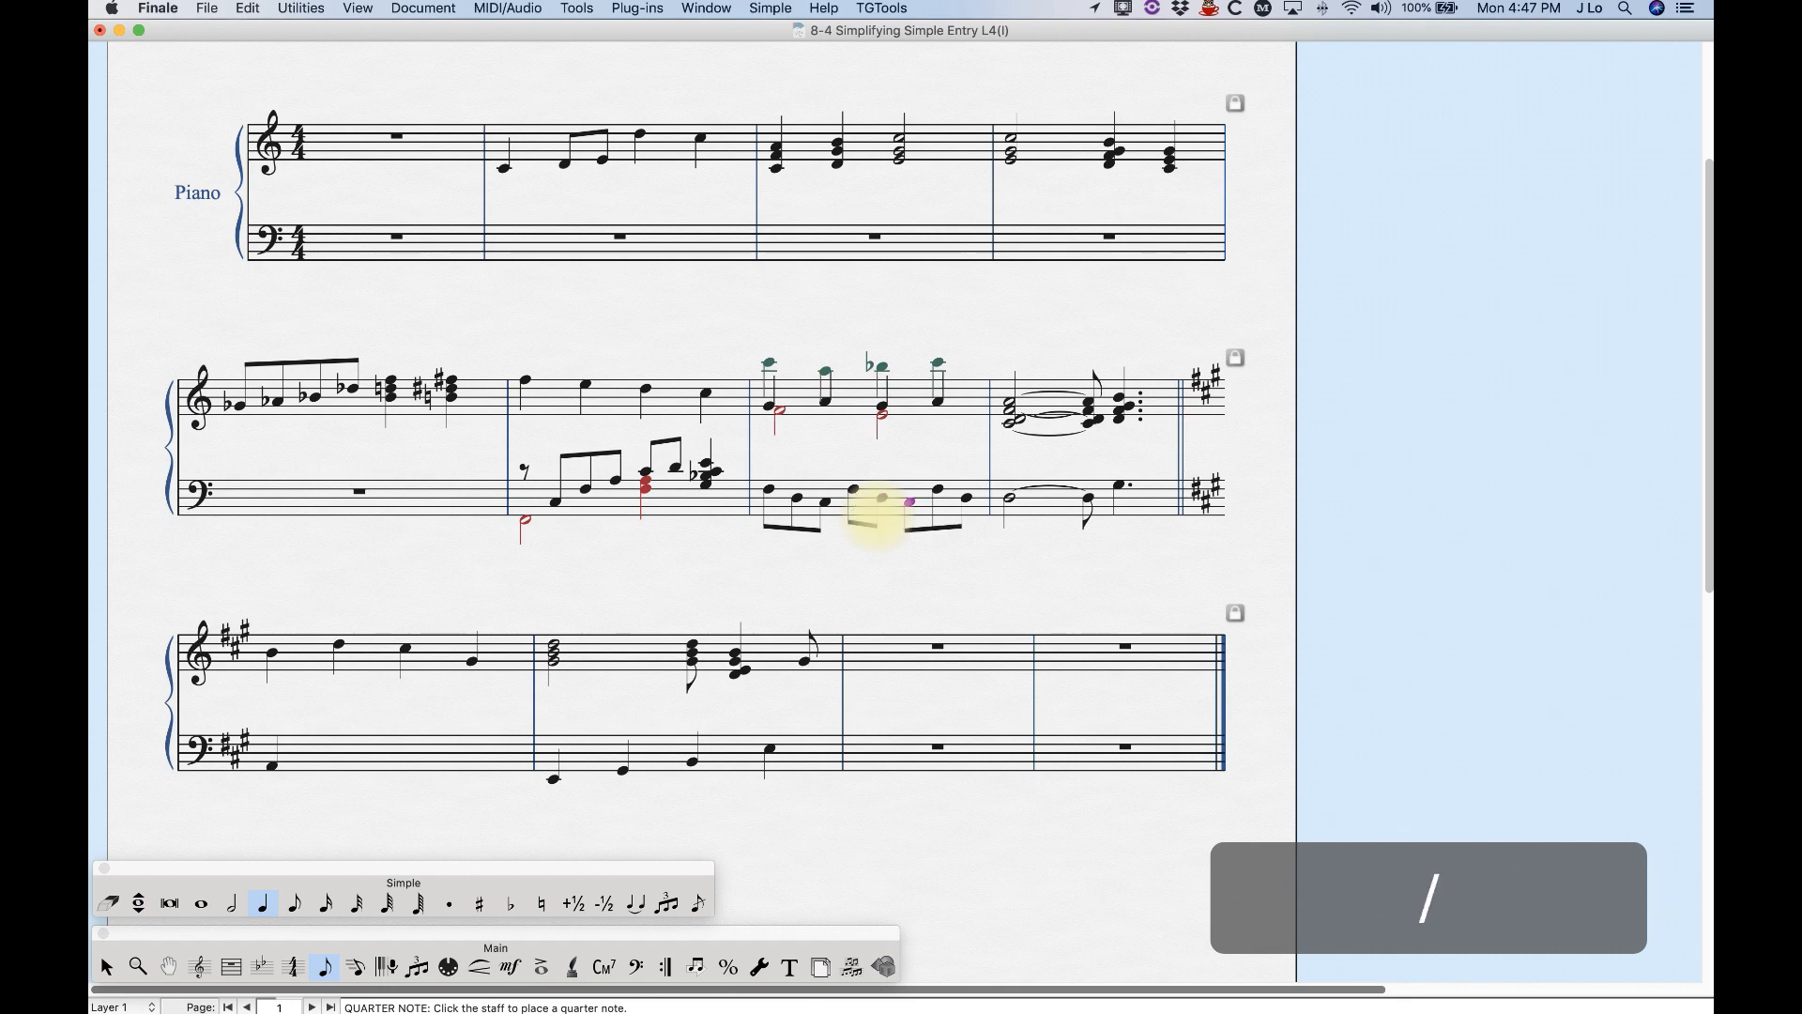
key(slash)
- Break the beam before the seventh lower-staff eighth note of measure 7, making a 3+3+2 grouping
key(Right)
key(Right)
key(Right)
key(Right)
key(slash)
key(slash)
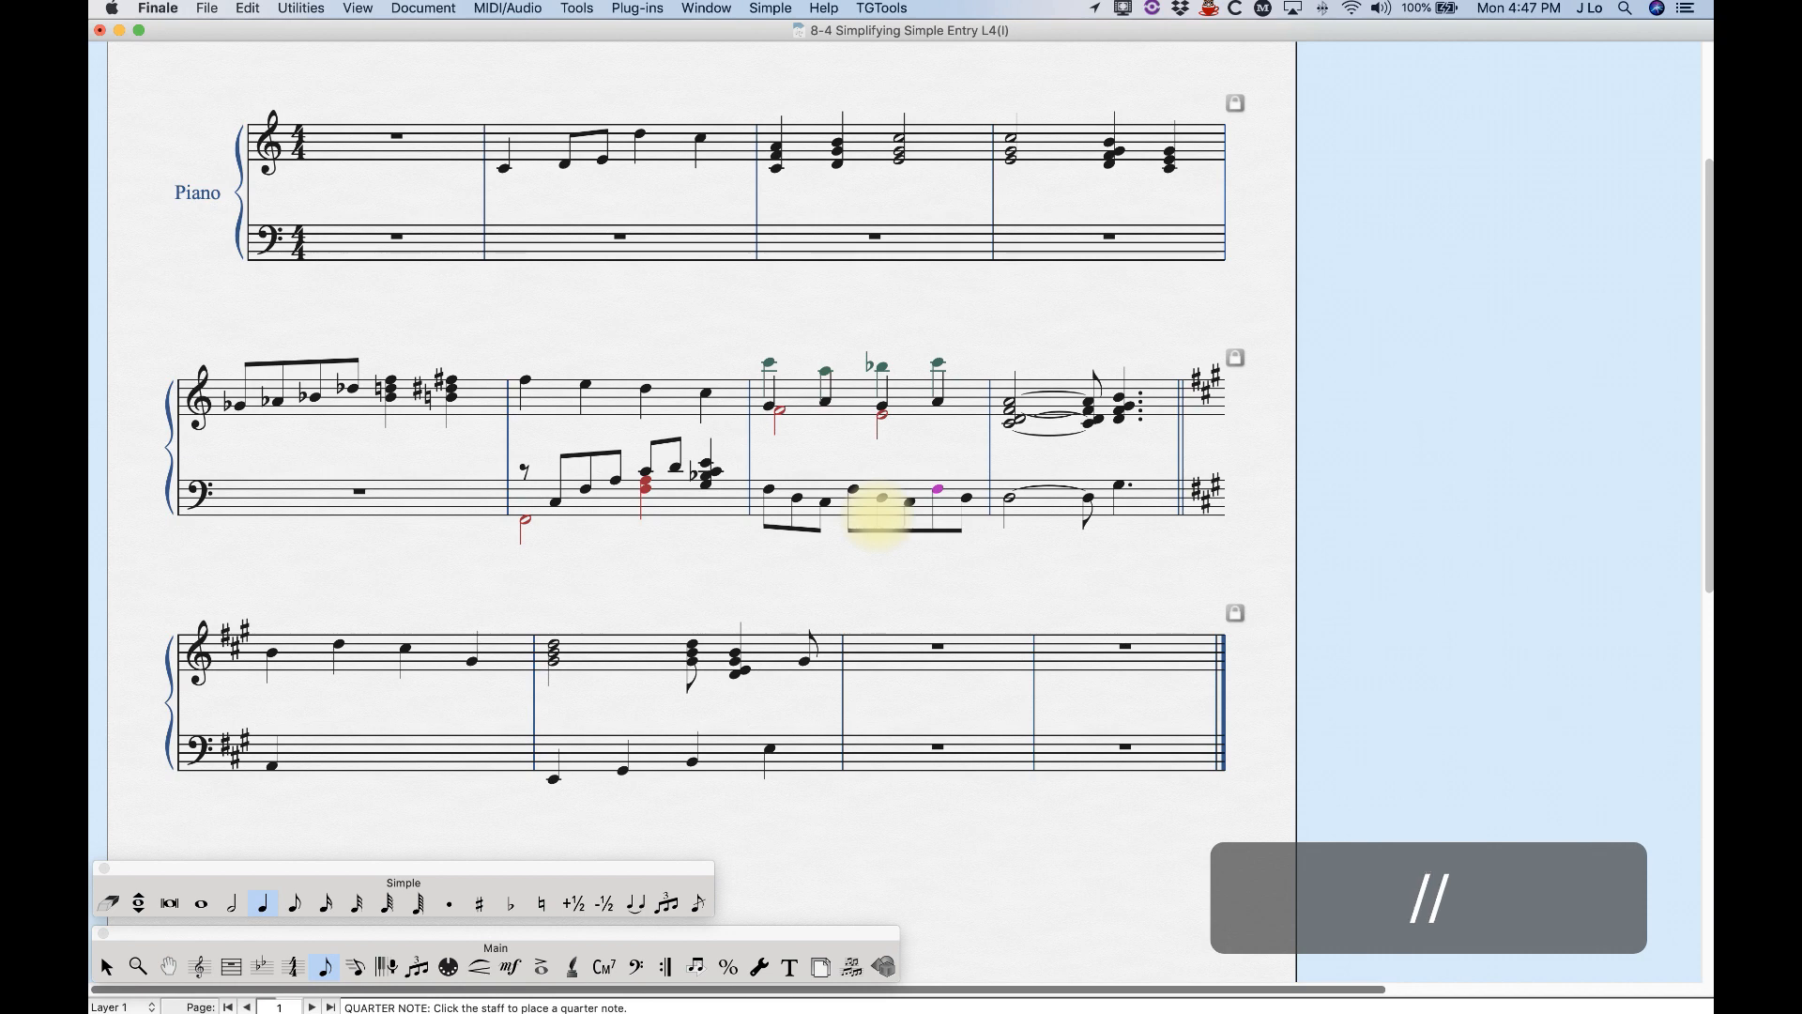
key(slash)
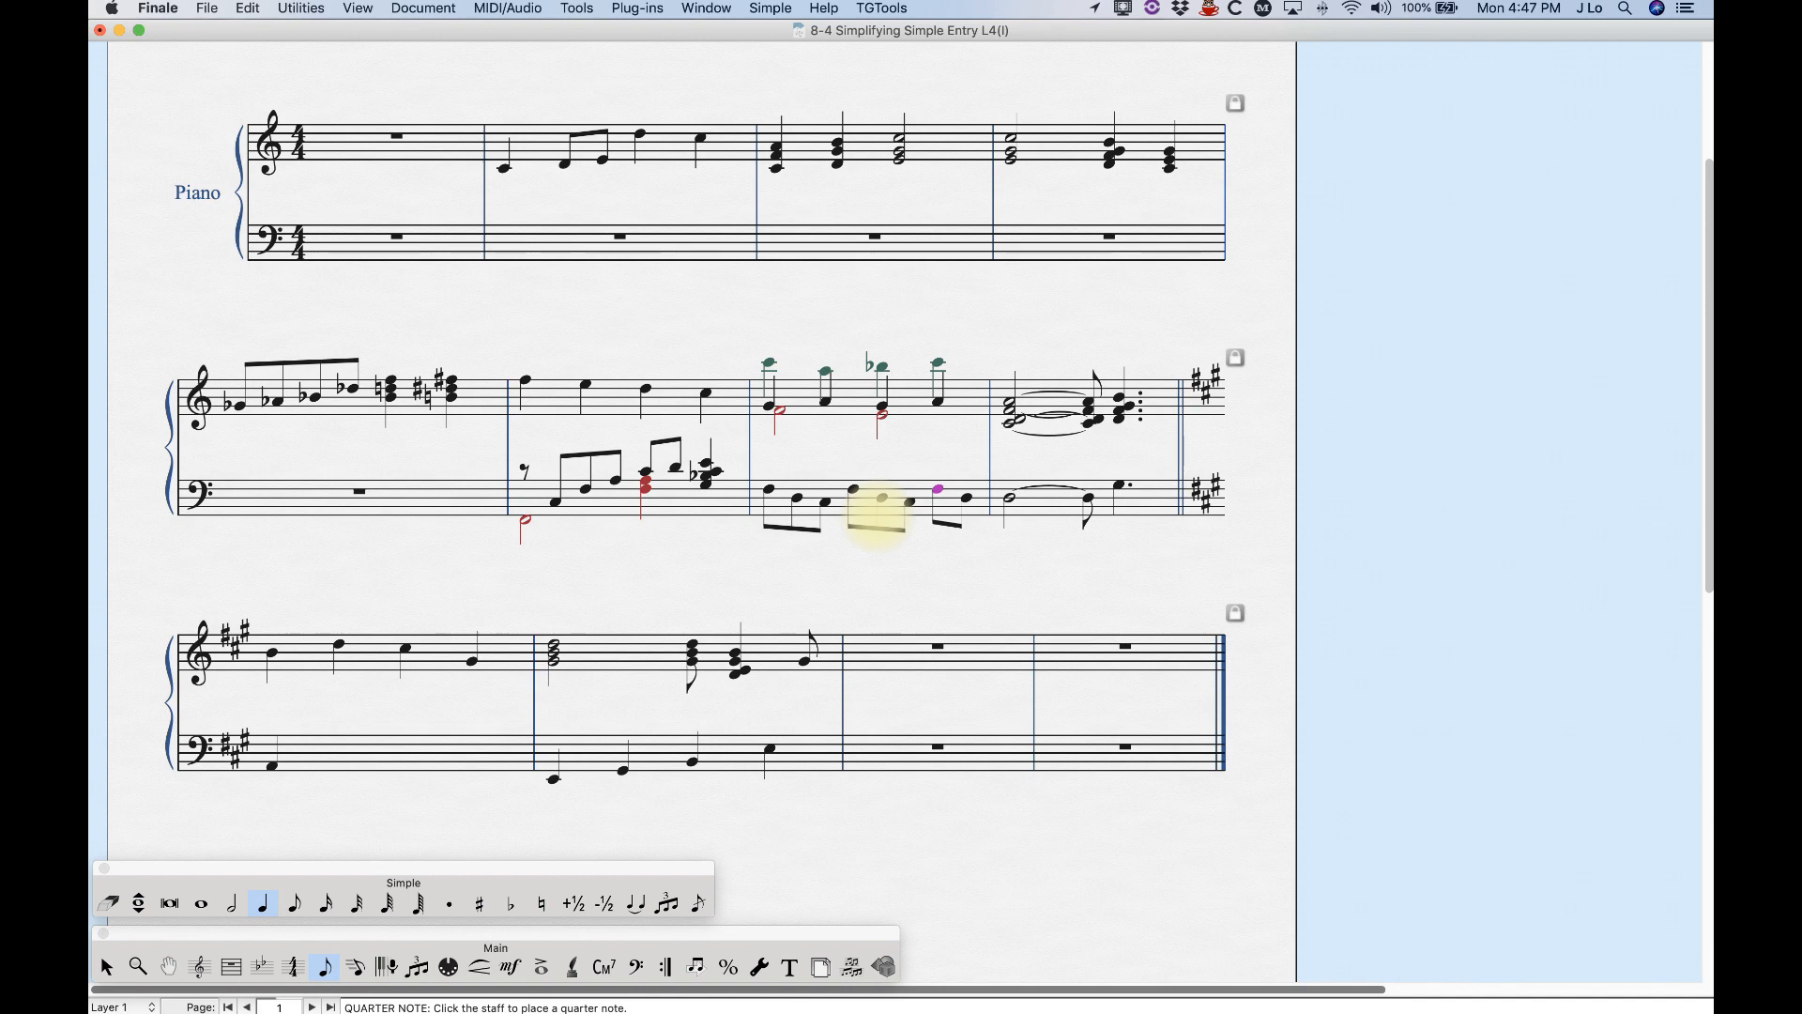
- Flatten the slanted beams of all three eighth-note groups in measure 7's lower staff
key(super)
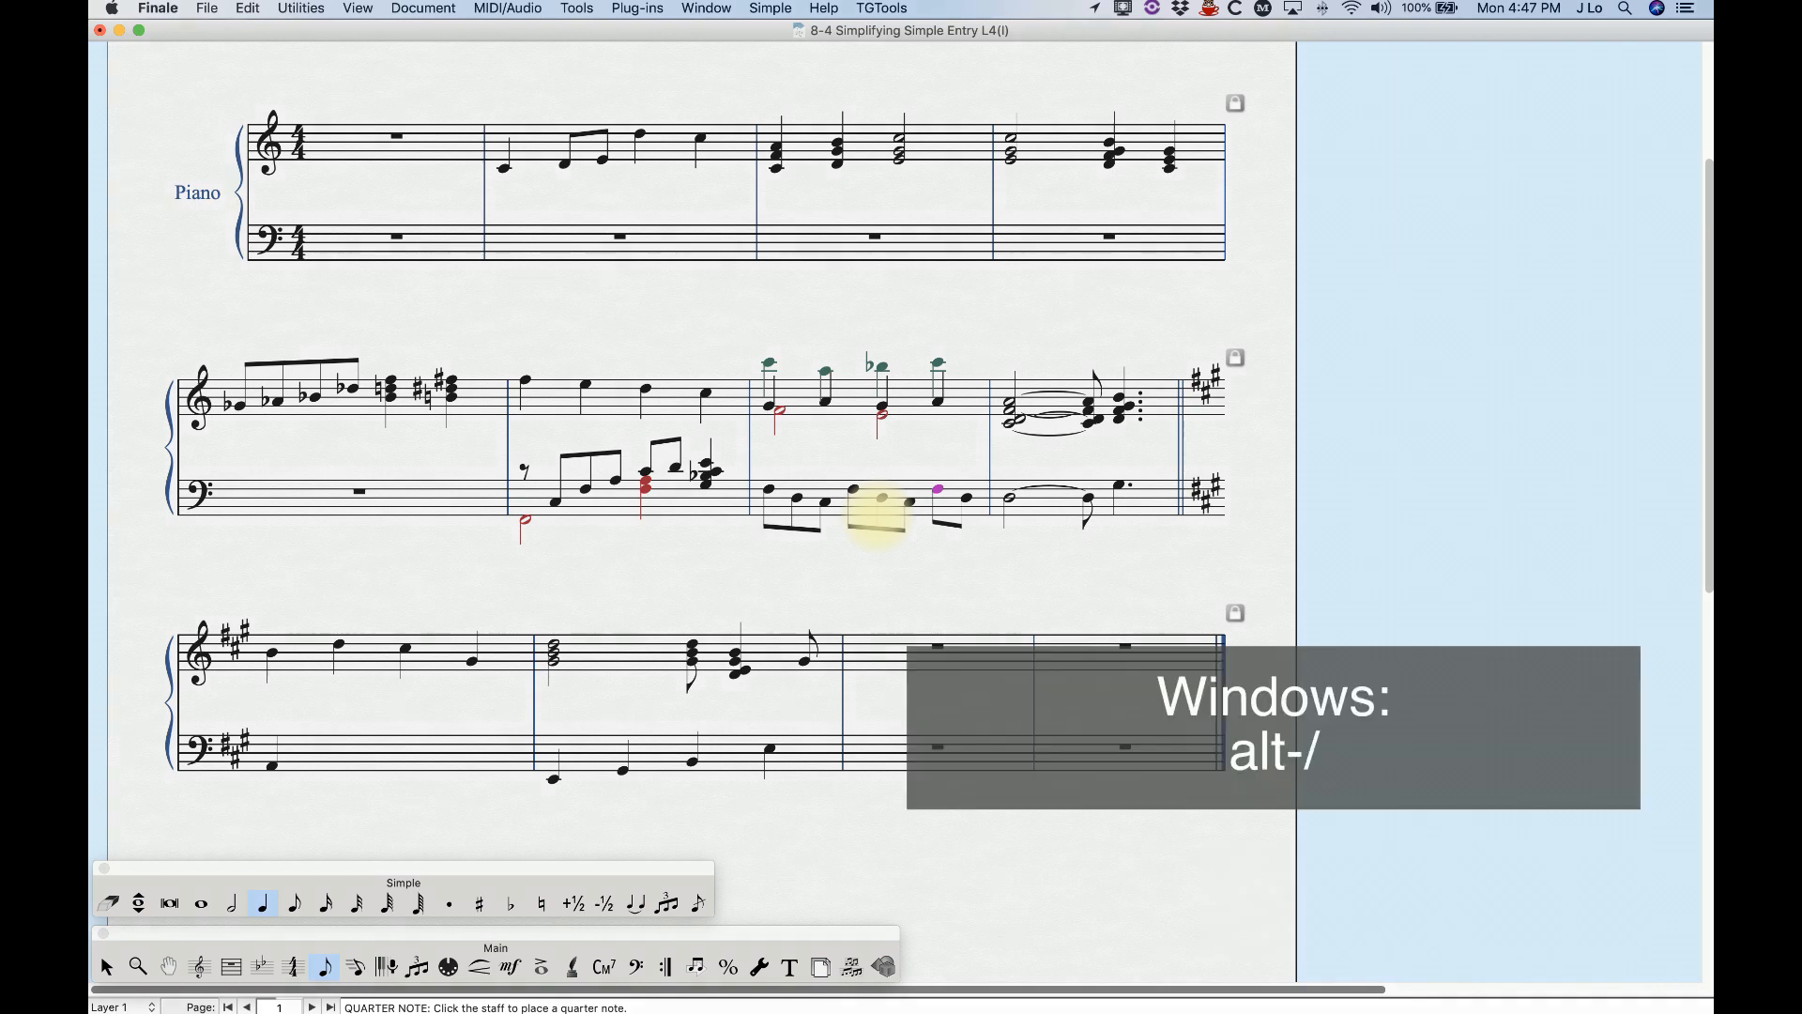
key(alt+/)
key(alt+/)
key(Left)
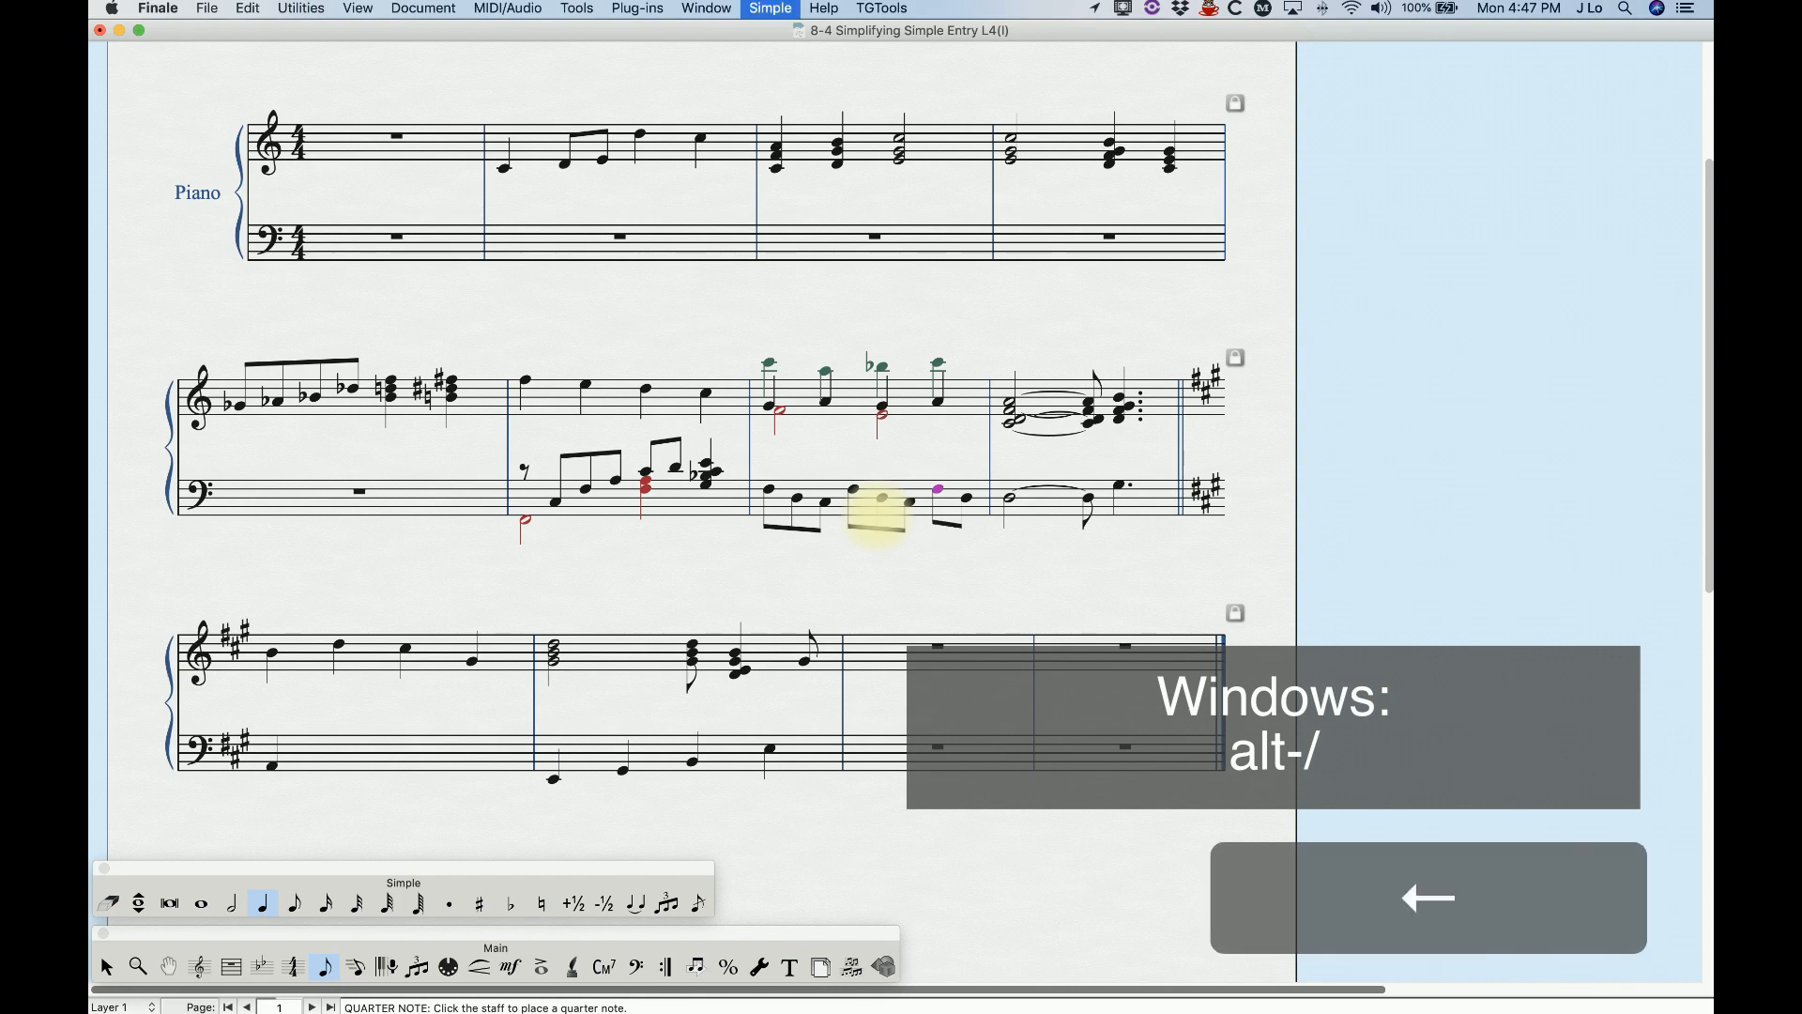
key(alt+/)
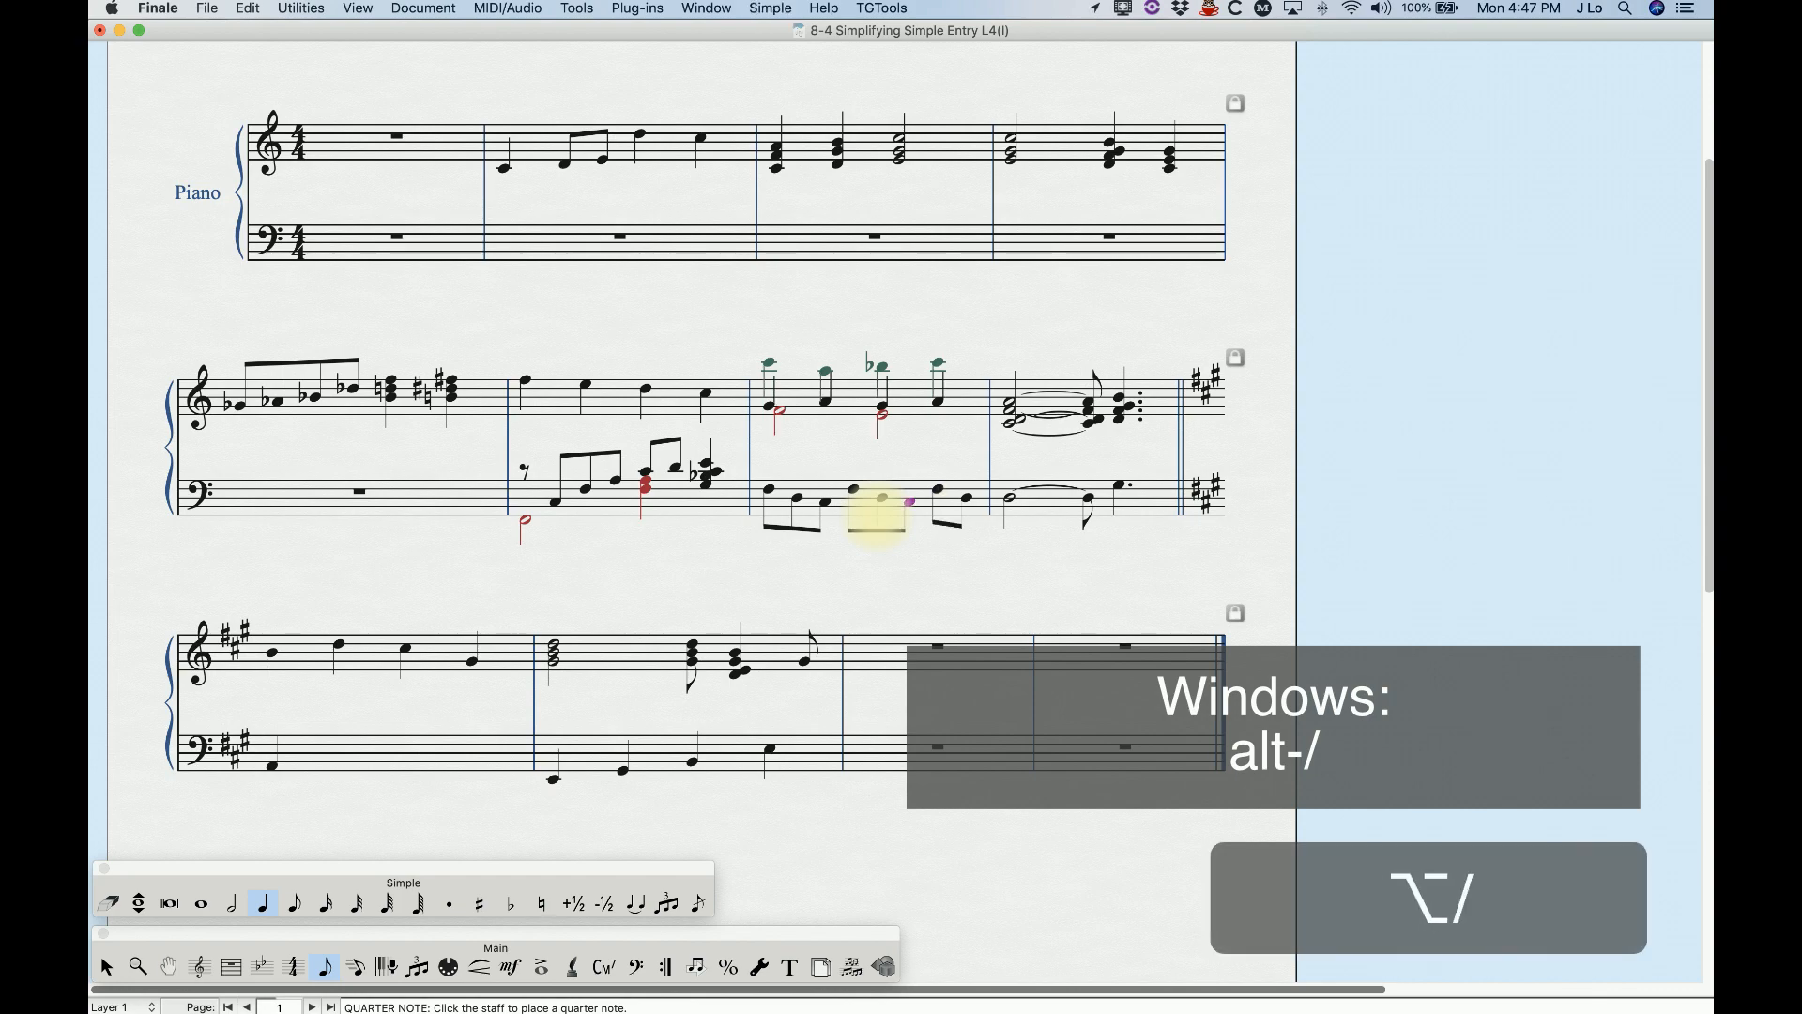
key(Left)
key(Left)
key(Left)
key(alt+/)
key(Right)
key(Right)
key(Right)
key(Right)
key(alt+/)
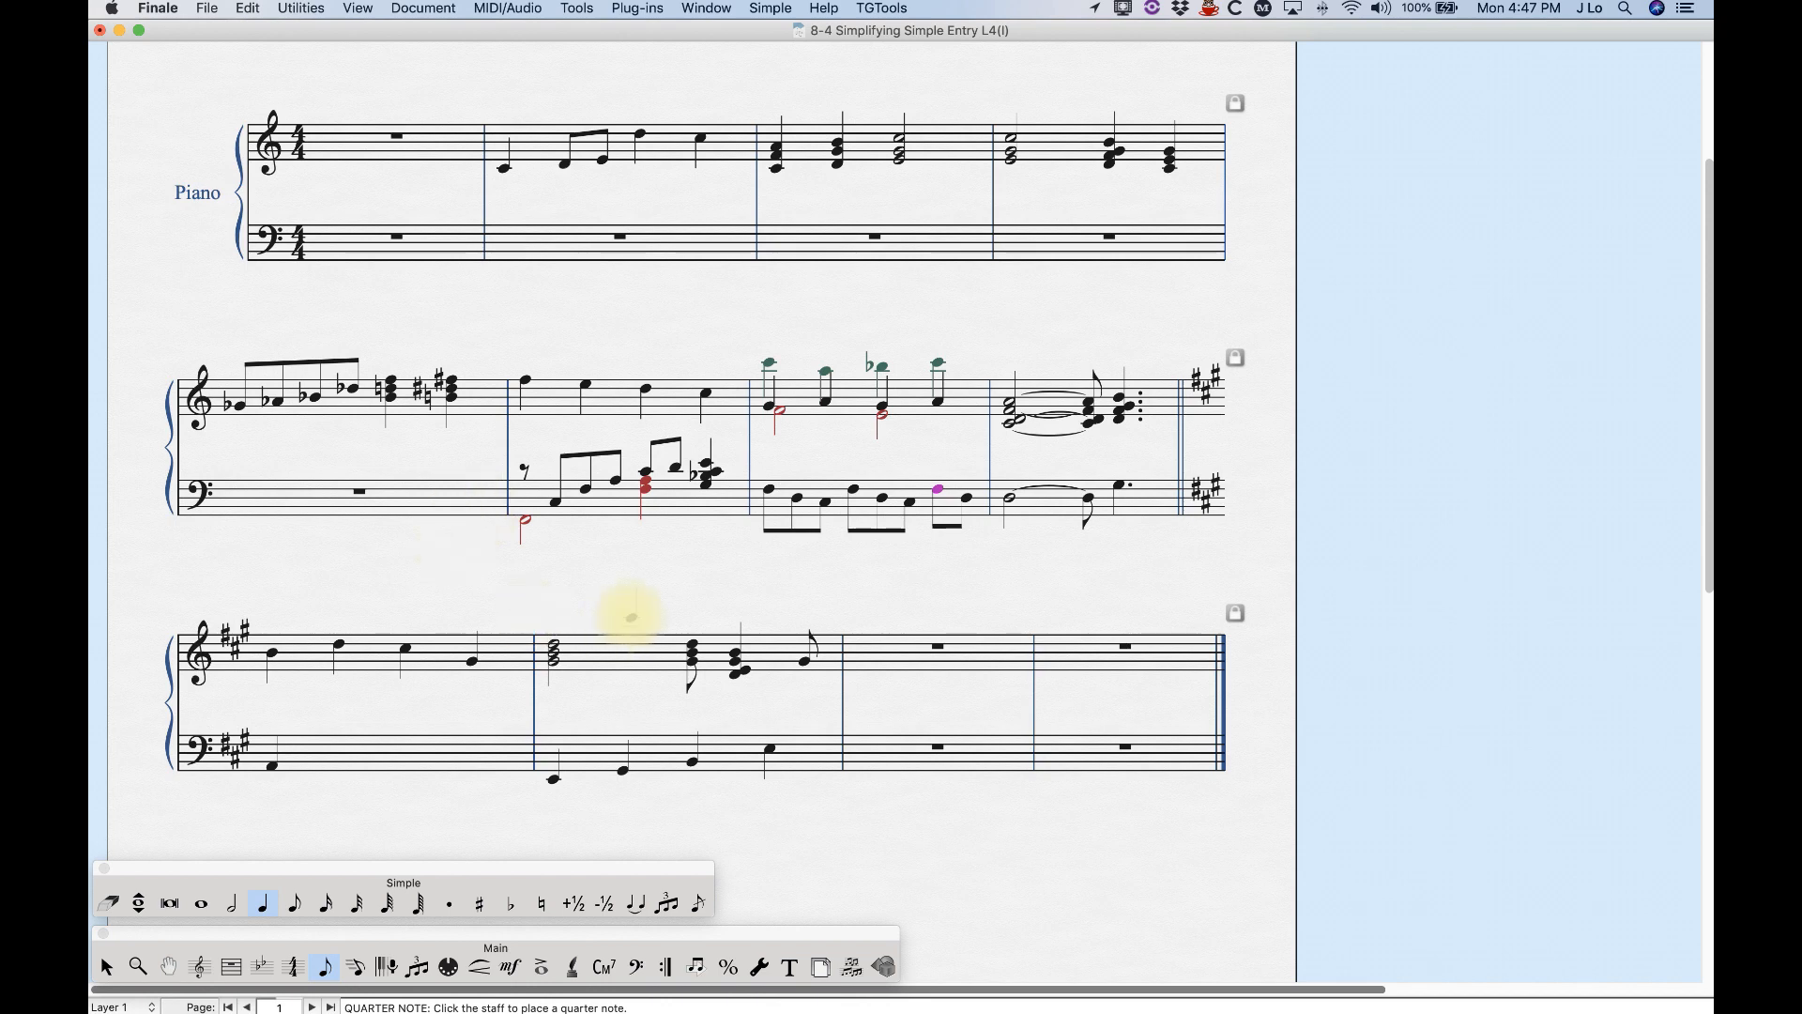
- Flip the tie directions on the D and F of measure 8's first upper-staff chord
scroll(627, 612, right, 1)
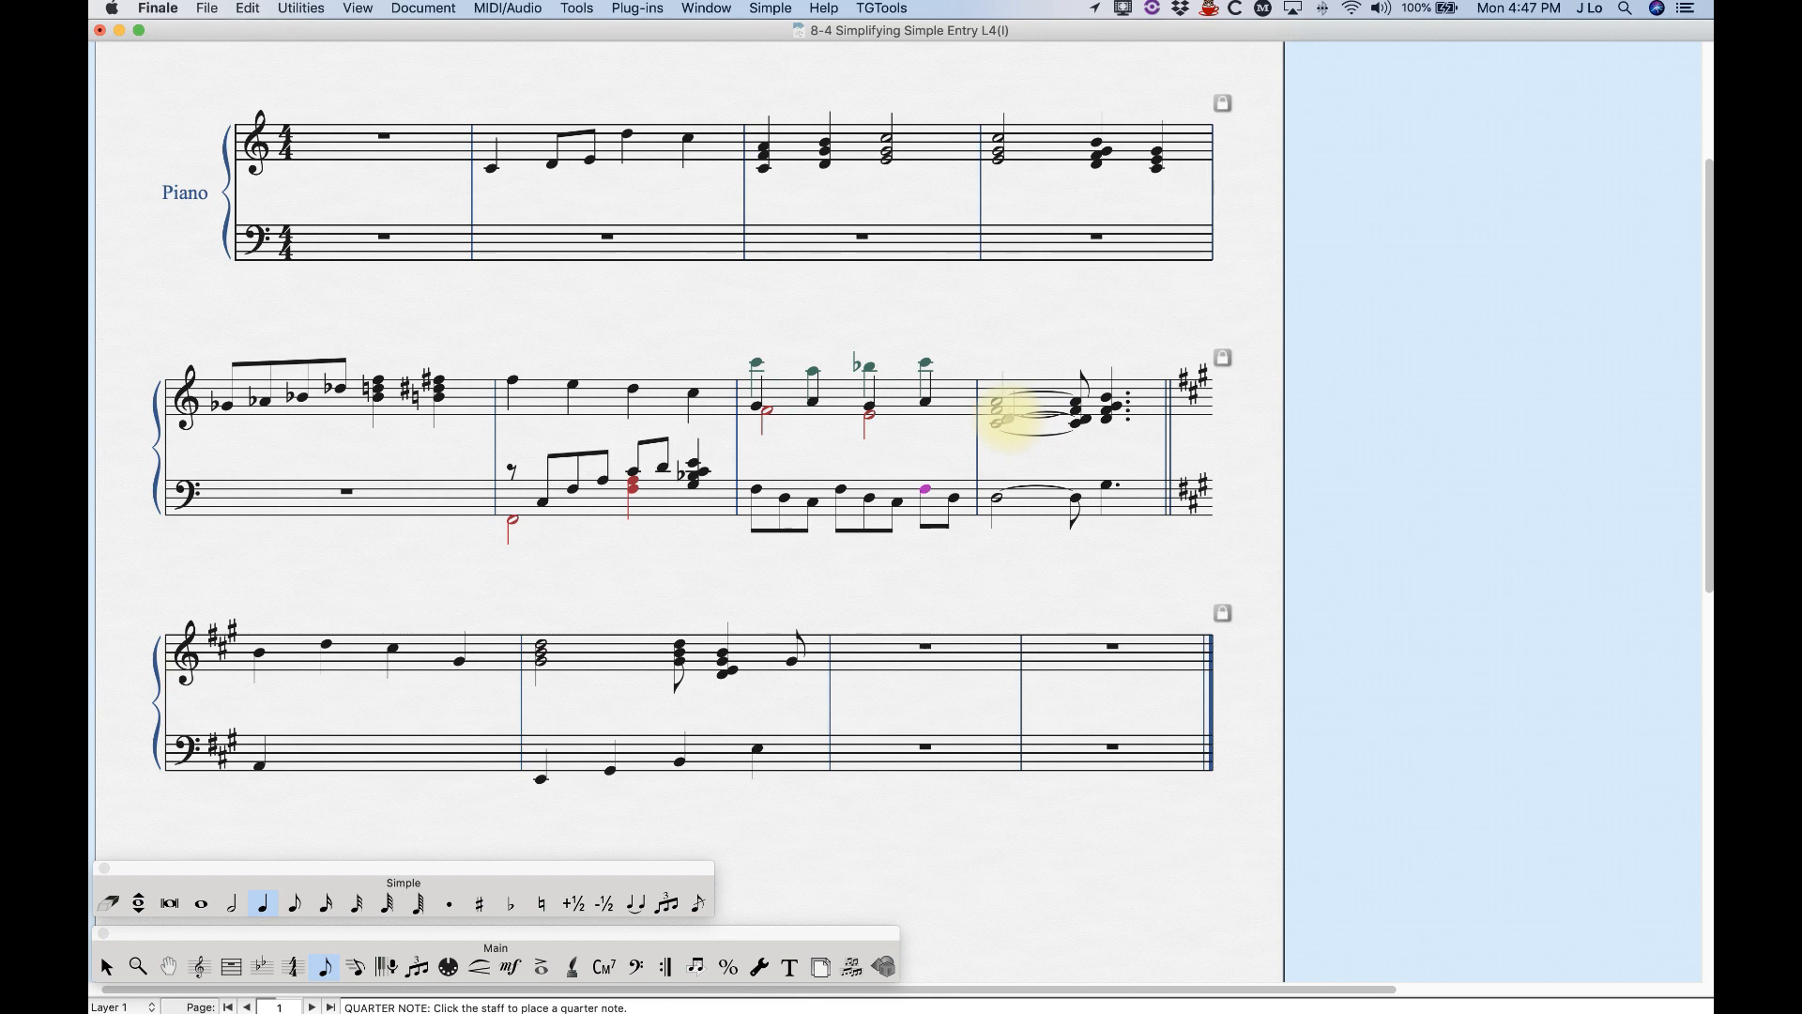
key(alt)
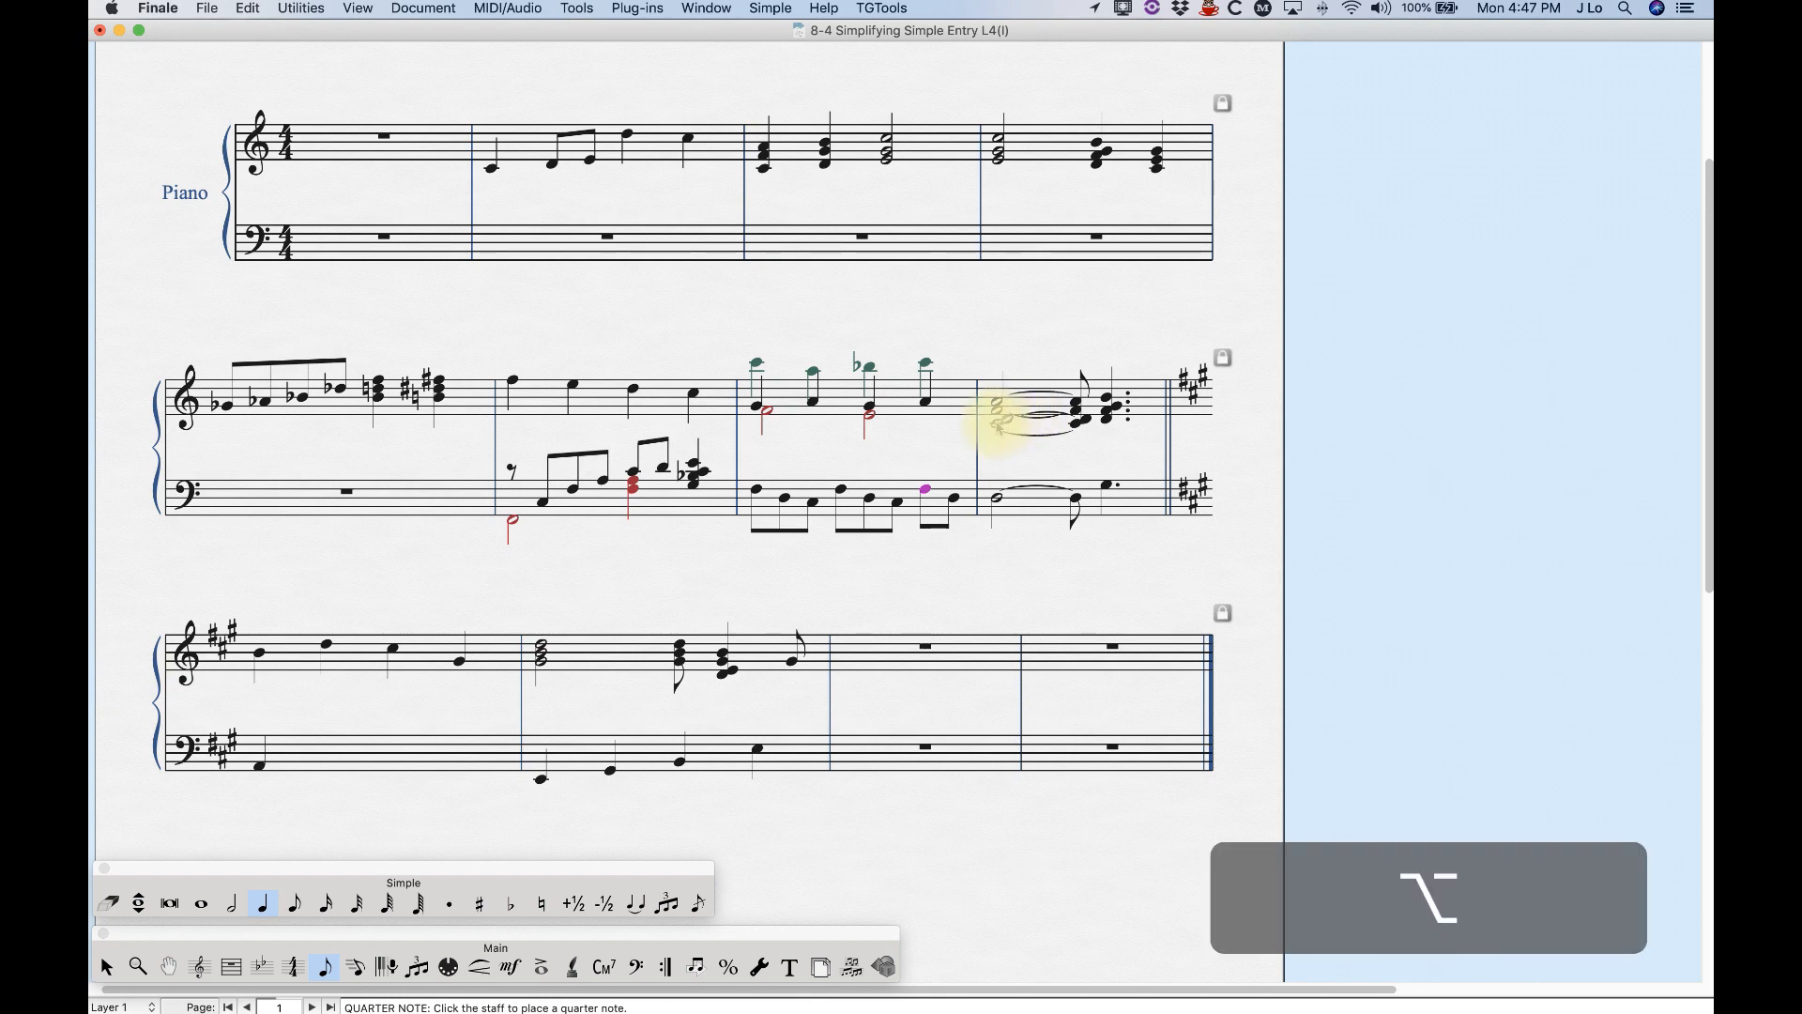
alt+click(1001, 419)
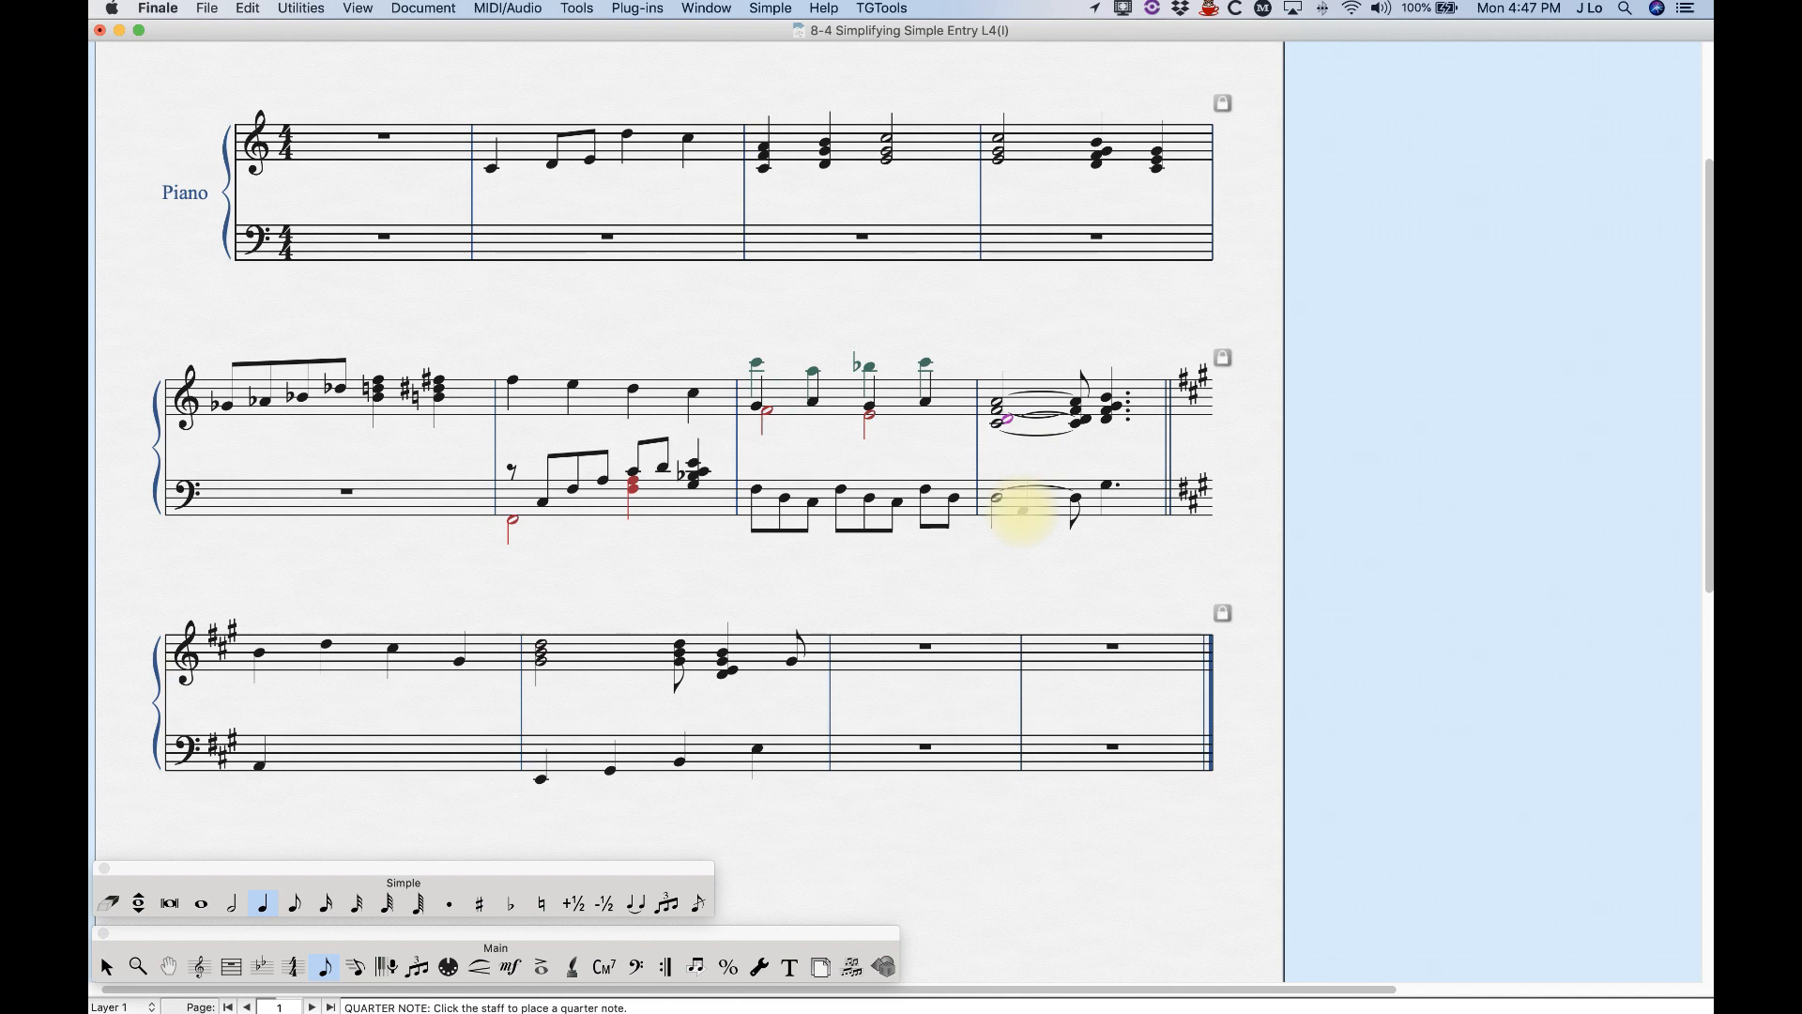
key(super+f)
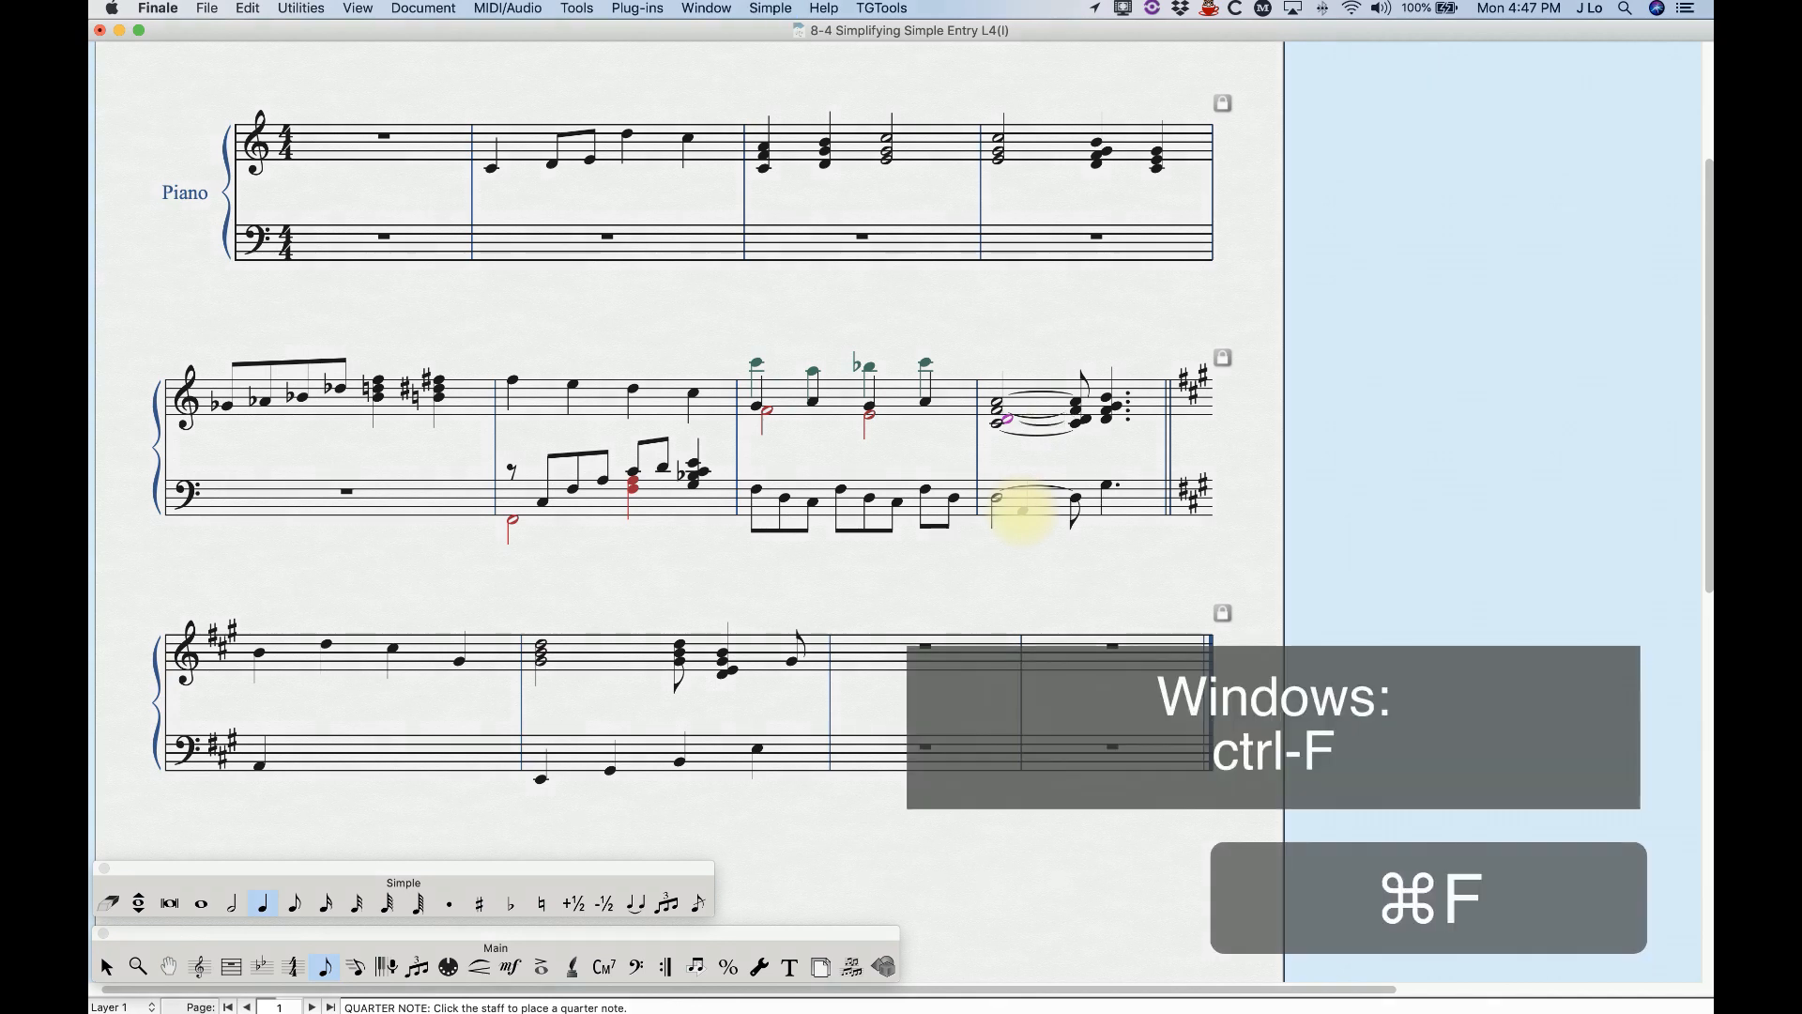
key(super+Up)
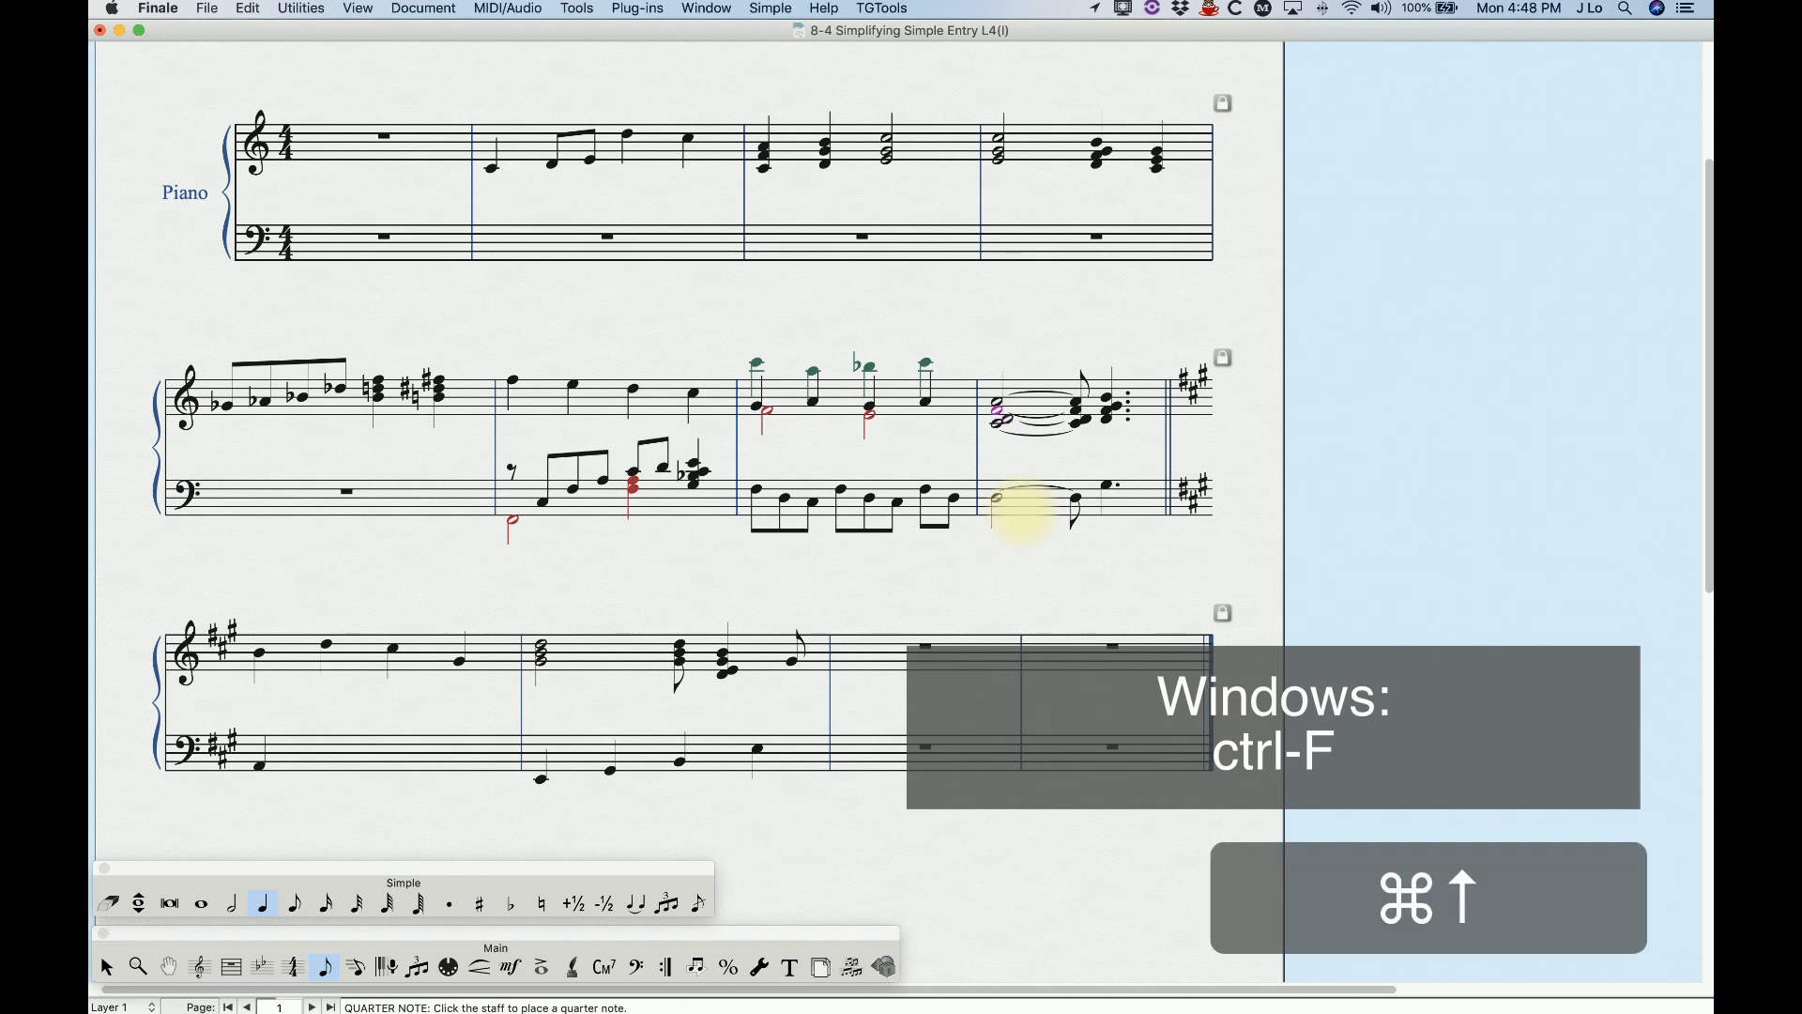
key(super+f)
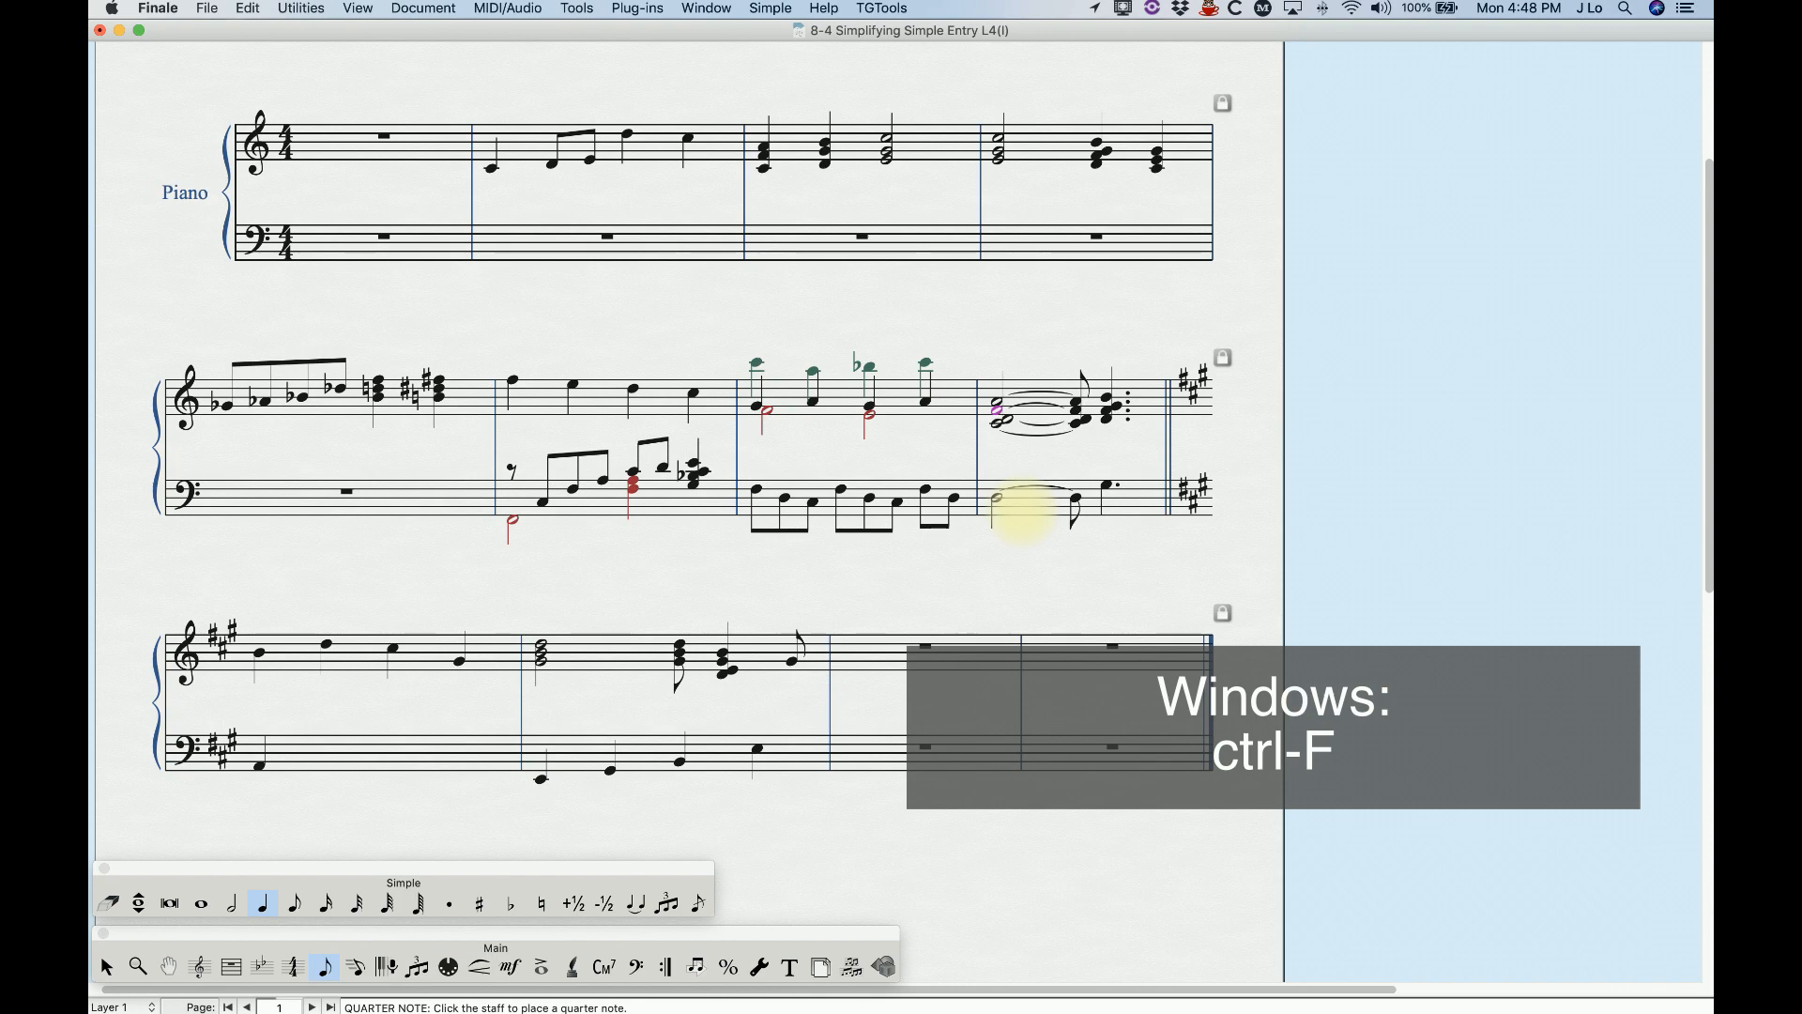
- Move down to the lower-staff half note in measure 8 and flip its tie's direction and back
key(super+Down)
key(super+Down)
key(super+Down)
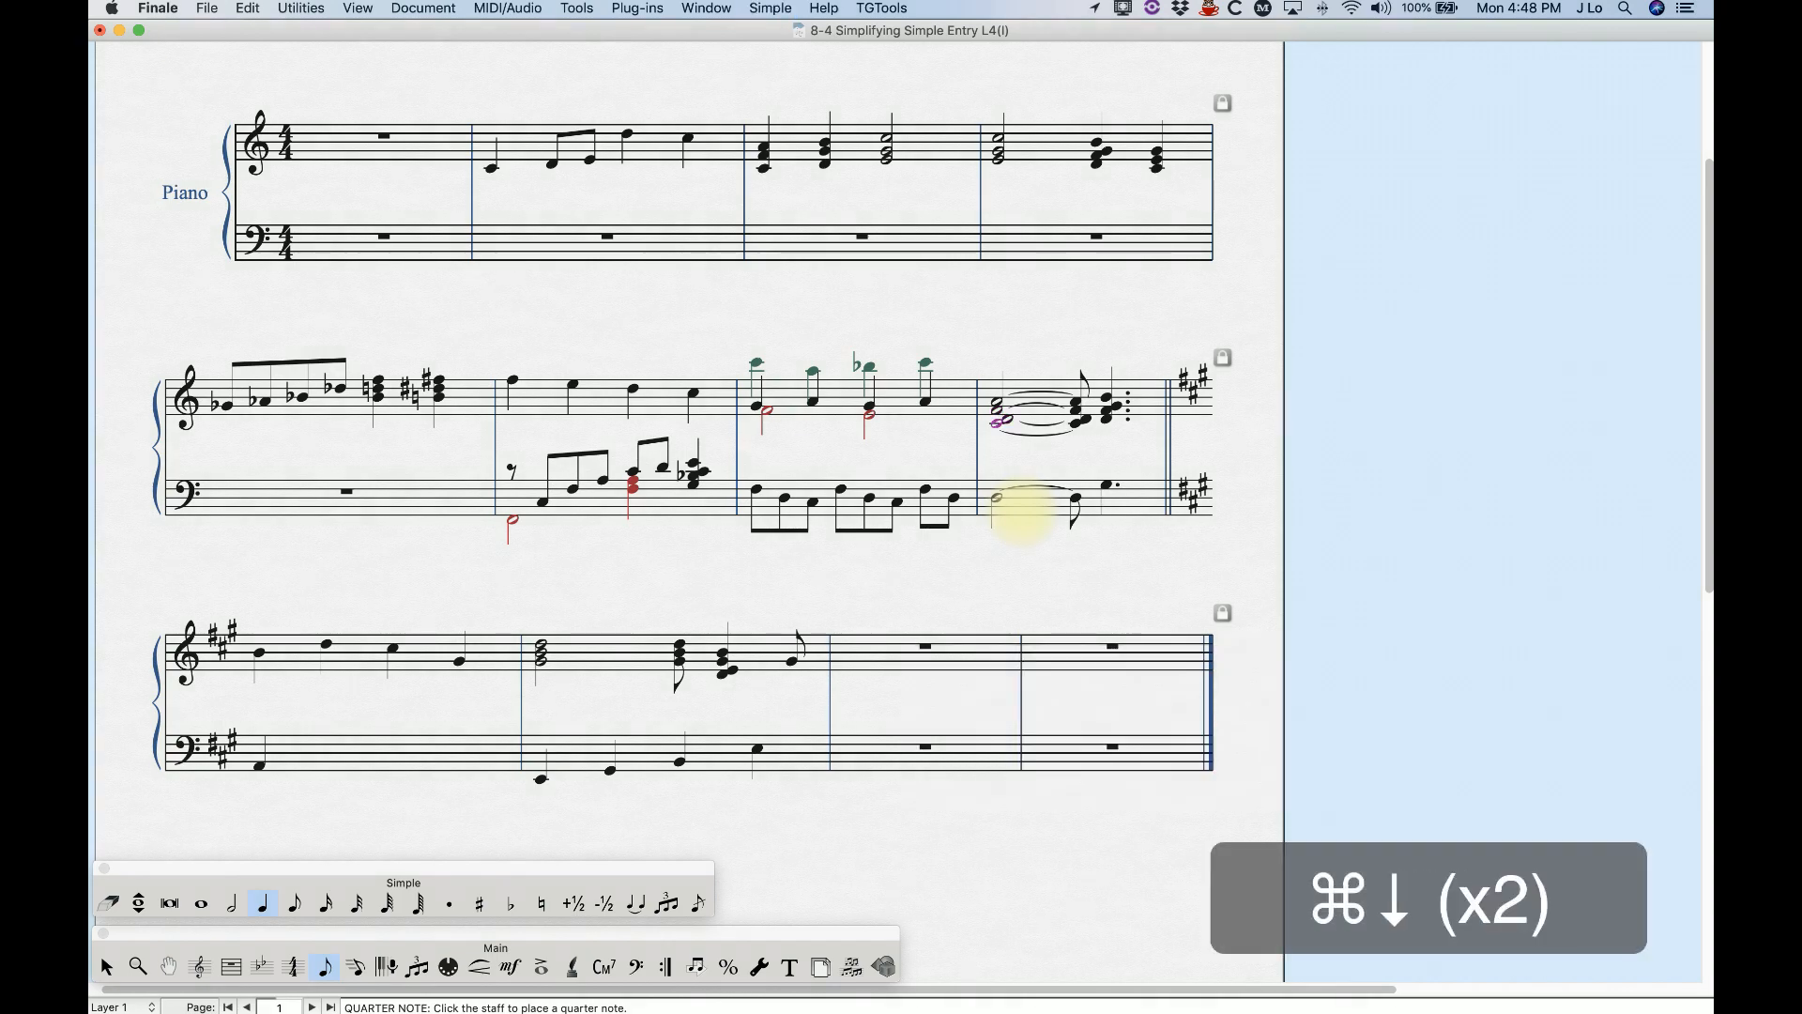
key(super+f)
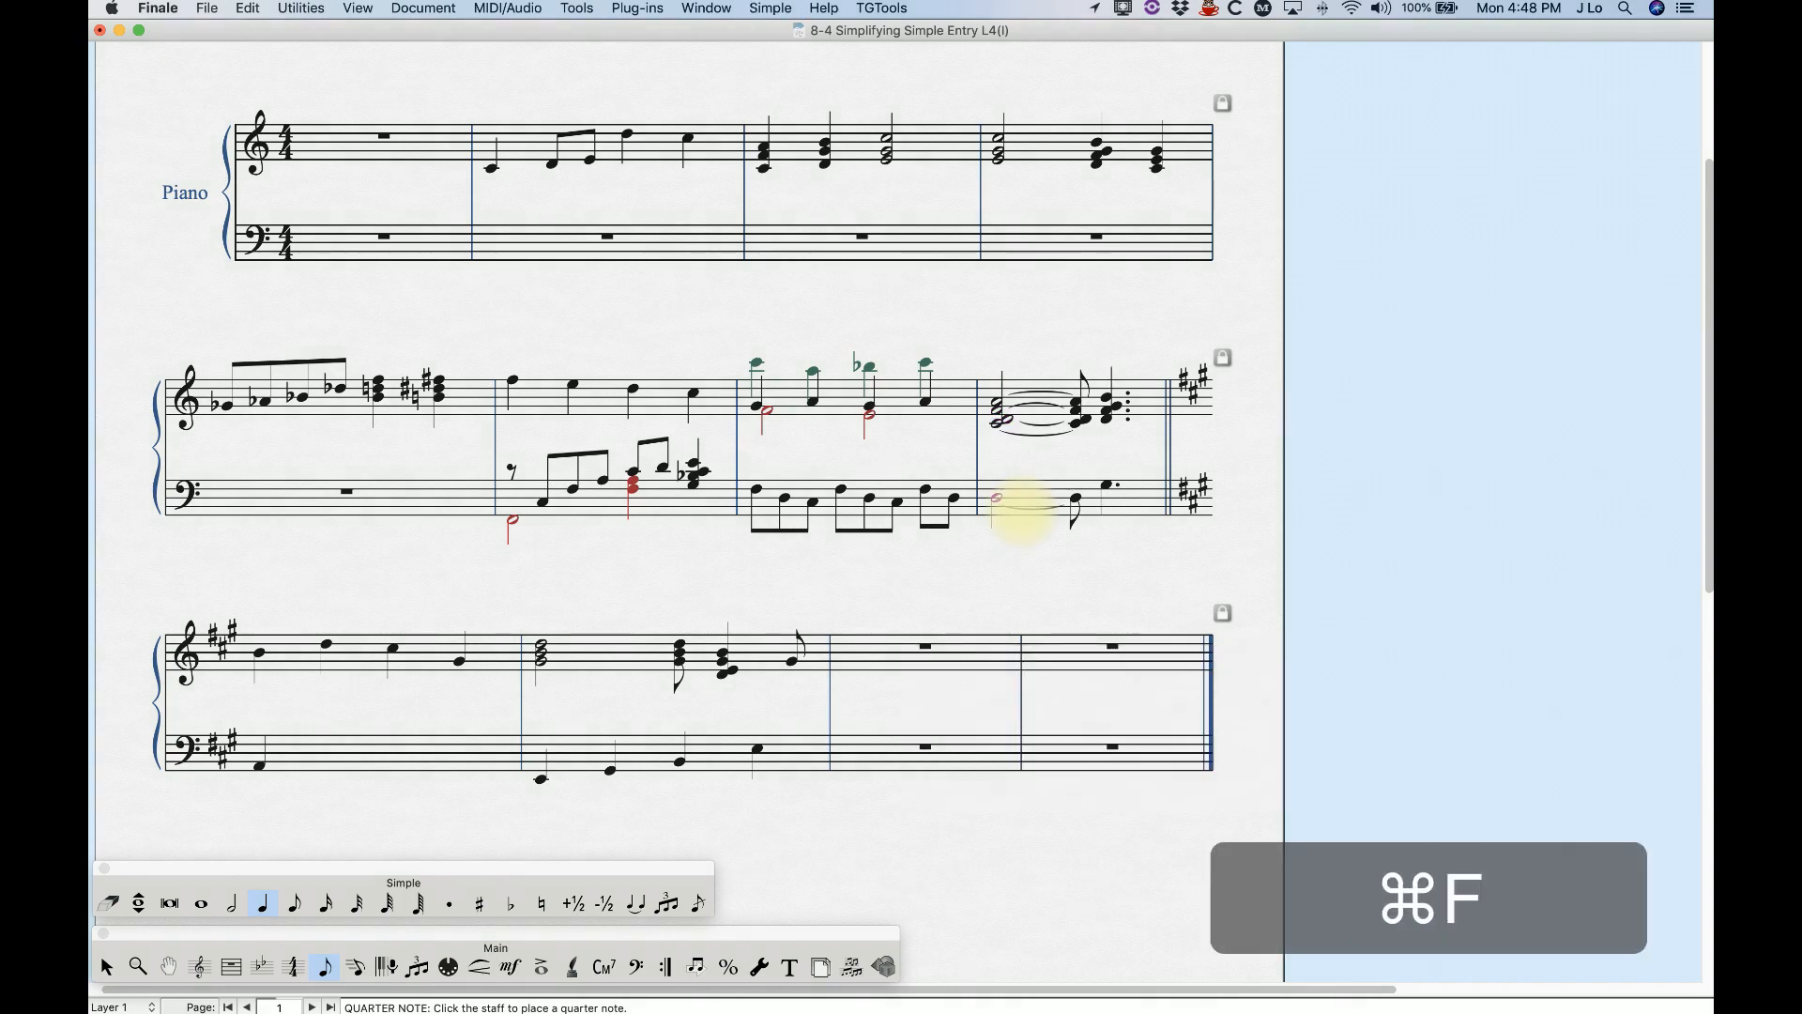
key(super+f)
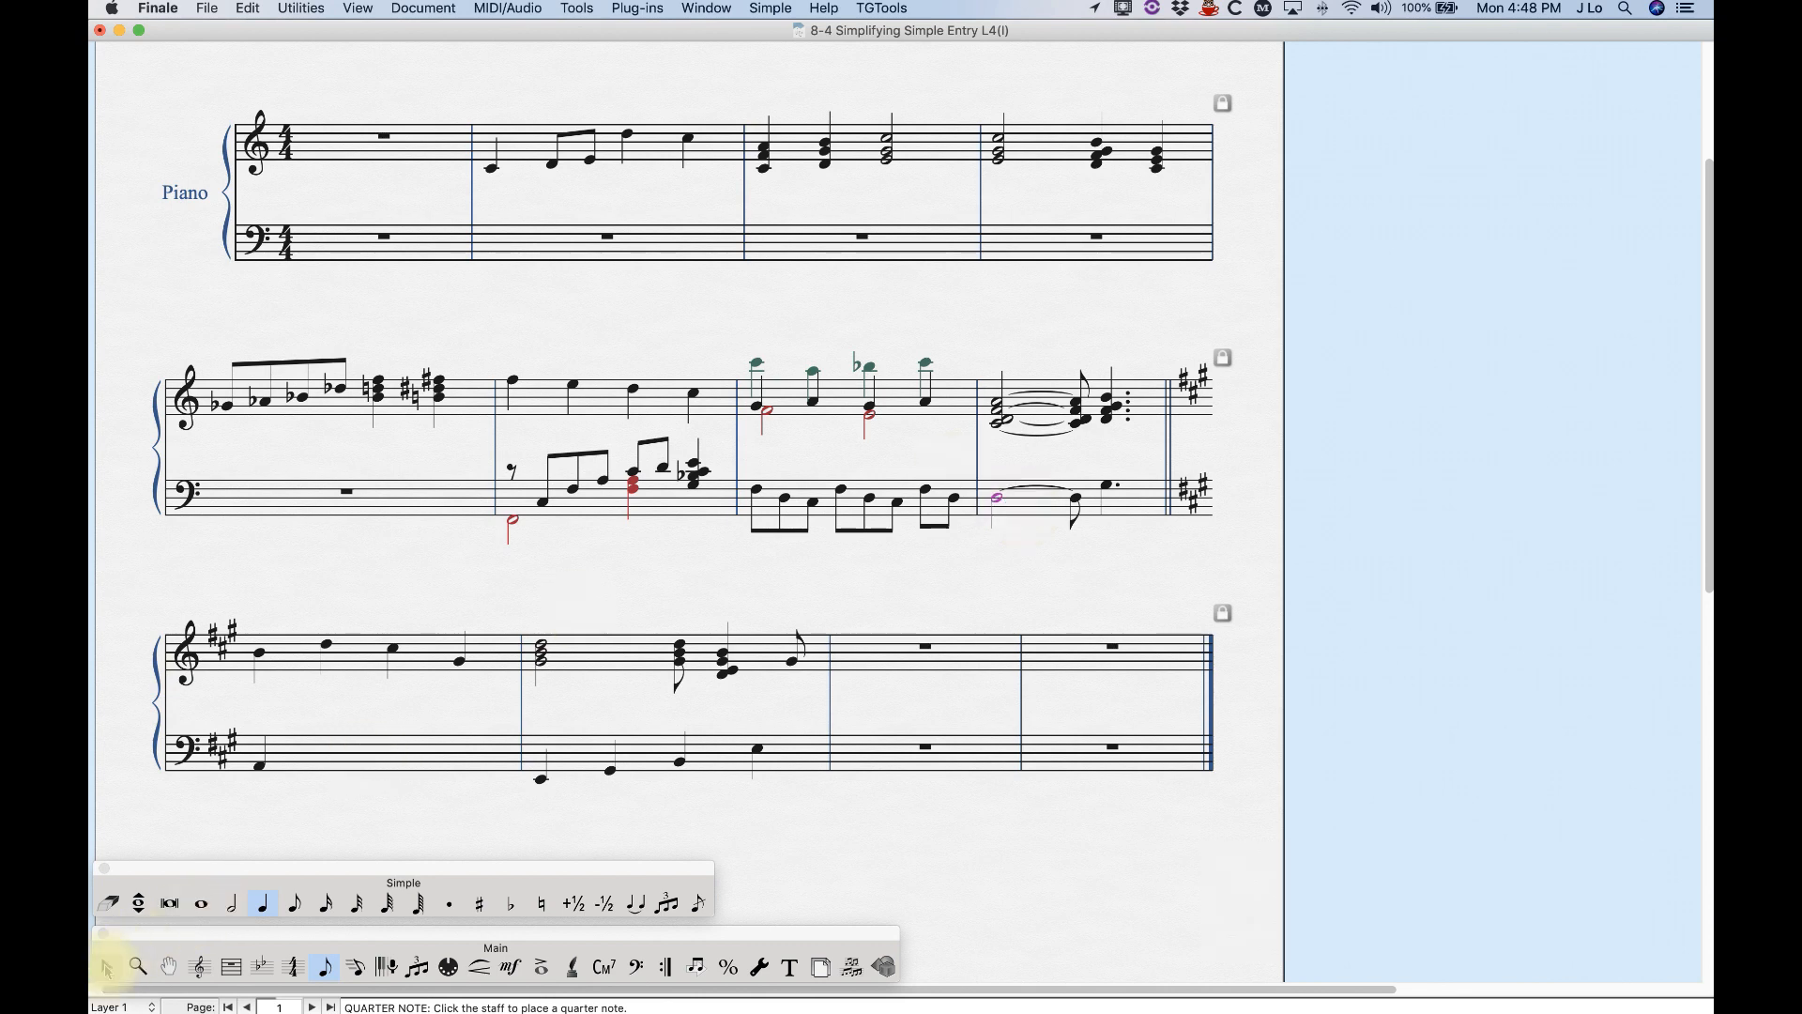
- Dot the lower-staff quarter note in measure 9 and try to dot the last lower-staff quarter note in measure 10
click(444, 871)
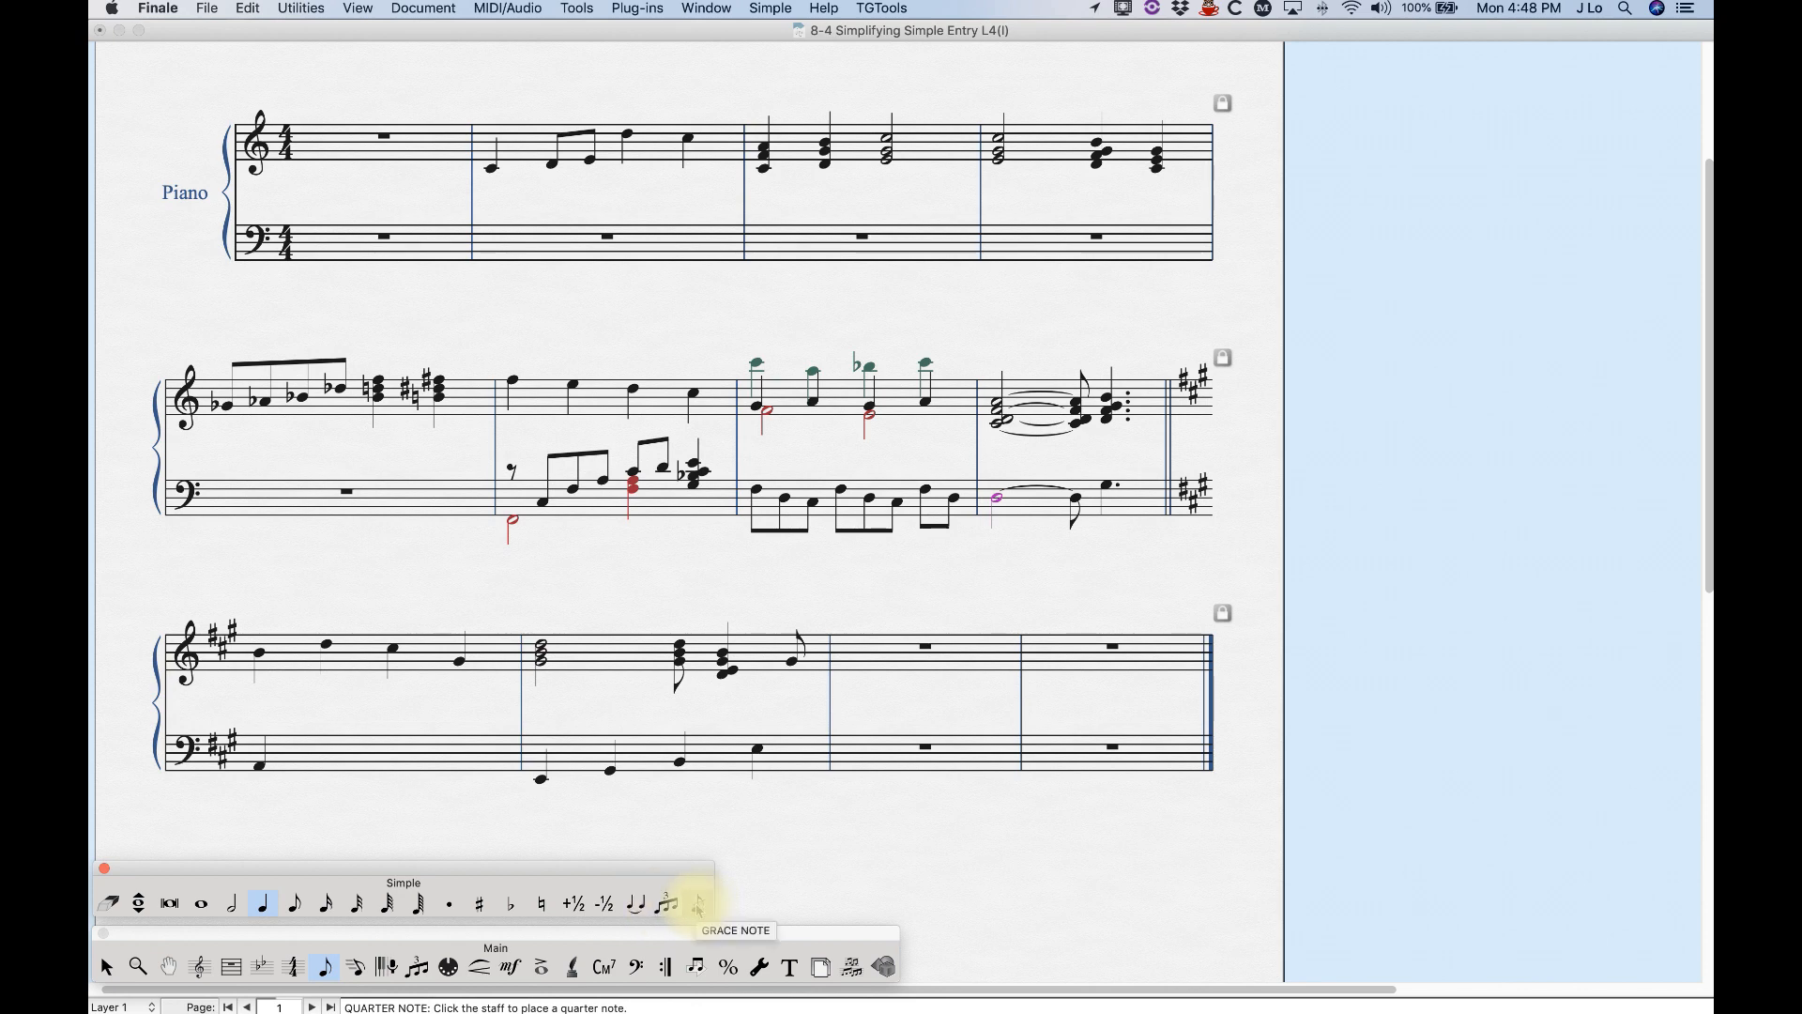
click(449, 905)
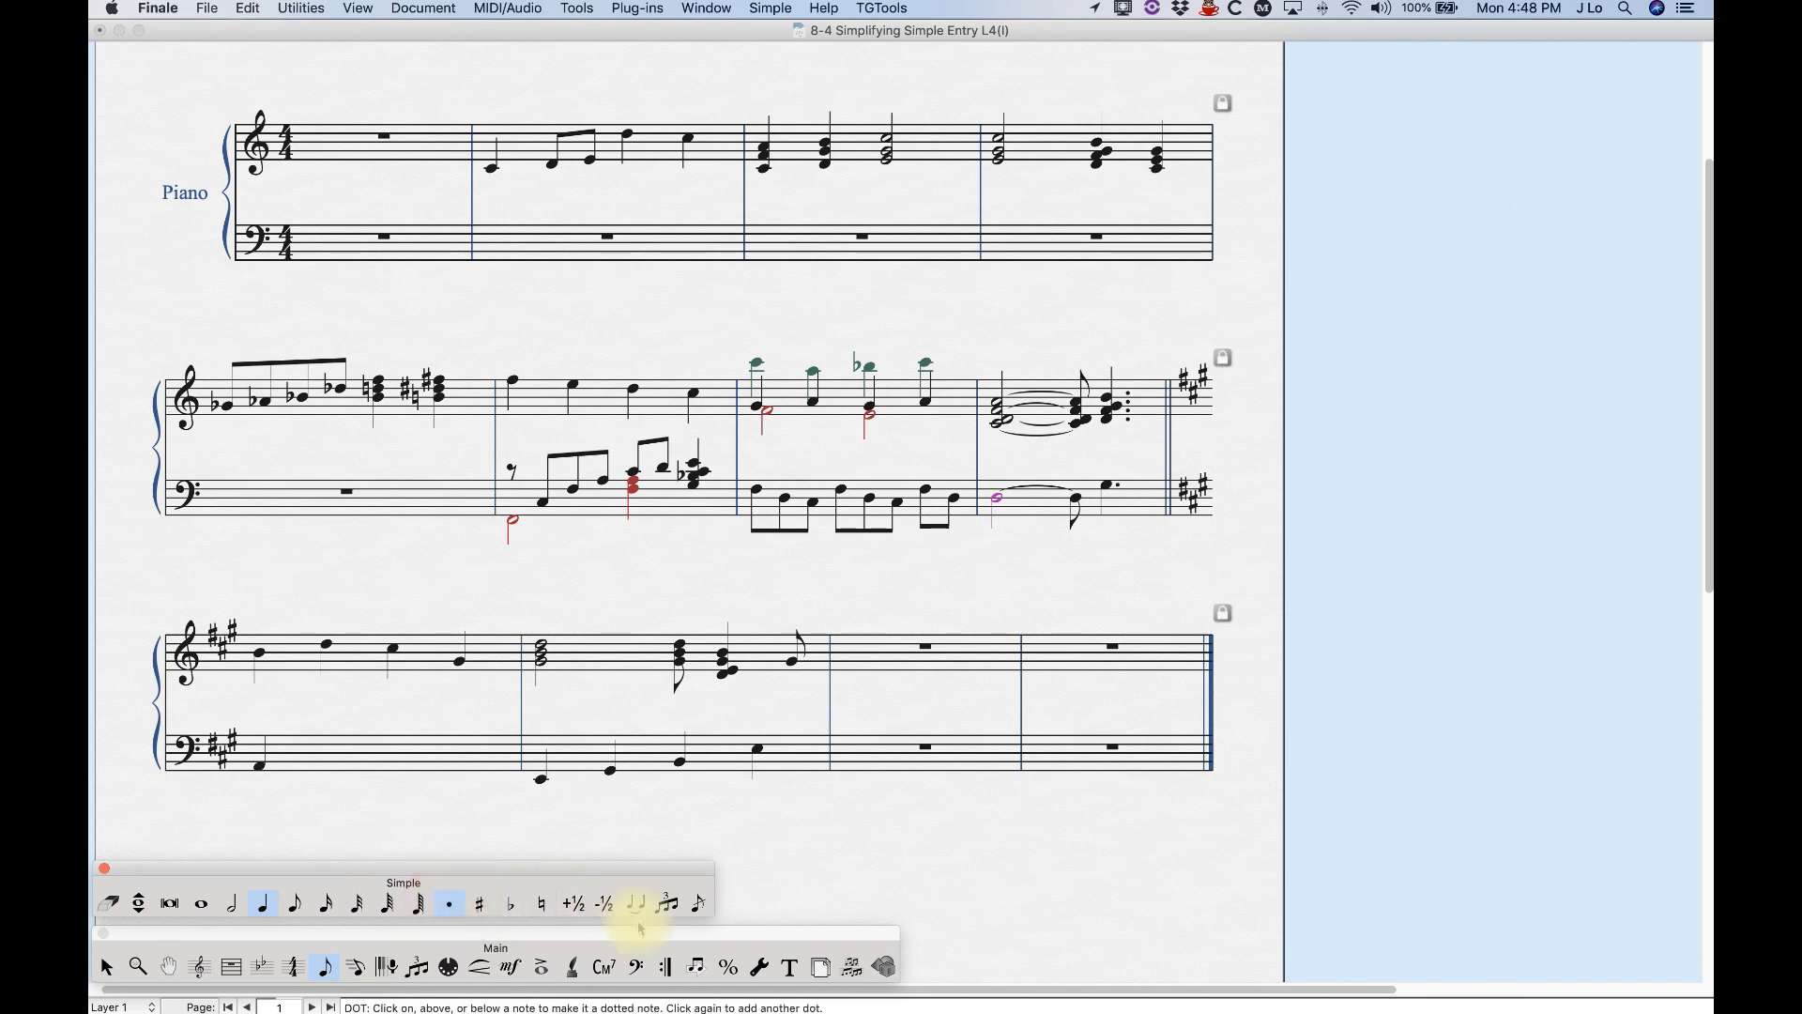
click(262, 905)
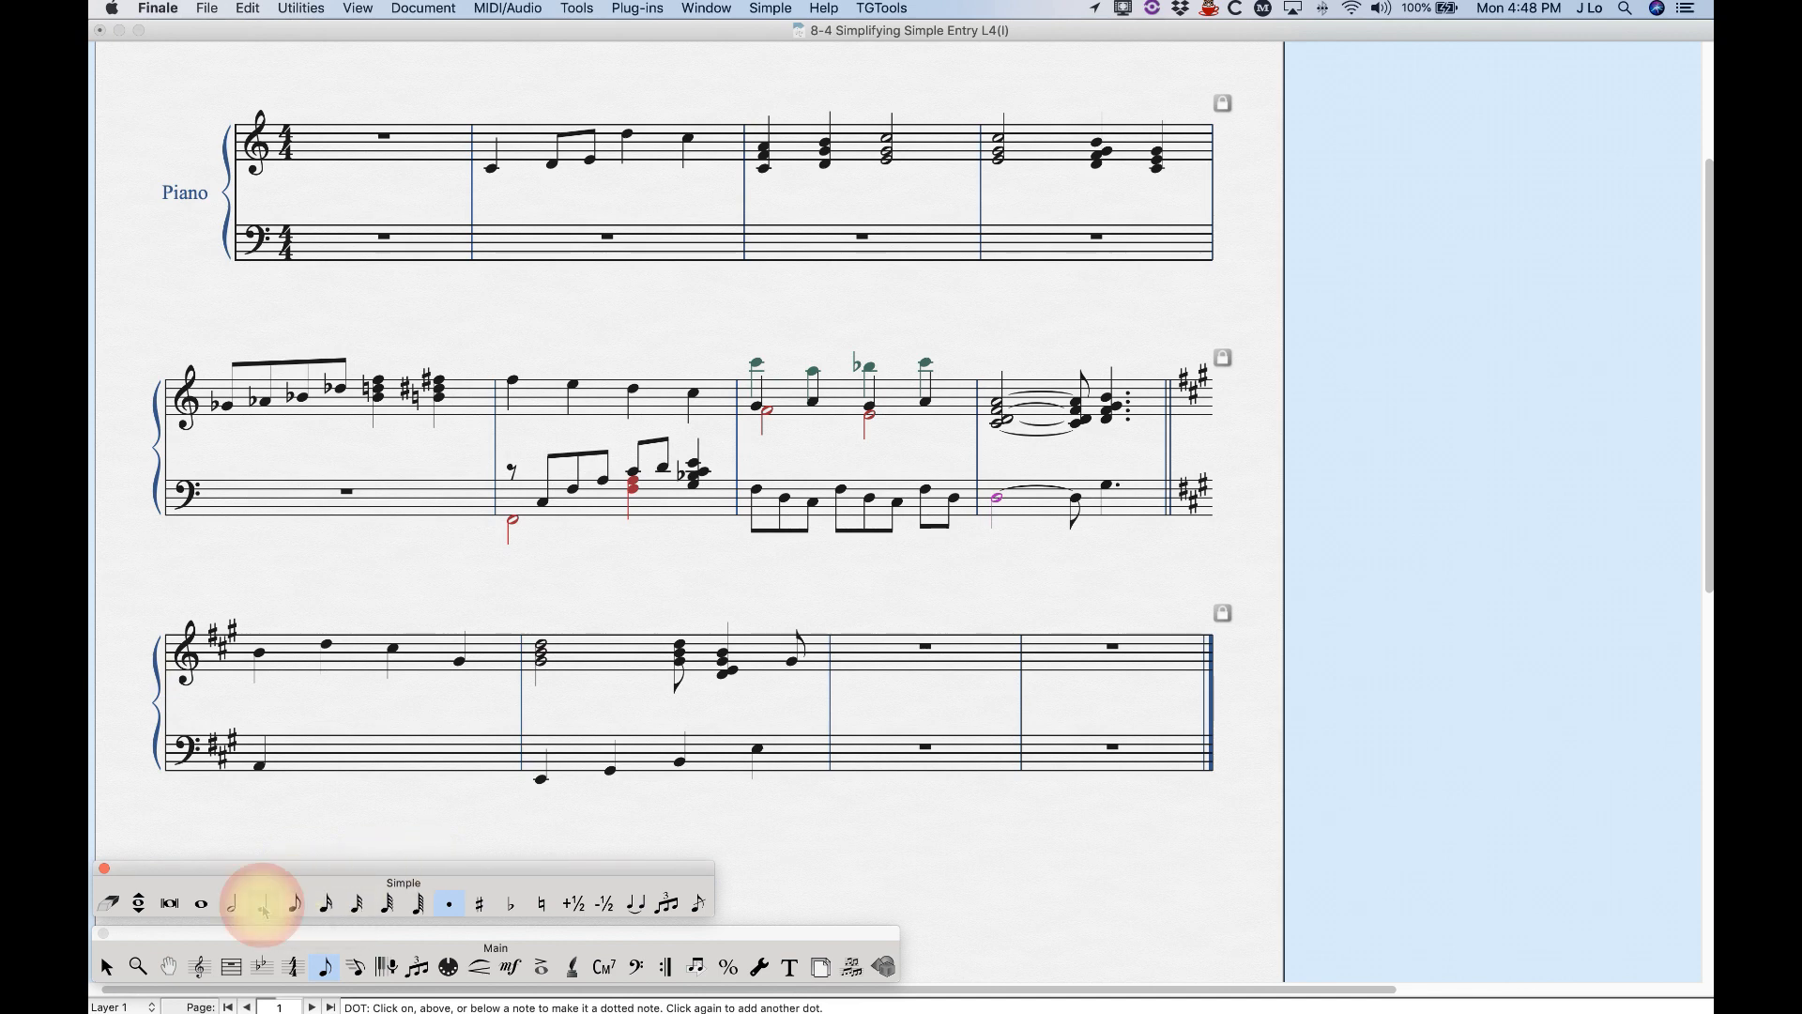
click(452, 906)
click(451, 905)
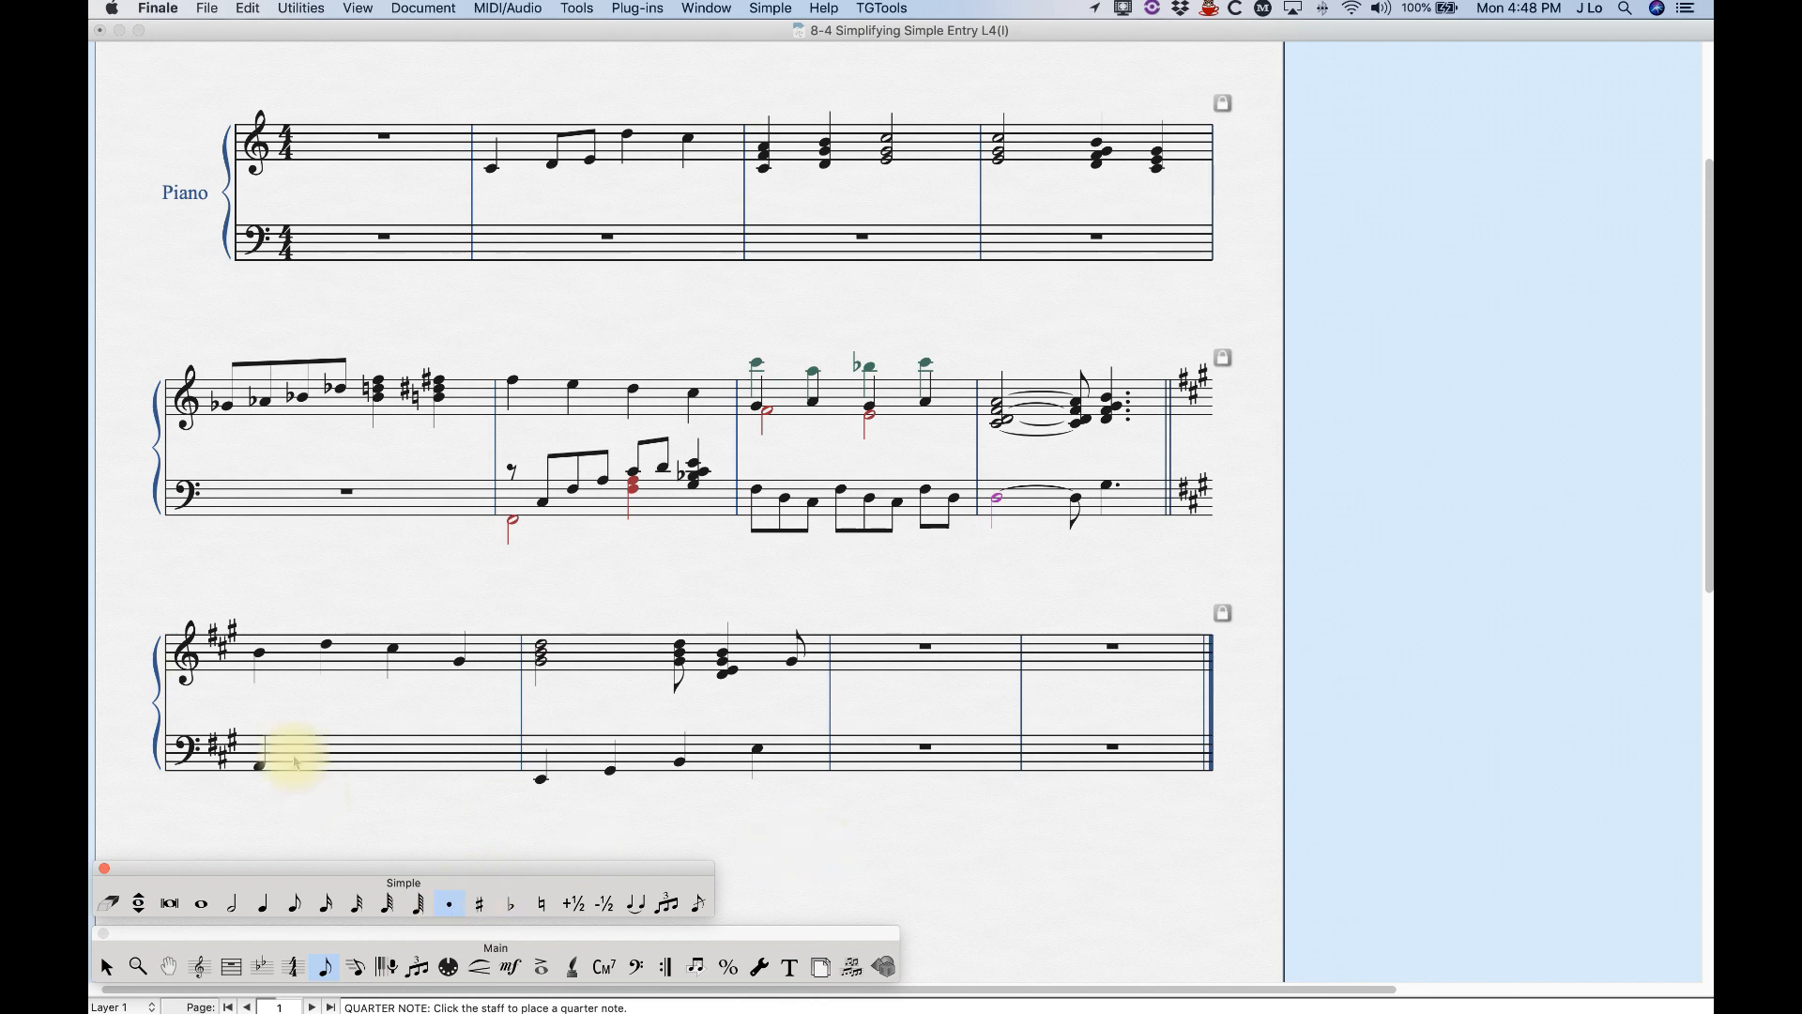
click(260, 769)
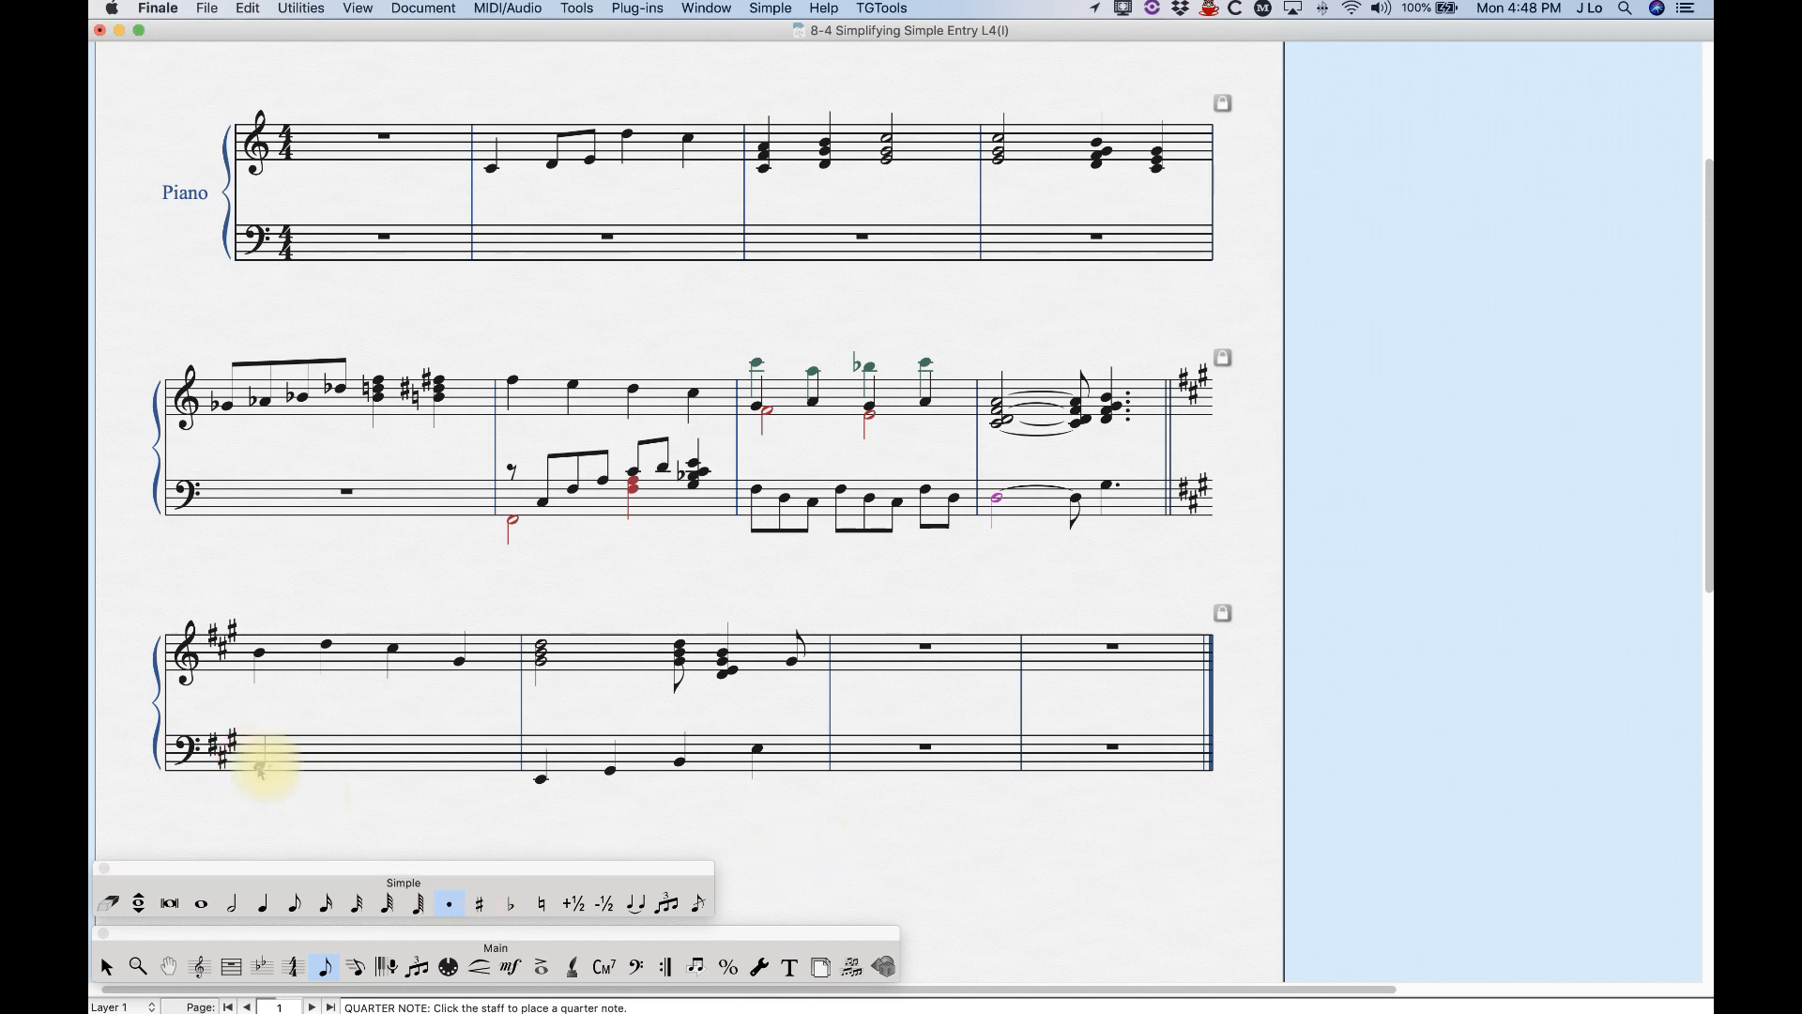
click(262, 769)
click(761, 749)
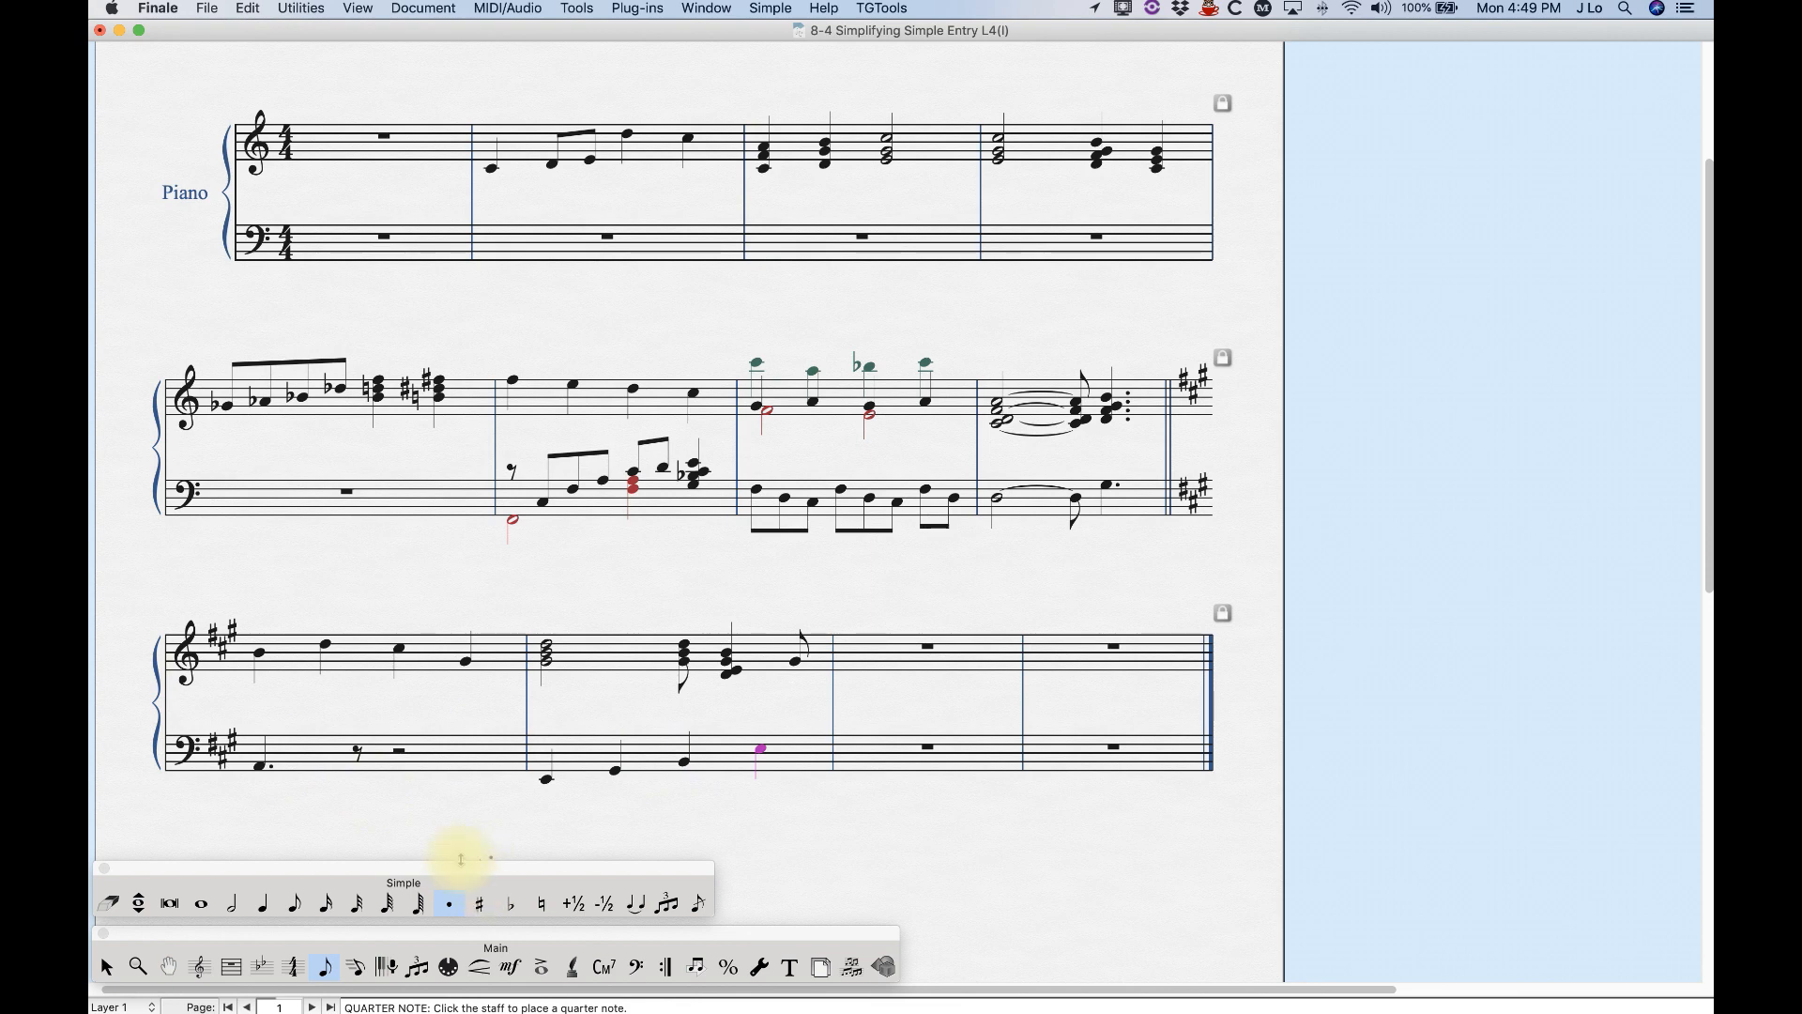
- Sharpen the D and B in measure 9's upper staff and the E in measure 6's upper staff
click(448, 903)
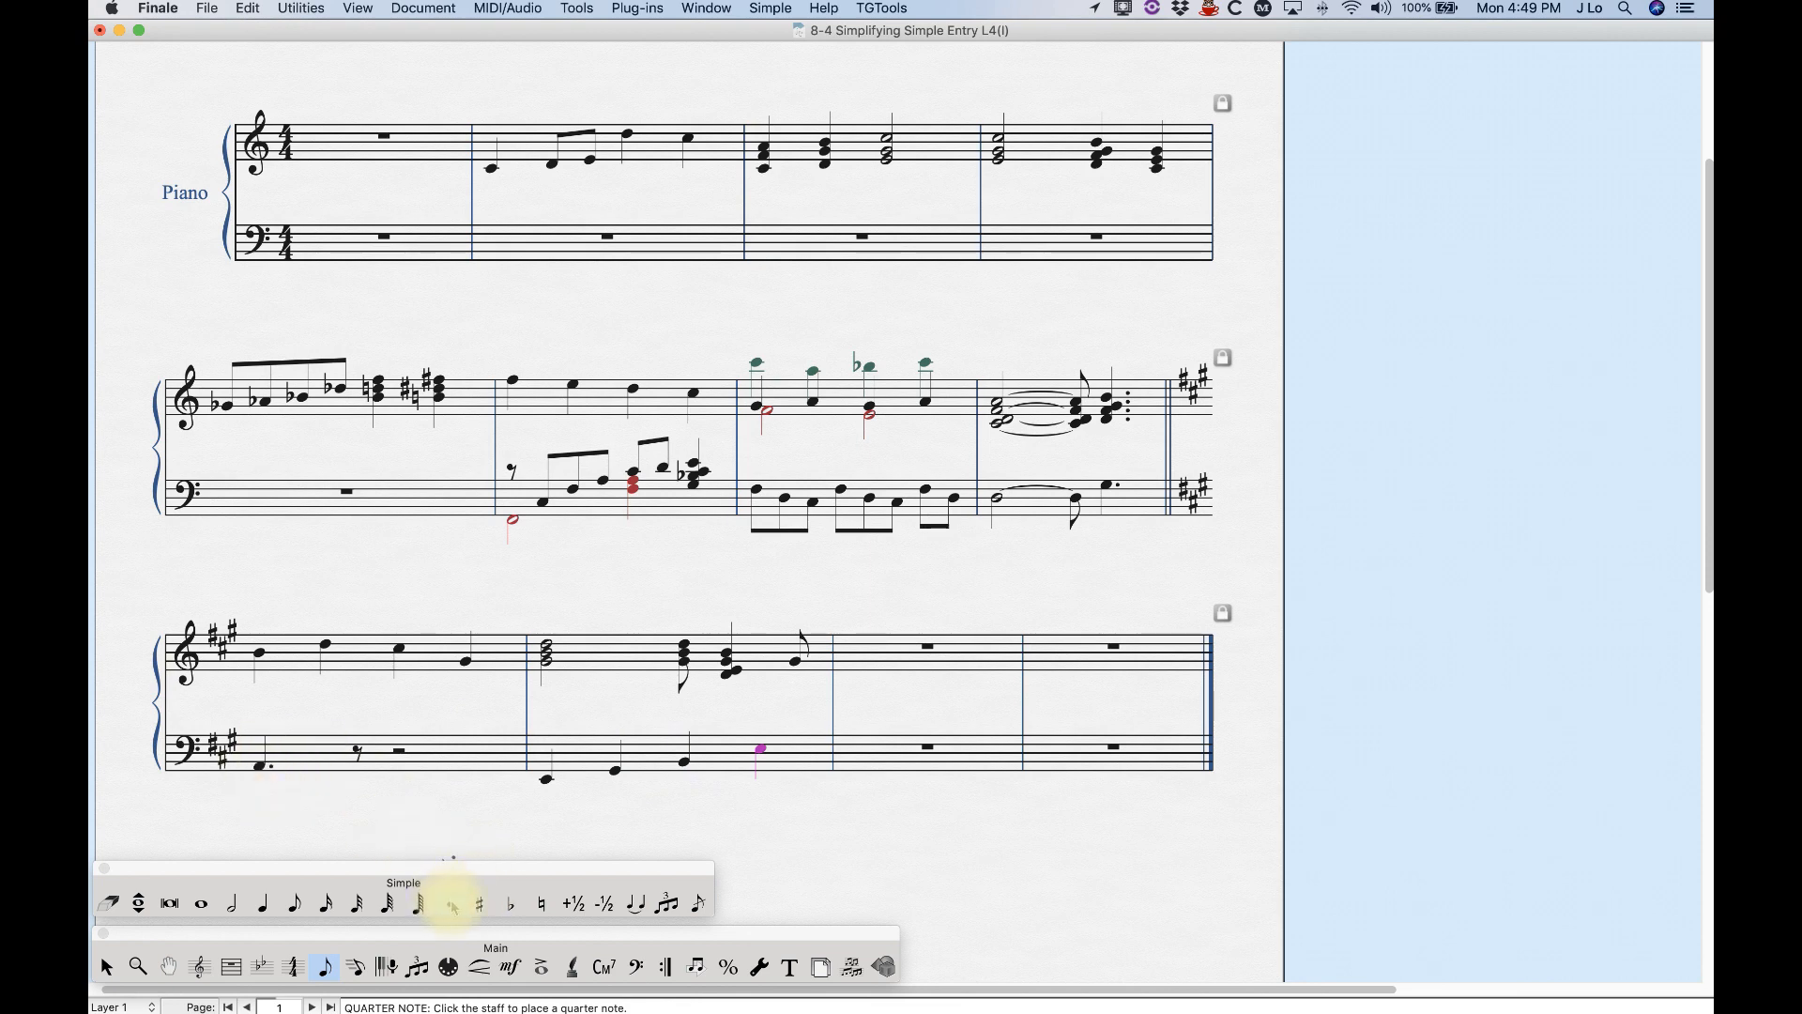
click(479, 905)
click(452, 908)
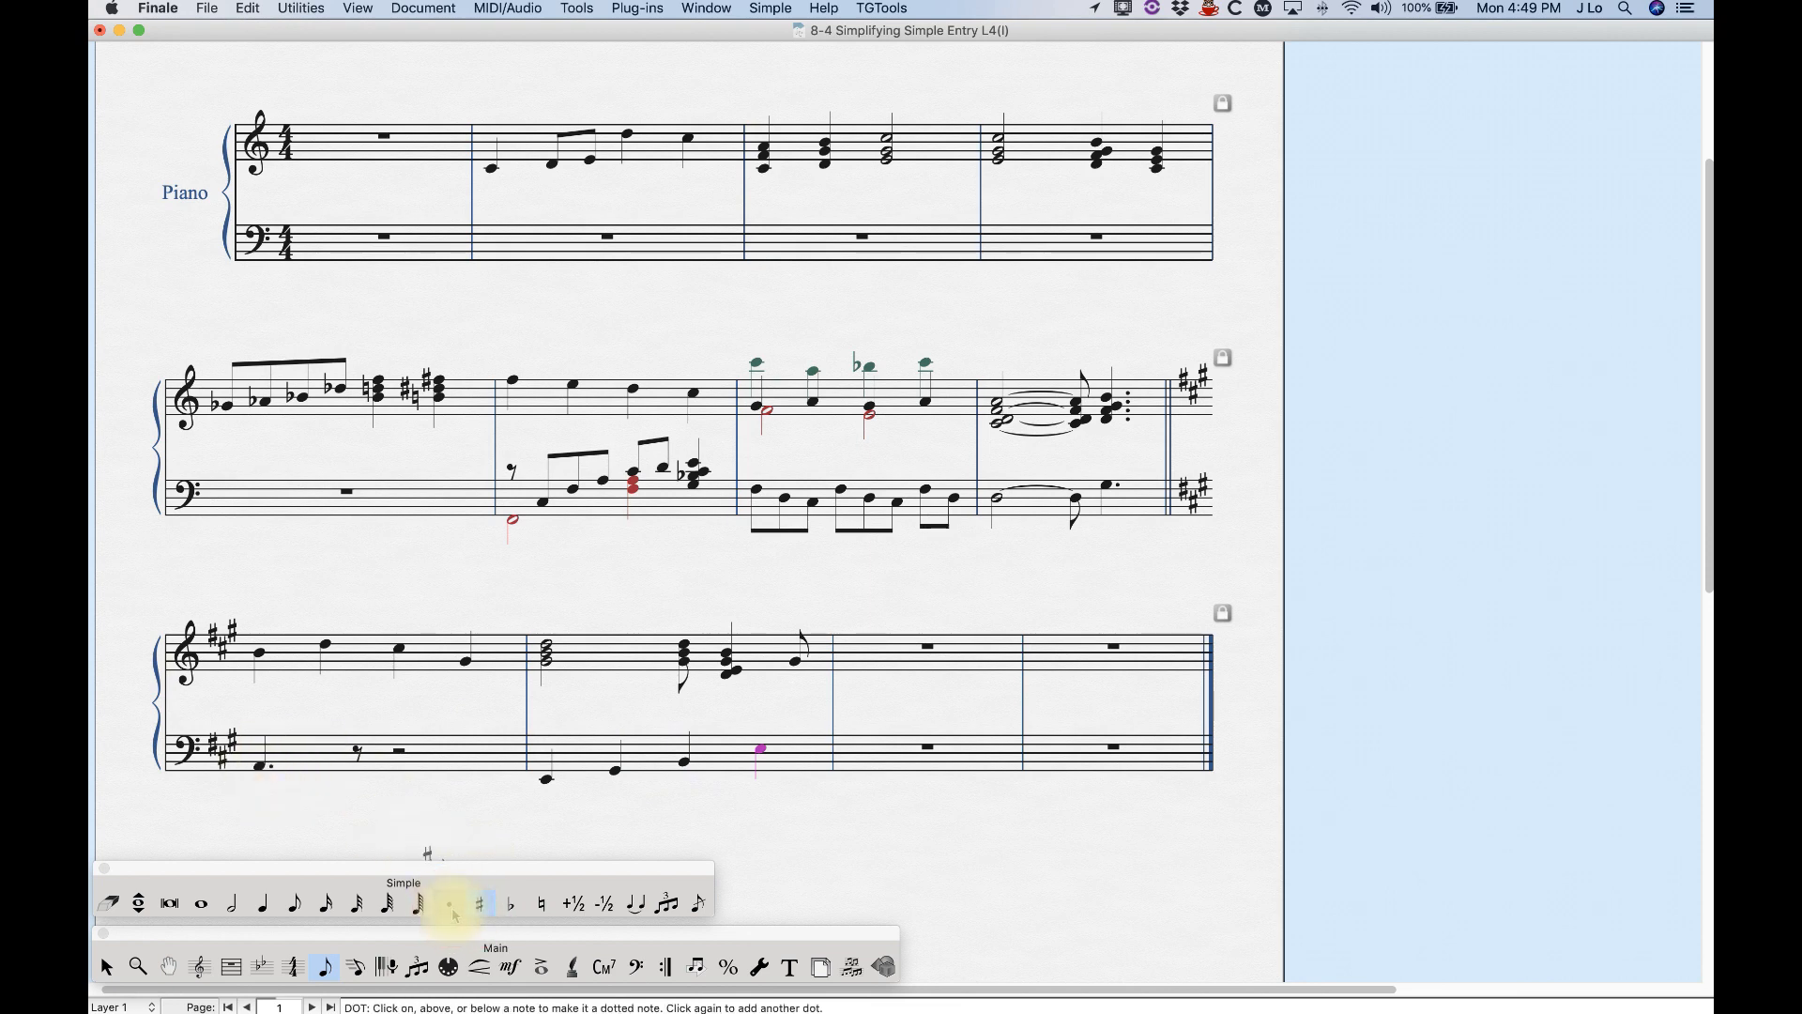
click(476, 905)
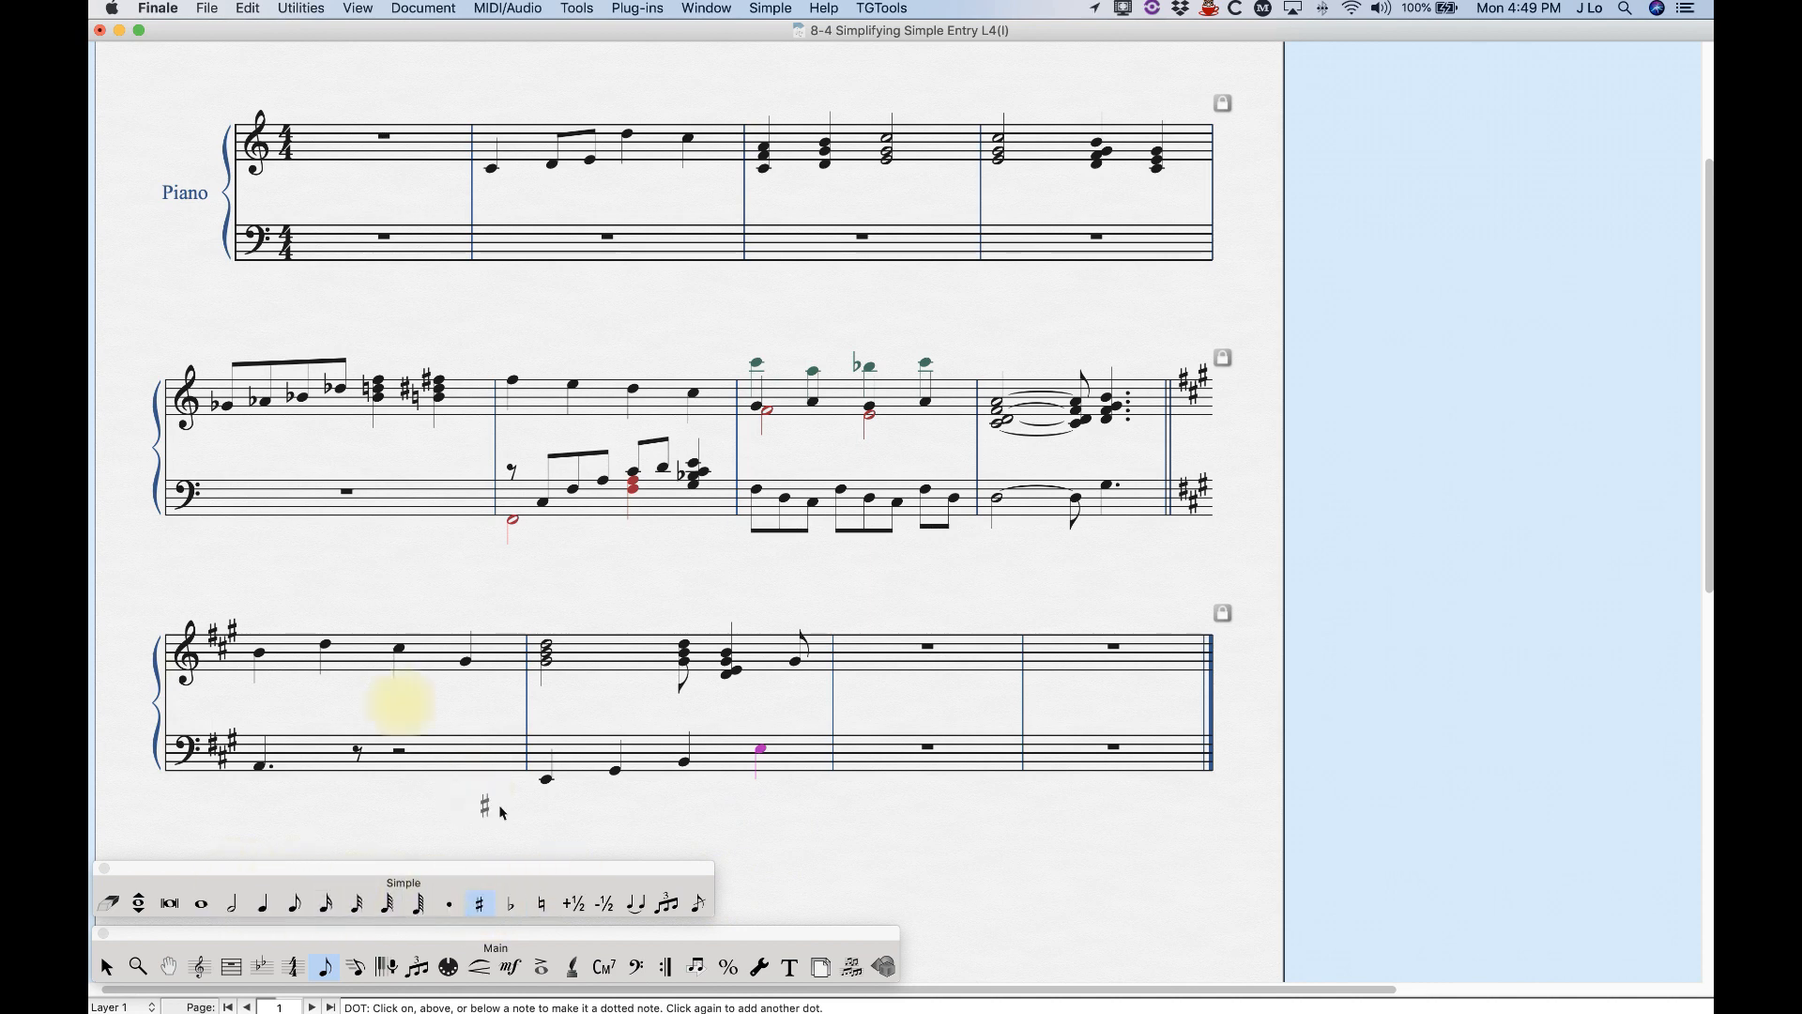
click(321, 645)
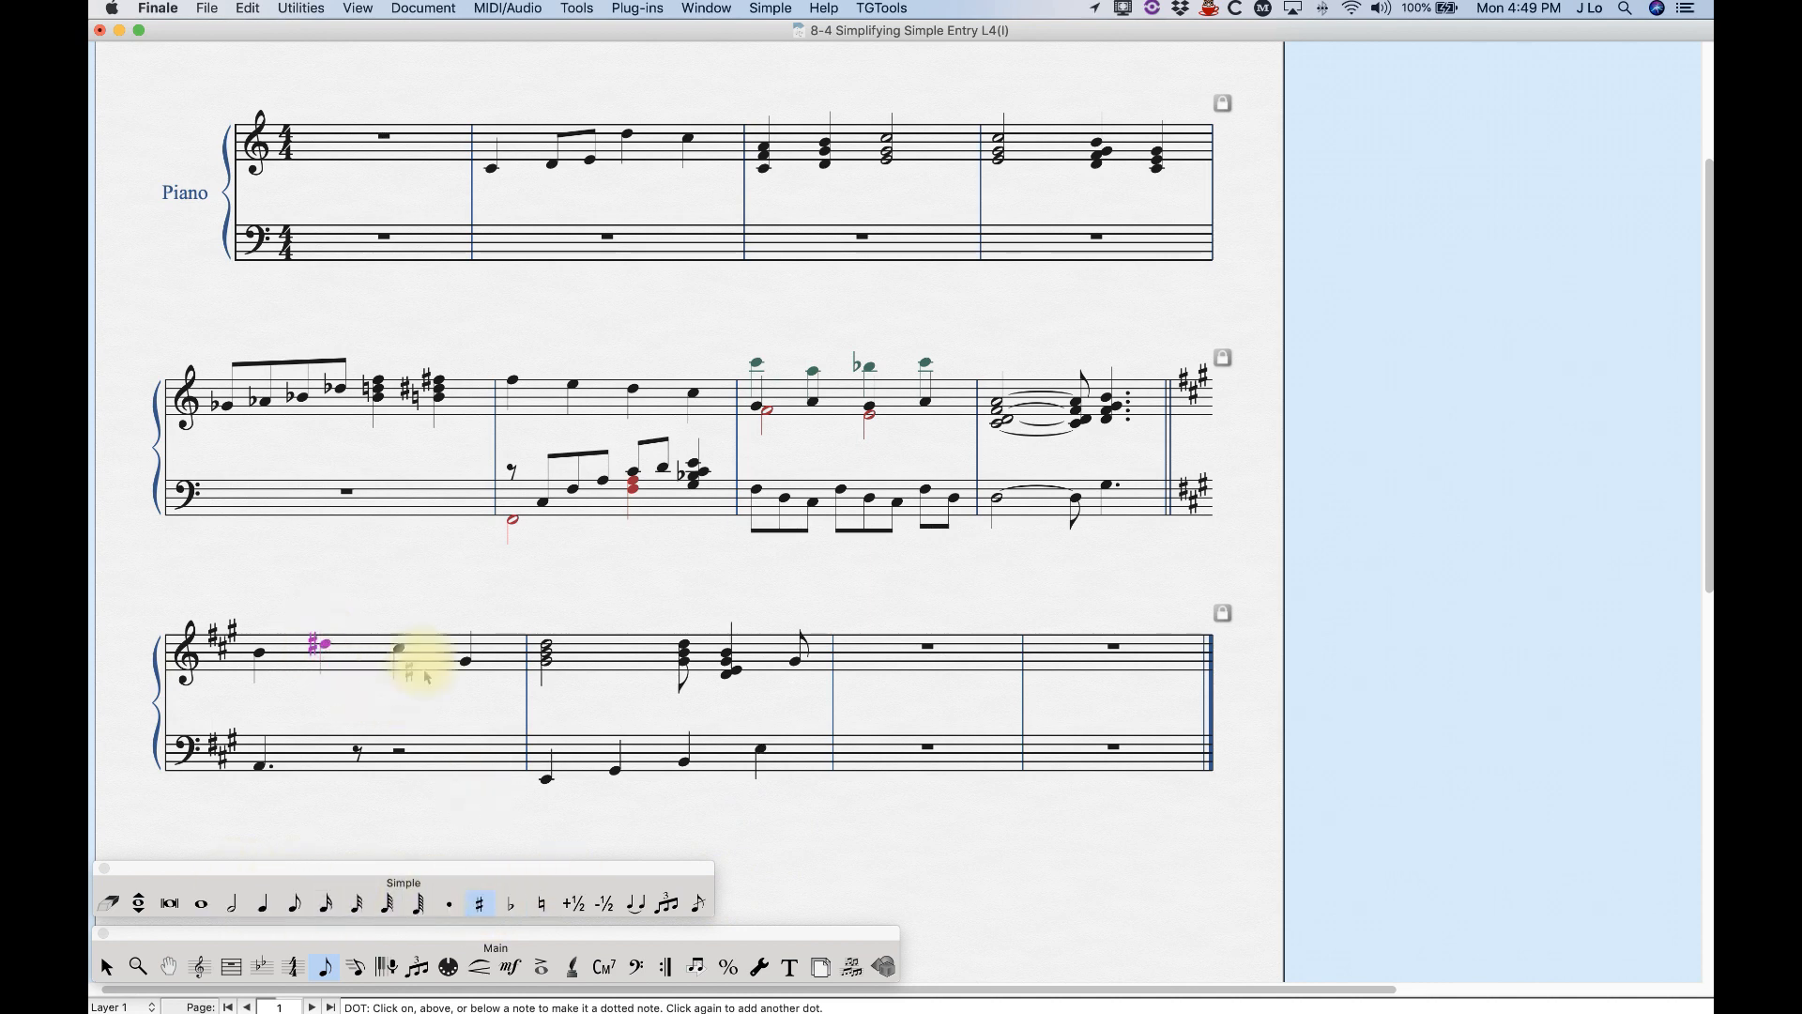
click(259, 657)
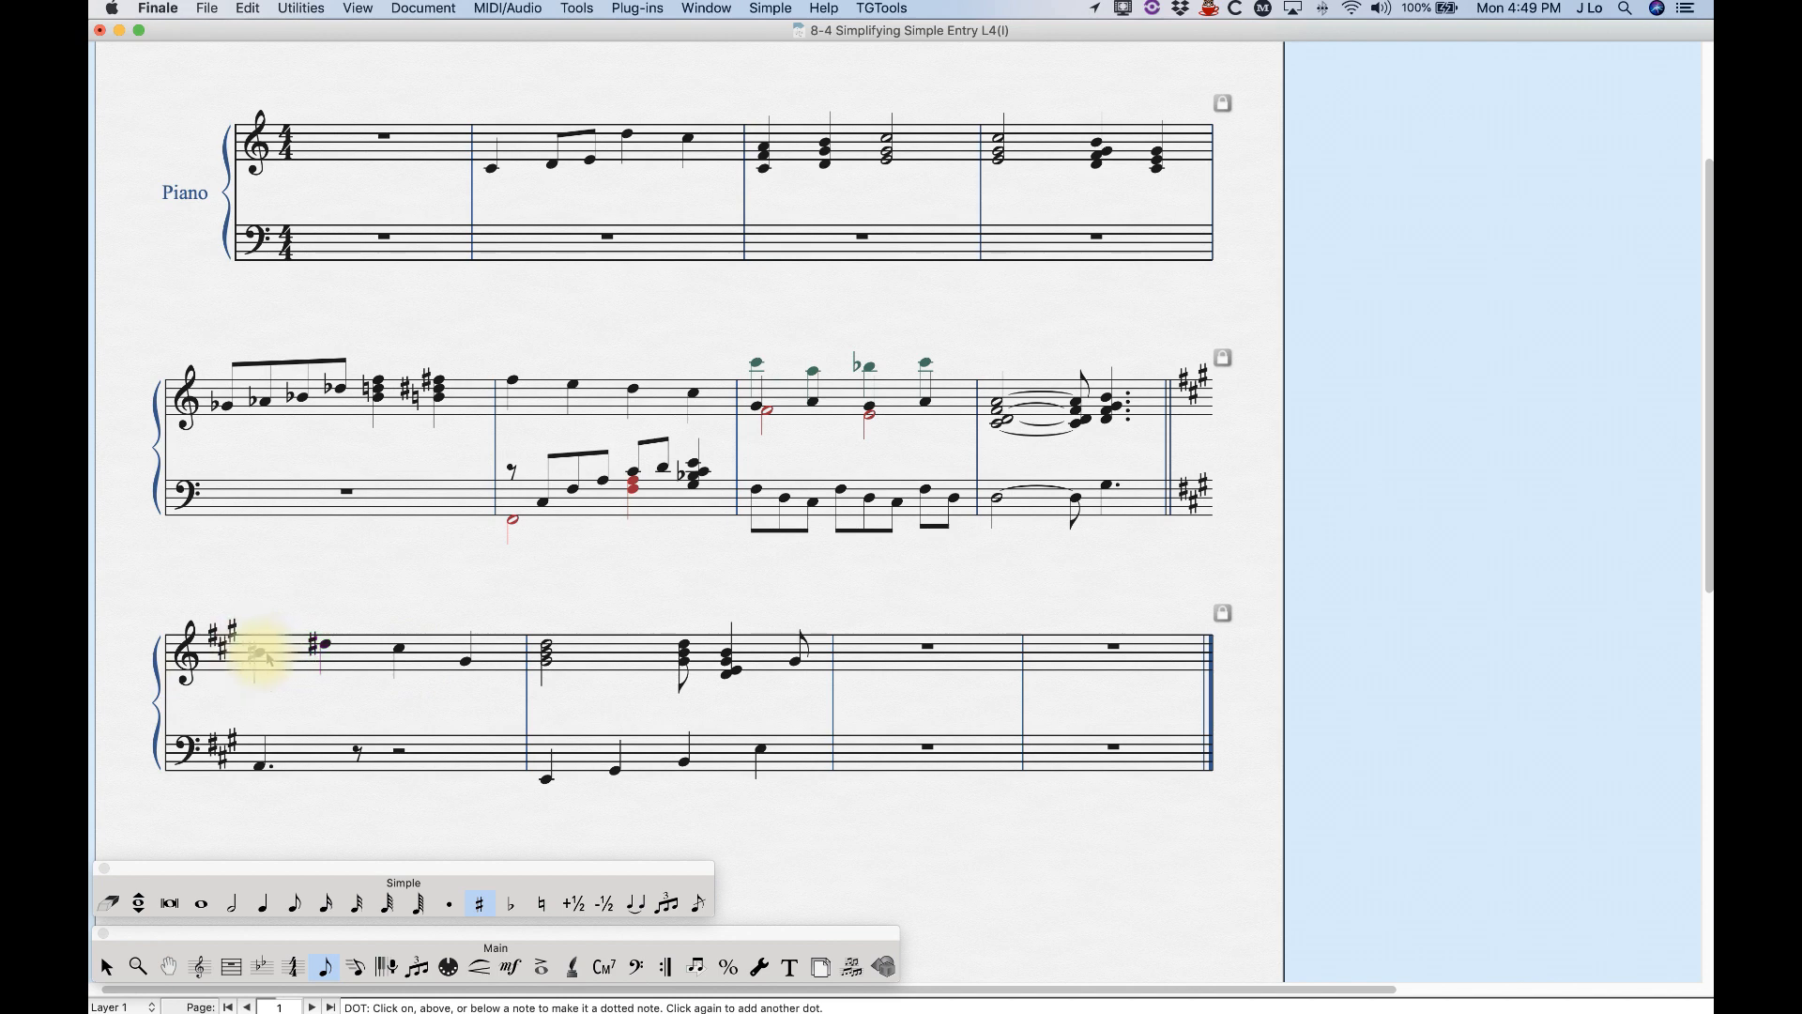
click(265, 657)
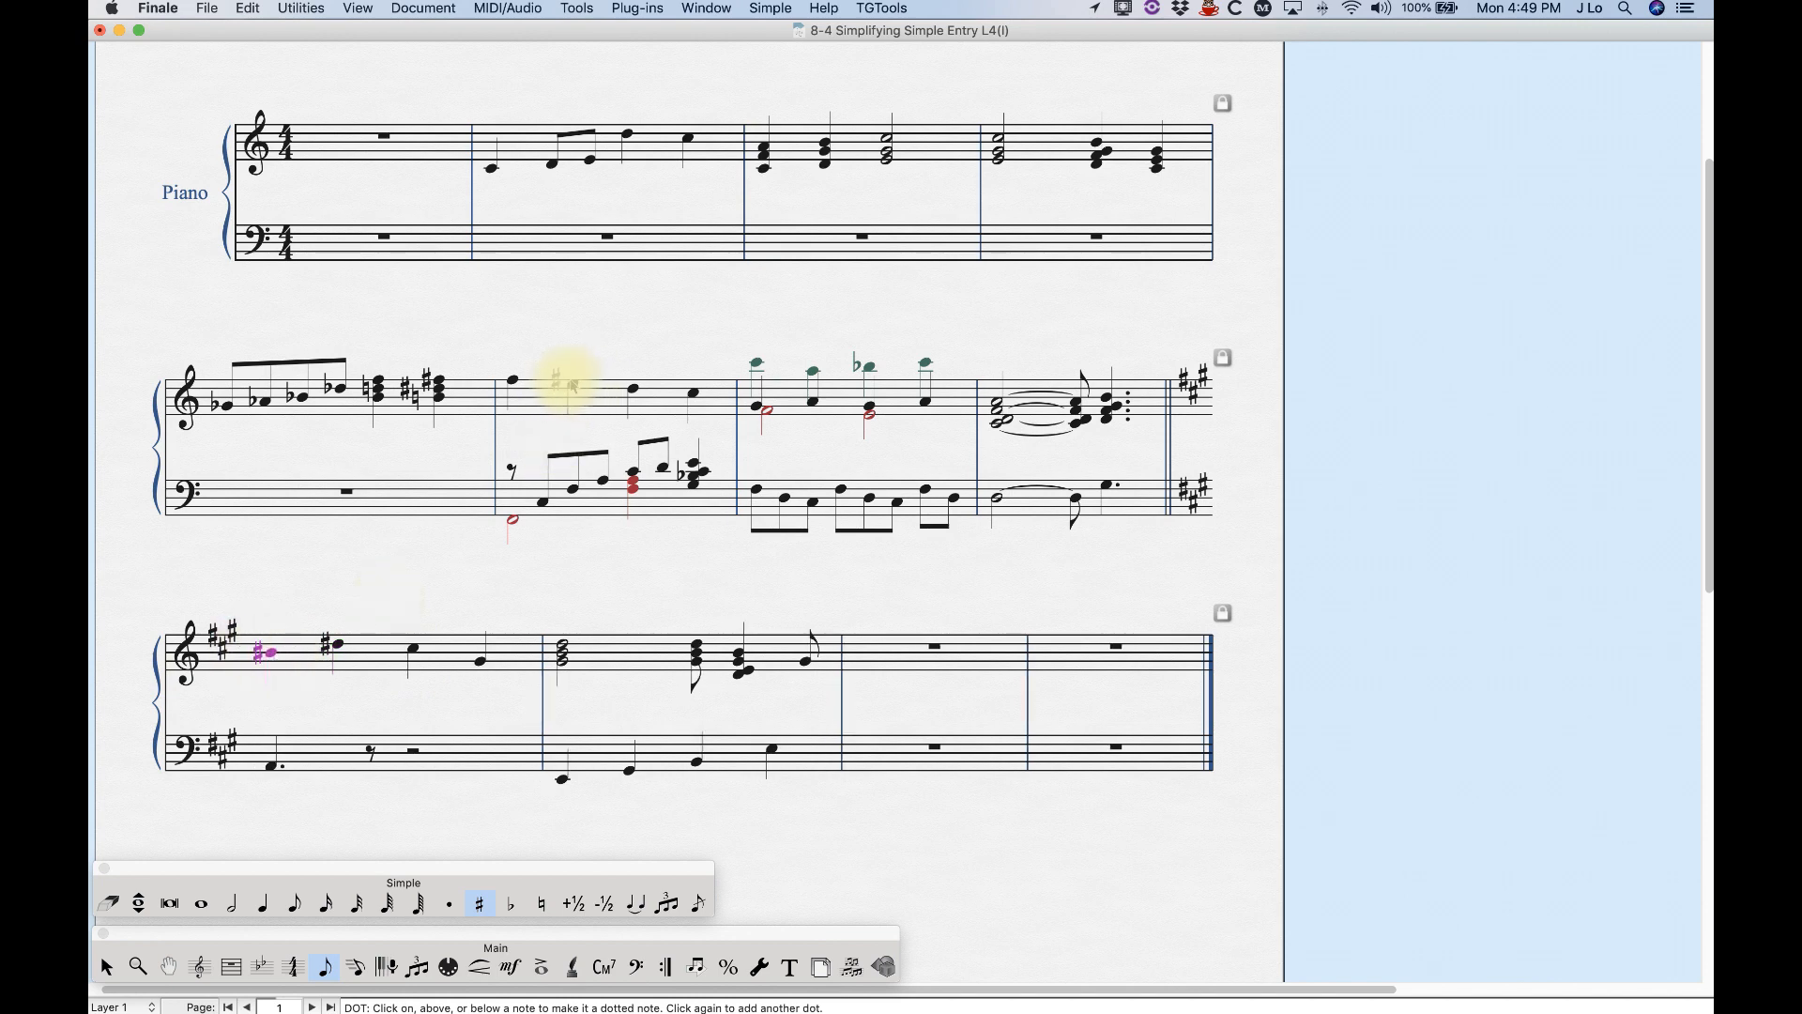
click(569, 385)
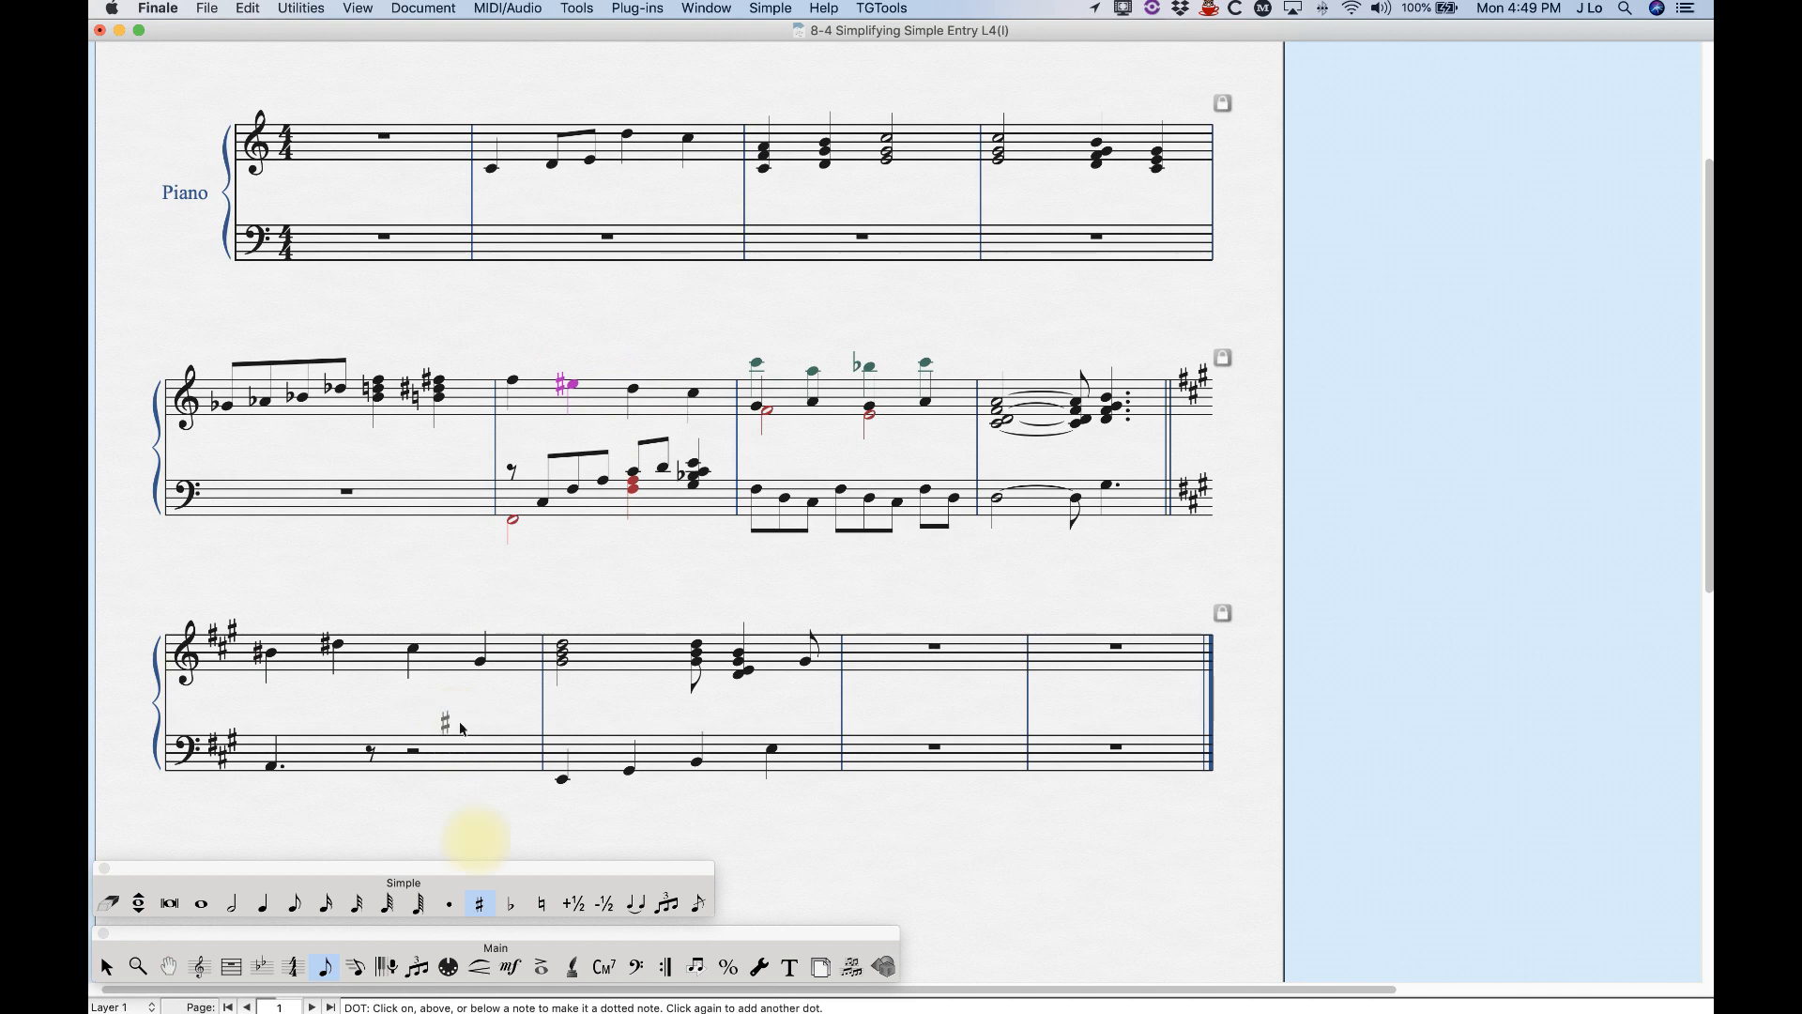
- Add flats to the D in measure 6's upper staff and the last eighth-note G in measure 10
click(512, 904)
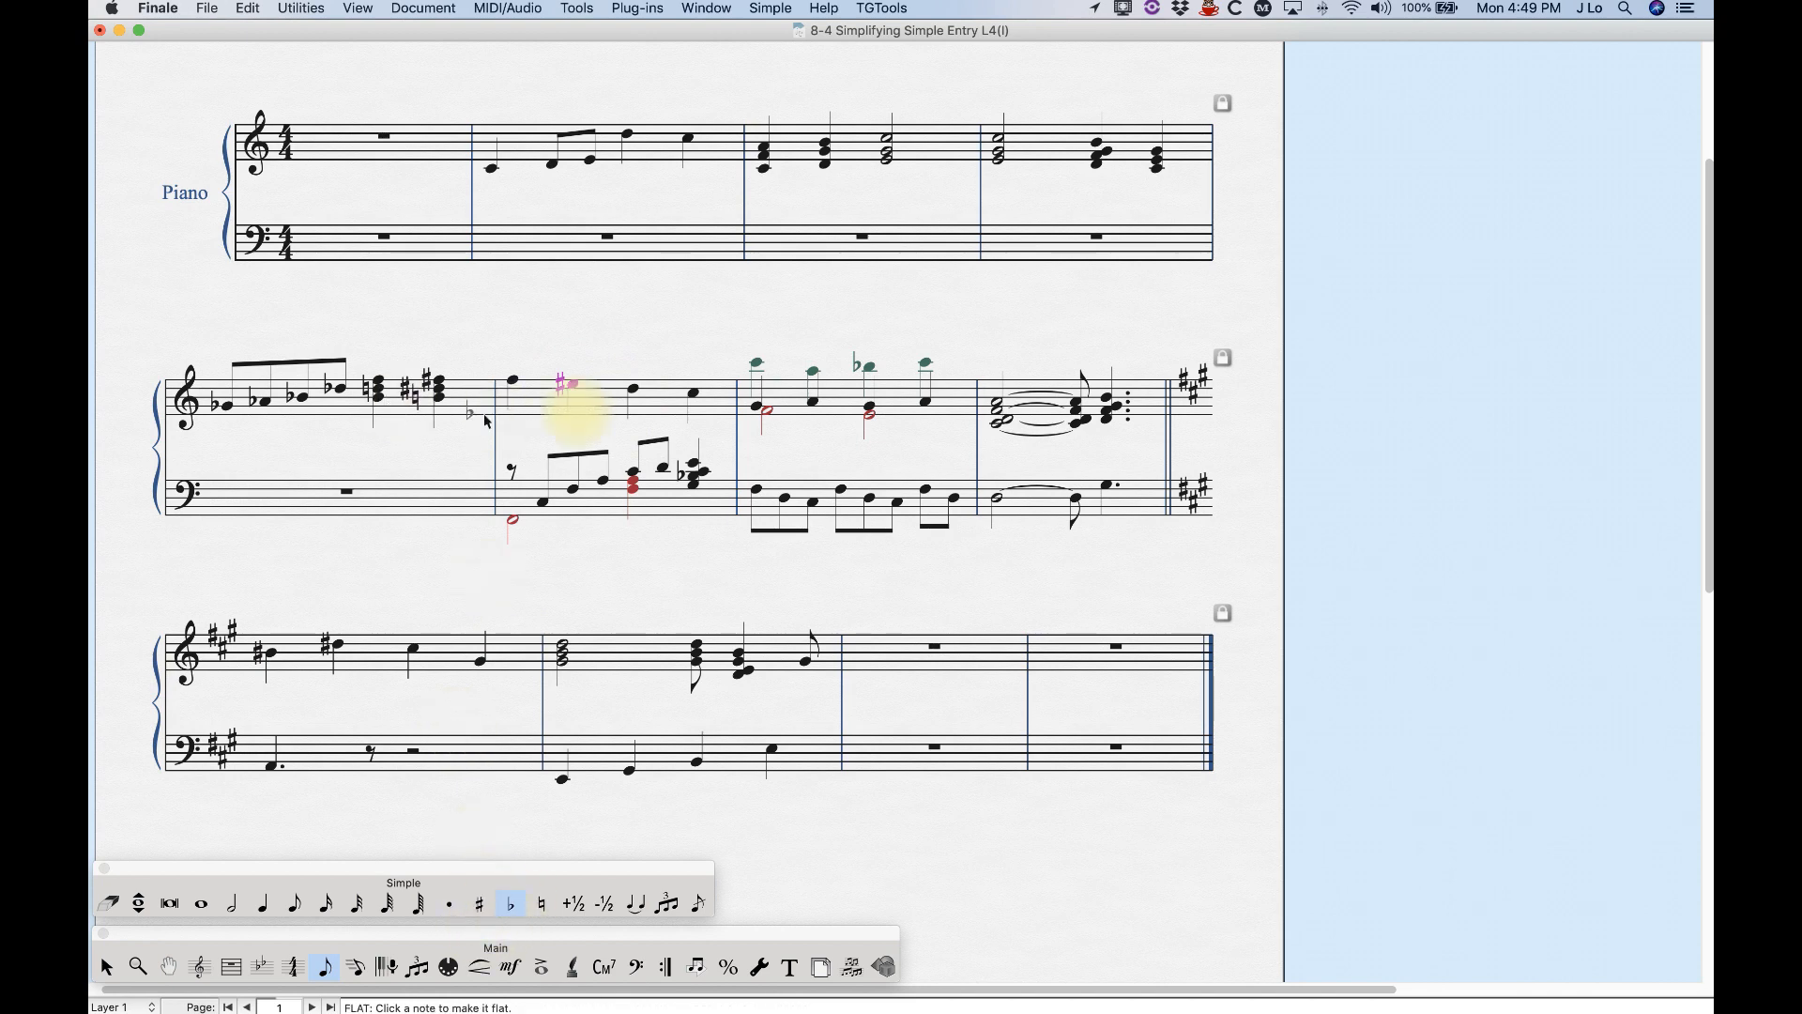
click(634, 388)
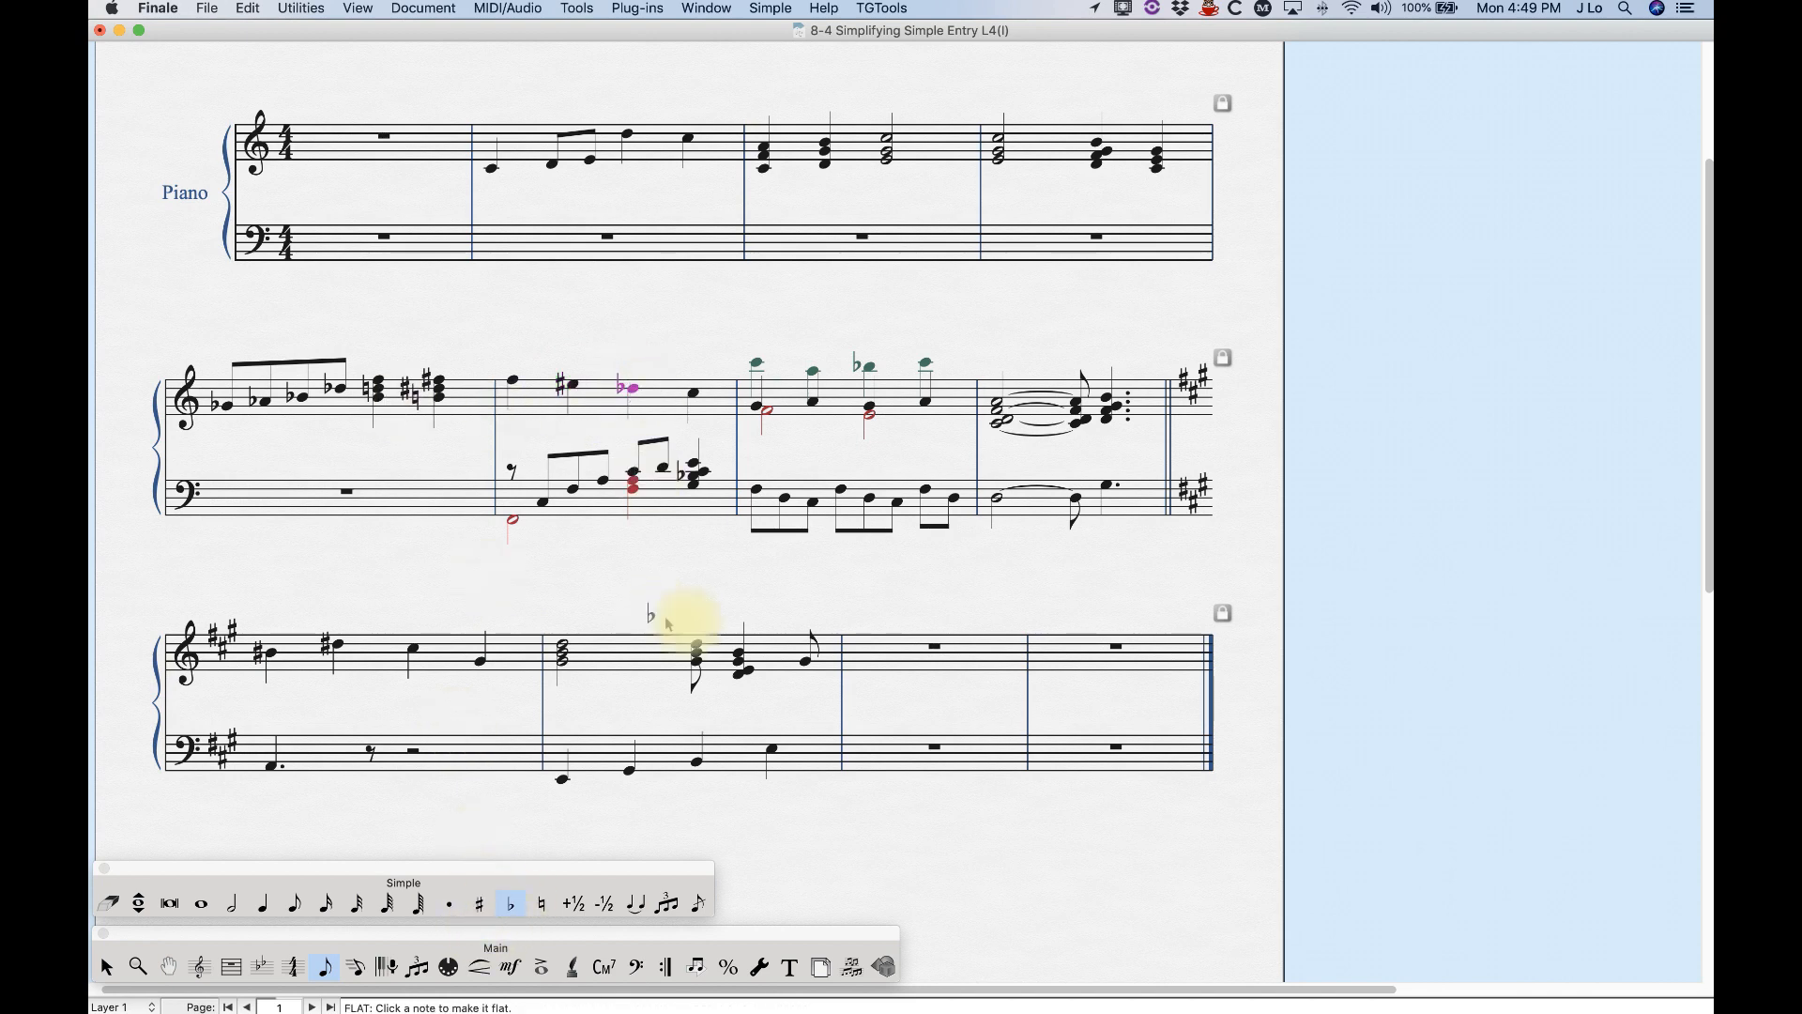
click(807, 662)
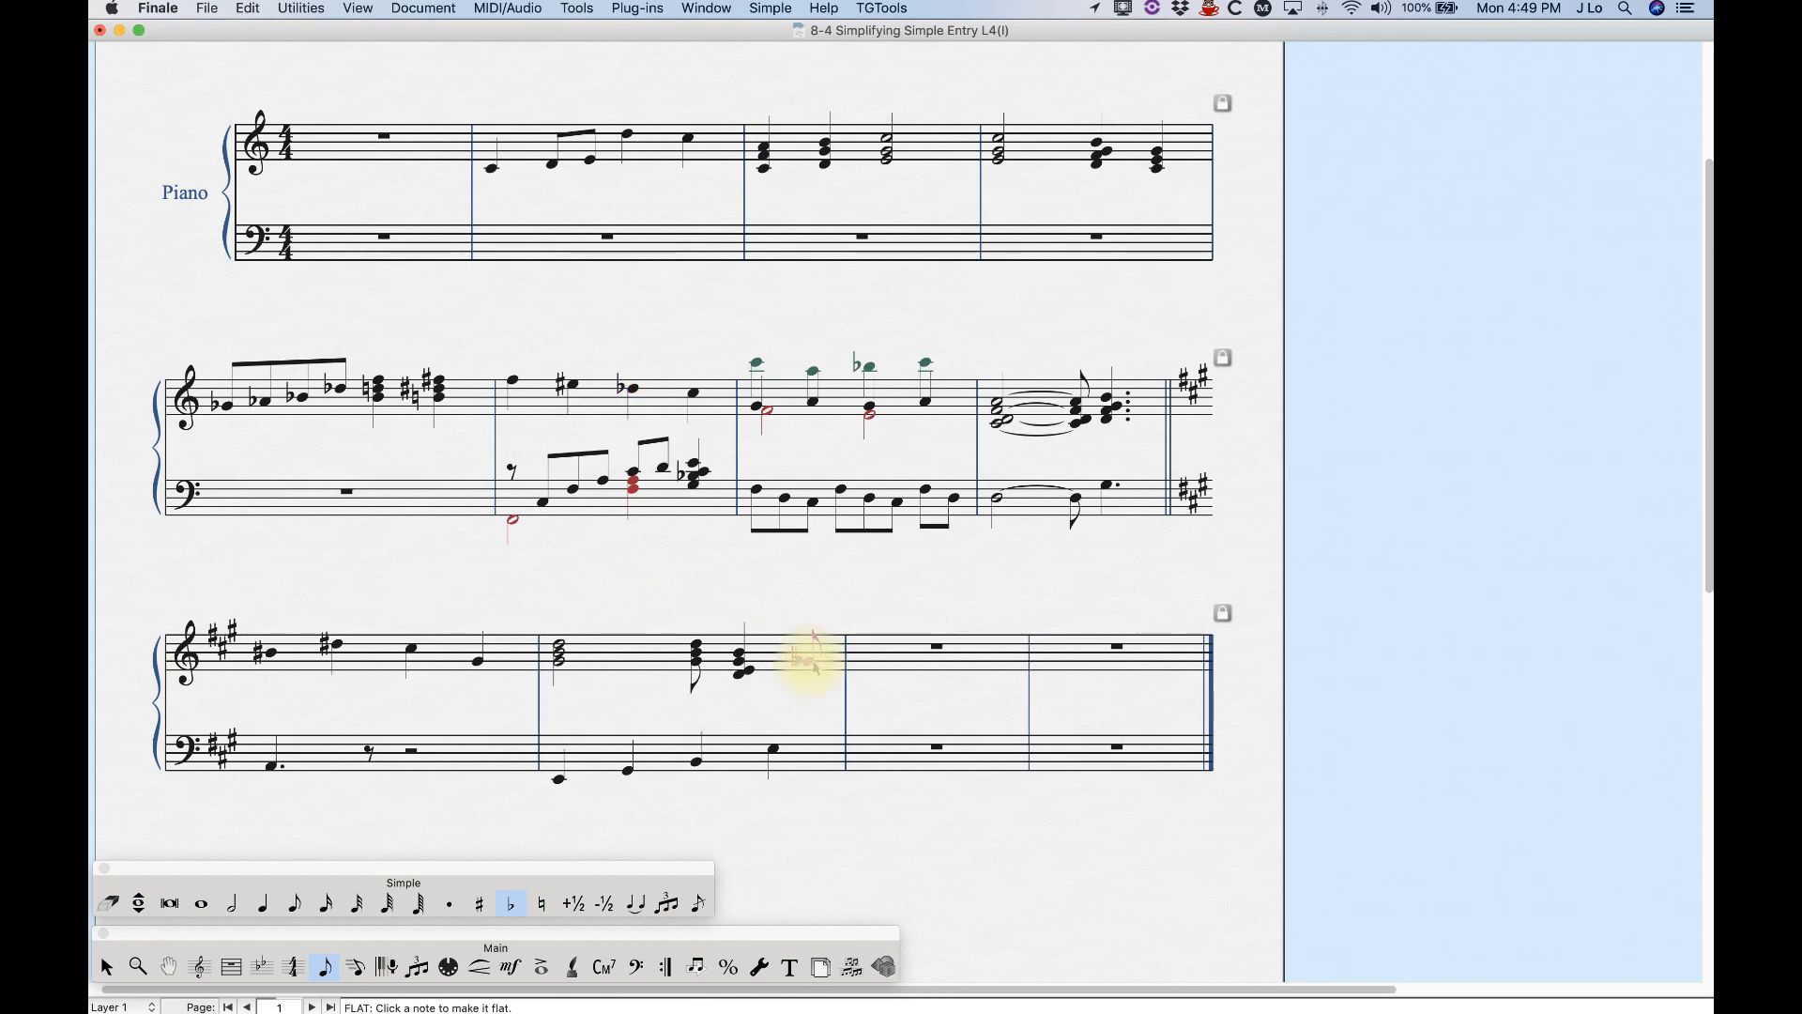
- Make measure 9's upper-staff G and C natural, and try the Natural tool on the first C and D of measure 2
click(541, 902)
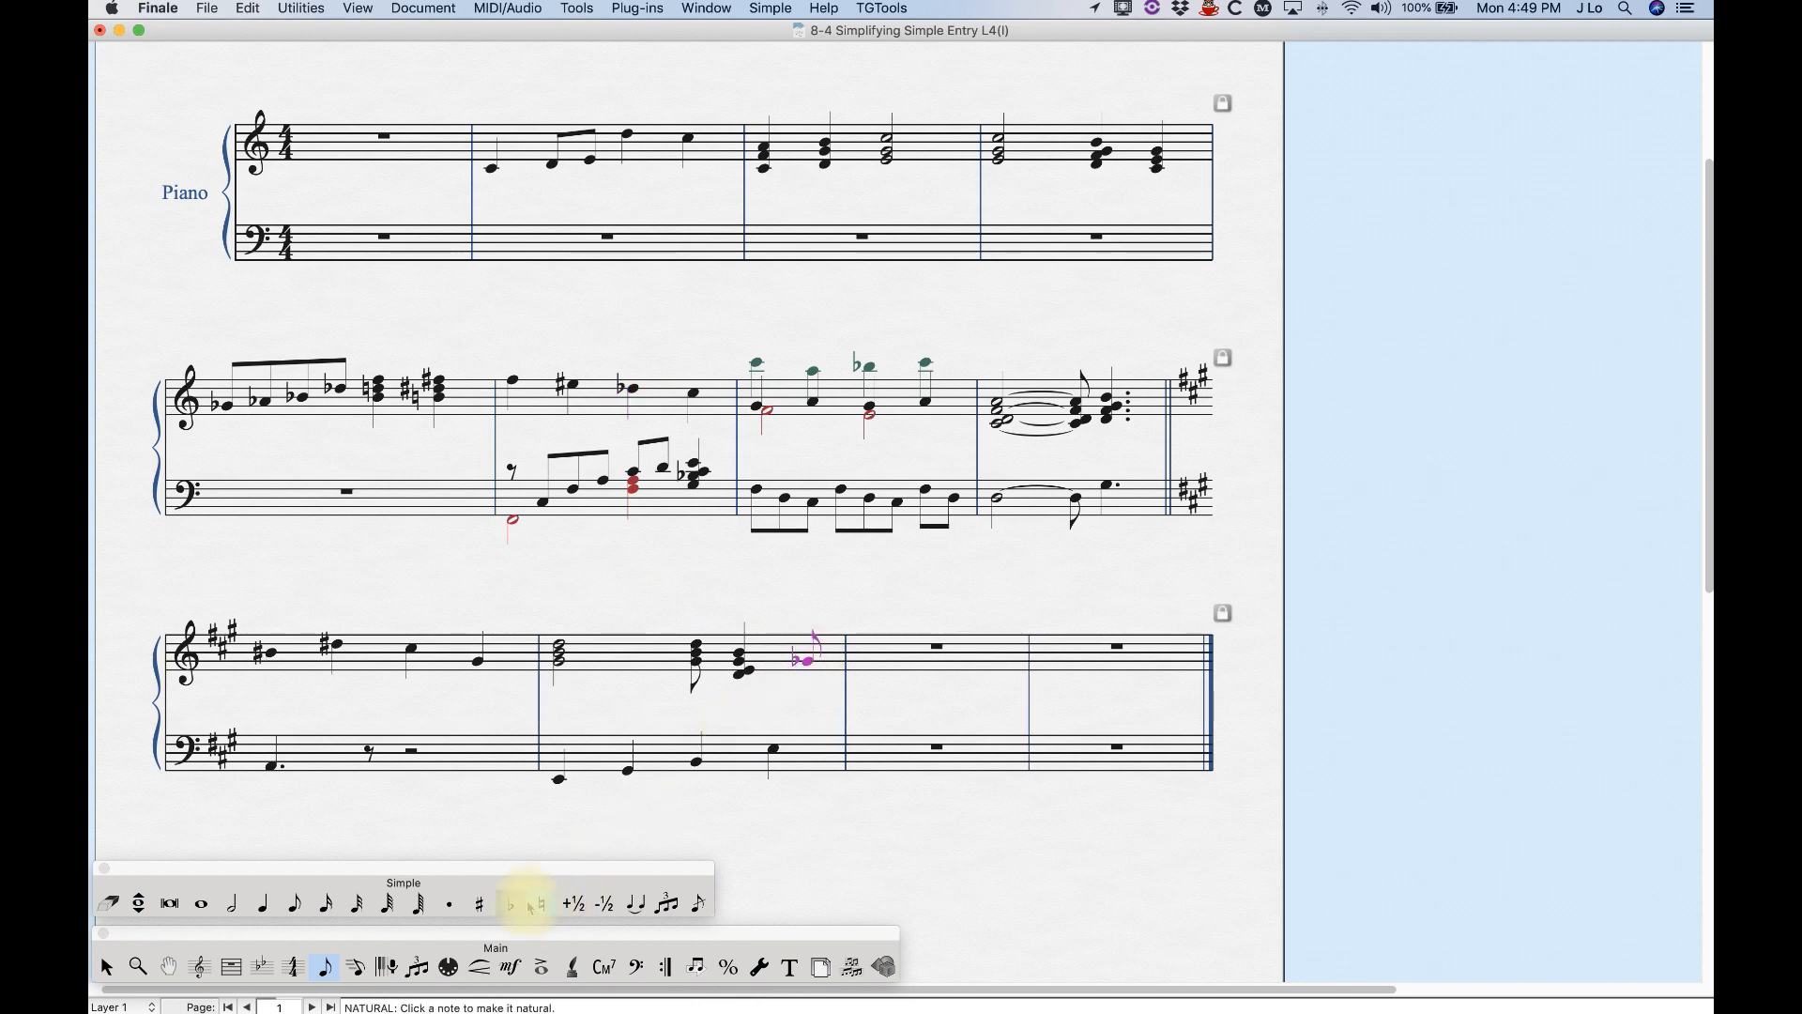
click(477, 662)
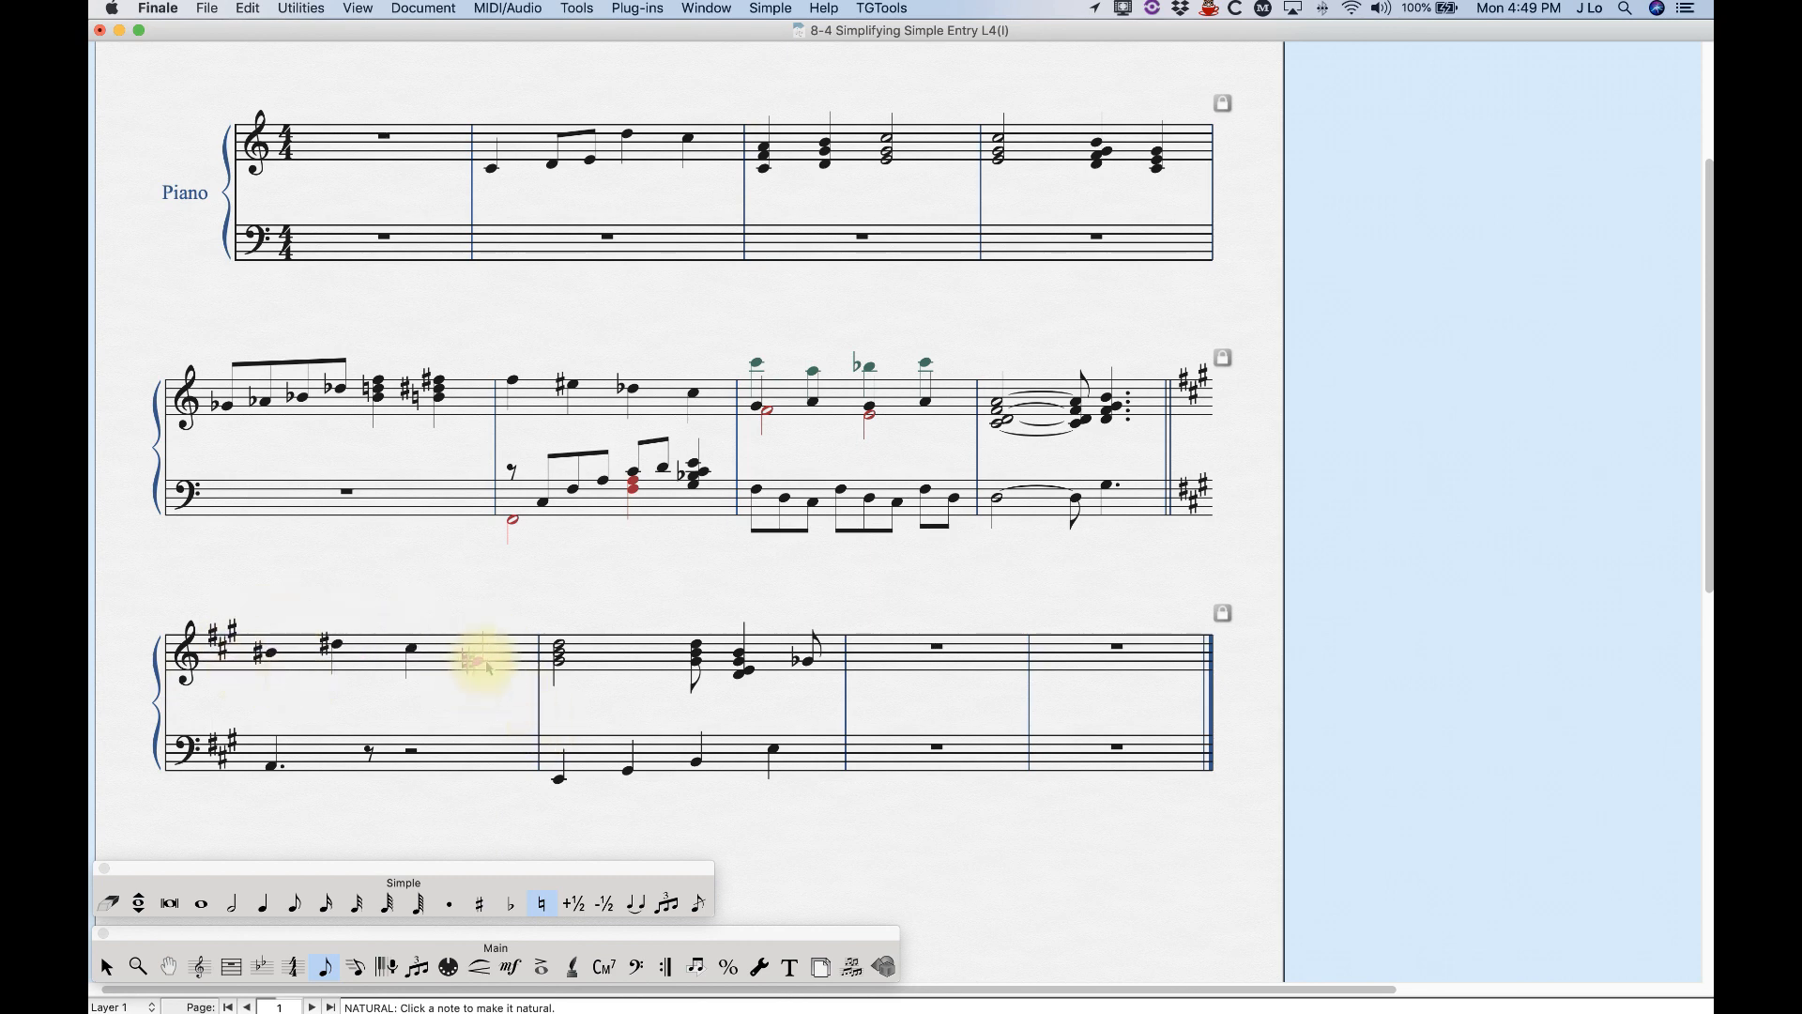
click(409, 647)
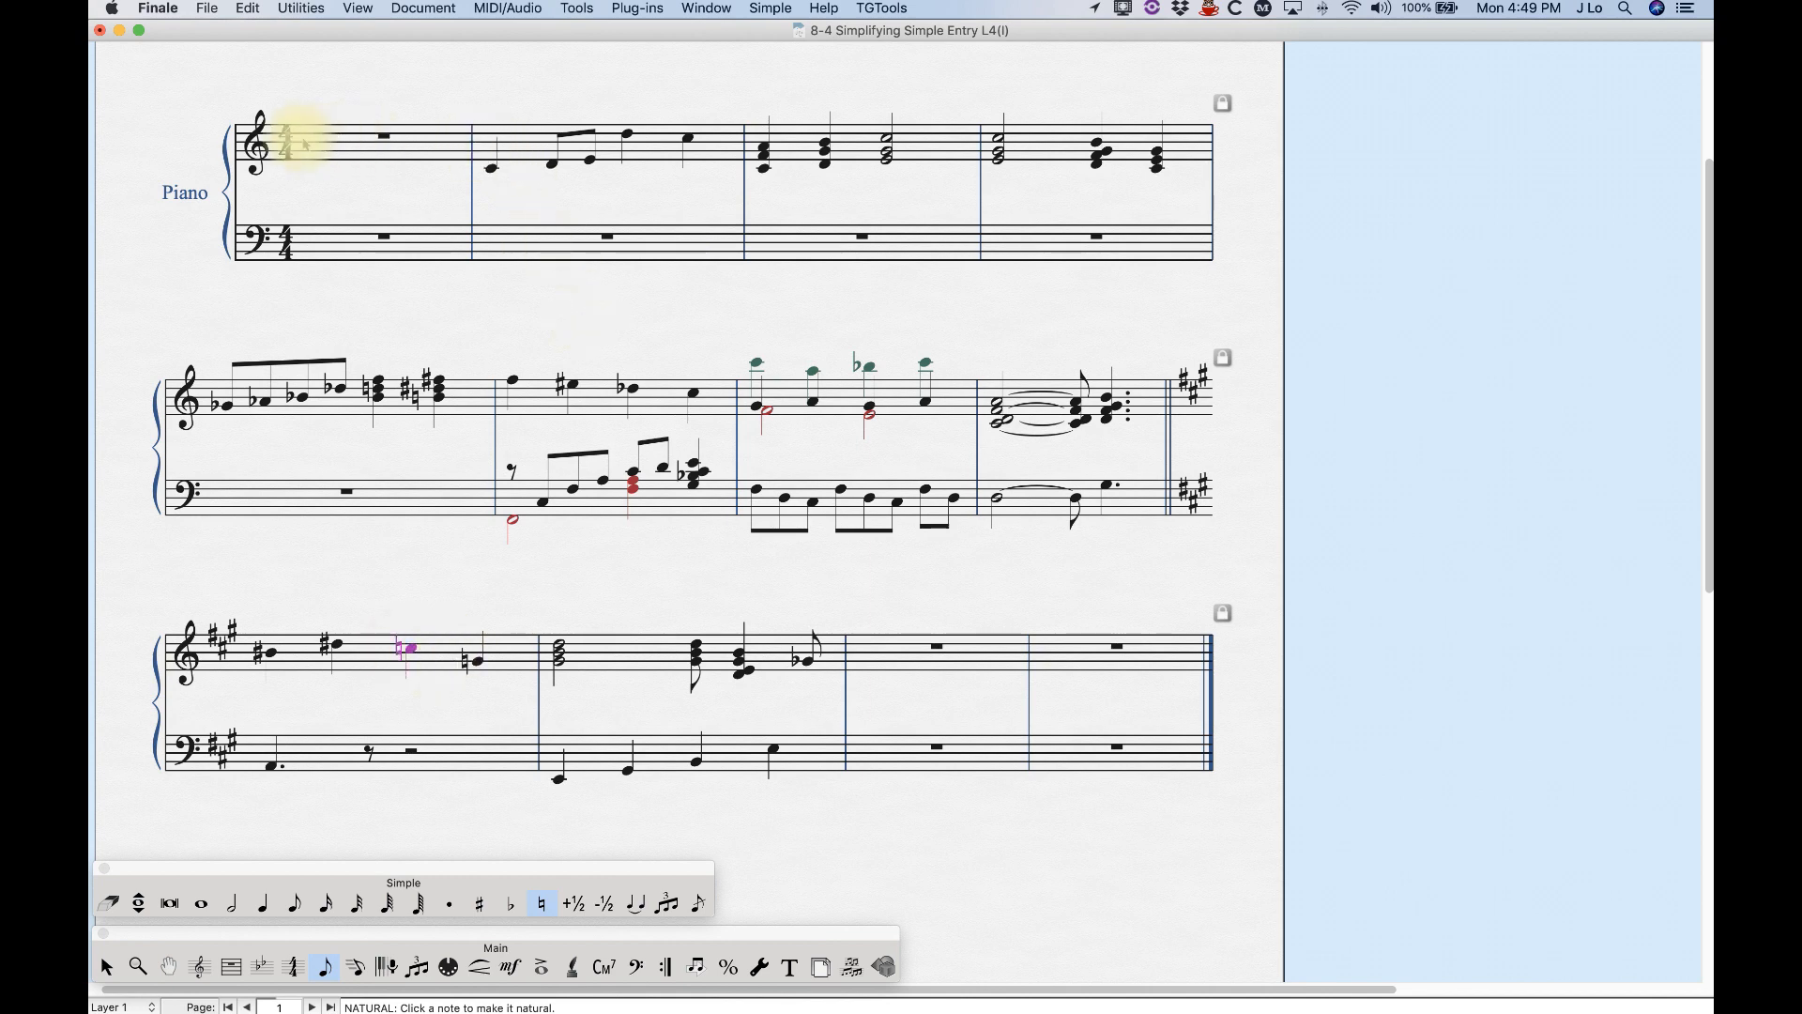
click(490, 169)
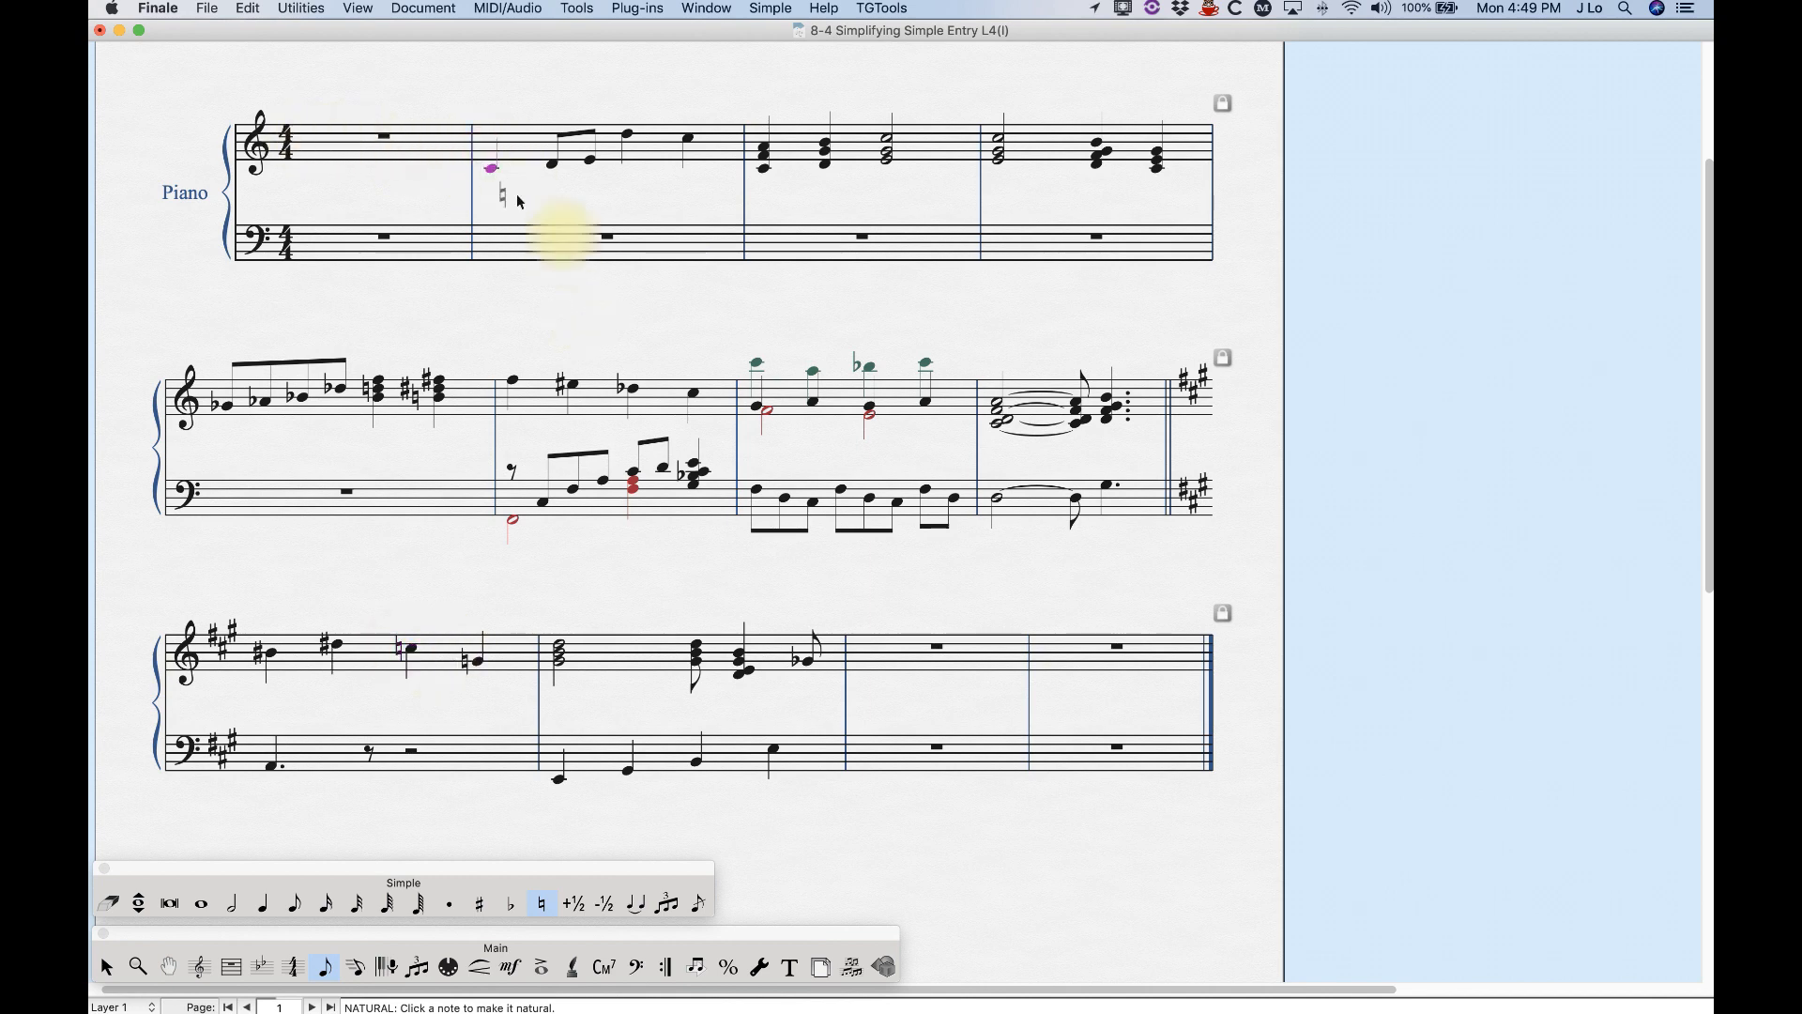
click(552, 165)
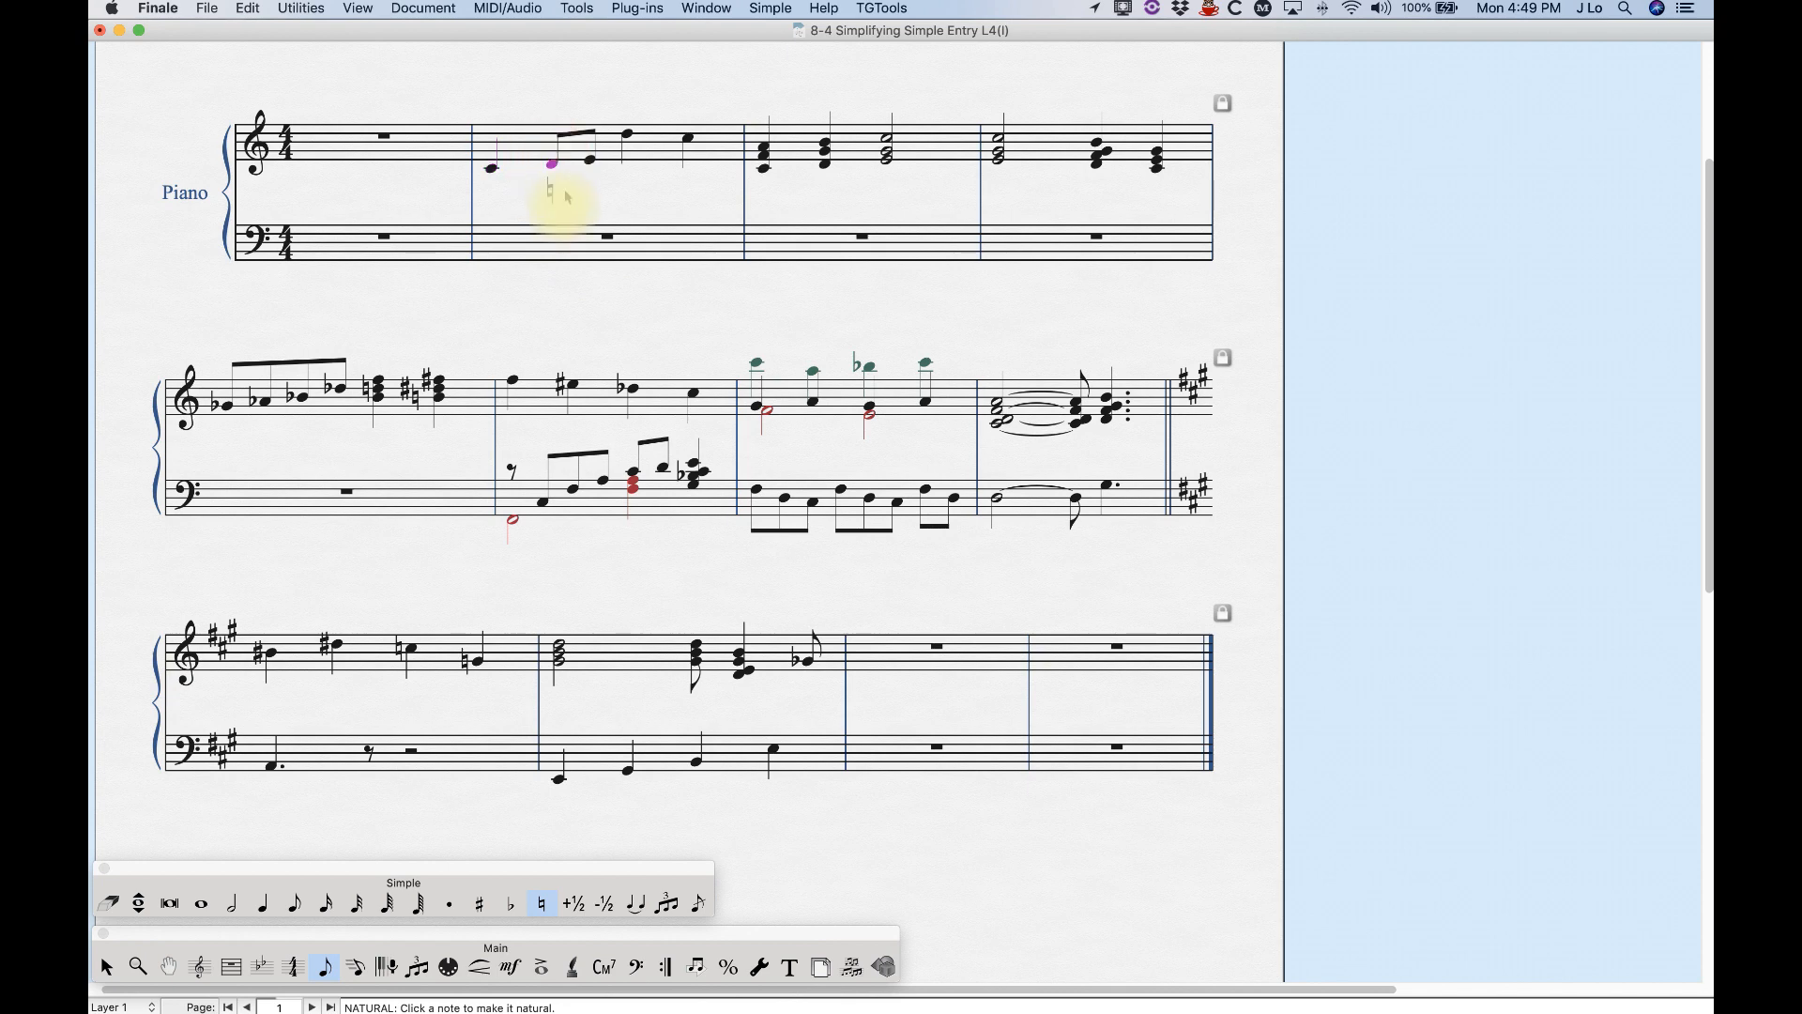
- Raise the two eighth notes and the following D quarter note in measure 2 by a half step
click(574, 904)
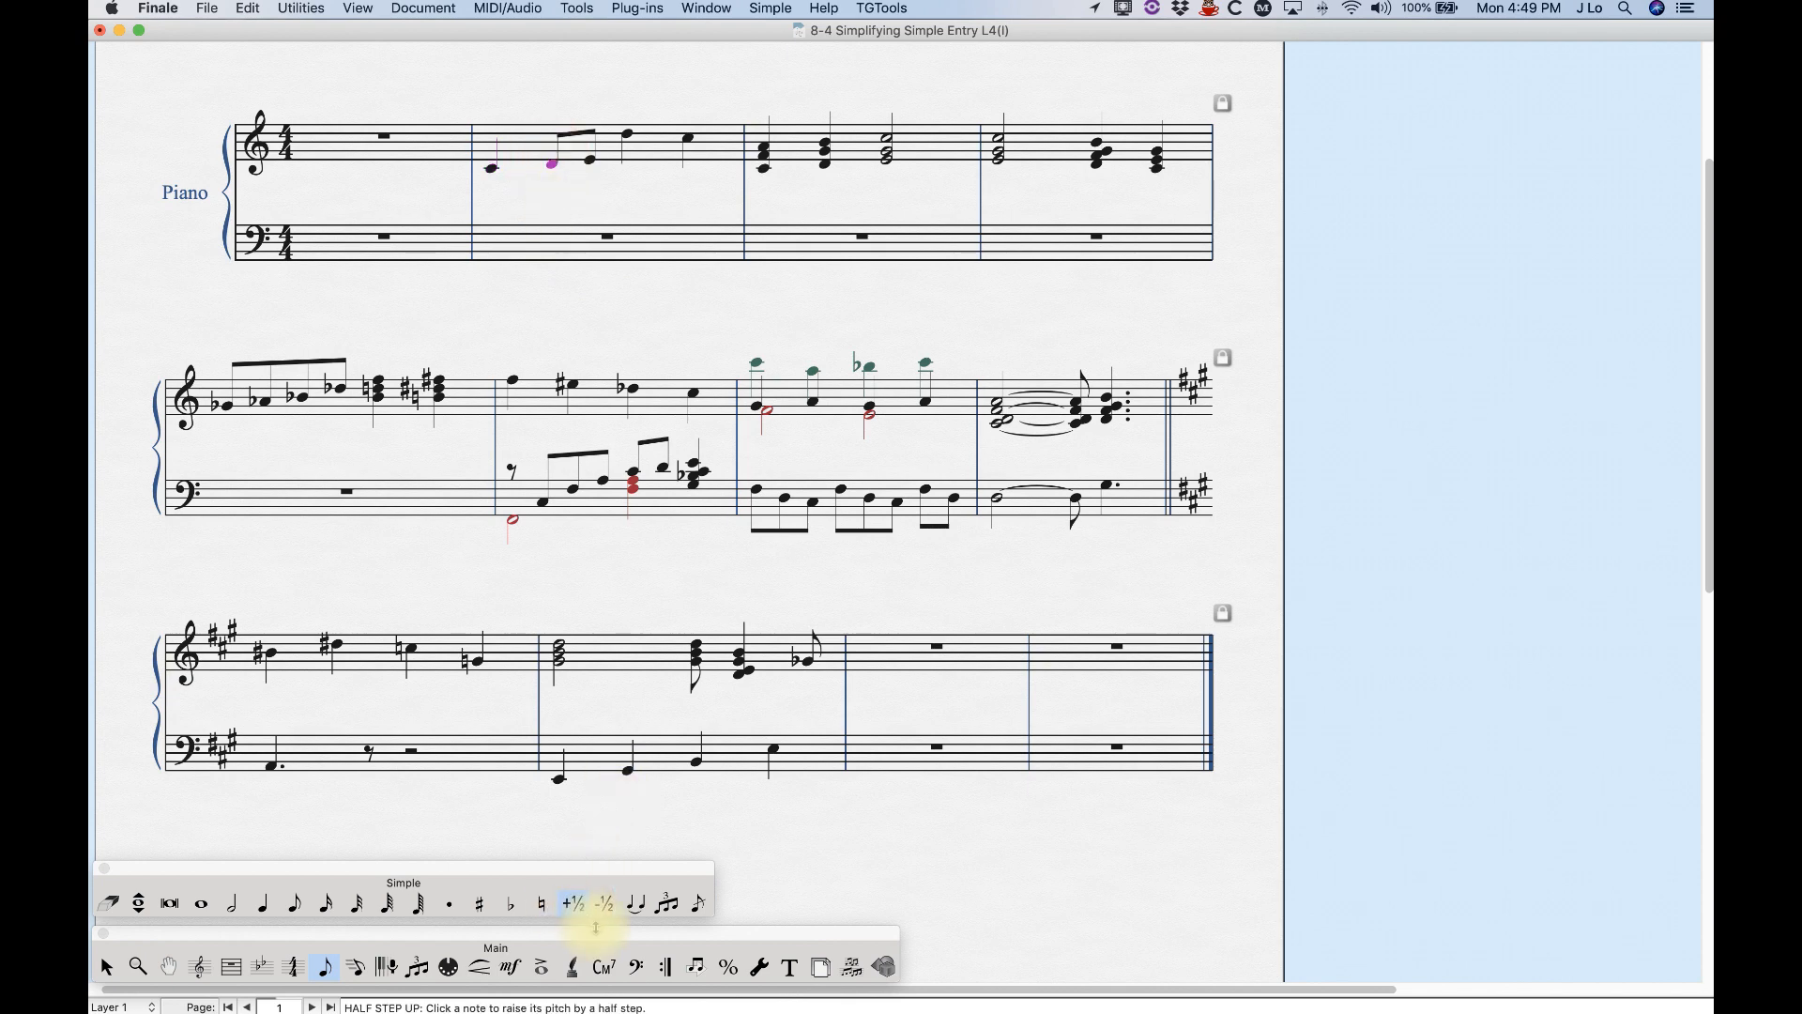
click(552, 165)
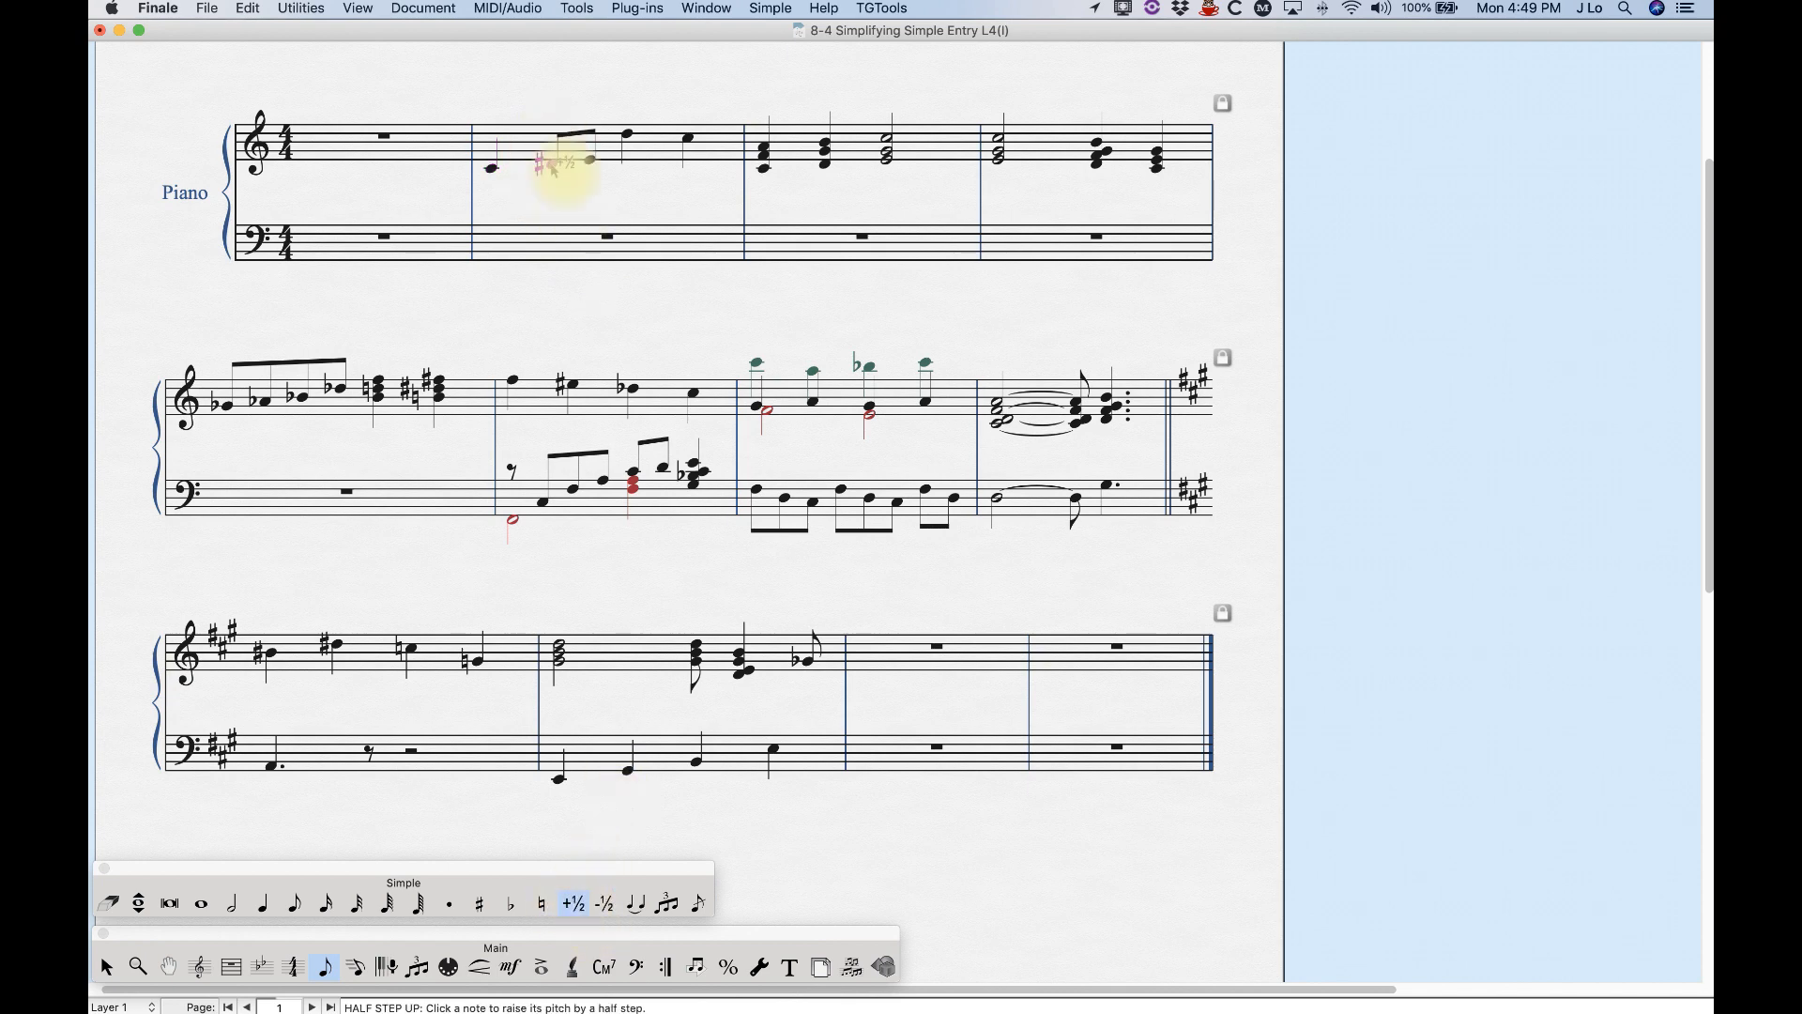
click(590, 159)
click(631, 136)
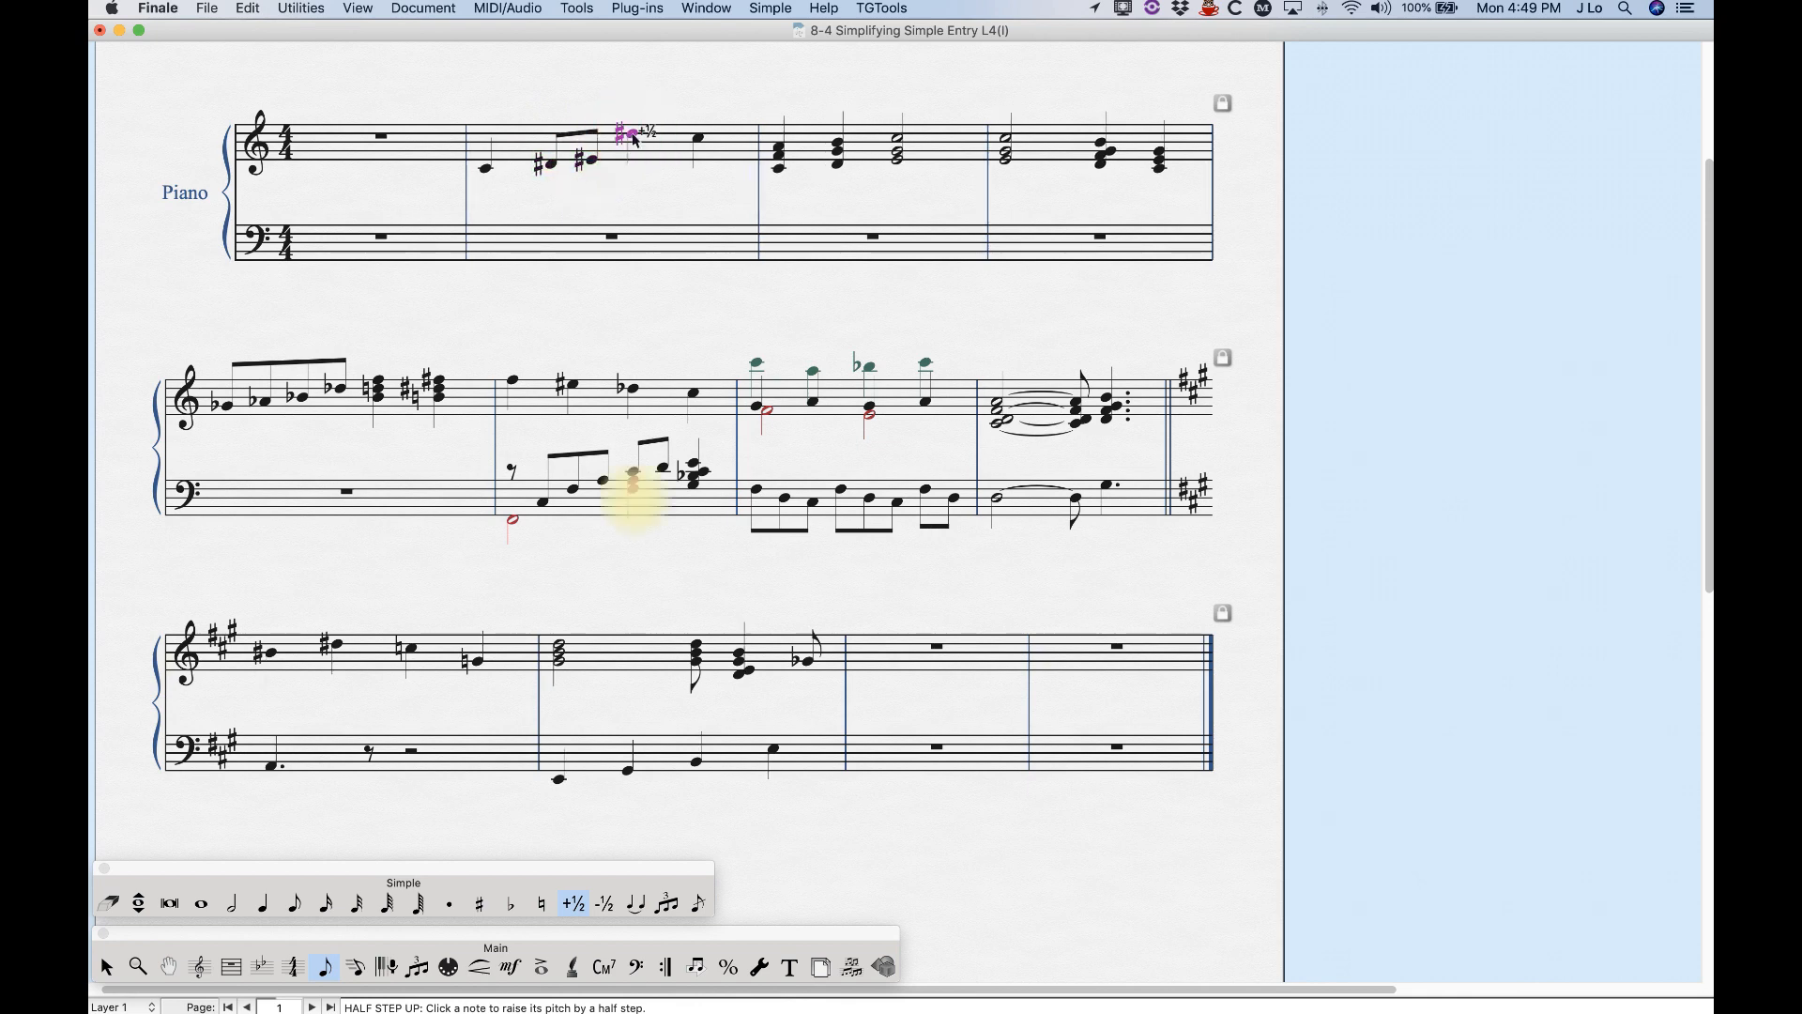
- Lower both C quarter notes in measure 2, the F in measure 6 and the B-flat in measure 5 by a half step
click(606, 903)
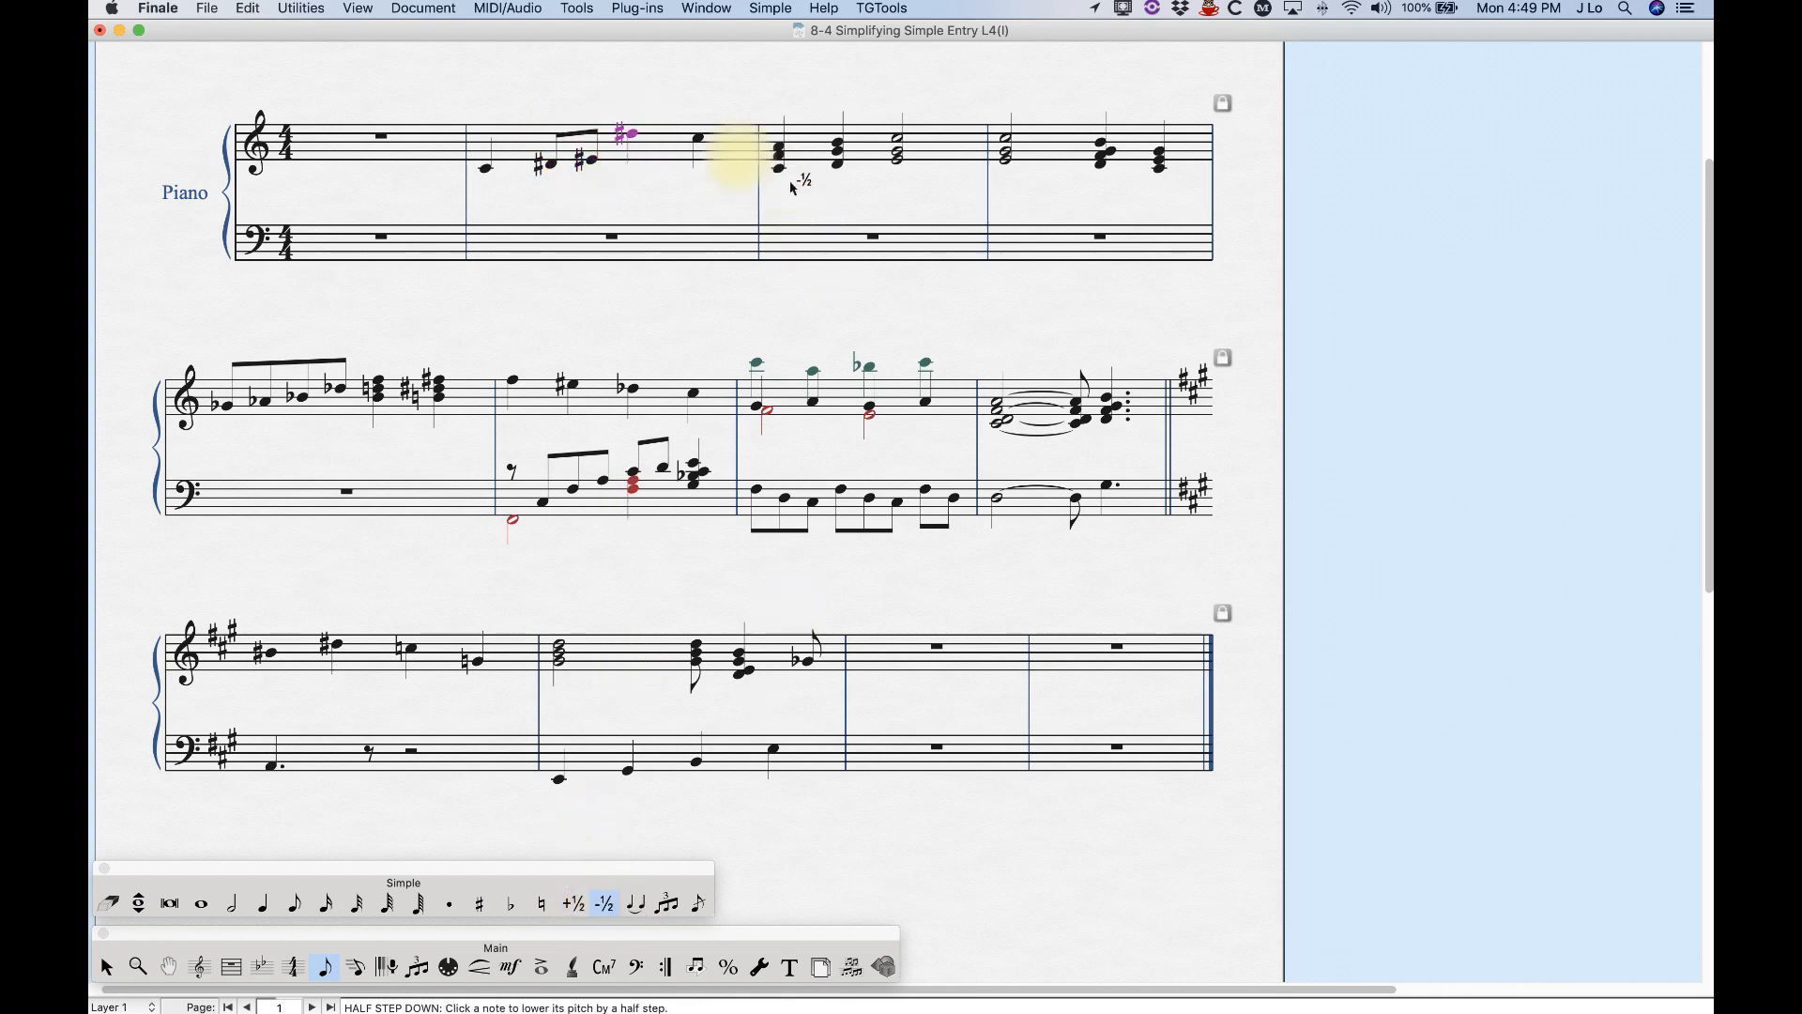
click(698, 138)
click(485, 167)
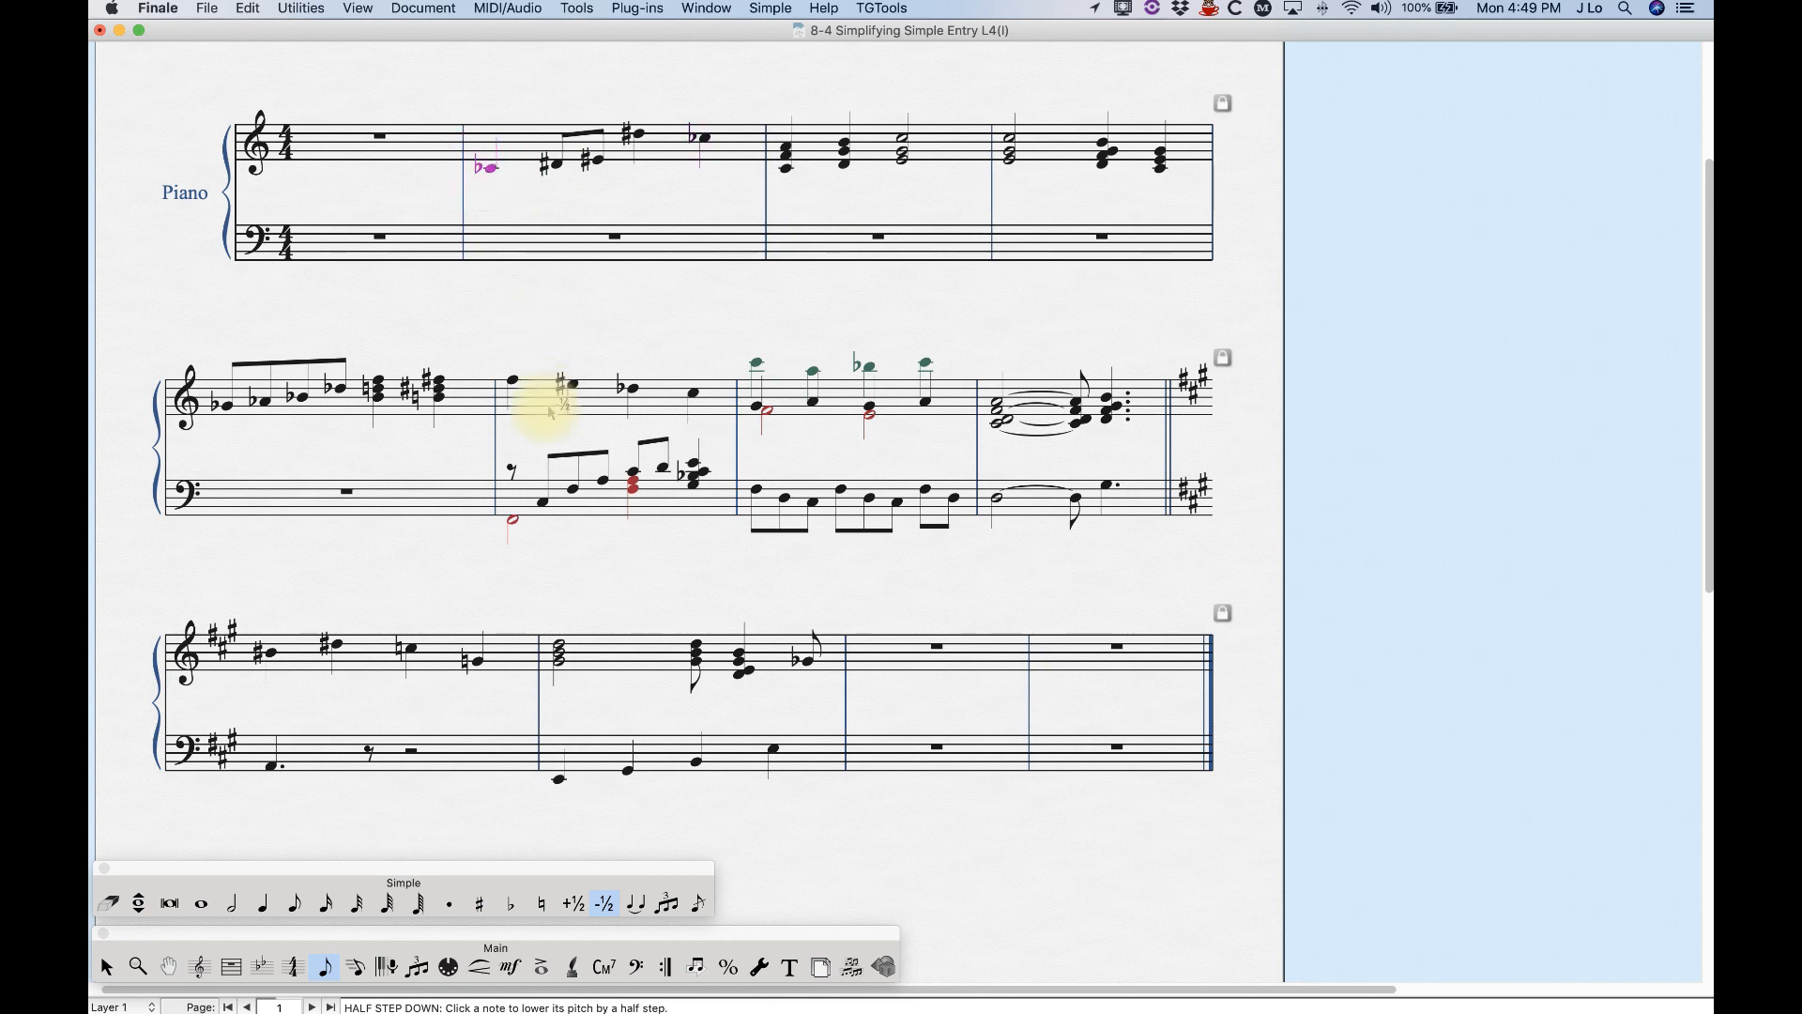
click(514, 380)
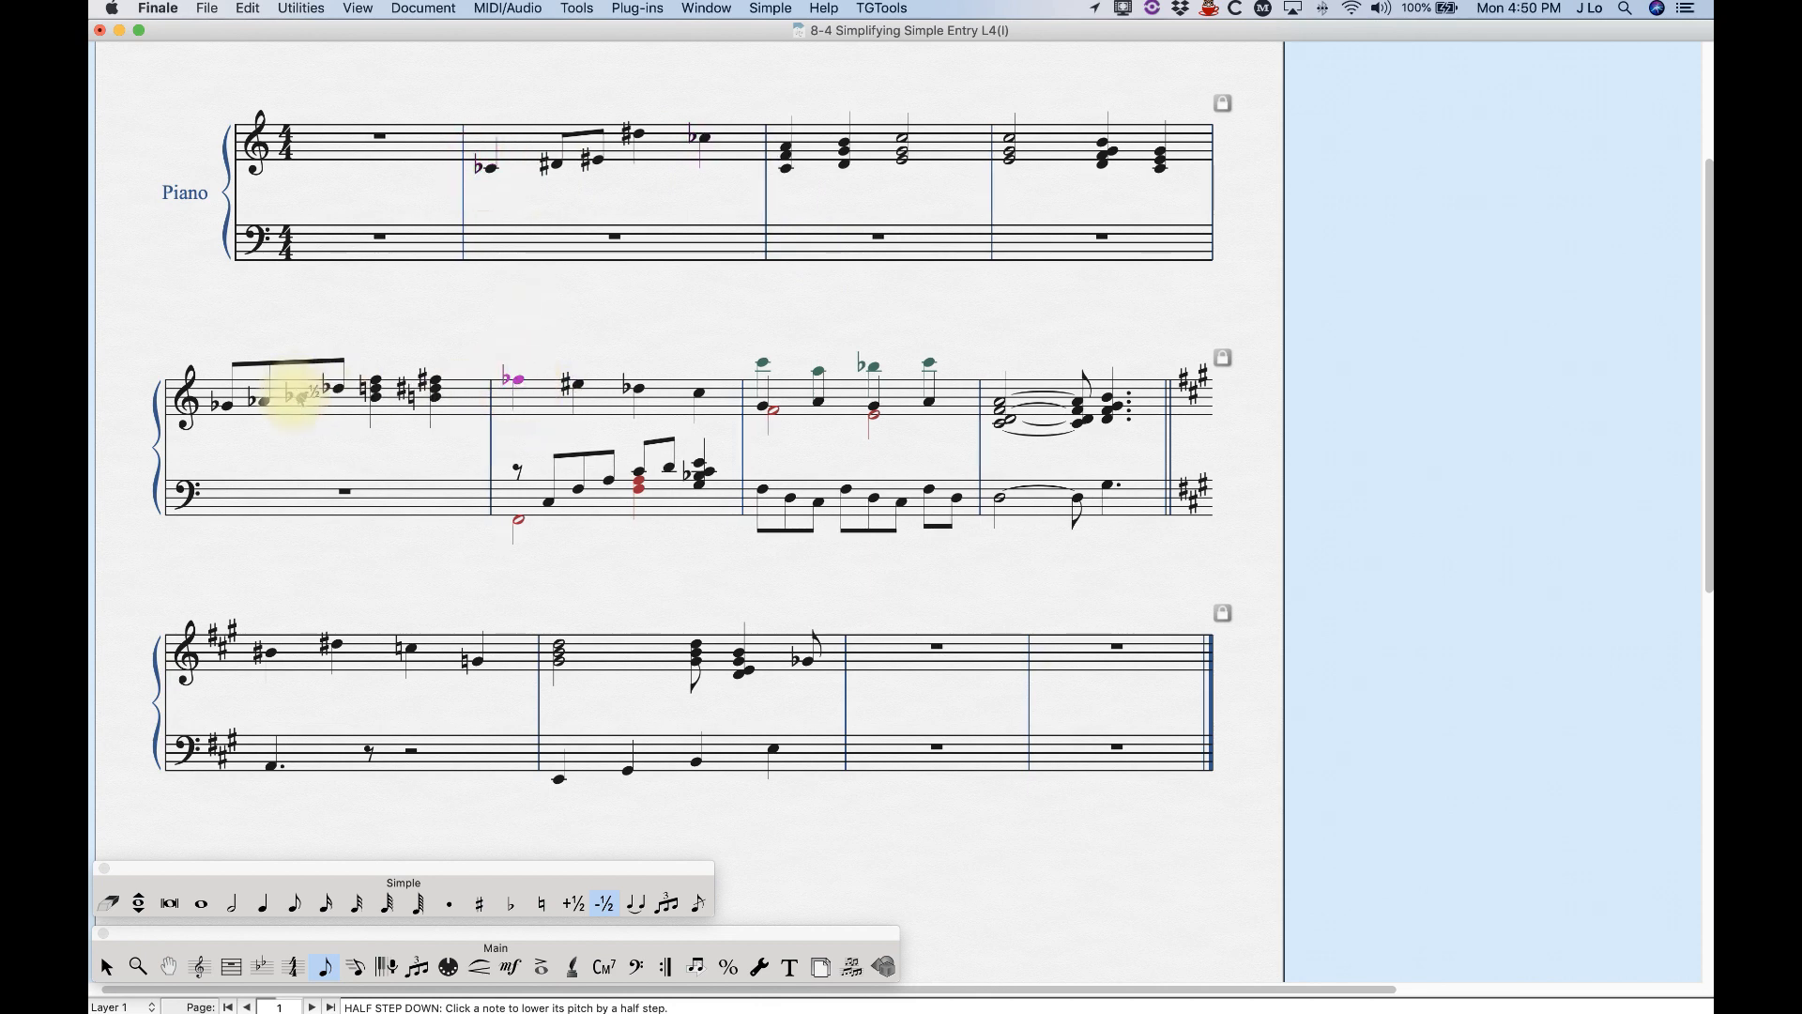
click(300, 399)
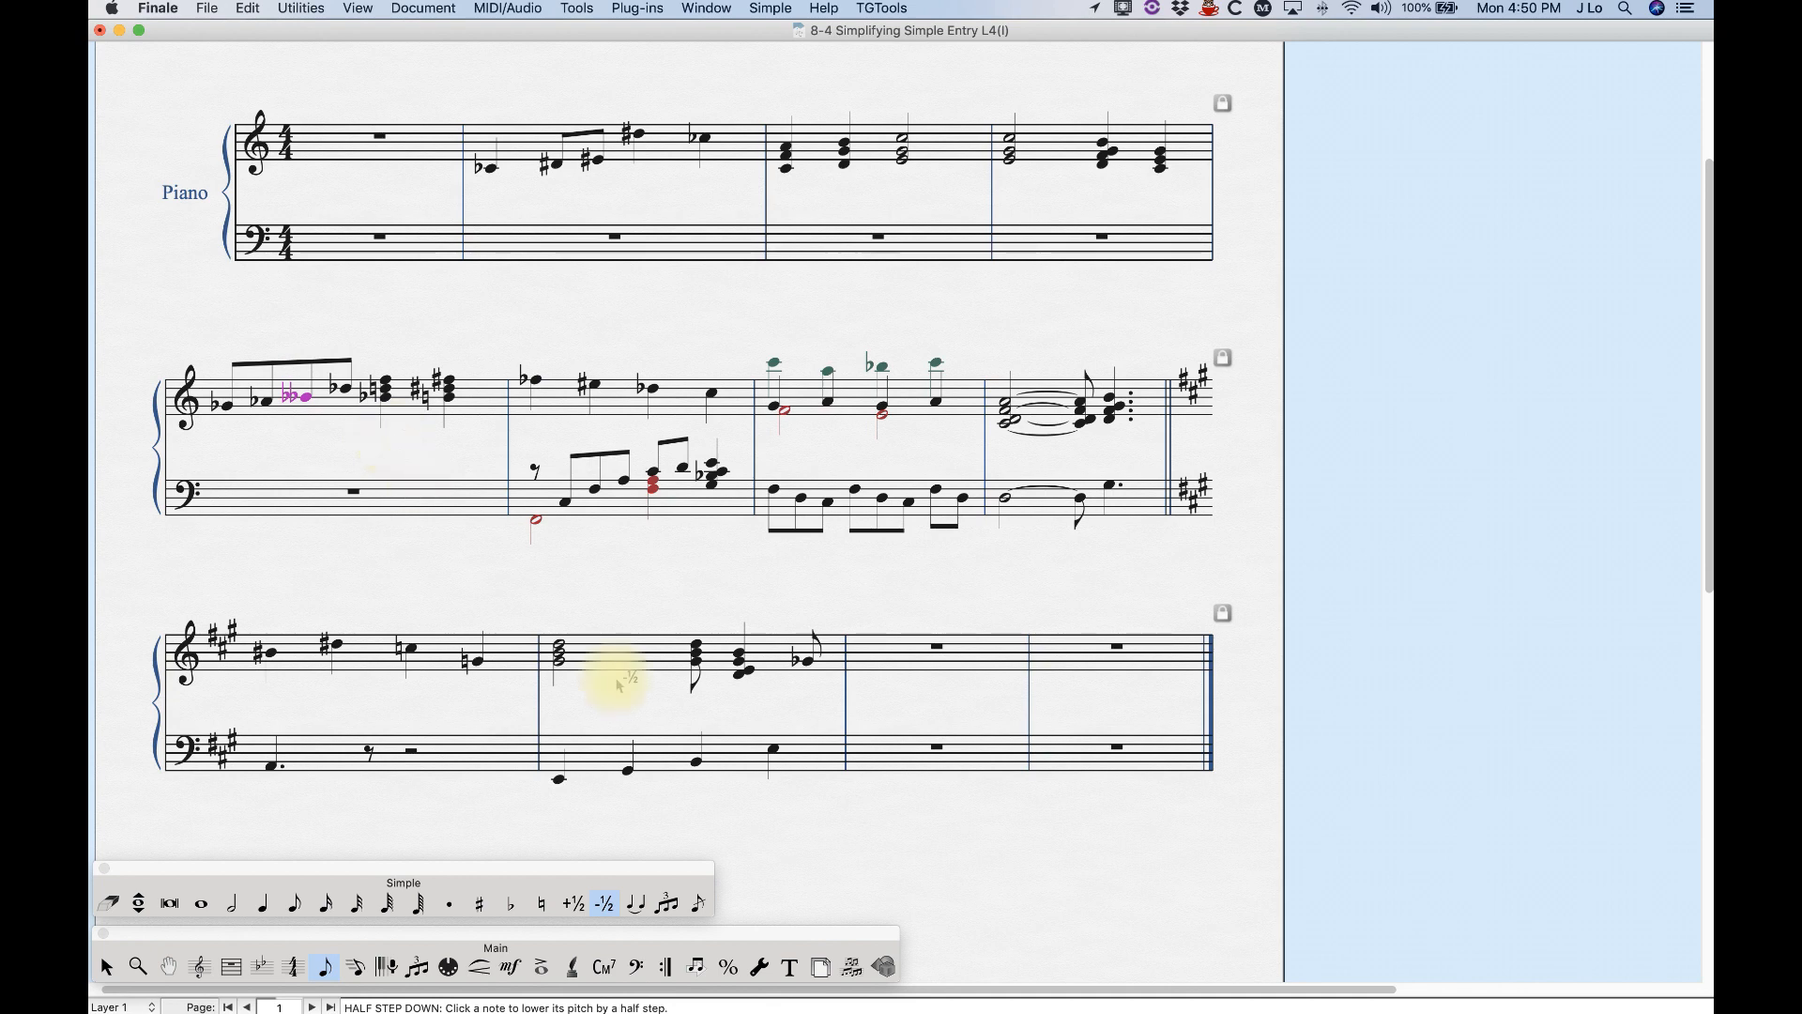
- Try tying measure 10's first upper-staff chord all at once, undo it, and tie its D, G and B individually
click(635, 905)
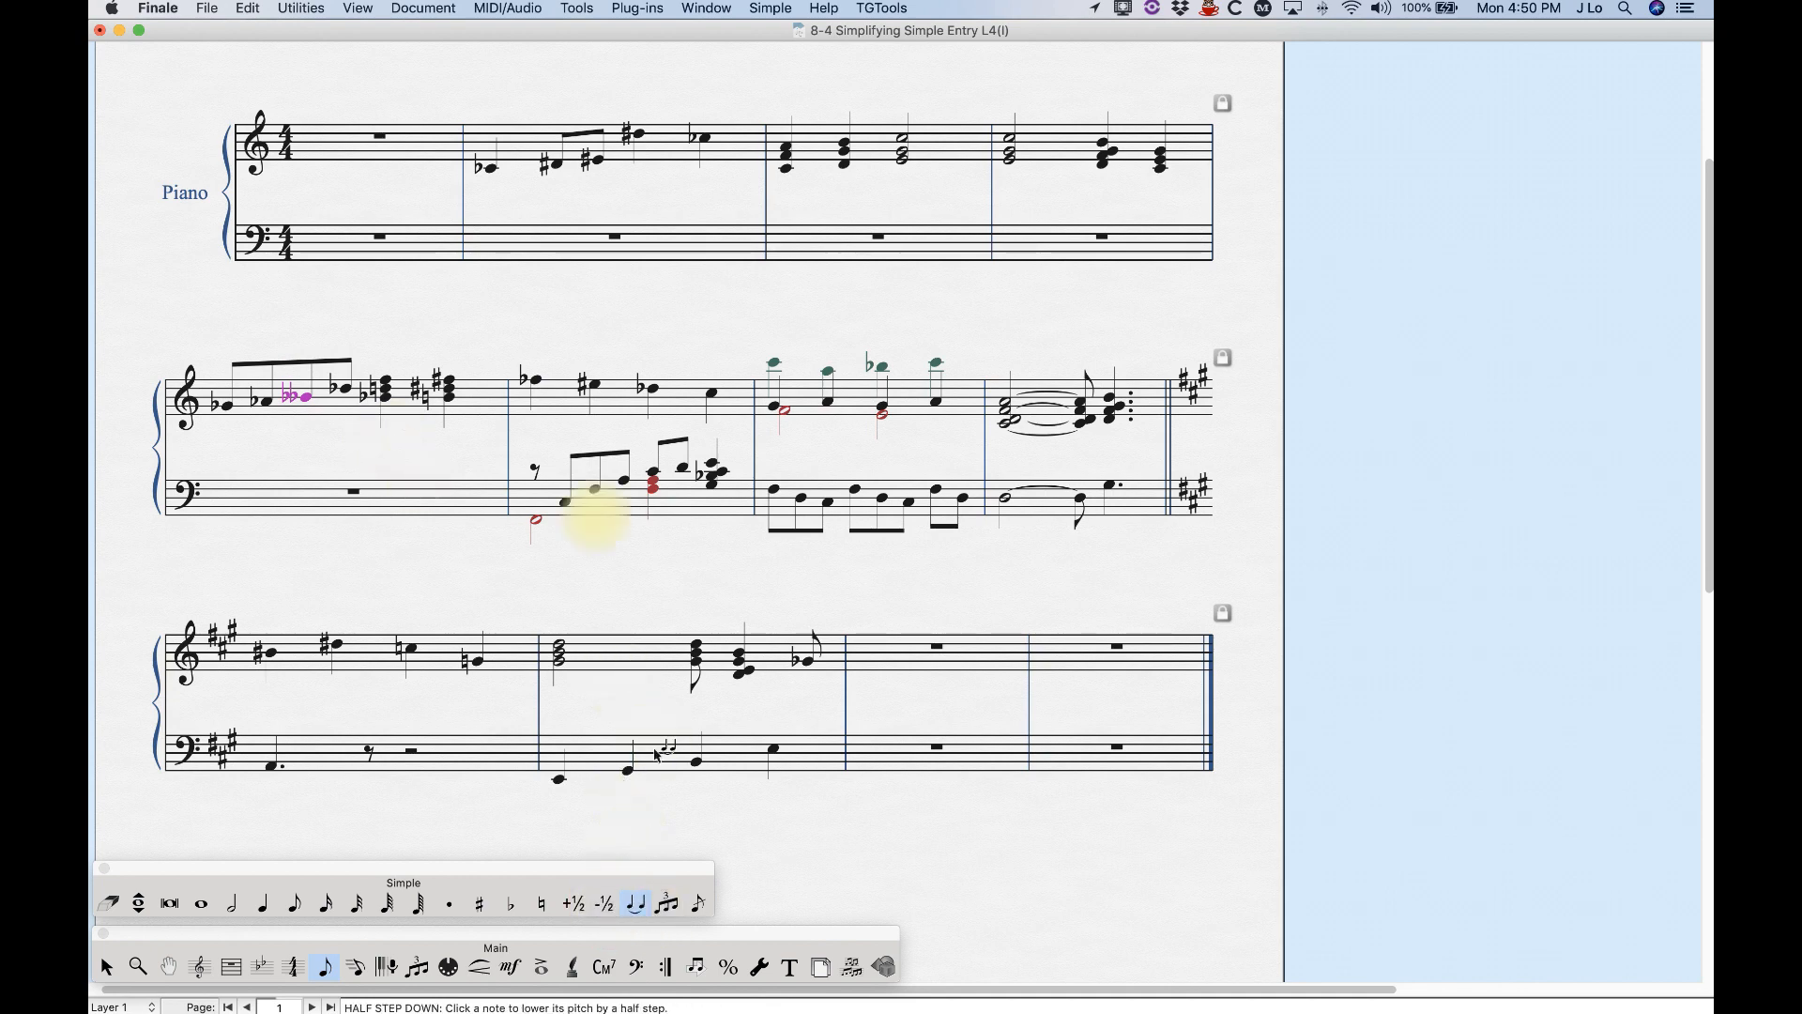
key(super+equal)
key(super+equal)
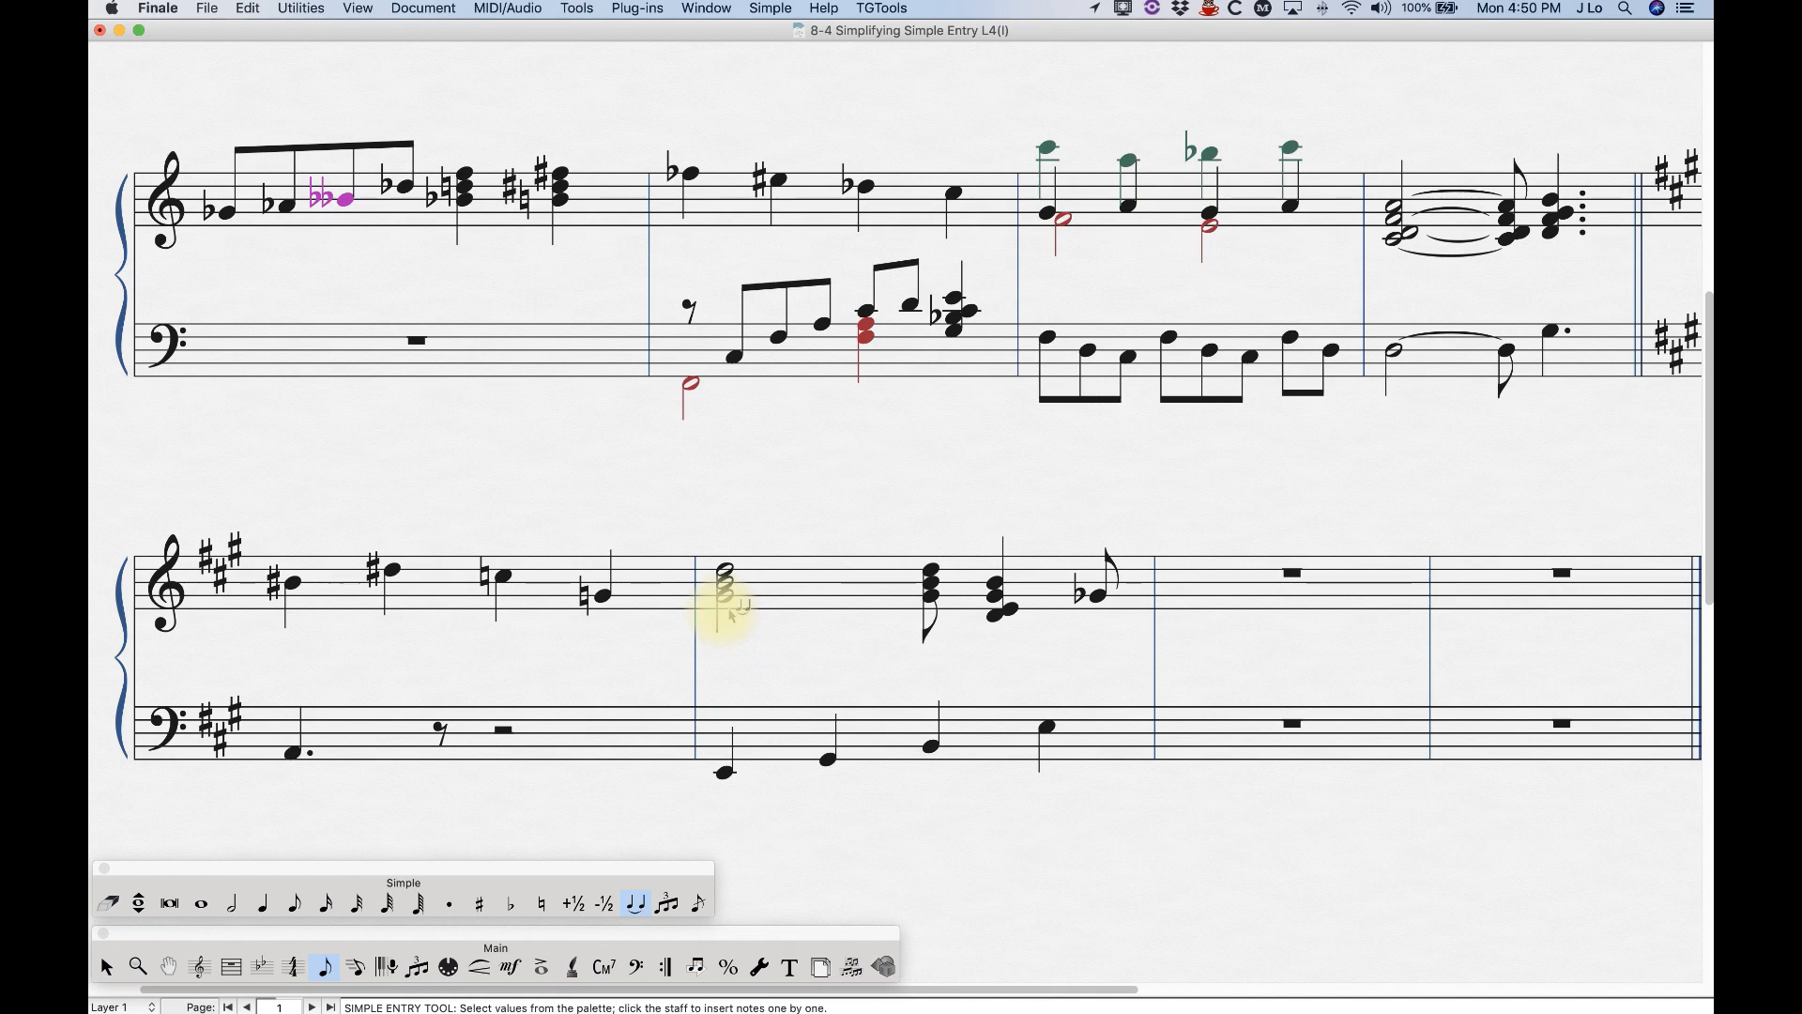
click(725, 614)
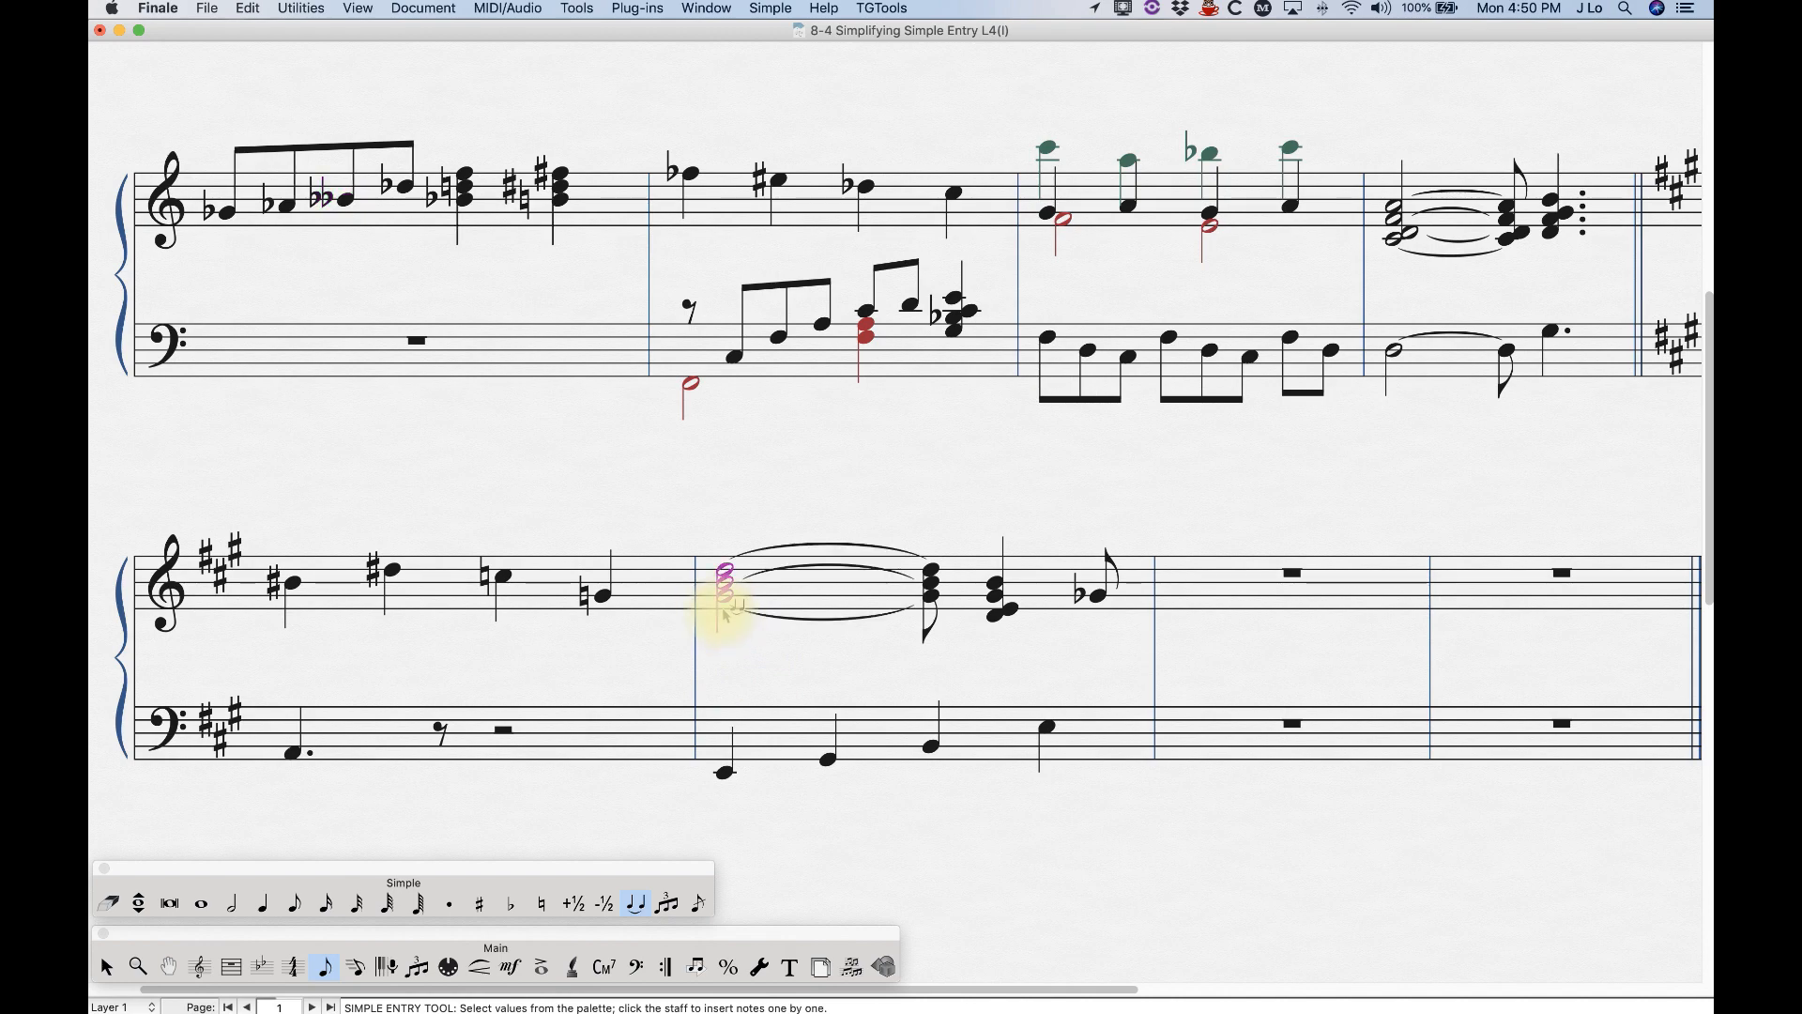
key(super+z)
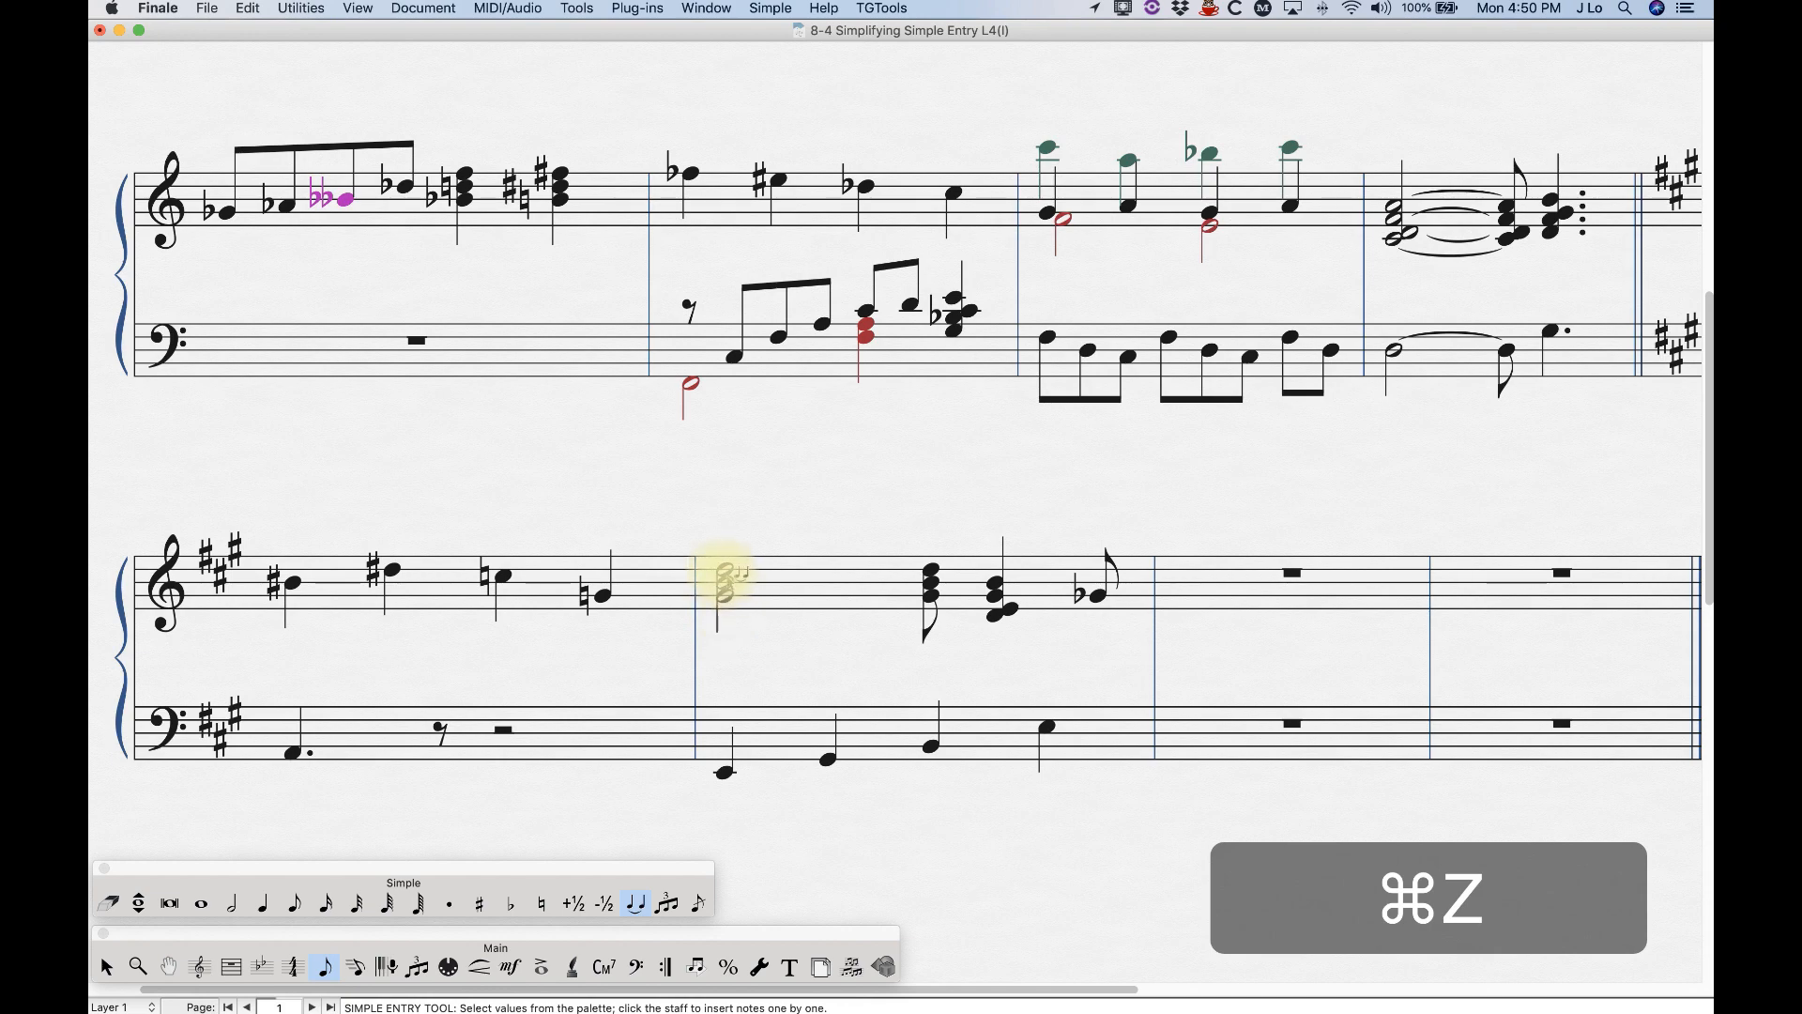
click(727, 570)
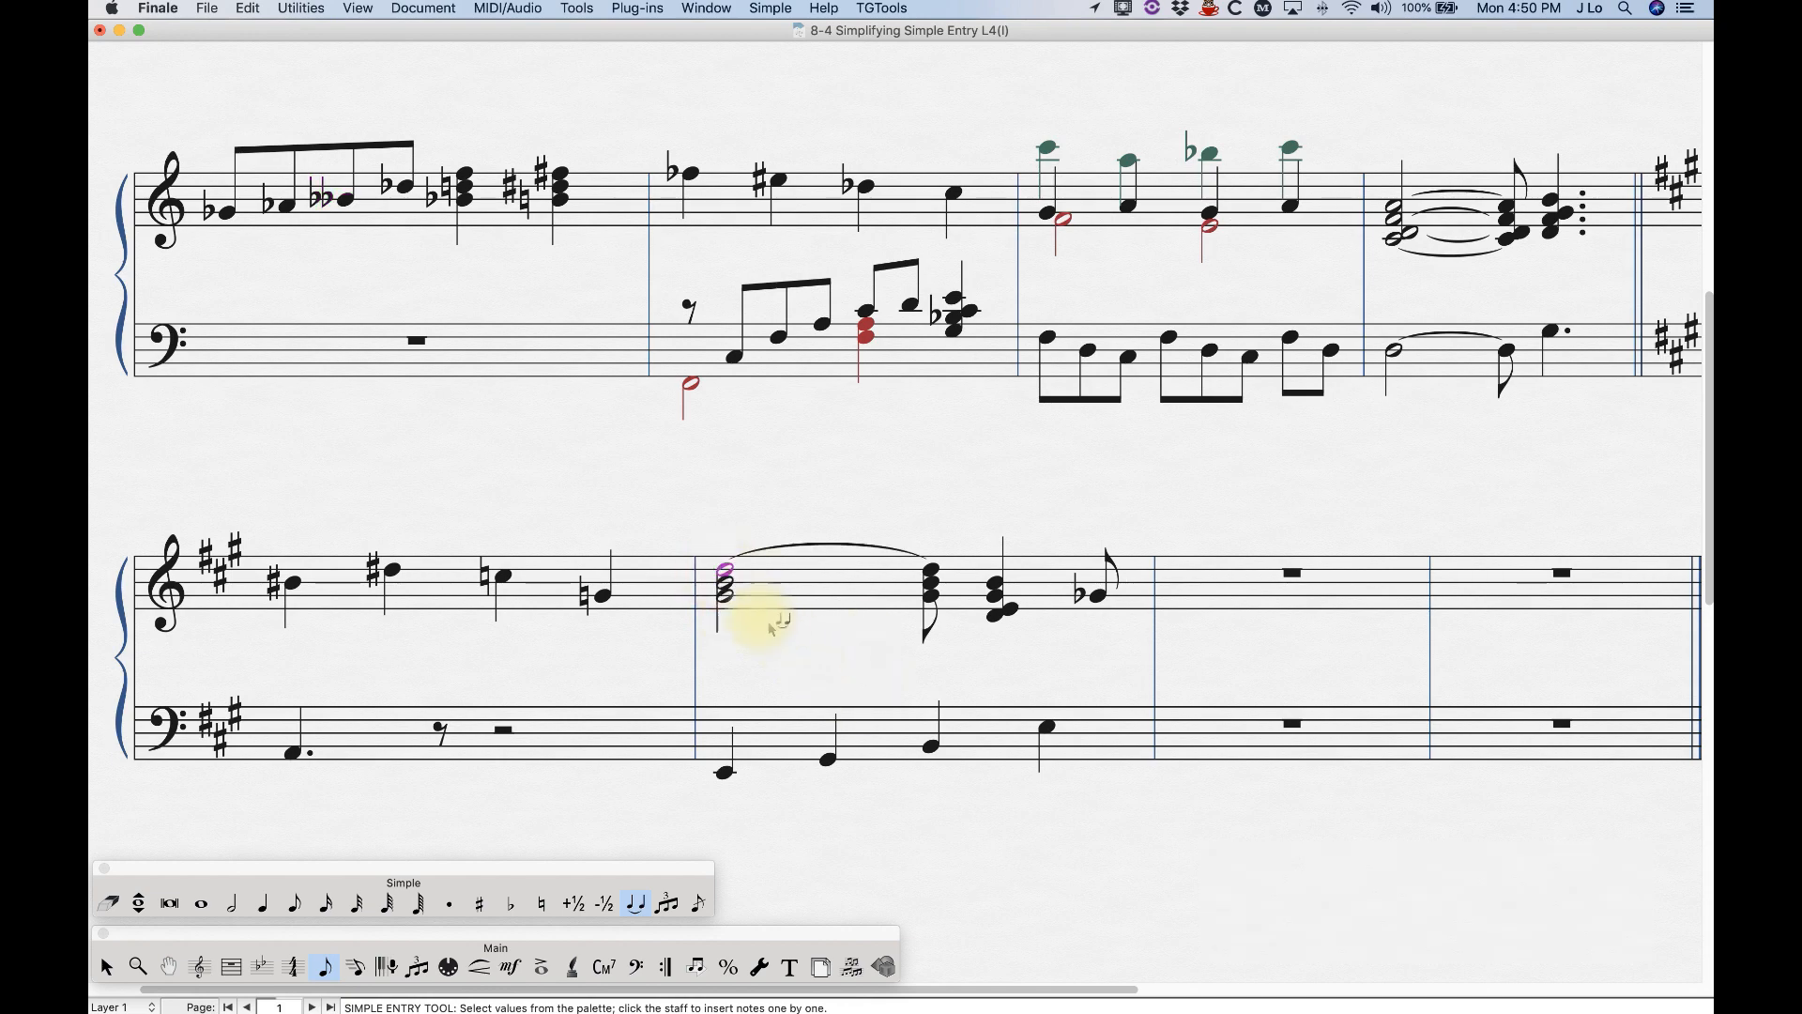
click(728, 594)
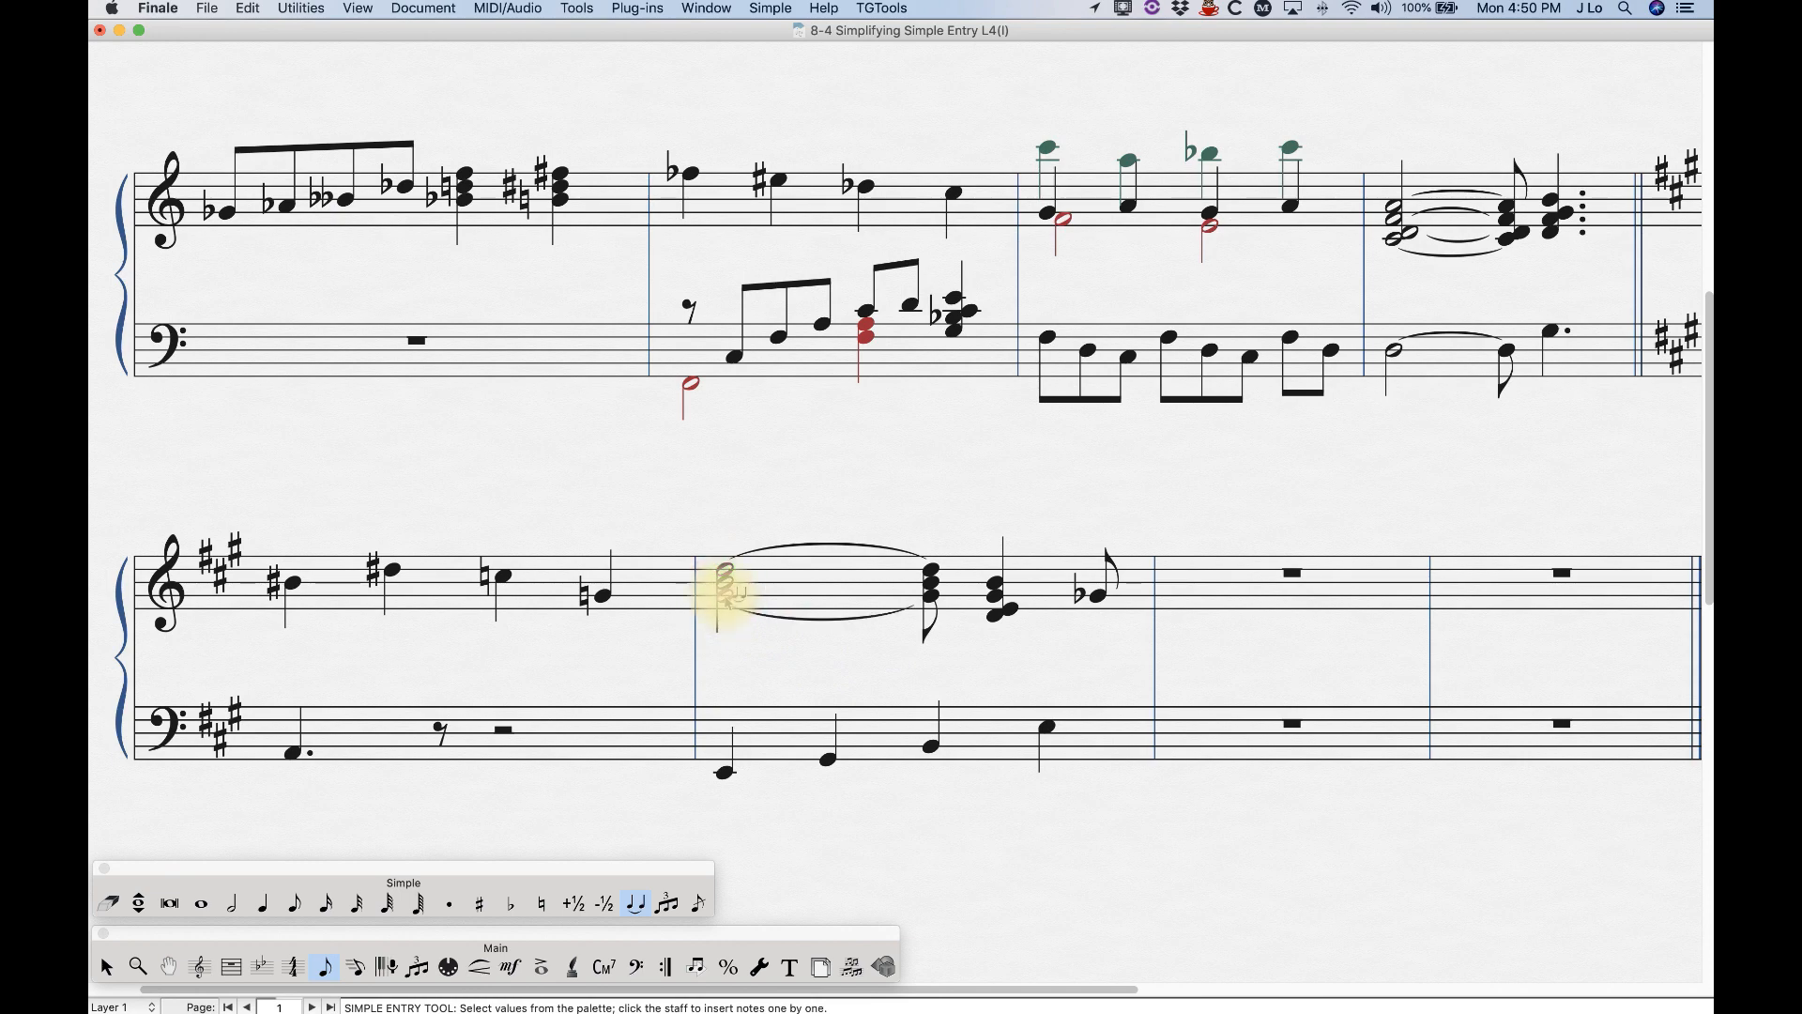
click(726, 582)
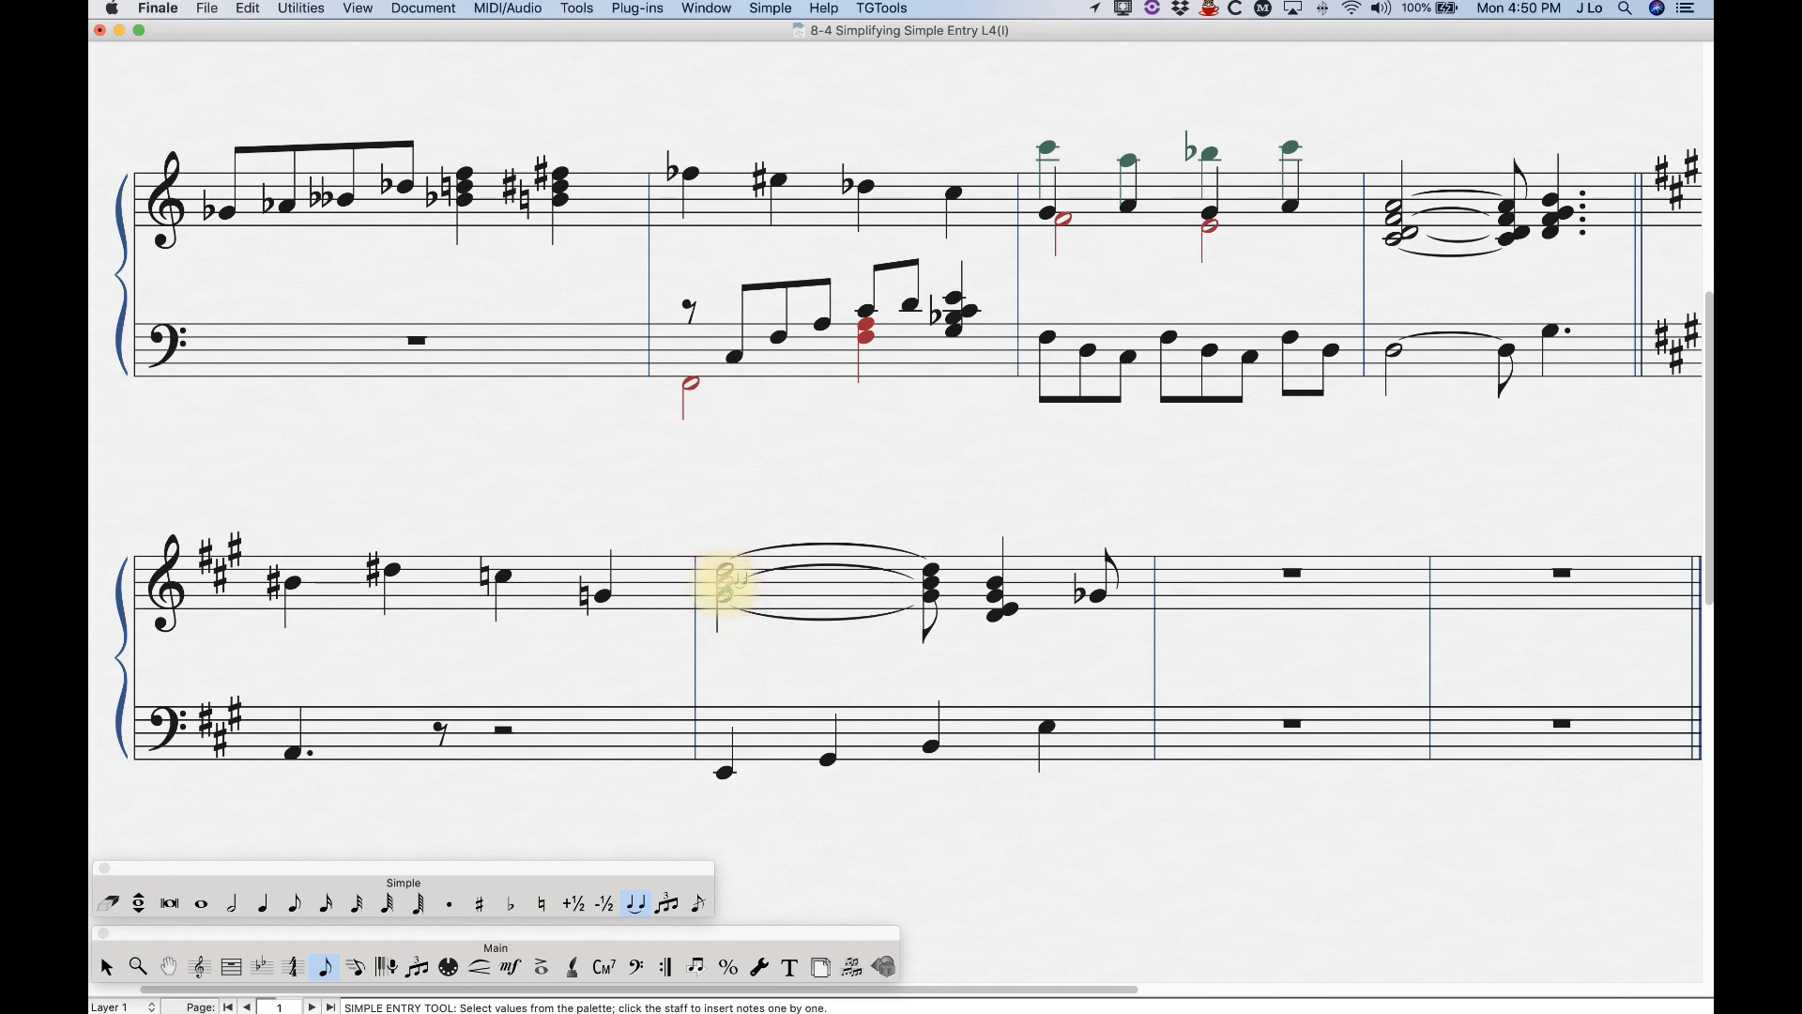
- Remove all the ties at once from measure 10's first upper-staff chord using the Tie tool
click(723, 610)
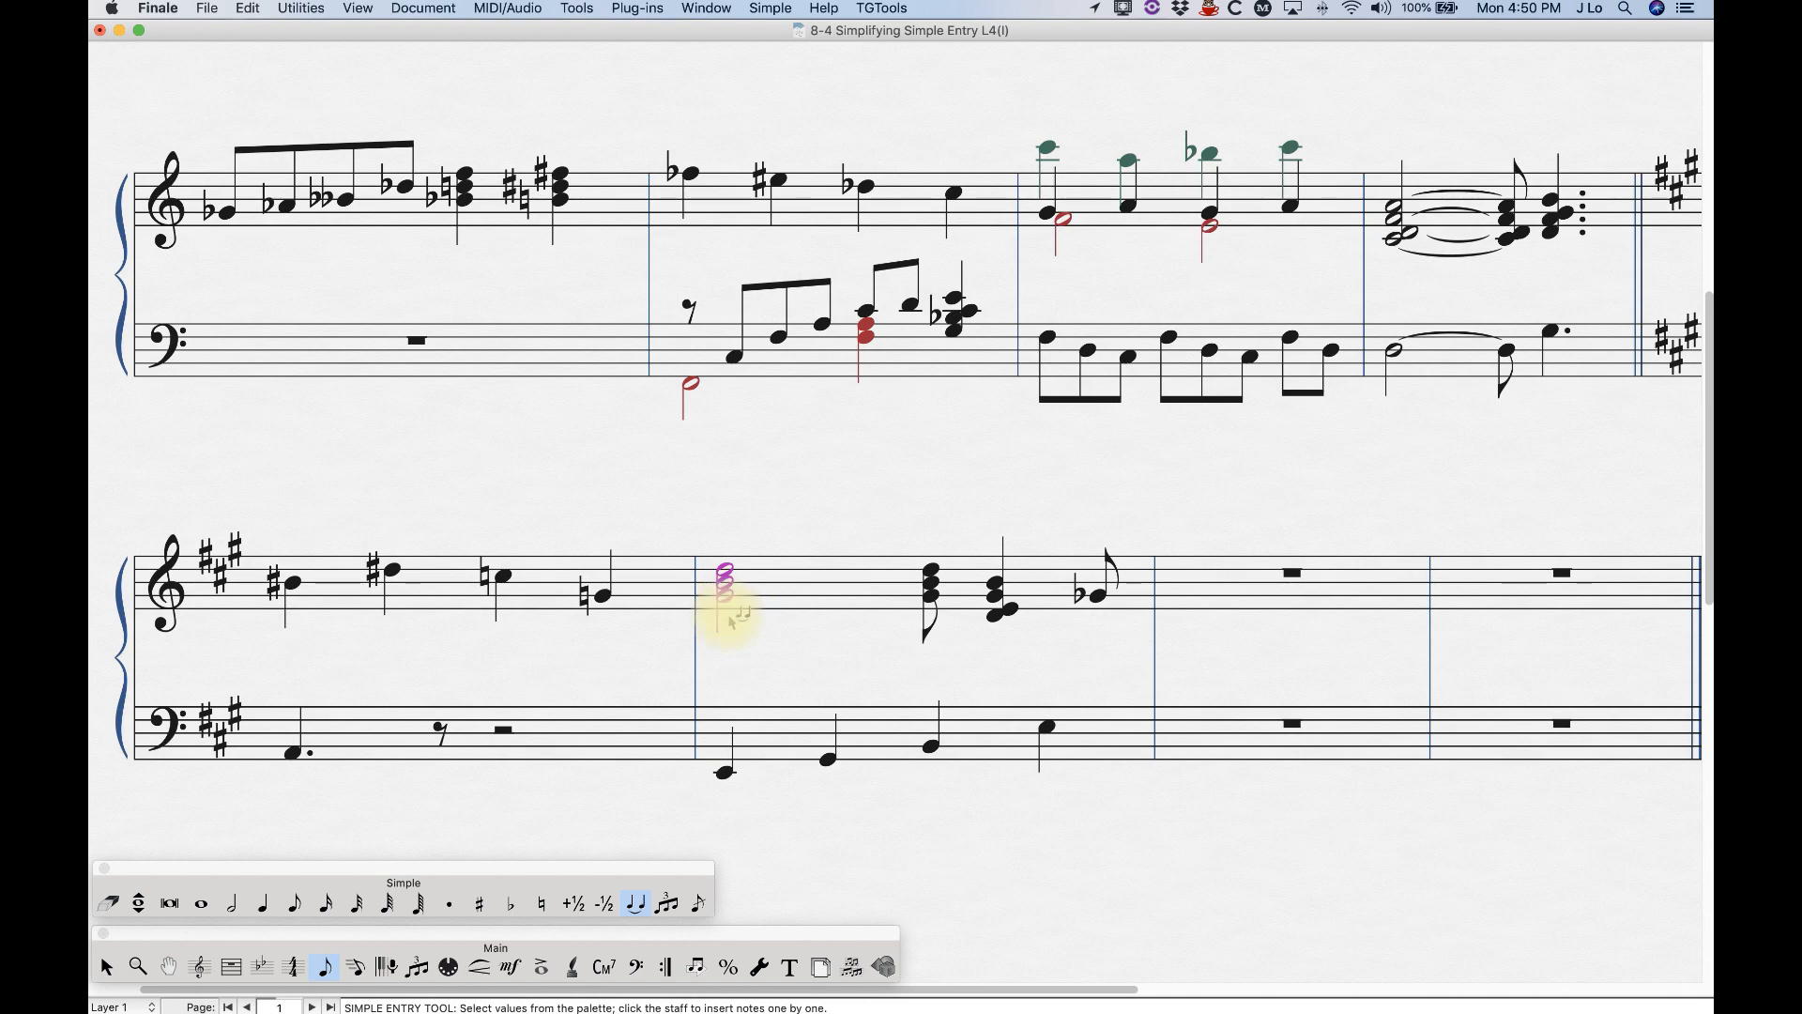
click(728, 553)
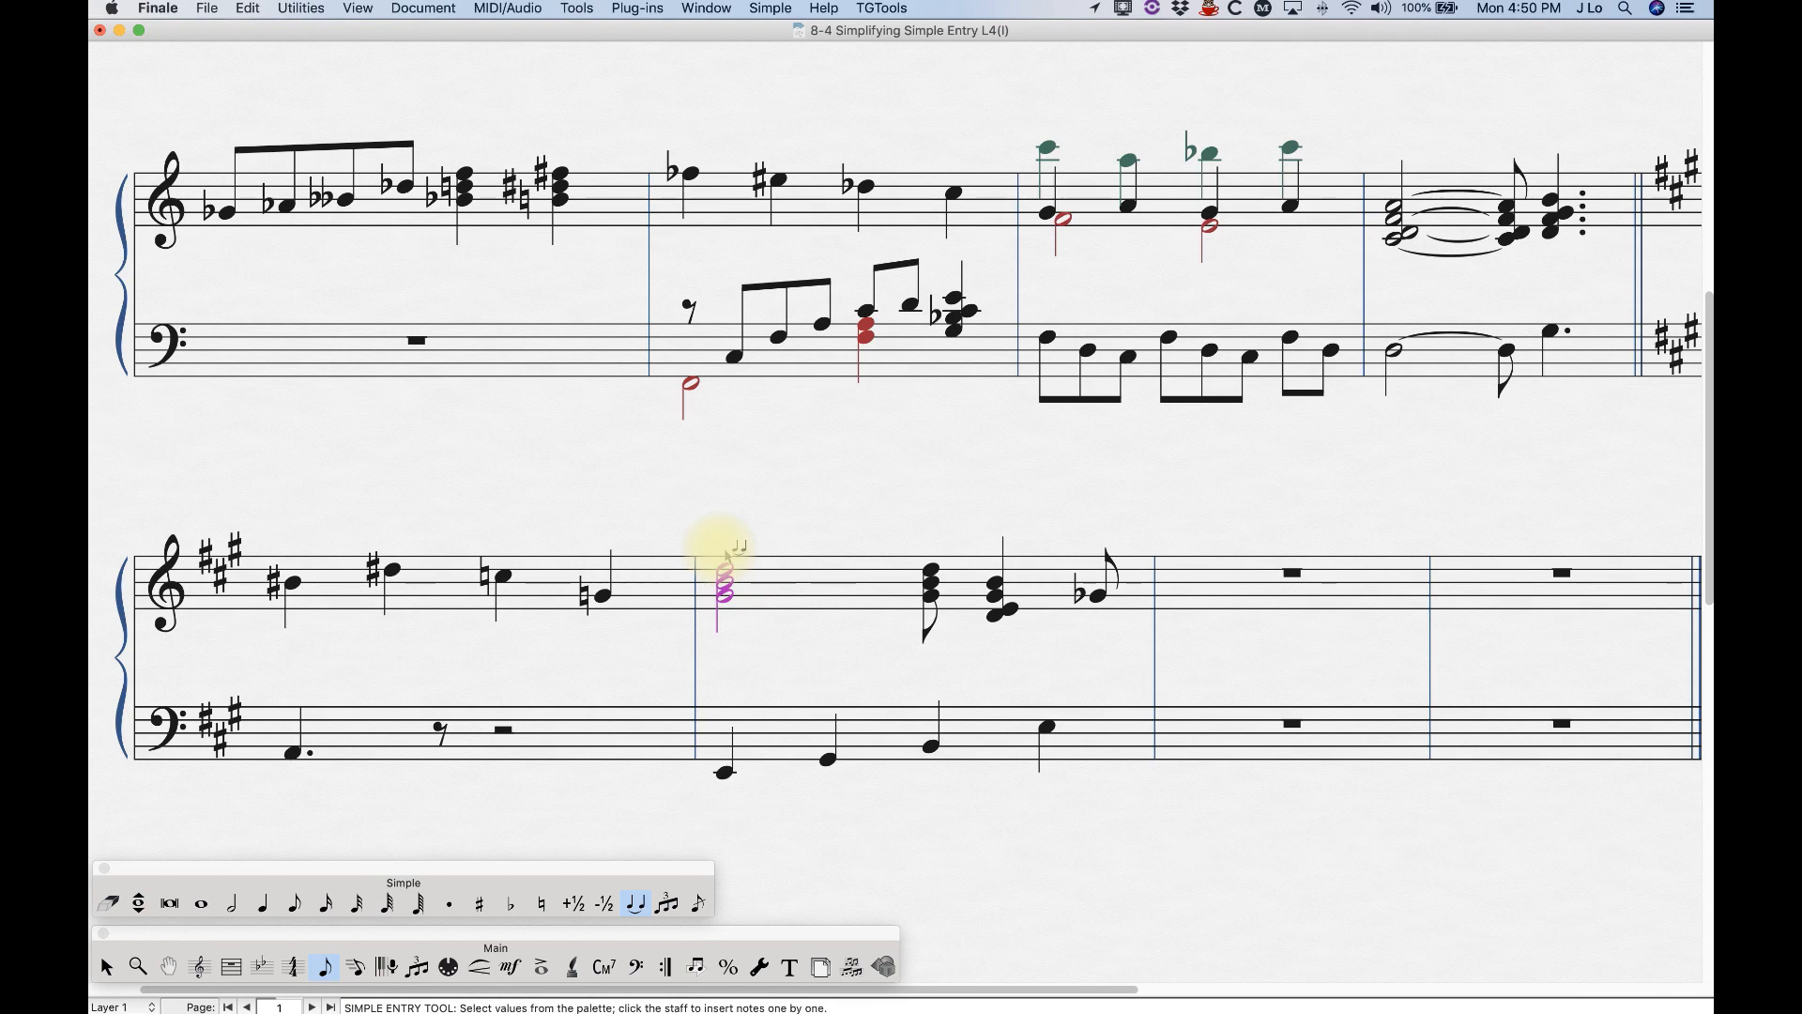
- Try Simple Tuplet triplets starting on measure 9's upper-staff B-sharp, D-sharp and C-natural in turn, undoing each one
click(664, 906)
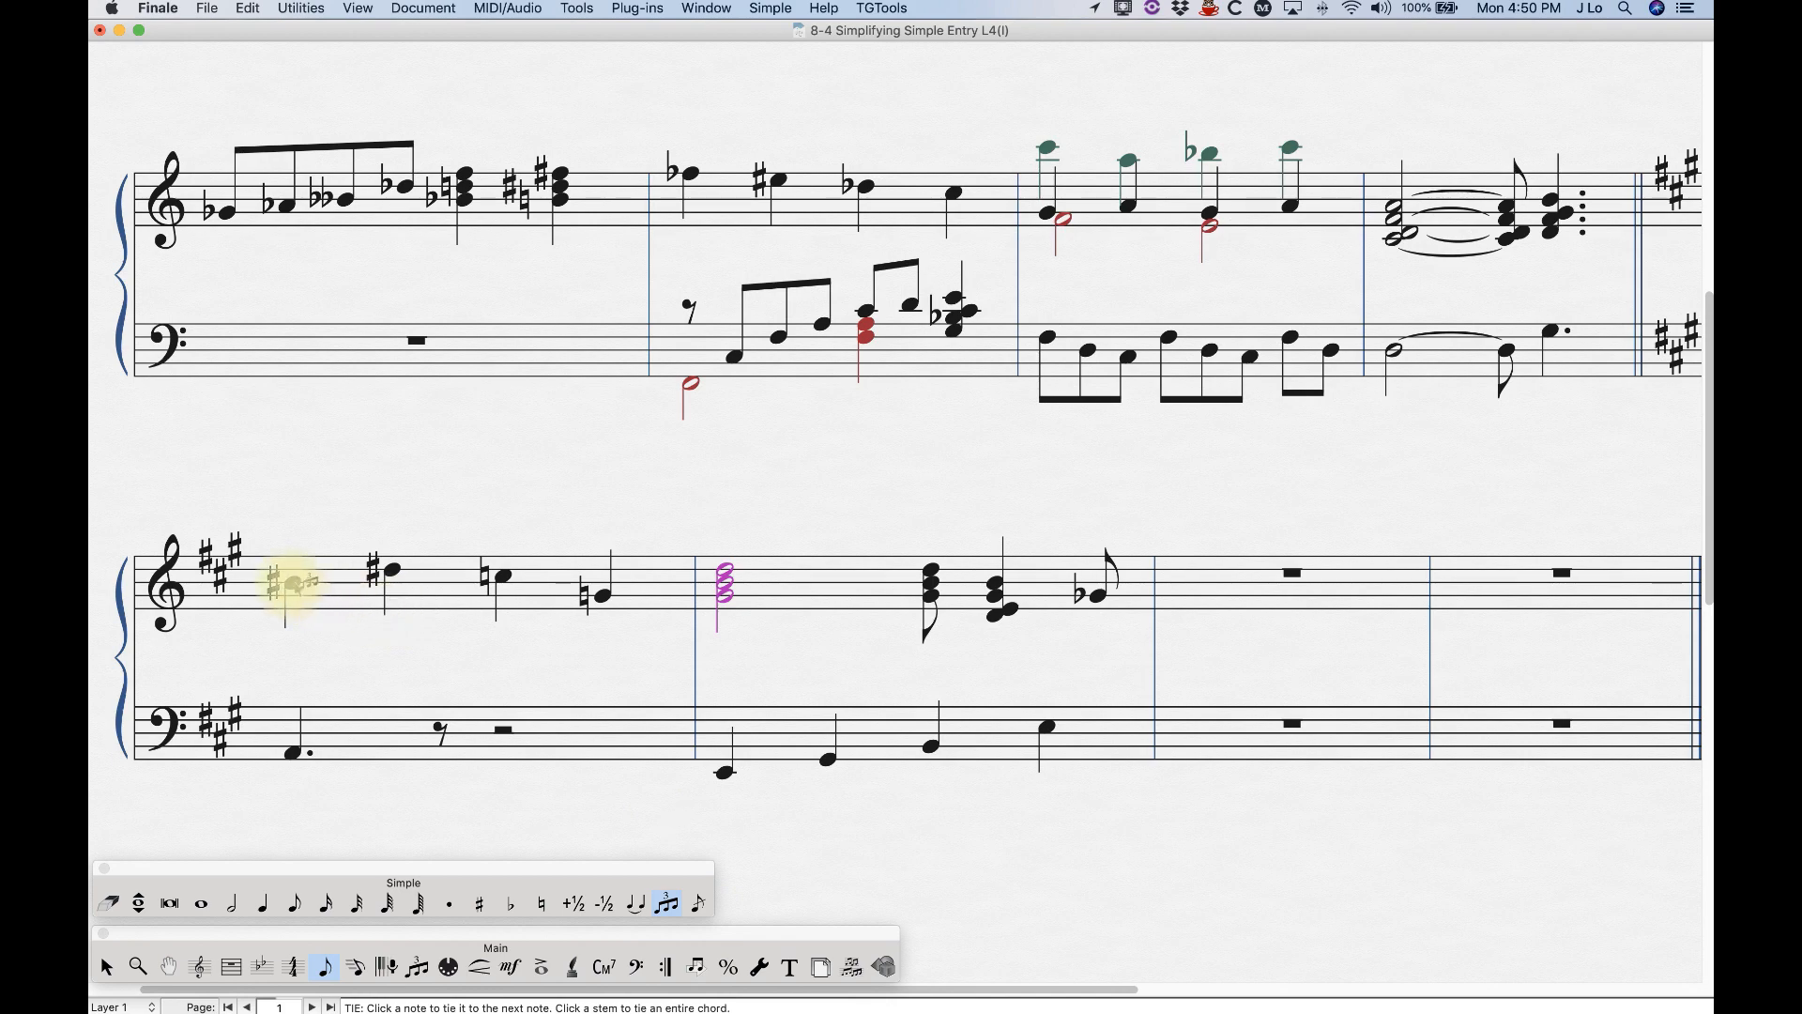
click(294, 584)
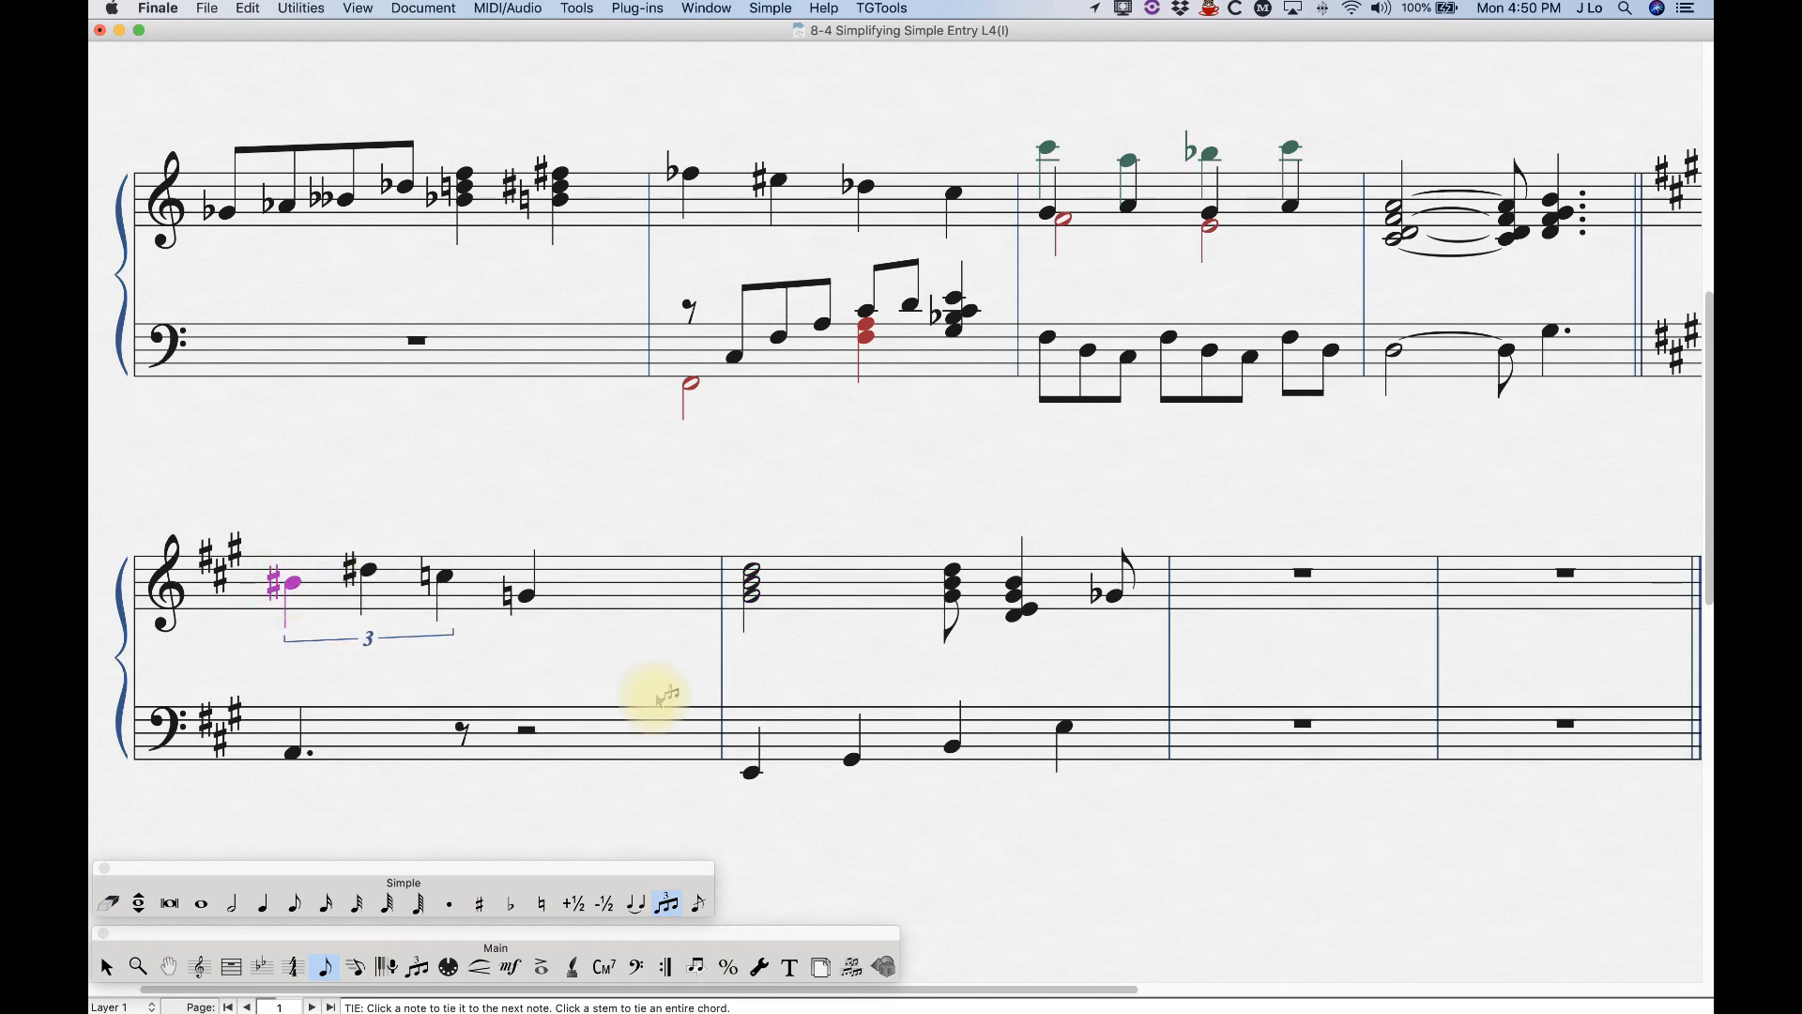
key(super+z)
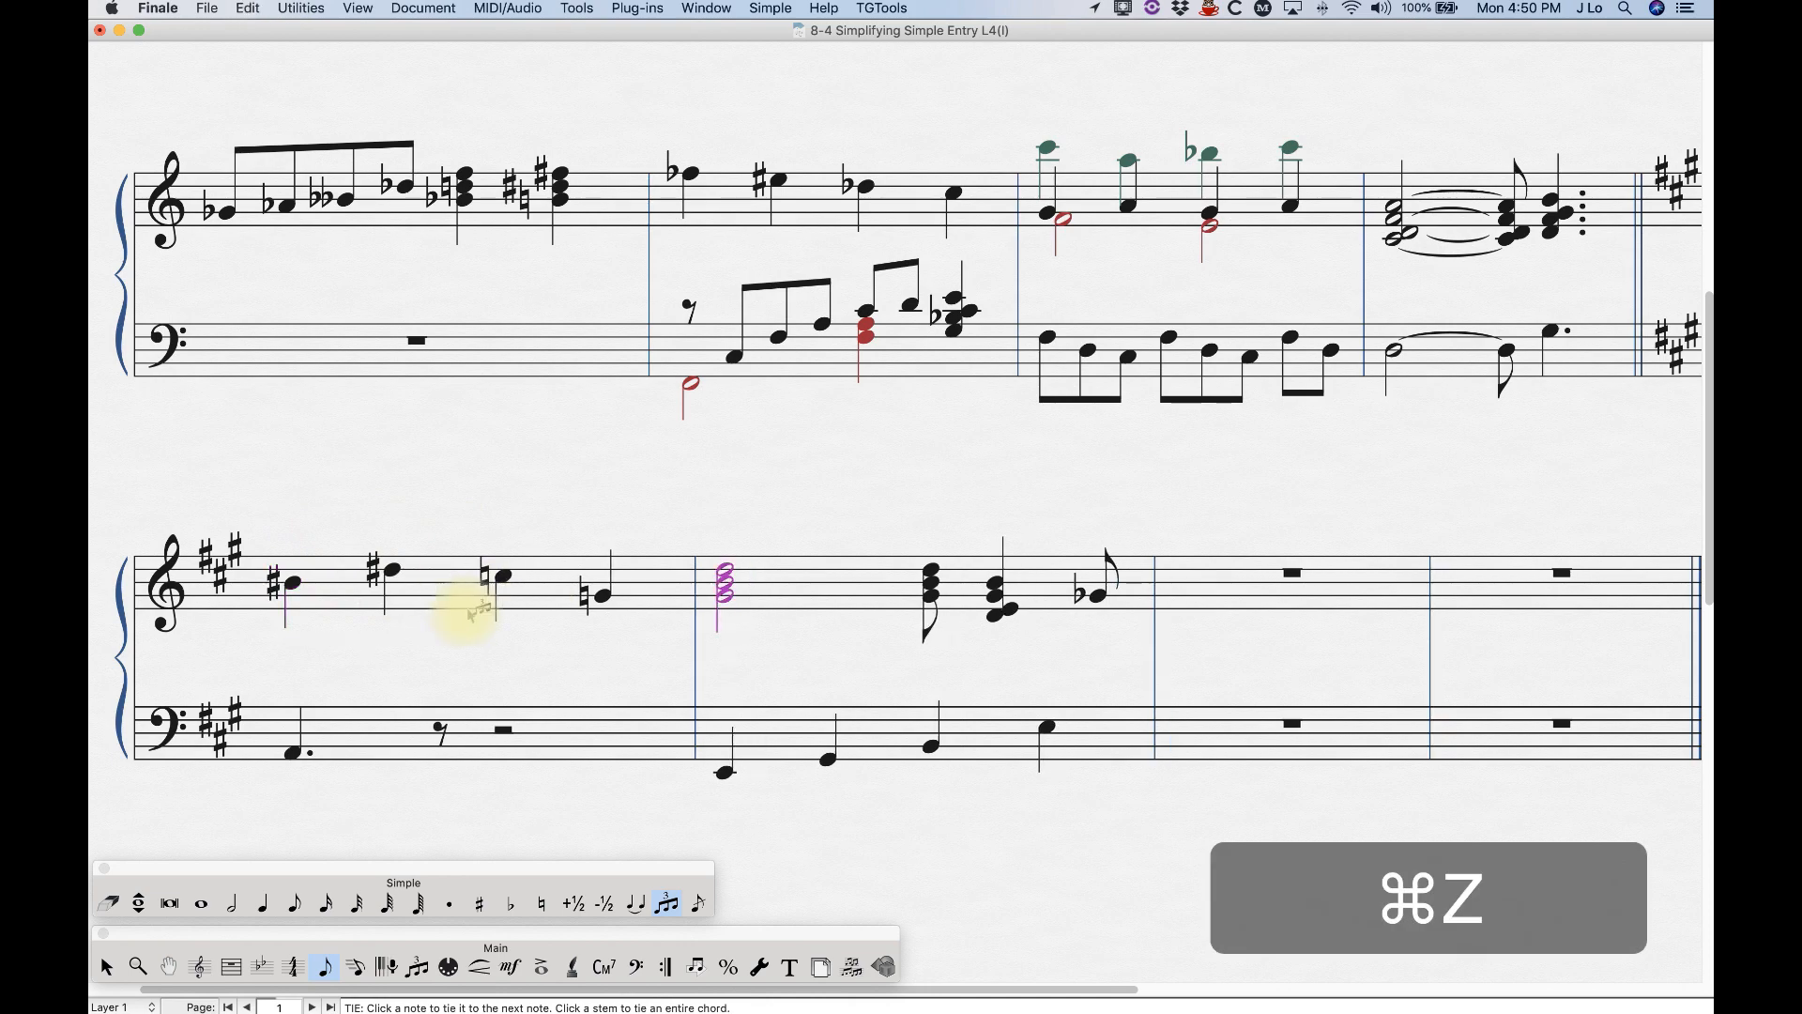
click(391, 570)
key(super+z)
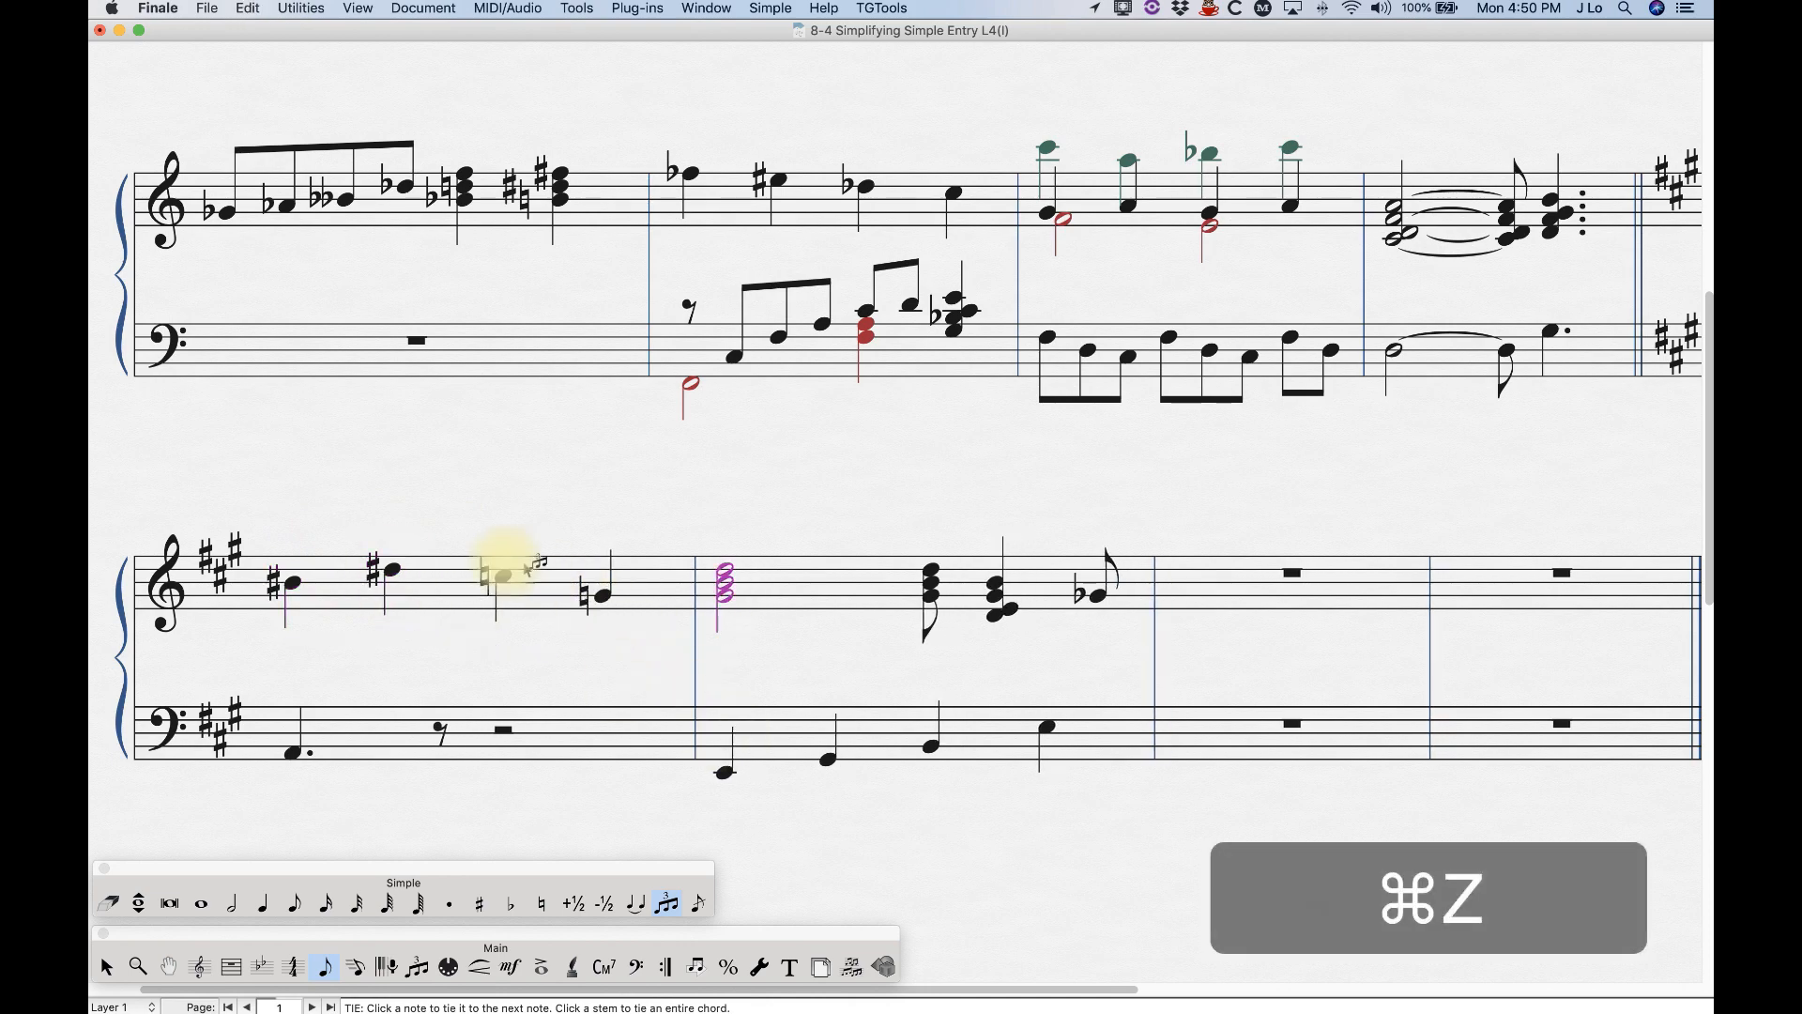
click(504, 575)
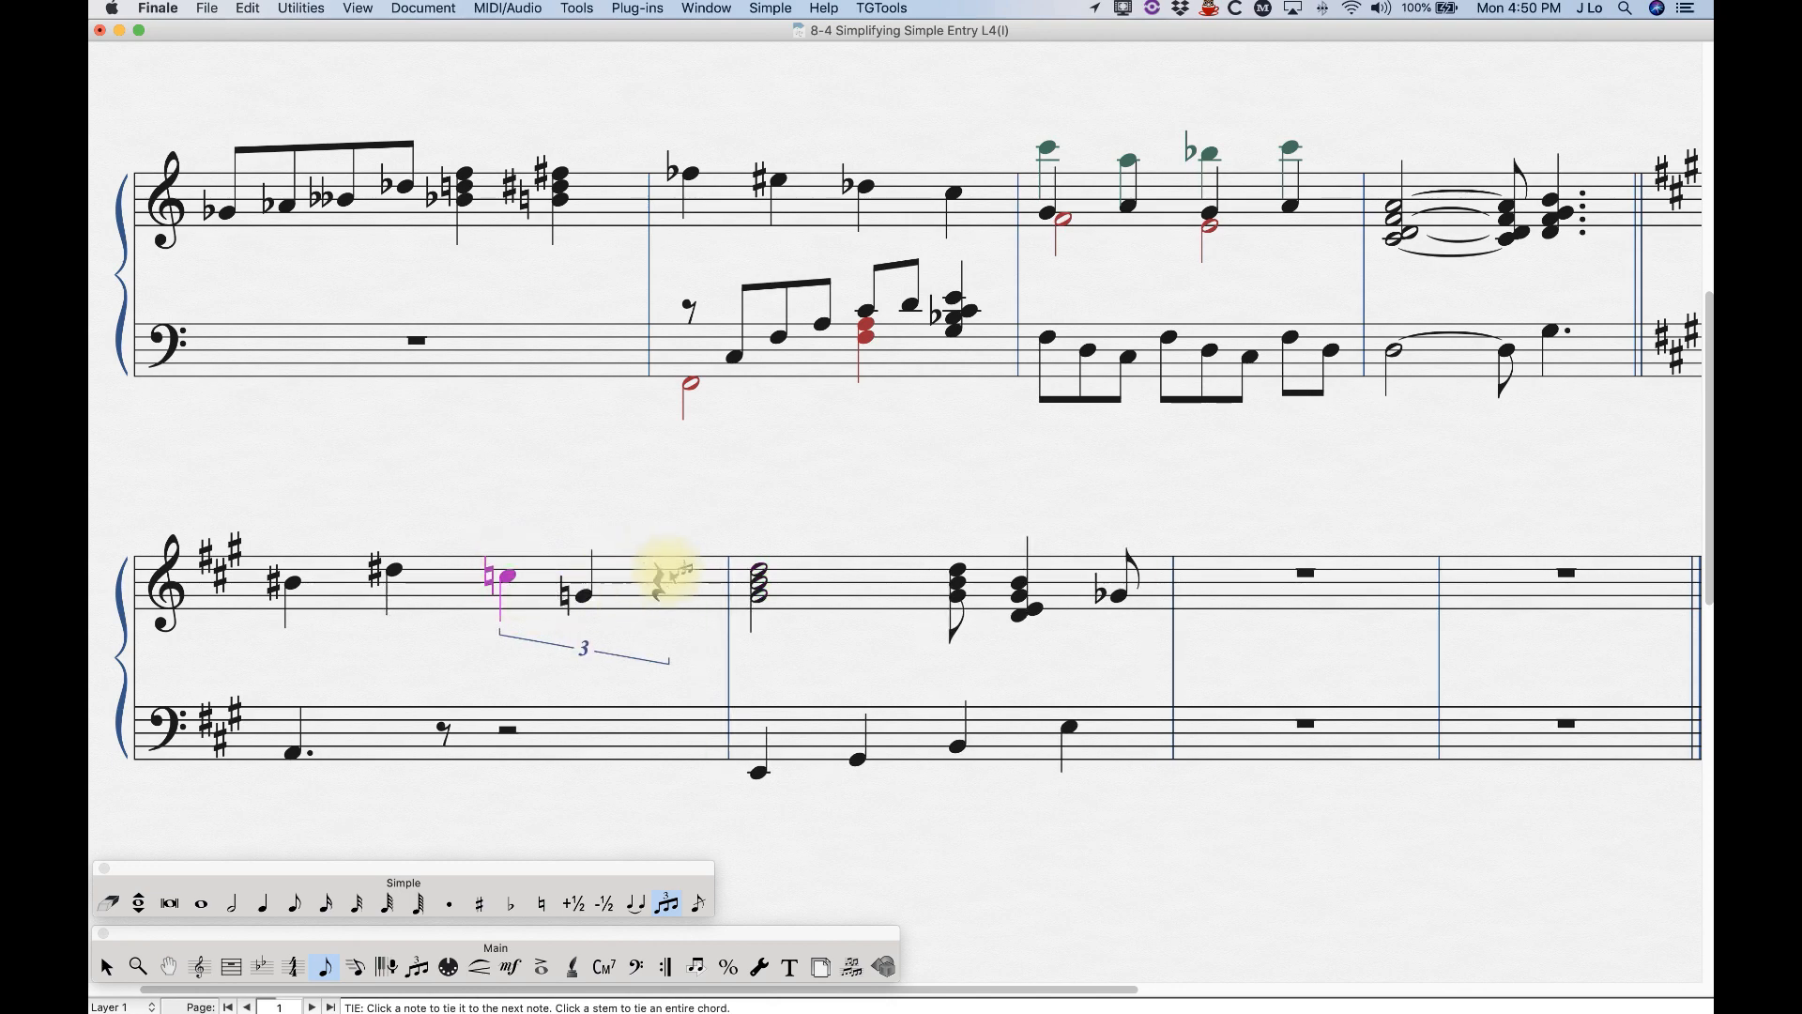
key(super+z)
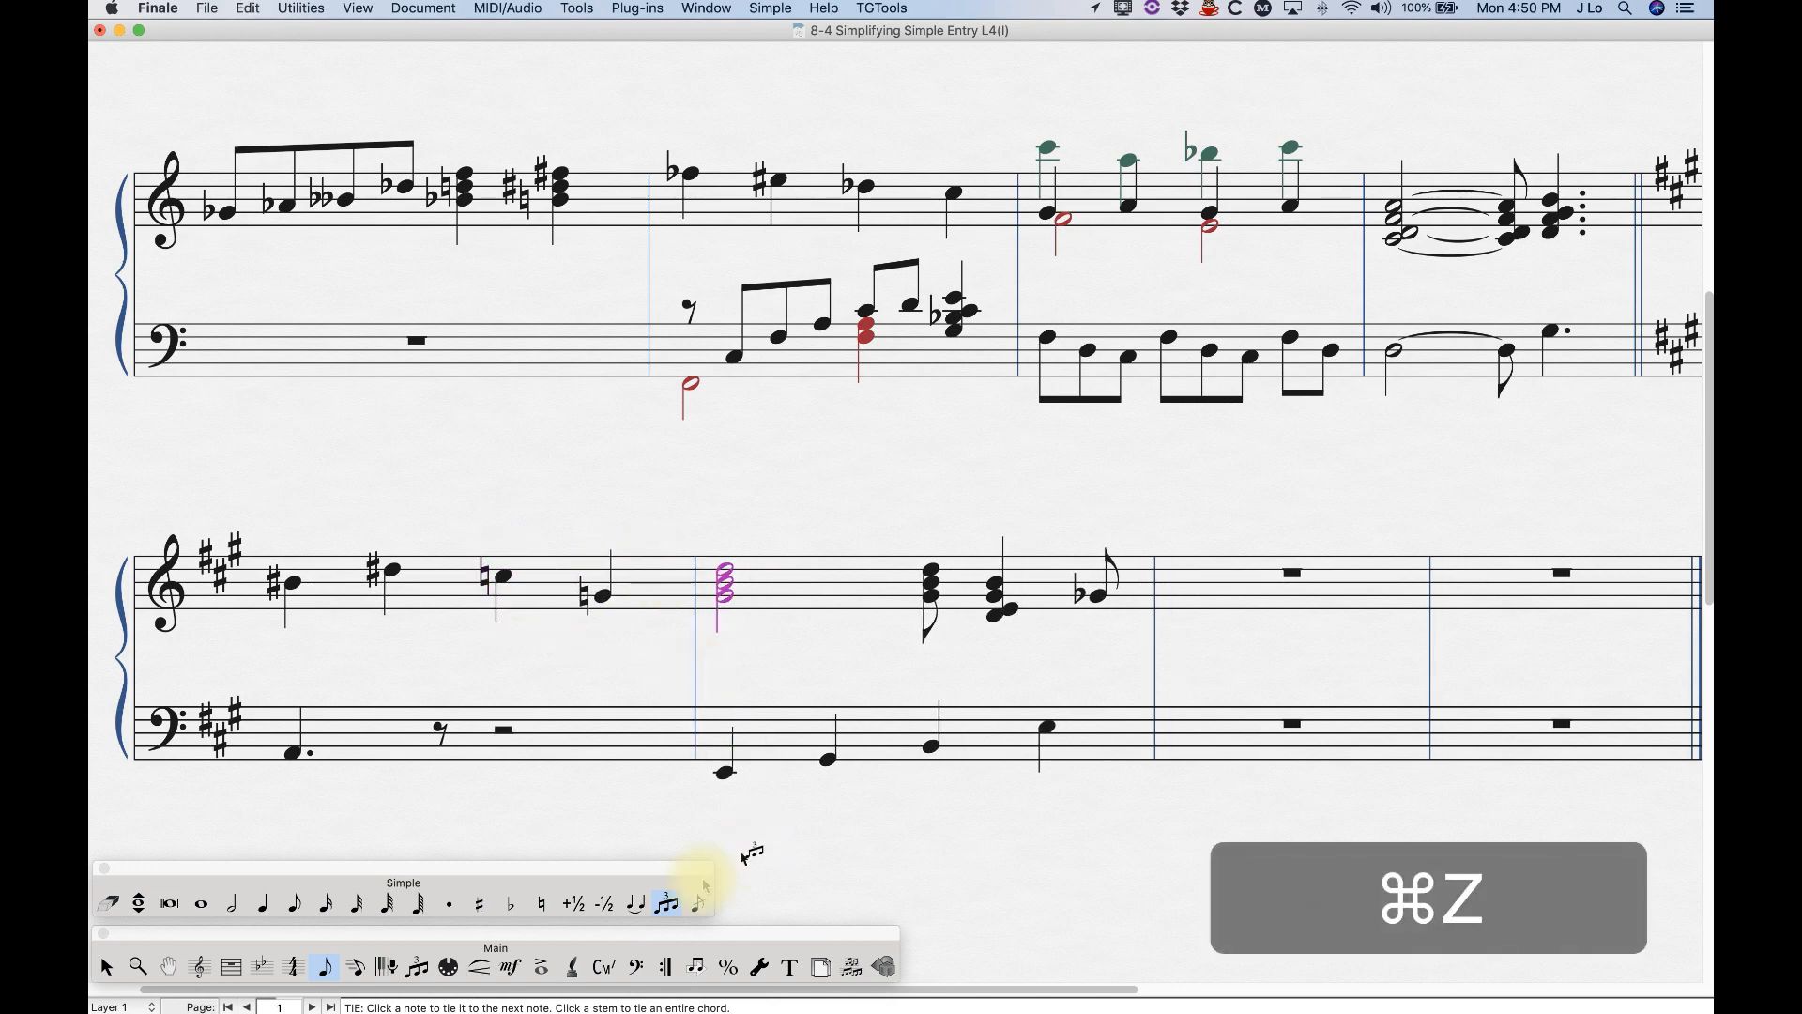
- Try the Grace Note tool on measure 9's last upper-staff G and measure 10's final G-flat eighth note
click(696, 903)
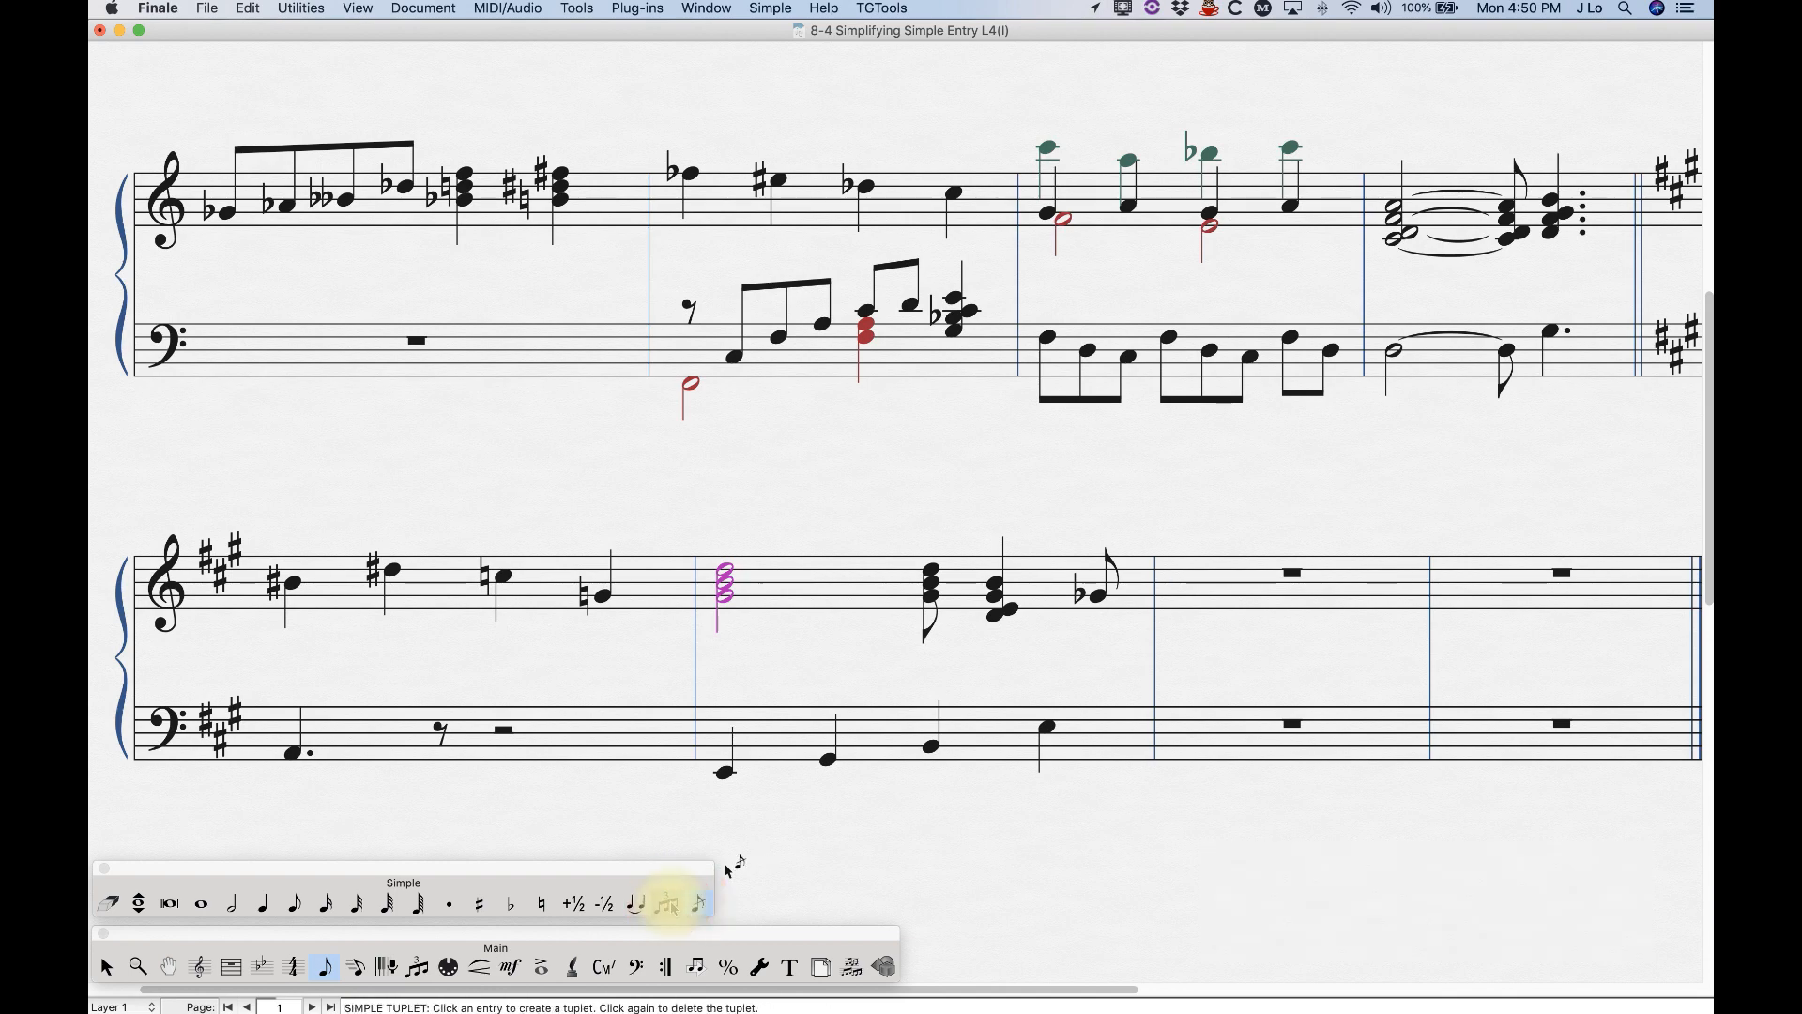
click(602, 597)
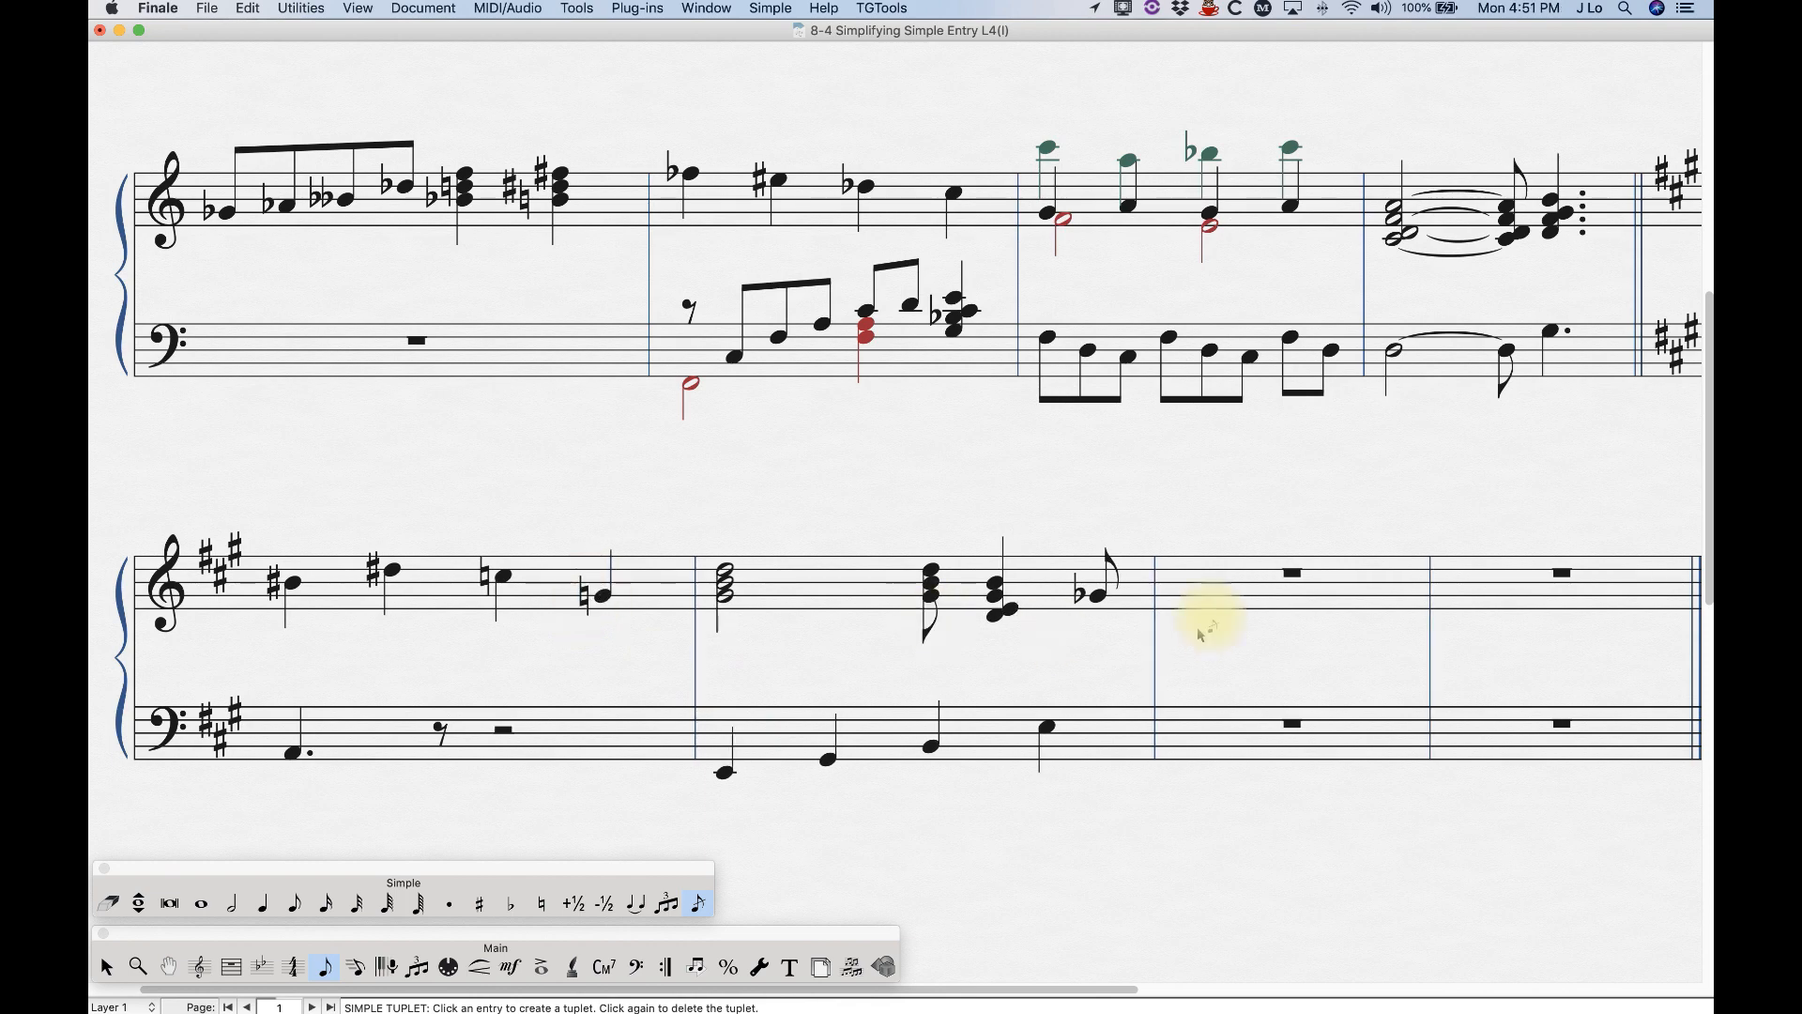
click(1096, 597)
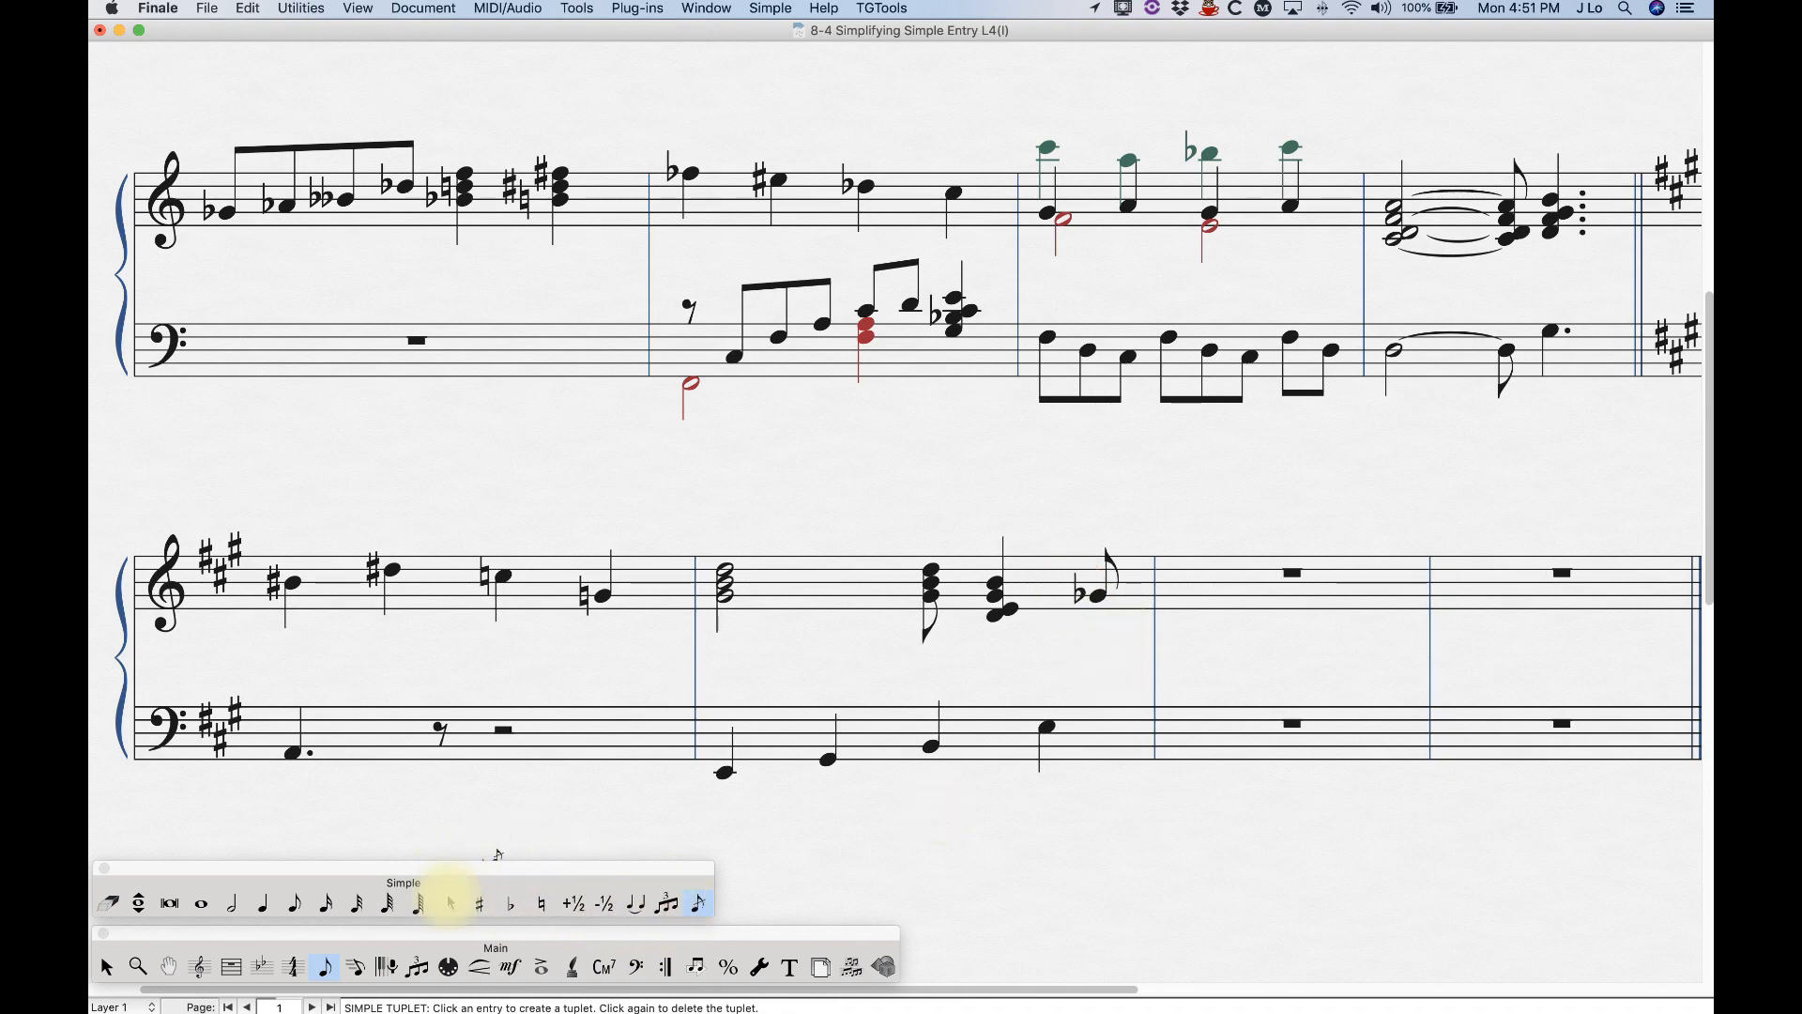
click(695, 903)
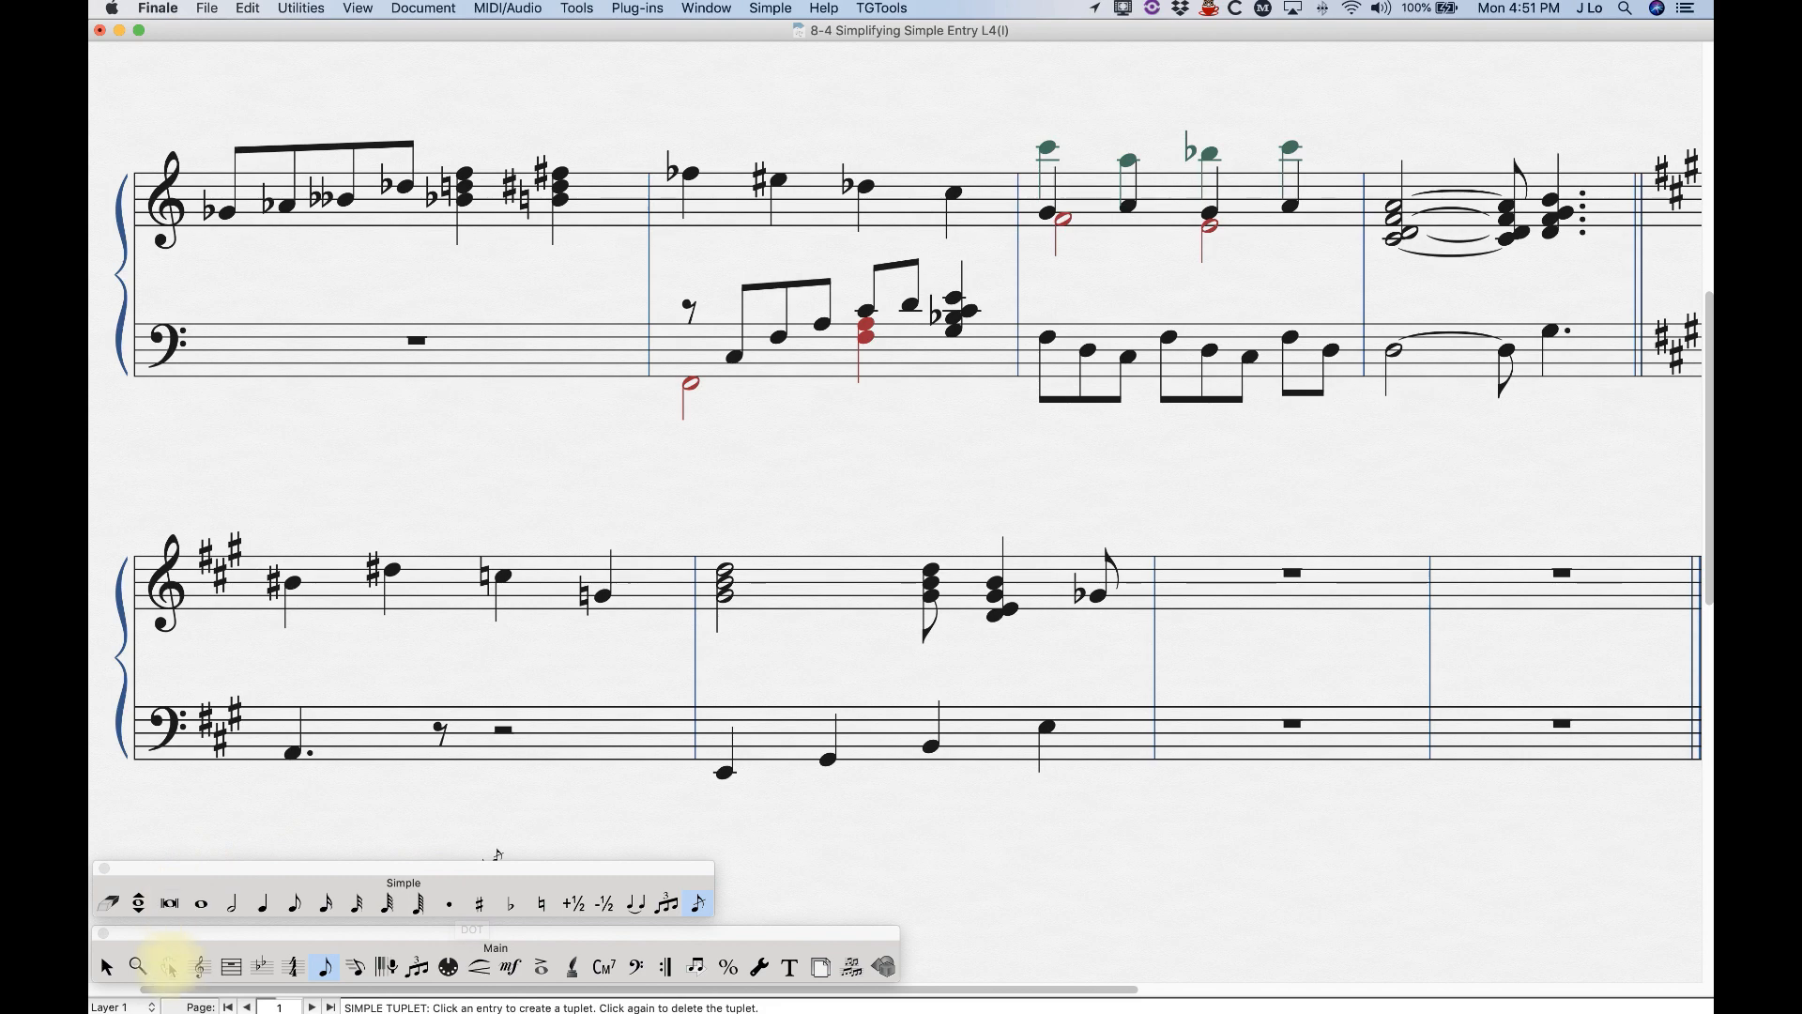
- Leave Simple Entry for the Selection tool and show all three systems of the score together with the title
click(106, 968)
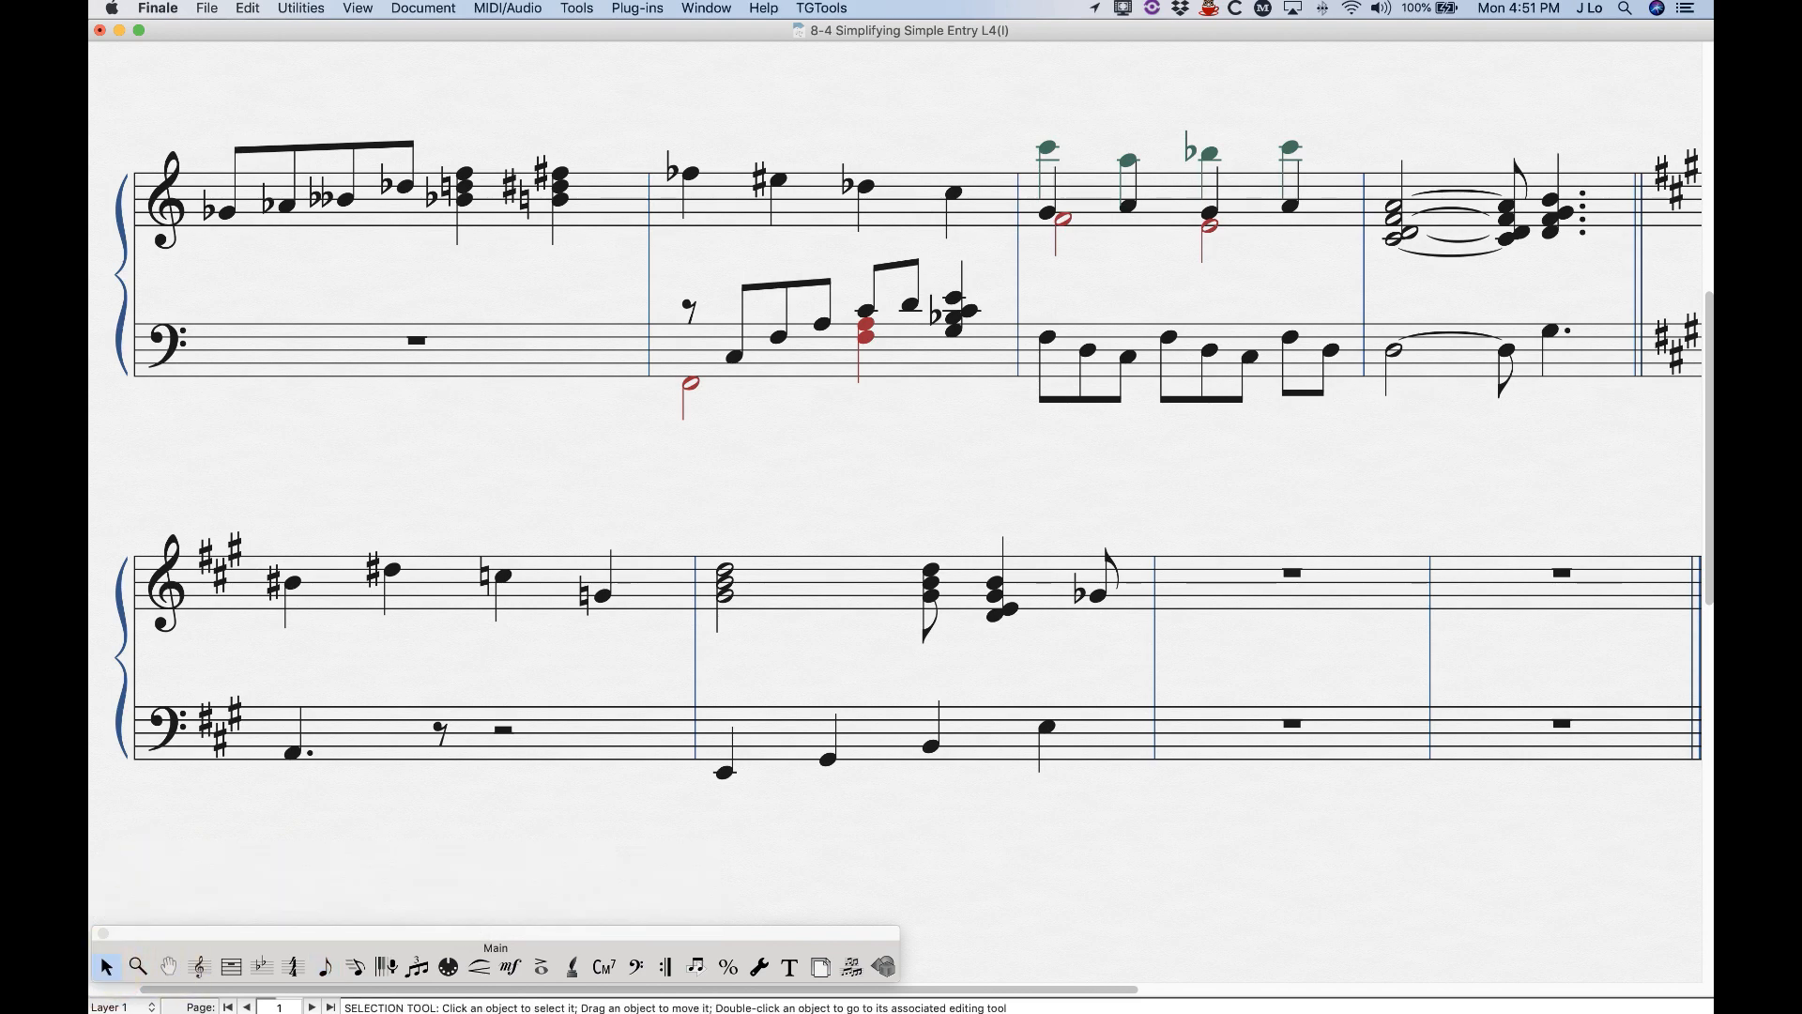
click(935, 480)
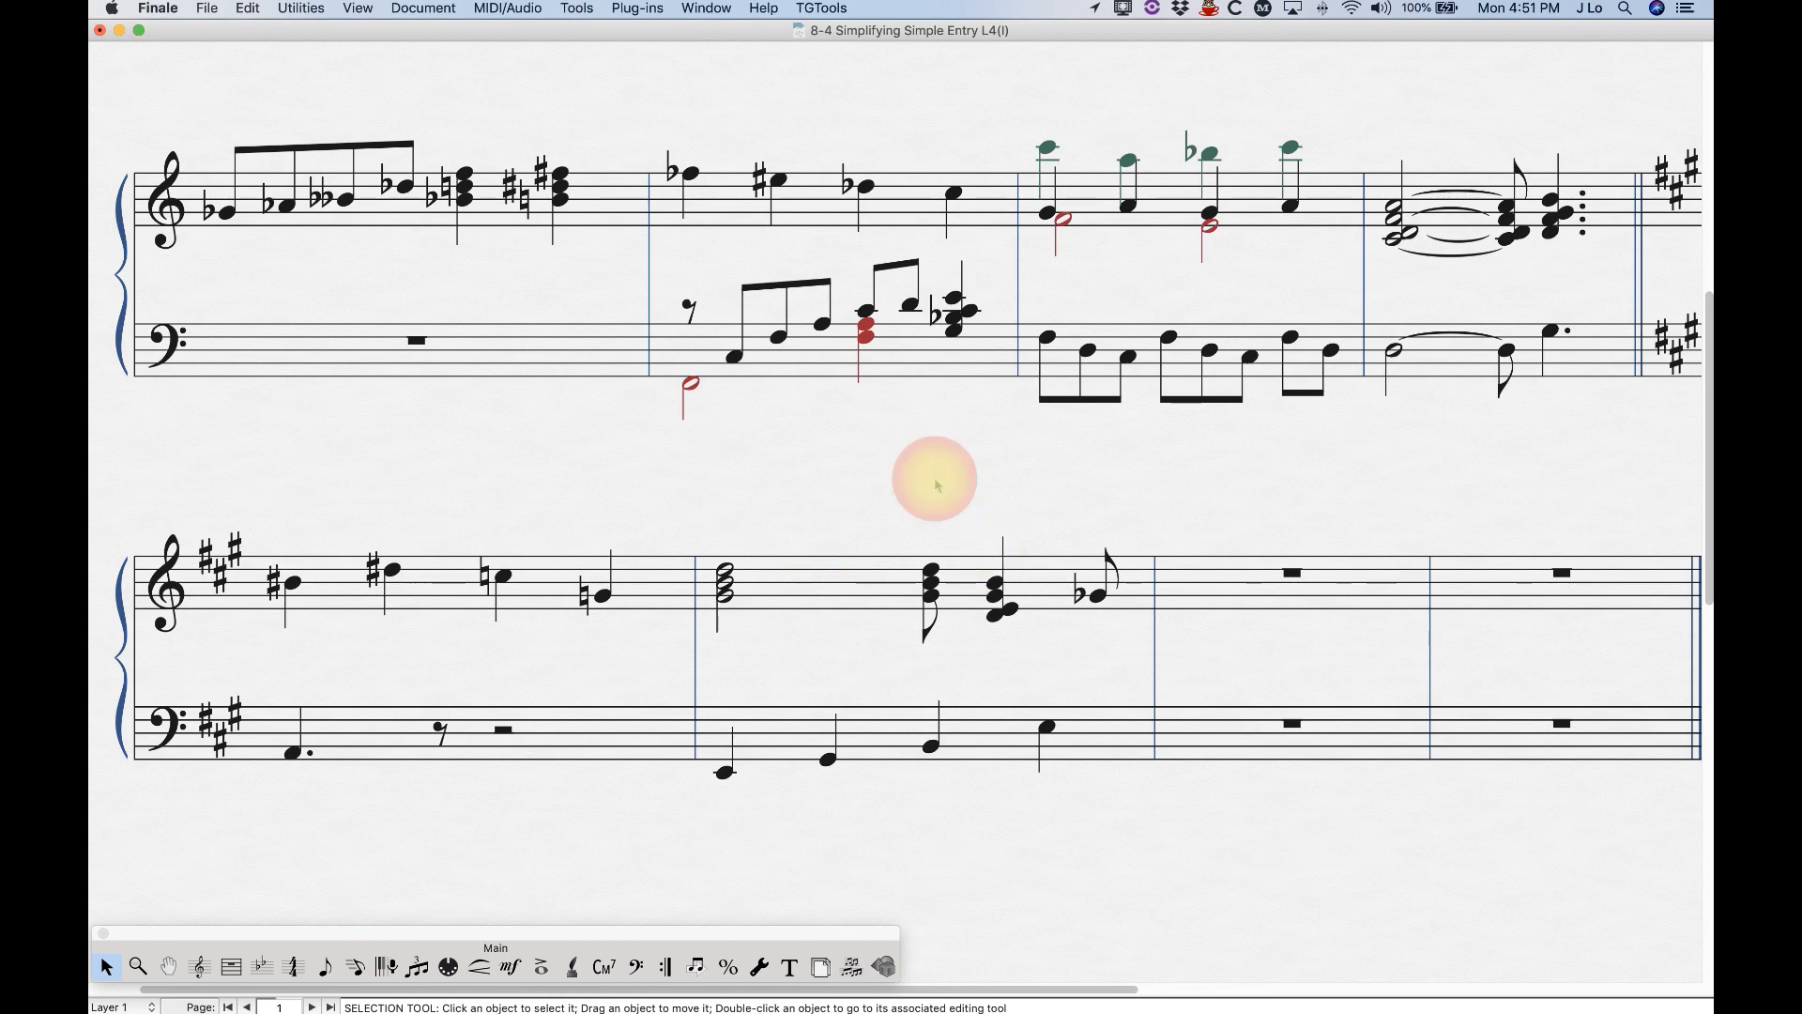
key(super+minus)
key(super+minus)
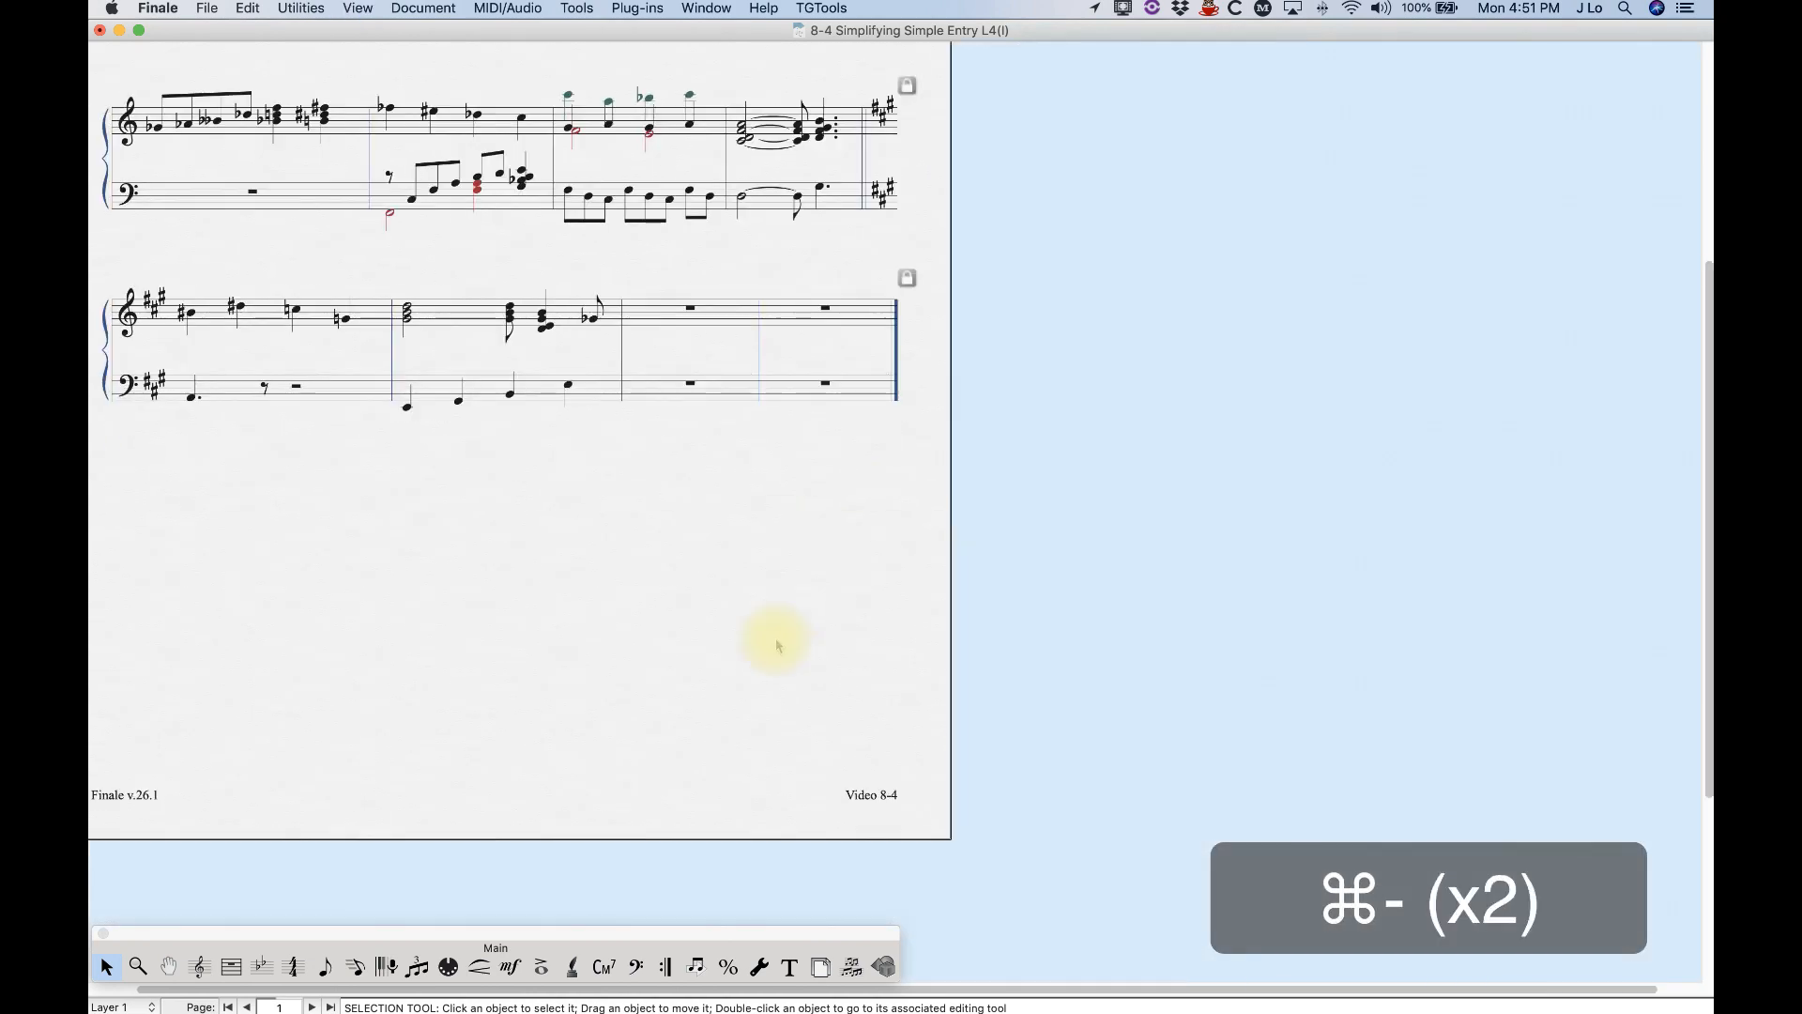
scroll(804, 665, left, 1)
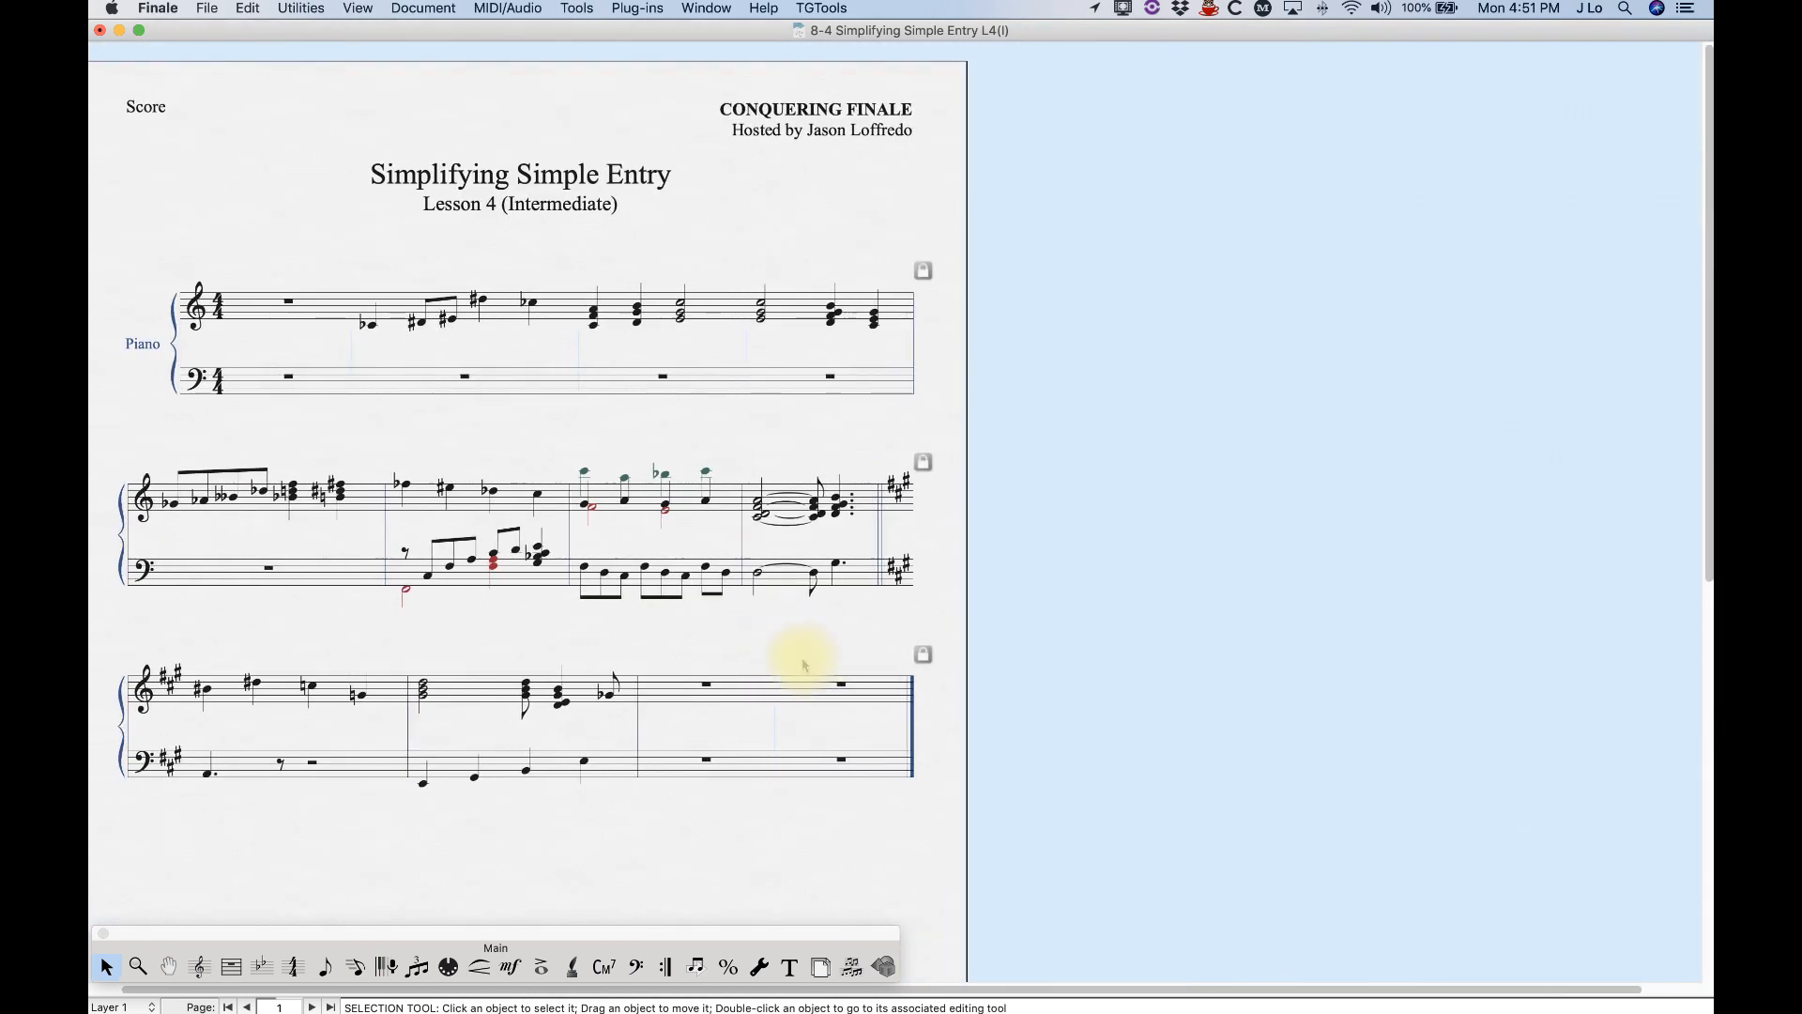
scroll(803, 664, left, 1)
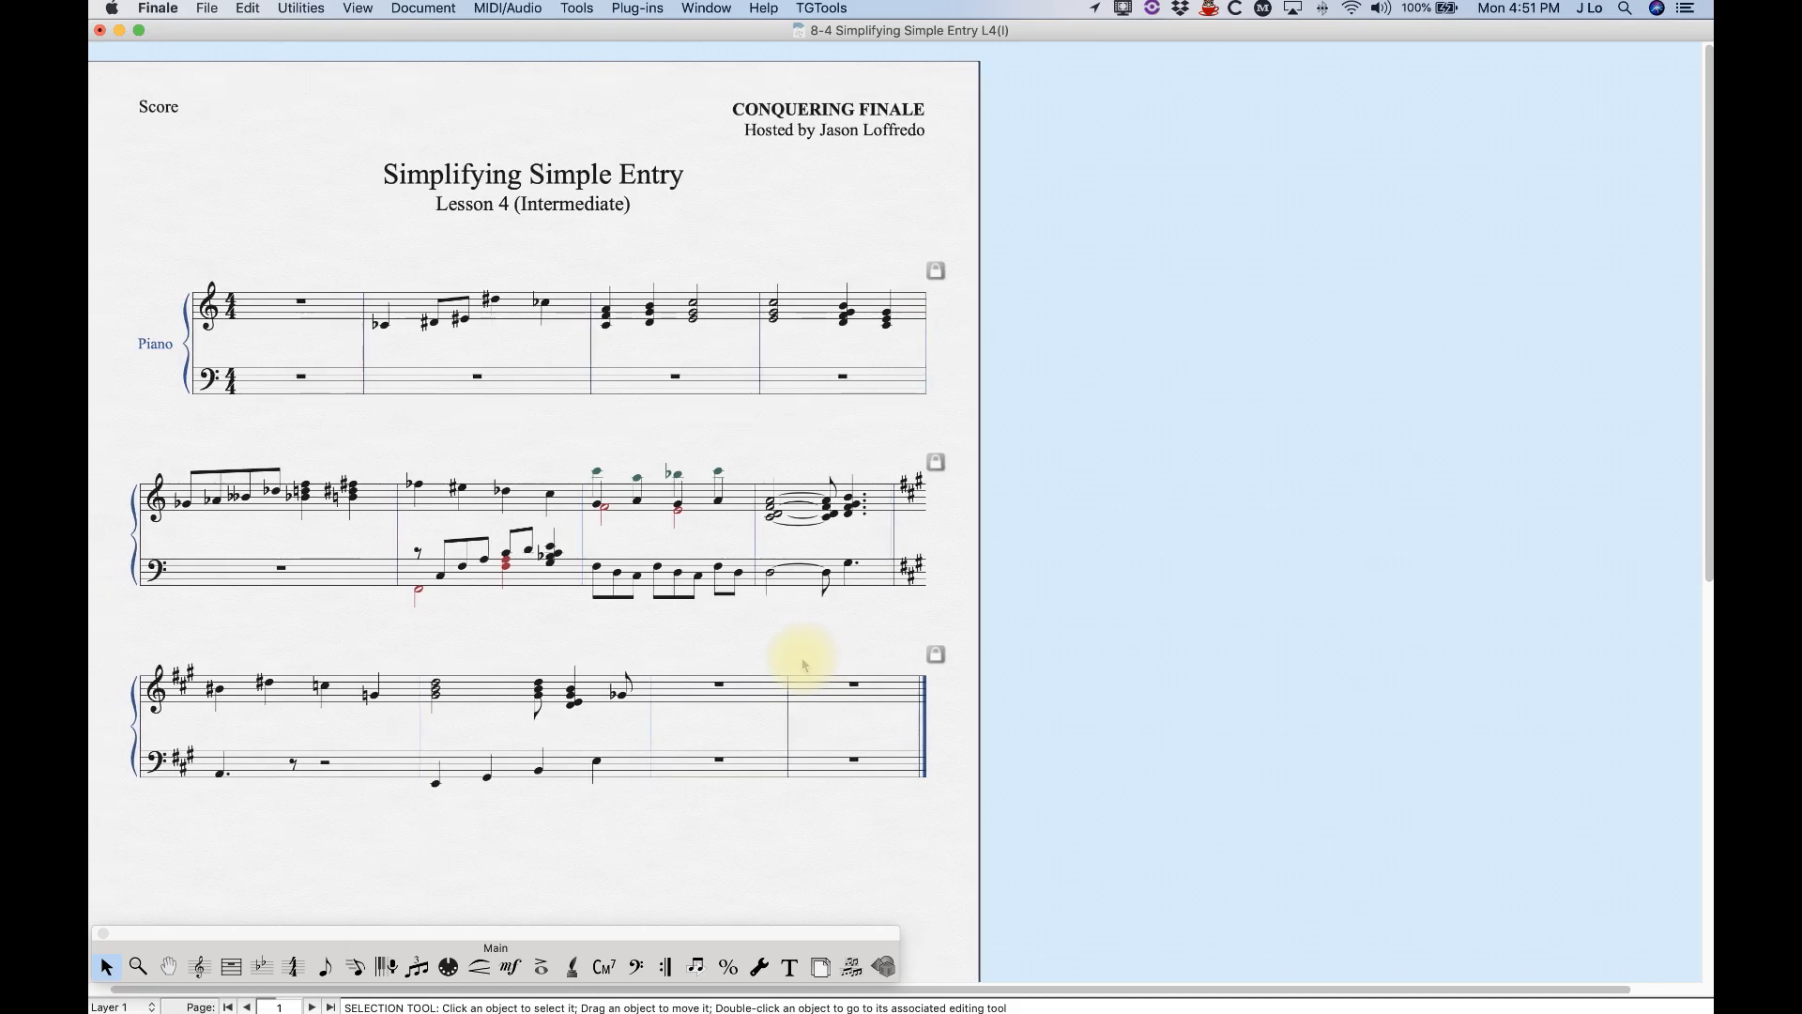